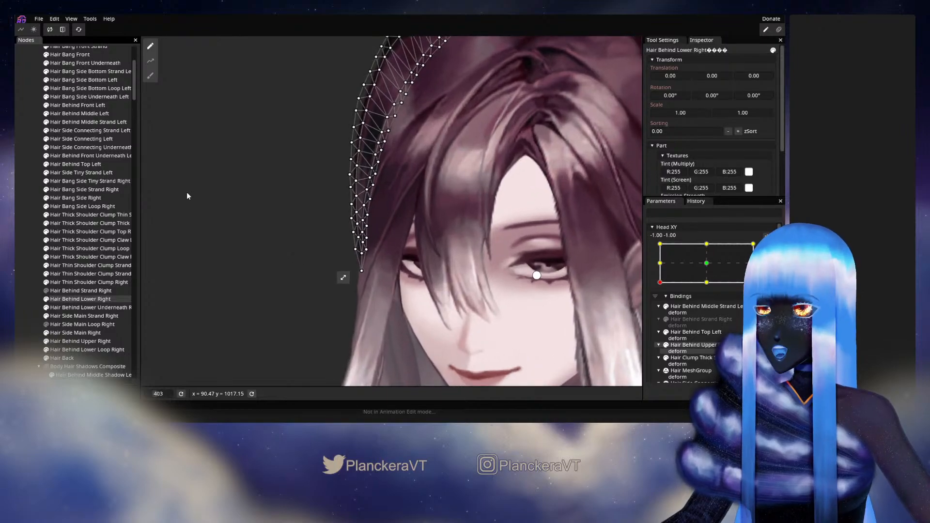
Nudge the lower tip of the Hair Behind Lower Right mesh inward with the Circle Brush at the Head XY -1, -1 keypoint.
click(152, 79)
scroll(225, 190, up, 3)
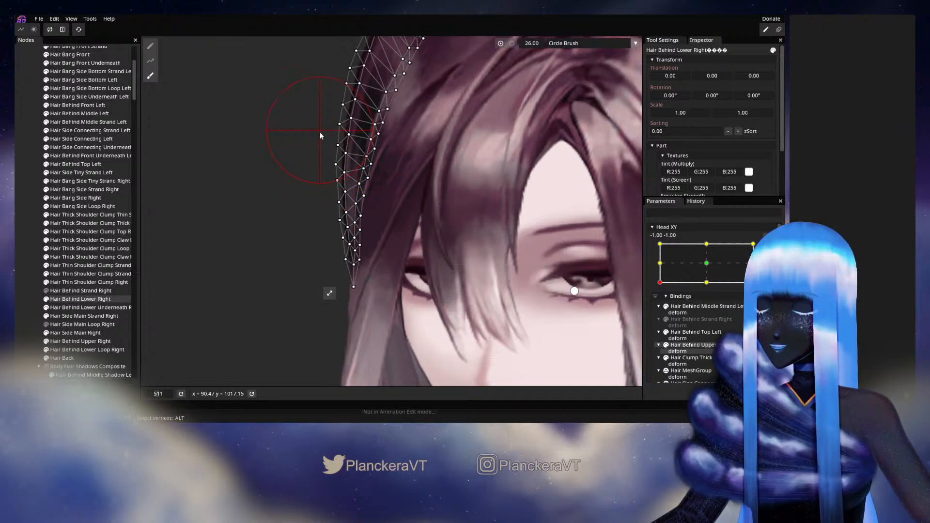
drag(327, 102, 326, 197)
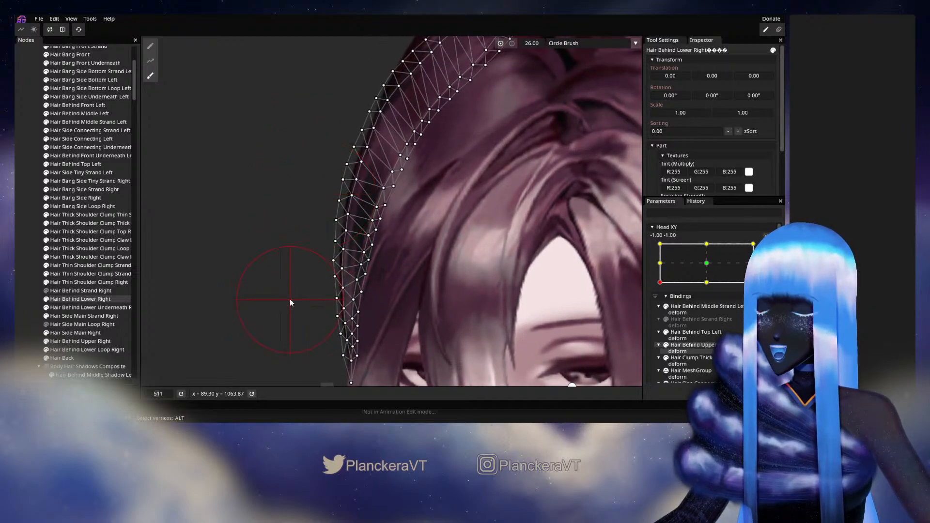
drag(290, 300, 304, 230)
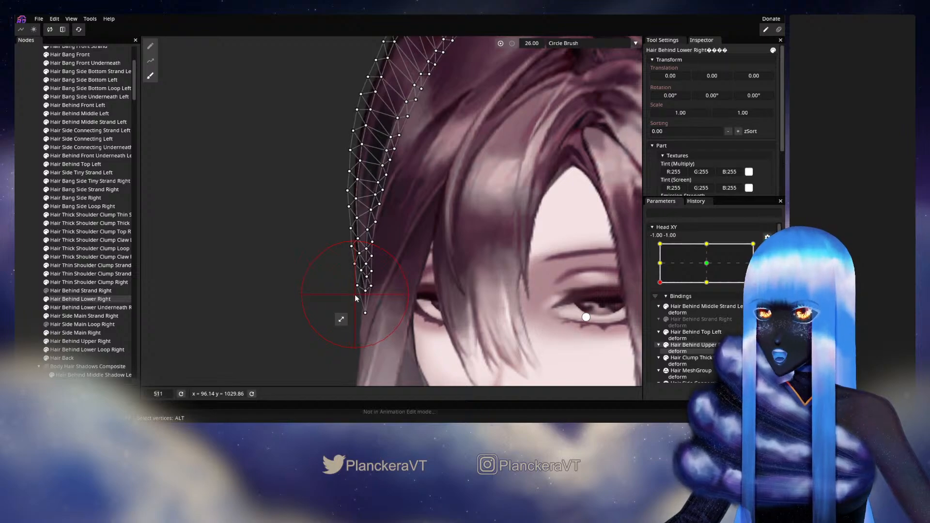
drag(360, 295, 362, 295)
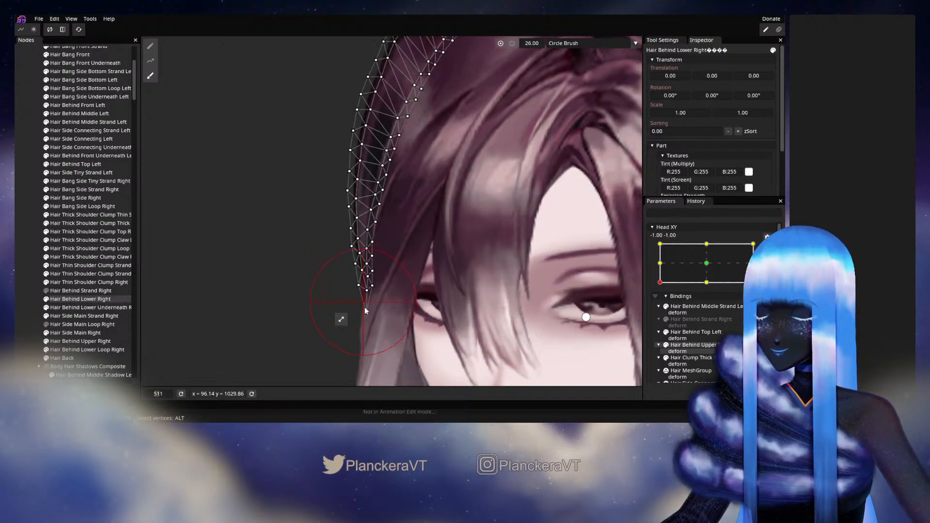
click(27, 265)
Stop editing the Head XY keypoint and move the head around its -1, -1 corner to check the hair deformation.
scroll(456, 266, down, 3)
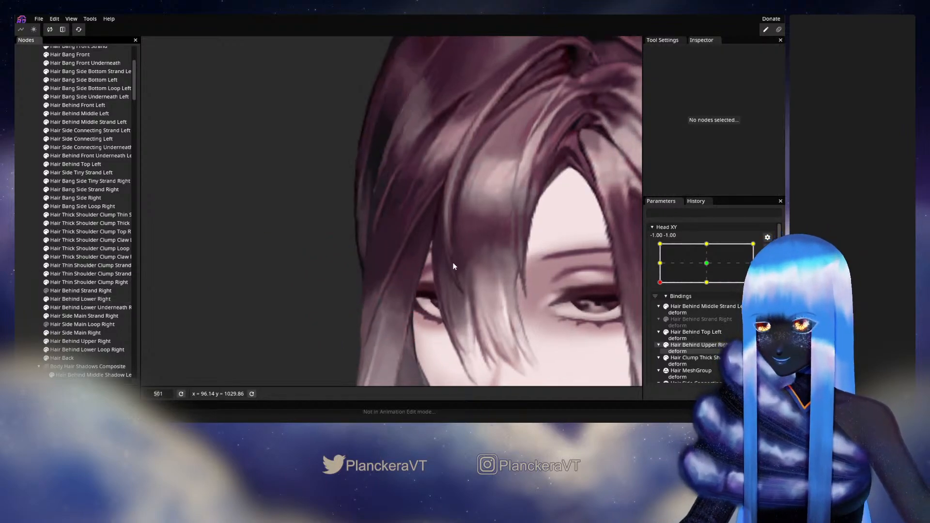
scroll(468, 267, down, 4)
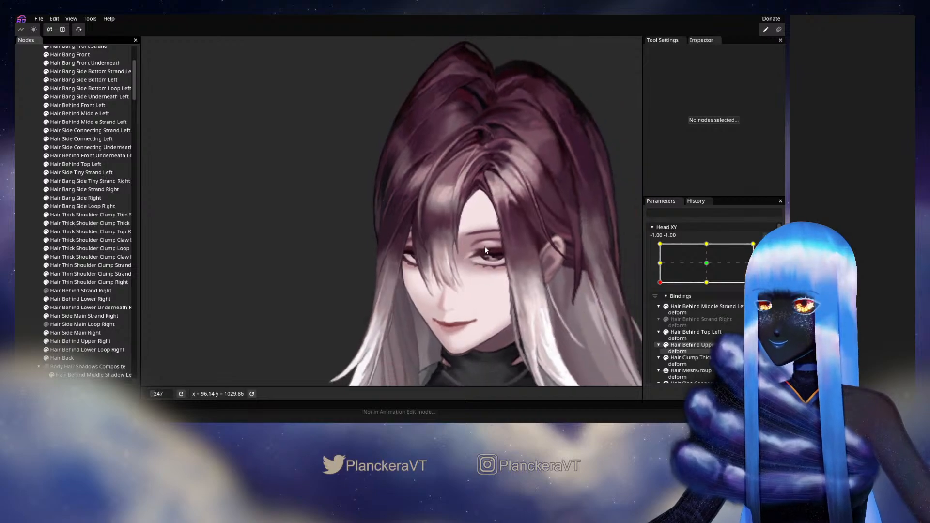
click(766, 235)
scroll(529, 307, down, 1)
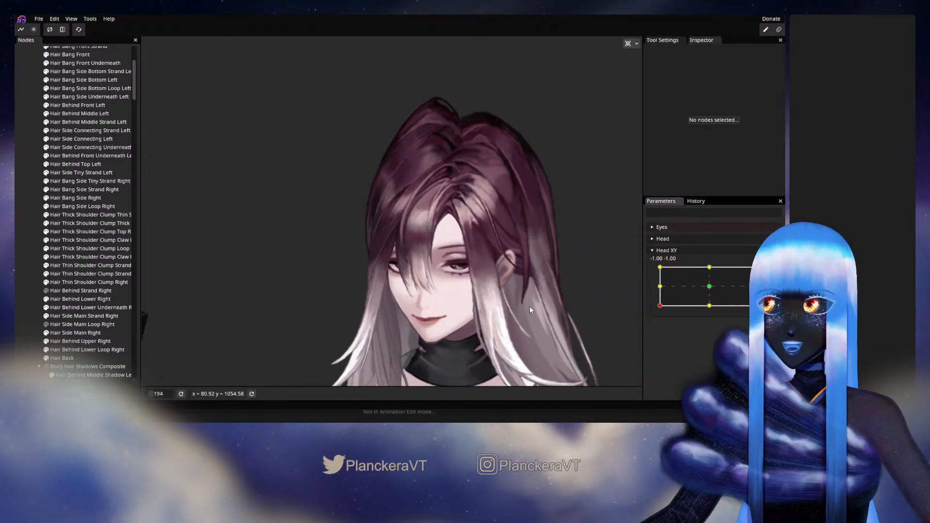
drag(530, 306, 483, 294)
mouse_move(661, 310)
mouse_down()
mouse_move(710, 313)
mouse_move(649, 312)
mouse_up()
scroll(321, 241, up, 1)
Reopen the Head XY -1, -1 keypoint and refine the outer edge of the Hair Behind Lower Right mesh with the Circle Brush.
click(768, 258)
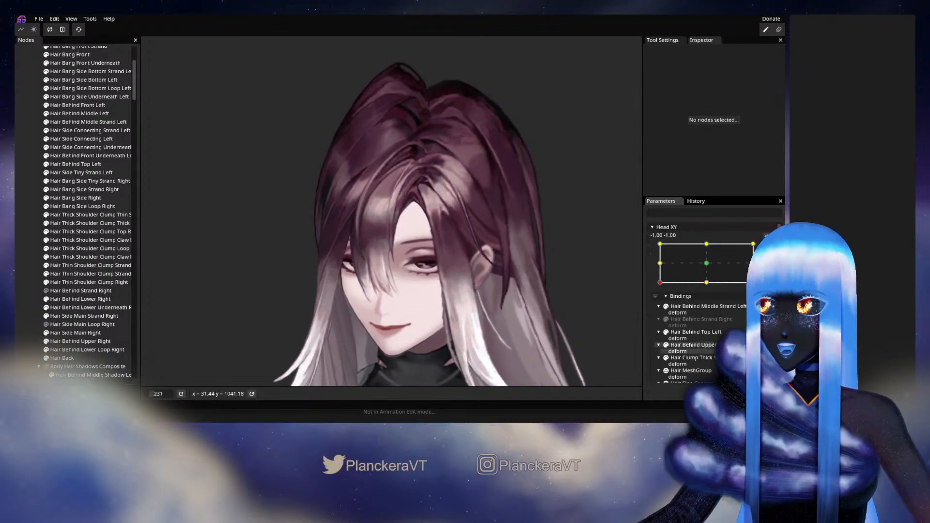
scroll(307, 263, up, 3)
drag(307, 264, 374, 298)
scroll(374, 301, up, 3)
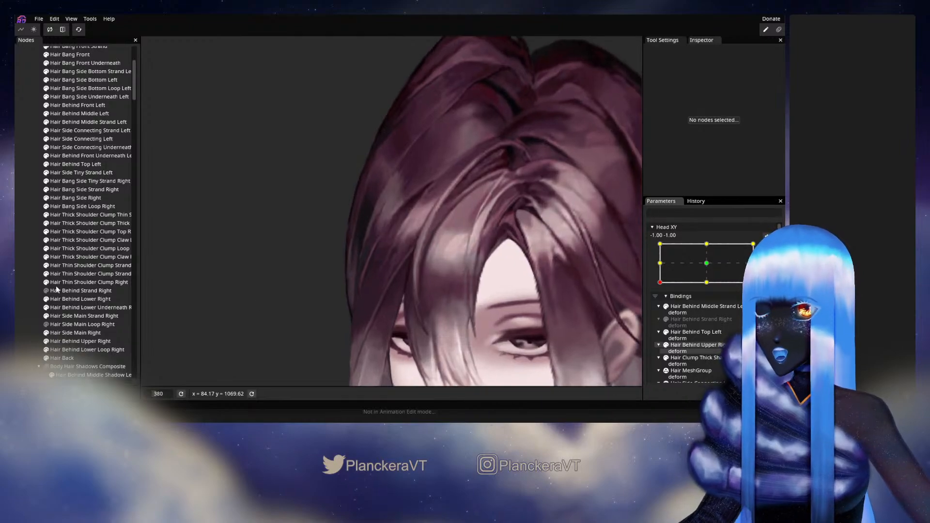
click(92, 299)
drag(208, 240, 219, 203)
click(150, 76)
scroll(300, 290, up, 1)
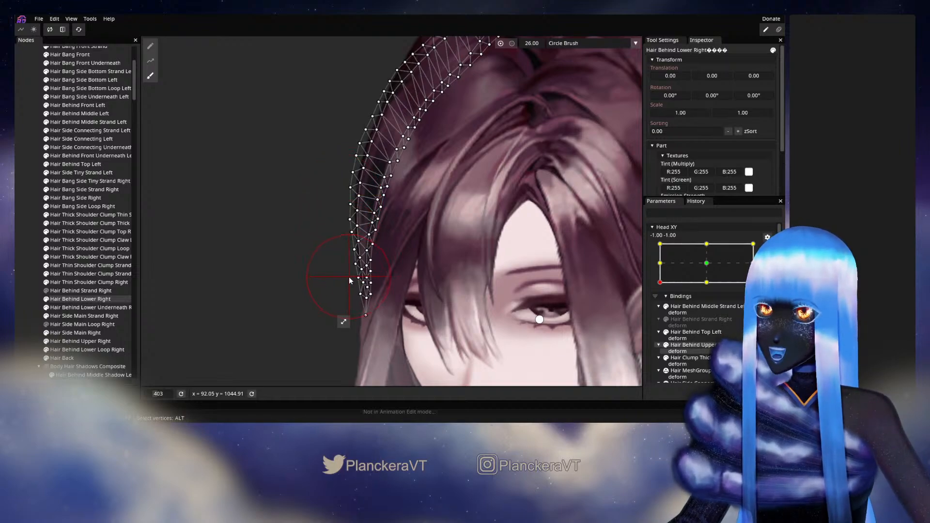
drag(350, 220, 323, 290)
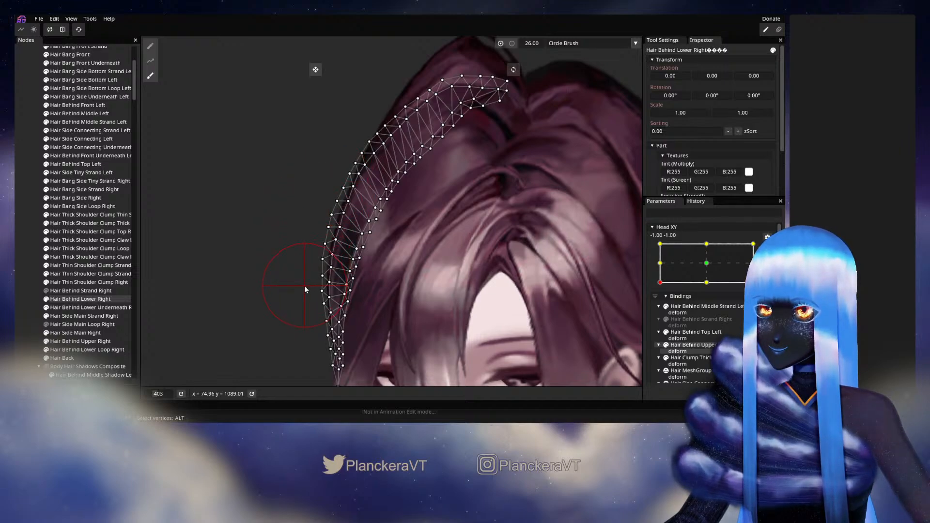
click(24, 274)
Leave keypoint editing and preview the whole hair silhouette while moving Head XY near the -1, -1 corner.
scroll(491, 285, down, 5)
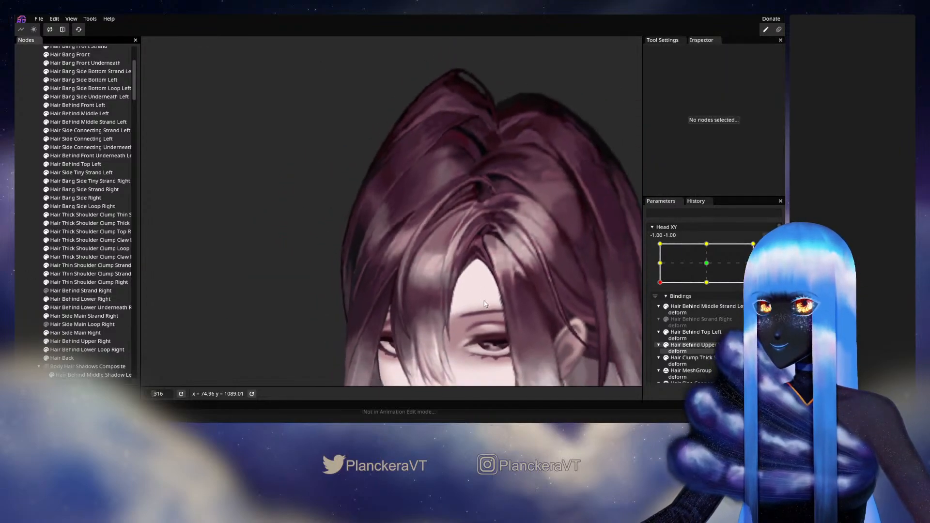
scroll(491, 283, down, 2)
drag(492, 278, 465, 219)
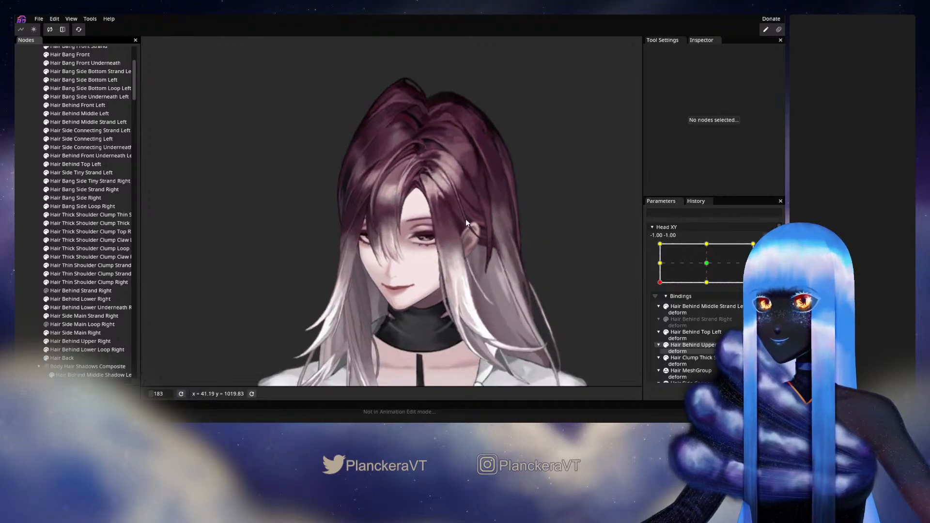
click(767, 234)
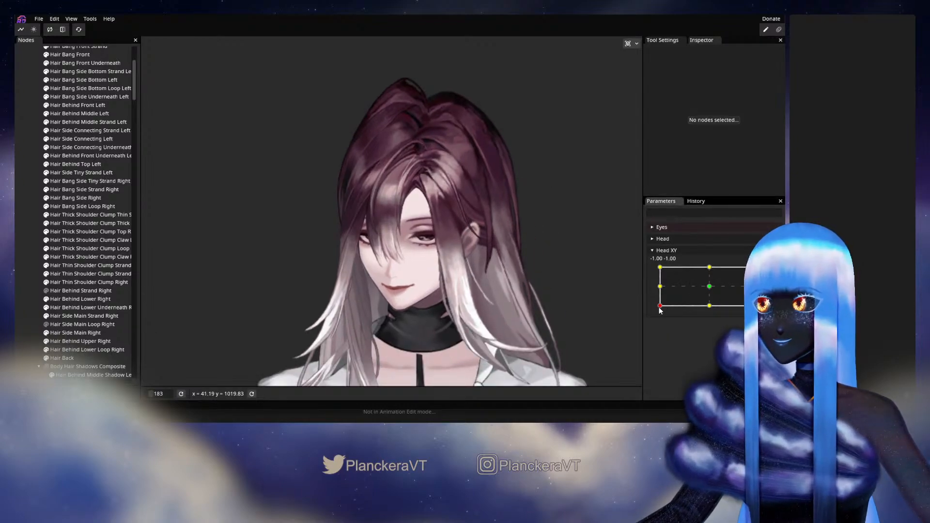
mouse_move(660, 308)
mouse_down()
mouse_move(705, 308)
mouse_move(662, 315)
mouse_move(694, 314)
mouse_move(652, 308)
mouse_move(652, 290)
mouse_move(652, 312)
mouse_move(660, 289)
mouse_move(659, 306)
mouse_up()
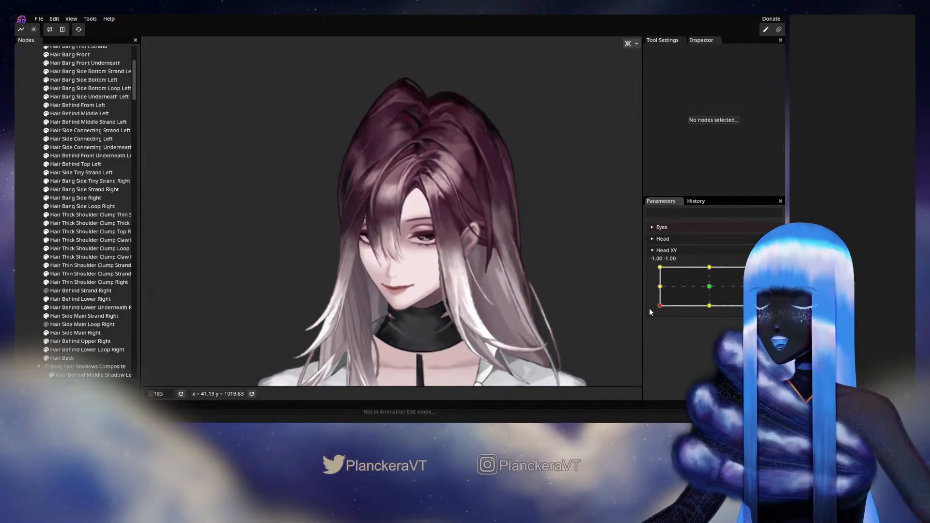
Rearm Head XY at -1, -1 and touch up the outer curve of Hair Behind Lower Right with the Circle Brush.
scroll(404, 215, up, 5)
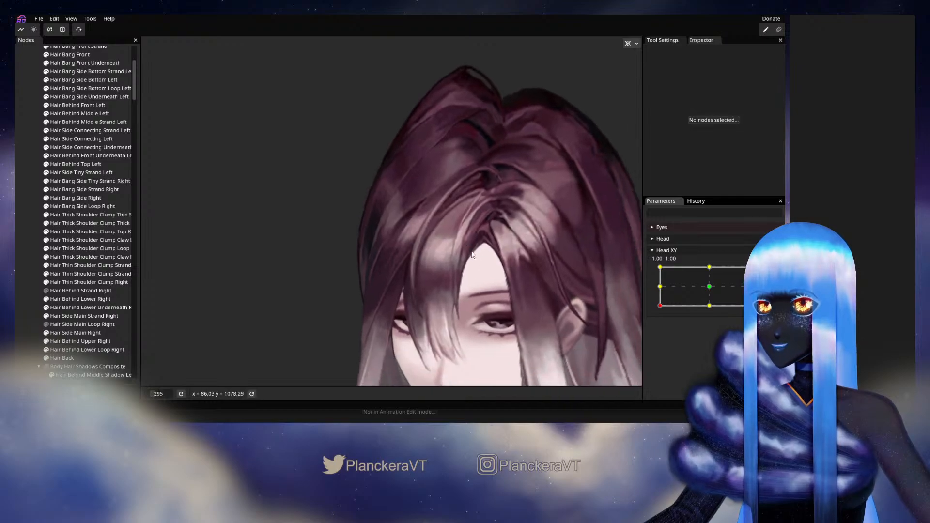
scroll(717, 291, down, 2)
scroll(370, 270, up, 2)
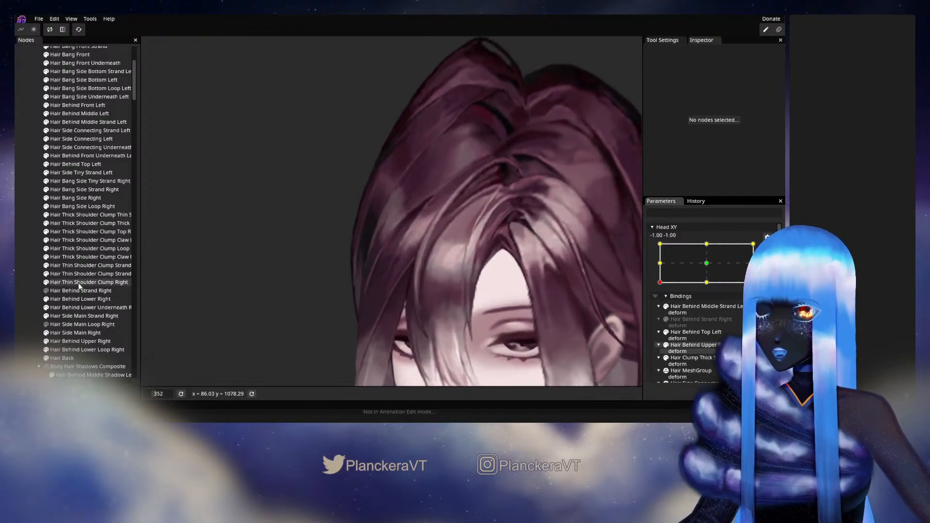
click(81, 300)
scroll(242, 248, up, 3)
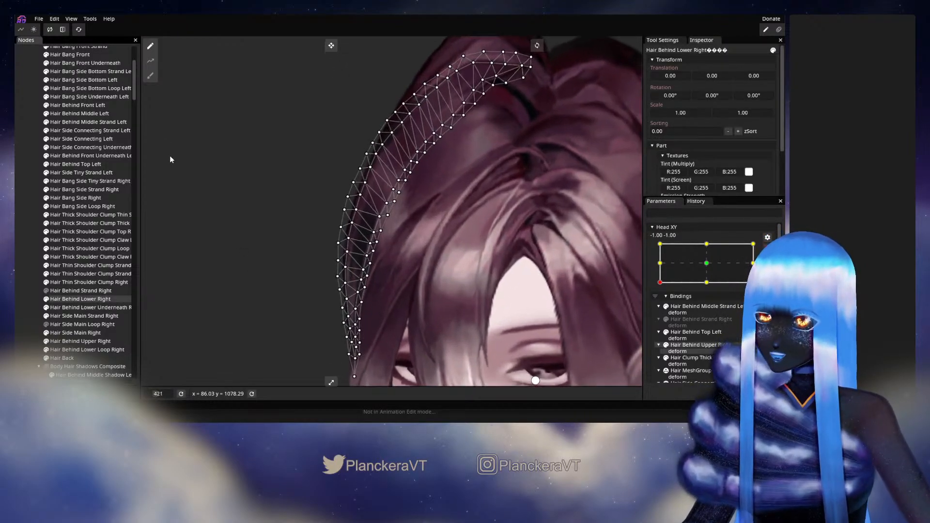
click(150, 77)
scroll(251, 228, up, 2)
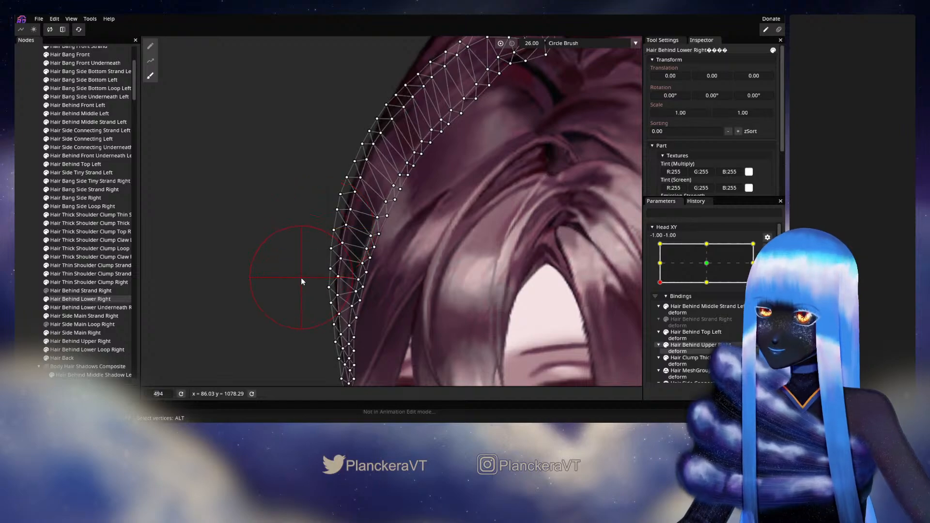
click(25, 268)
Exit keypoint editing and test the head turn around Head XY -1, -1, examining the outer hair edge up close.
scroll(436, 291, down, 2)
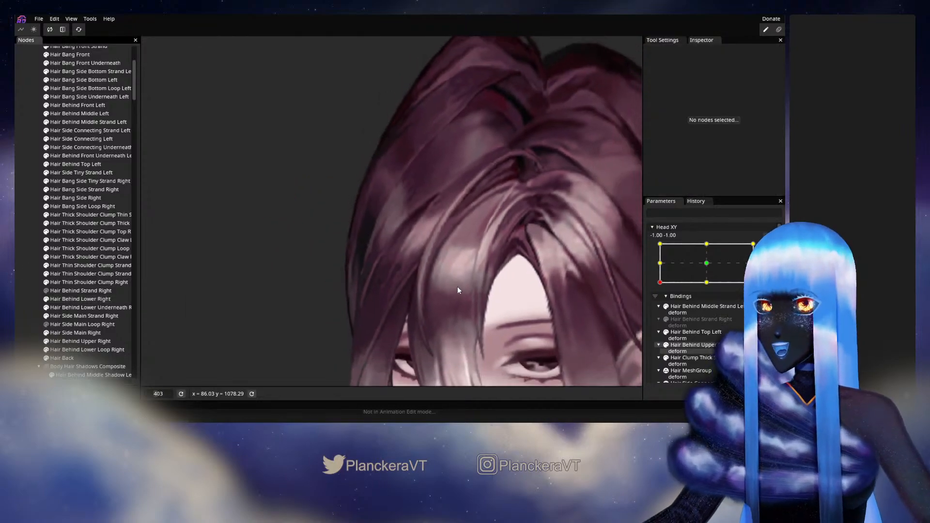
scroll(458, 290, down, 5)
drag(473, 278, 419, 220)
click(767, 247)
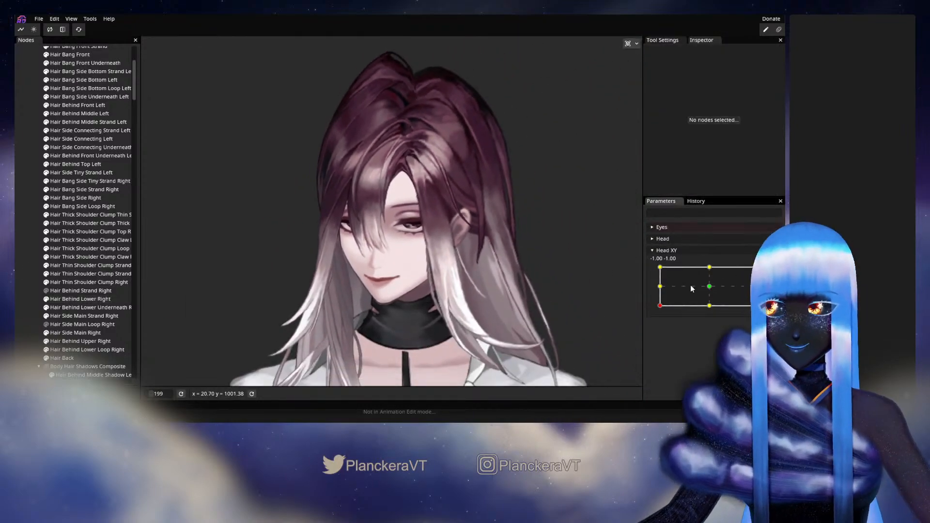
mouse_move(662, 307)
mouse_down()
mouse_move(660, 287)
mouse_move(649, 306)
mouse_up()
scroll(378, 219, up, 3)
scroll(431, 257, up, 3)
click(662, 310)
mouse_move(663, 311)
mouse_down()
mouse_move(708, 314)
mouse_move(660, 314)
mouse_up()
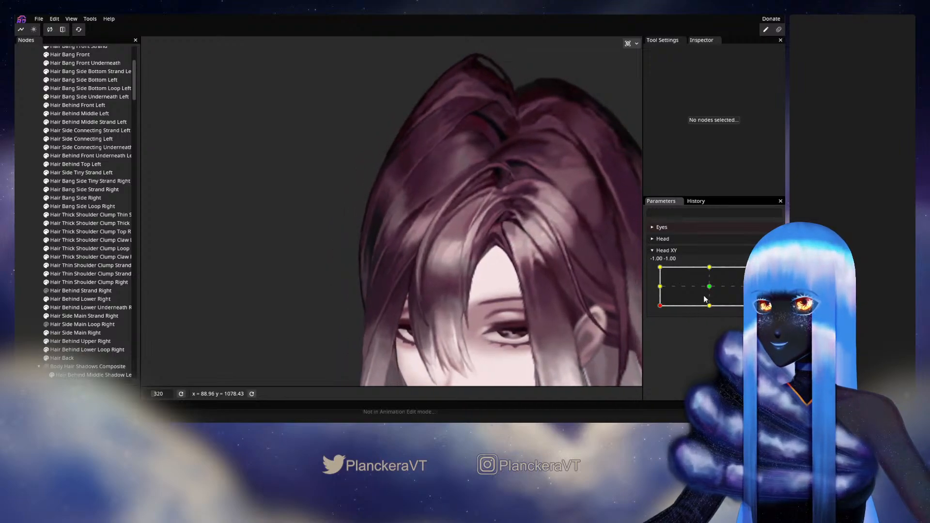
Edit the Head XY -1, -1 keypoint again and smooth the Hair Behind Lower Right mesh along its outer side with the Circle Brush.
click(773, 273)
scroll(294, 239, up, 2)
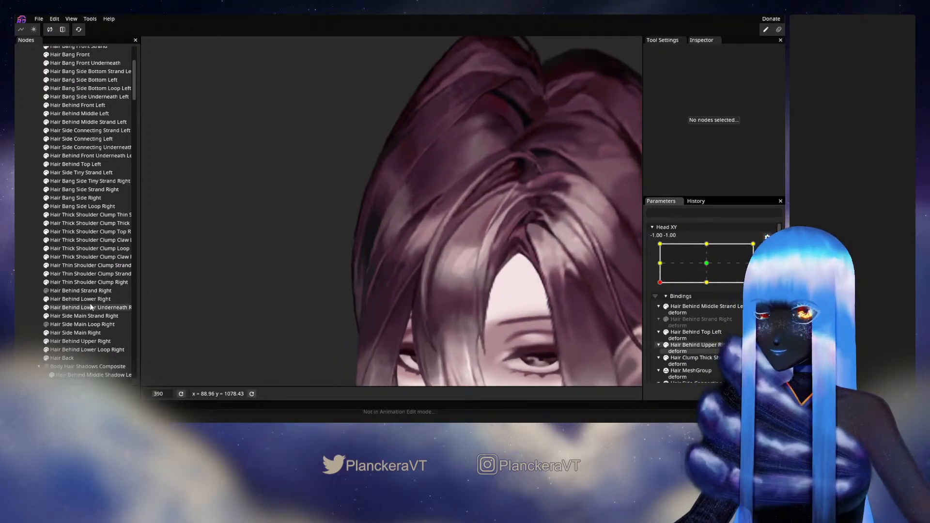
click(90, 300)
scroll(203, 203, up, 1)
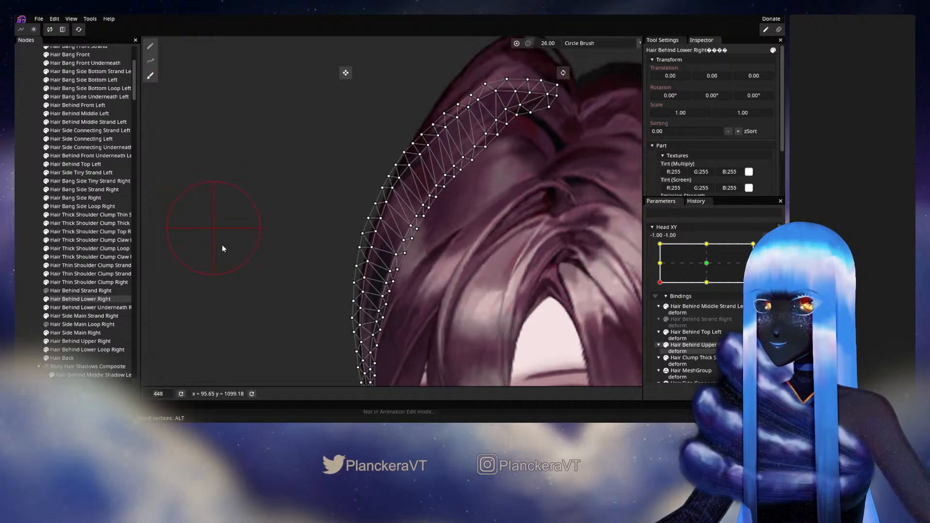
scroll(214, 232, up, 1)
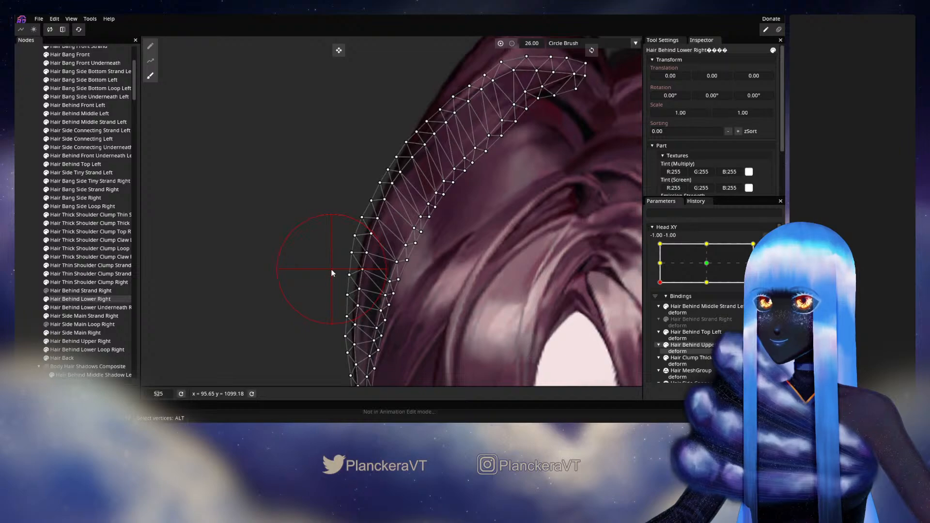
drag(327, 224, 329, 135)
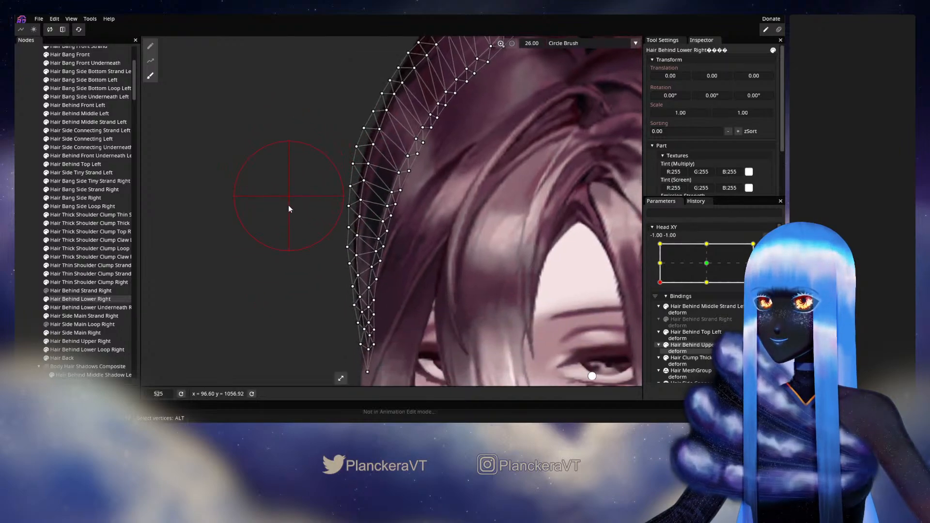
mouse_move(336, 341)
mouse_down()
mouse_move(303, 285)
mouse_move(313, 289)
mouse_up()
click(26, 272)
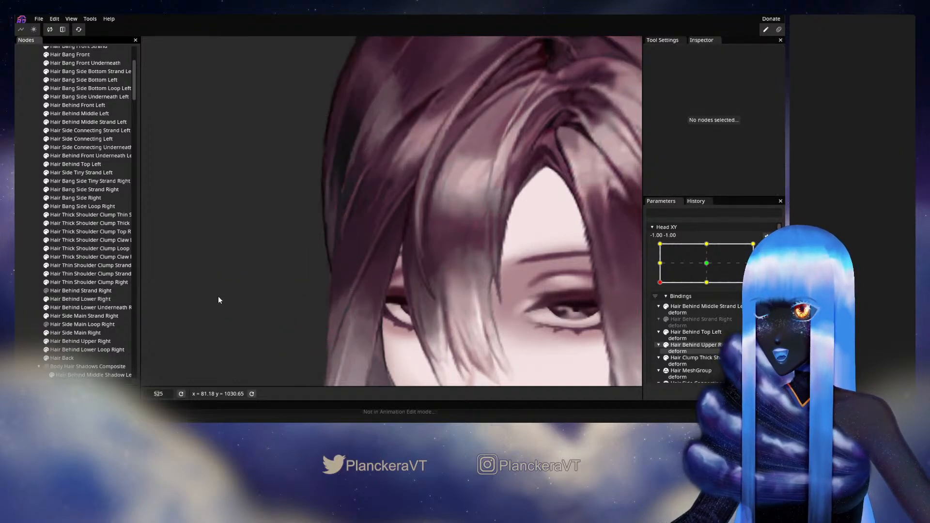
Brush the outer edge of the Hair Side Main Right mesh slightly inward at eye level for Head XY -1, -1.
scroll(446, 292, down, 3)
scroll(454, 280, down, 3)
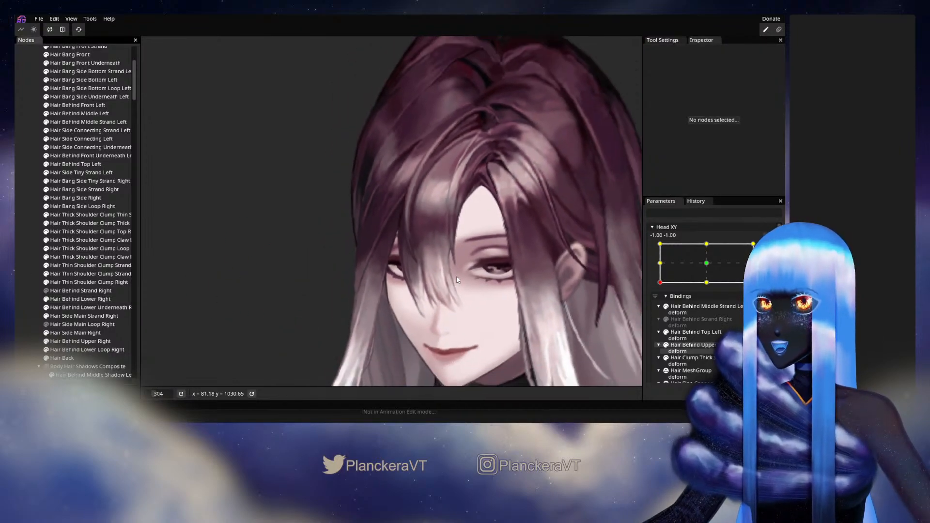
scroll(343, 277, up, 1)
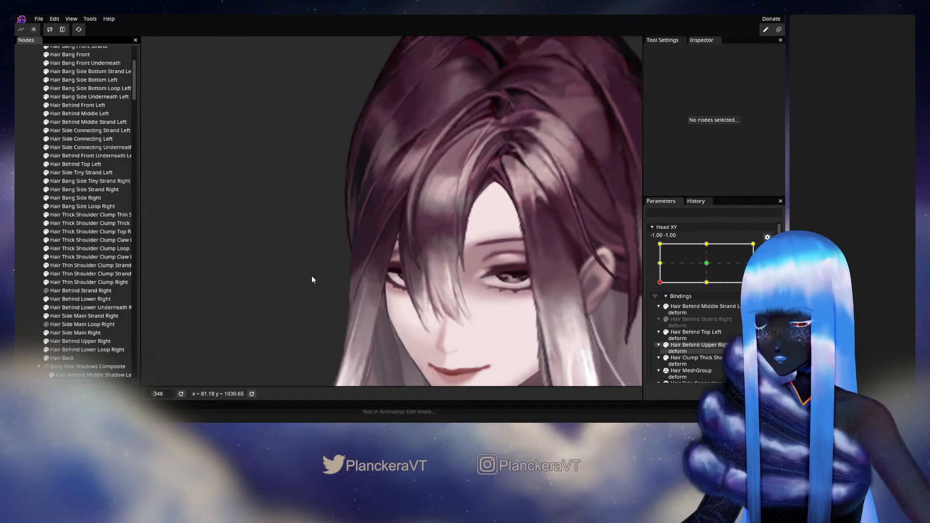
click(82, 317)
scroll(262, 285, up, 2)
click(77, 334)
click(150, 76)
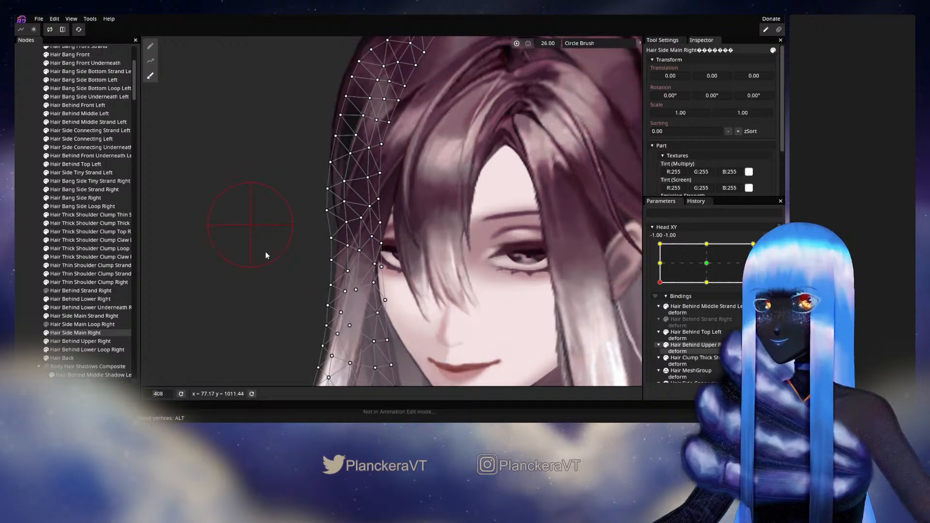
scroll(326, 245, up, 1)
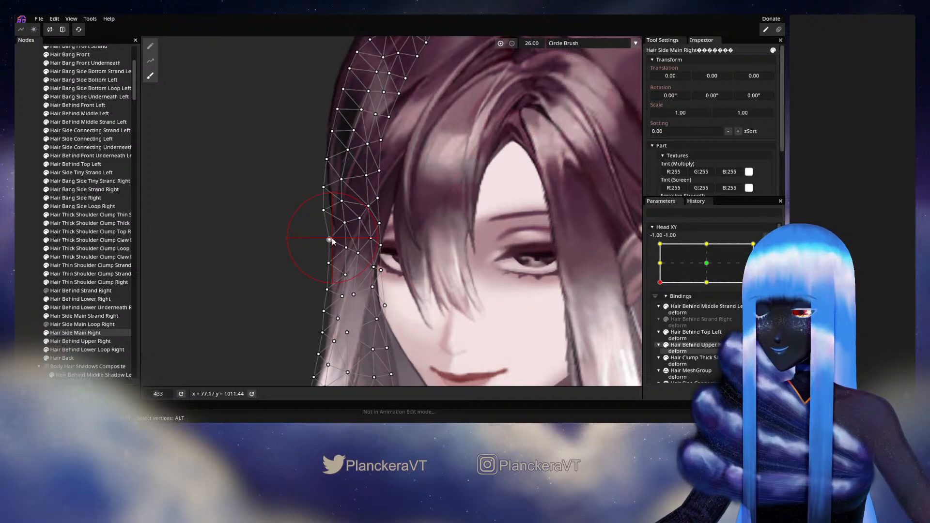
drag(333, 241, 334, 243)
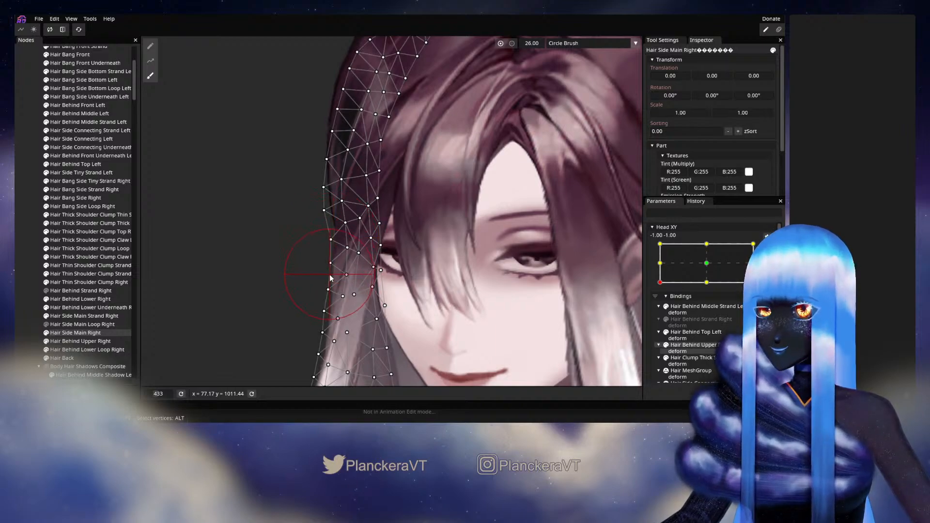
click(25, 298)
Inspect the meshes of the Hair Thick Shoulder Clump parts to see which ones cover the outer hair edge near the eye.
scroll(320, 289, up, 1)
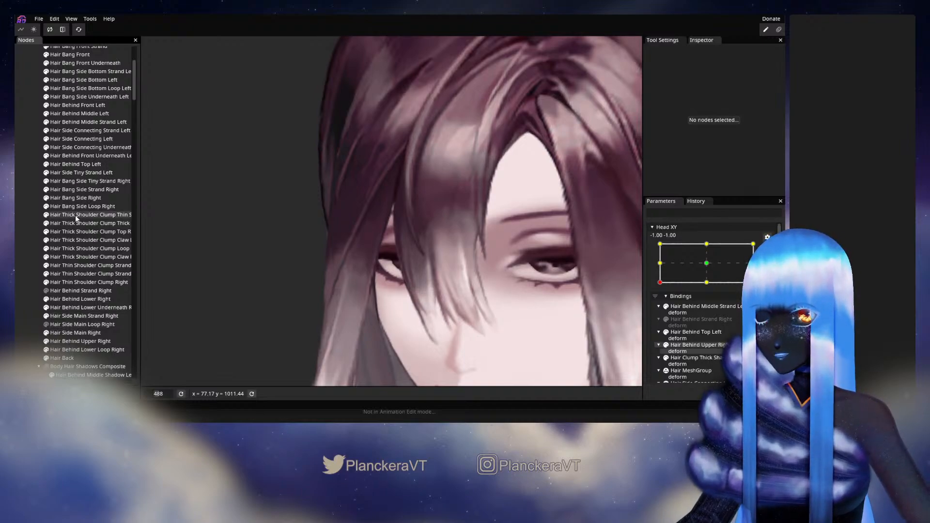
drag(242, 230, 248, 250)
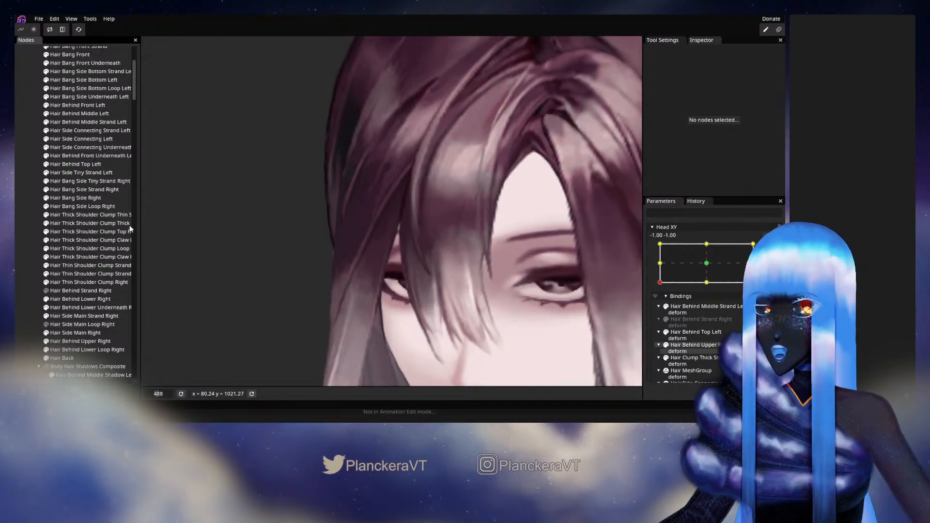
click(83, 214)
click(83, 223)
click(83, 232)
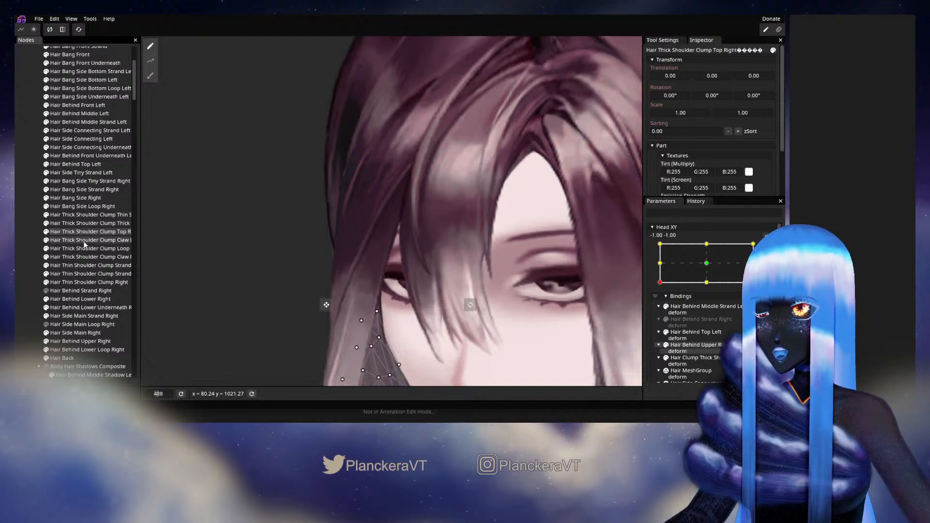
click(84, 240)
click(80, 232)
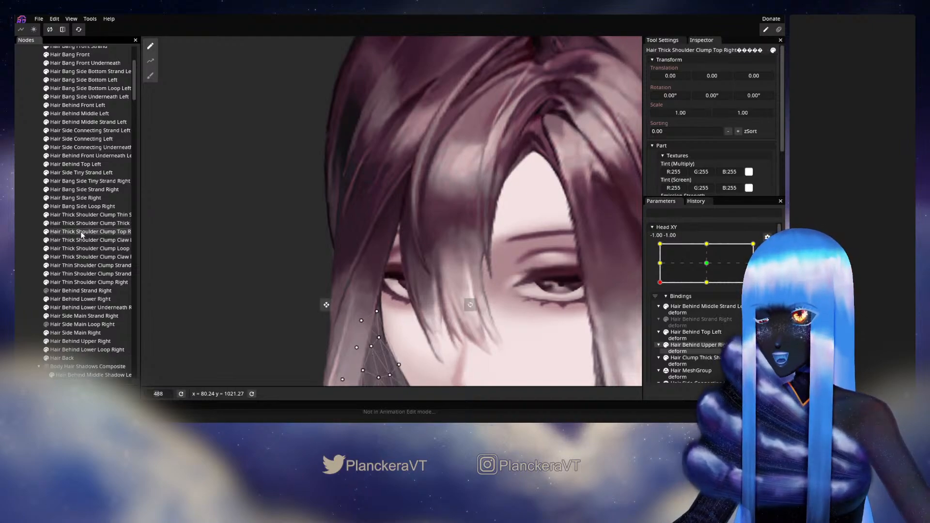
click(182, 258)
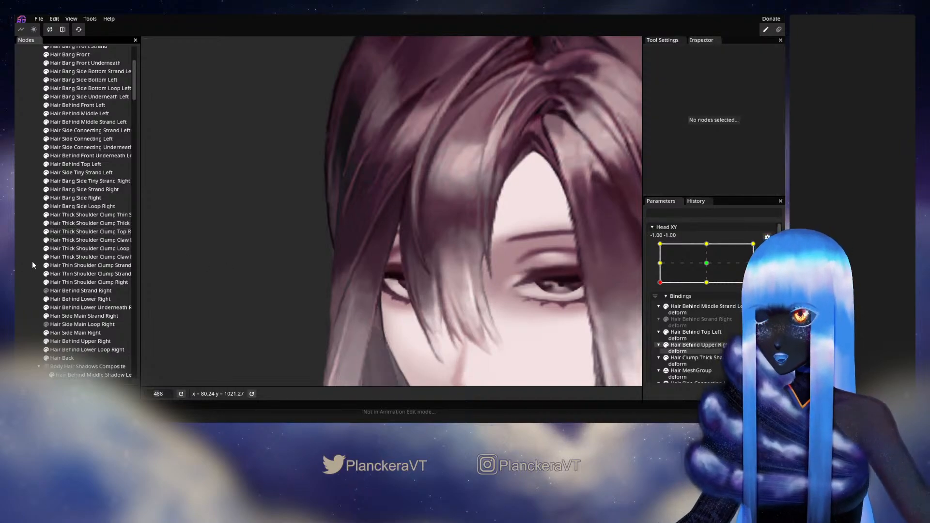
scroll(251, 271, down, 5)
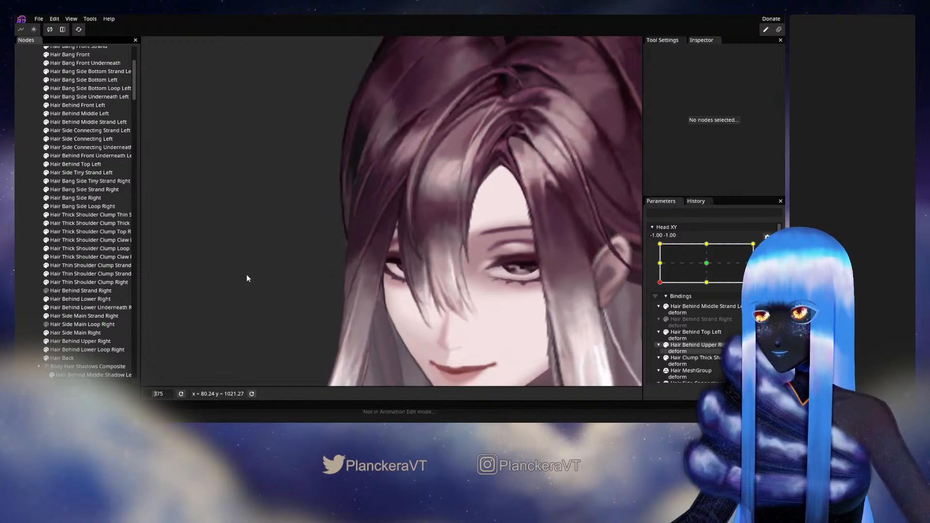
Hide Hair Bang Side Right and Hair Behind Lower Right to examine the layers underneath, also checking Hair Side Main Strand Right.
click(46, 316)
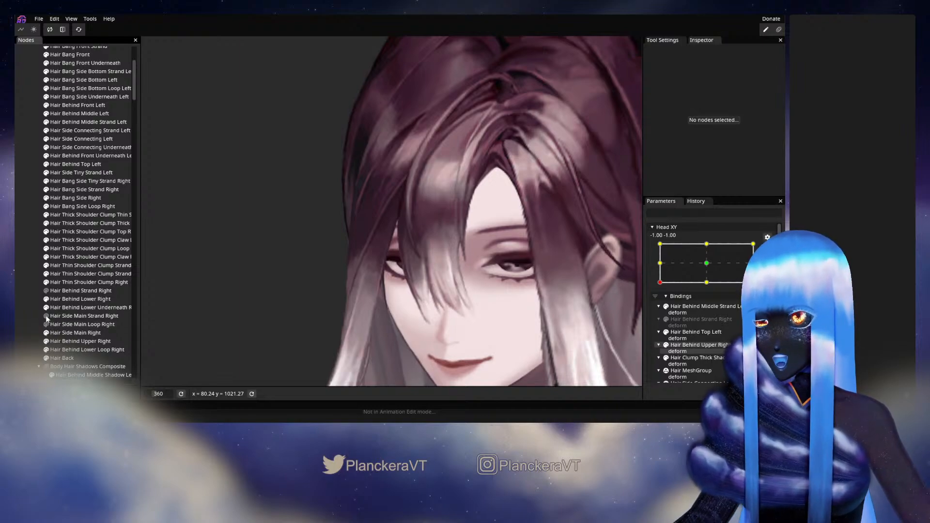
click(46, 198)
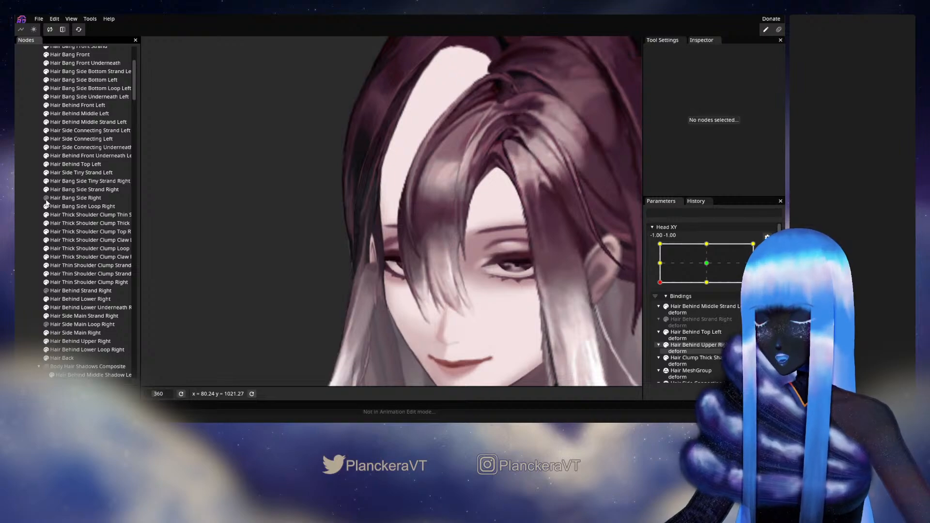
click(46, 300)
scroll(316, 251, up, 3)
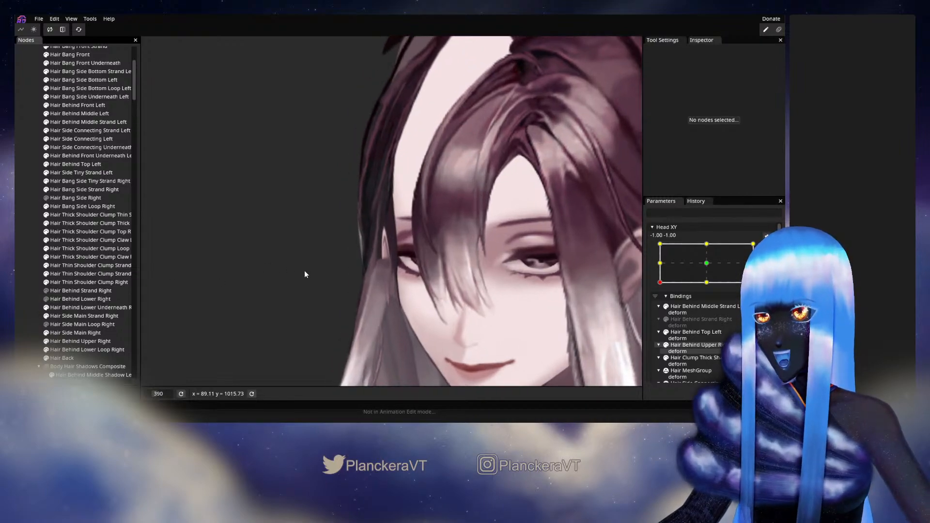
drag(299, 274, 281, 283)
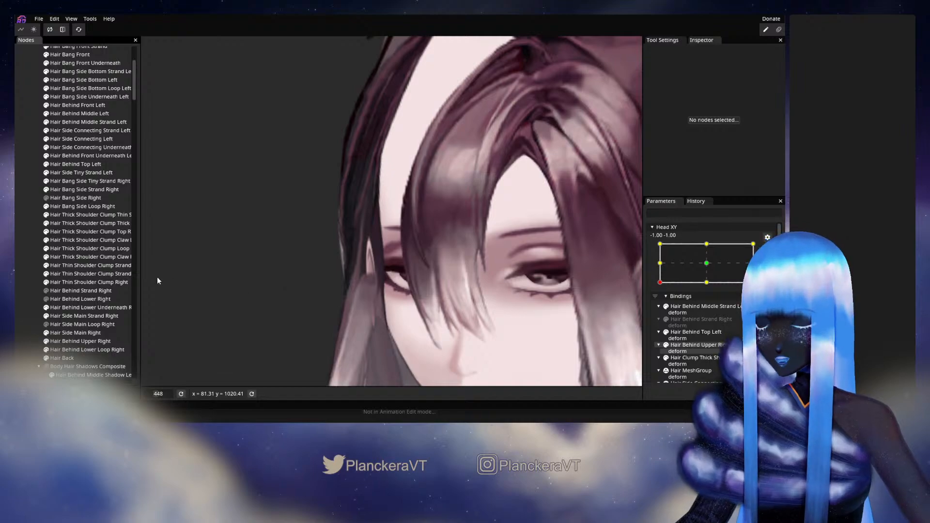
scroll(89, 239, up, 4)
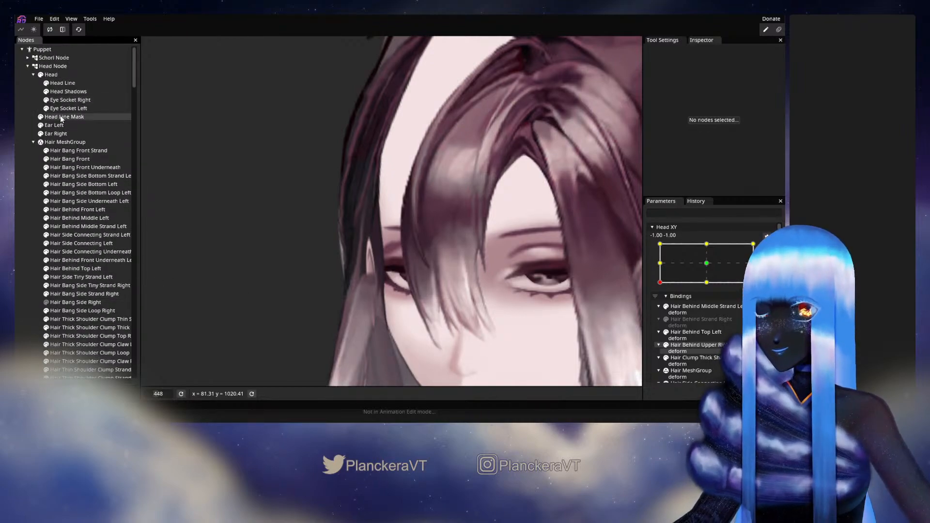
Examine the Head mesh along the outer hair edge with the Circle Brush ready.
click(52, 74)
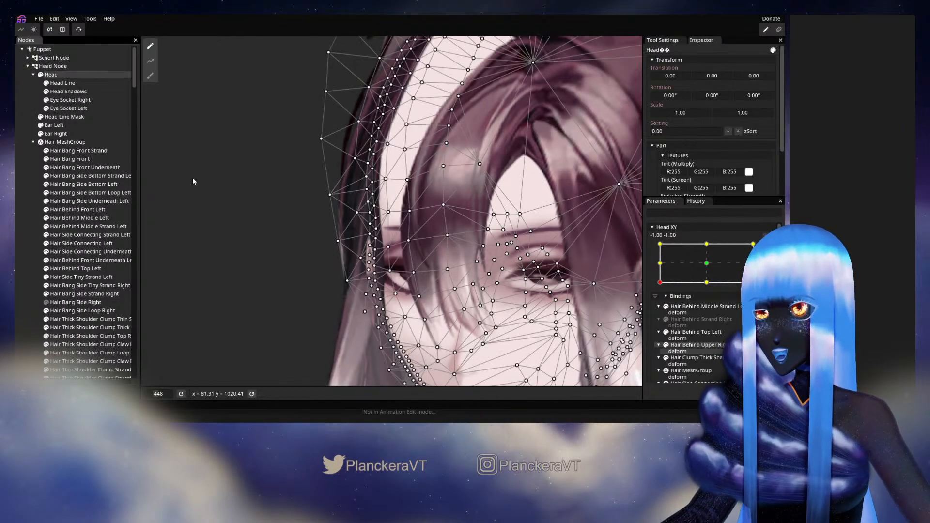
scroll(199, 179, up, 2)
click(150, 76)
scroll(70, 236, down, 4)
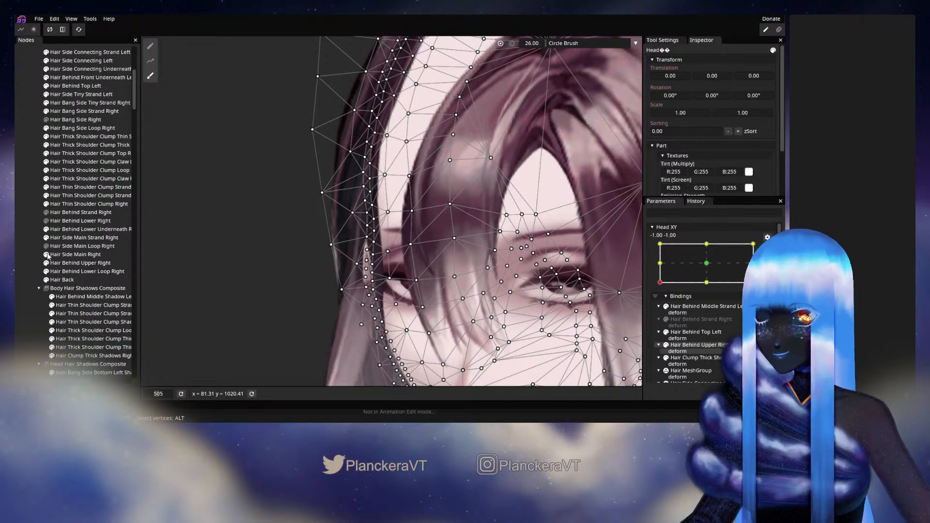
Toggle Hair Side Main Right off and on to check beneath it, and show the hidden right-side hair parts again.
click(47, 255)
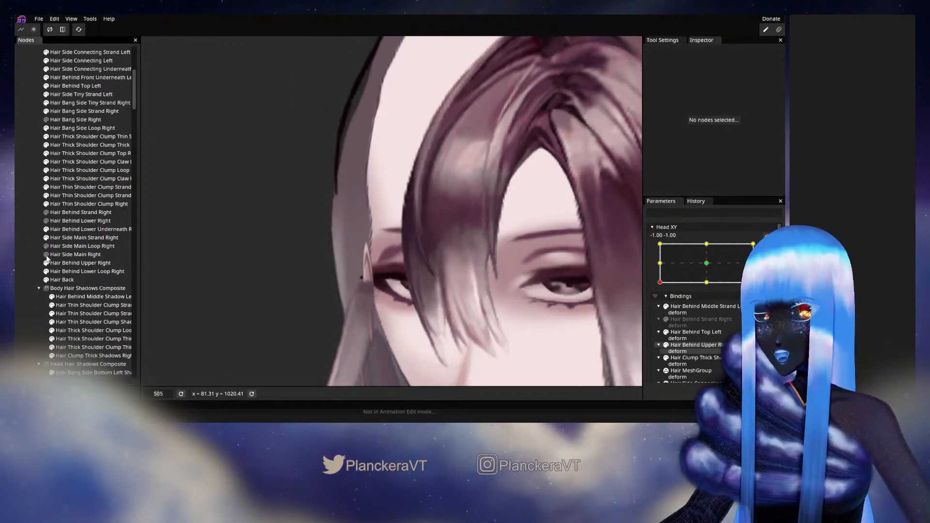
click(46, 255)
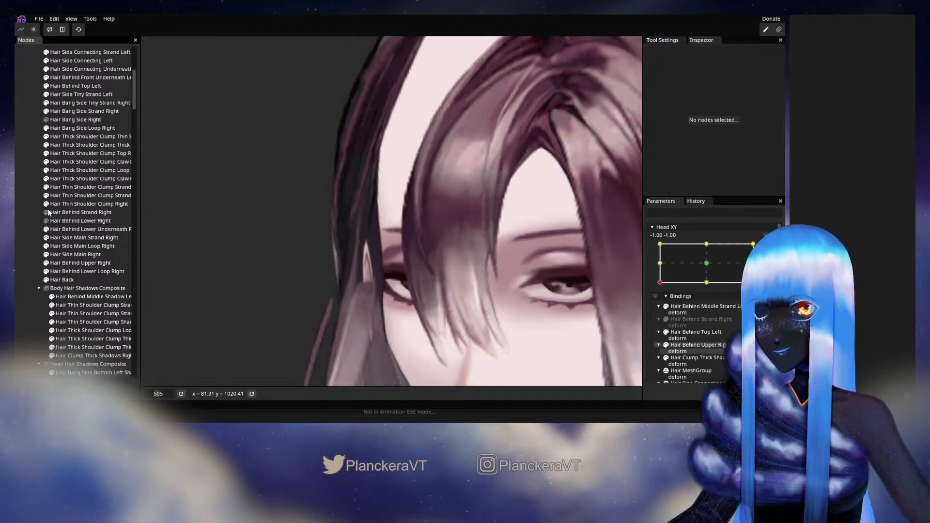
scroll(51, 228, up, 3)
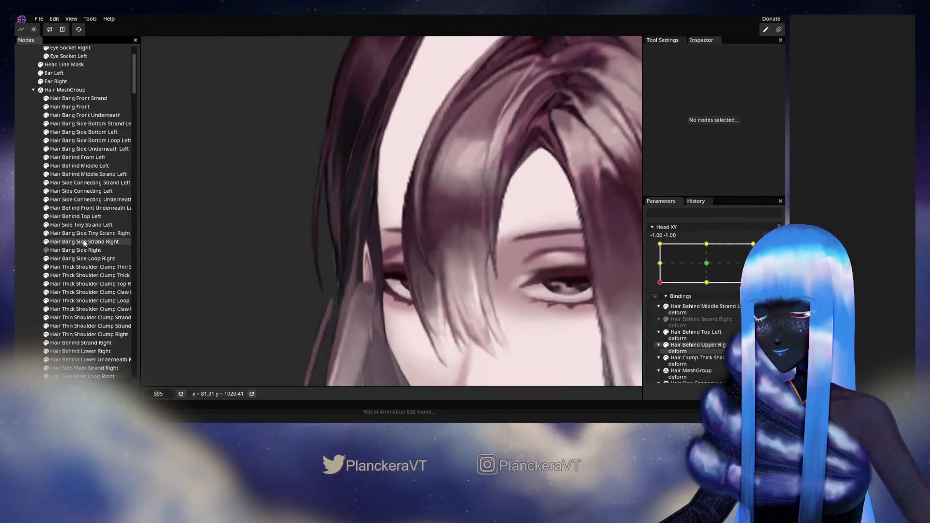
scroll(49, 206, up, 2)
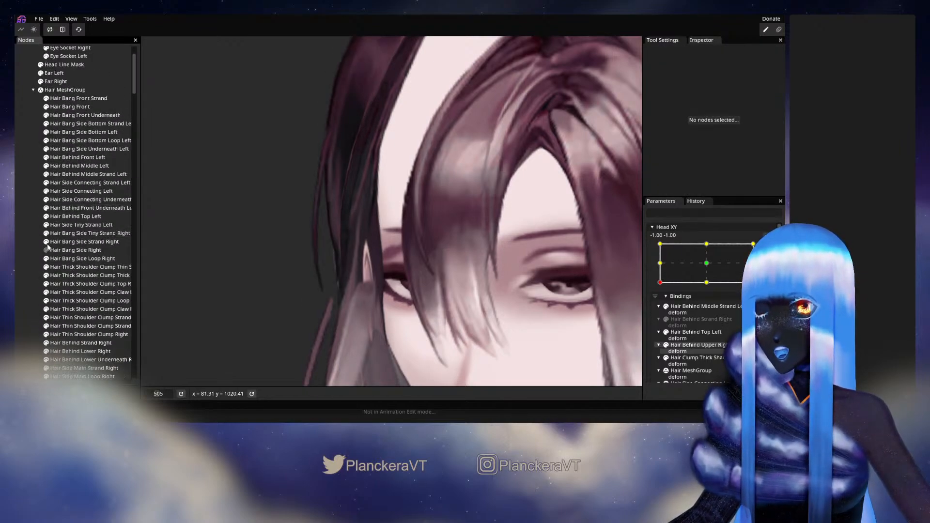
scroll(68, 264, down, 4)
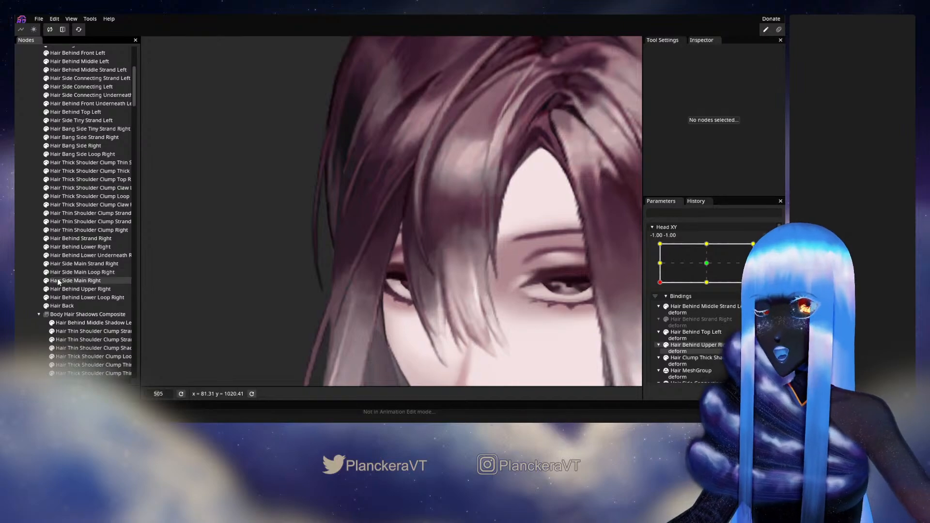
Brush the outer edge of the Hair Back mesh slightly inward at eye level with the Circle Brush for Head XY -1, -1.
scroll(75, 310, down, 9)
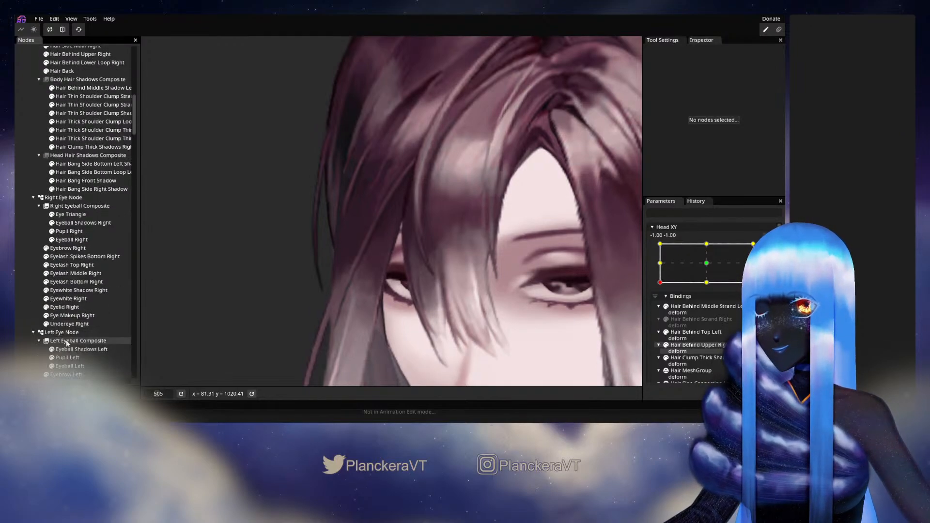
scroll(77, 324, up, 3)
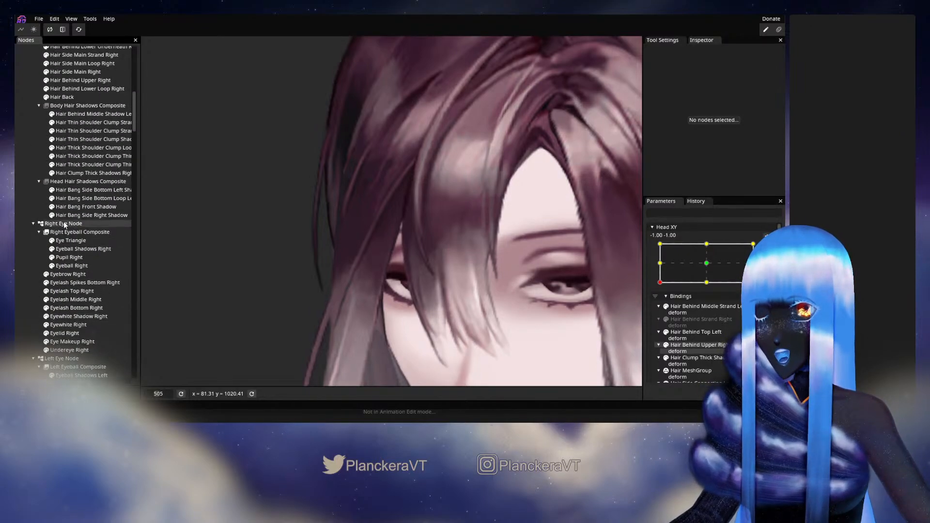
scroll(79, 219, up, 1)
click(62, 175)
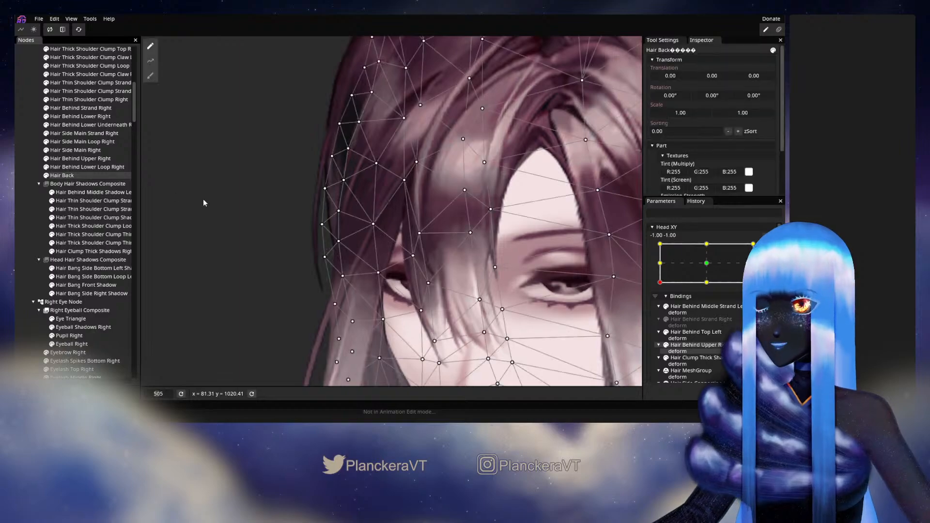
click(152, 75)
scroll(261, 209, up, 1)
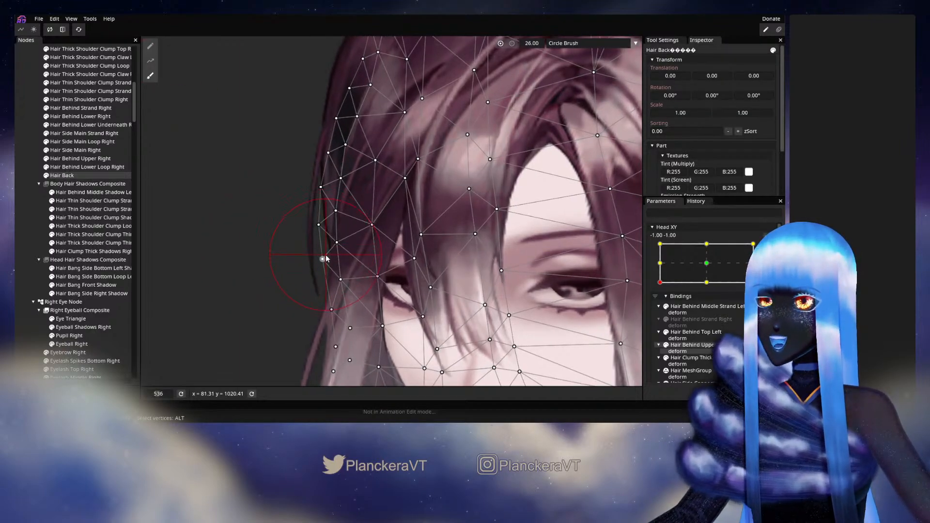
drag(329, 259, 331, 259)
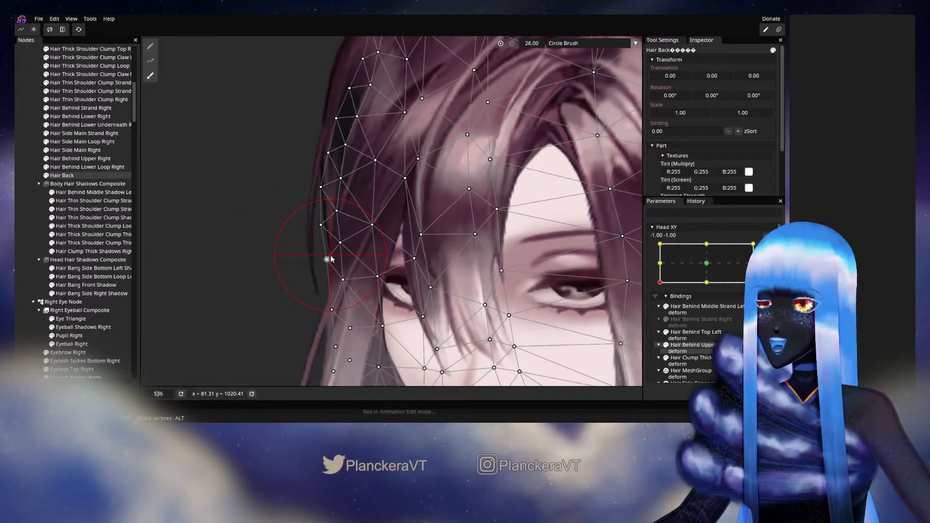
Hide the Hair Side Main Loop Right and Hair Behind Strand Right parts to clear the outer hair silhouette.
scroll(51, 210, up, 3)
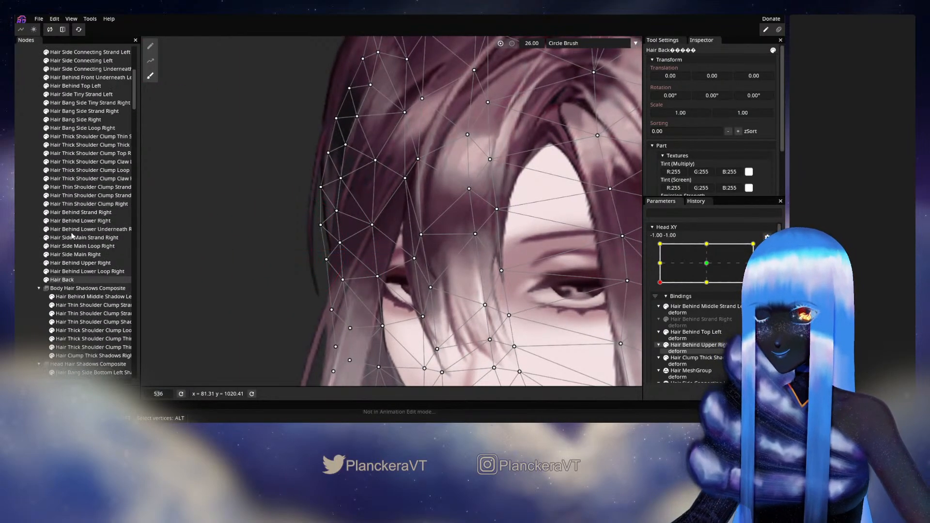
click(47, 245)
click(47, 245)
click(47, 245)
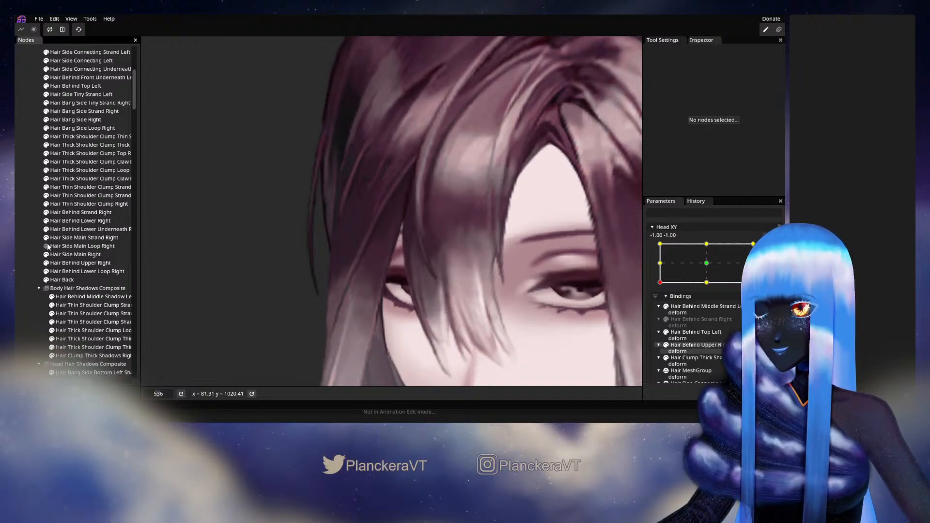
click(46, 213)
Examine the whole head, exit keypoint editing and test the head turn around Head XY -1, -1.
scroll(319, 298, down, 5)
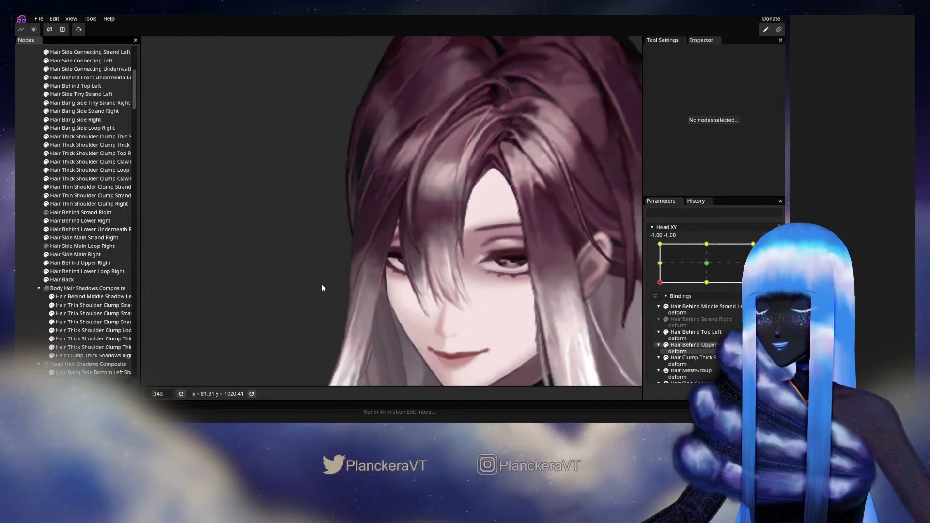
scroll(323, 281, down, 5)
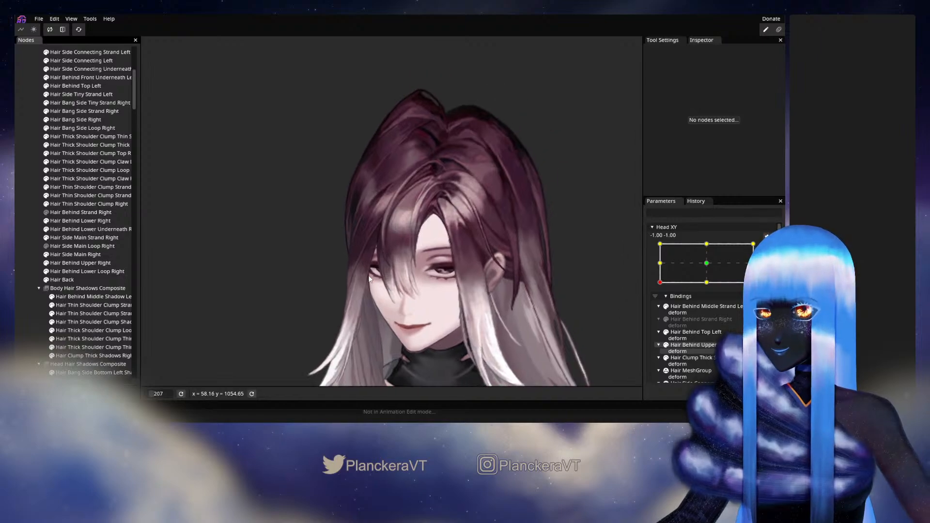
scroll(454, 260, down, 2)
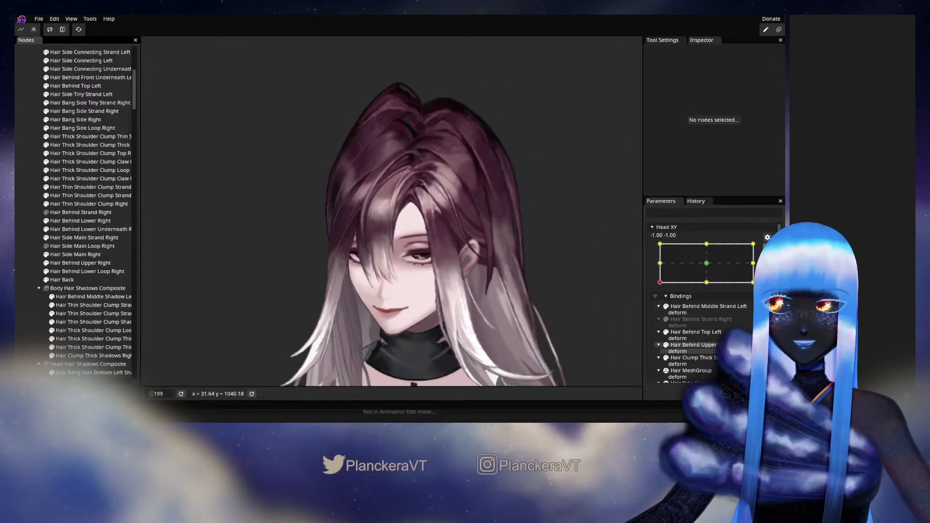
click(768, 250)
mouse_move(660, 306)
mouse_down()
mouse_move(659, 289)
mouse_move(709, 314)
mouse_move(649, 315)
mouse_up()
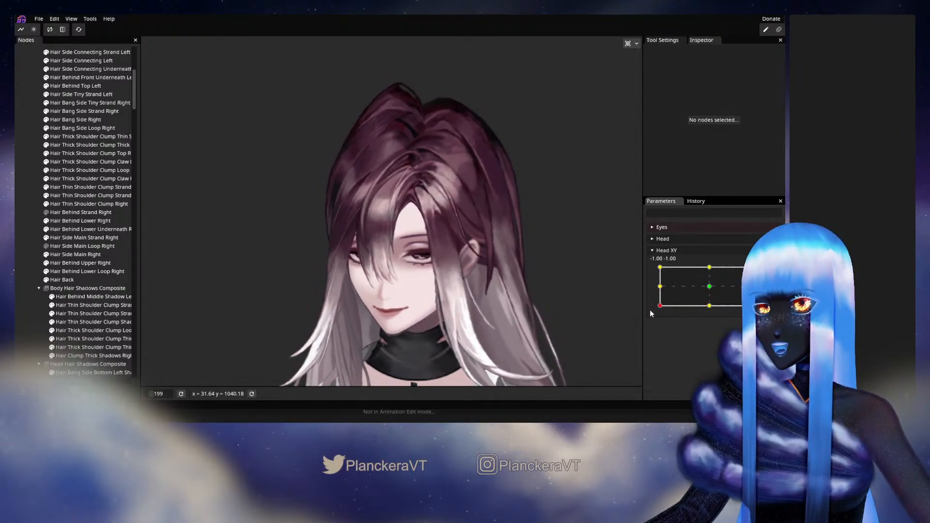
Edit the Head XY -1, -1 keypoint again and brush the upper outer curve of Hair Behind Lower Right slightly outward with the Circle Brush.
scroll(361, 222, up, 5)
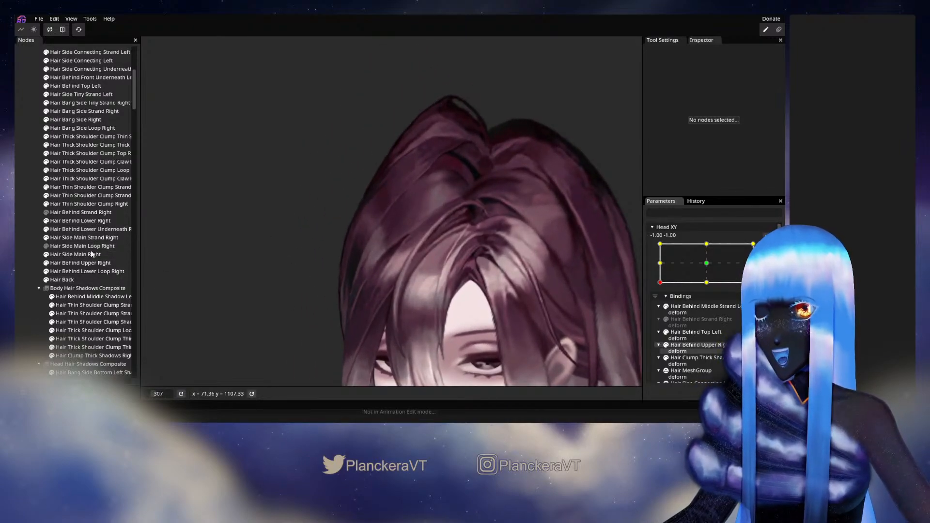
click(104, 221)
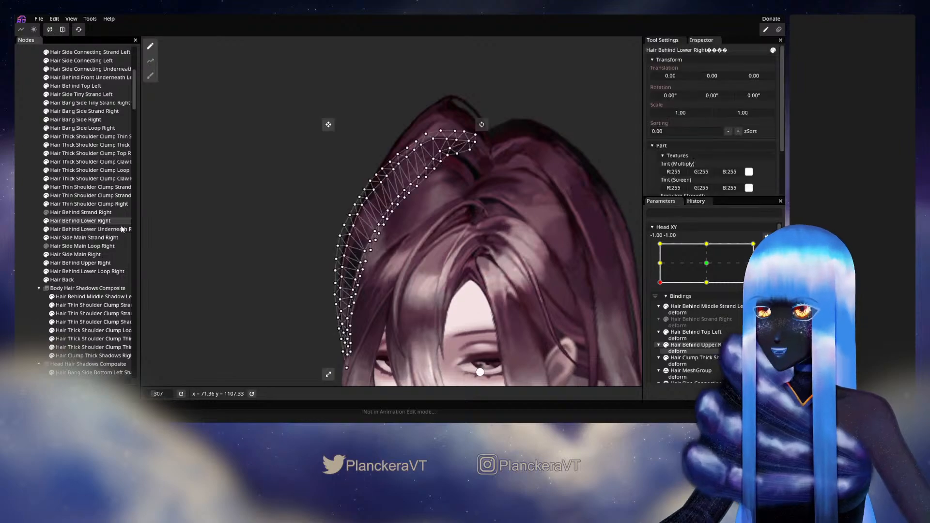
scroll(262, 221, up, 2)
click(150, 76)
scroll(221, 231, up, 1)
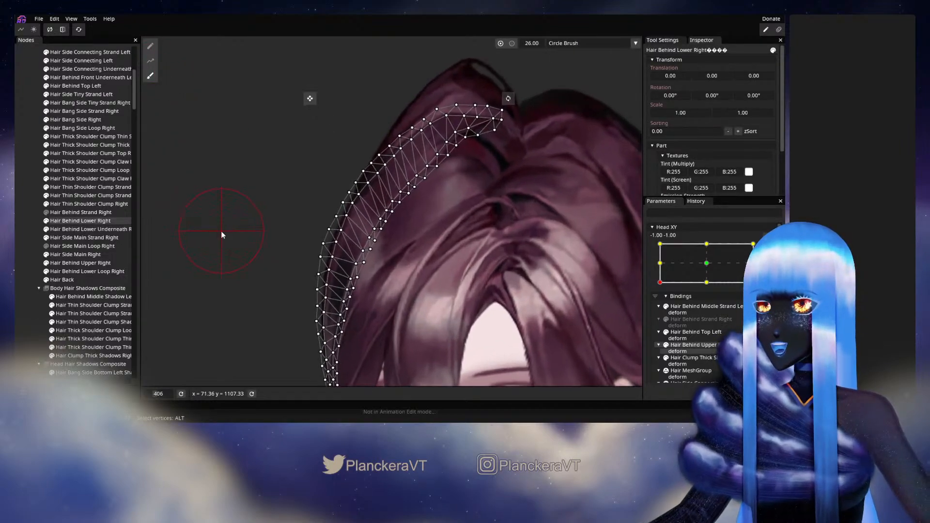
drag(331, 218, 327, 216)
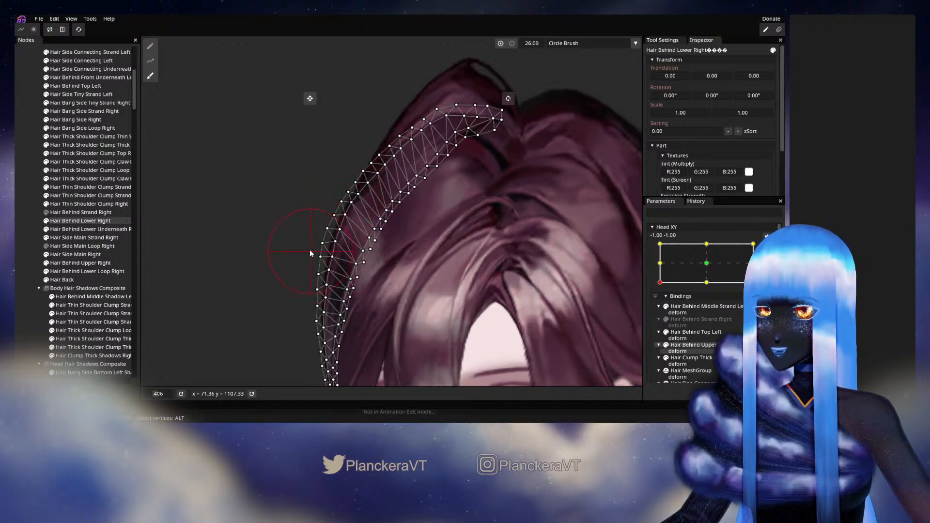
drag(306, 245, 304, 245)
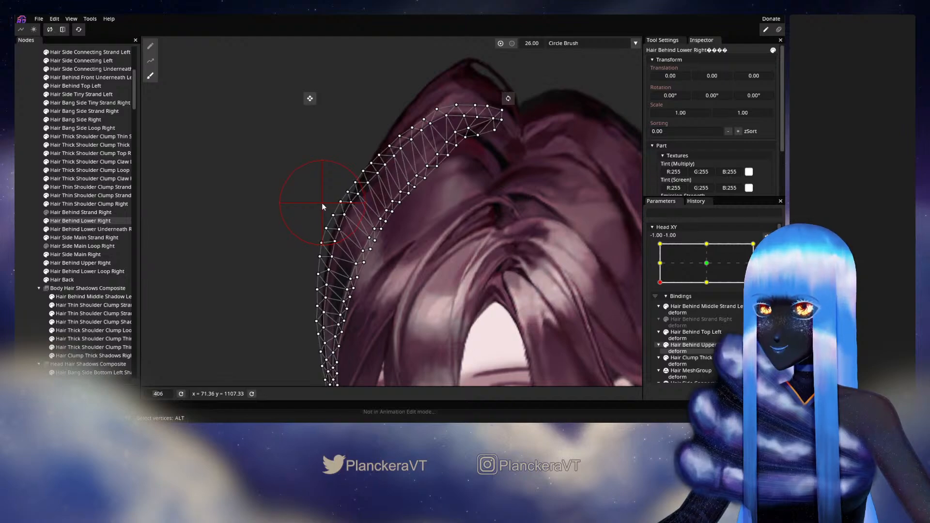
drag(320, 231, 337, 201)
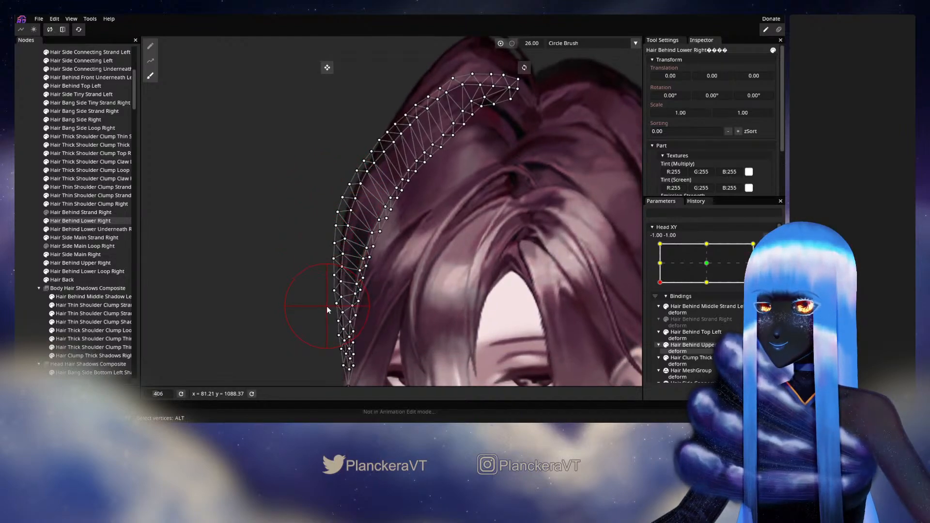
Deselect Hair Behind Lower Right, view the whole head, exit keypoint editing and test the head turn near Head XY -1, -1.
drag(327, 310, 336, 280)
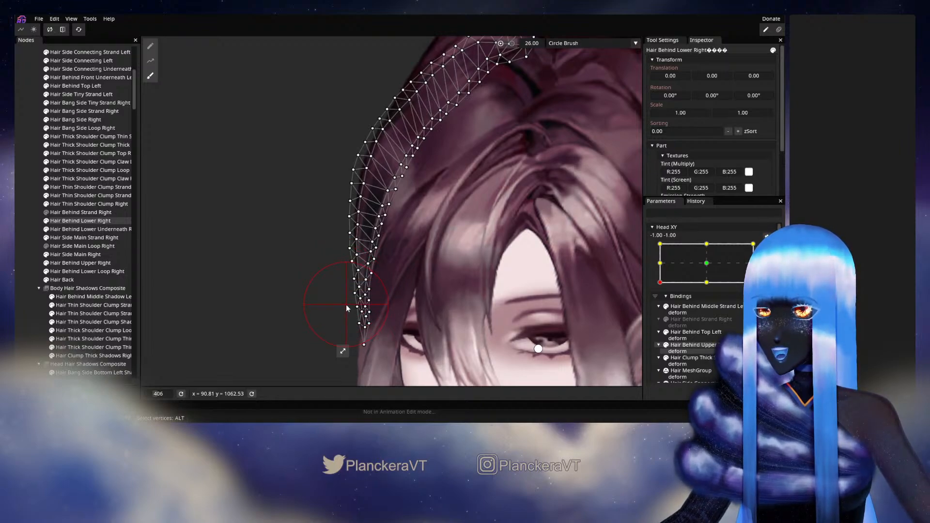
click(53, 257)
scroll(526, 294, down, 2)
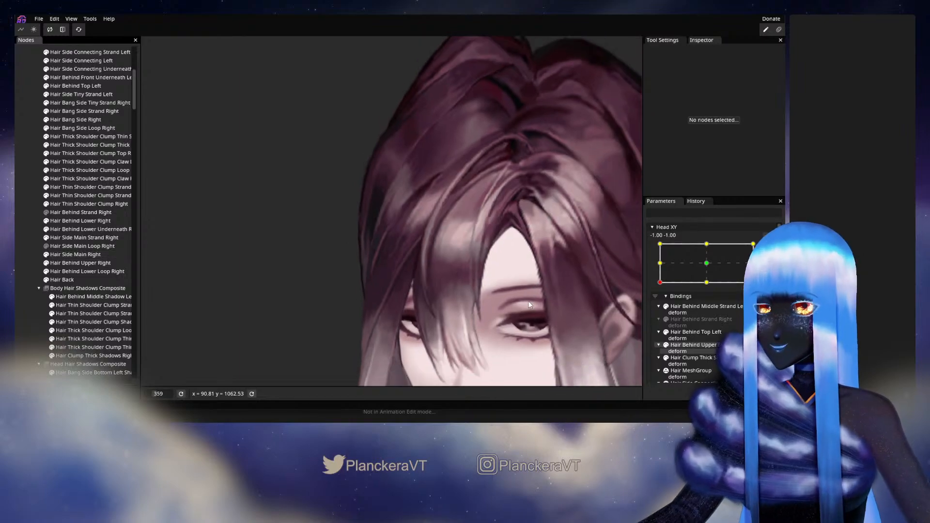
scroll(527, 296, down, 2)
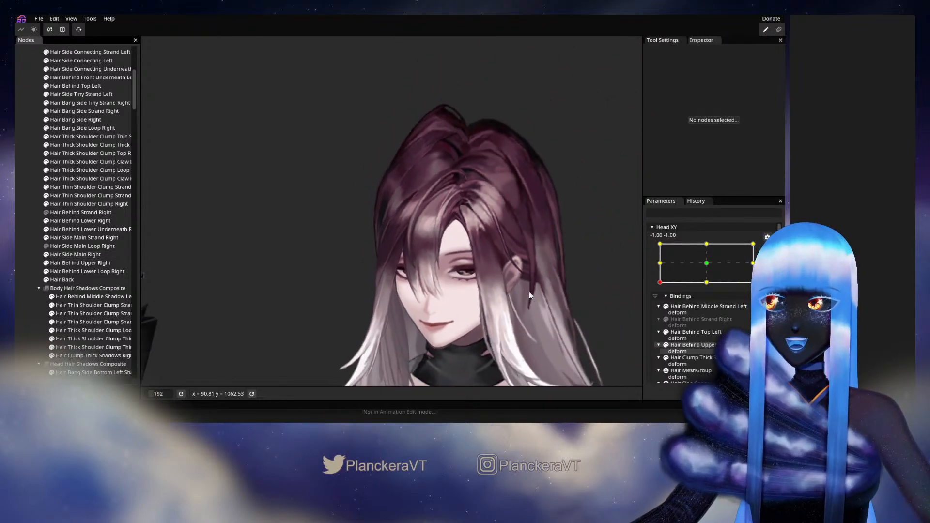
drag(498, 257, 471, 282)
scroll(471, 282, up, 1)
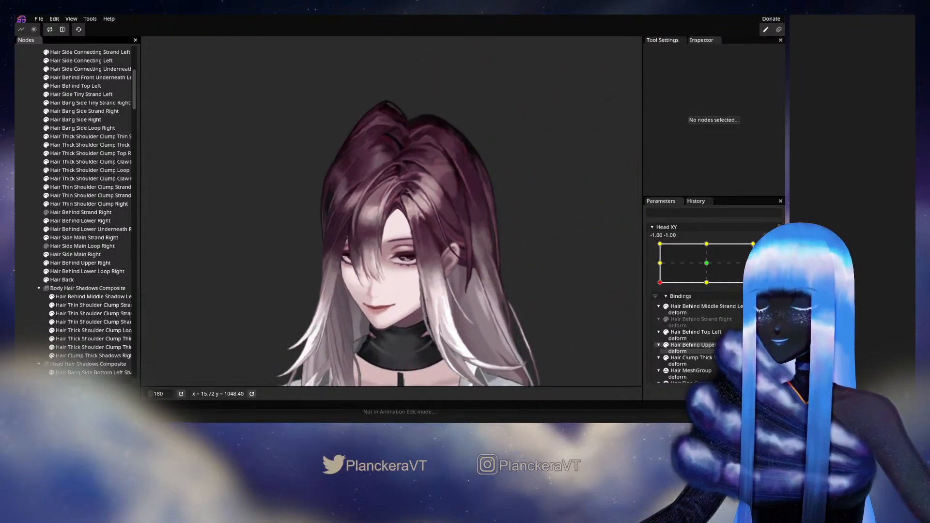
click(766, 236)
mouse_move(670, 303)
mouse_down()
mouse_move(710, 312)
mouse_move(659, 315)
mouse_move(659, 289)
mouse_move(660, 305)
mouse_up()
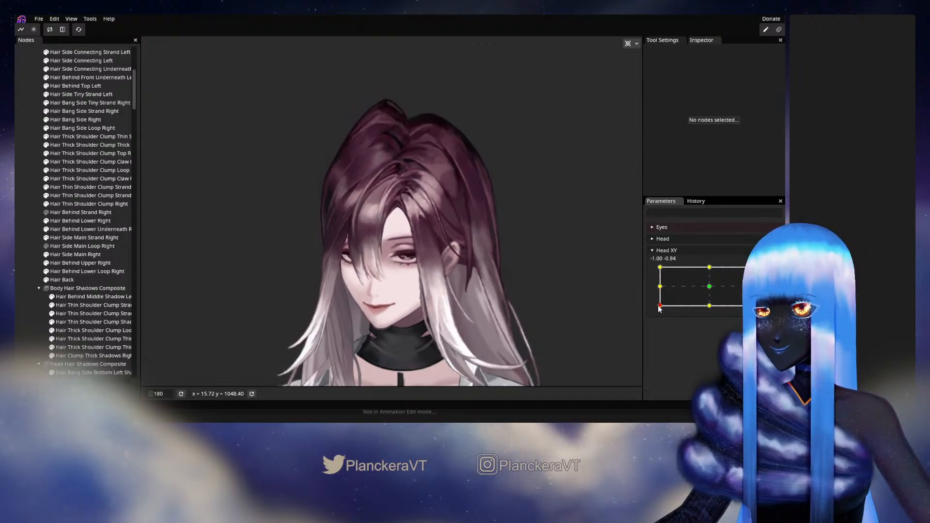
Reopen the Head XY -1, -1 keypoint and smooth the outer side edge of Hair Behind Lower Right with small Circle Brush strokes.
scroll(384, 259, up, 2)
drag(431, 232, 505, 265)
scroll(358, 291, up, 1)
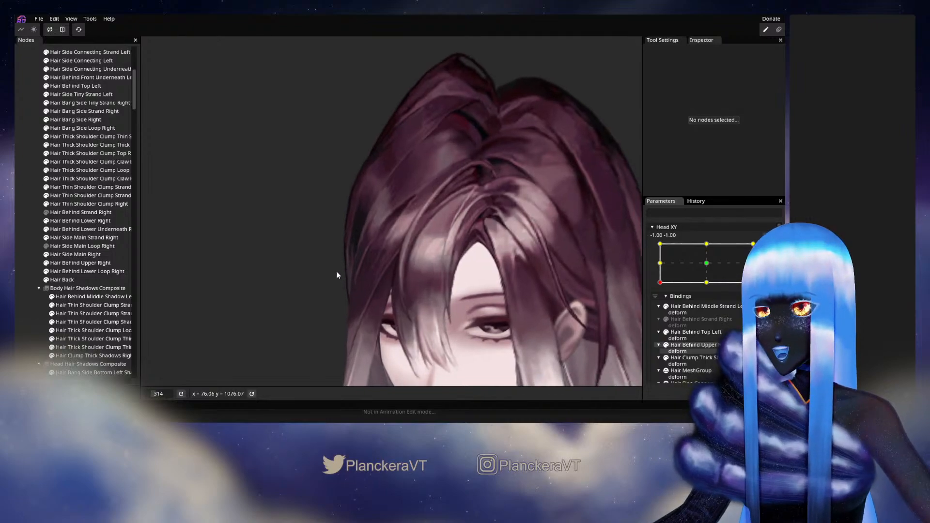
click(80, 221)
scroll(251, 255, up, 1)
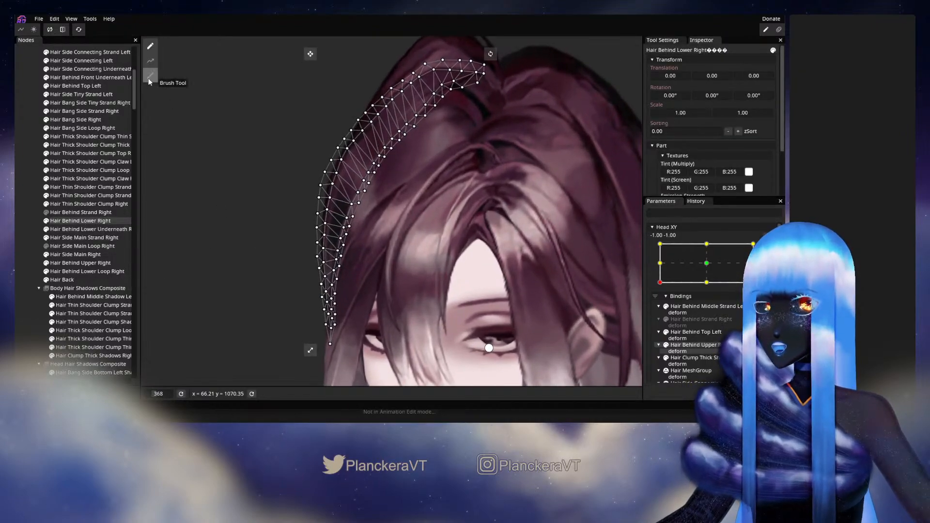
click(150, 75)
scroll(237, 268, up, 4)
scroll(302, 248, up, 1)
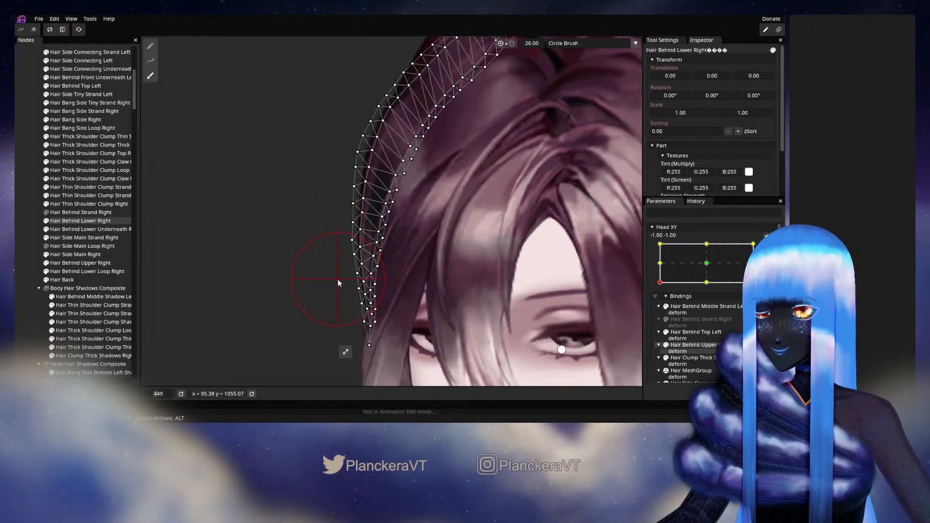
drag(351, 139, 354, 142)
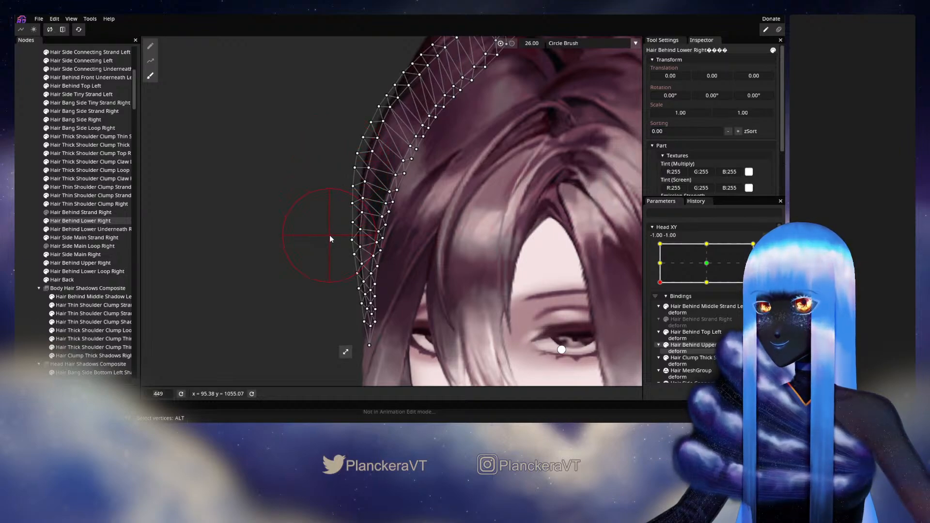
click(29, 237)
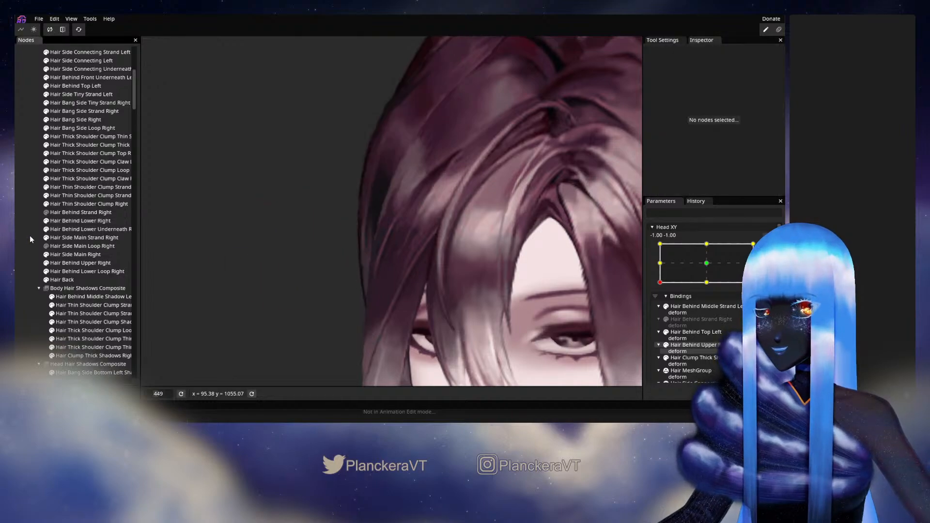
Exit keypoint editing and check the revised hair outline by moving the head around Head XY -1, -1.
scroll(442, 284, down, 3)
scroll(457, 295, down, 5)
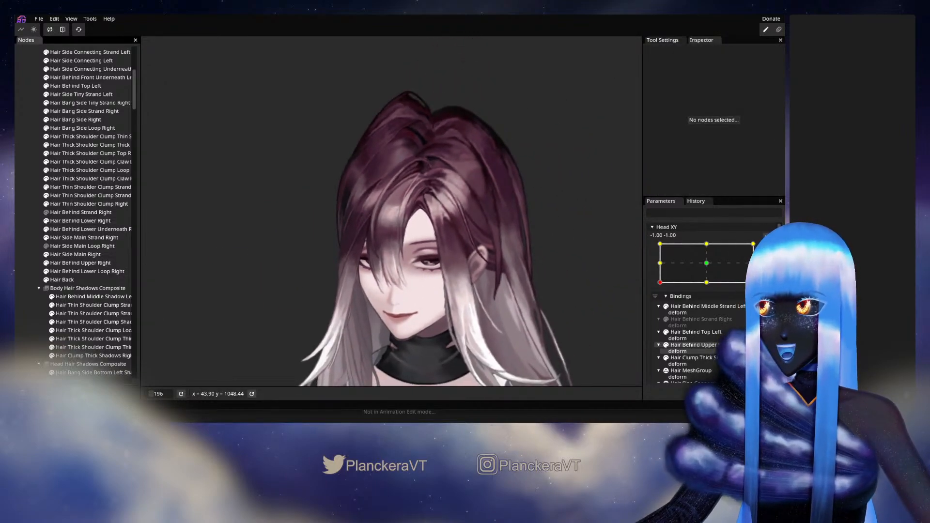
click(769, 253)
mouse_move(663, 304)
mouse_down()
mouse_move(658, 289)
mouse_move(659, 305)
mouse_up()
Edit the Head XY -1, -1 keypoint again and refine the upper outer curve of Hair Behind Lower Right with the Circle Brush.
click(774, 306)
scroll(301, 179, up, 3)
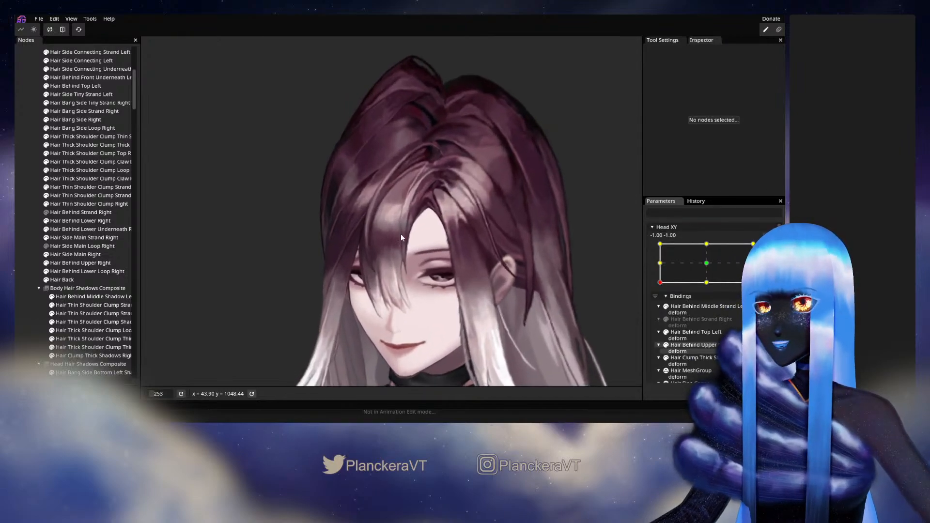
drag(301, 183, 339, 253)
scroll(339, 254, up, 1)
drag(303, 208, 324, 224)
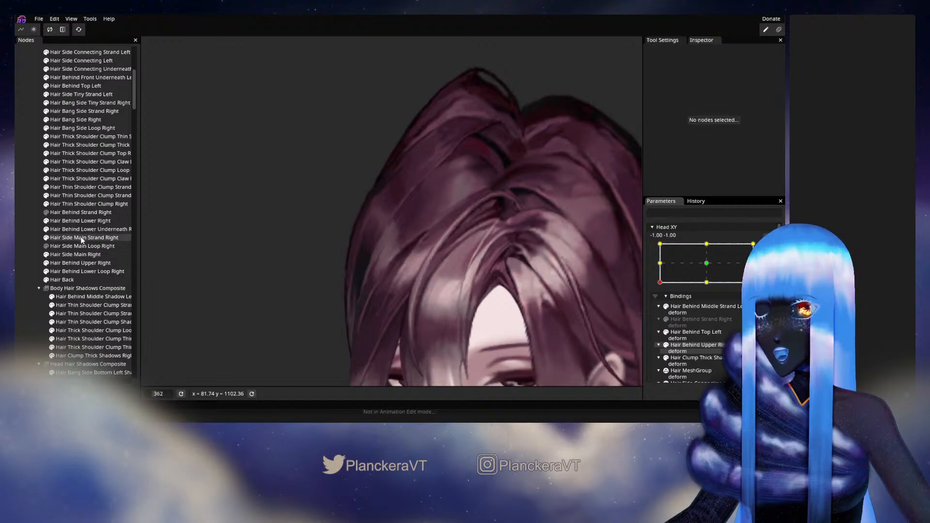
click(80, 220)
scroll(260, 193, up, 1)
click(150, 76)
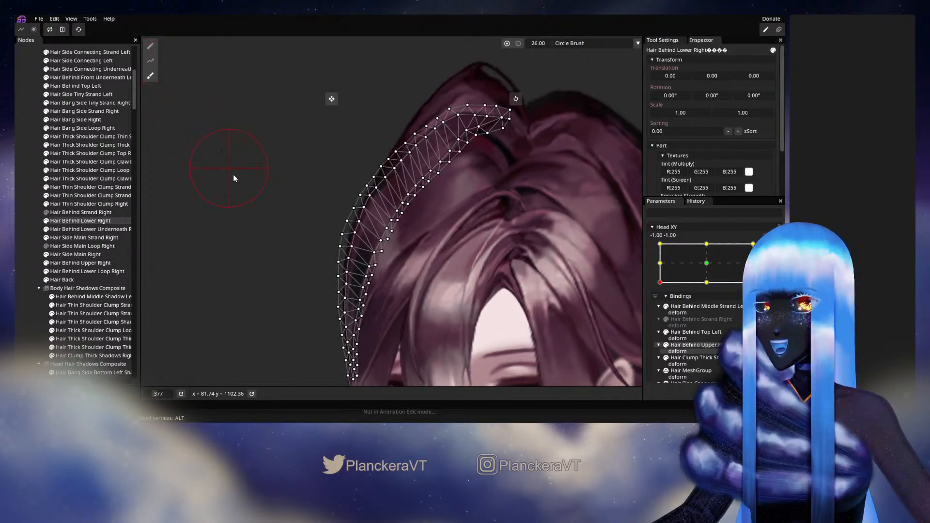
scroll(232, 179, up, 1)
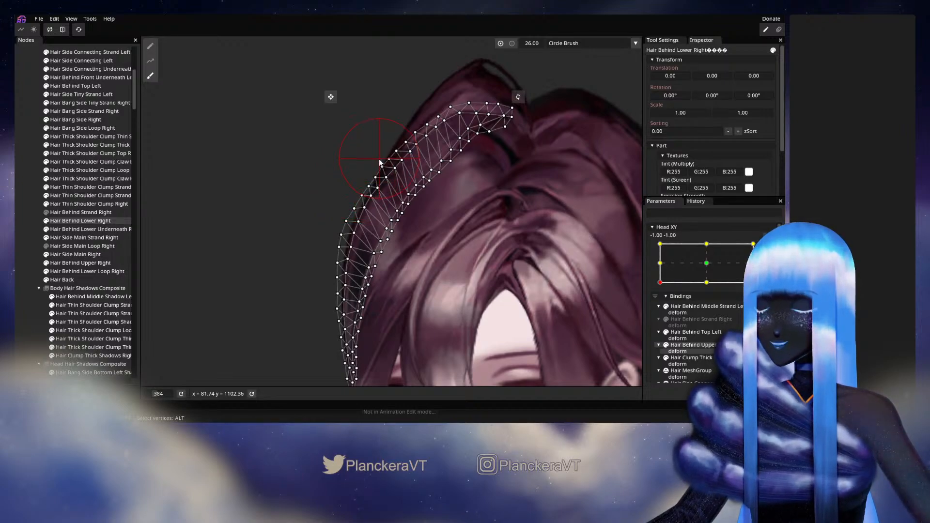
drag(335, 222, 366, 202)
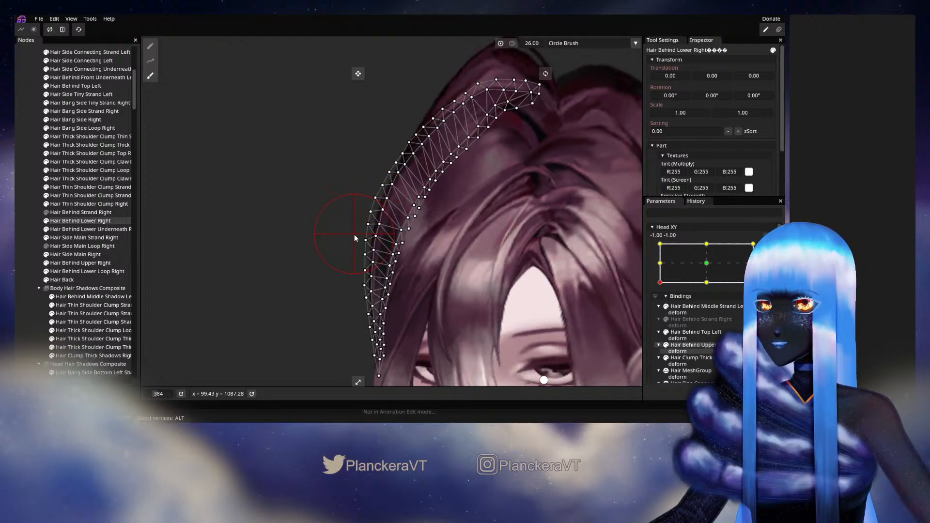
click(20, 226)
View the whole head, leave keypoint editing and test the silhouette while varying Head XY around -1, -1.
scroll(517, 272, down, 5)
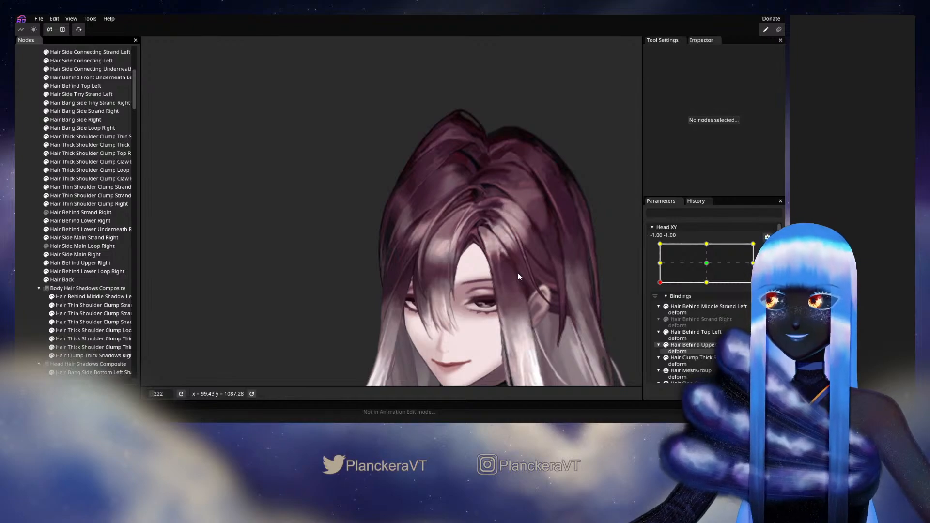
scroll(518, 273, down, 2)
drag(484, 262, 471, 245)
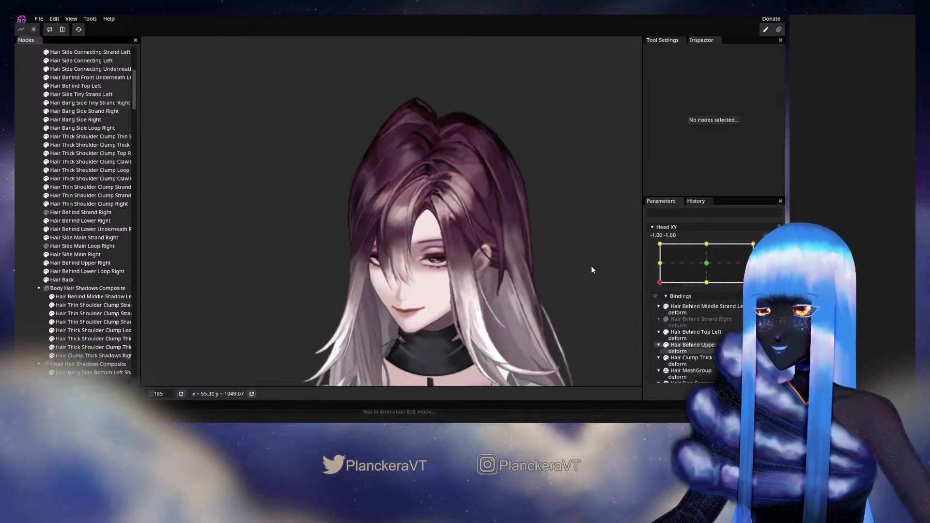
click(767, 249)
mouse_move(659, 308)
mouse_down()
mouse_move(656, 290)
mouse_move(656, 311)
mouse_move(705, 314)
mouse_move(659, 311)
mouse_move(660, 288)
mouse_move(659, 305)
mouse_up()
Return to the Head XY -1, -1 keypoint and brush the middle and inner edge of Hair Behind Lower Right with the Circle Brush.
click(771, 305)
scroll(271, 175, up, 5)
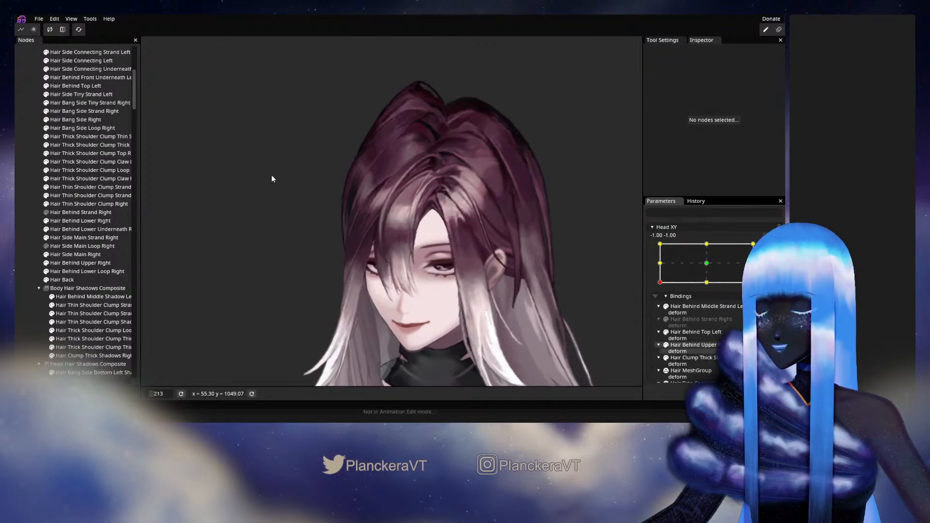
drag(297, 208, 363, 271)
scroll(359, 267, up, 4)
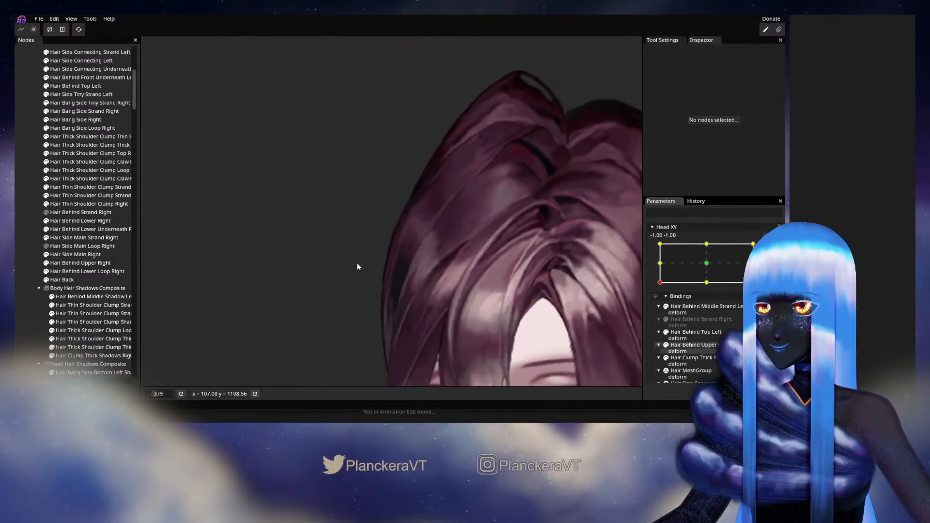
click(106, 245)
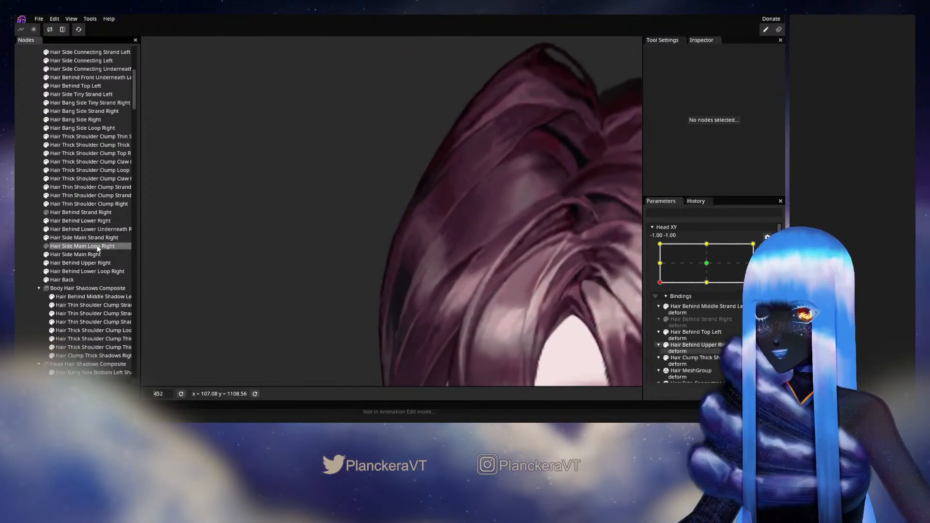
click(87, 220)
scroll(307, 228, up, 3)
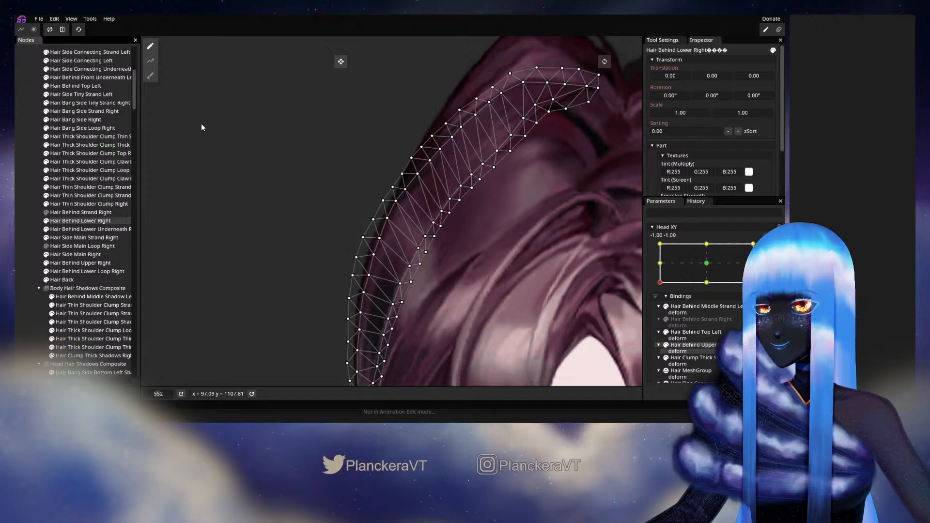
click(151, 75)
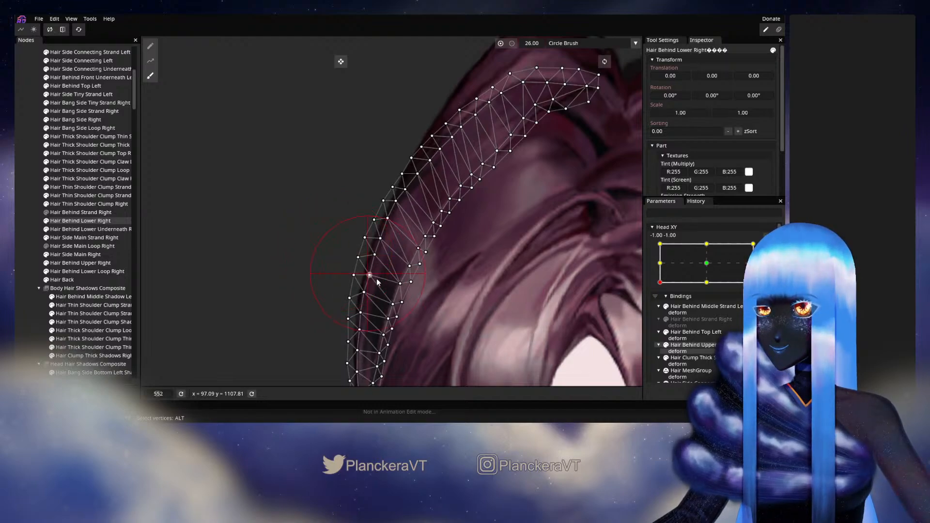
drag(402, 290, 400, 290)
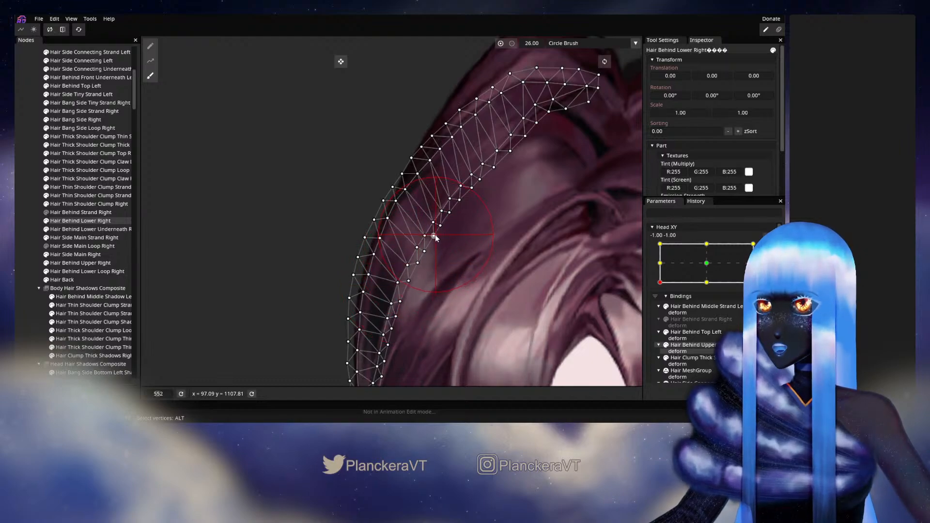
drag(435, 237, 454, 214)
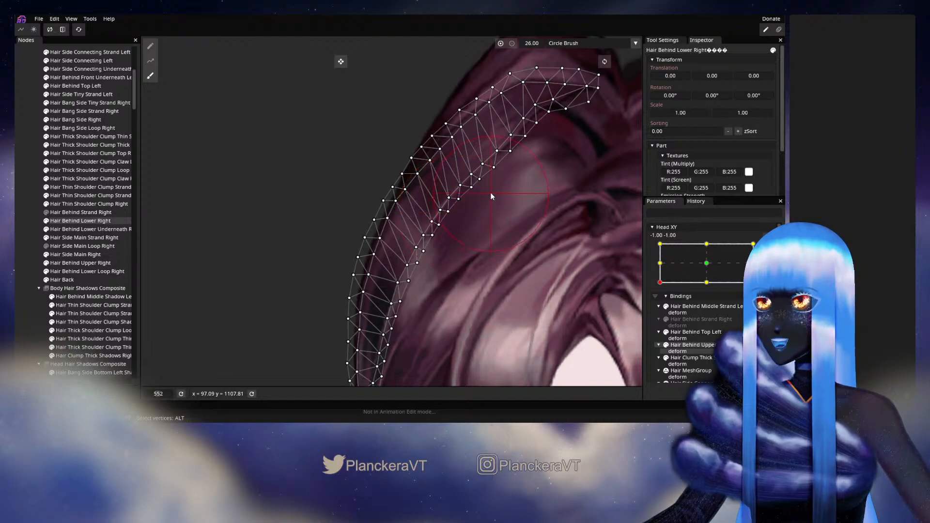
drag(401, 299, 428, 260)
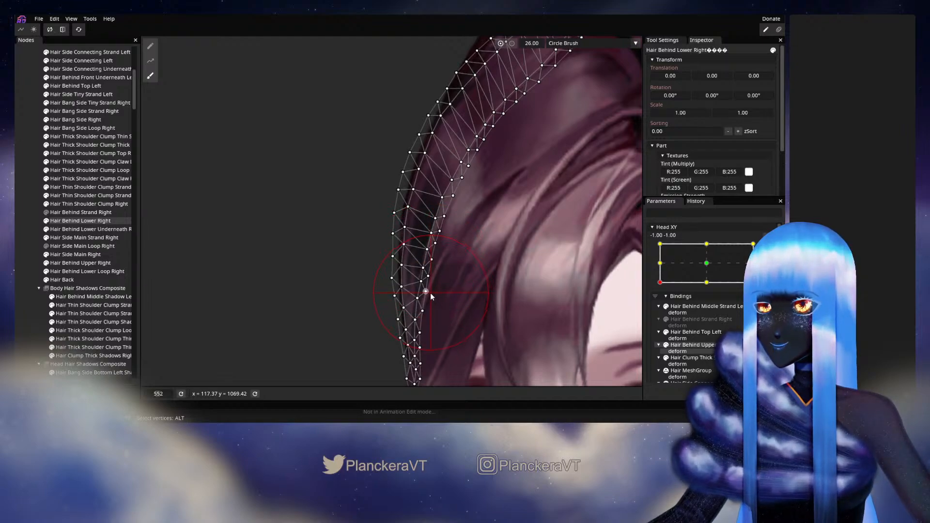
Switch to vertex editing, adjust individual middle vertices in the lower half of Hair Behind Lower Right, and save the project.
click(151, 45)
scroll(357, 290, up, 3)
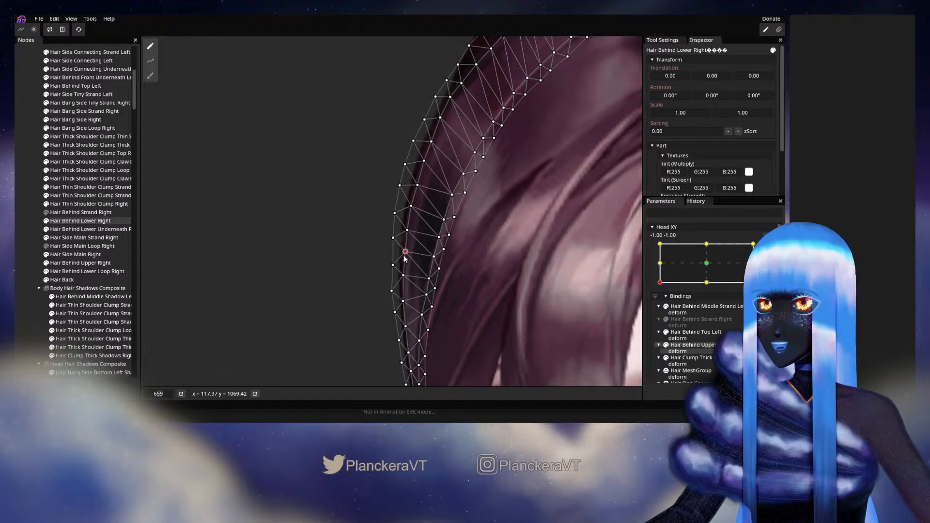
drag(412, 285, 416, 242)
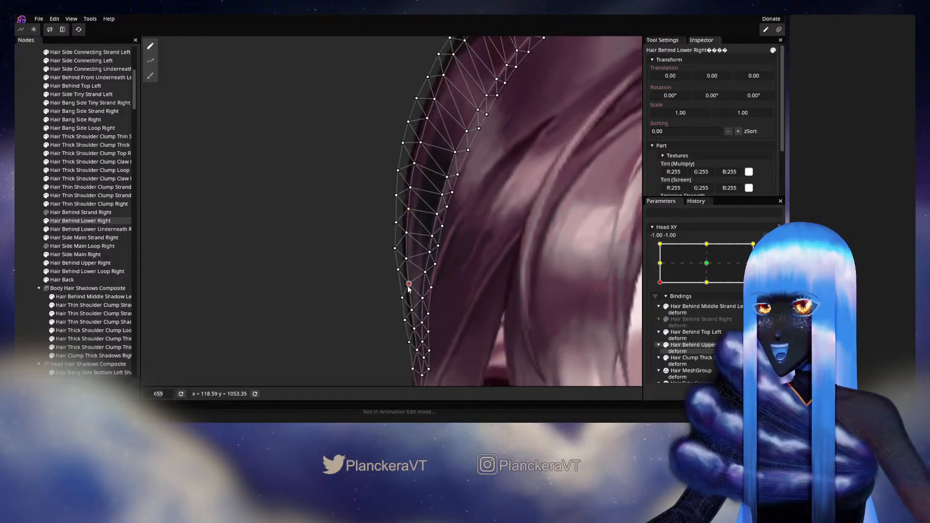
click(422, 298)
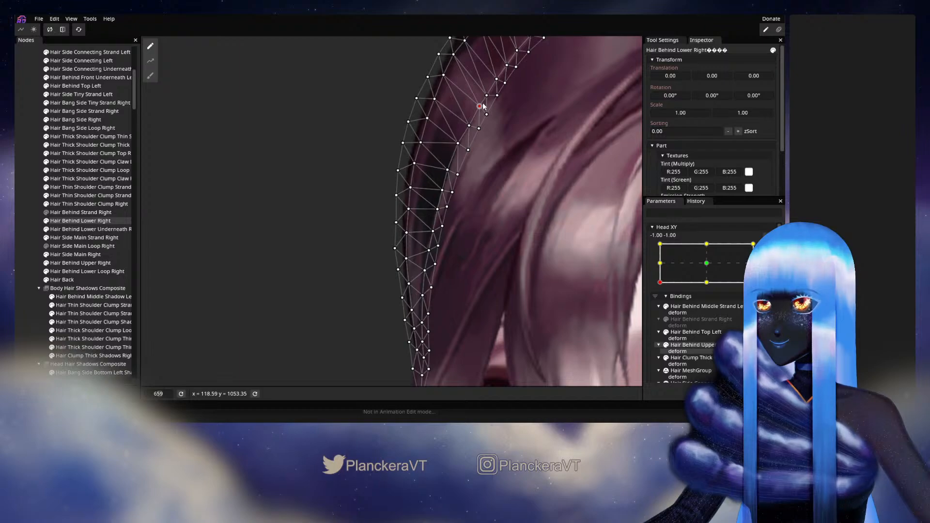
key(ctrl+s)
Reposition individual vertices along the upper and middle inner edge of Hair Behind Lower Right to smooth its curve.
drag(481, 129, 486, 123)
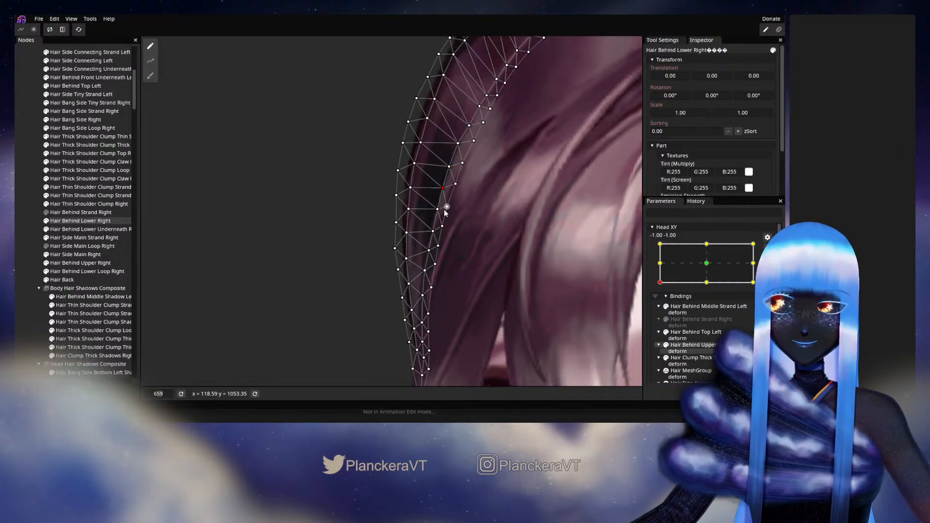
drag(446, 207, 450, 204)
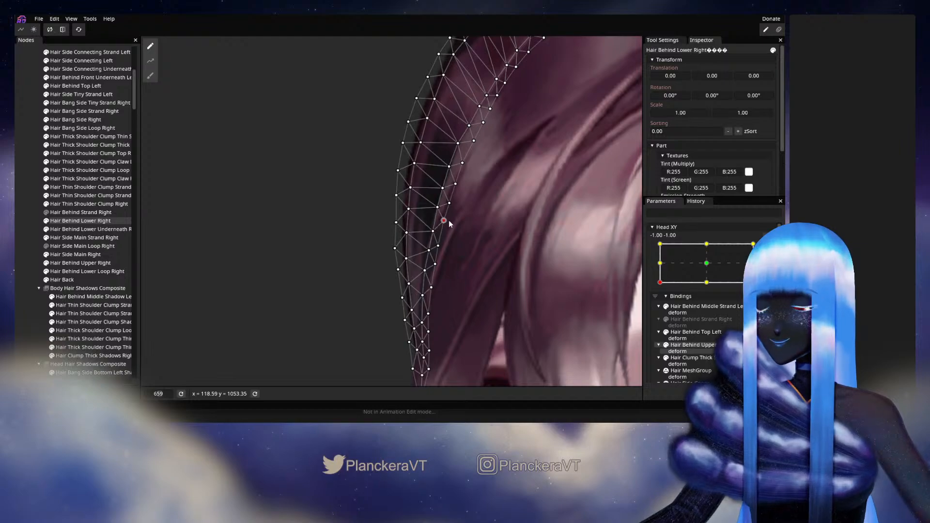
drag(435, 232, 436, 230)
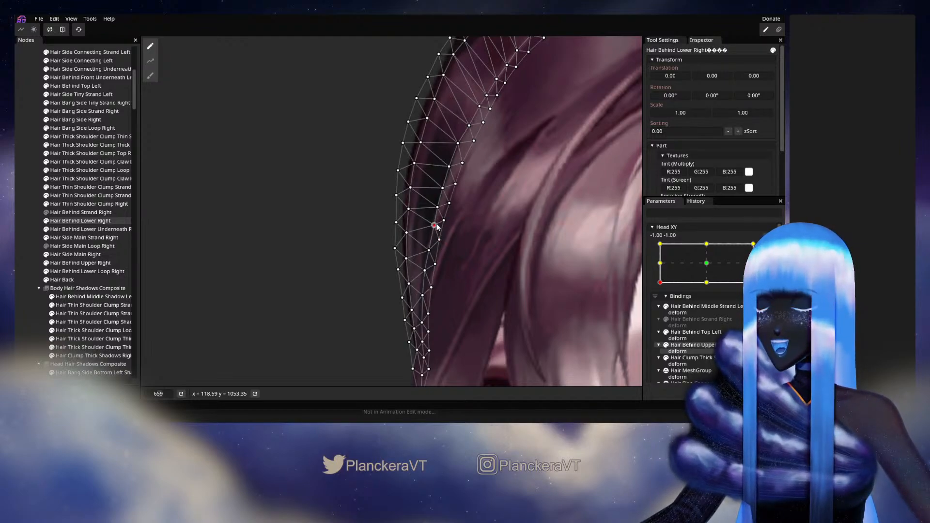
drag(430, 249, 451, 243)
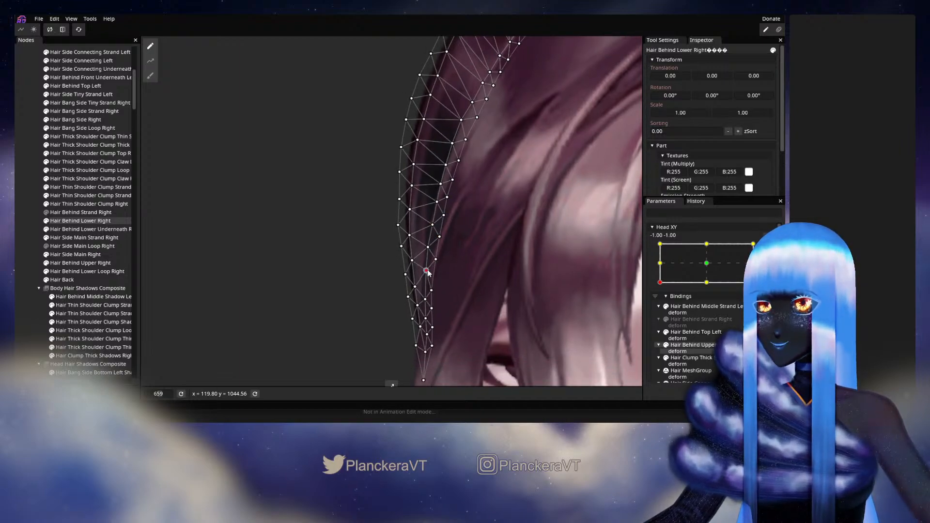
Adjust the individual vertices near the lower tip of Hair Behind Lower Right, then deselect the mesh.
click(425, 300)
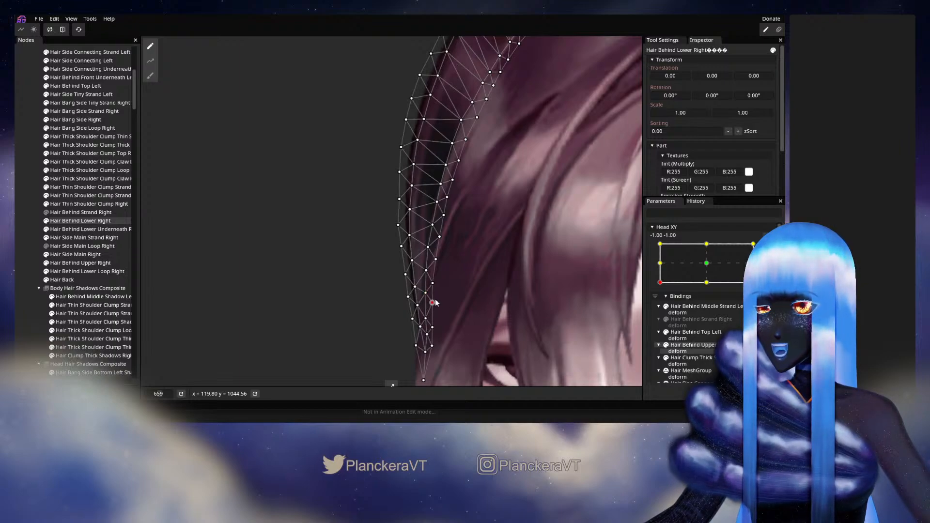
drag(441, 308, 447, 279)
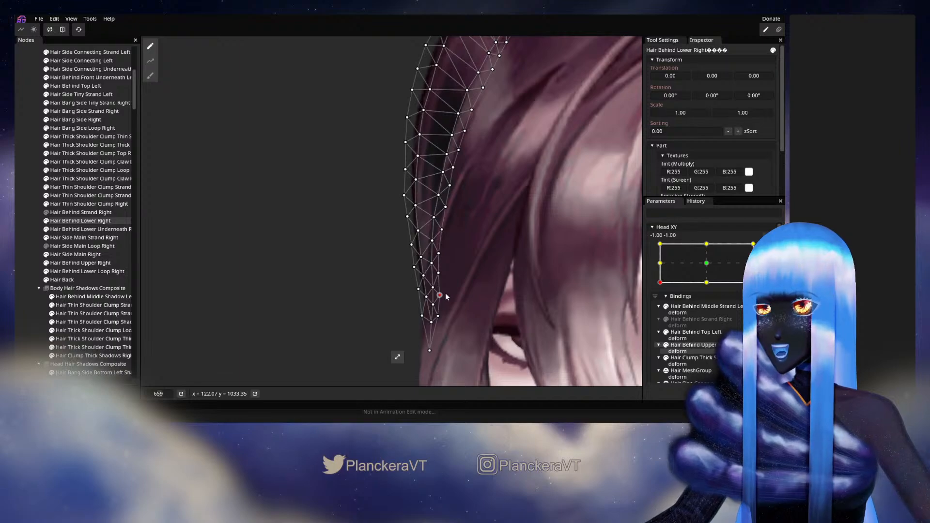
click(427, 297)
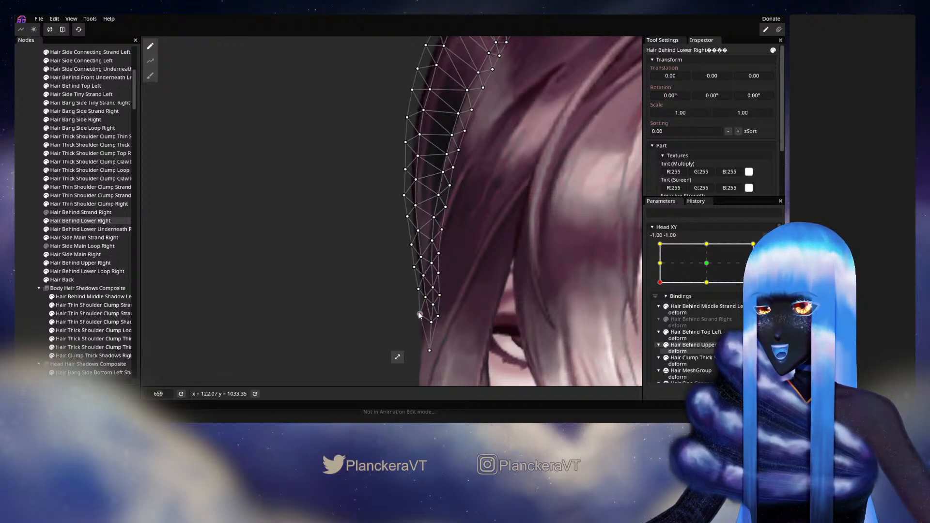
click(475, 289)
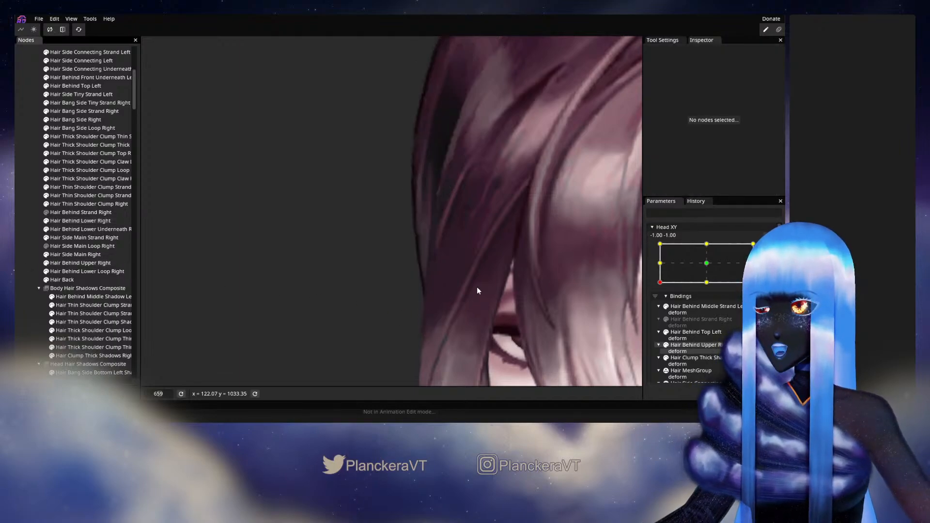
View the whole head outside keypoint editing and check the hair silhouette while moving Head XY around -1, -1.
scroll(477, 286, down, 4)
scroll(488, 297, down, 6)
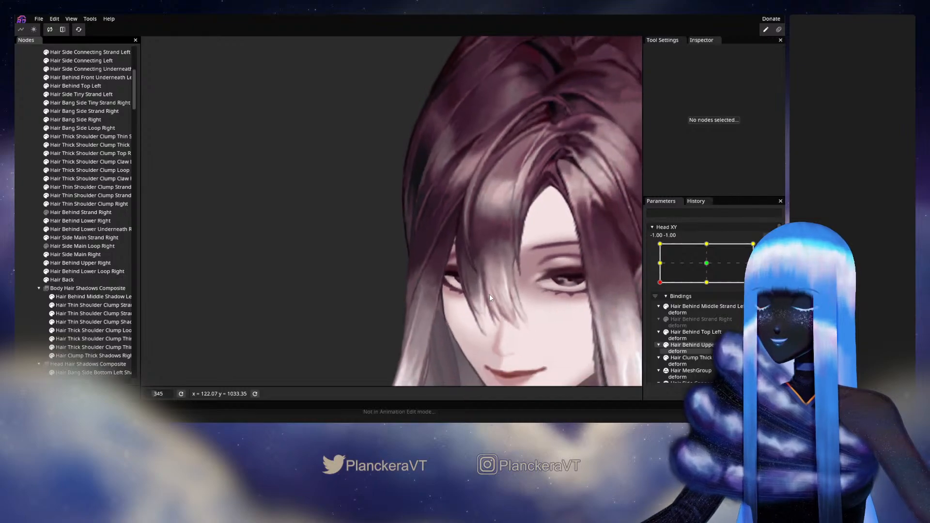
scroll(491, 297, down, 3)
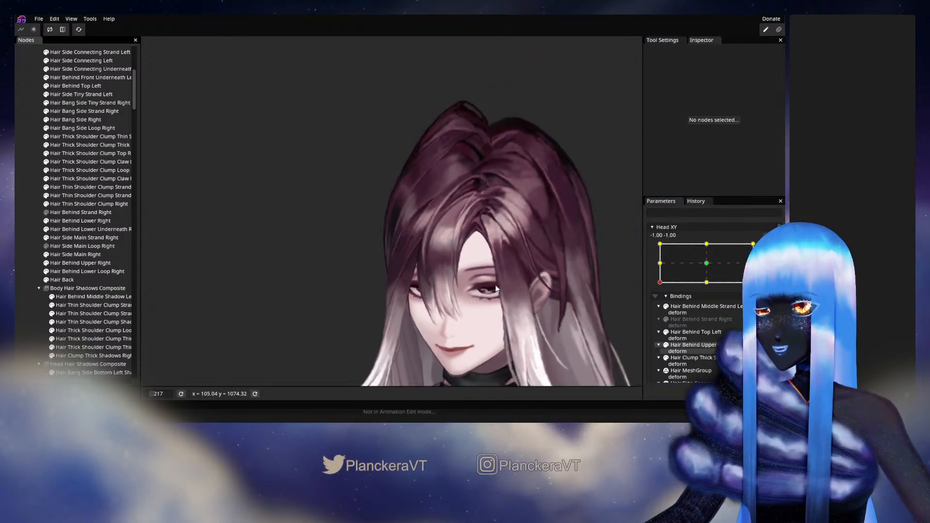
click(767, 249)
mouse_move(660, 306)
mouse_down()
mouse_move(658, 288)
mouse_move(656, 308)
mouse_up()
Edit the Head XY -1, -1 keypoint and nudge the lower outer edge of Hair Behind Lower Right with the Circle Brush at size 26.
click(777, 251)
scroll(329, 272, up, 3)
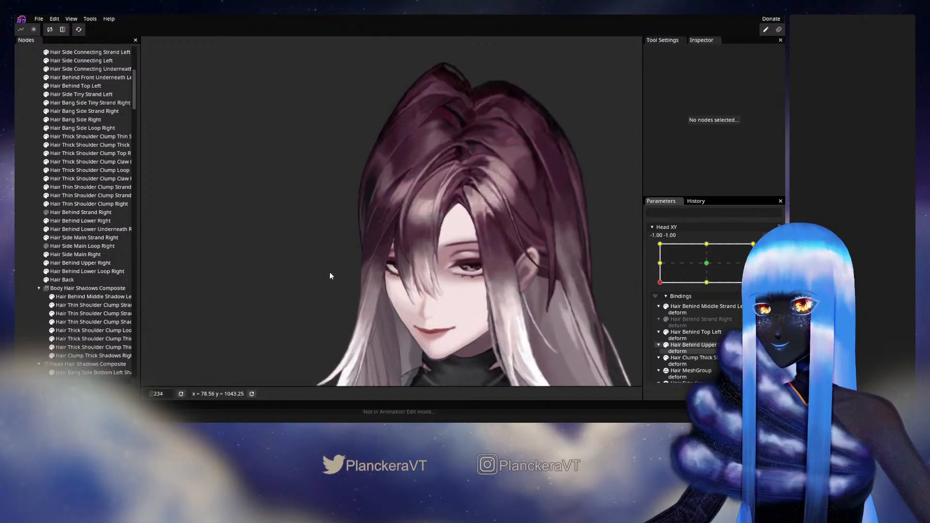
scroll(346, 272, up, 3)
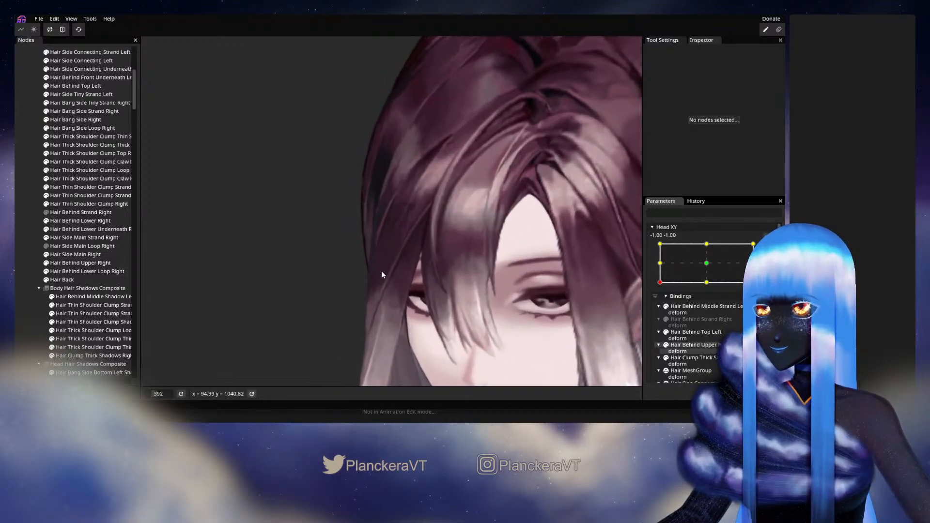
click(82, 247)
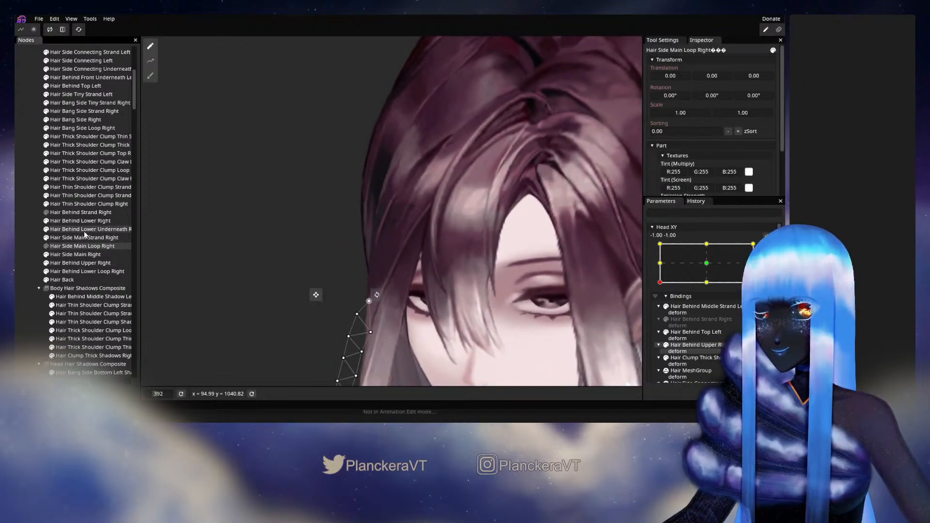
click(84, 231)
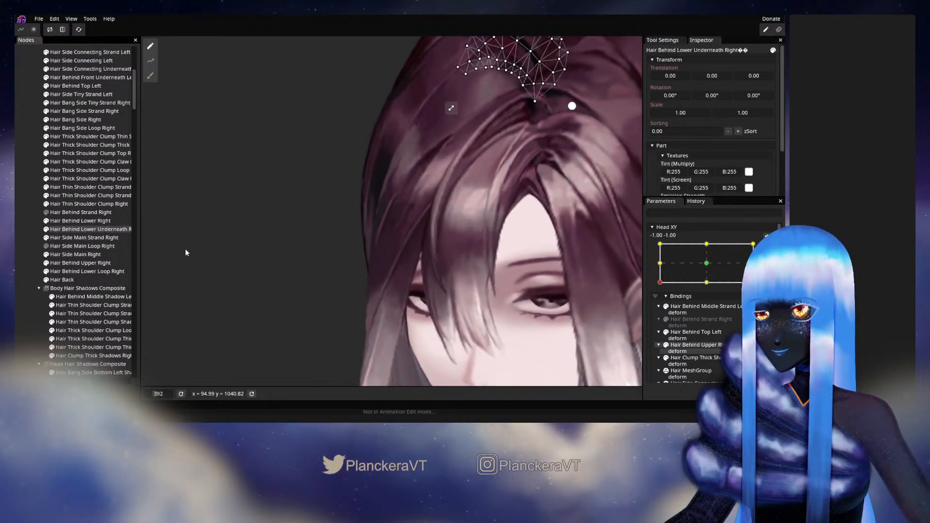
click(78, 221)
scroll(303, 243, up, 2)
click(150, 76)
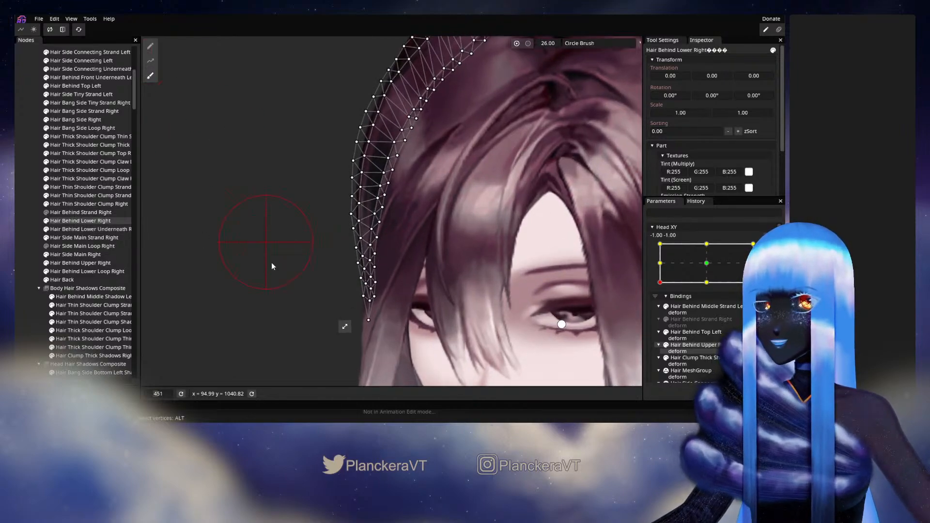
scroll(297, 302, up, 2)
drag(350, 275, 347, 277)
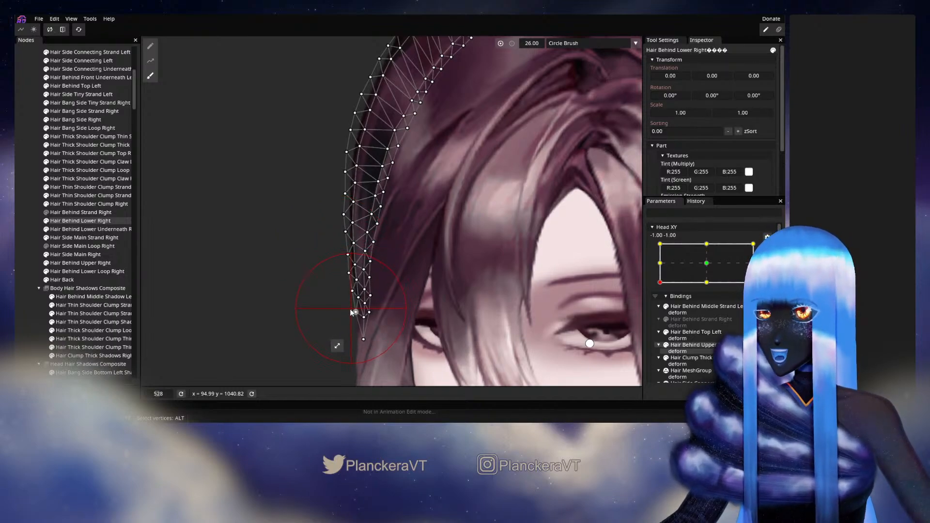
drag(344, 302, 343, 302)
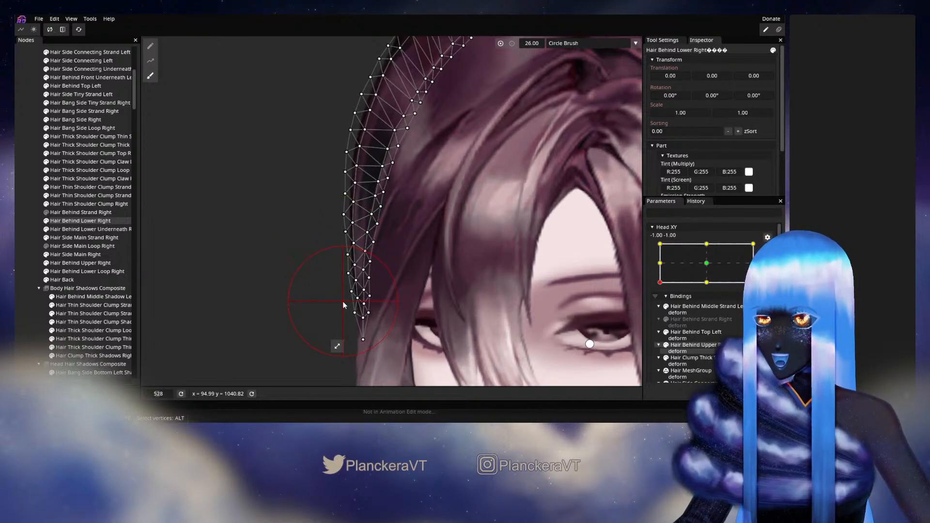
click(31, 254)
Zoom out to the full head, leave keypoint editing and retest the hair outline by varying Head XY near -1, -1.
scroll(484, 301, down, 3)
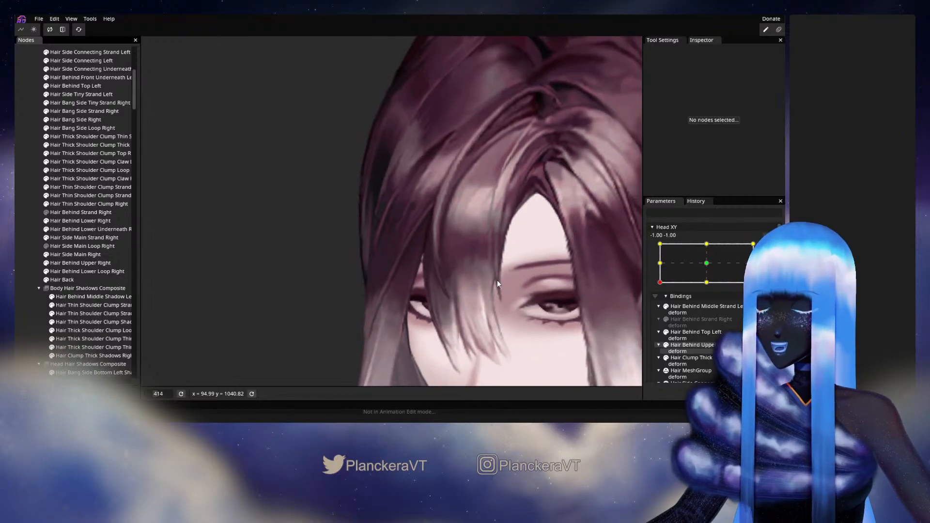
scroll(497, 280, down, 4)
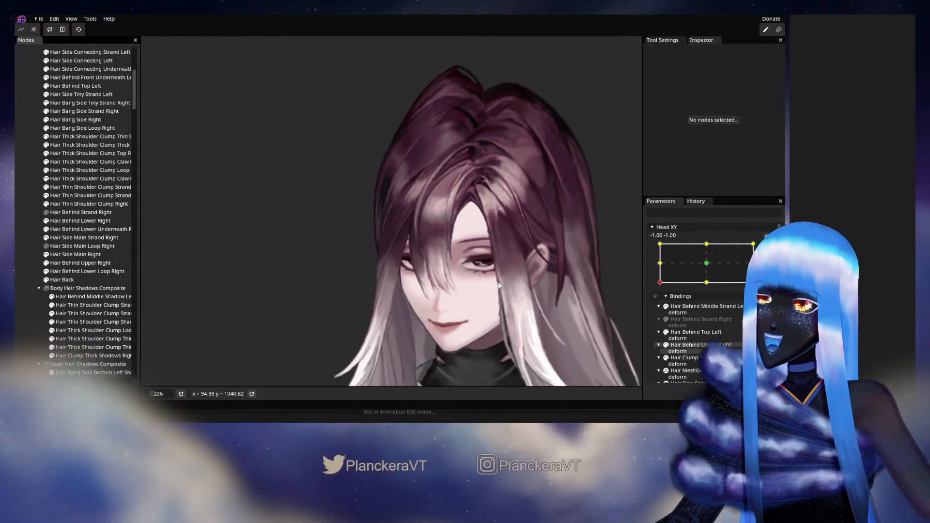
scroll(497, 281, down, 1)
drag(498, 281, 470, 281)
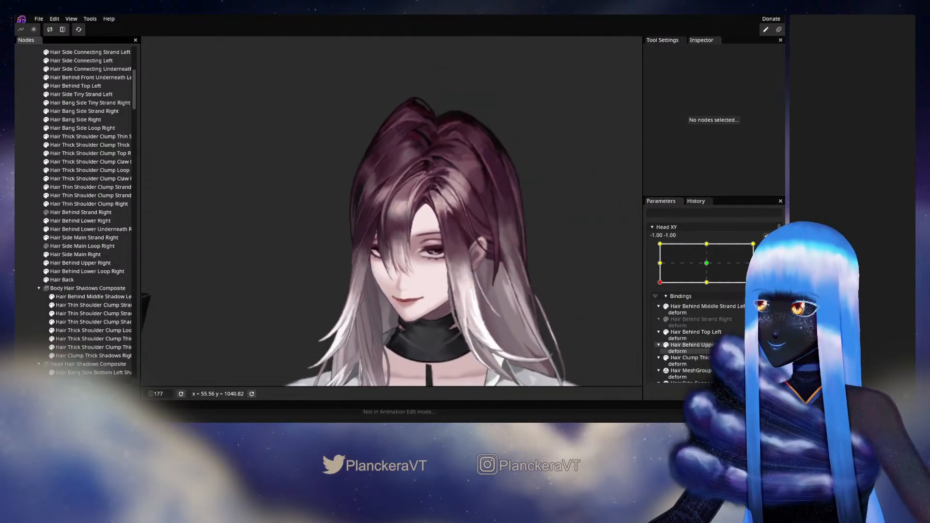
click(767, 249)
mouse_move(659, 305)
mouse_down()
mouse_move(659, 287)
mouse_move(655, 310)
mouse_move(705, 314)
mouse_move(660, 310)
mouse_up()
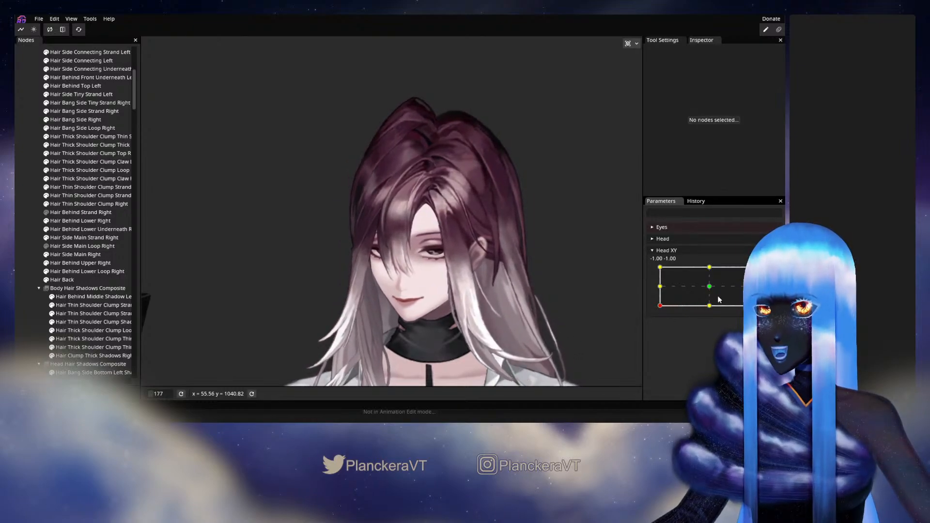
Reopen the Head XY -1, -1 keypoint and brush the middle inner edge of Hair Behind Lower Right with the size 26 Circle Brush.
click(767, 272)
scroll(333, 237, up, 4)
drag(334, 237, 324, 272)
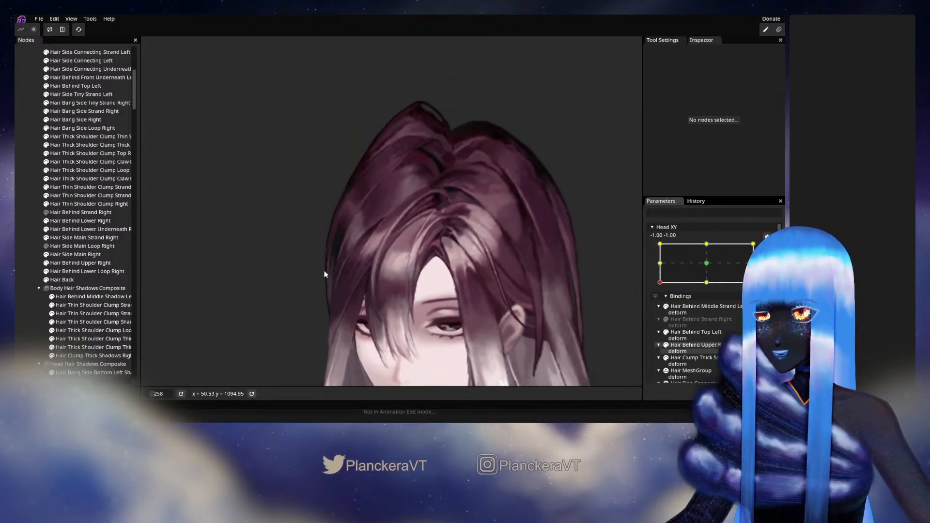
scroll(325, 270, up, 4)
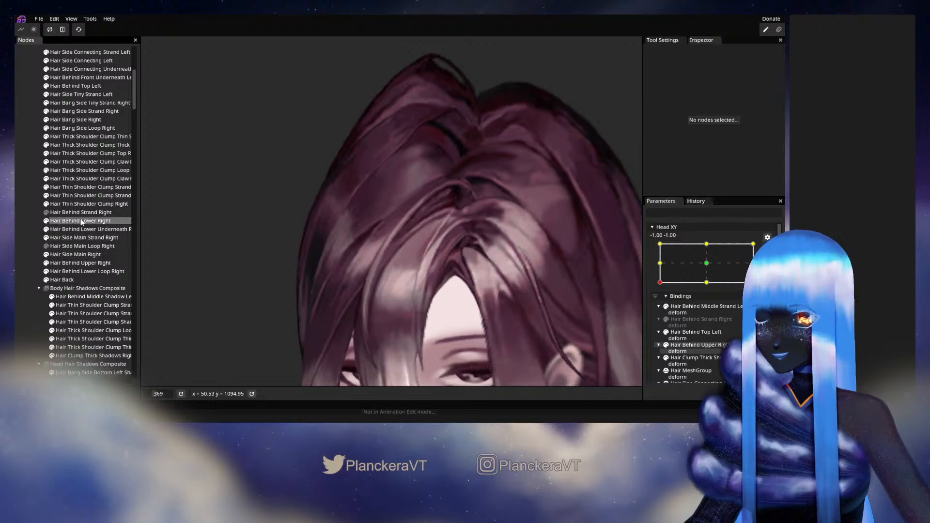
click(81, 221)
scroll(242, 219, up, 2)
click(151, 75)
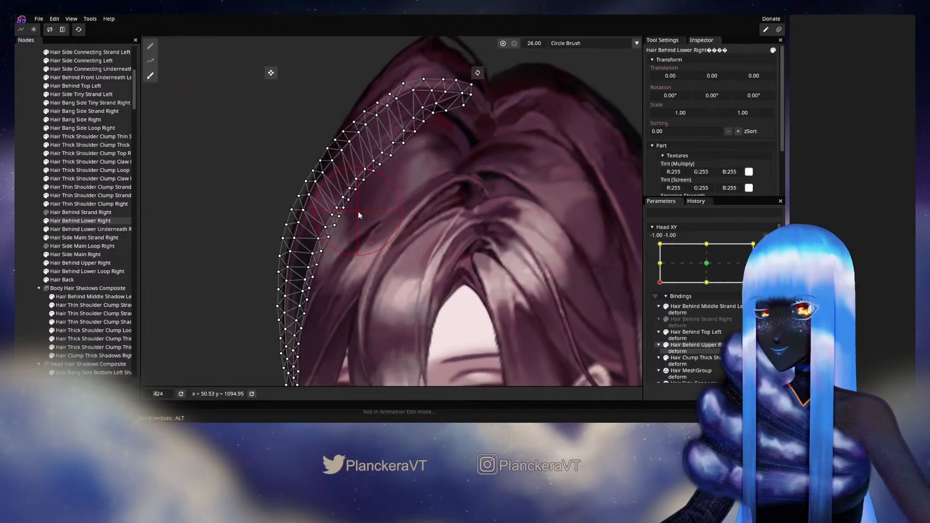
scroll(359, 213, up, 1)
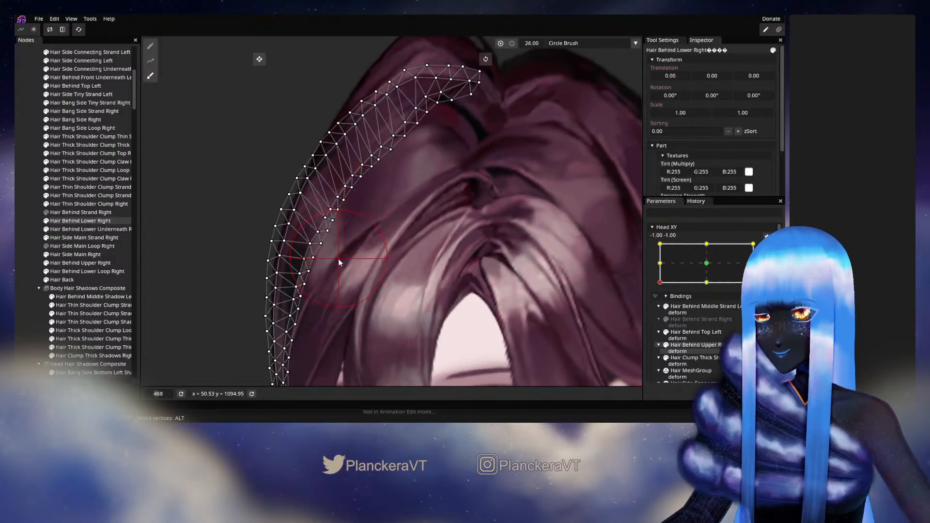
drag(338, 260, 332, 280)
click(25, 252)
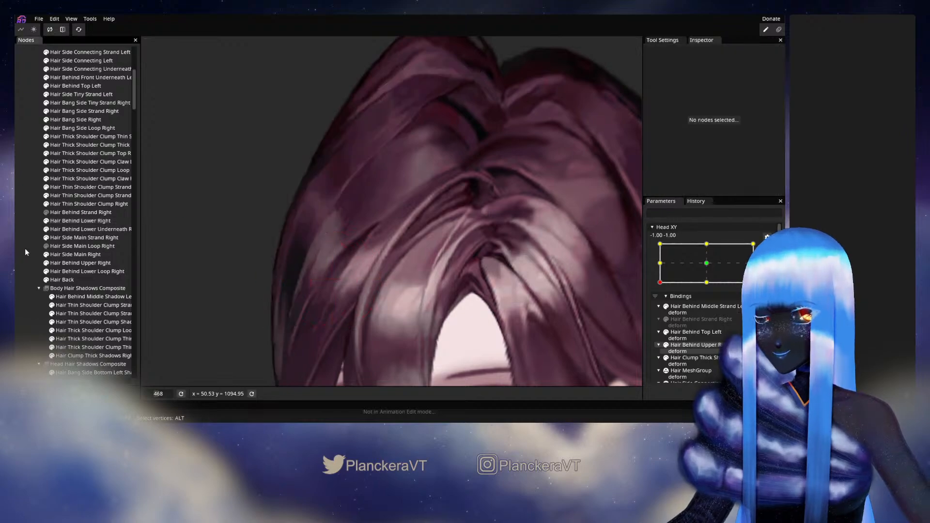
Leave keypoint editing and inspect the whole head's hair movement while varying Head XY around -1, -1.
scroll(443, 315, down, 5)
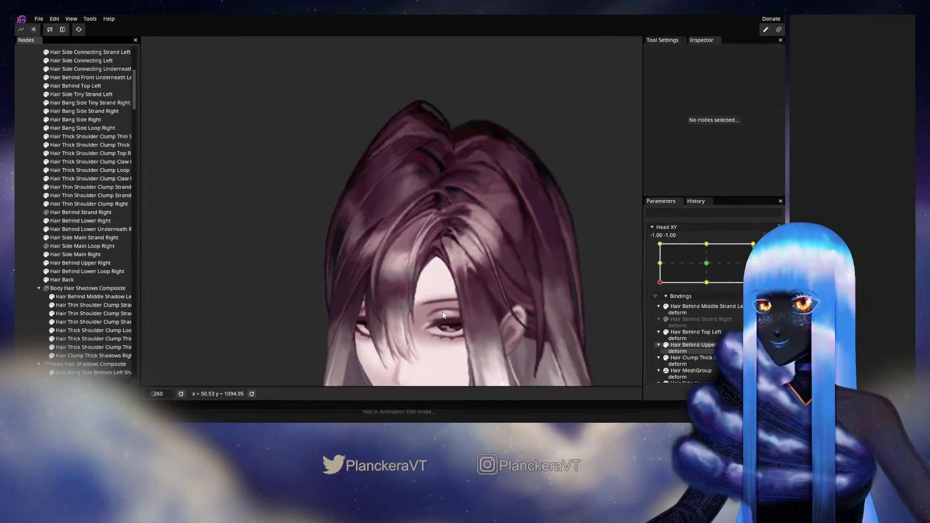
scroll(443, 315, down, 3)
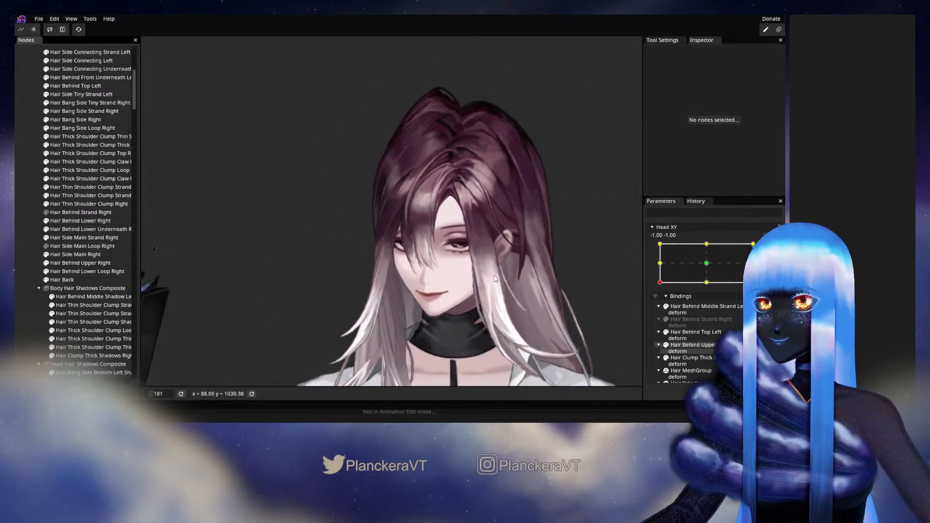
scroll(489, 284, down, 1)
click(769, 250)
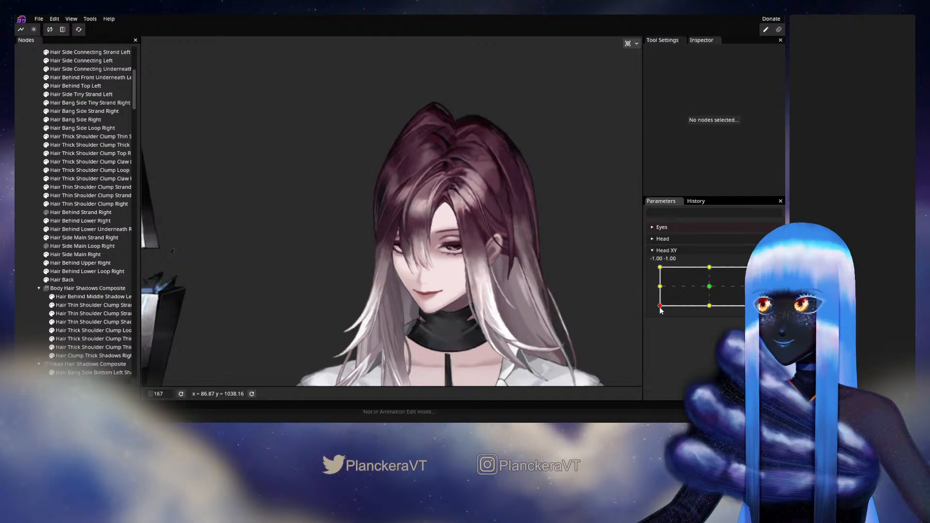
mouse_move(660, 306)
mouse_down()
mouse_move(706, 307)
mouse_move(656, 310)
mouse_up()
Edit the Head XY -1, -1 keypoint, set the Circle Brush size to 50 and push the lower tip of Hair Behind Lower Right upward.
click(769, 273)
scroll(316, 284, up, 4)
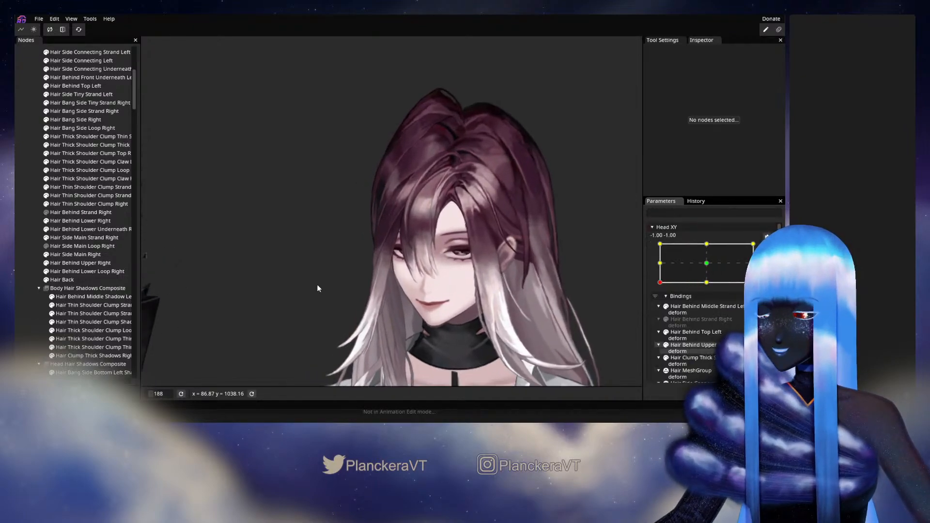
scroll(315, 286, up, 8)
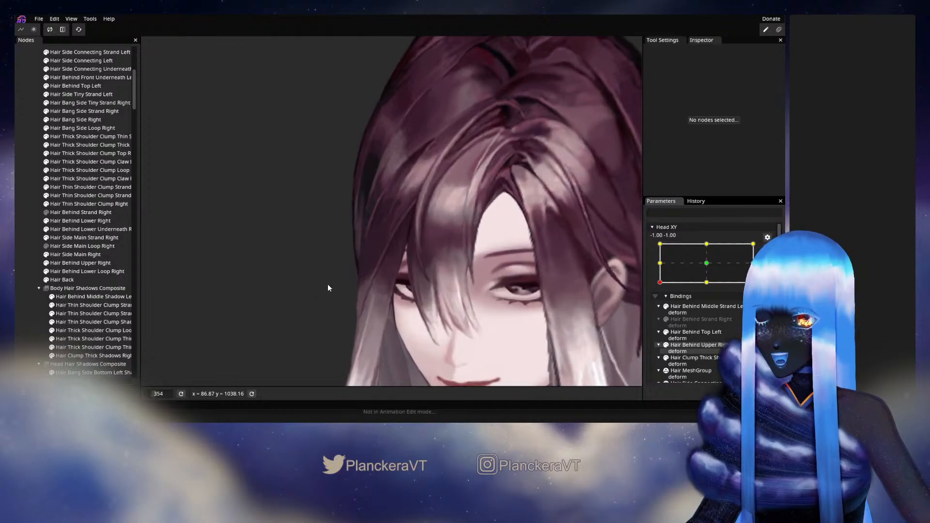
click(111, 221)
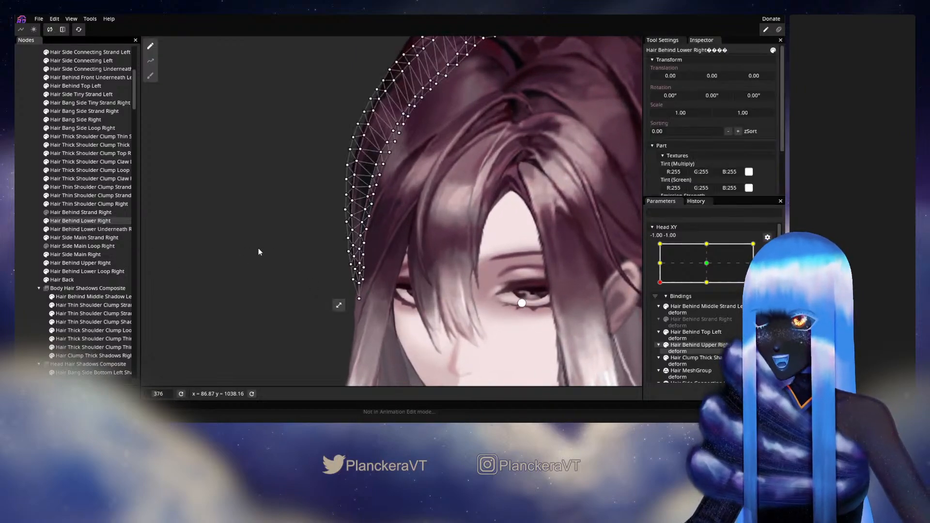
scroll(228, 204, up, 1)
click(151, 75)
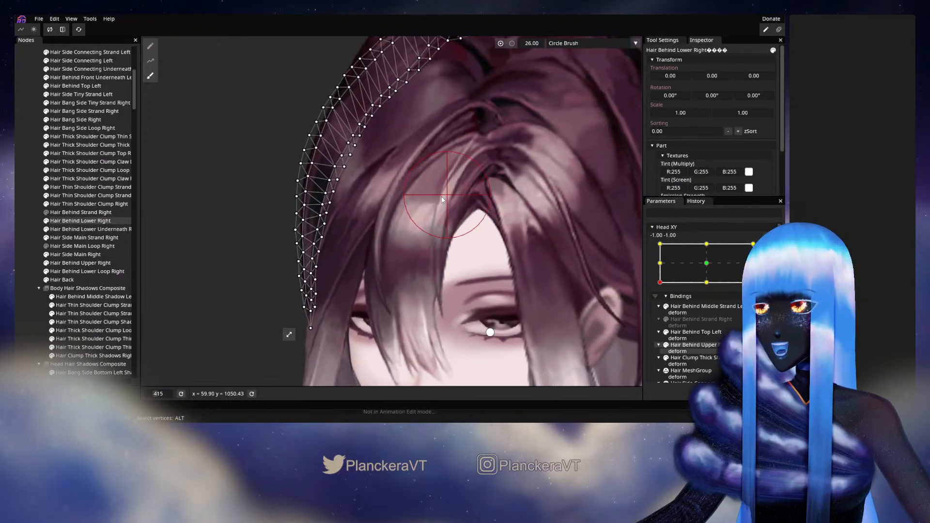
drag(535, 45, 542, 44)
drag(297, 334, 422, 263)
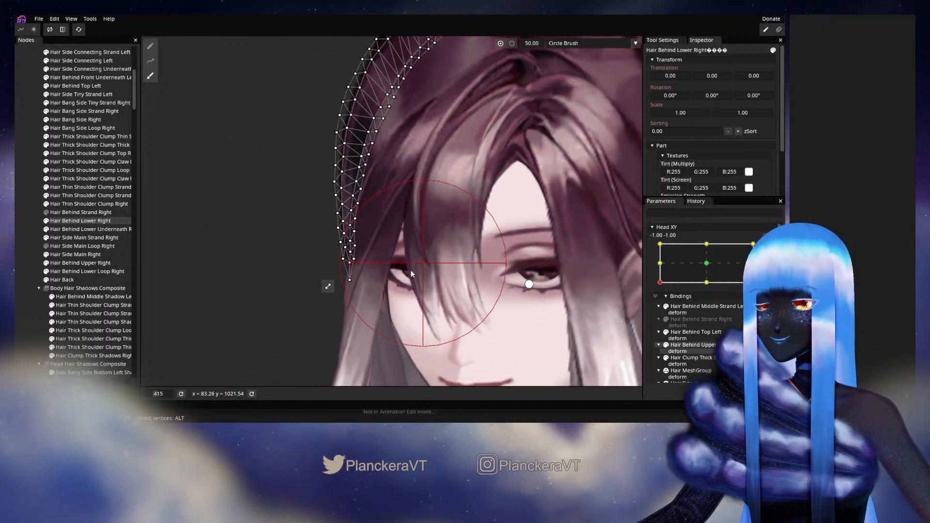
mouse_move(363, 265)
mouse_down()
mouse_move(355, 216)
mouse_move(355, 270)
mouse_up()
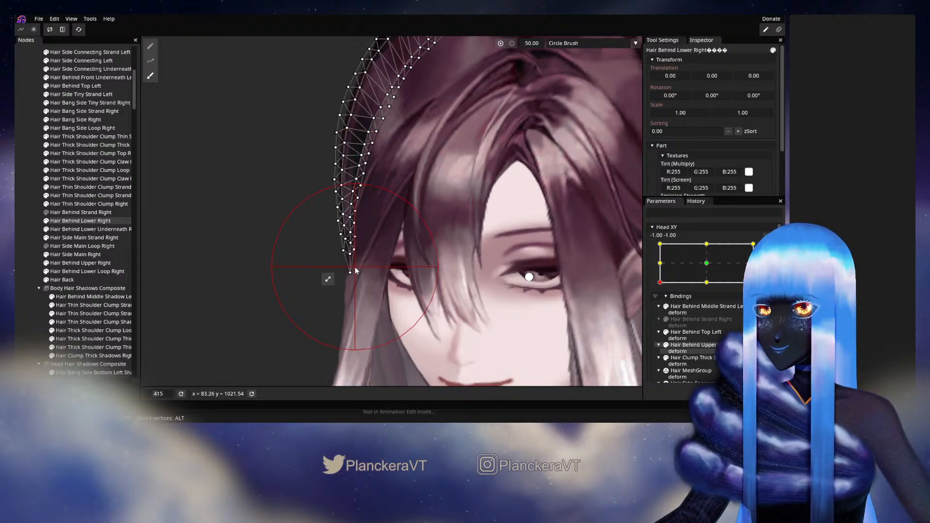
Leave editing of the Head XY -1, -1 keypoint and check the whole head's hair outline while varying Head XY near -1, -1.
click(50, 221)
scroll(479, 278, down, 1)
scroll(478, 278, down, 6)
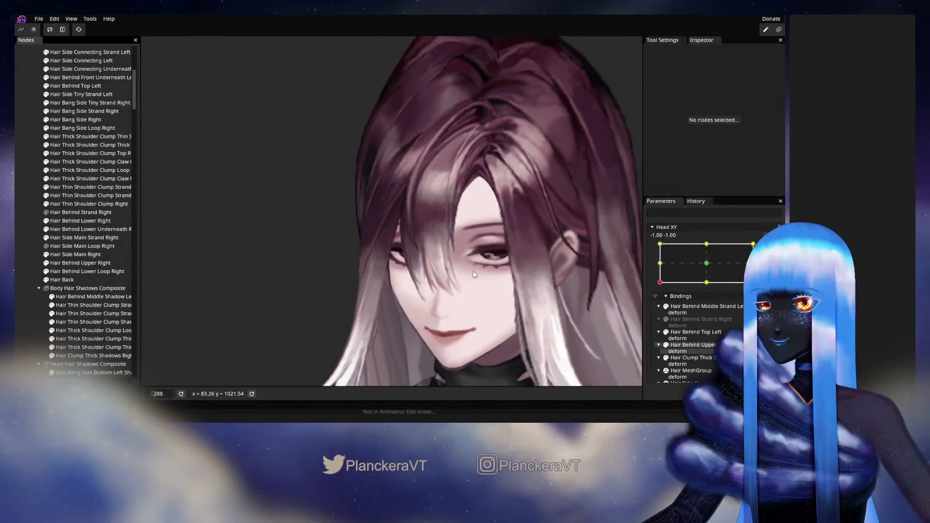
scroll(478, 271, down, 1)
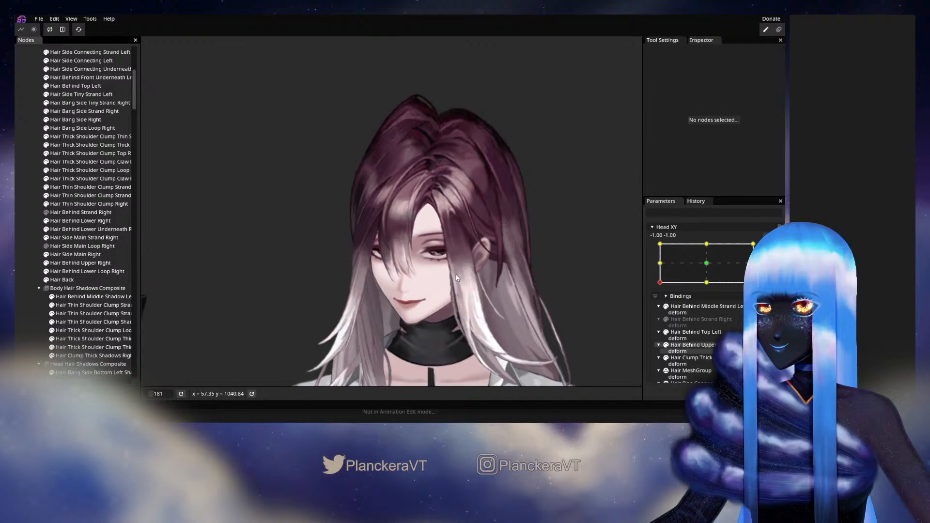
click(767, 251)
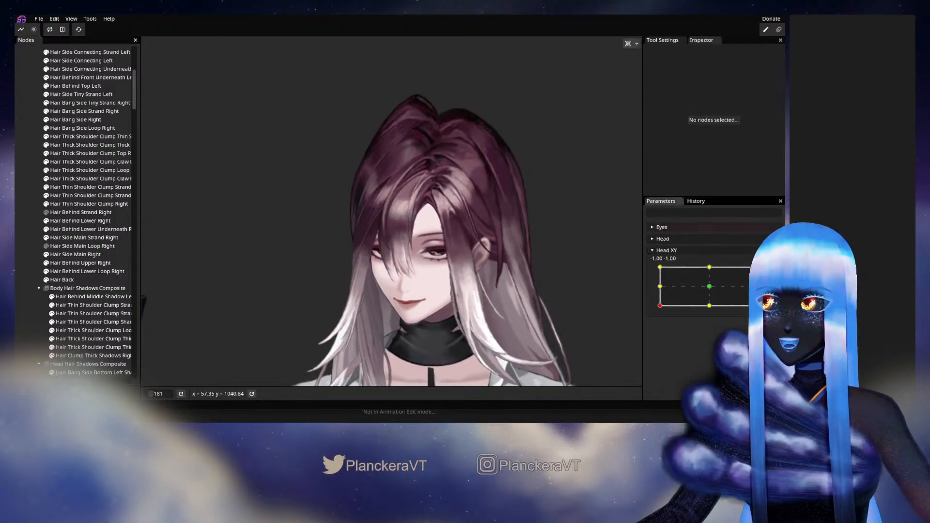
click(659, 293)
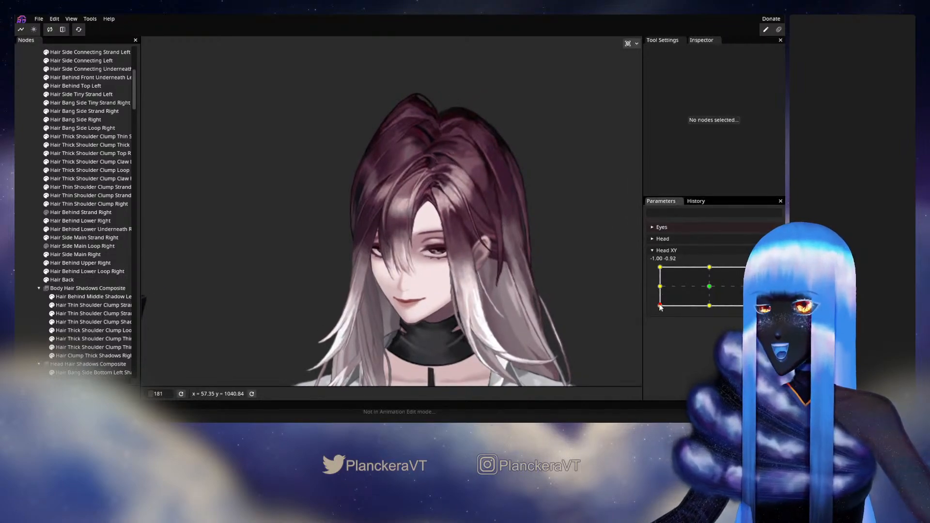
mouse_move(658, 292)
mouse_down()
mouse_move(658, 267)
mouse_move(657, 310)
mouse_move(711, 310)
mouse_move(660, 309)
mouse_up()
Edit the Head XY -1, -1 keypoint again and reshape the lower outer edge of Hair Behind Lower Right with a size 22 Circle Brush.
scroll(327, 198, up, 5)
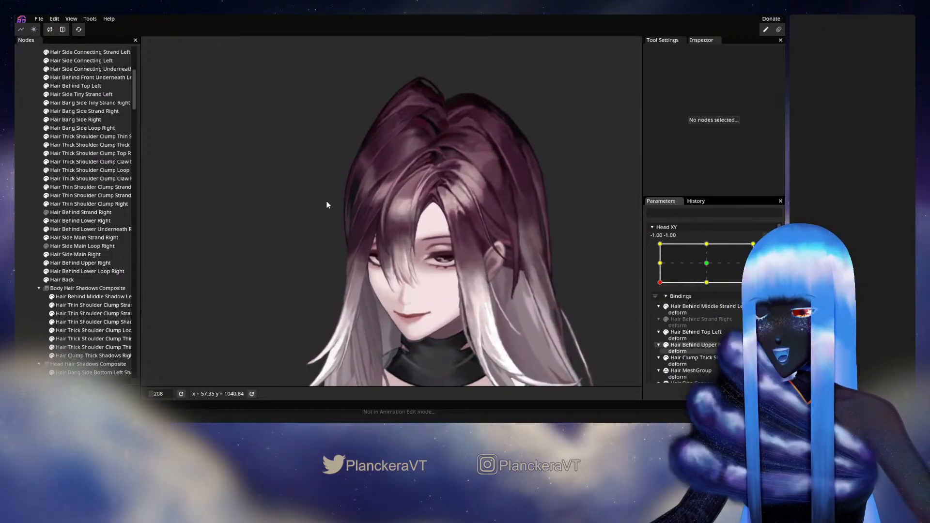
scroll(311, 264, up, 4)
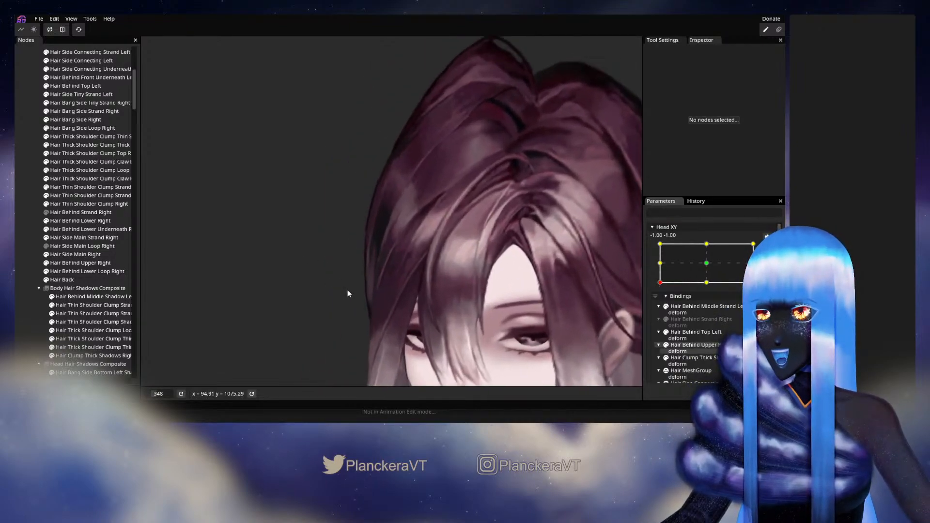
scroll(312, 285, up, 1)
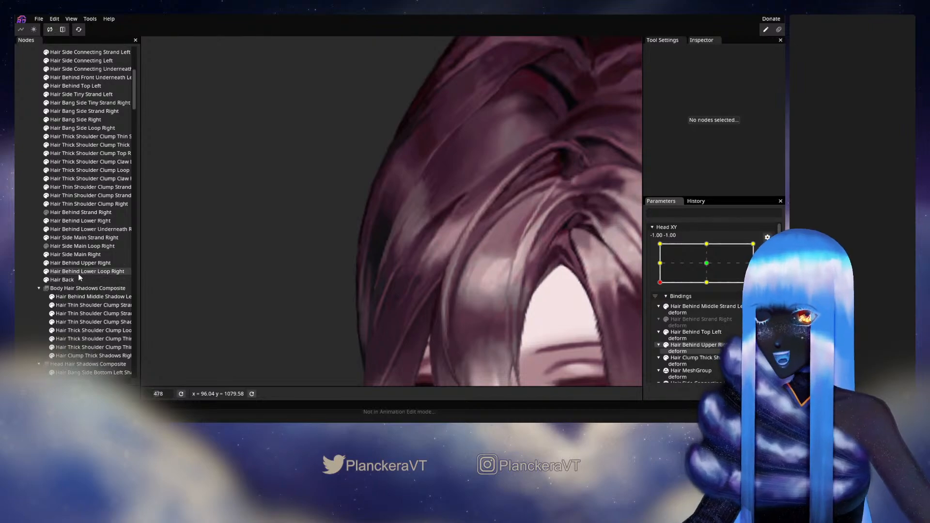
click(80, 221)
scroll(230, 242, up, 1)
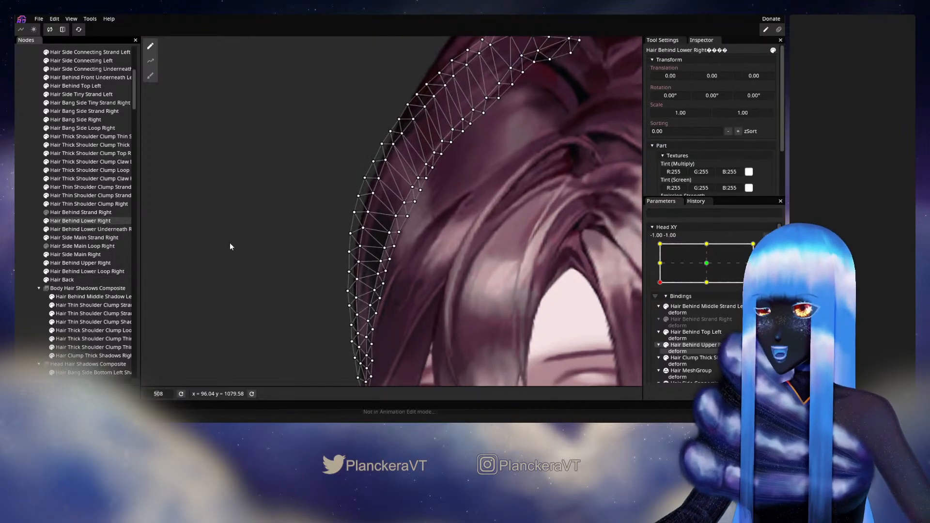
click(153, 78)
scroll(233, 231, up, 1)
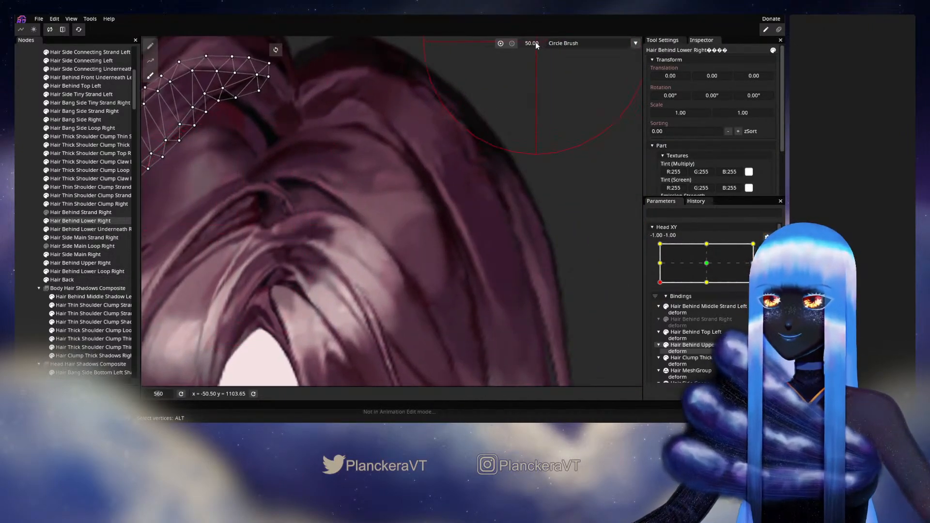
drag(536, 43, 524, 43)
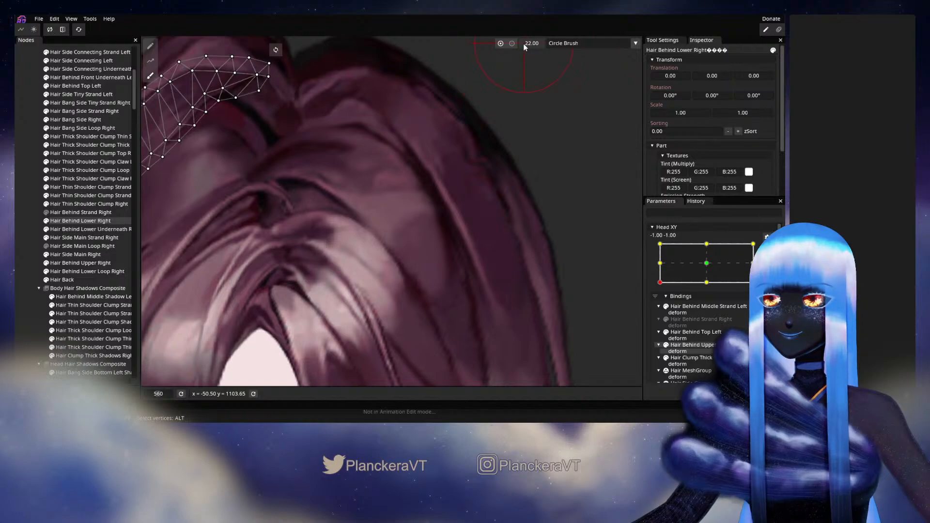
drag(339, 203, 614, 132)
drag(331, 289, 433, 239)
scroll(376, 256, up, 1)
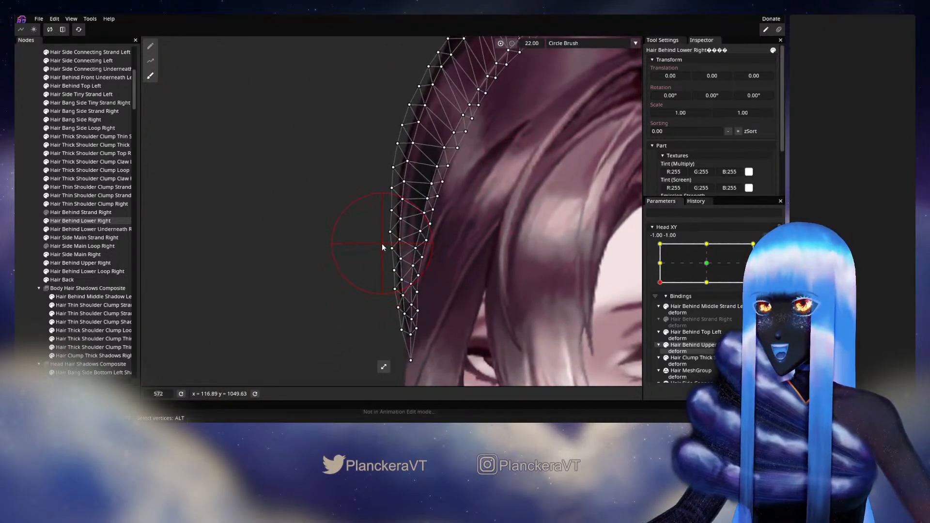
drag(373, 295, 378, 318)
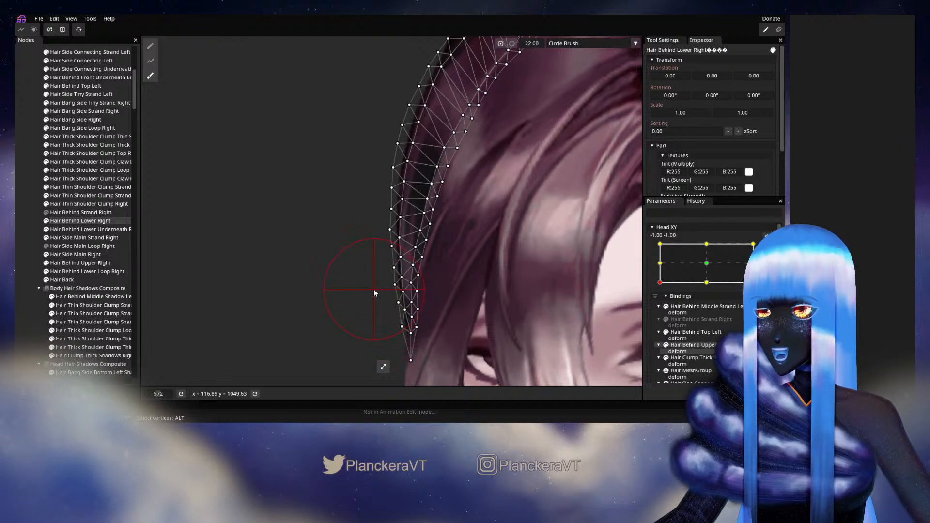
drag(373, 259, 373, 241)
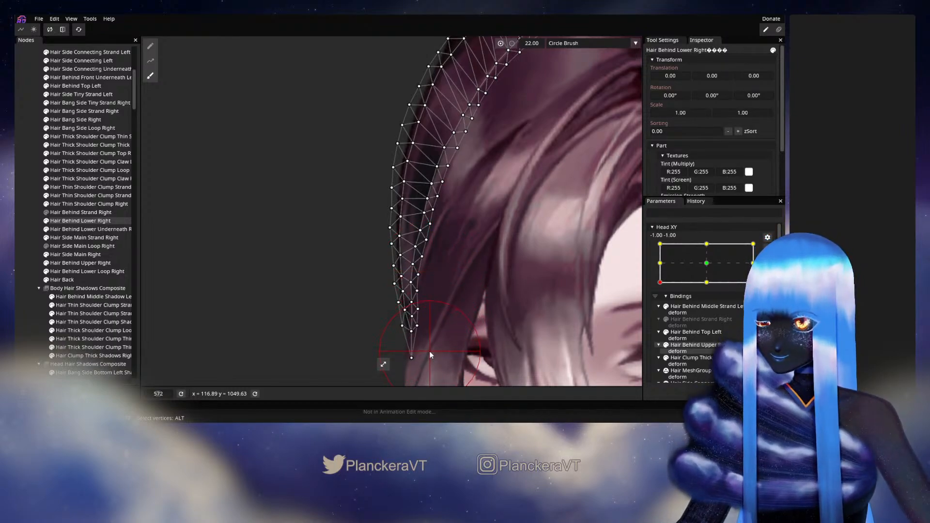
drag(377, 326, 376, 328)
click(22, 252)
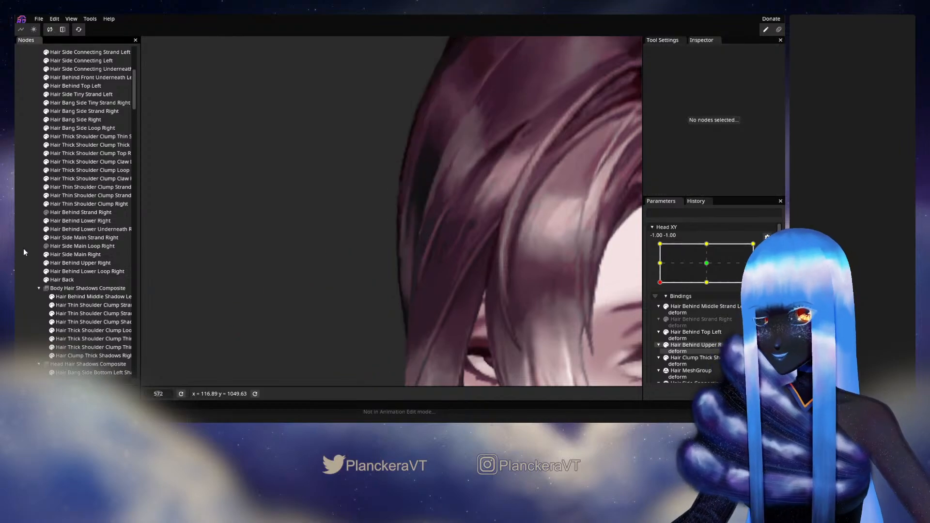
View the full head outside keypoint editing and test the reshaped lower hair edge by varying Head XY around -1, -1.
scroll(532, 310, down, 2)
scroll(518, 287, down, 3)
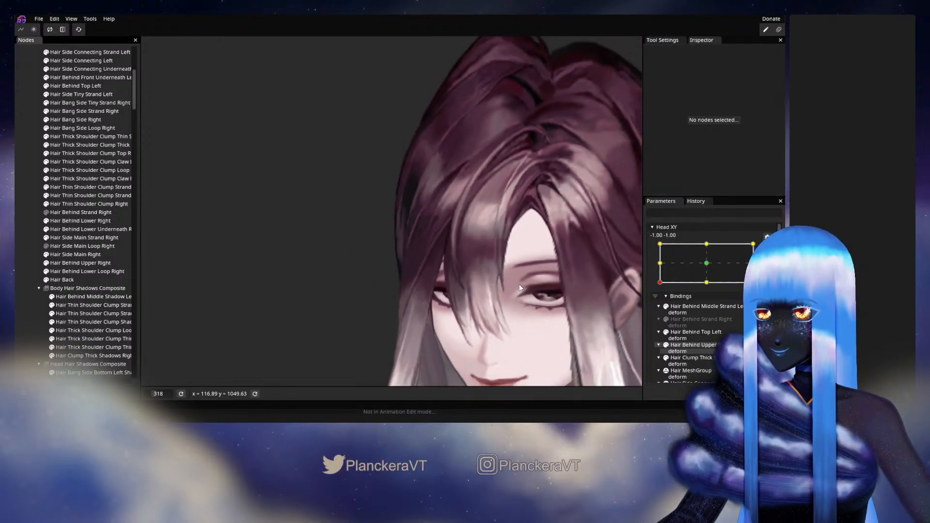
scroll(494, 272, down, 1)
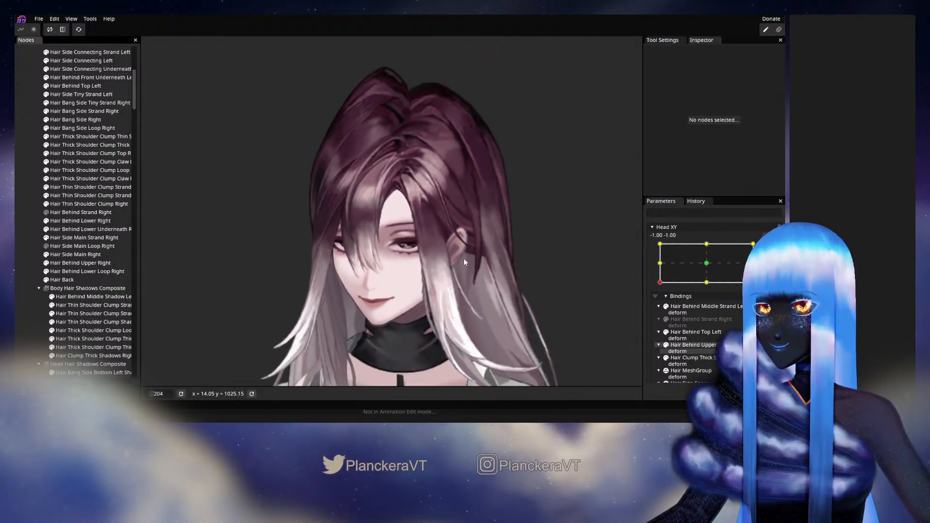
click(767, 248)
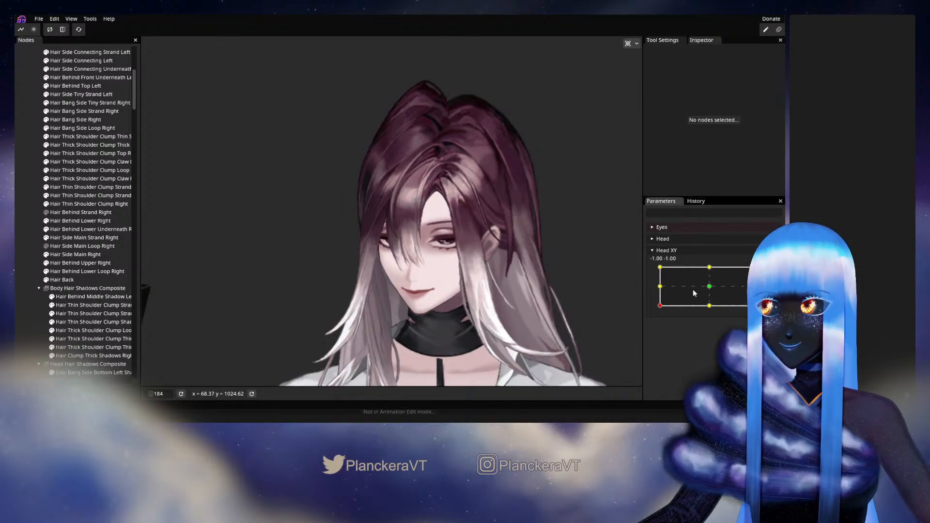
mouse_move(660, 307)
mouse_down()
mouse_move(658, 289)
mouse_move(654, 313)
mouse_move(703, 309)
mouse_move(659, 310)
mouse_move(653, 287)
mouse_move(653, 310)
mouse_up()
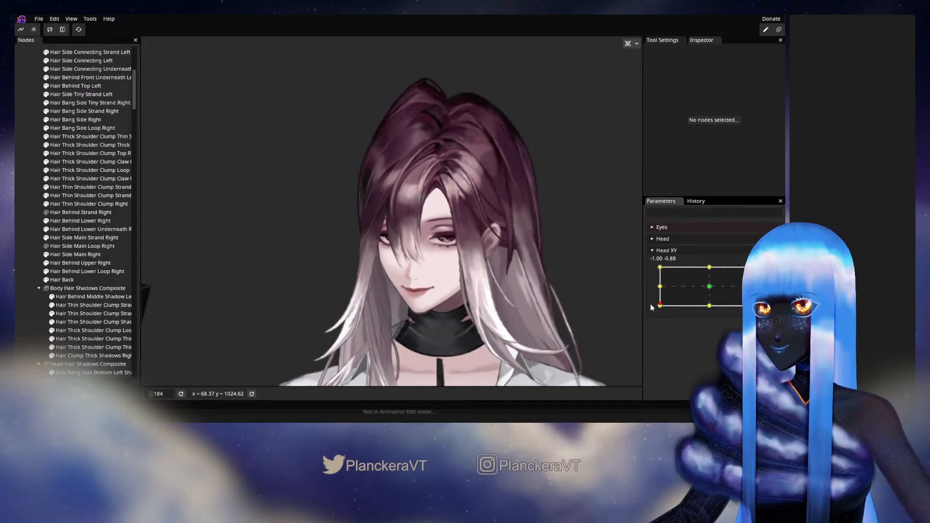
Return to the Head XY -1, -1 keypoint and brush the upper-middle outer edge of Hair Behind Lower Right at size 22.
scroll(380, 210, up, 5)
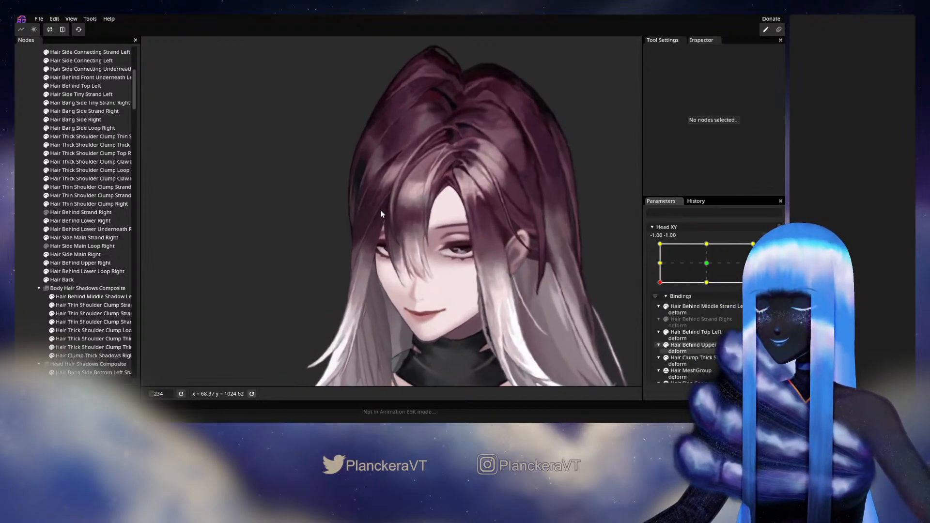
scroll(380, 281, up, 4)
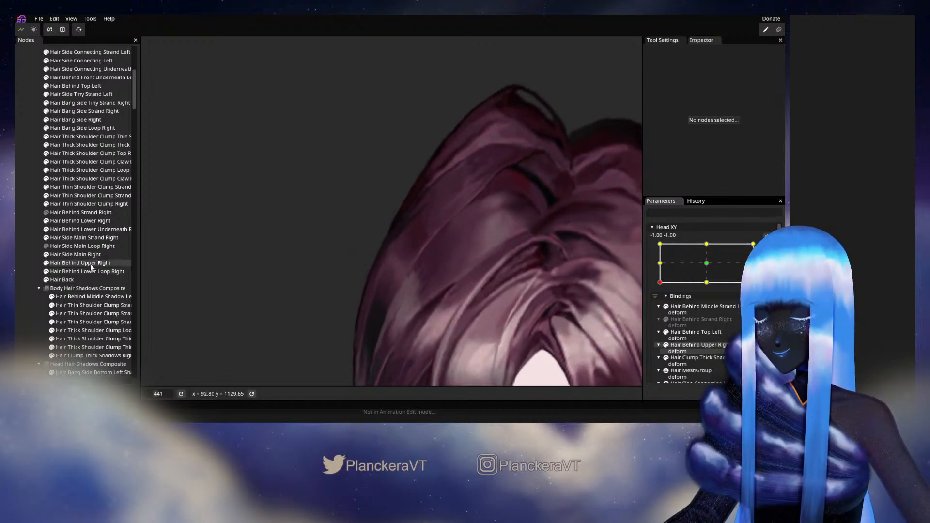
click(83, 221)
scroll(275, 226, up, 2)
scroll(323, 231, up, 1)
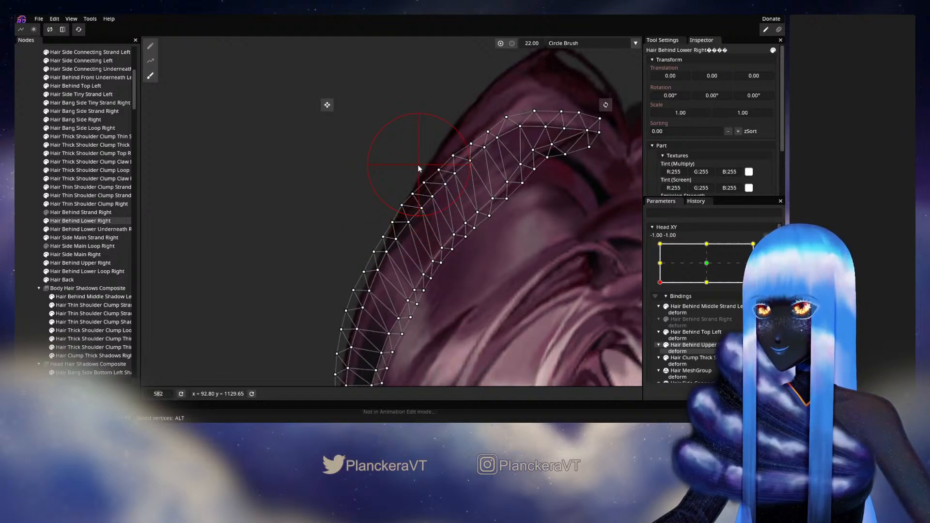
mouse_move(353, 266)
mouse_down()
mouse_move(379, 222)
mouse_move(357, 251)
mouse_move(367, 234)
mouse_up()
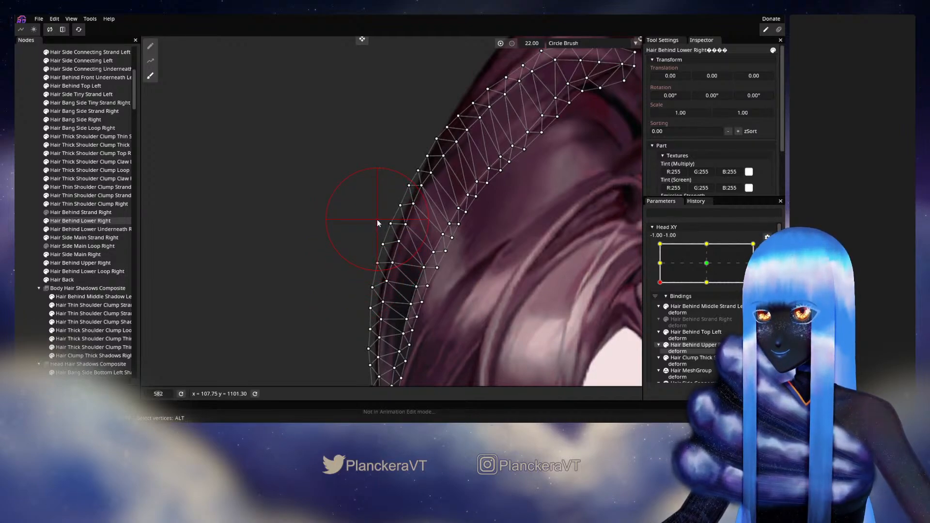
click(19, 230)
Exit keypoint editing and inspect the hair silhouette from head to shoulders while moving Head XY near -1, -1.
scroll(457, 261, down, 5)
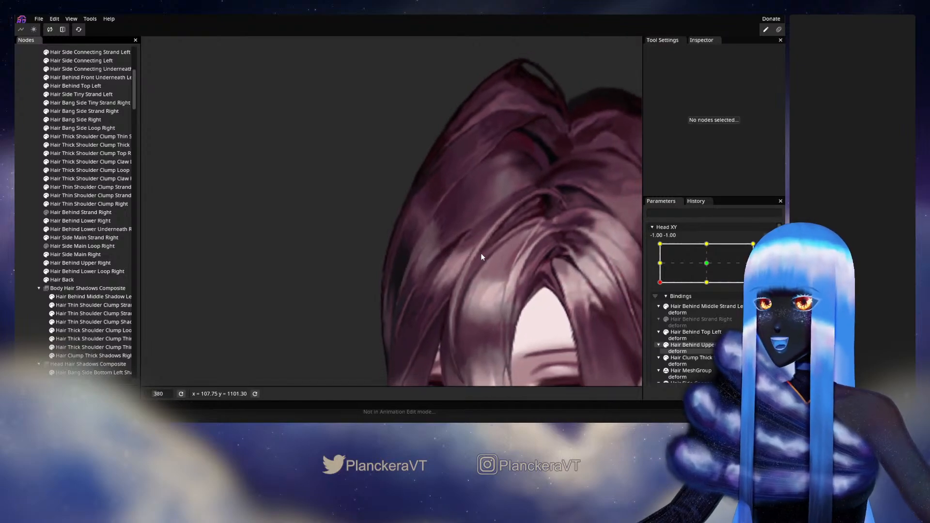
scroll(493, 255, down, 4)
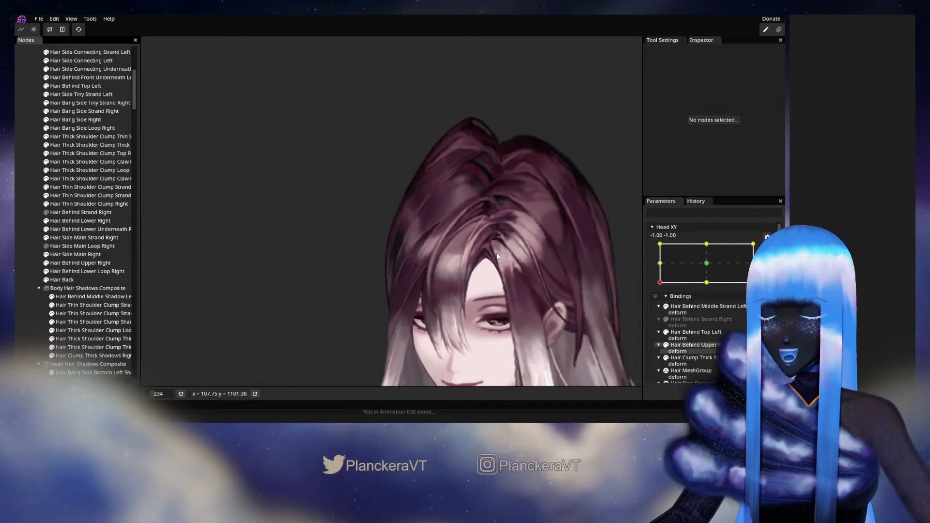
scroll(462, 274, down, 3)
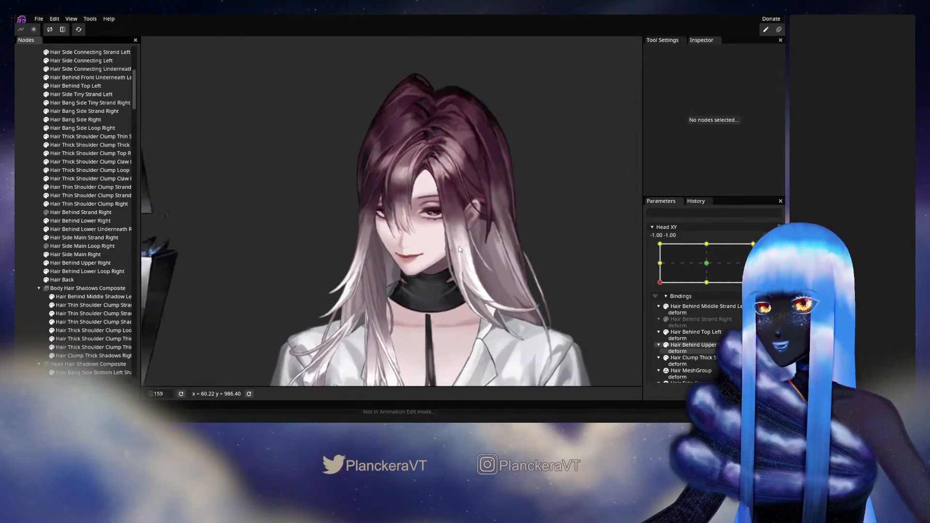
scroll(475, 274, down, 1)
click(768, 262)
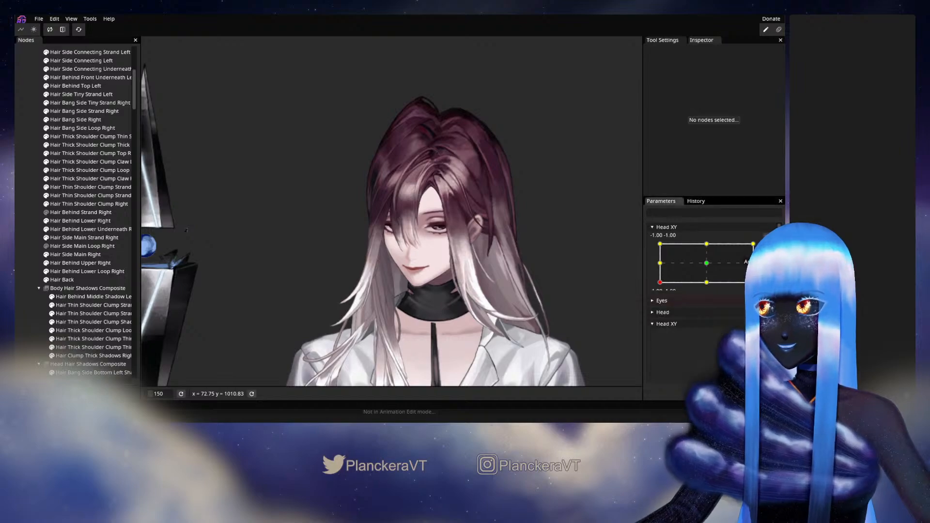
mouse_move(661, 309)
mouse_down()
mouse_move(658, 288)
mouse_move(661, 309)
mouse_move(710, 310)
mouse_move(657, 312)
mouse_move(655, 298)
mouse_move(661, 307)
mouse_up()
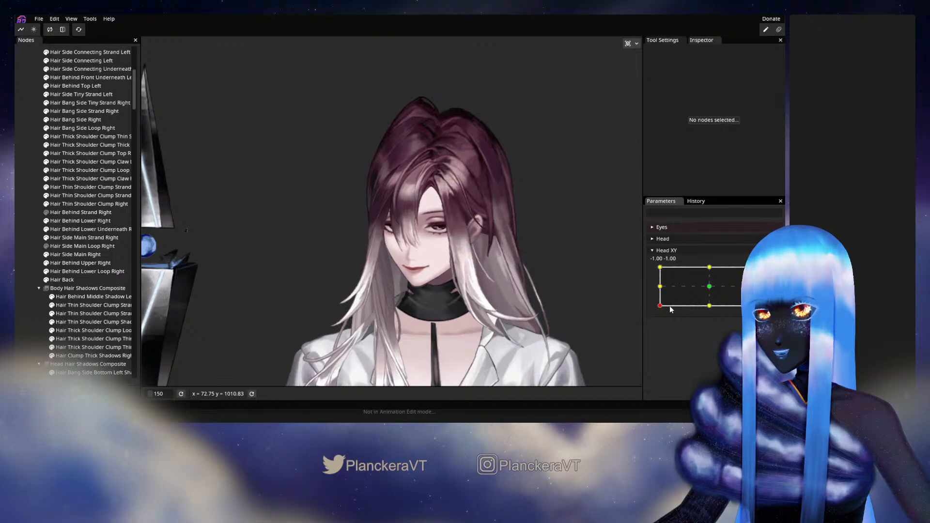
Reopen the Head XY -1, -1 keypoint, set the Circle Brush size to 25 and nudge the middle section of Hair Behind Lower Right.
click(774, 273)
scroll(366, 254, up, 2)
scroll(366, 254, up, 5)
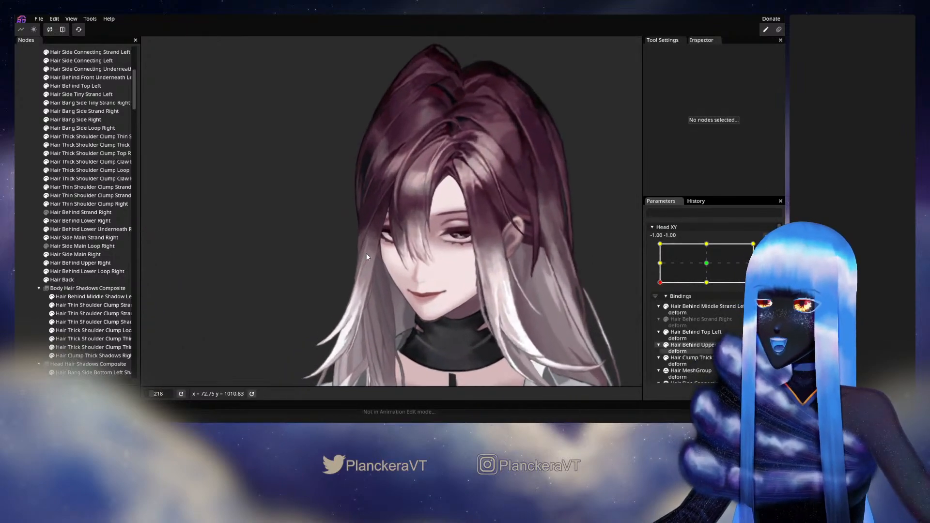
scroll(324, 293, up, 2)
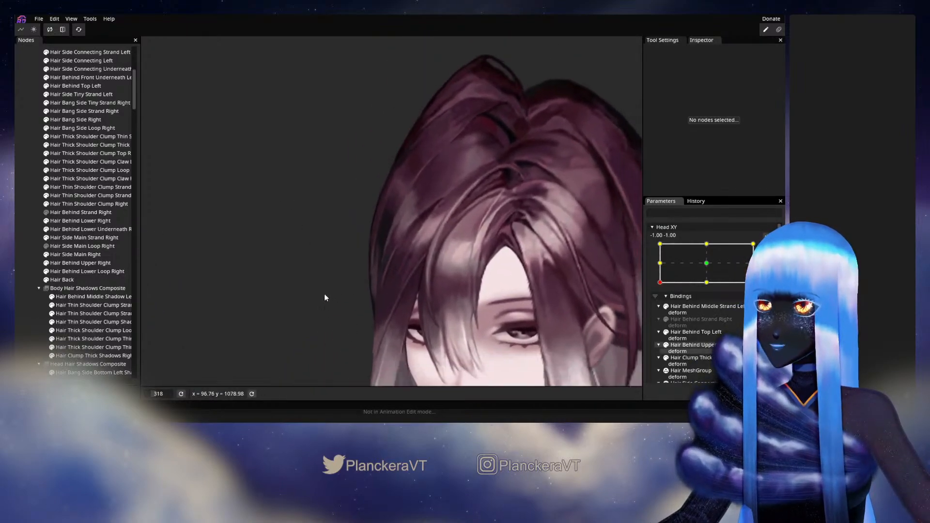
click(82, 221)
scroll(268, 225, up, 2)
click(151, 76)
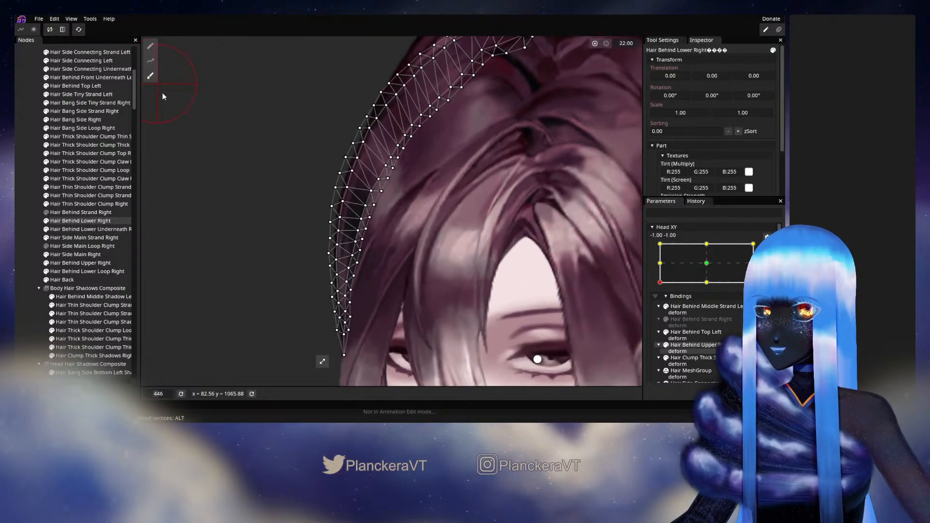
scroll(297, 194, up, 1)
drag(547, 96, 401, 112)
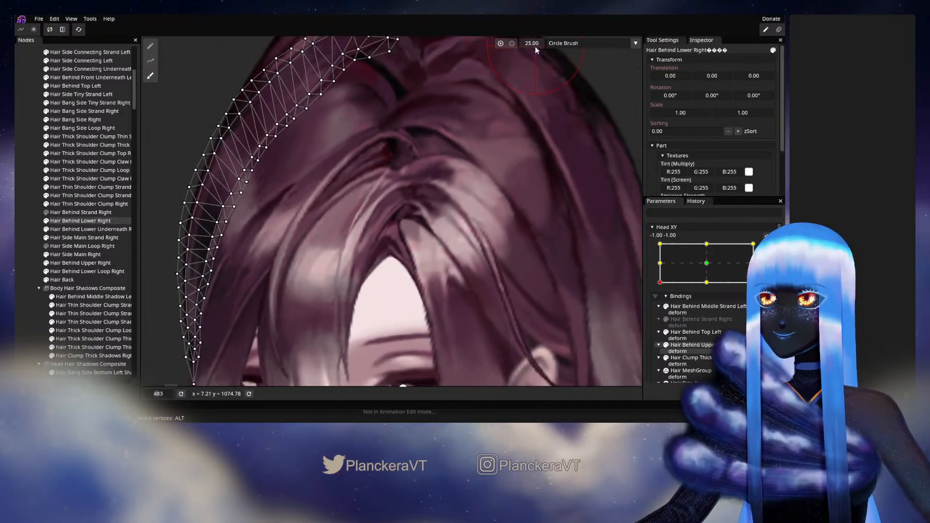
drag(372, 238, 485, 175)
scroll(436, 194, up, 1)
drag(385, 201, 449, 256)
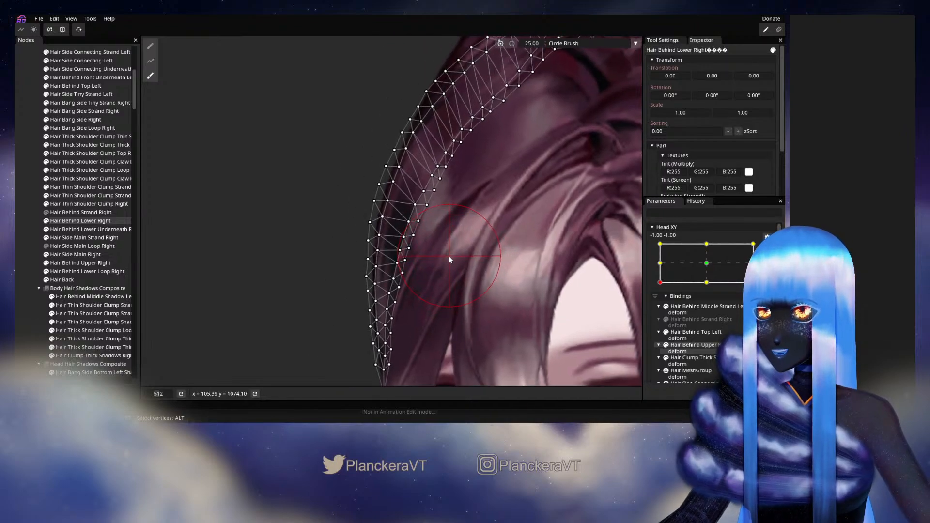
scroll(382, 250, up, 1)
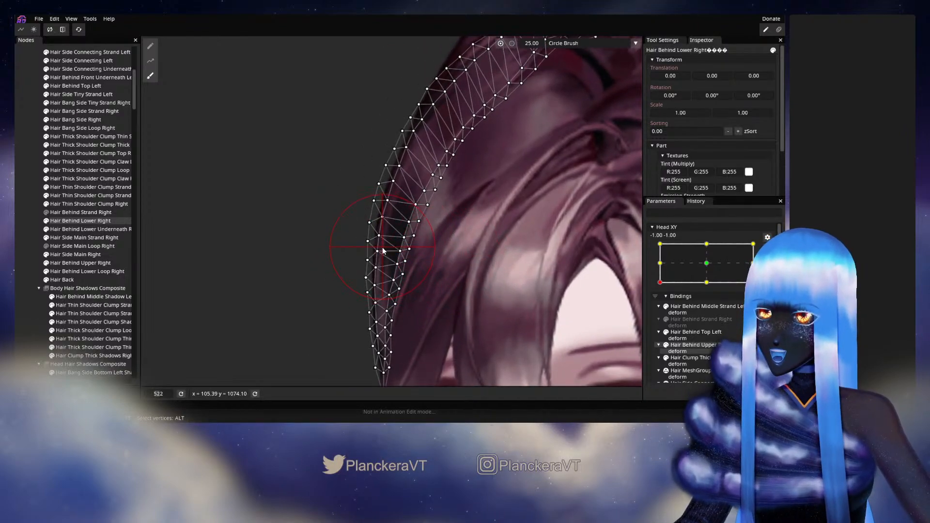
drag(383, 247, 385, 248)
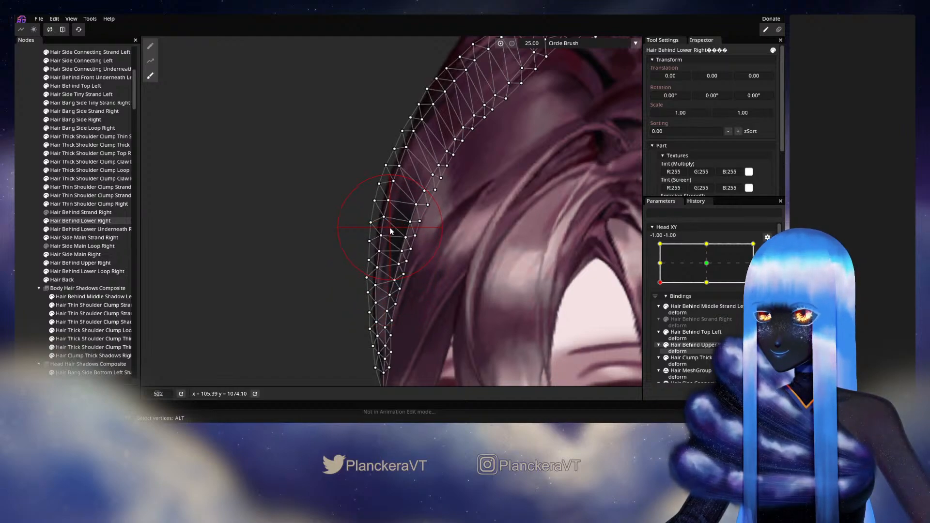
key(Escape)
scroll(537, 283, down, 3)
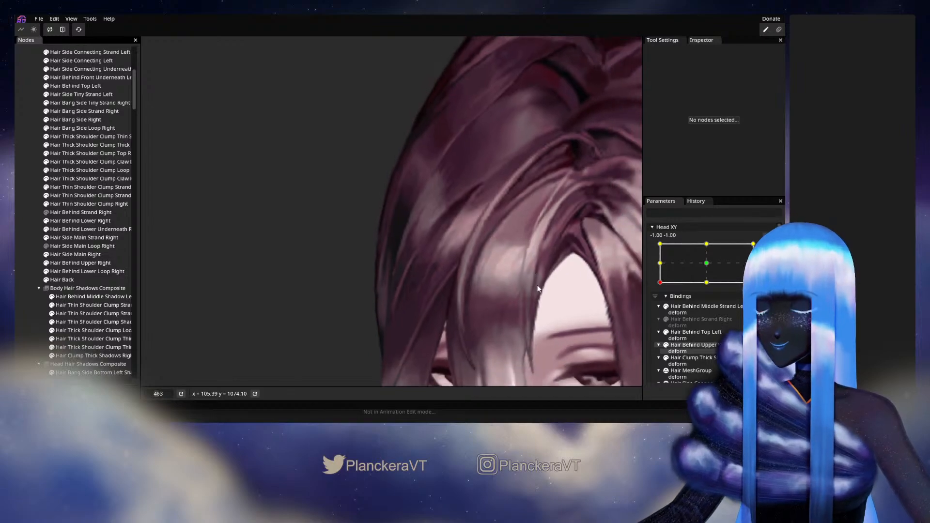
View the whole head outside keypoint editing and check the hair outline while varying Head XY near -1, -1.
scroll(541, 286, down, 4)
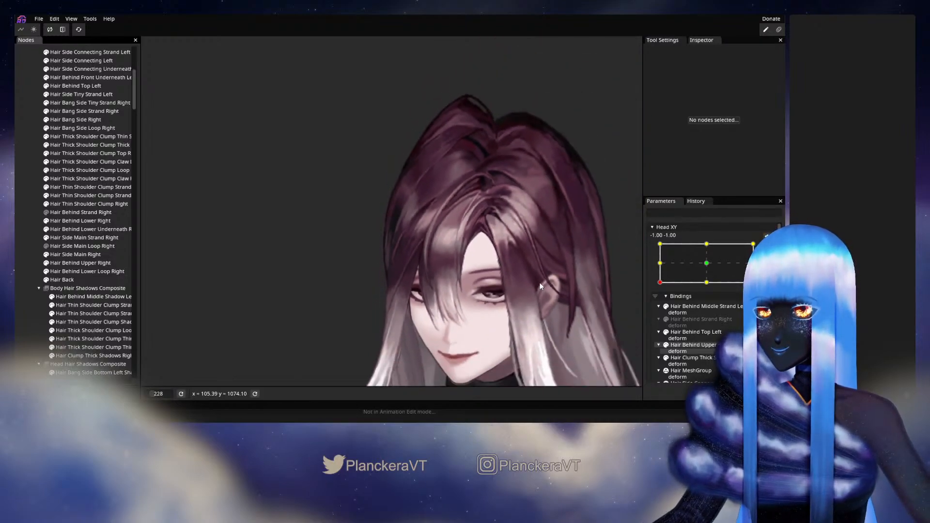
scroll(535, 283, down, 2)
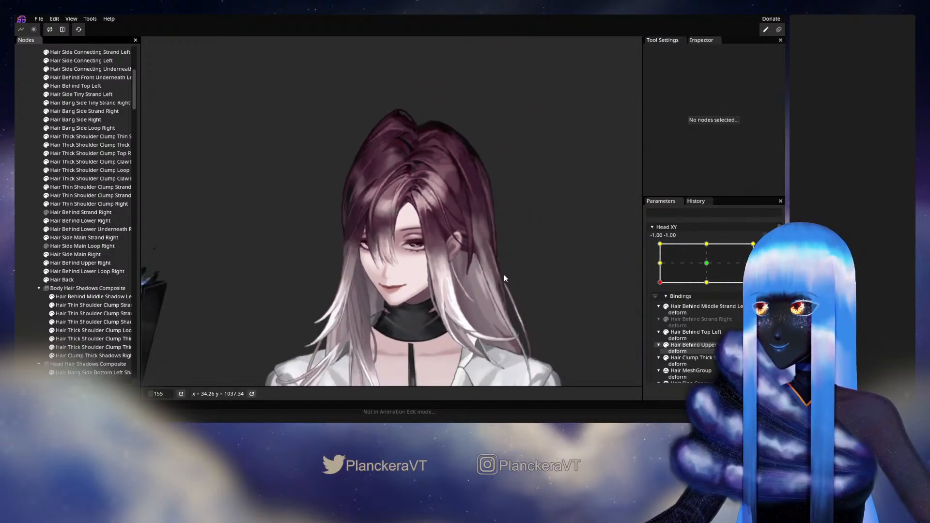
click(766, 235)
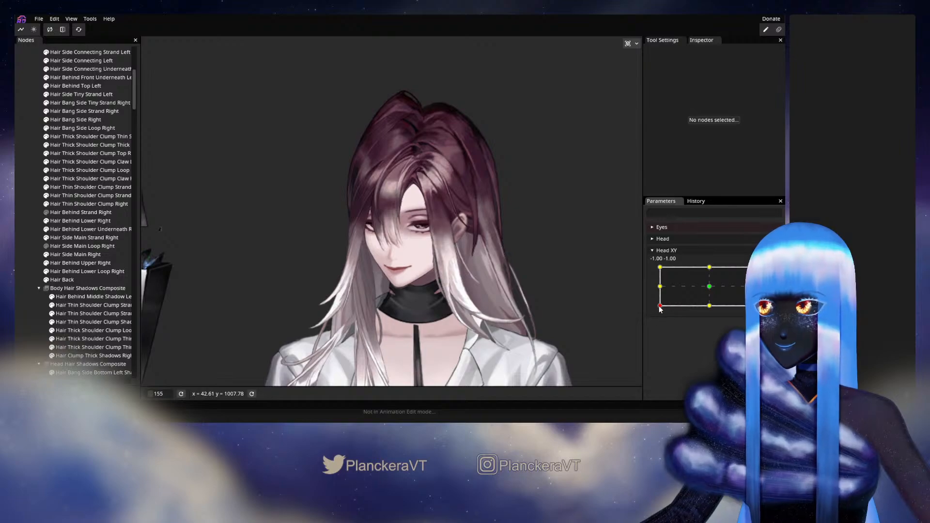
mouse_move(661, 310)
mouse_down()
mouse_move(660, 288)
mouse_move(662, 309)
mouse_up()
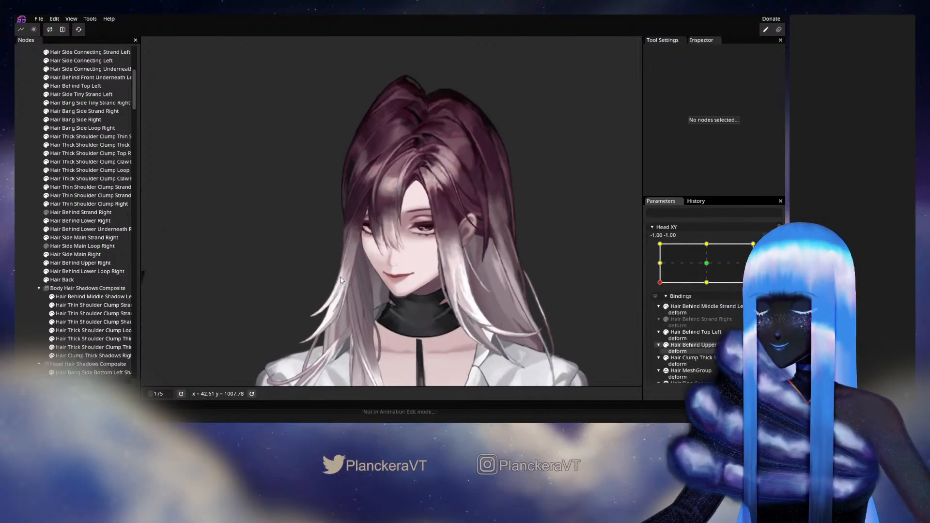
Reopen the Head XY -1, -1 keypoint and adjust mesh vertices near the lower tip of Hair Behind Lower Right.
scroll(340, 276, up, 5)
scroll(354, 270, up, 5)
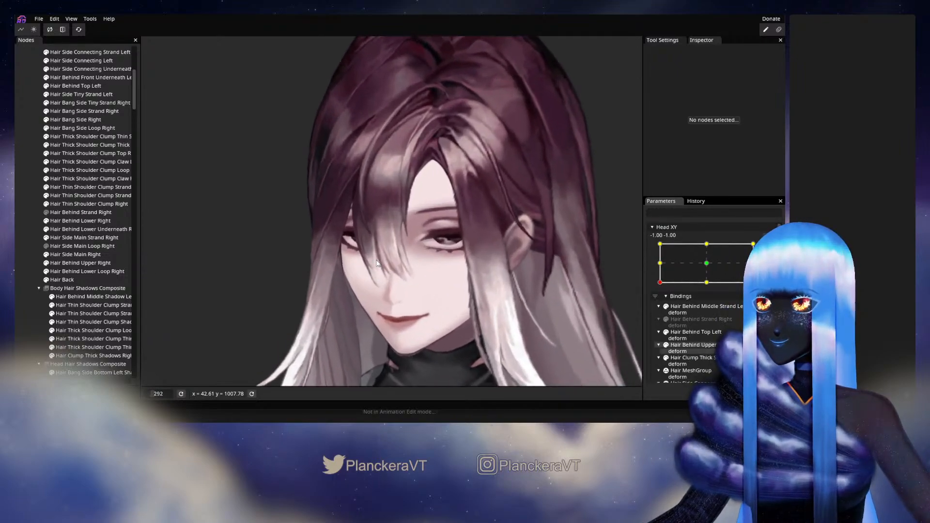
scroll(375, 253, up, 3)
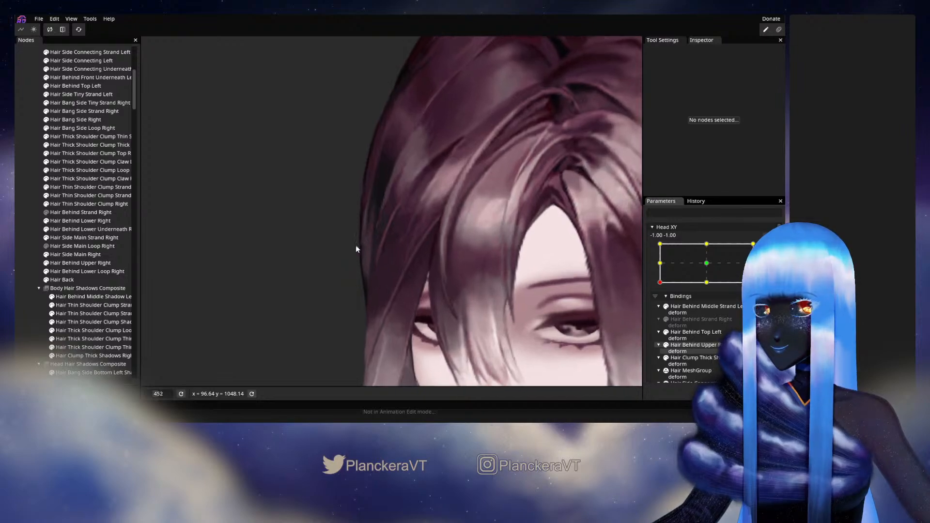
click(80, 220)
scroll(371, 246, up, 2)
scroll(370, 246, up, 1)
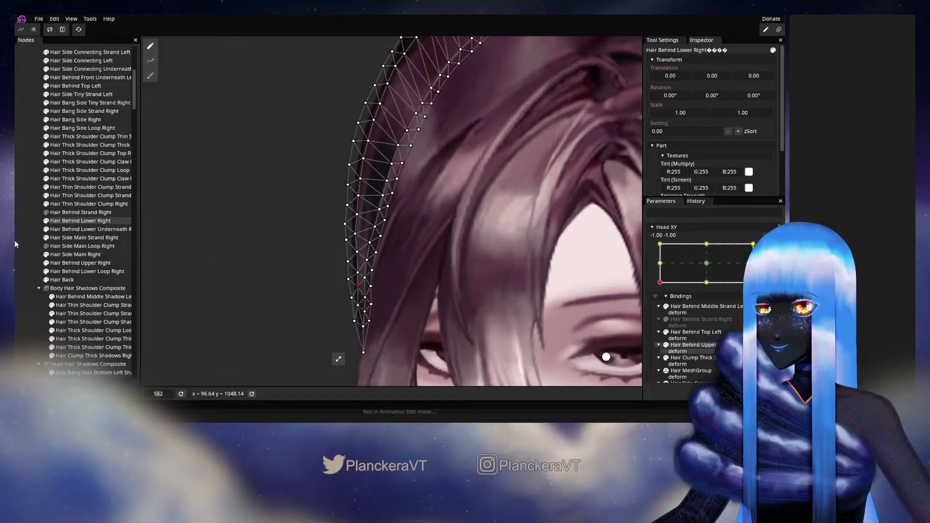
click(185, 263)
Exit keypoint editing and test the adjusted lower tip against the full head by moving Head XY around -1, -1.
scroll(509, 277, down, 5)
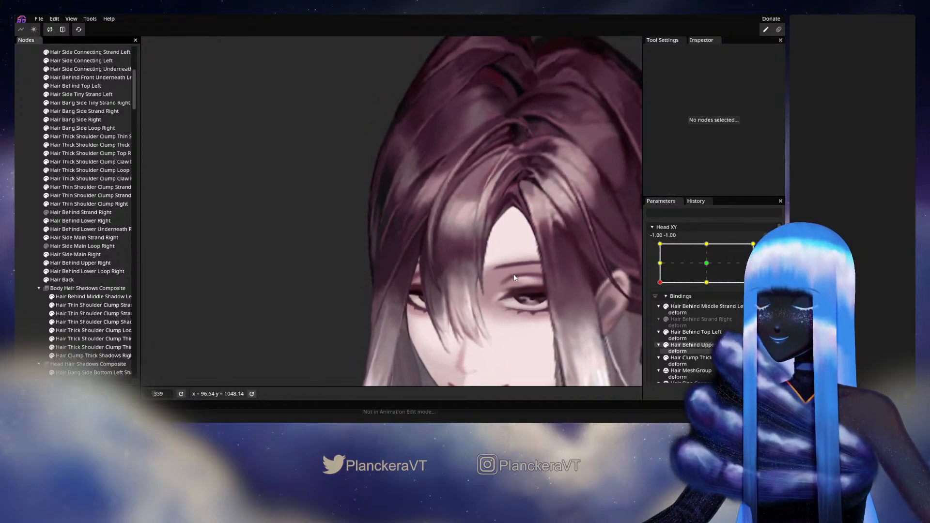
scroll(513, 274, down, 5)
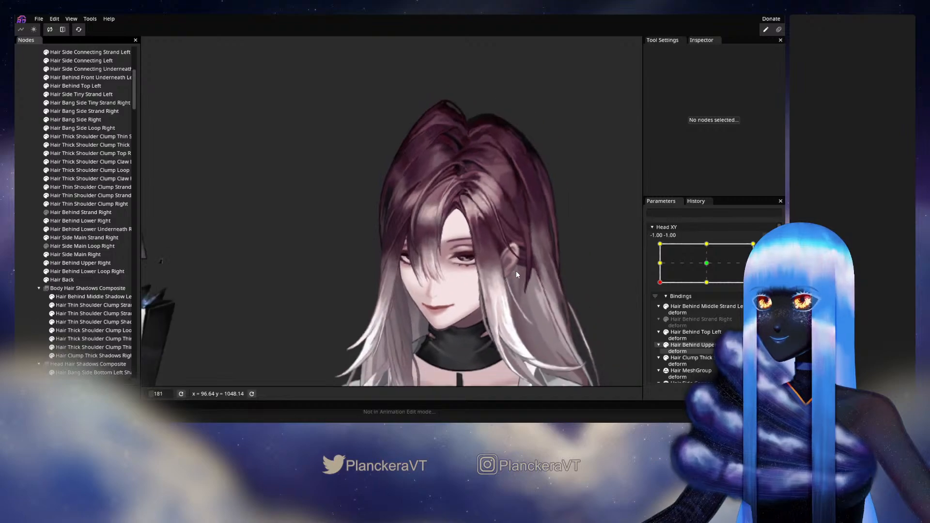
scroll(515, 275, down, 3)
click(769, 236)
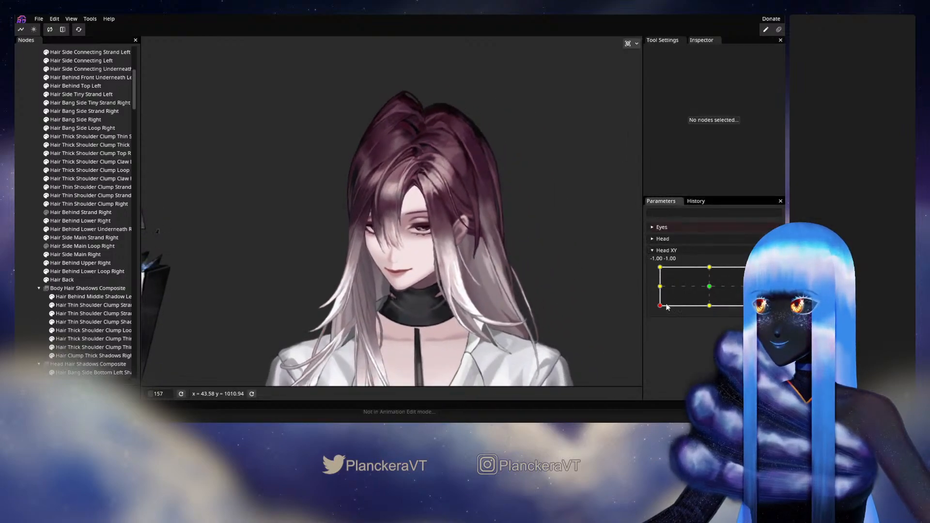
mouse_move(661, 307)
mouse_down()
mouse_move(660, 289)
mouse_move(653, 313)
mouse_move(652, 288)
mouse_move(651, 310)
mouse_up()
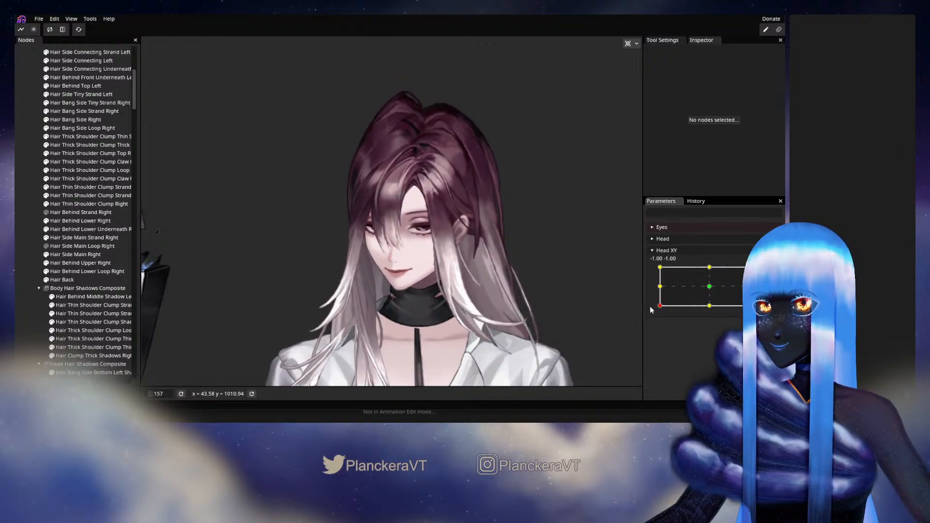
Return to the Head XY -1, -1 keypoint and reposition individual vertices along the inner edge and lower half of Hair Behind Lower Right.
scroll(304, 251, up, 6)
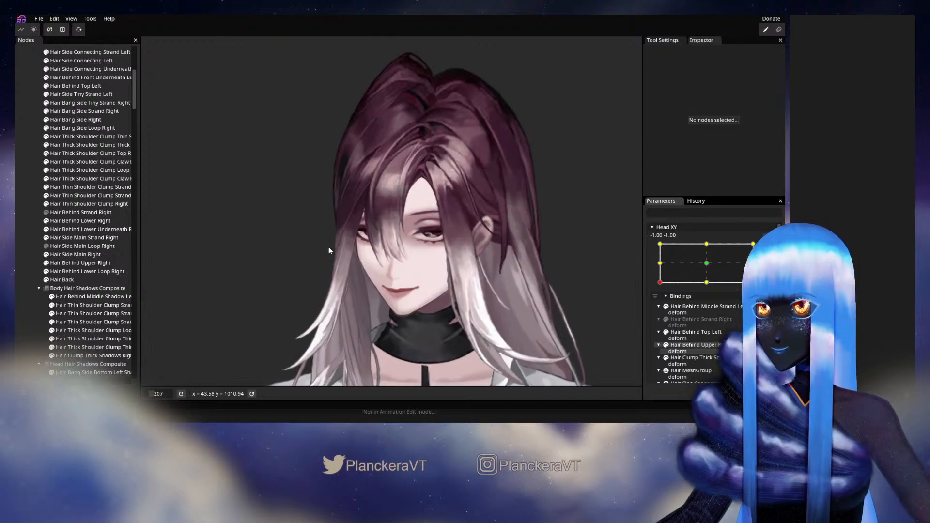
scroll(311, 250, up, 4)
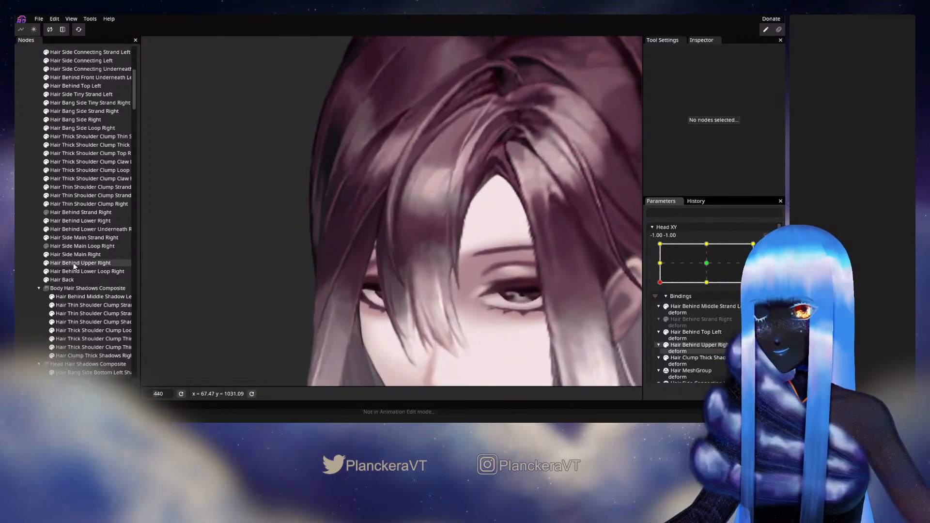
click(81, 221)
scroll(406, 243, up, 3)
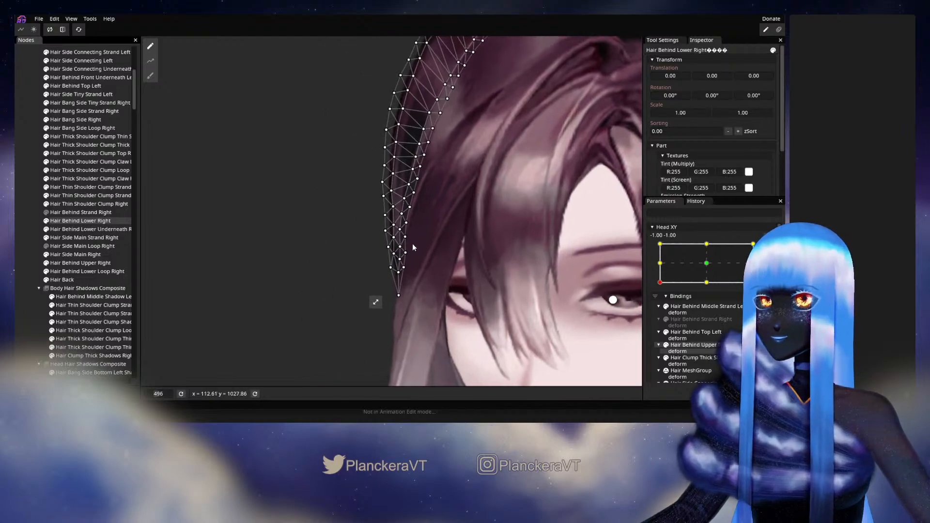
scroll(404, 260, up, 3)
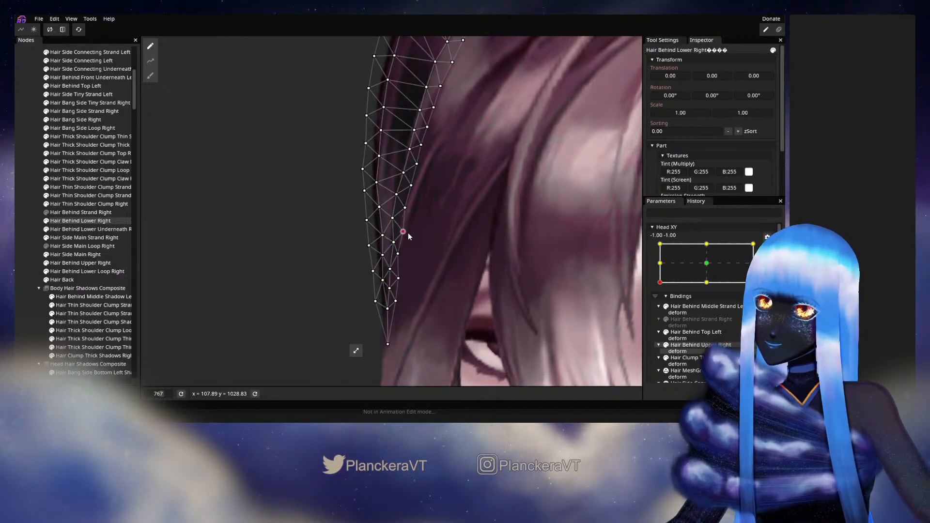
click(399, 221)
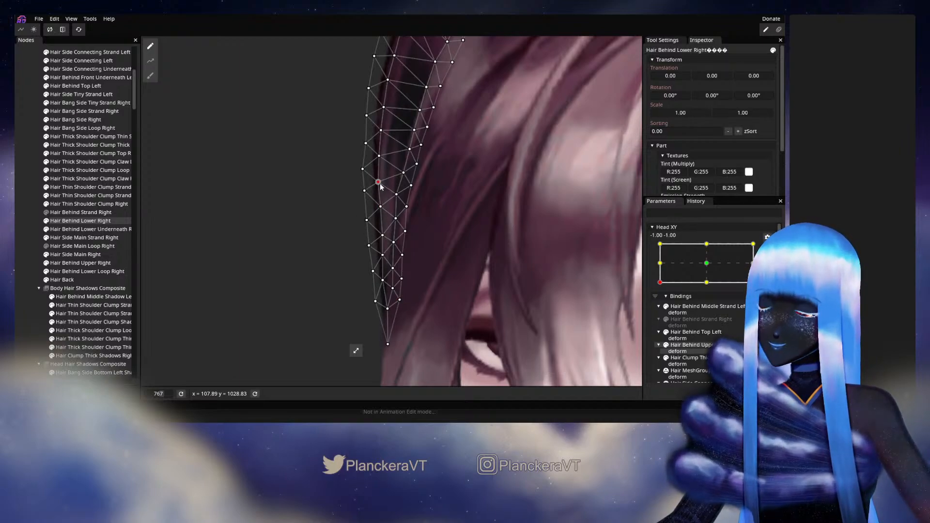
scroll(381, 187, up, 2)
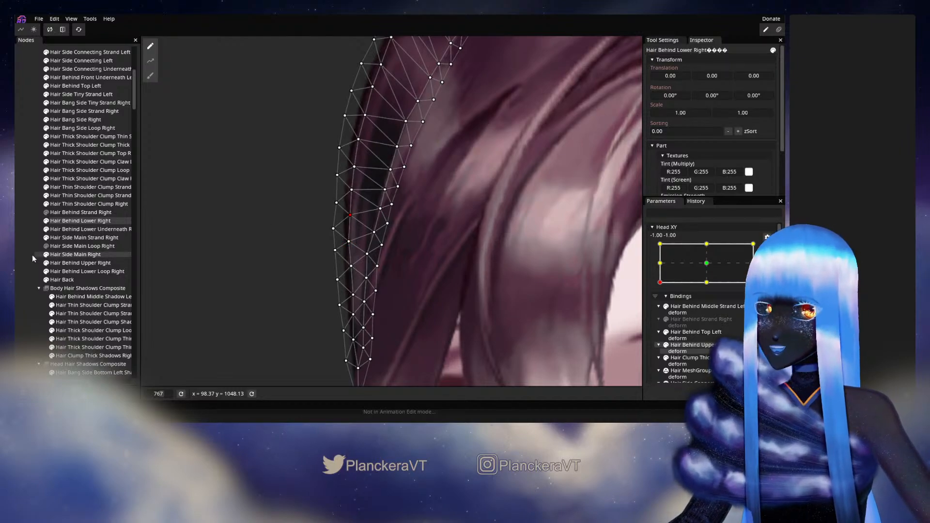
click(450, 274)
Leave keypoint editing and inspect the outer hair silhouette from crown to shoulders while shifting Head XY repeatedly around -1, -1.
scroll(457, 275, down, 5)
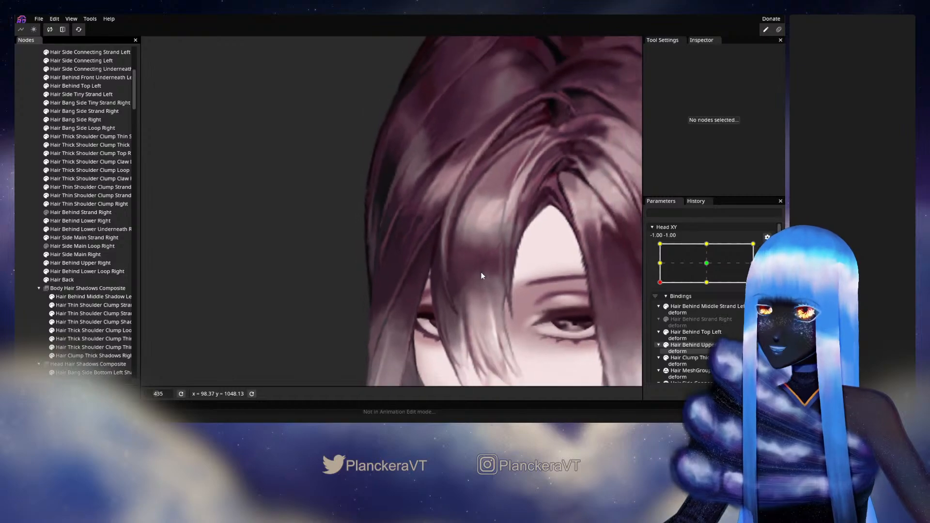
scroll(482, 273, down, 5)
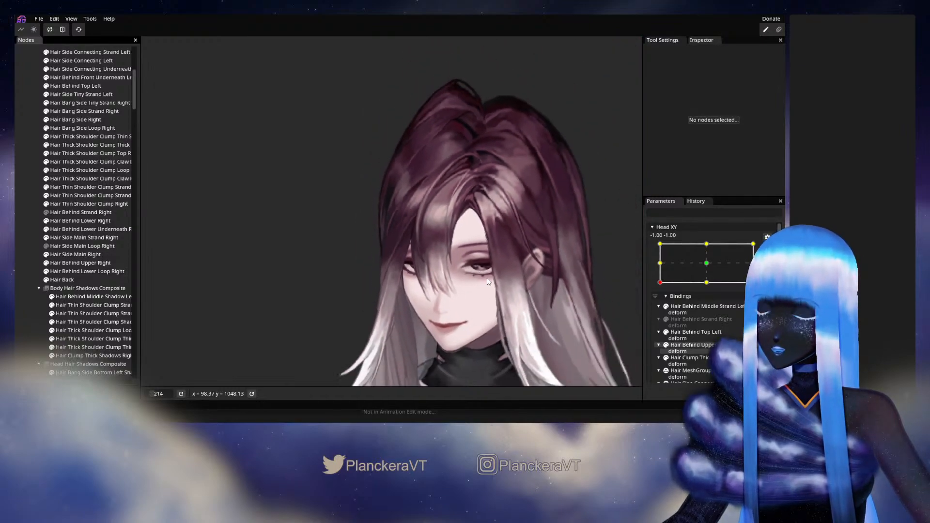
scroll(487, 281, down, 1)
scroll(473, 277, down, 2)
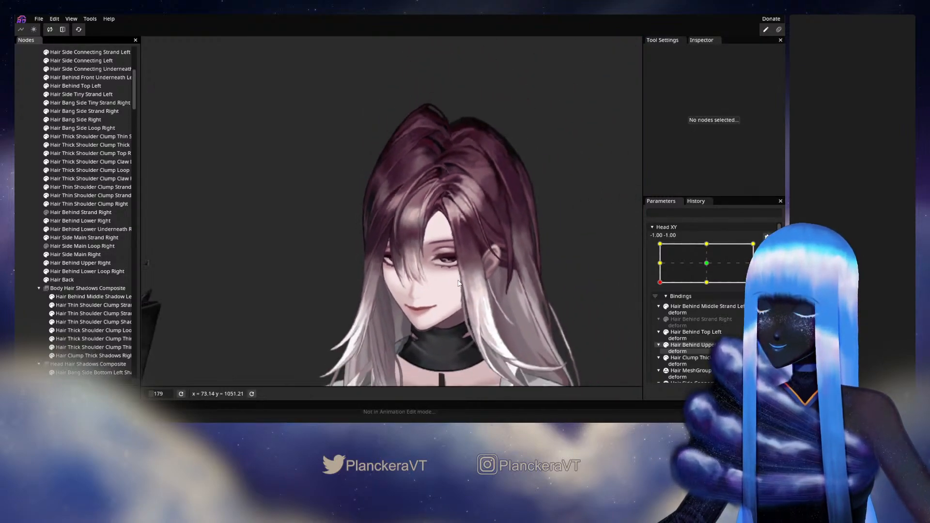
click(768, 252)
mouse_move(662, 310)
mouse_down()
mouse_move(654, 288)
mouse_move(657, 313)
mouse_up()
mouse_move(656, 300)
mouse_down()
mouse_move(656, 290)
mouse_move(651, 316)
mouse_up()
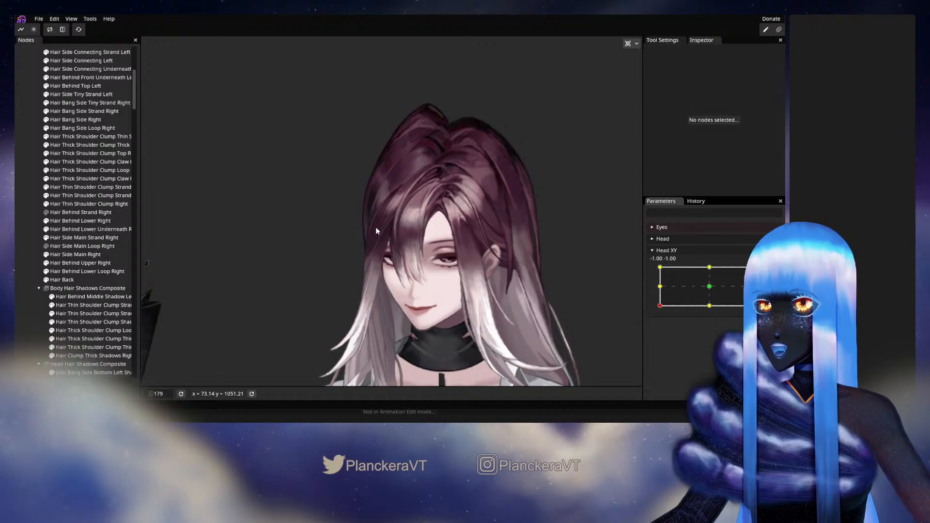
Reopen the Head XY -1, -1 keypoint and shift the middle and outer-edge vertices of Hair Behind Lower Right slightly downward.
scroll(364, 222, up, 5)
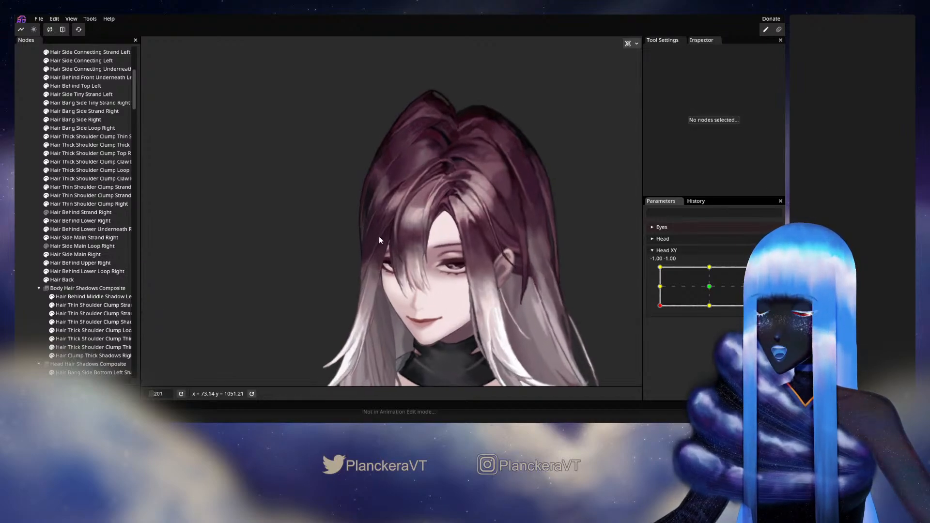
scroll(379, 240, up, 5)
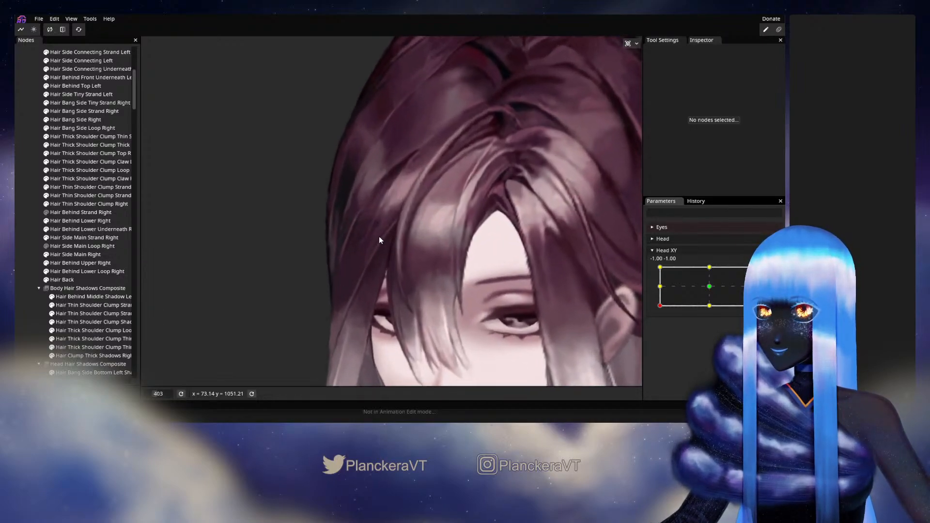
scroll(702, 271, down, 1)
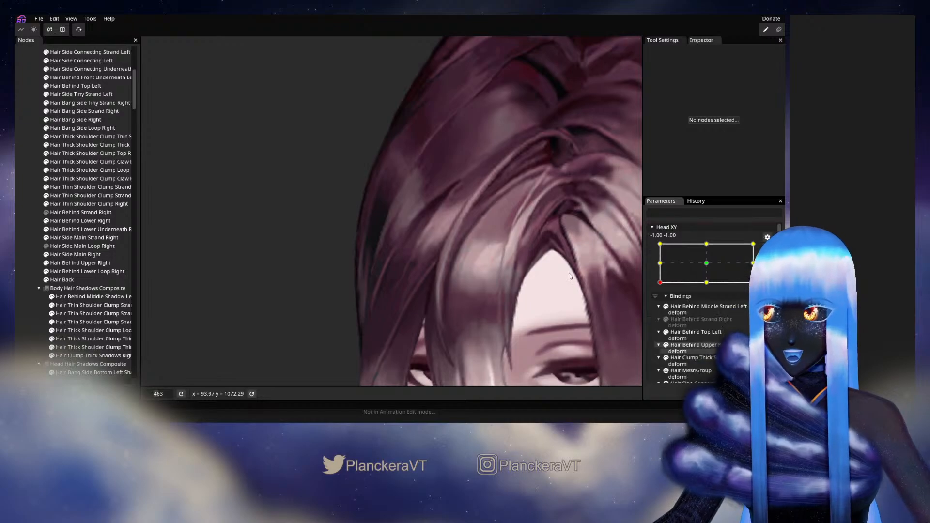
scroll(406, 263, up, 4)
click(80, 220)
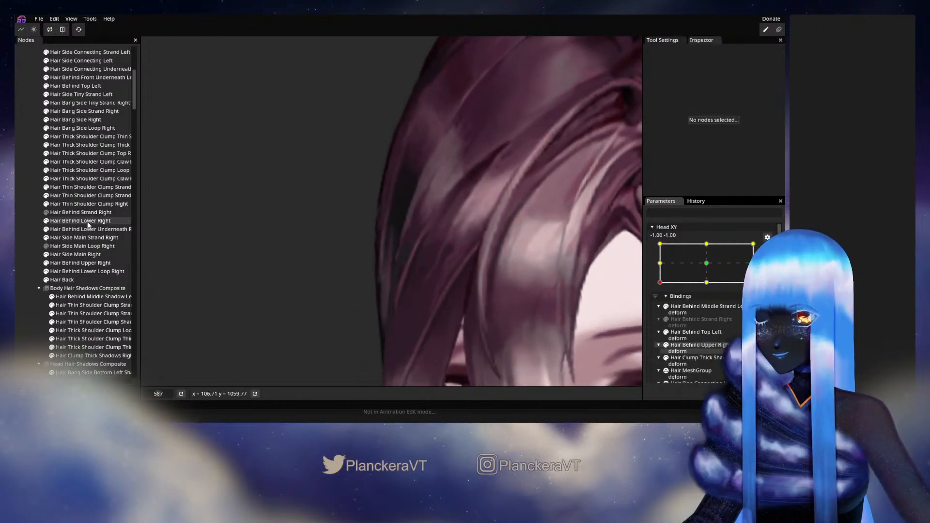
scroll(359, 271, up, 3)
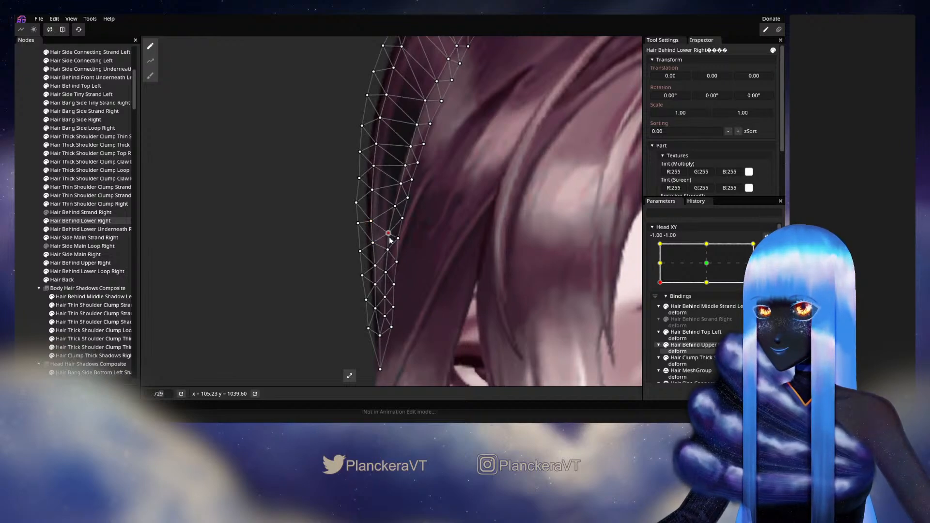
drag(374, 192, 374, 202)
drag(374, 166, 375, 177)
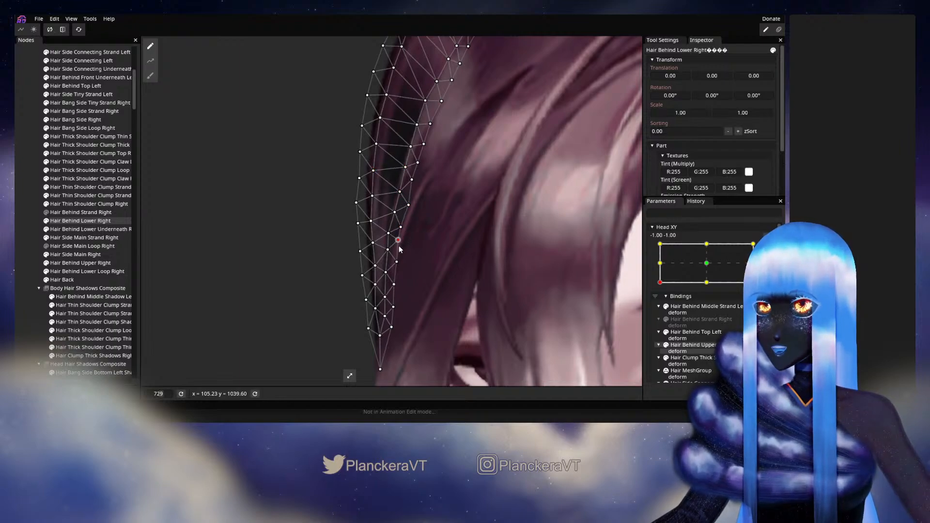
drag(390, 239, 389, 260)
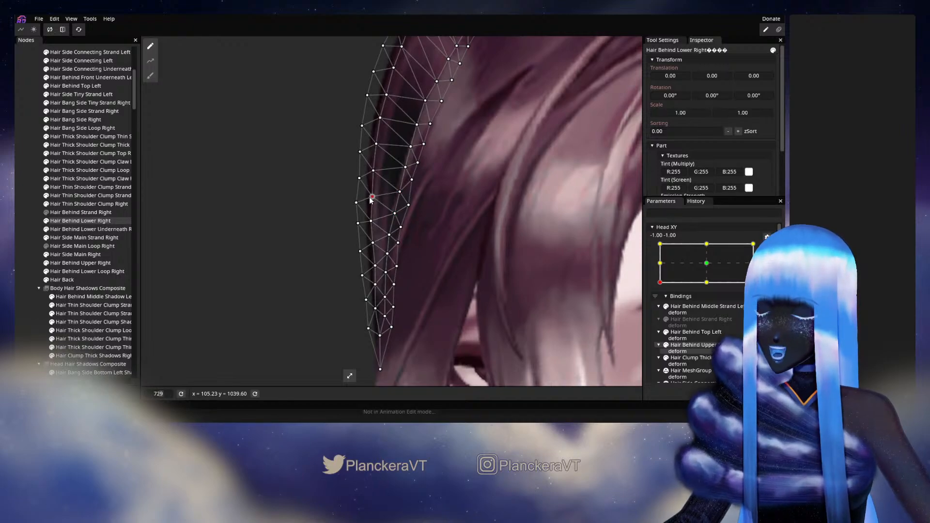
drag(373, 220, 359, 236)
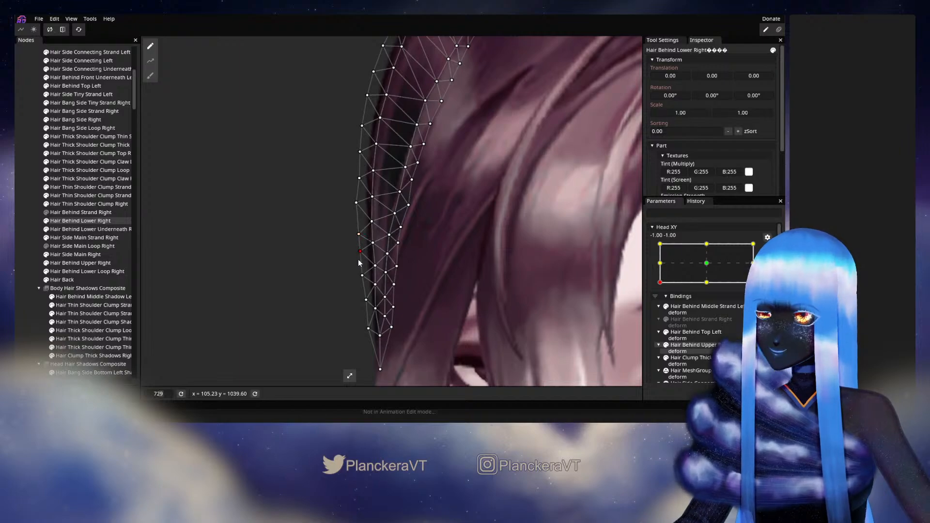
click(31, 234)
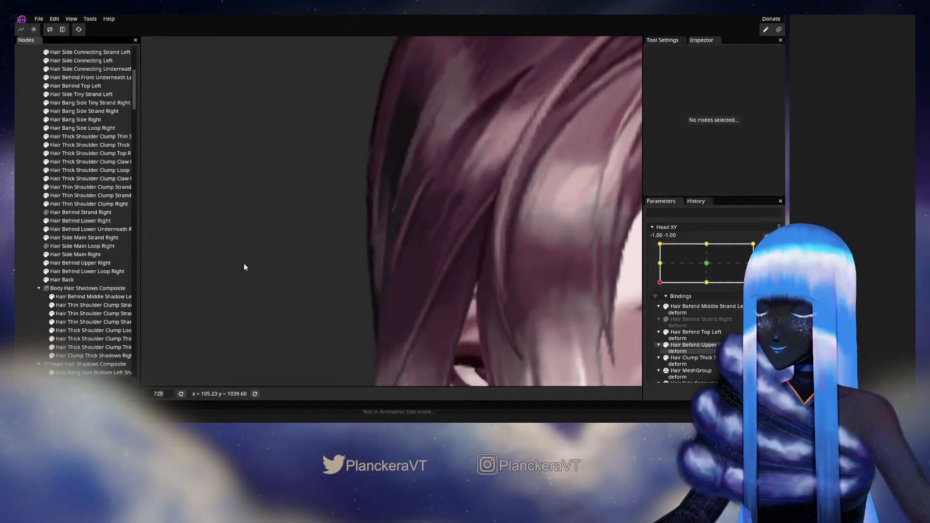
View the full head outside keypoint editing and recheck the hair edge with Head XY moved near -1, -1.
scroll(490, 267, down, 1)
scroll(491, 271, down, 4)
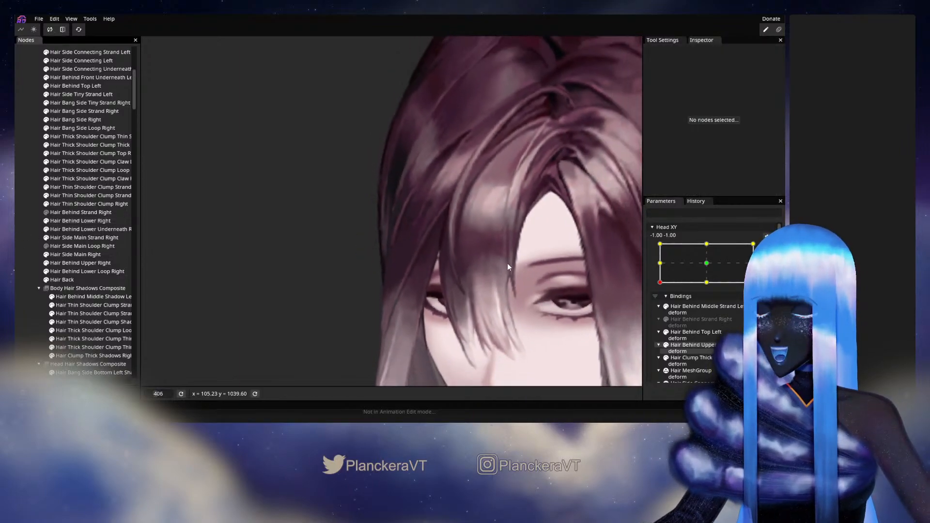
scroll(509, 258, down, 2)
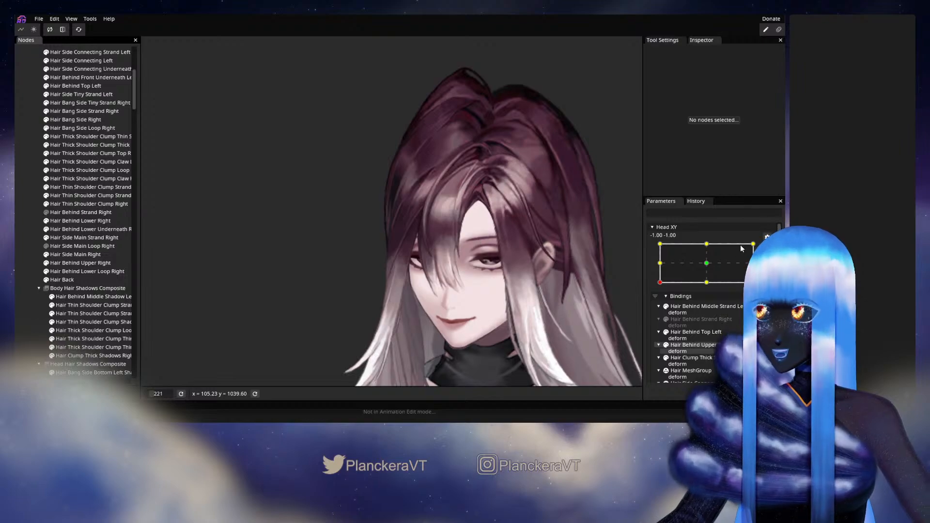
click(767, 250)
mouse_move(660, 305)
mouse_down()
mouse_move(657, 289)
mouse_move(660, 312)
mouse_up()
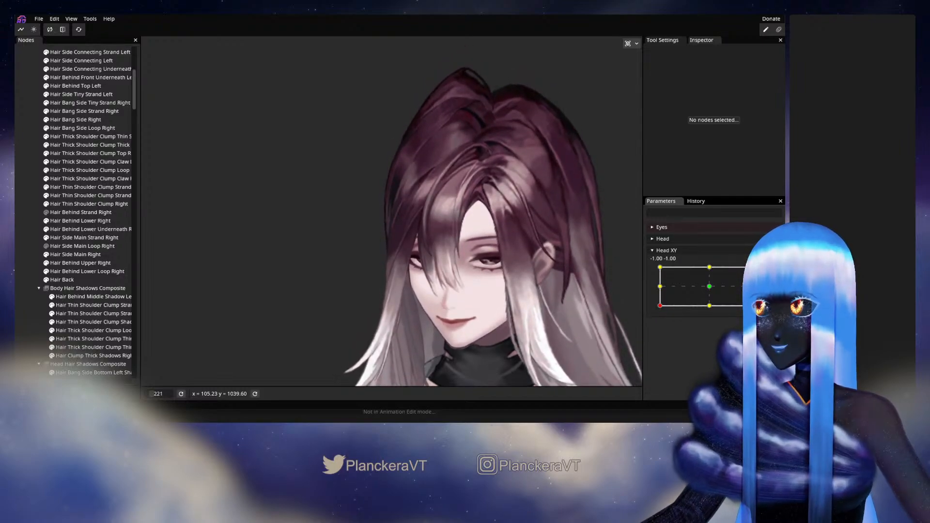
Reopen the Head XY -1, -1 keypoint and reposition the outer-edge vertices along the middle of Hair Behind Lower Right.
scroll(376, 248, up, 8)
scroll(373, 250, up, 4)
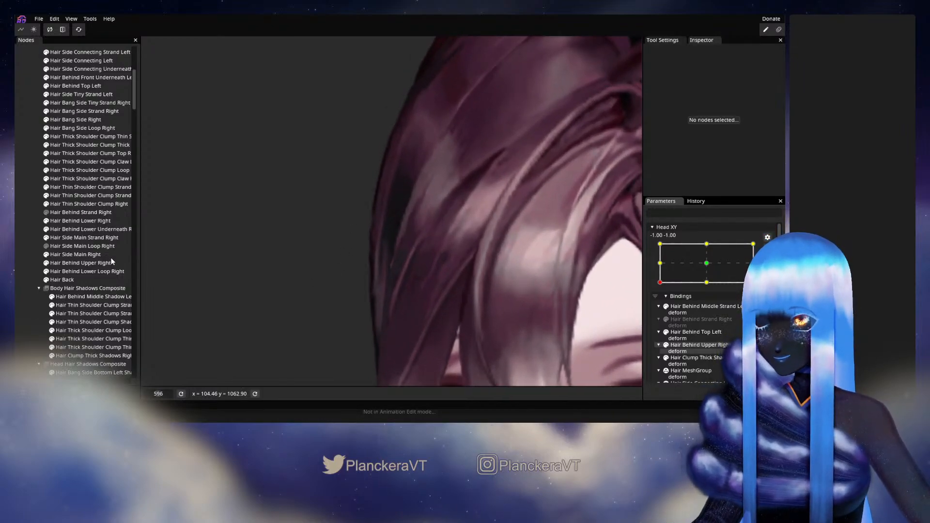
click(80, 221)
scroll(358, 249, up, 2)
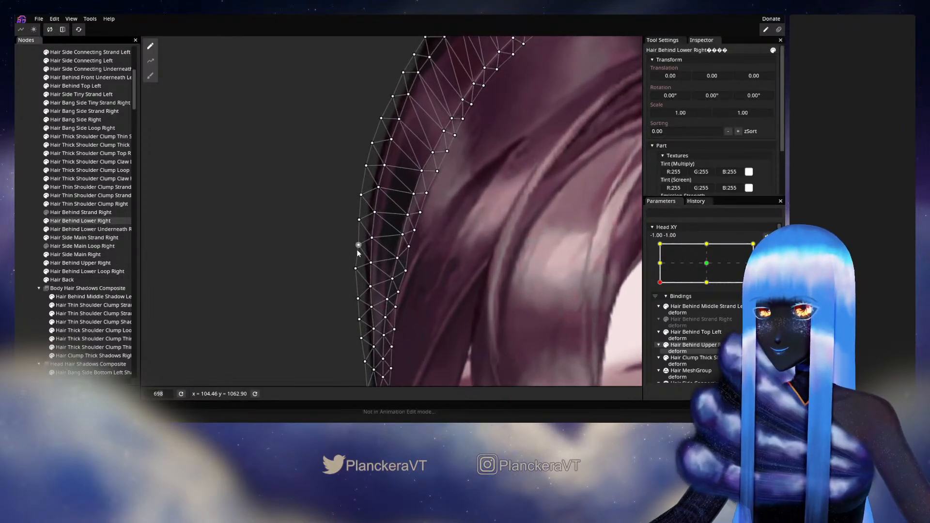
drag(358, 221, 362, 255)
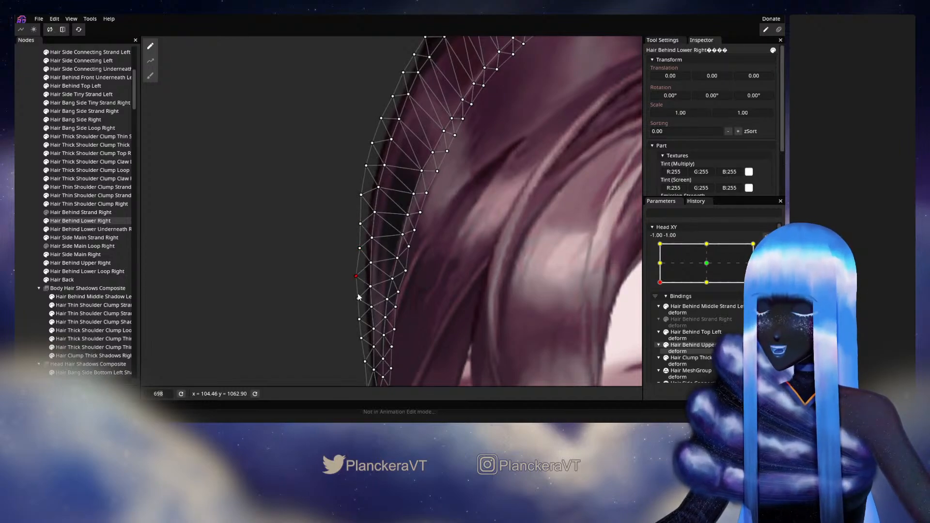
Compare Hair Behind Lower Right with the 0, 0 keypoint, return to -1, -1 and adjust its outer-edge and lower vertices.
click(706, 263)
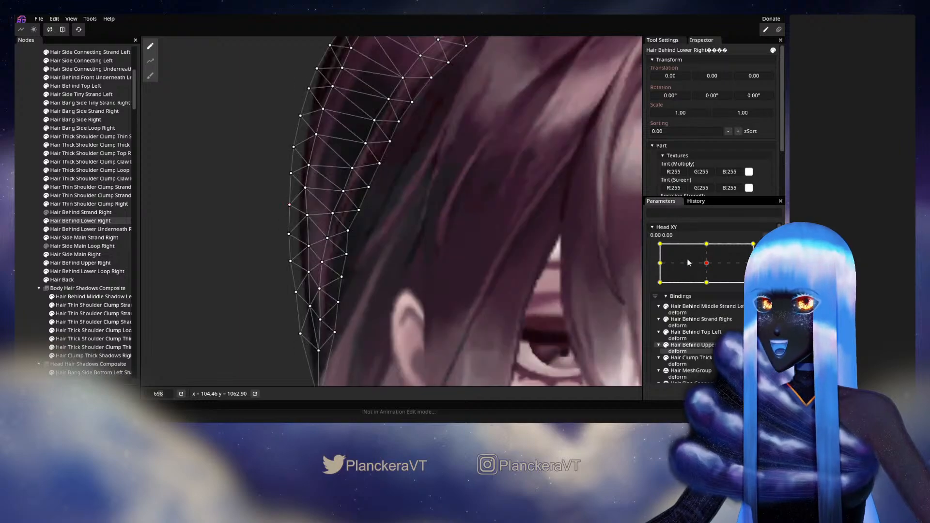
click(660, 283)
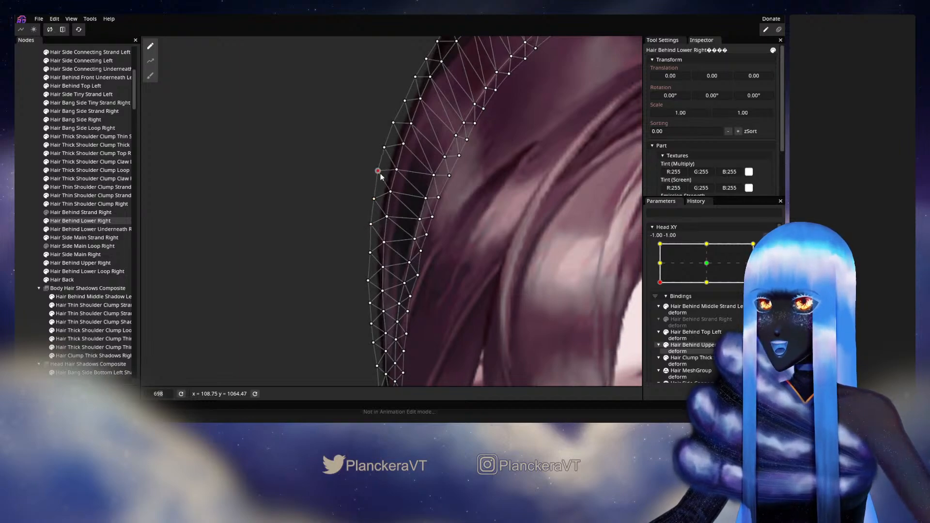
drag(374, 220, 386, 199)
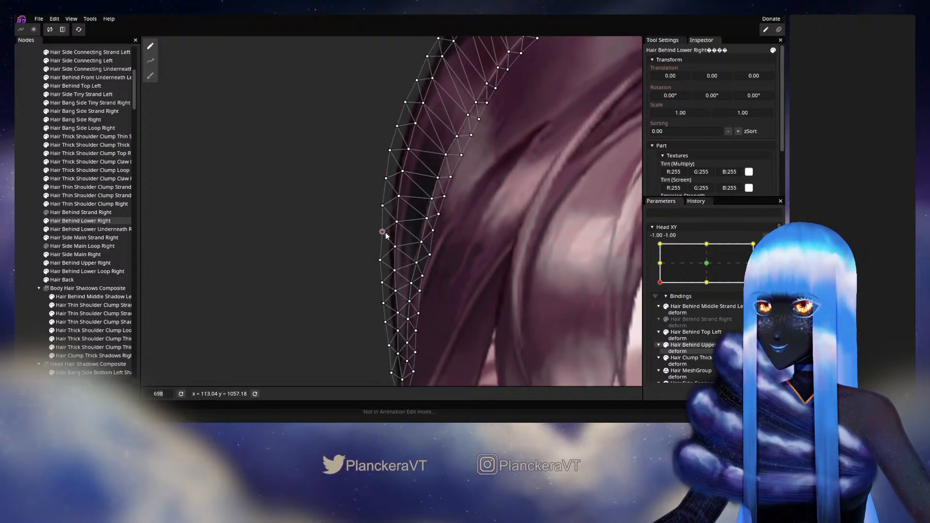
drag(397, 249, 405, 220)
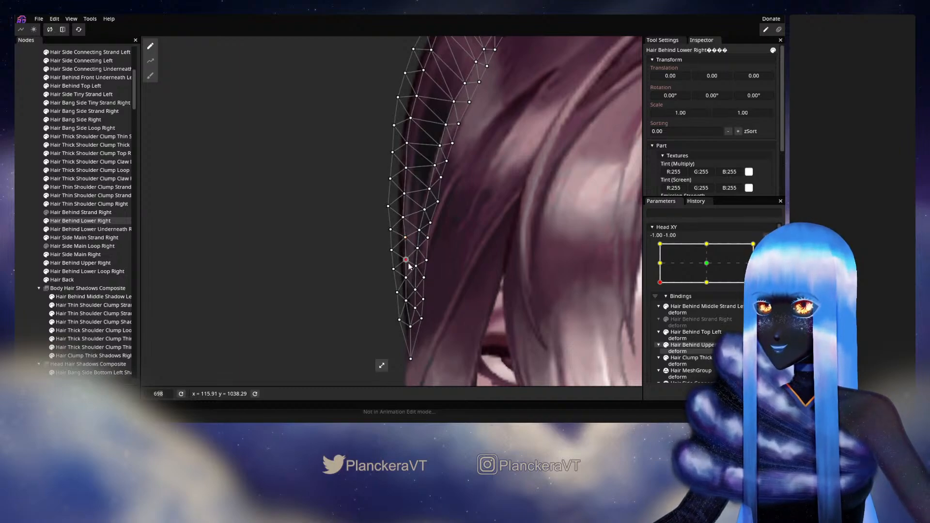
scroll(412, 265, down, 2)
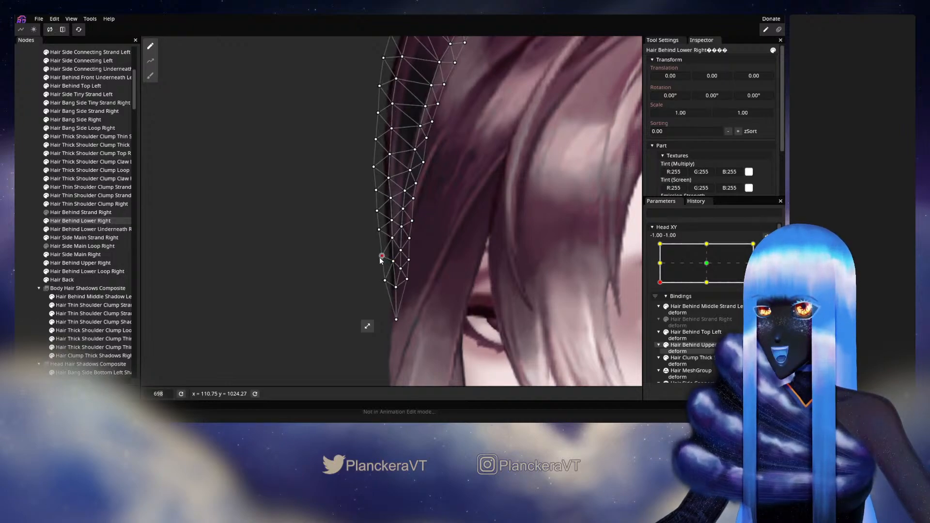
click(33, 235)
scroll(523, 299, down, 1)
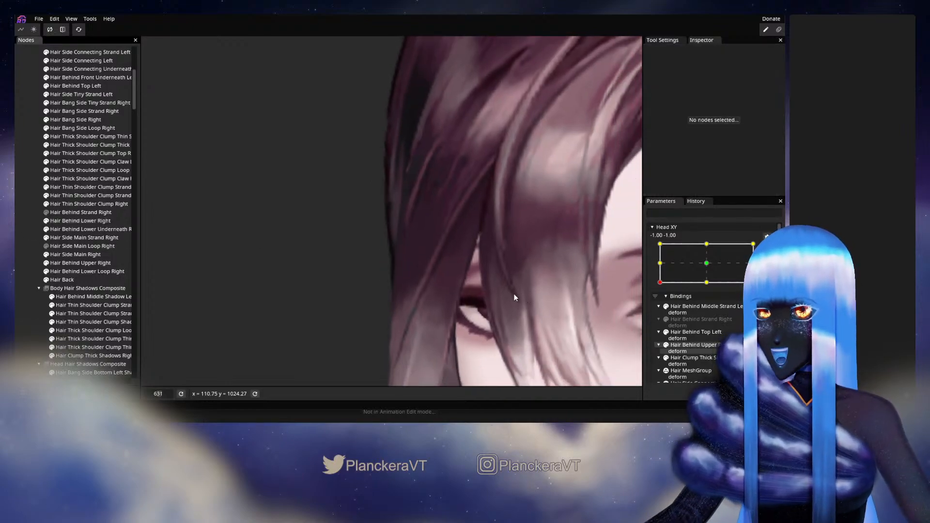
Adjust the vertices just above the lower tip of Hair Behind Lower Right at the -1, -1 keypoint.
scroll(417, 264, up, 2)
scroll(414, 272, up, 1)
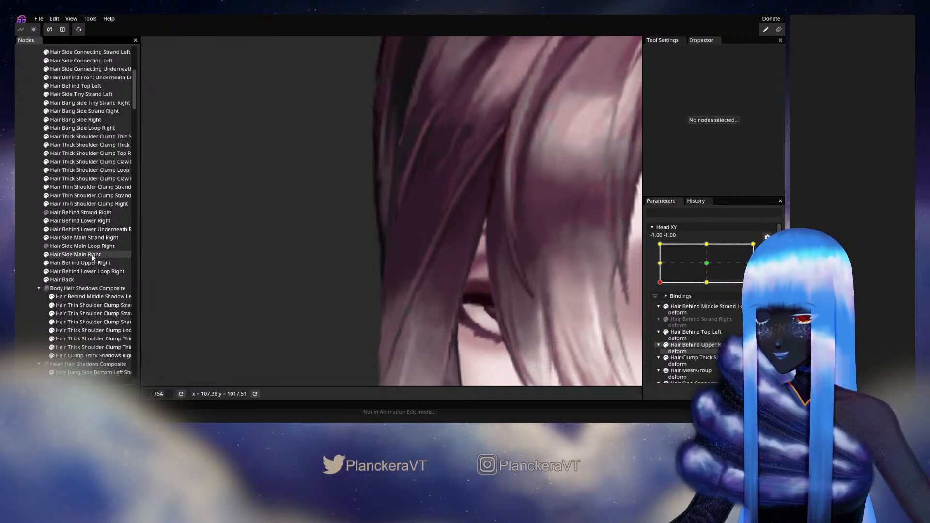
click(77, 221)
scroll(378, 256, up, 3)
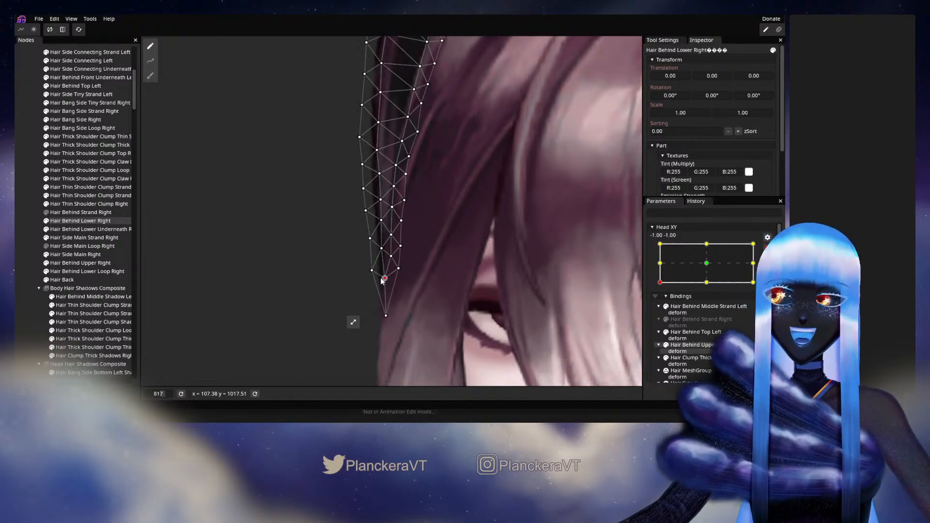
click(301, 283)
scroll(416, 267, down, 3)
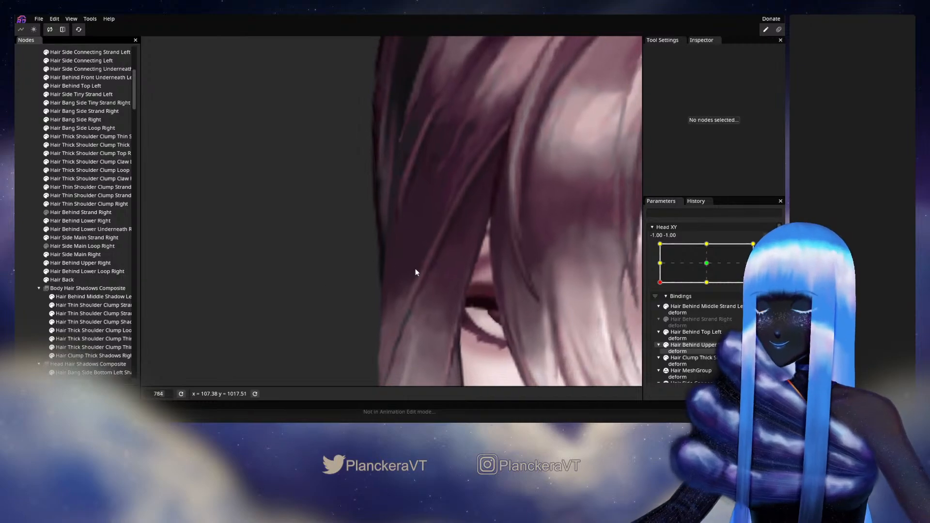
View the full head outside keypoint editing and check the hair silhouette with Head XY moved around -1, -1.
scroll(417, 265, down, 5)
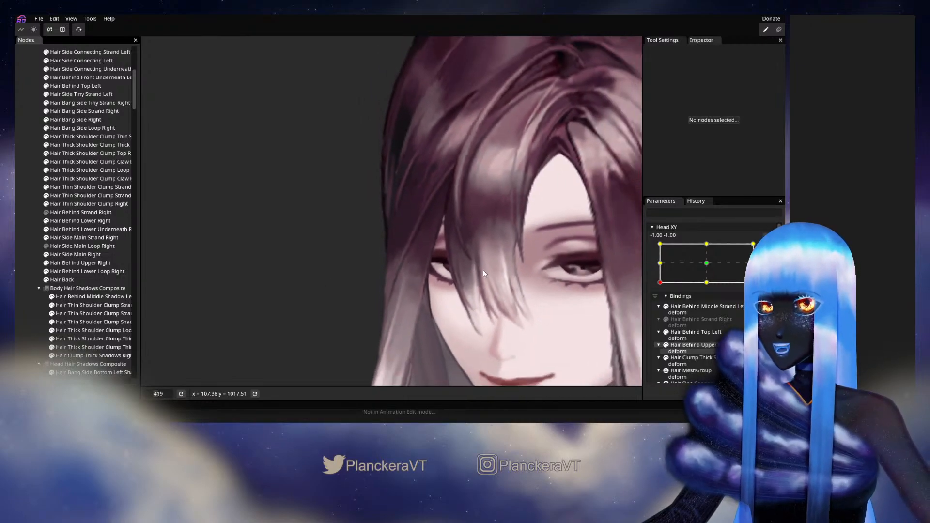
scroll(491, 273, down, 5)
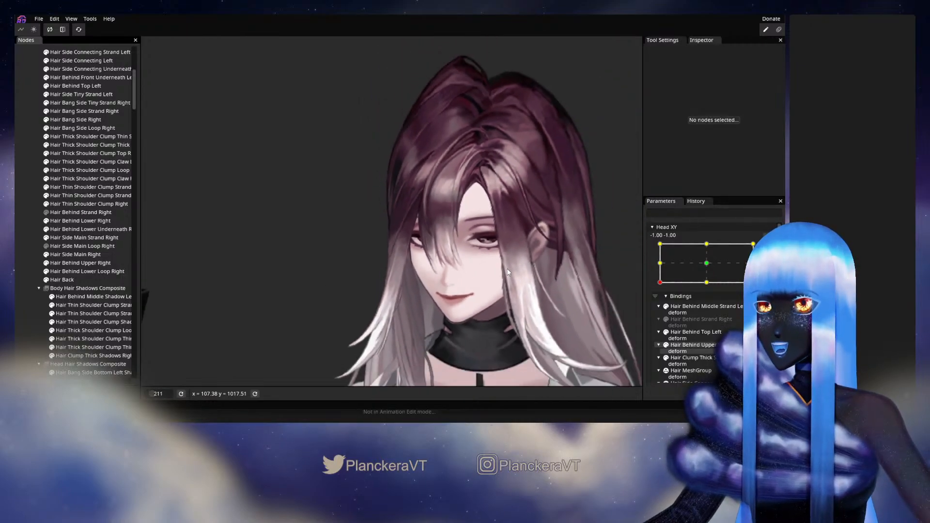
drag(583, 274, 549, 270)
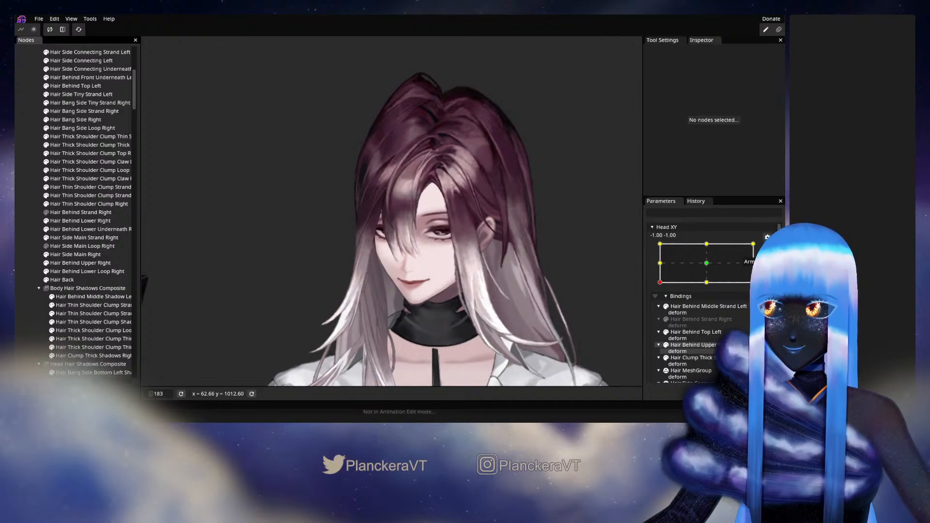
click(770, 252)
mouse_move(661, 306)
mouse_down()
mouse_move(660, 291)
mouse_move(659, 306)
mouse_up()
Return to the -1, -1 keypoint and reshape the lower tip of Hair Behind Lower Right with the Circle Brush at size 25.
scroll(319, 271, up, 5)
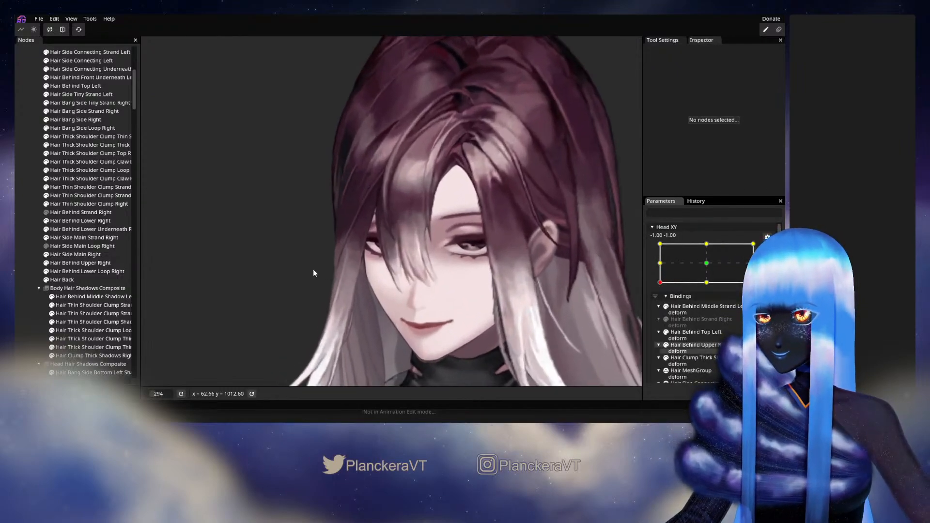
scroll(314, 273, up, 4)
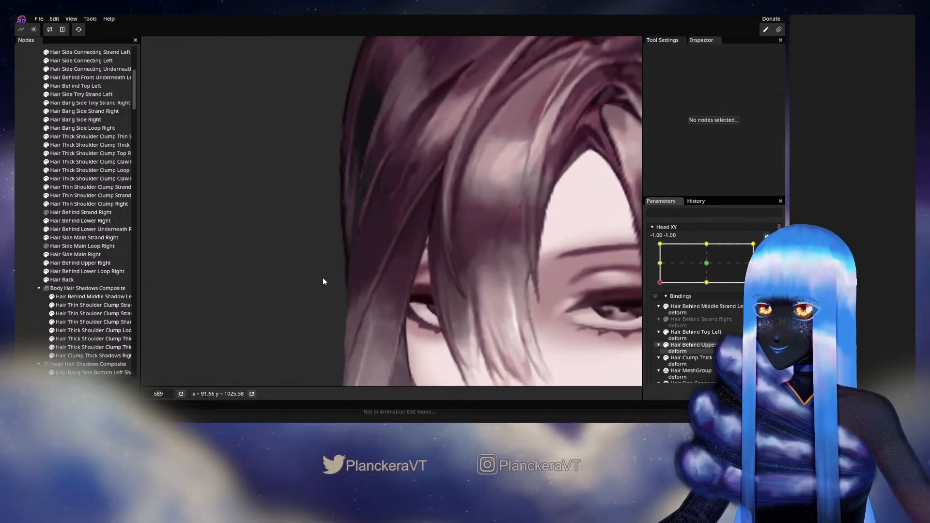
click(122, 222)
scroll(234, 233, up, 1)
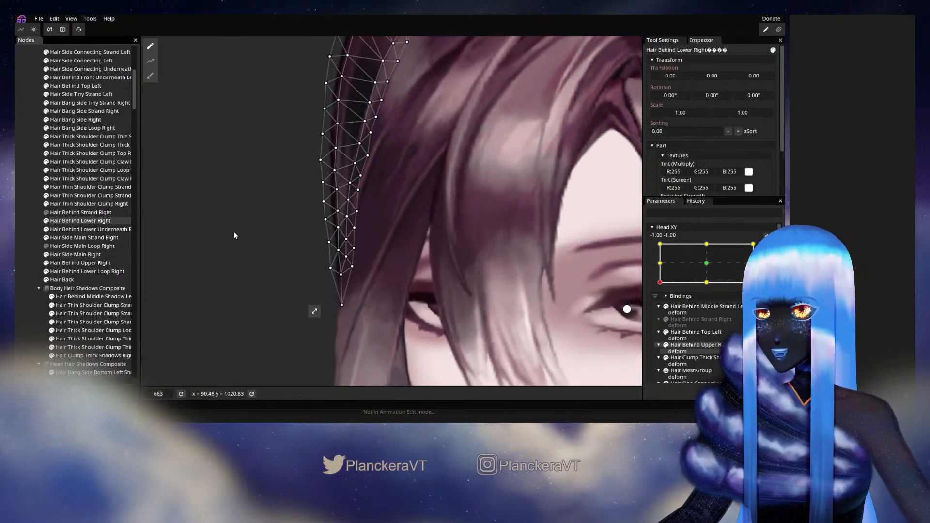
click(150, 76)
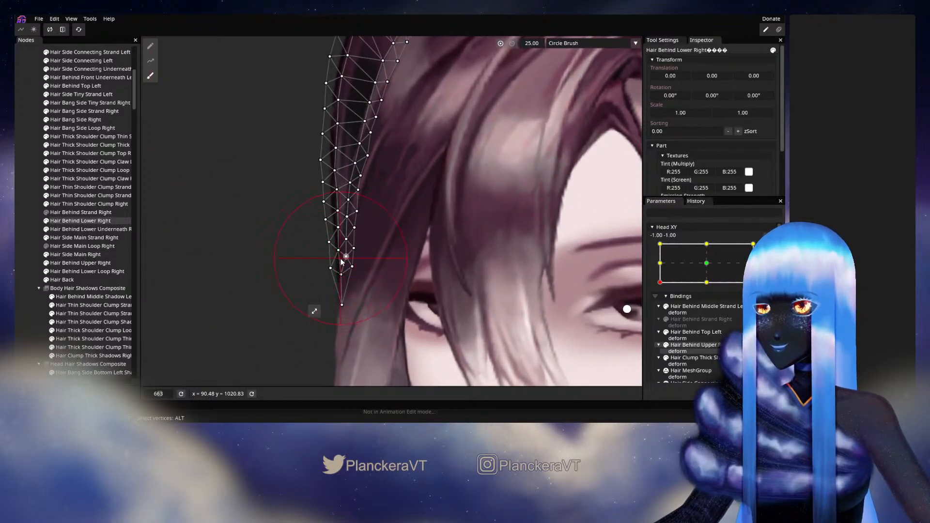
mouse_move(341, 269)
mouse_down()
mouse_move(342, 279)
mouse_move(338, 240)
mouse_move(344, 298)
mouse_up()
click(21, 237)
Leave keypoint editing and inspect the outer hair silhouette while moving Head XY between -1, -1 and -1, 0.
scroll(444, 311, down, 5)
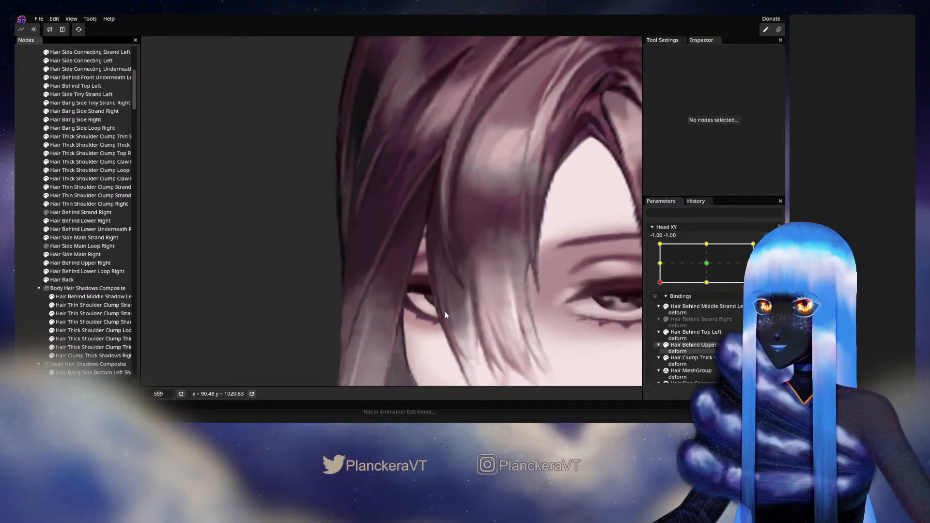
scroll(481, 292, down, 6)
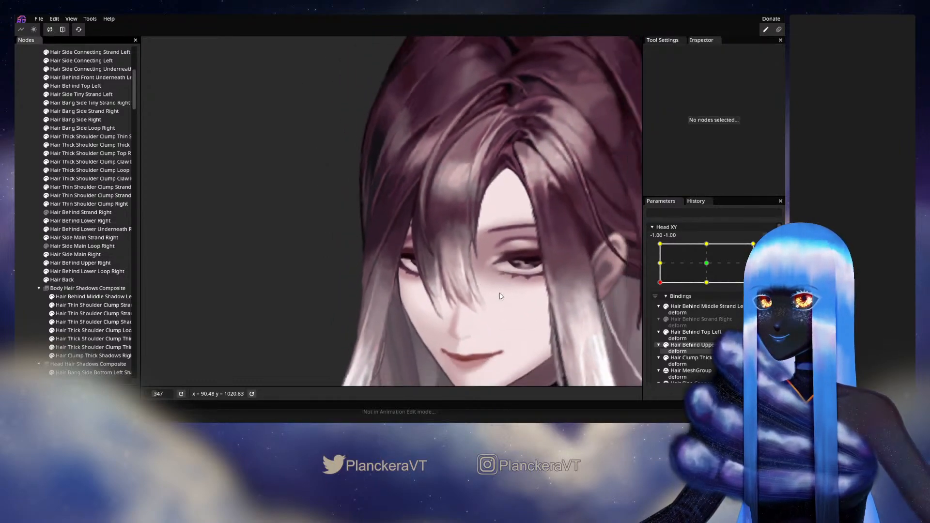
scroll(512, 282, down, 2)
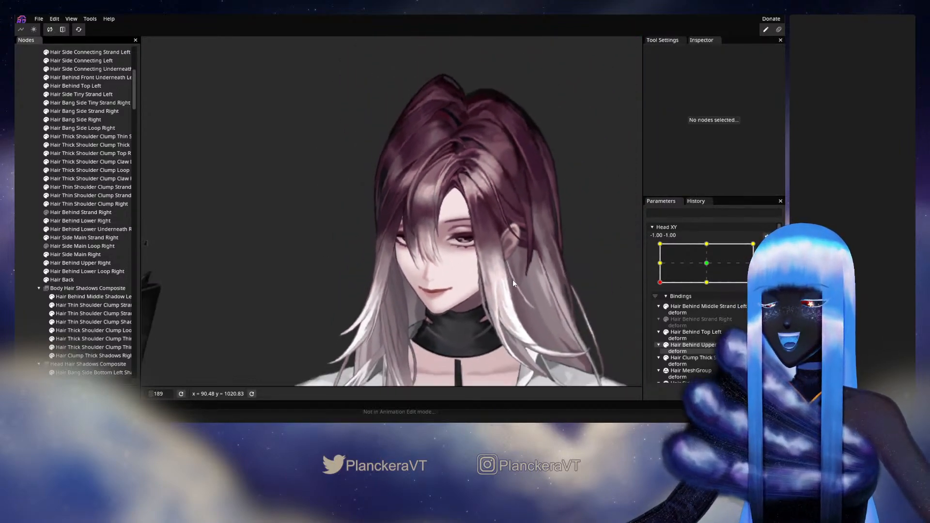
click(768, 270)
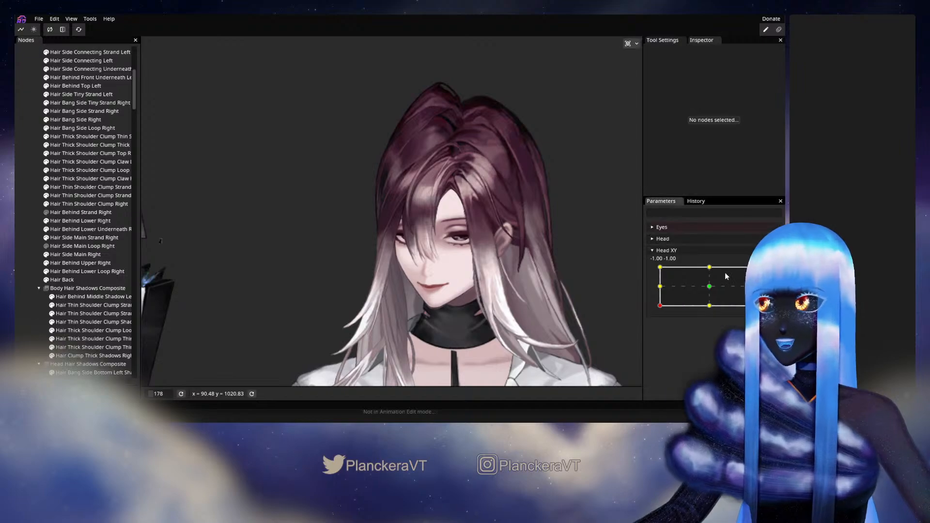
drag(661, 305, 659, 290)
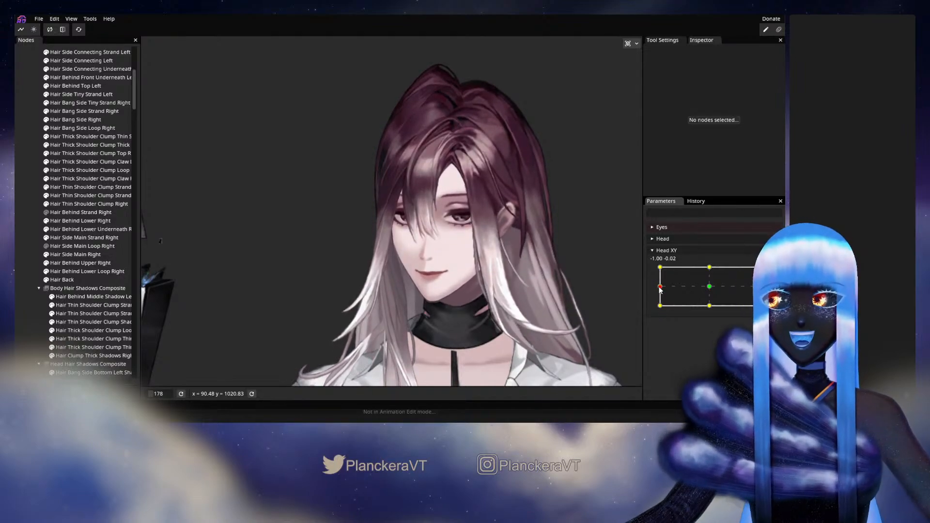
mouse_move(659, 289)
mouse_down()
mouse_move(658, 310)
mouse_move(710, 308)
mouse_move(660, 307)
mouse_up()
scroll(411, 238, up, 5)
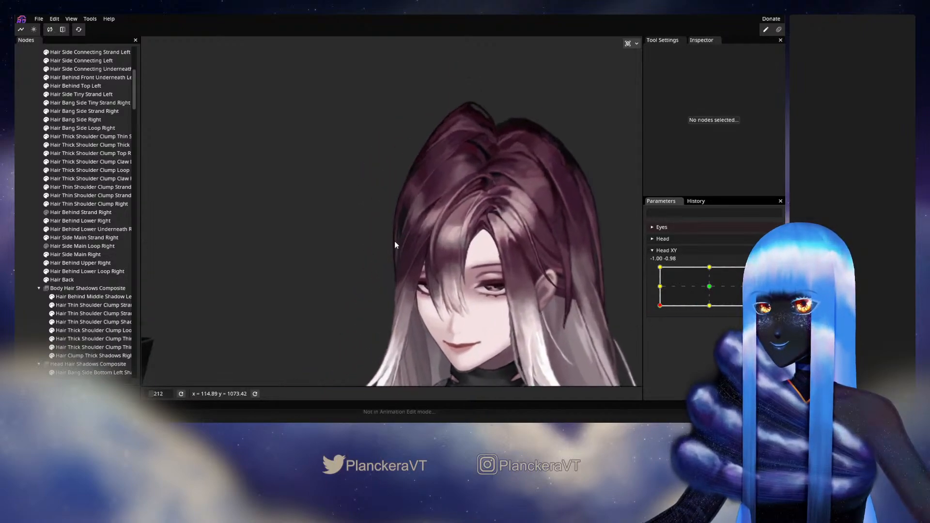
scroll(428, 263, up, 2)
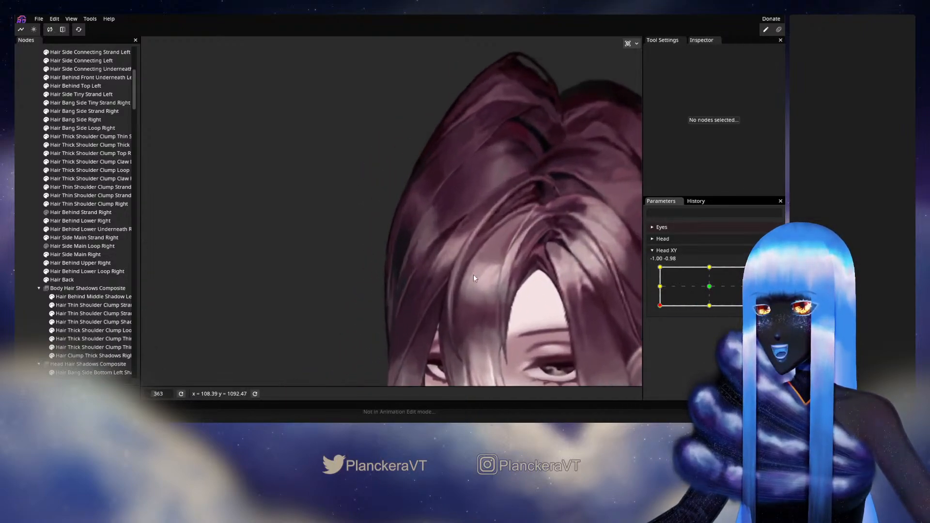
Reopen the Head XY -1, -1 keypoint and nudge the middle outer edge of Hair Behind Lower Right with the size 25 Circle Brush.
scroll(364, 250, up, 3)
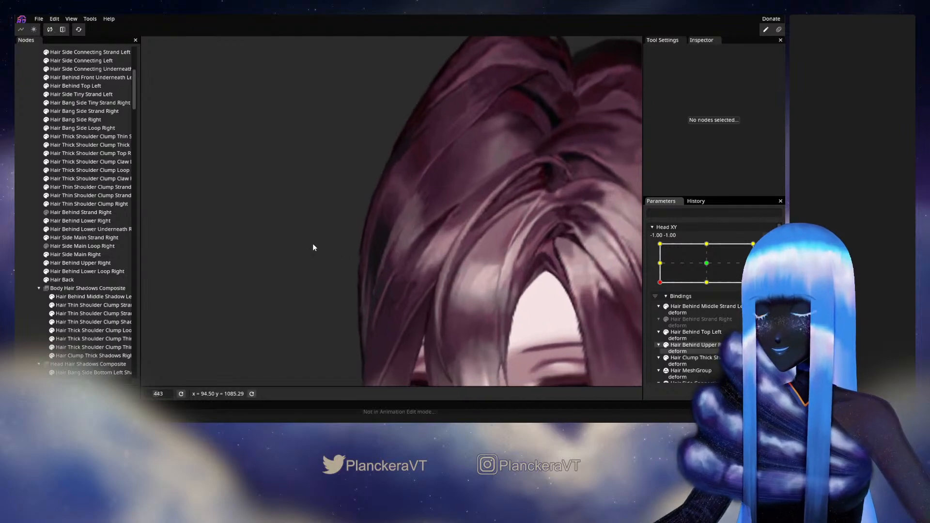
click(82, 220)
scroll(265, 229, up, 2)
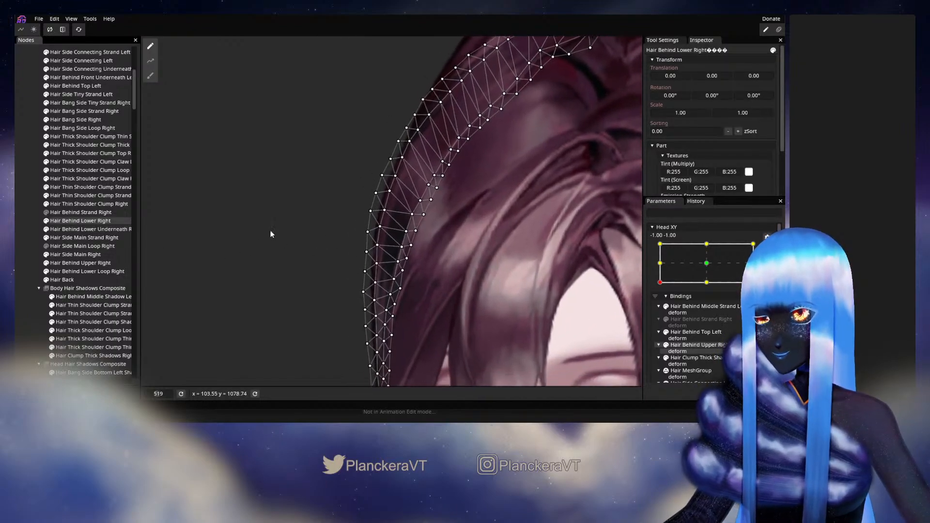
scroll(207, 234, up, 1)
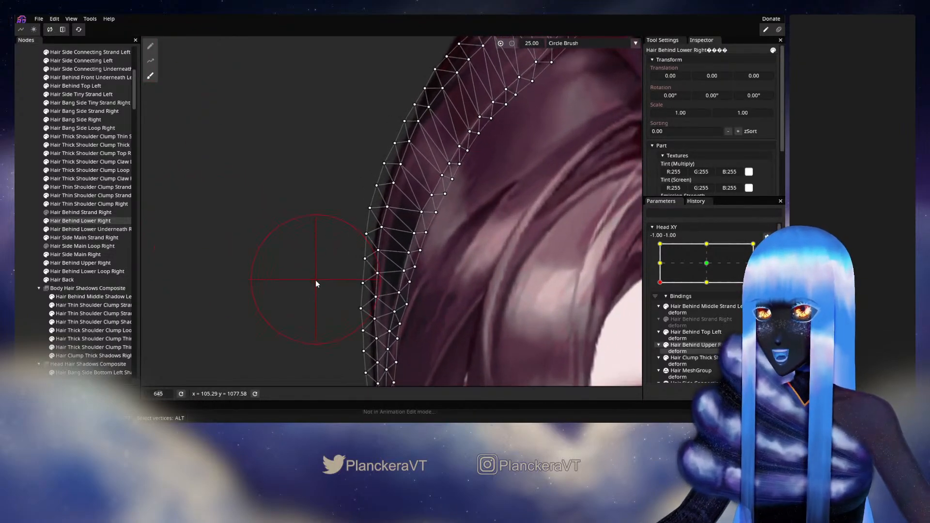
drag(338, 286, 336, 282)
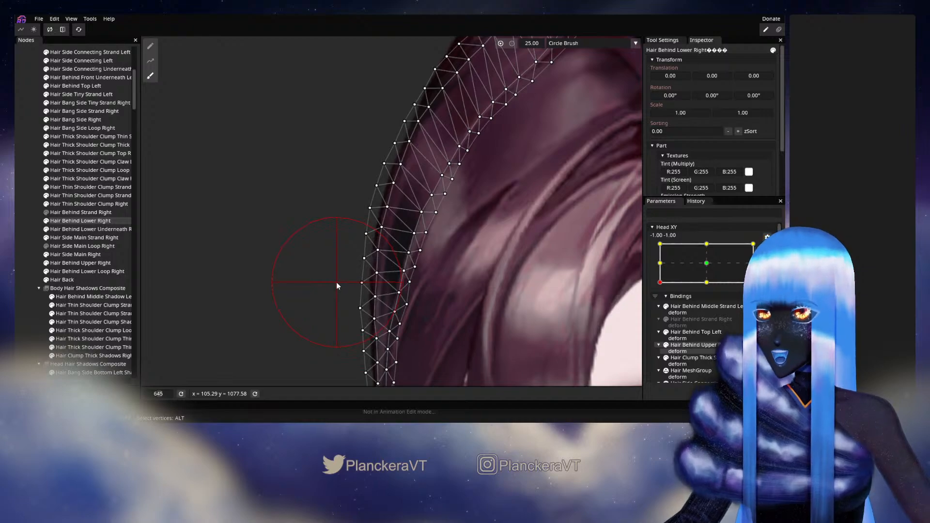
drag(371, 135, 372, 134)
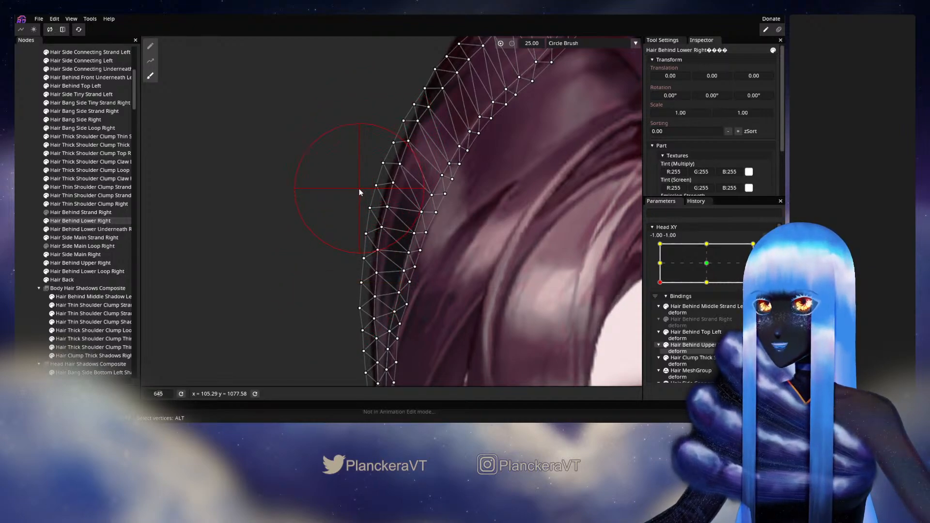
Smooth the upper outer edge and lower end of Hair Behind Lower Right with the Circle Brush, and deselect the part.
drag(358, 189, 328, 291)
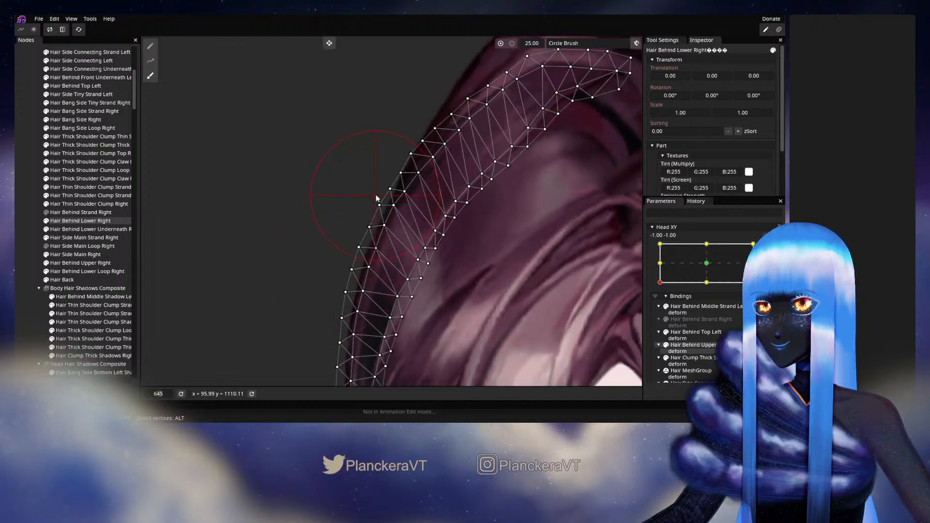
drag(385, 174, 383, 173)
drag(330, 296, 358, 61)
mouse_move(431, 222)
mouse_down()
mouse_move(417, 232)
mouse_move(423, 255)
mouse_up()
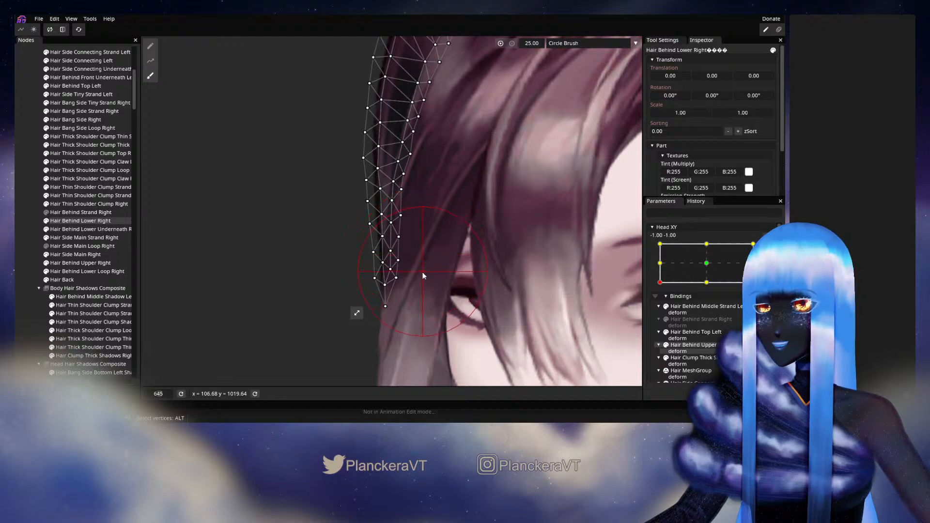
click(25, 250)
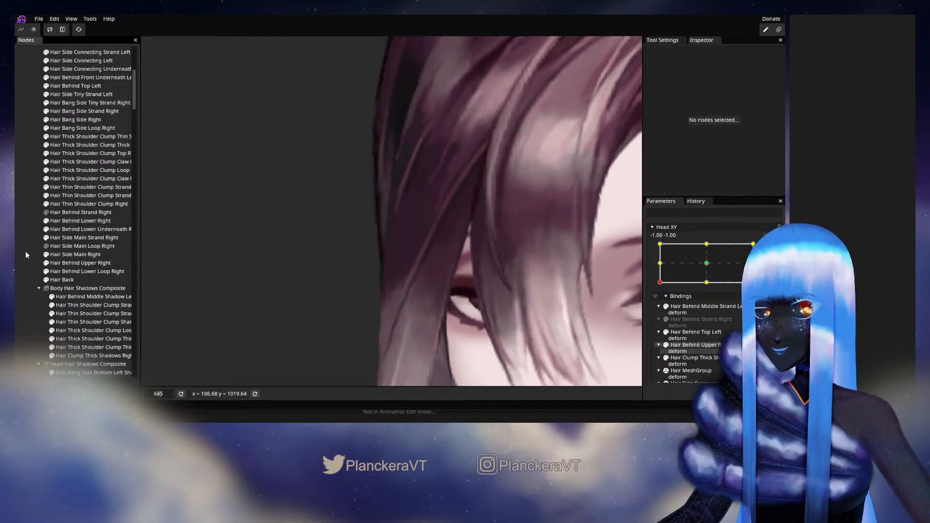
scroll(504, 287, down, 1)
scroll(318, 295, down, 1)
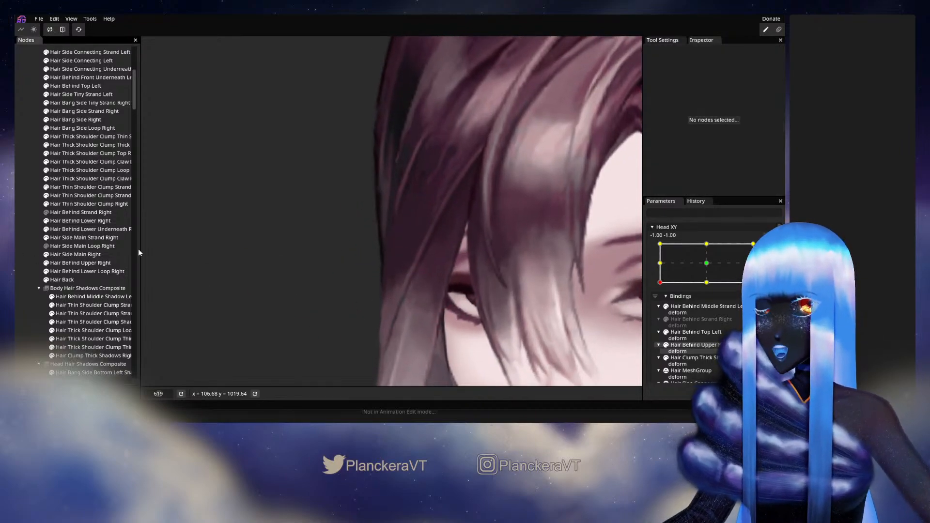
Fine-tune individual mesh vertices near the lower end of Hair Behind Lower Right, checking the edge without the mesh between adjustments.
click(80, 220)
scroll(330, 274, up, 2)
click(382, 273)
drag(381, 274, 379, 275)
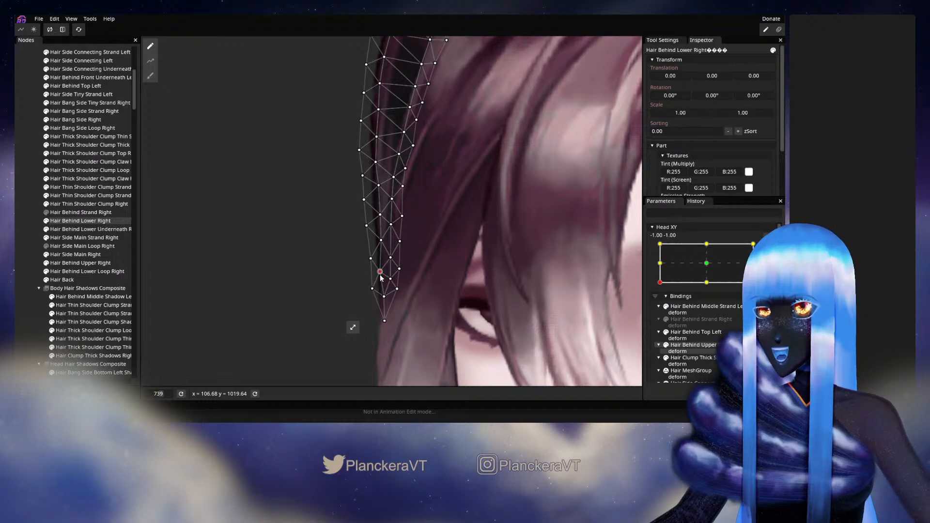
click(381, 241)
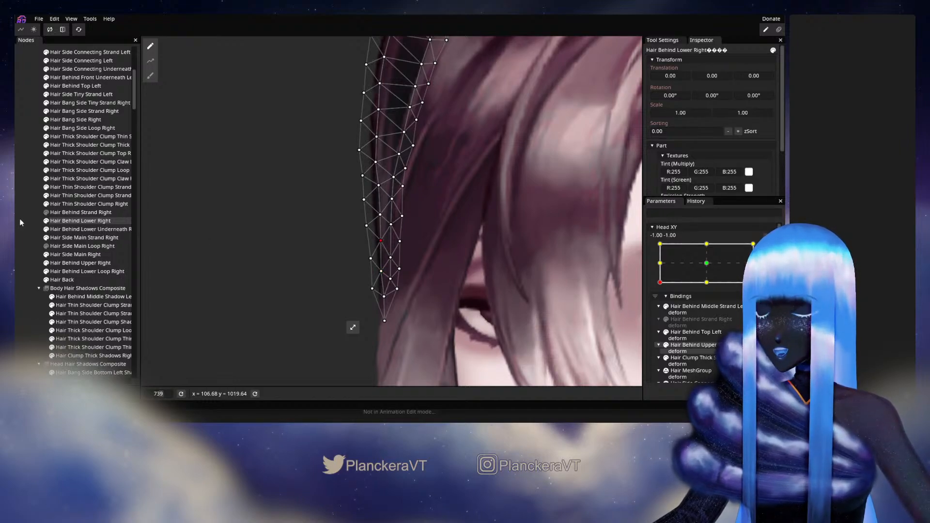
click(302, 261)
scroll(301, 261, down, 1)
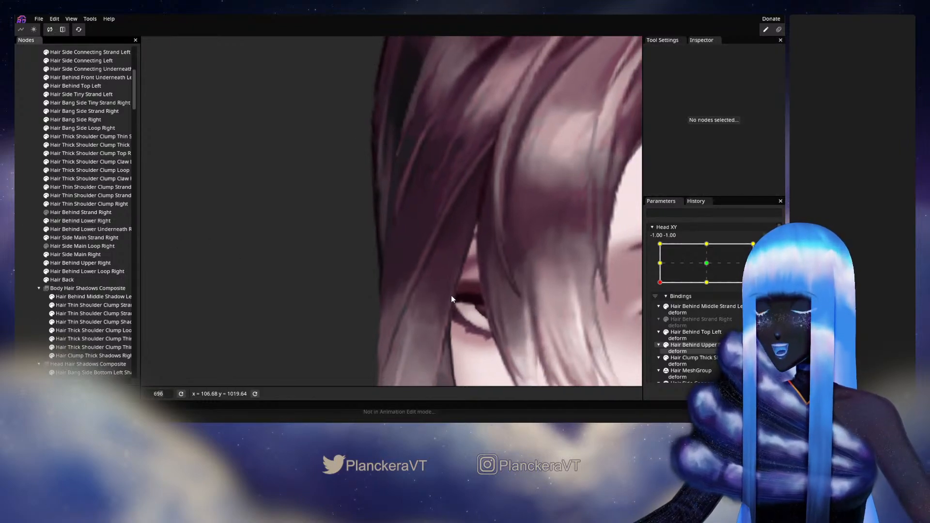
click(80, 221)
scroll(367, 288, up, 2)
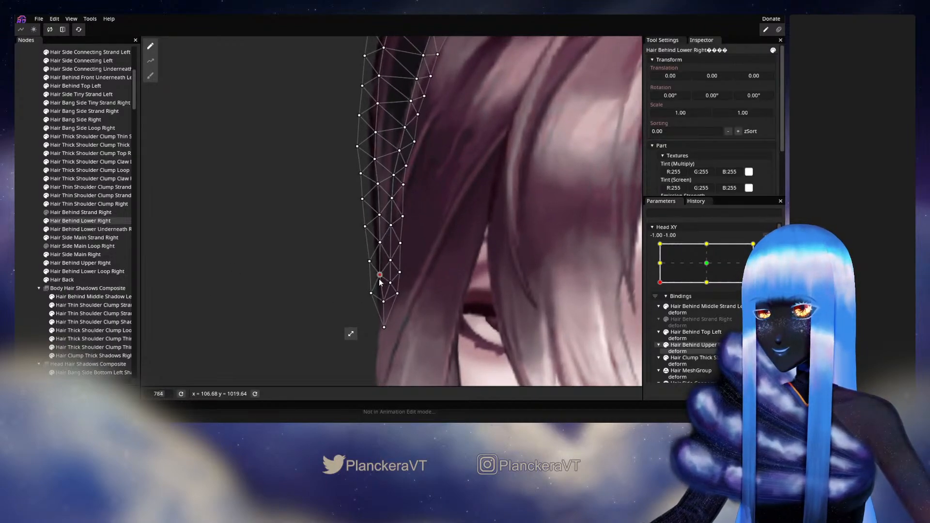
click(20, 215)
Leave keypoint editing and inspect the outer hair silhouette while moving Head XY up from -1, -1 and back.
scroll(462, 278, down, 6)
scroll(476, 274, down, 8)
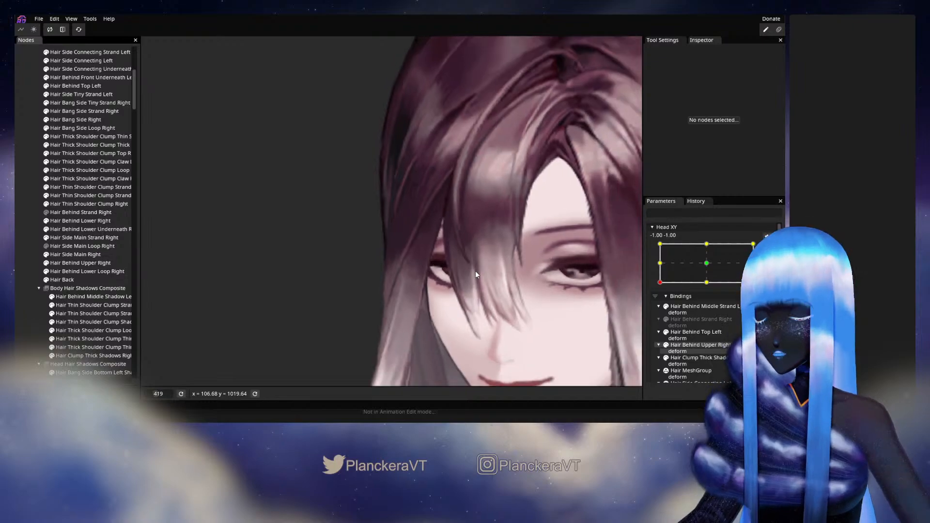
scroll(475, 282, down, 5)
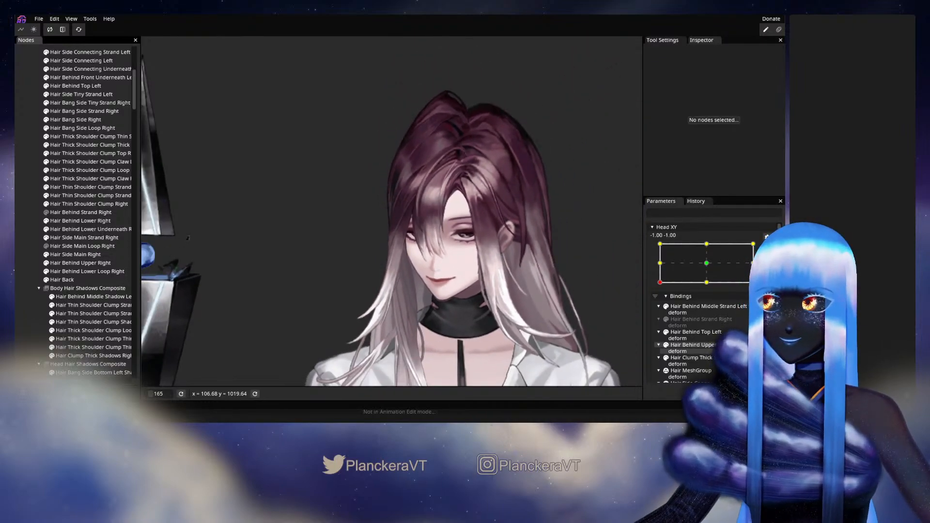
click(765, 236)
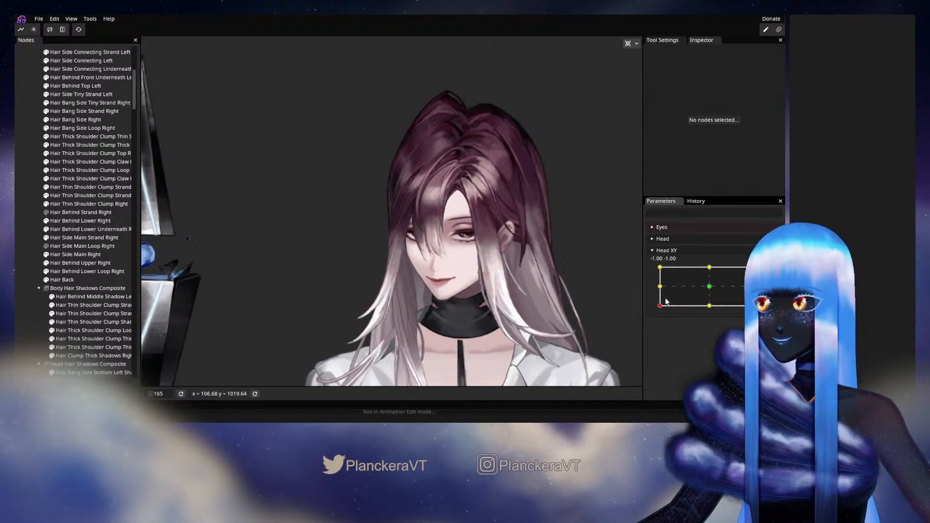
mouse_move(659, 307)
mouse_down()
mouse_move(660, 287)
mouse_move(649, 308)
mouse_up()
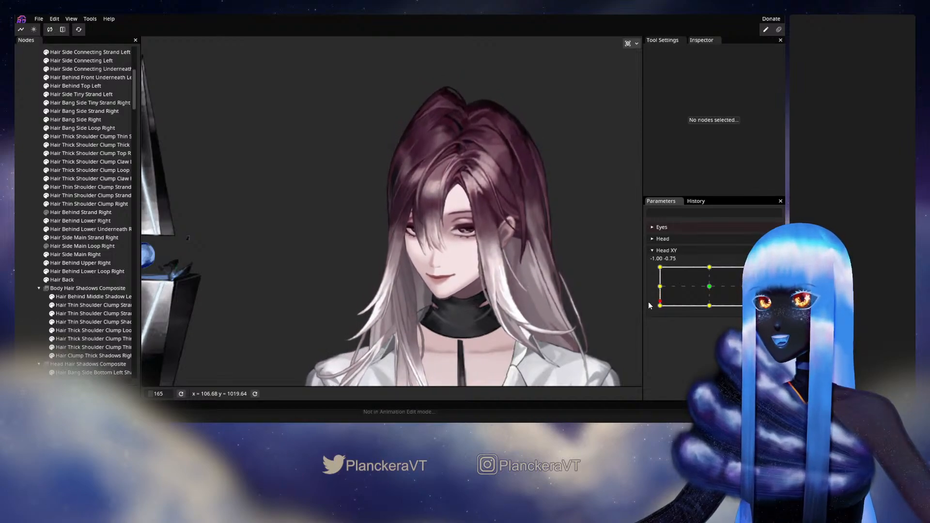
mouse_move(660, 306)
mouse_down()
mouse_move(711, 306)
mouse_move(664, 307)
mouse_move(660, 290)
mouse_move(661, 305)
mouse_up()
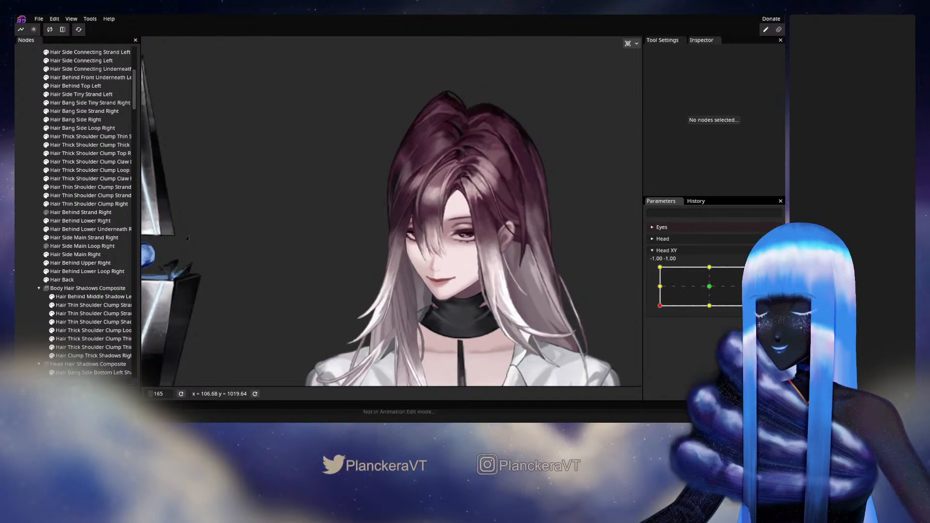
Reopen the Head XY -1, -1 keypoint and reposition single vertices along the inner edge of Hair Behind Lower Right, from its middle upward.
click(774, 277)
scroll(410, 269, up, 2)
scroll(409, 269, up, 5)
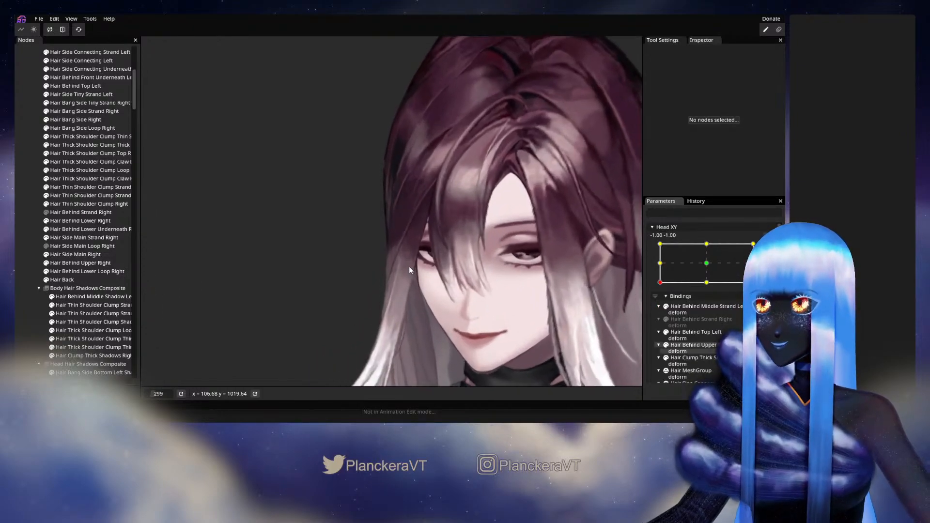
scroll(338, 280, up, 2)
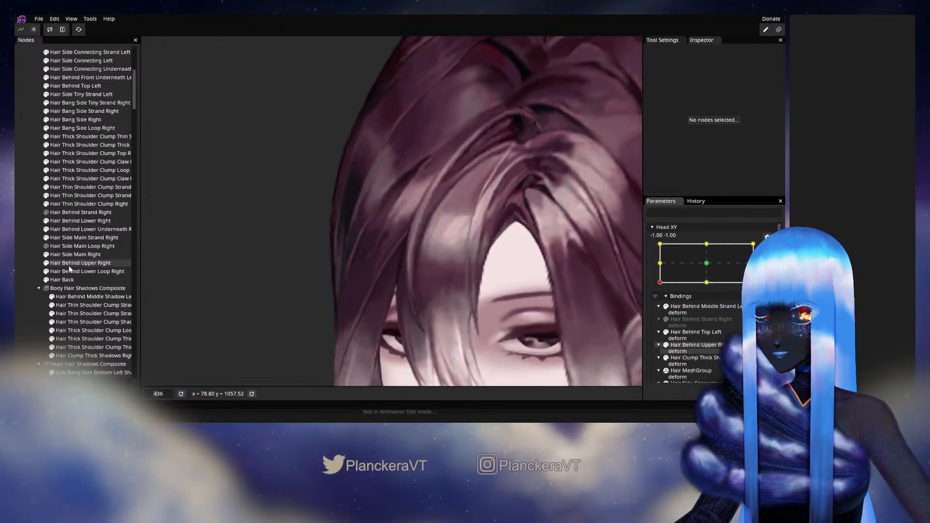
click(68, 221)
scroll(364, 271, up, 3)
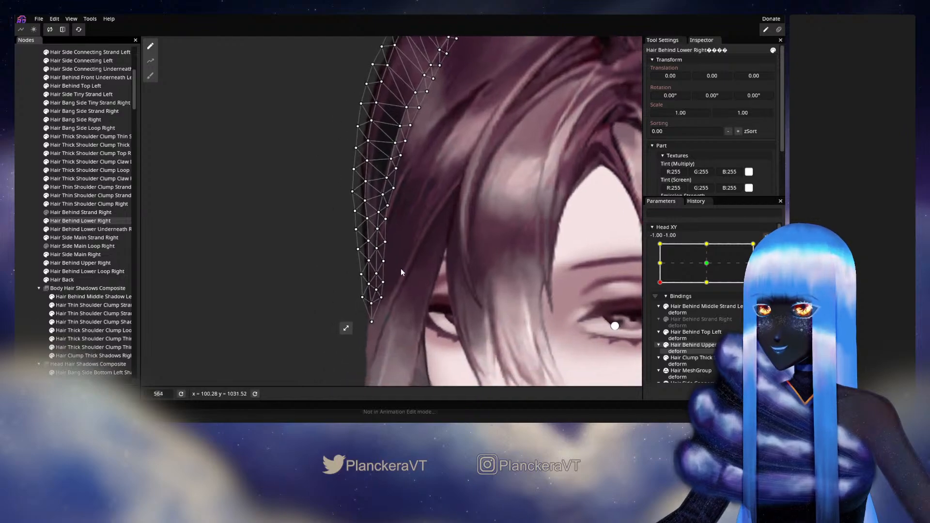
drag(391, 268, 388, 309)
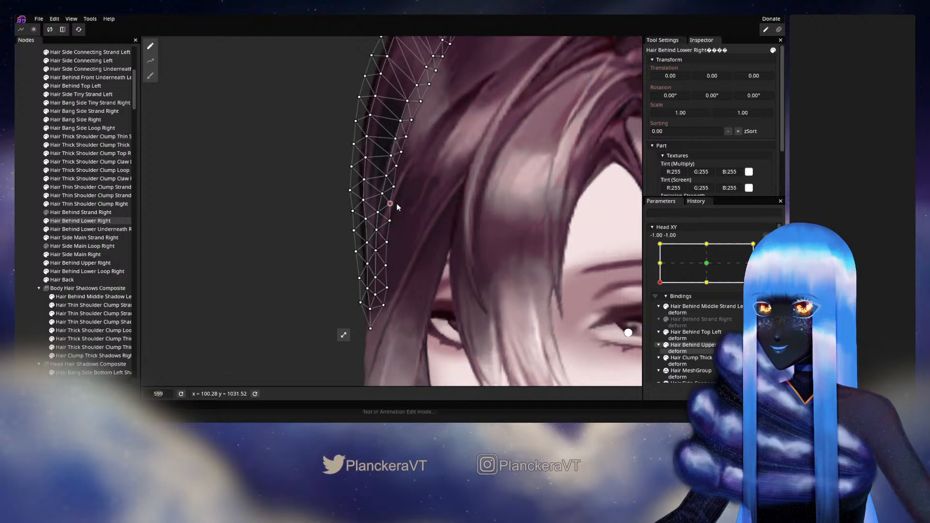
drag(394, 188, 398, 186)
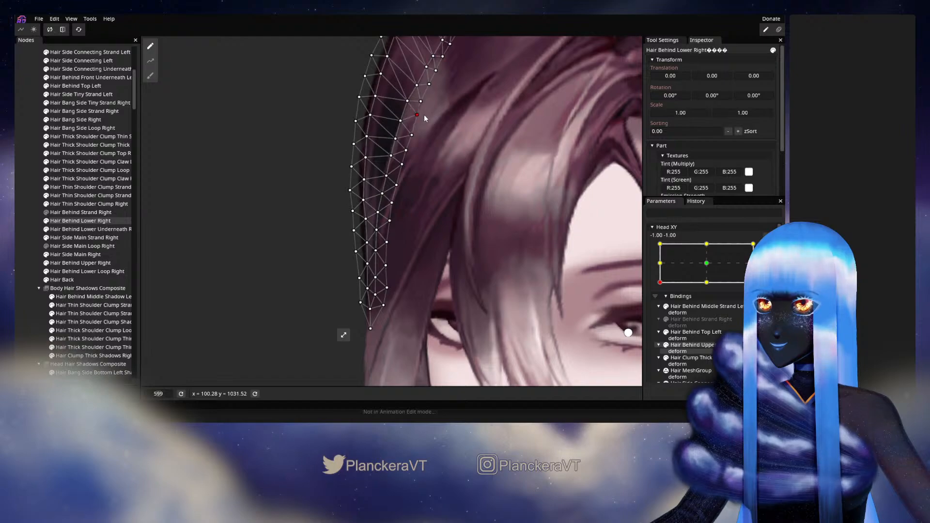
drag(424, 114, 411, 223)
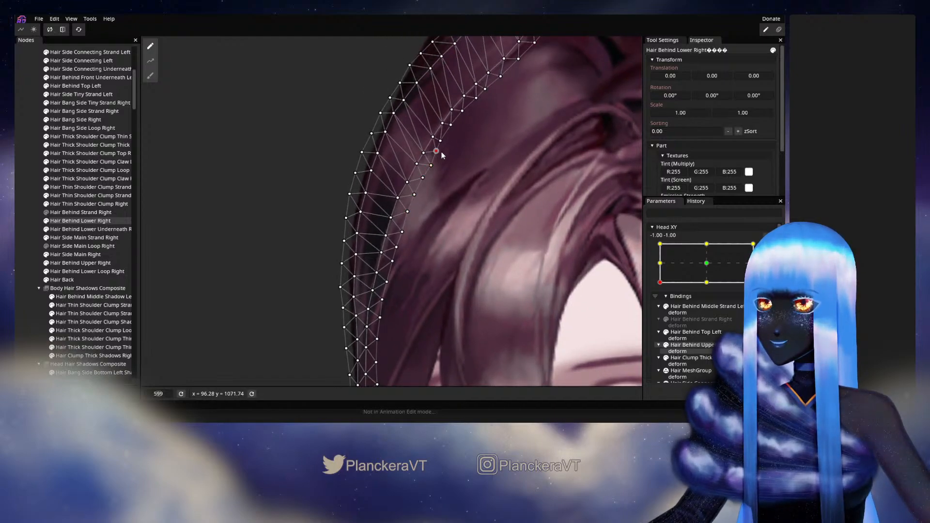
drag(453, 127, 462, 124)
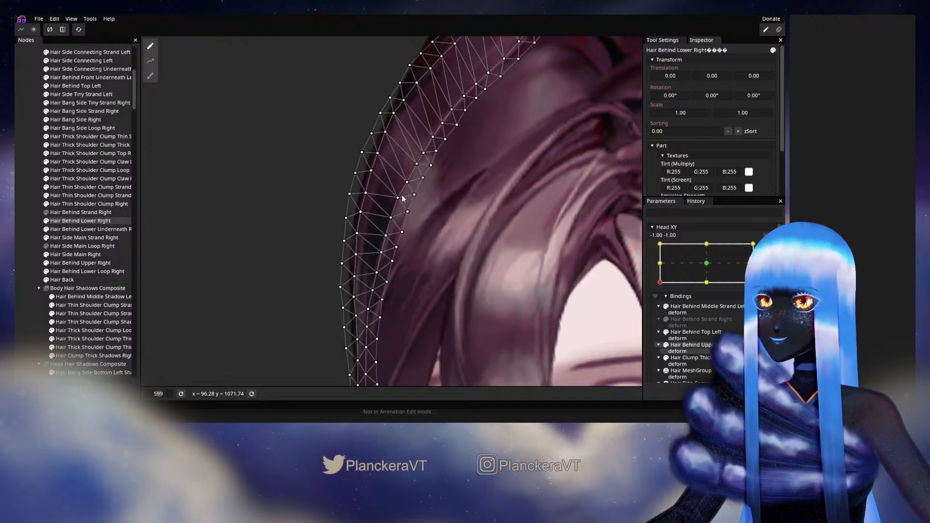
Nudge the middle section of Hair Behind Lower Right with the size 25 Circle Brush, and deselect the part.
click(150, 75)
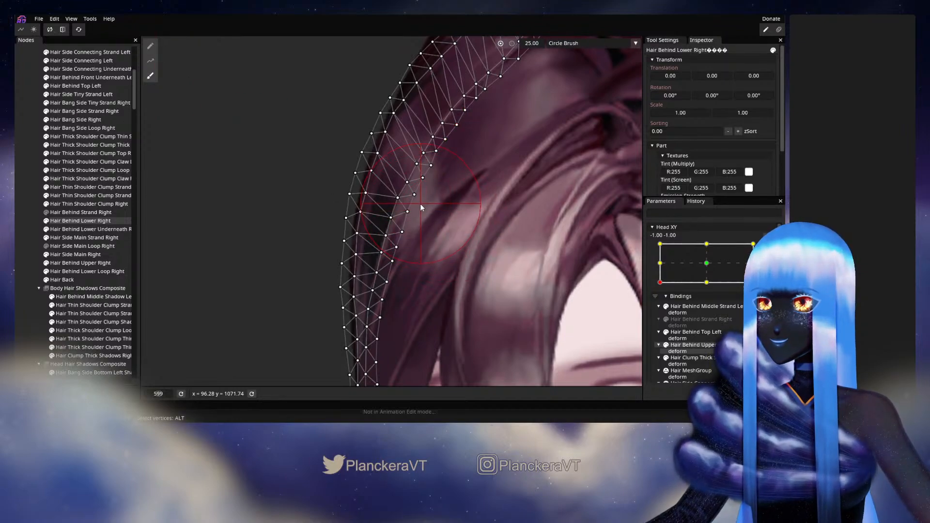
mouse_move(421, 219)
mouse_down()
mouse_move(415, 250)
mouse_move(424, 233)
mouse_up()
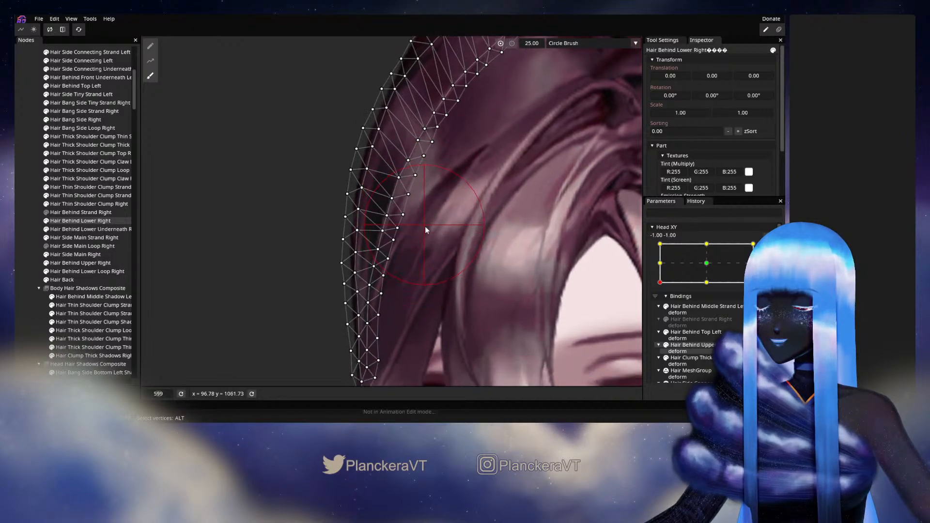
click(28, 229)
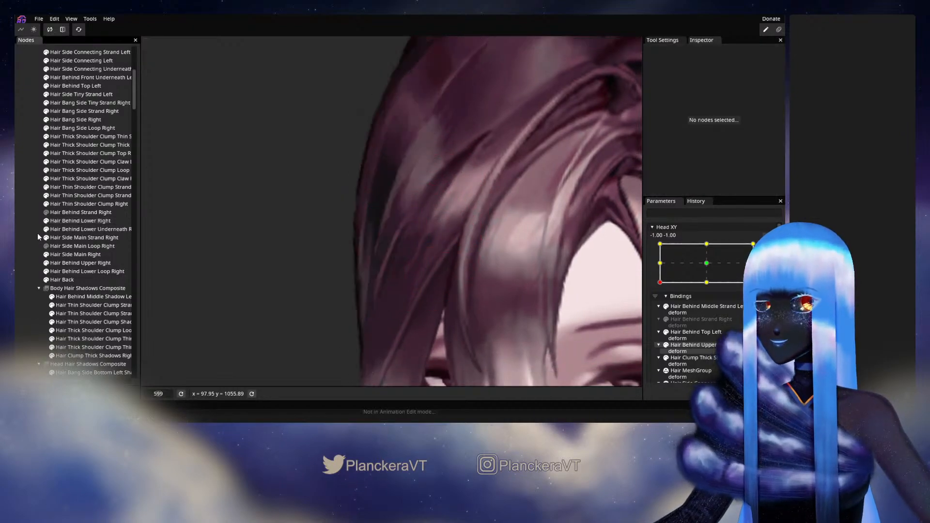
View the whole head outside keypoint editing and recheck the hair silhouette while moving Head XY around -1, -1.
scroll(490, 290, down, 6)
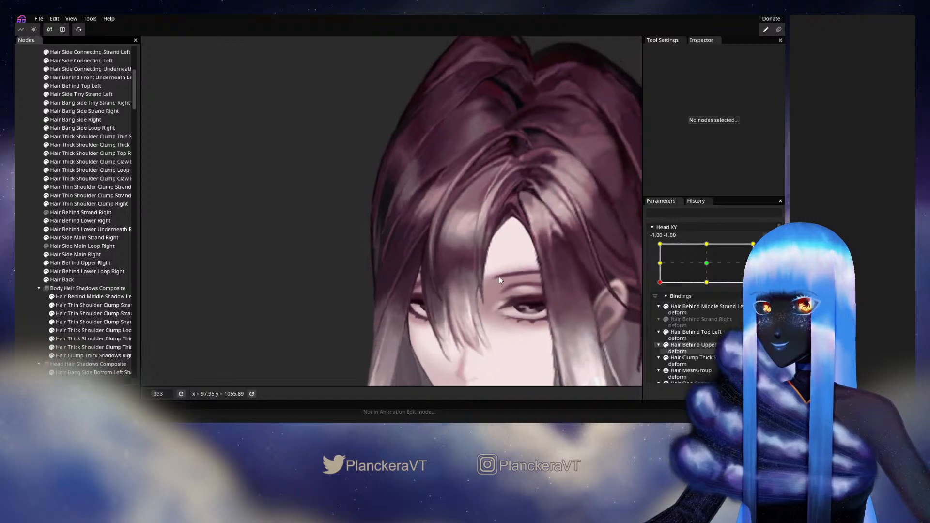
scroll(500, 280, down, 5)
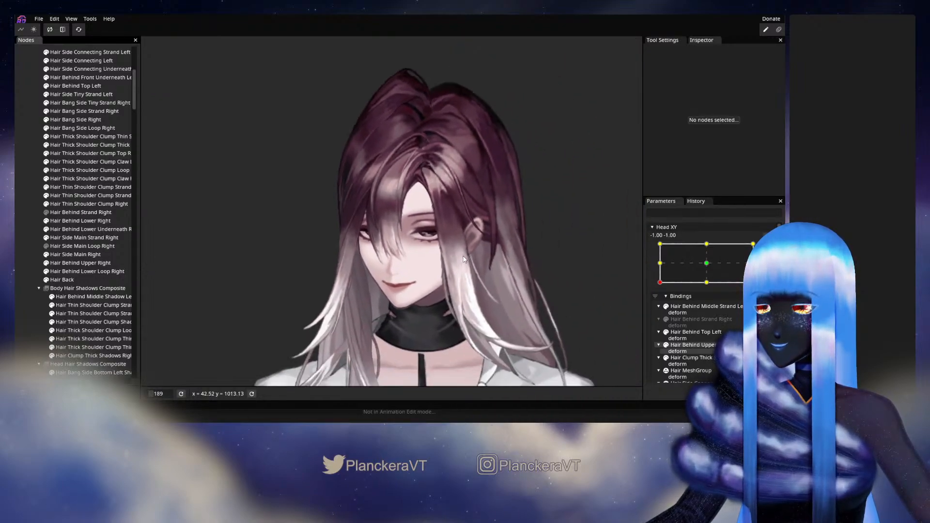
scroll(462, 258, down, 1)
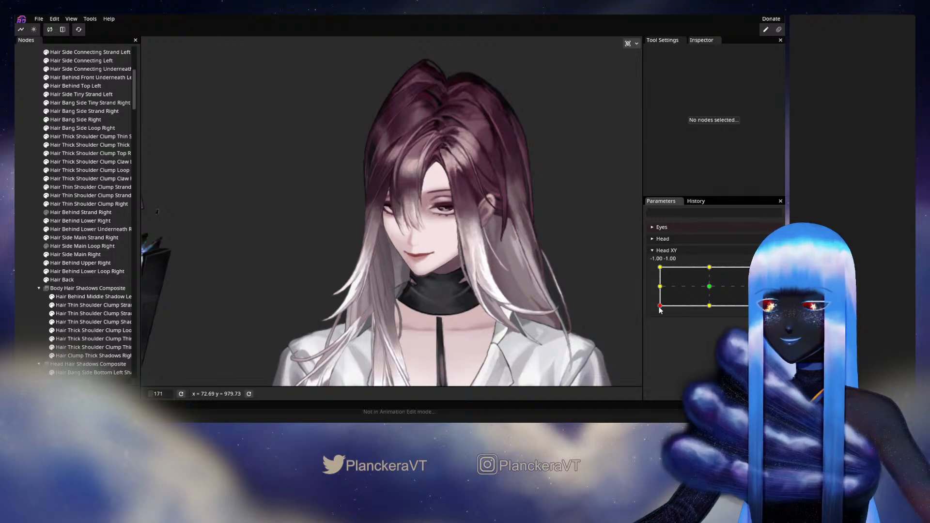
mouse_move(660, 306)
mouse_down()
mouse_move(658, 290)
mouse_move(658, 307)
mouse_up()
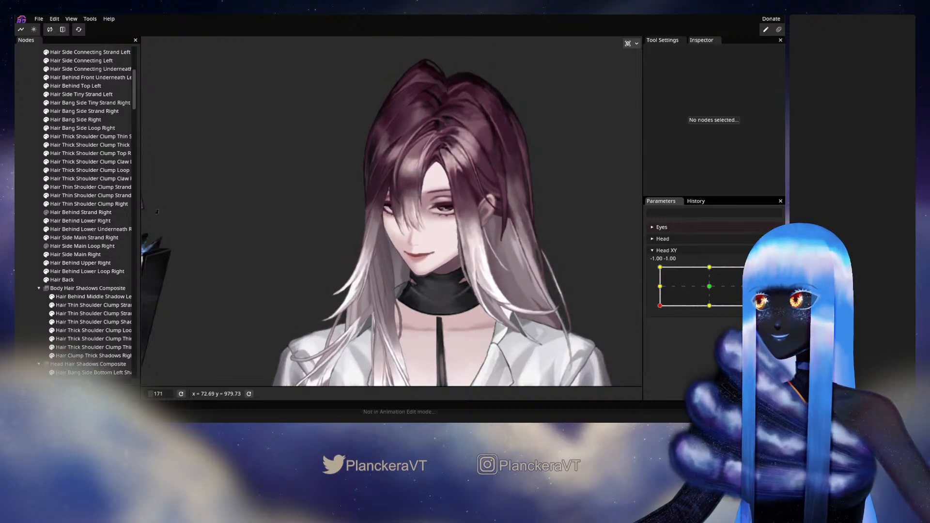
Reopen the Head XY -1, -1 keypoint and adjust single vertices on the upper outer curve of Hair Behind Lower Right.
click(770, 285)
scroll(380, 235, up, 2)
scroll(379, 231, up, 6)
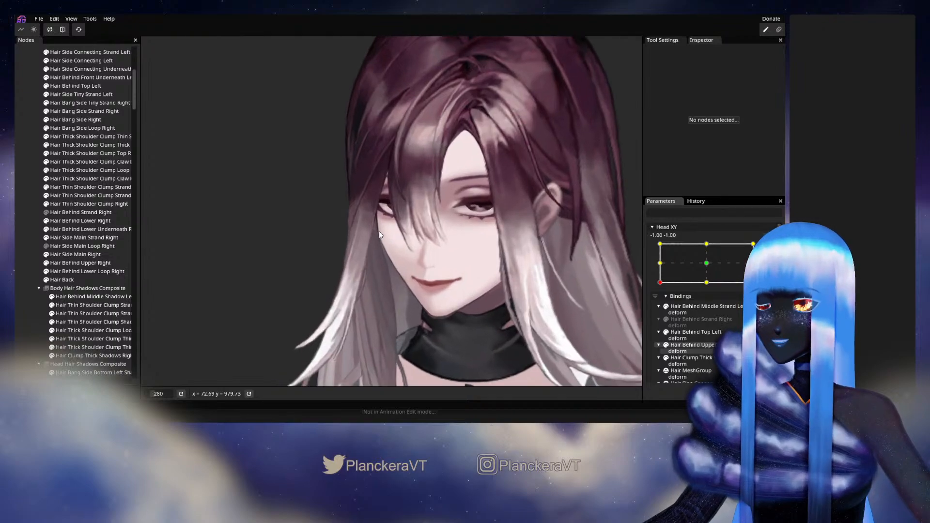
drag(345, 139, 359, 289)
scroll(359, 288, up, 5)
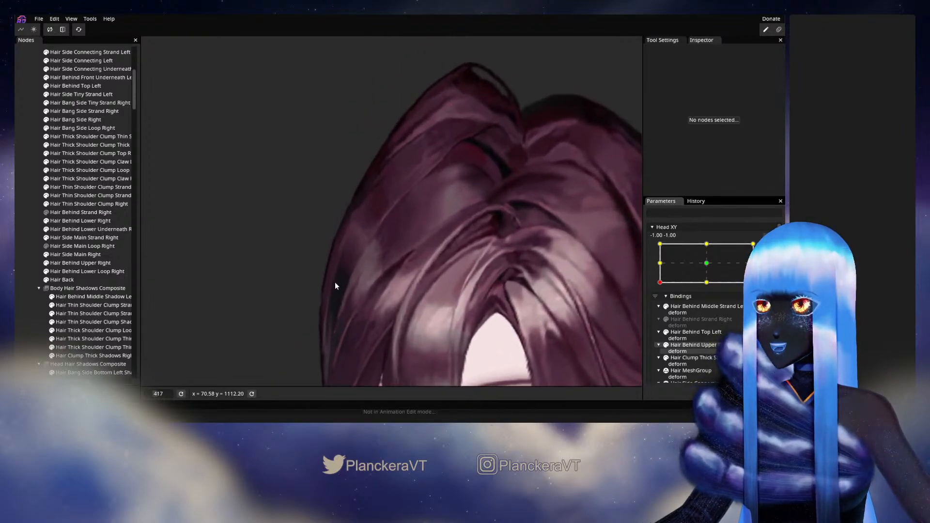
click(80, 220)
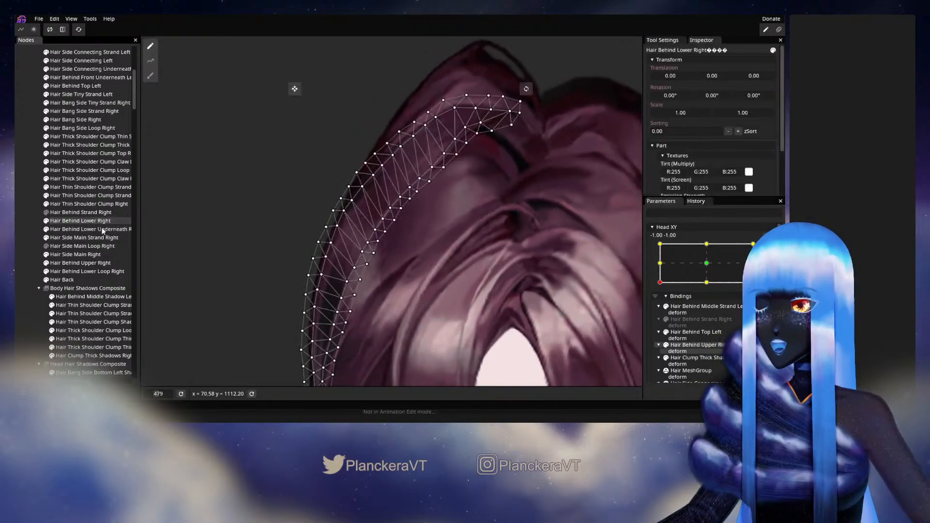
scroll(337, 221, up, 2)
drag(334, 213, 313, 271)
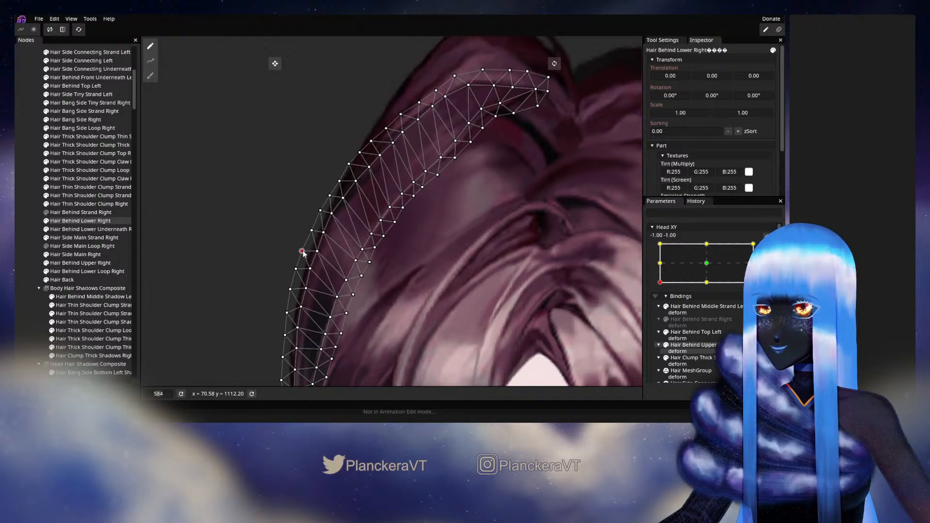
drag(318, 254, 358, 263)
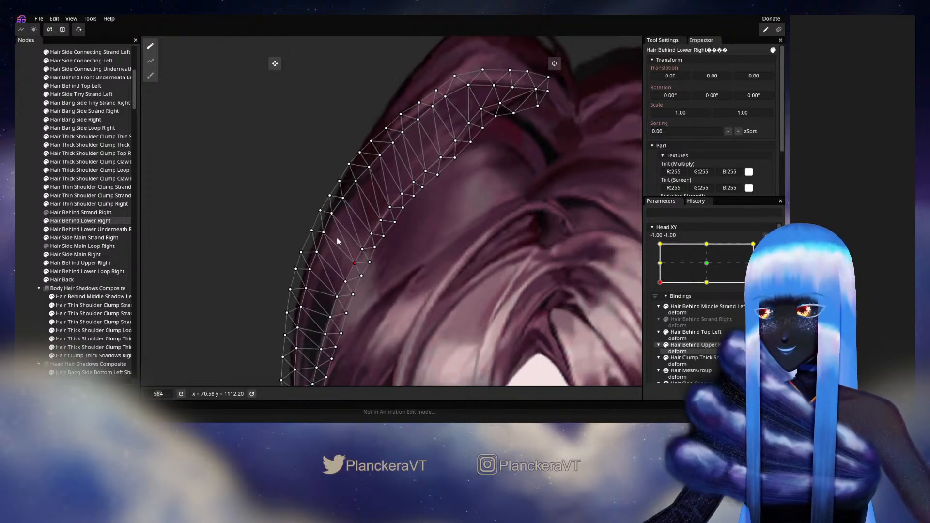
drag(324, 232, 348, 220)
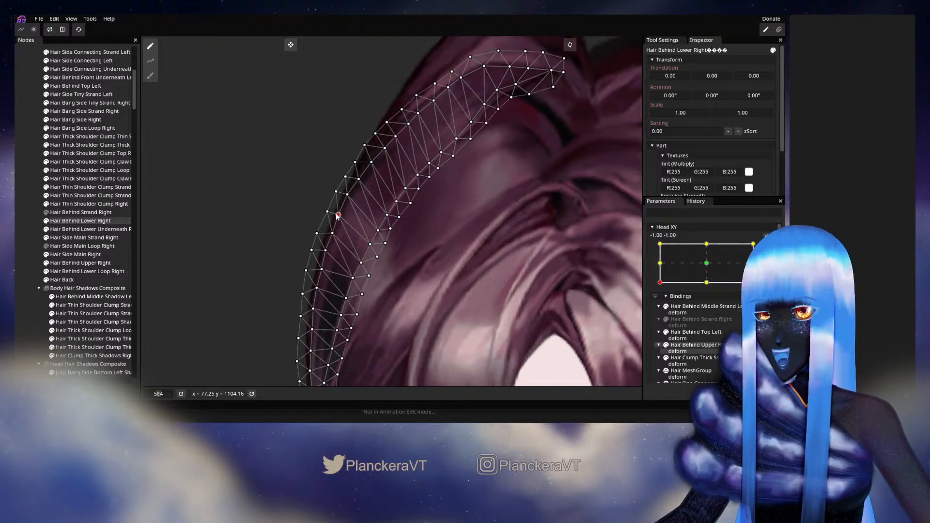
drag(327, 213, 320, 219)
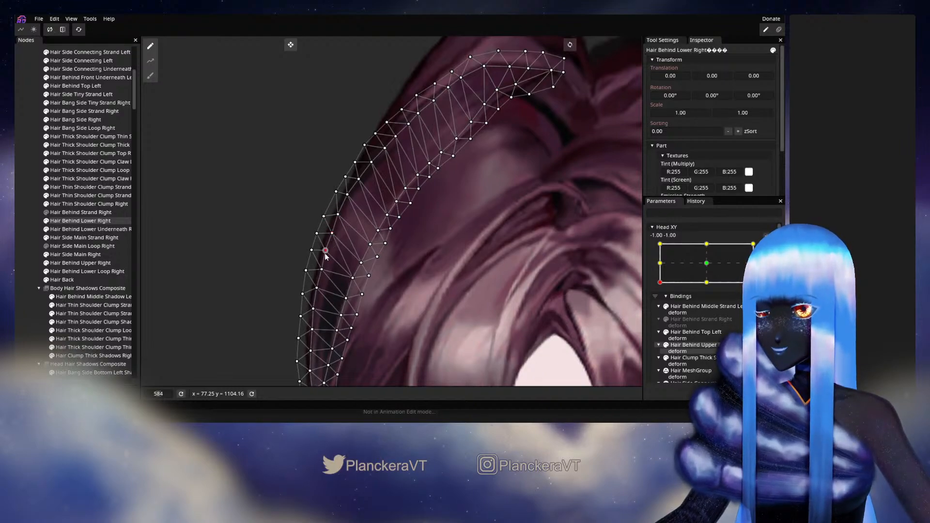
Adjust single vertices down the outer part of Hair Behind Lower Right's mesh, from its upper curve to its middle.
drag(312, 251, 383, 246)
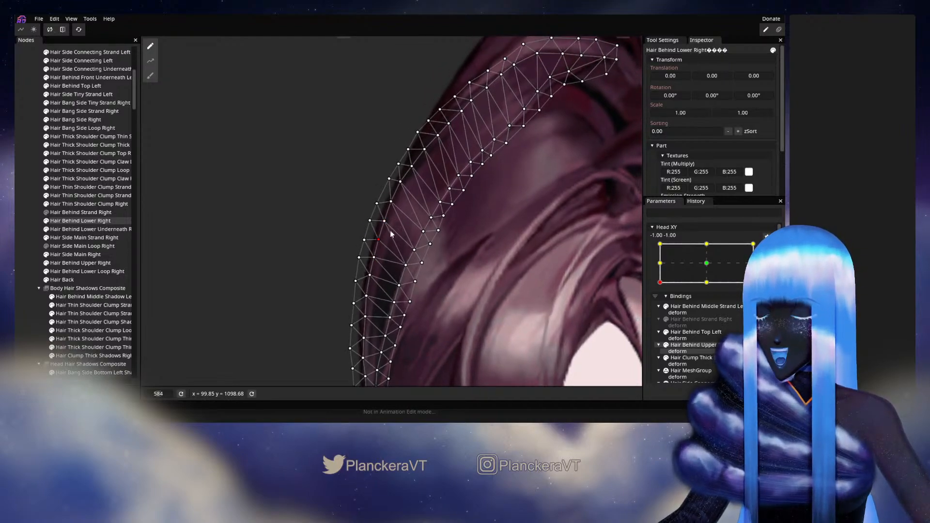
drag(393, 210, 393, 214)
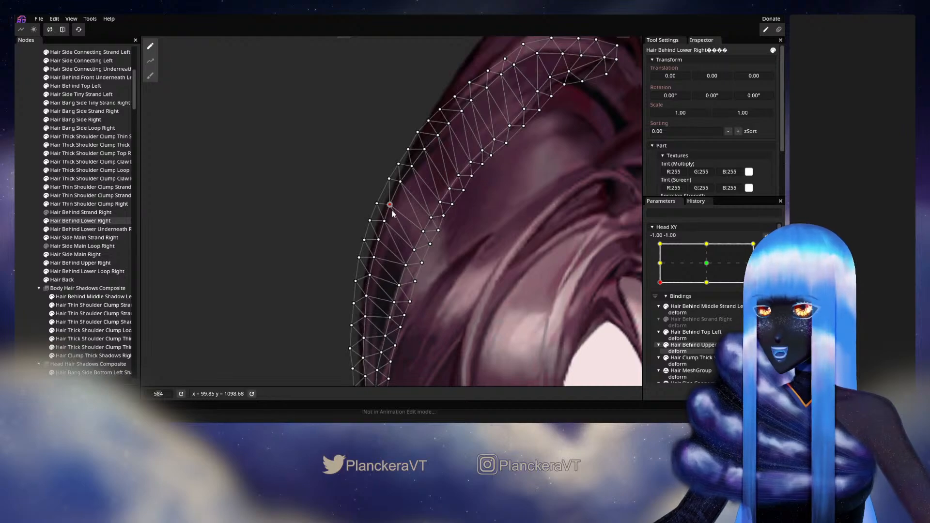
drag(394, 255, 388, 234)
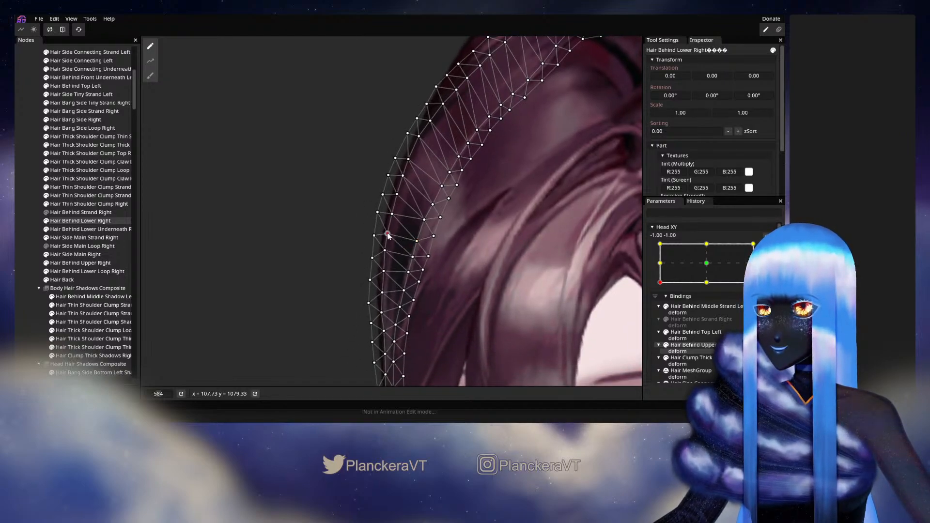
click(383, 271)
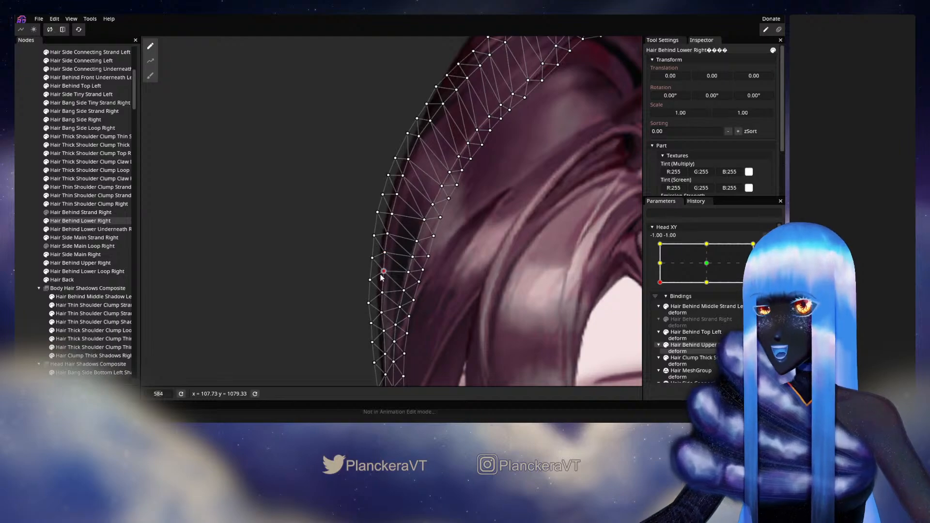
Reposition single vertices on the inner edge and outer curve of Hair Behind Lower Right's middle section, and deselect the part.
drag(381, 280, 426, 224)
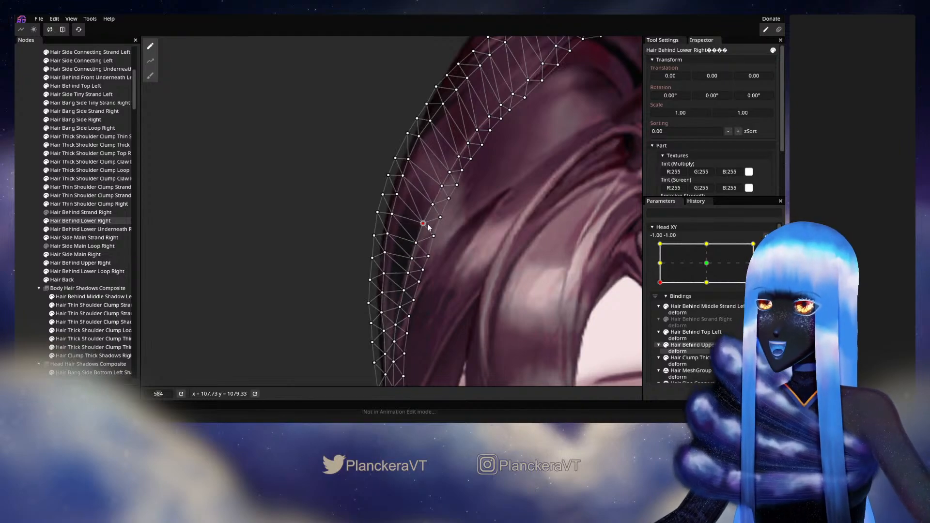
drag(401, 180, 400, 184)
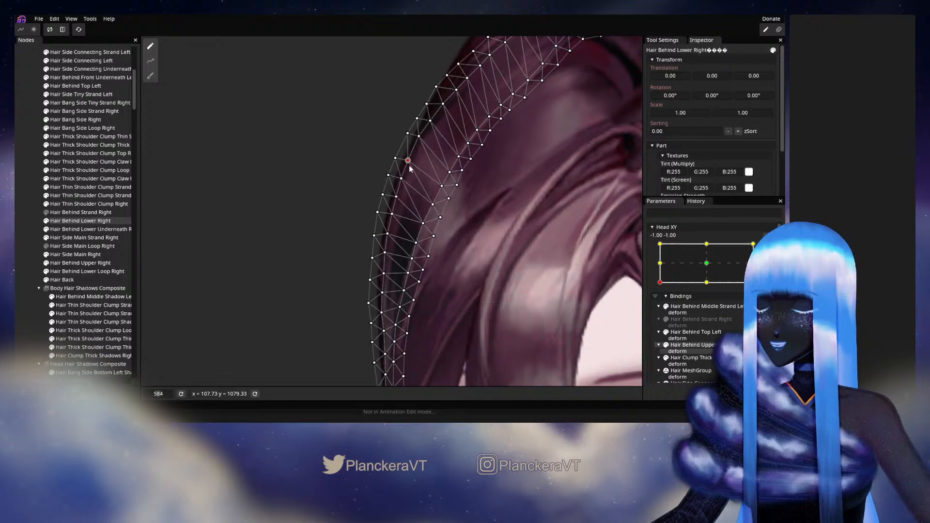
drag(432, 208, 430, 205)
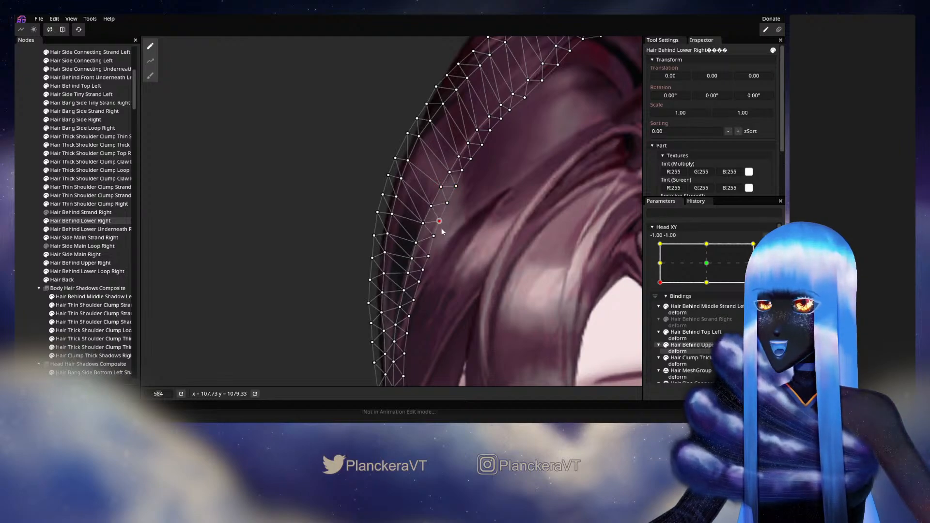
drag(474, 222, 464, 244)
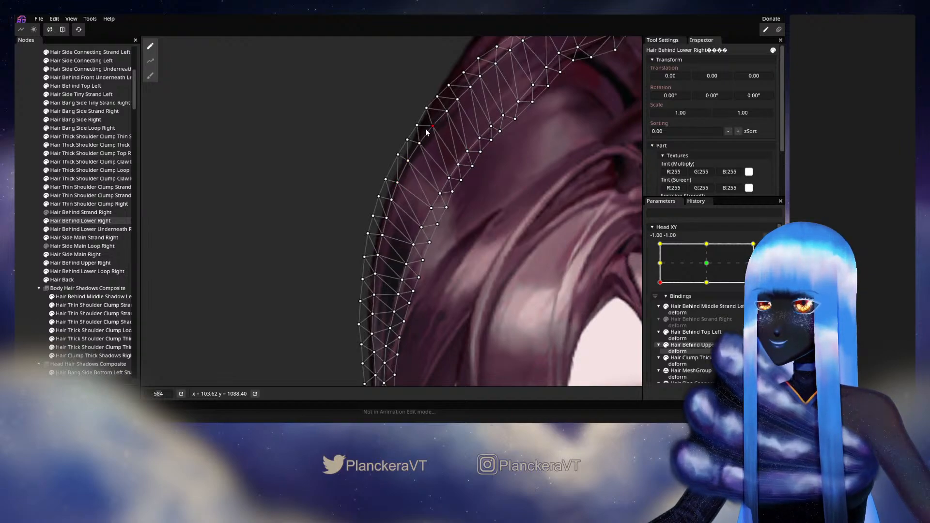
key(Escape)
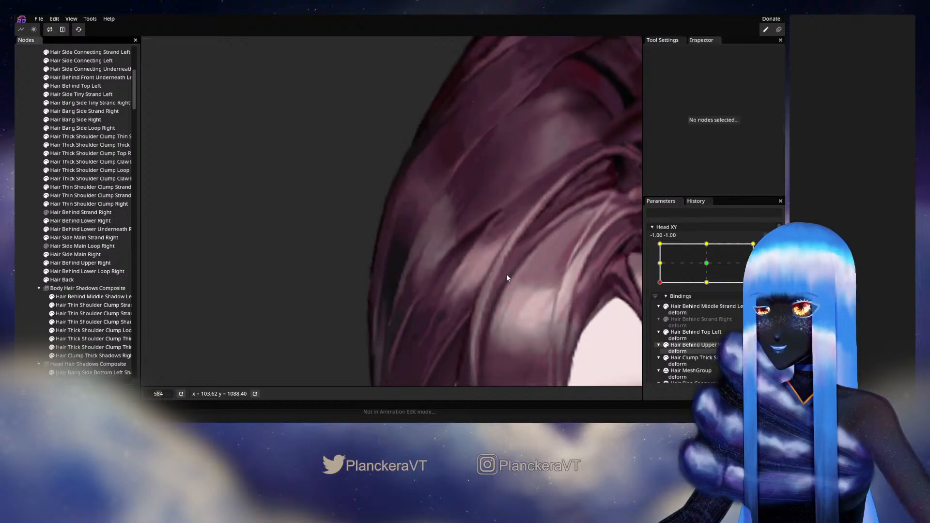
View the whole head outside keypoint editing and check the hair silhouette while moving Head XY up and down near -1, -1.
scroll(505, 274, down, 3)
scroll(506, 275, down, 3)
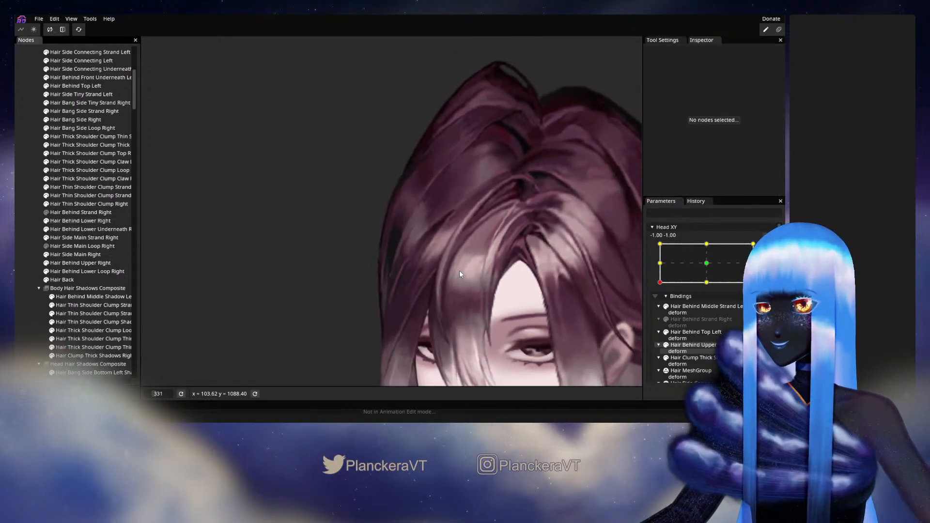
scroll(472, 269, down, 5)
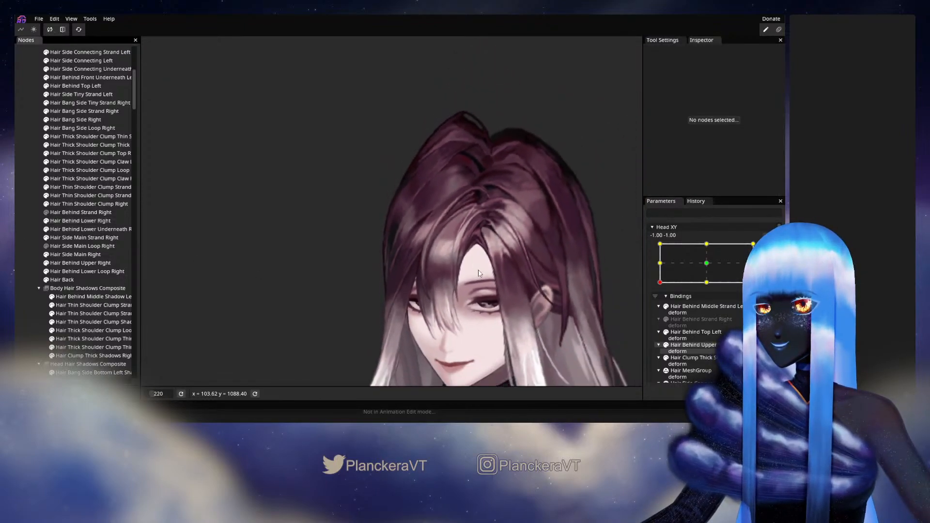
scroll(484, 234, down, 1)
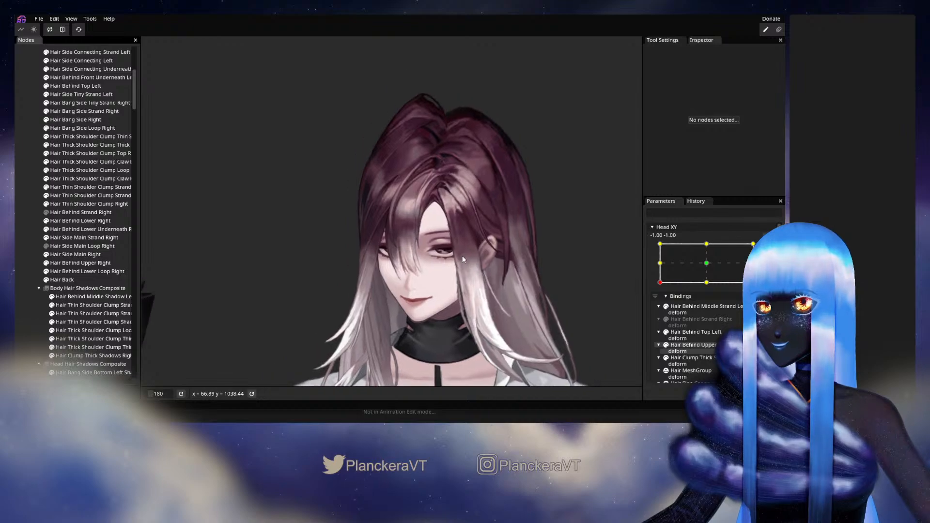
click(767, 248)
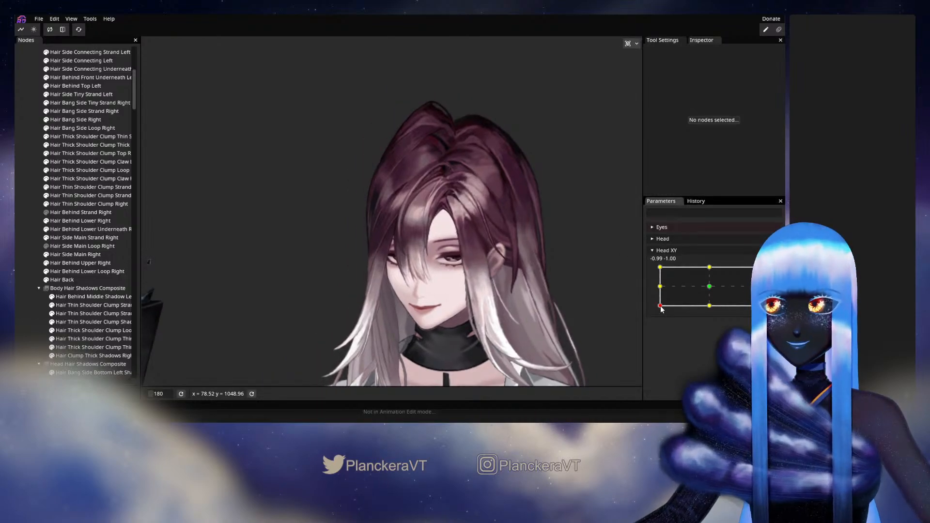
drag(660, 305, 660, 287)
drag(658, 292, 653, 314)
Reopen the Head XY -1, -1 keypoint, fine-tune vertices on the outer curve of Hair Behind Lower Right, and deselect it.
scroll(387, 275, up, 6)
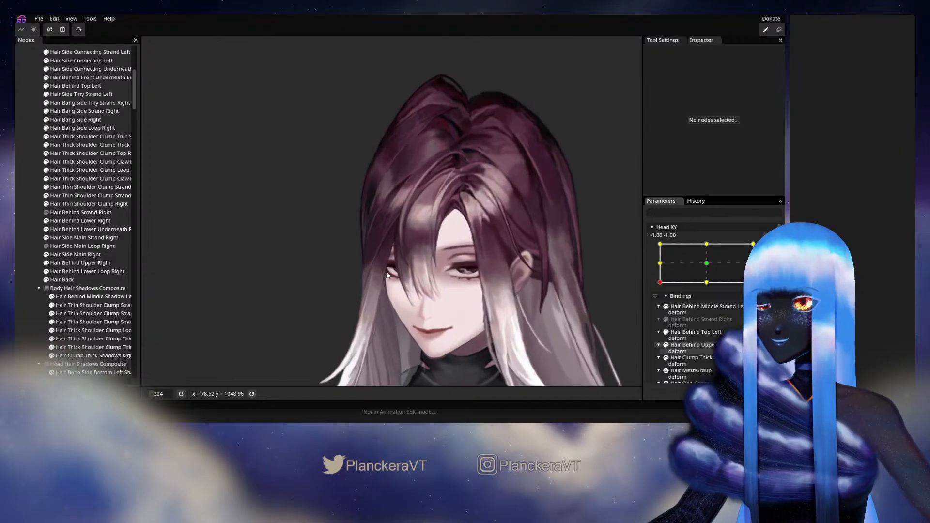
scroll(387, 275, up, 5)
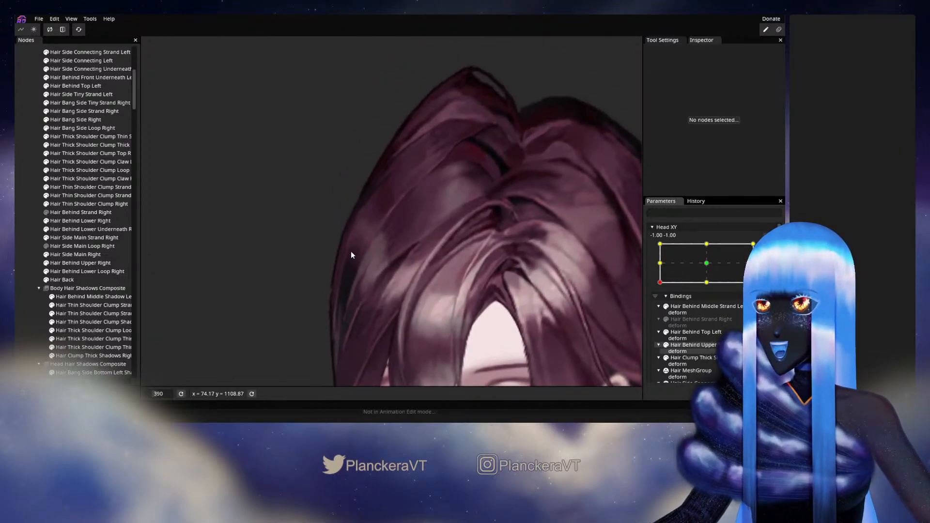
click(65, 222)
scroll(300, 233, up, 3)
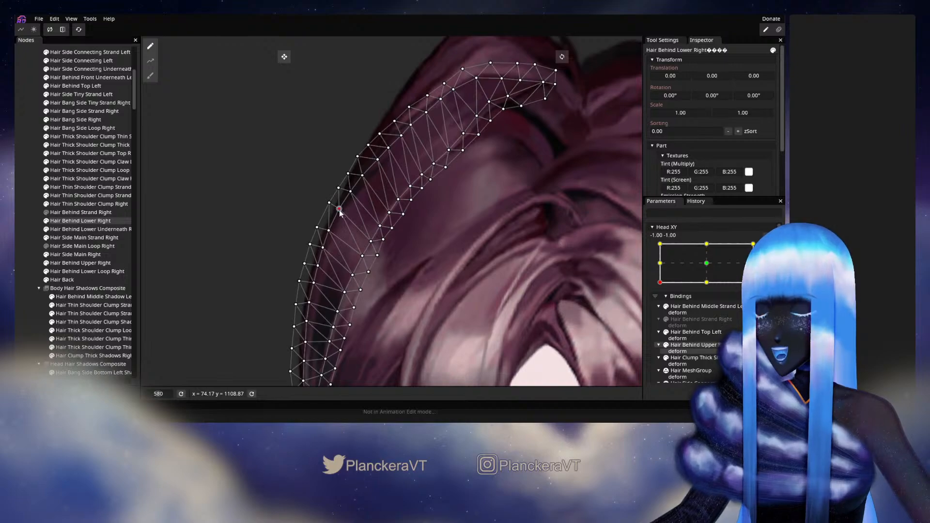
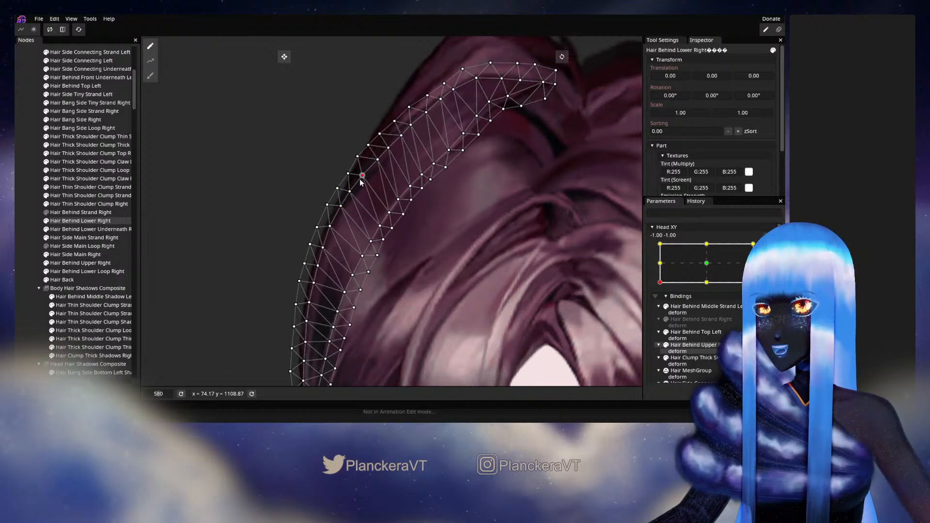
click(497, 270)
Leave keypoint editing and recheck the full head and hair outline while moving Head XY around -1, -1.
scroll(492, 270, down, 5)
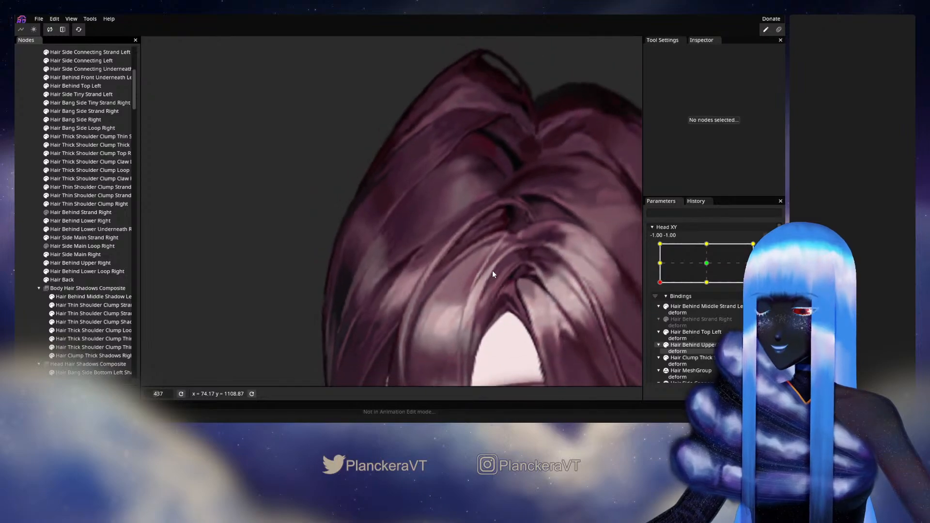
scroll(495, 266, down, 6)
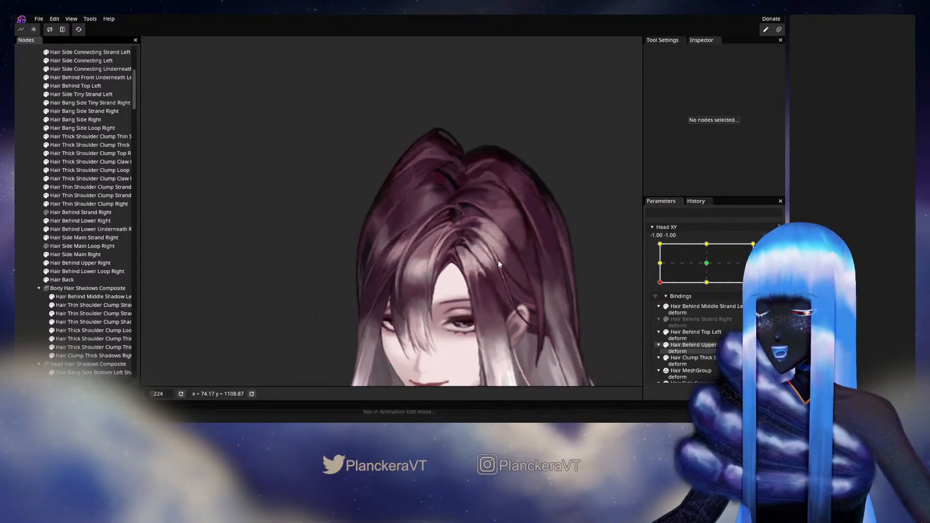
scroll(499, 260, down, 1)
drag(492, 313, 464, 241)
click(767, 251)
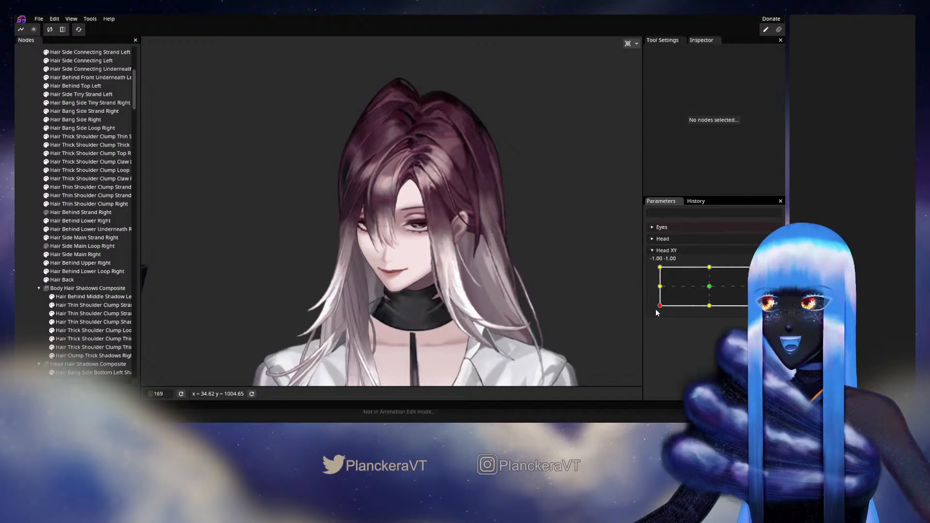
mouse_move(660, 308)
mouse_down()
mouse_move(658, 289)
mouse_move(652, 311)
mouse_move(656, 287)
mouse_move(659, 313)
mouse_up()
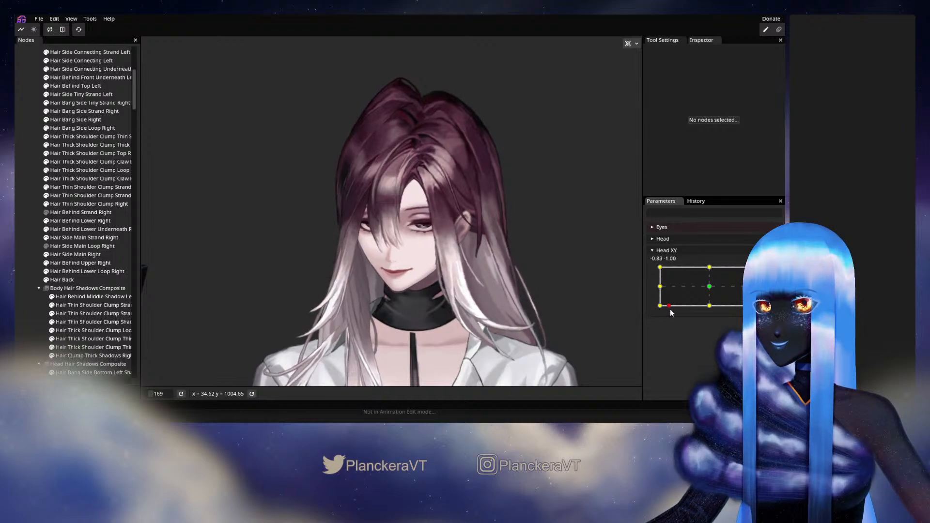
Move Head XY across to 1, -1 and open that keypoint for editing.
drag(710, 310, 760, 316)
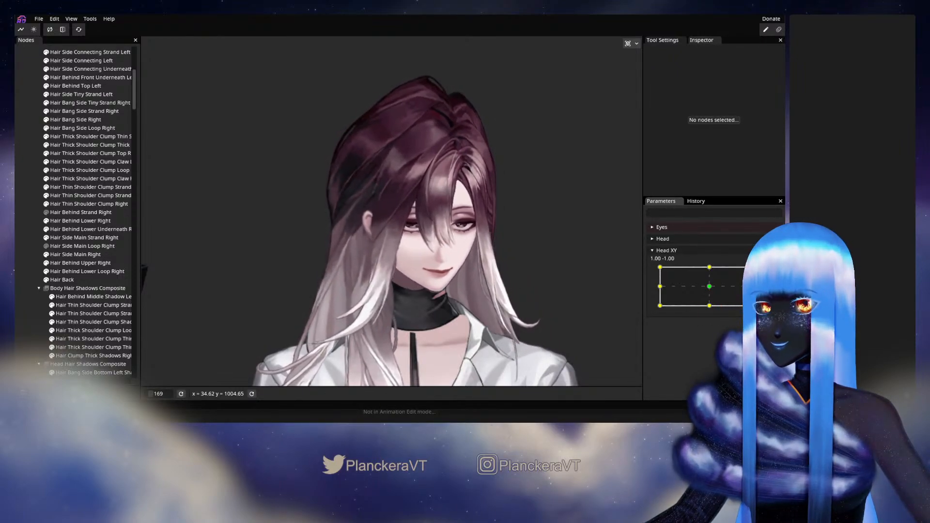
click(768, 274)
scroll(325, 254, up, 3)
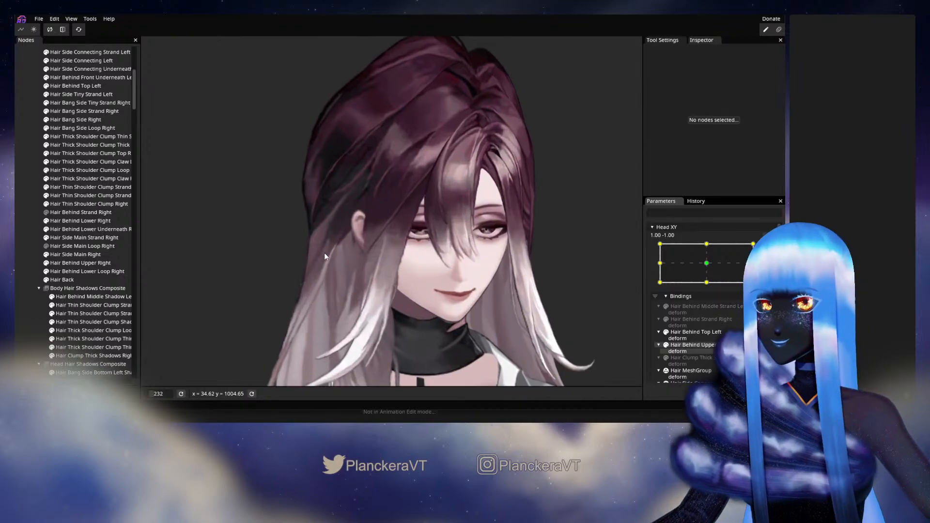
scroll(324, 253, up, 4)
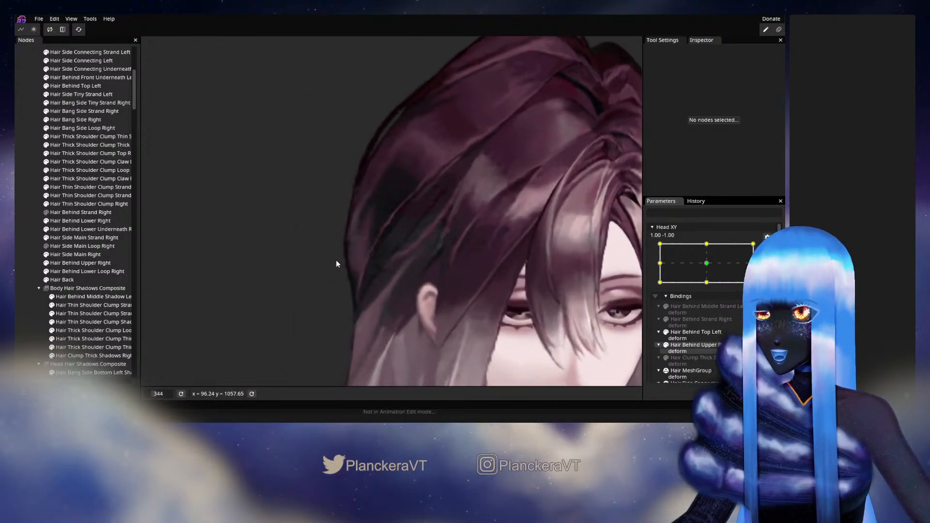
scroll(337, 263, up, 2)
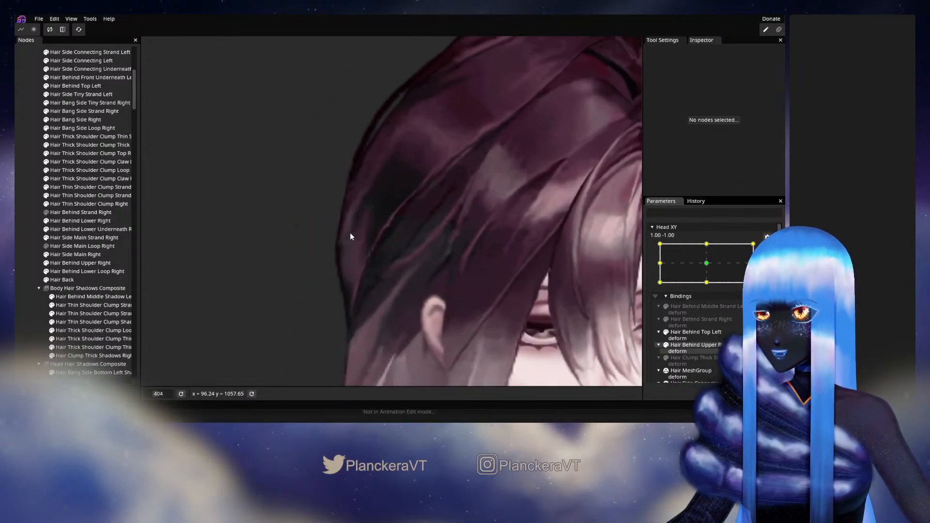
click(78, 221)
scroll(257, 207, up, 1)
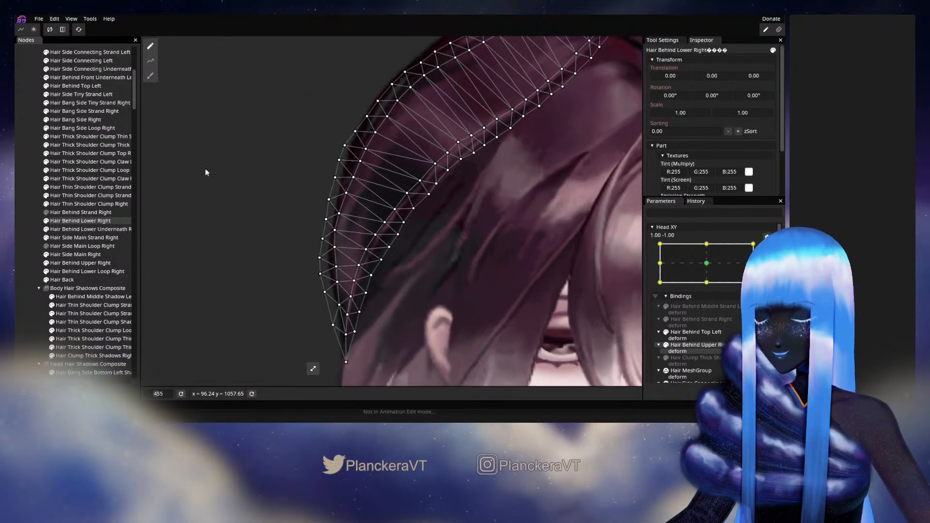
click(149, 74)
scroll(257, 276, up, 1)
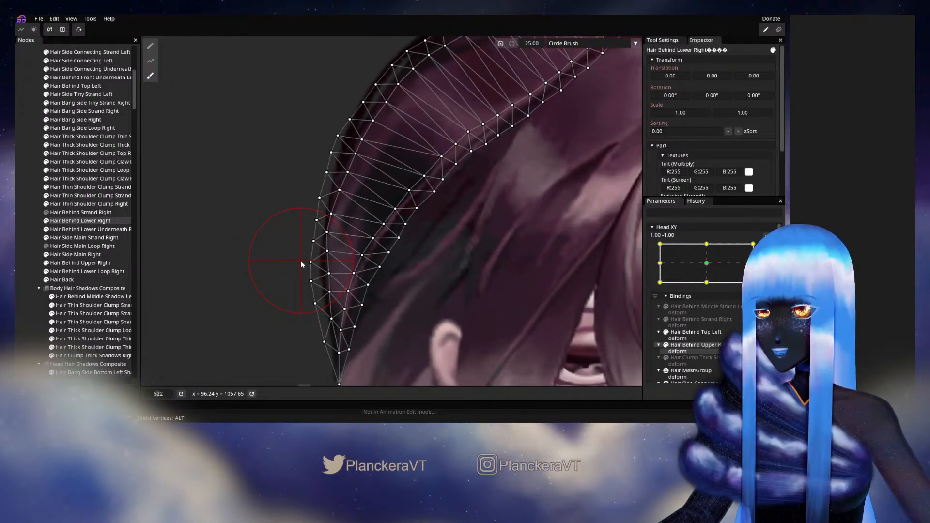
click(42, 230)
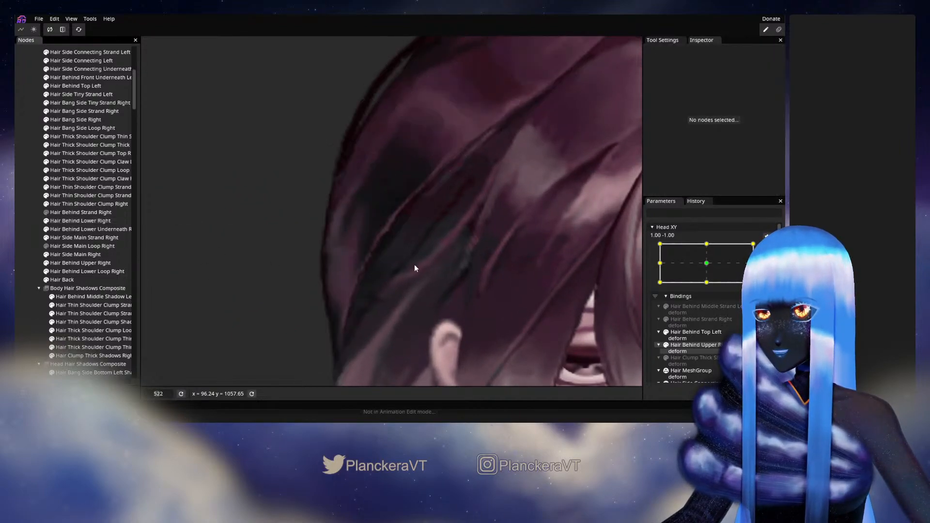
View the whole head outside keypoint editing and check the hair silhouette while moving Head XY around 1, -1.
scroll(382, 264, down, 4)
scroll(487, 290, down, 3)
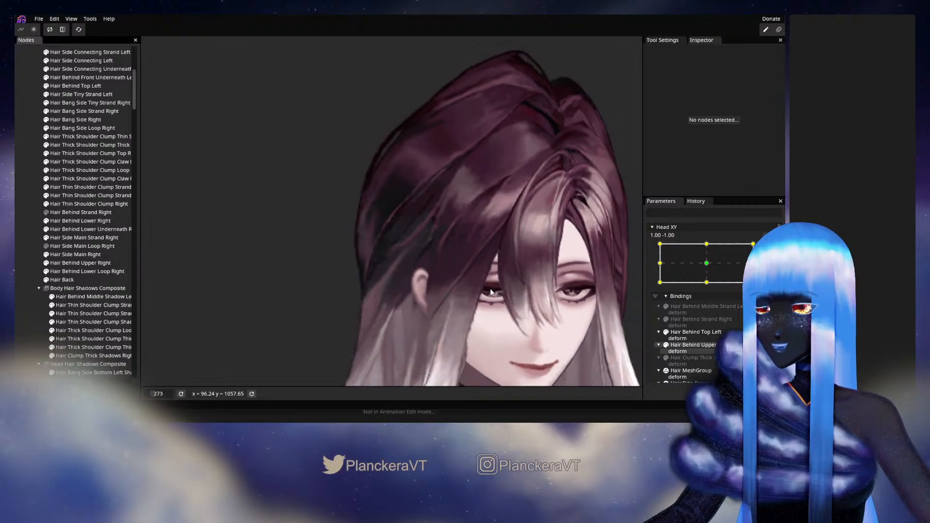
scroll(495, 292, down, 1)
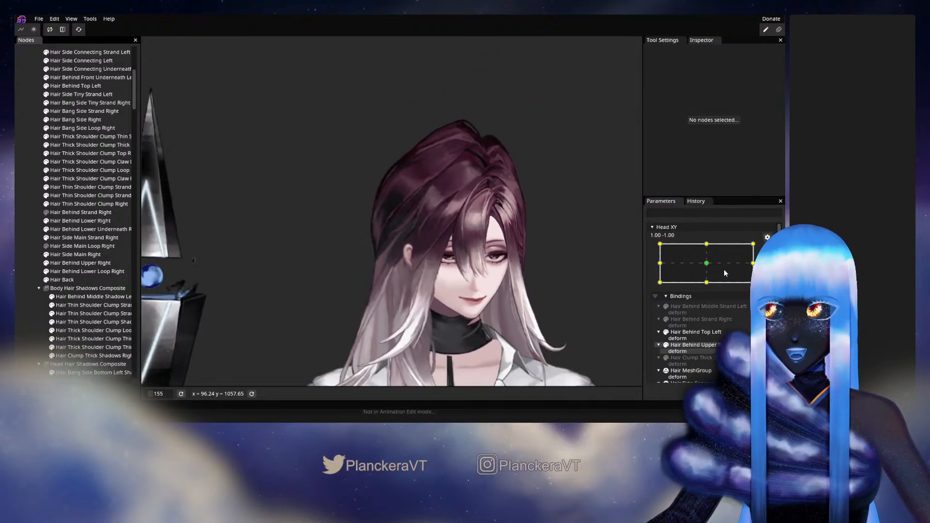
click(767, 250)
mouse_move(758, 306)
mouse_down()
mouse_move(656, 318)
mouse_move(720, 322)
mouse_move(759, 320)
mouse_move(710, 309)
mouse_move(760, 313)
mouse_up()
Open the Head XY 1, -1 keypoint, nudge Hair Behind Lower Right's edge vertices with the 25.00 Circle Brush, and deselect the mesh.
click(771, 275)
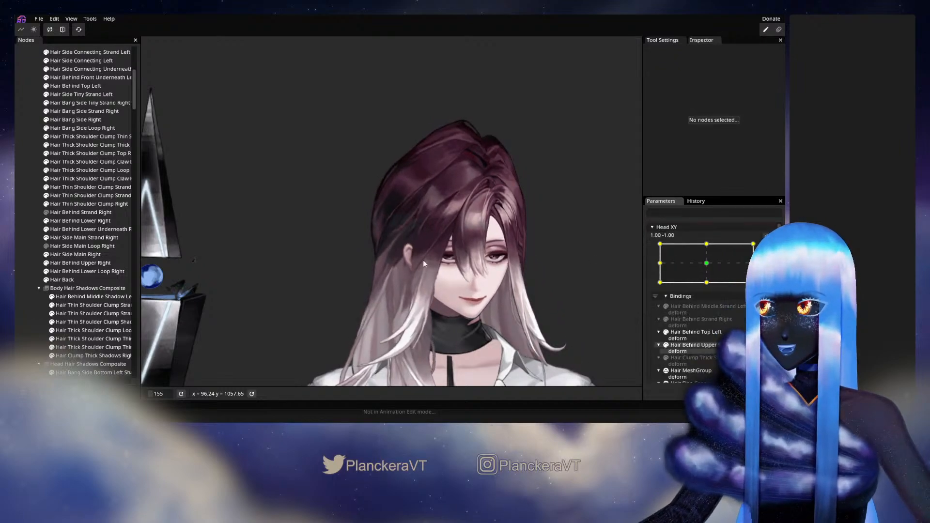
scroll(382, 261, up, 10)
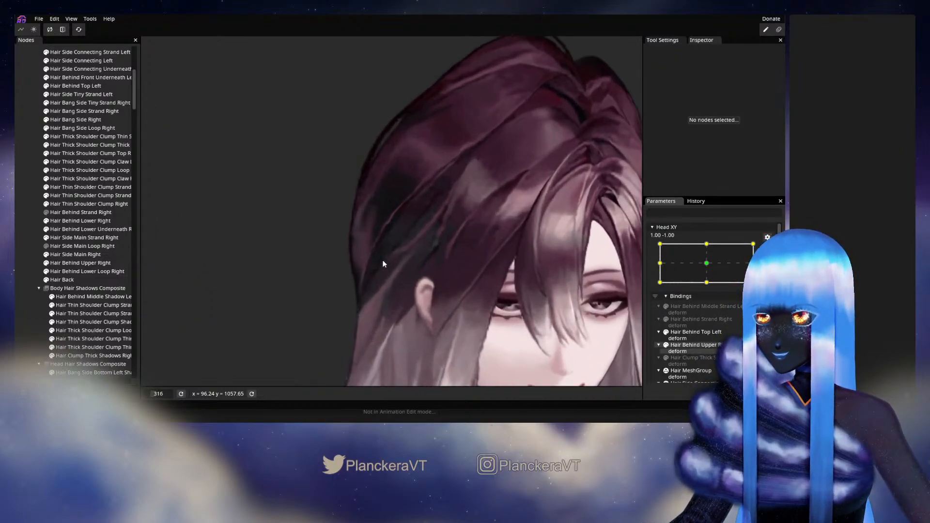
click(80, 220)
scroll(289, 249, up, 3)
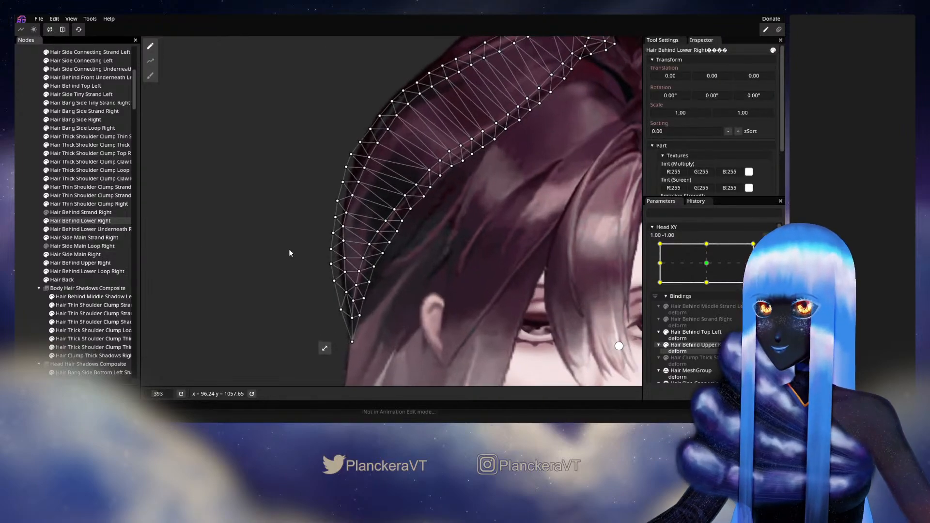
click(151, 75)
scroll(437, 270, up, 2)
drag(382, 254, 382, 250)
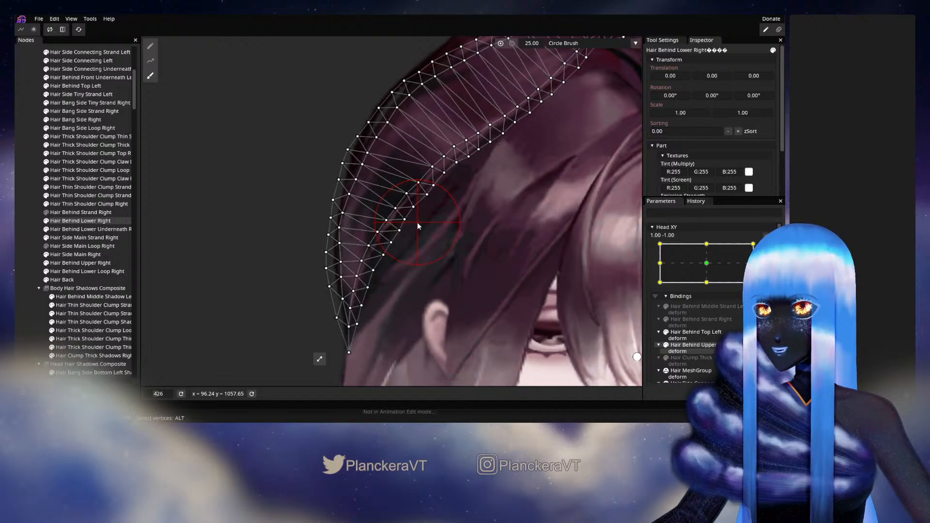
drag(431, 194, 434, 191)
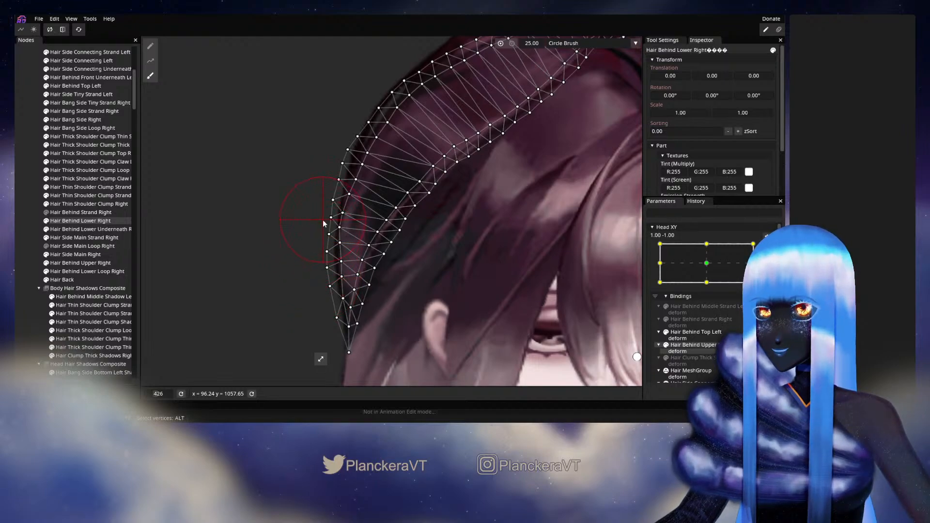
click(25, 220)
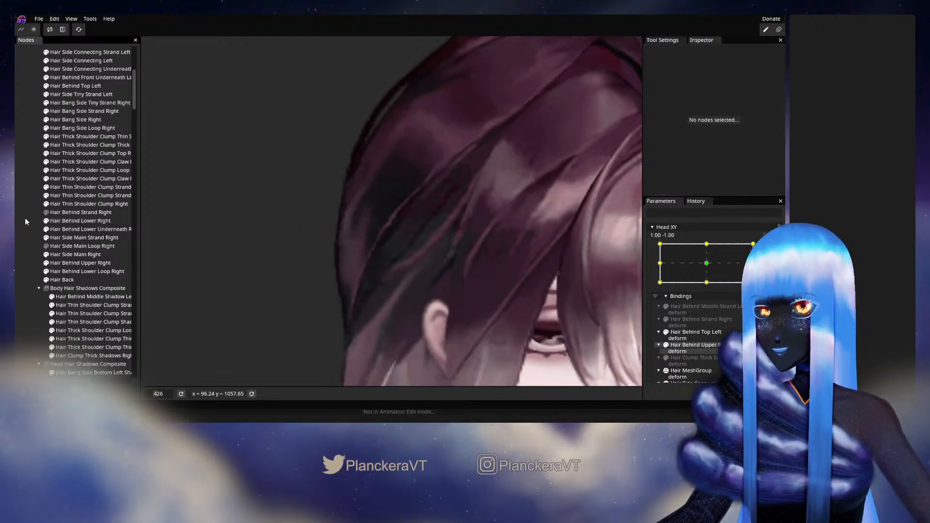
View the whole head at Head XY 1, -1 and save the project.
scroll(507, 291, down, 4)
scroll(508, 301, down, 5)
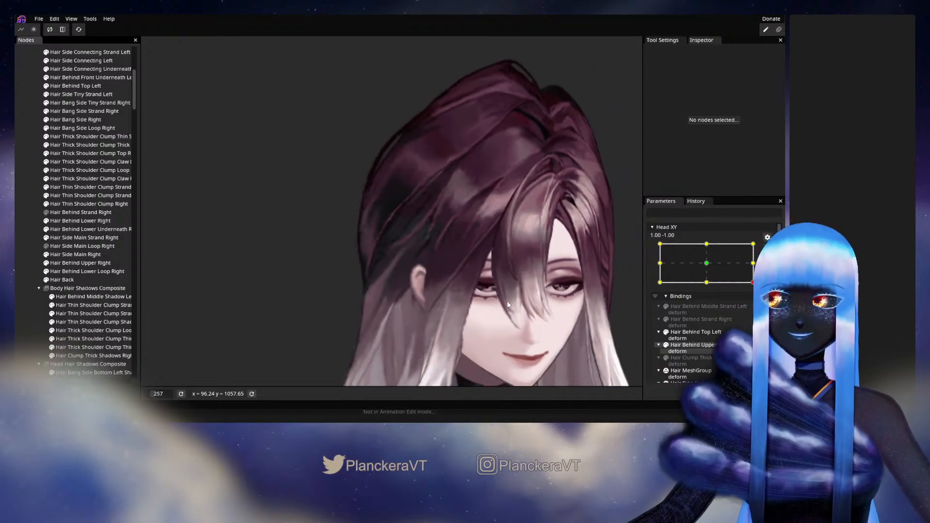
scroll(510, 296, down, 1)
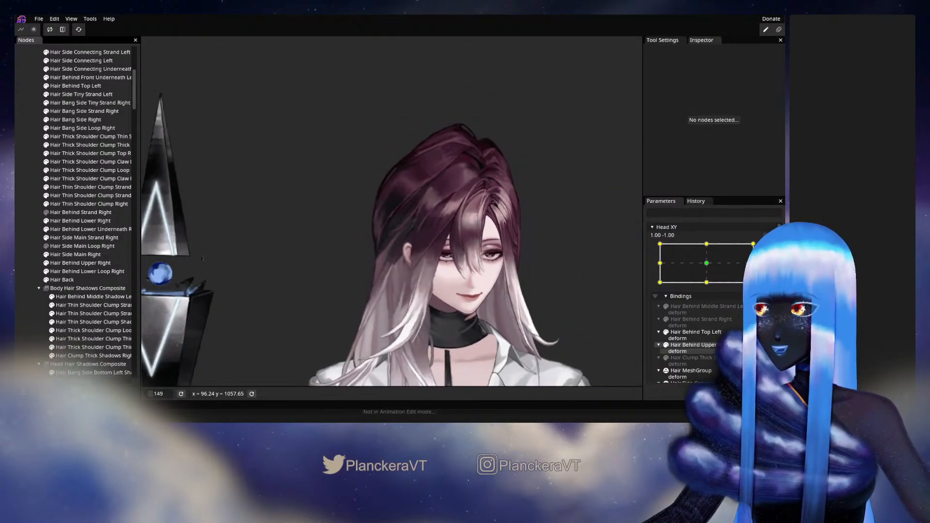
key(ctrl+s)
Leave keypoint editing, check the hair while moving Head XY around 1, -1, and bring it across to -1, -1.
mouse_move(759, 306)
mouse_down()
mouse_move(686, 312)
mouse_move(760, 312)
mouse_up()
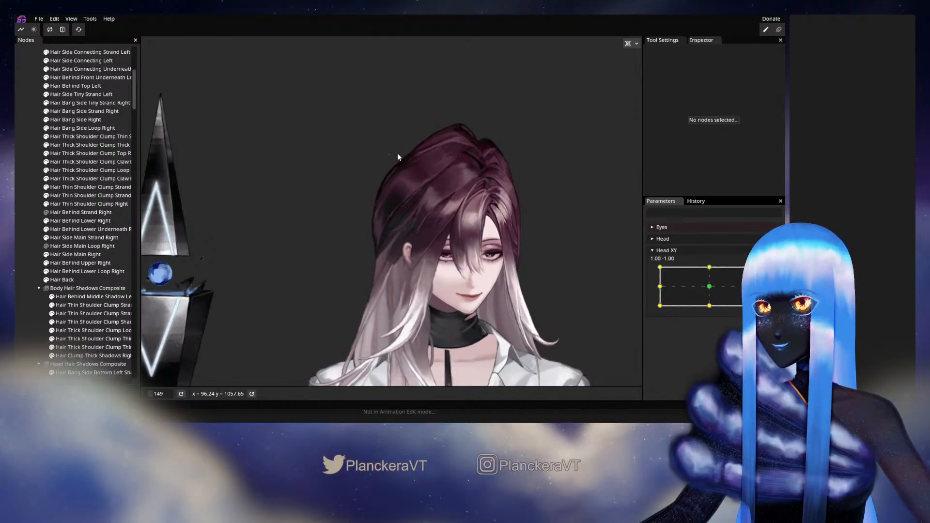
drag(761, 313, 611, 277)
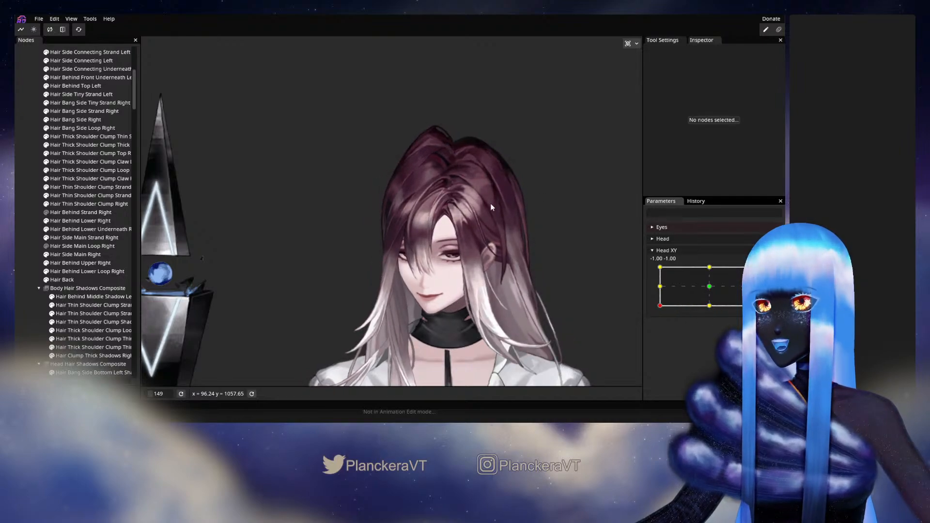
mouse_move(661, 309)
mouse_down()
mouse_move(713, 310)
mouse_move(660, 306)
mouse_up()
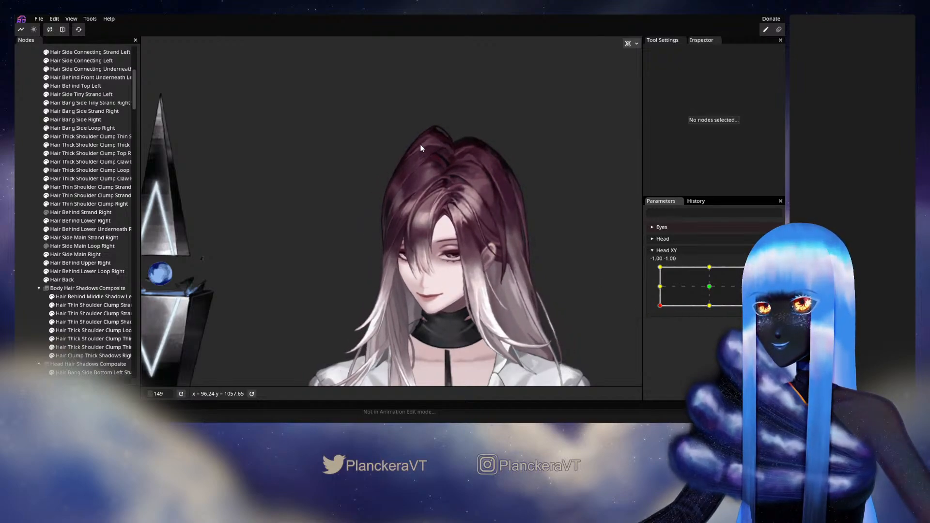
mouse_move(660, 307)
mouse_down()
mouse_move(758, 314)
mouse_move(649, 314)
mouse_up()
Open the Head XY -1, -1 keypoint and reshape Hair Behind Lower Right's upper outer curve with the Circle Brush at size 31.00.
click(769, 283)
scroll(394, 187, up, 4)
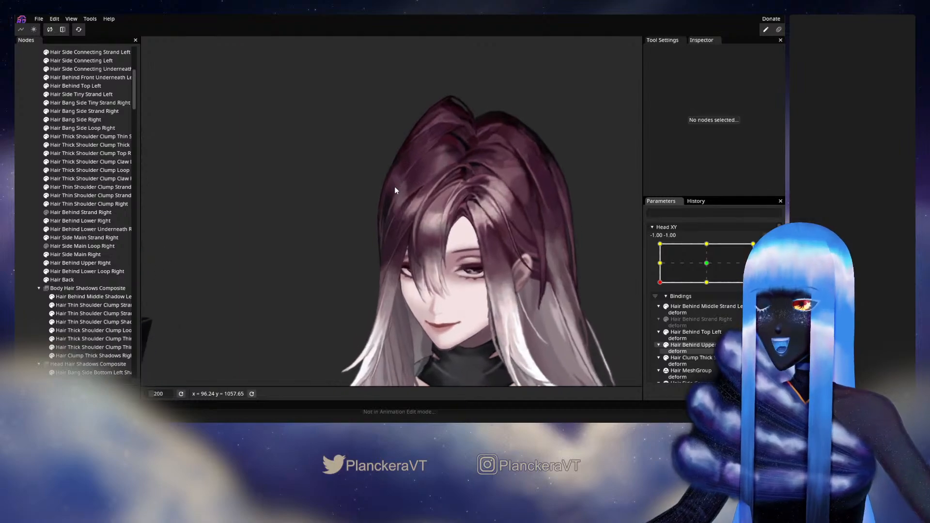
scroll(350, 266, up, 4)
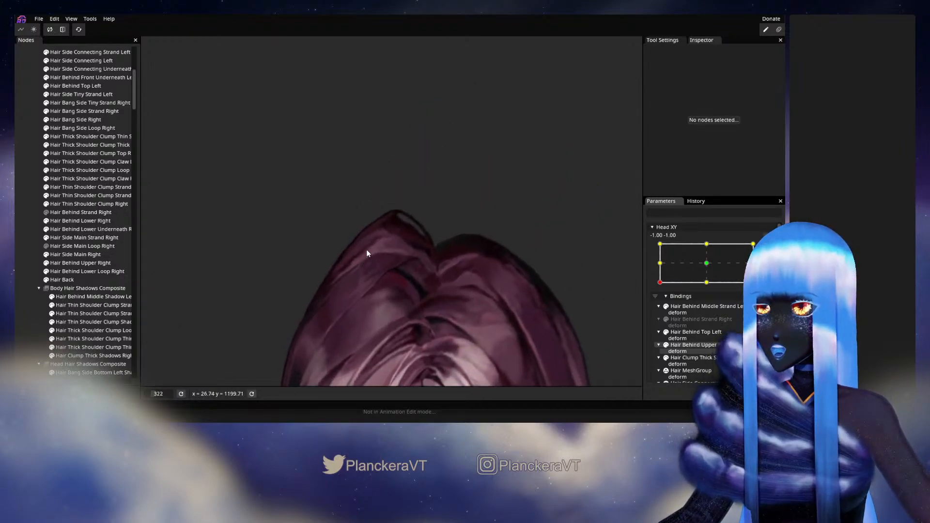
scroll(384, 252, up, 1)
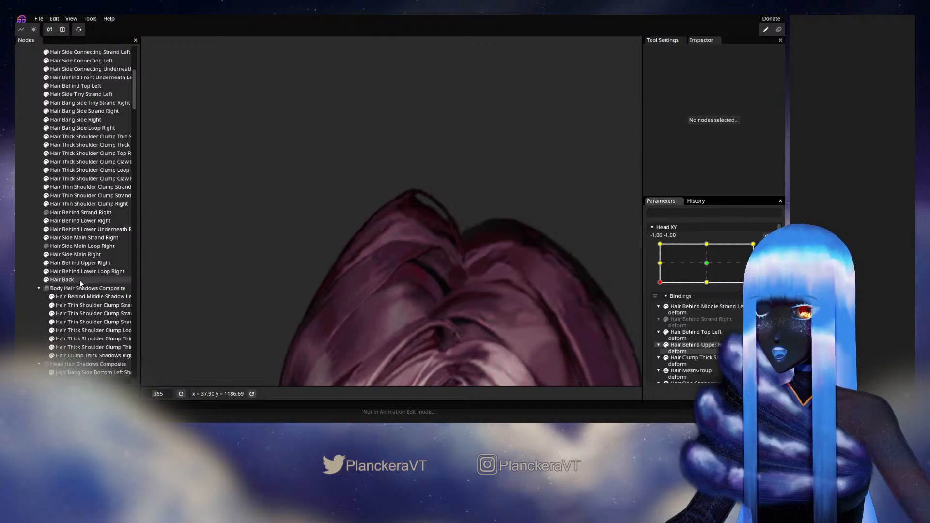
click(73, 221)
scroll(237, 237, up, 1)
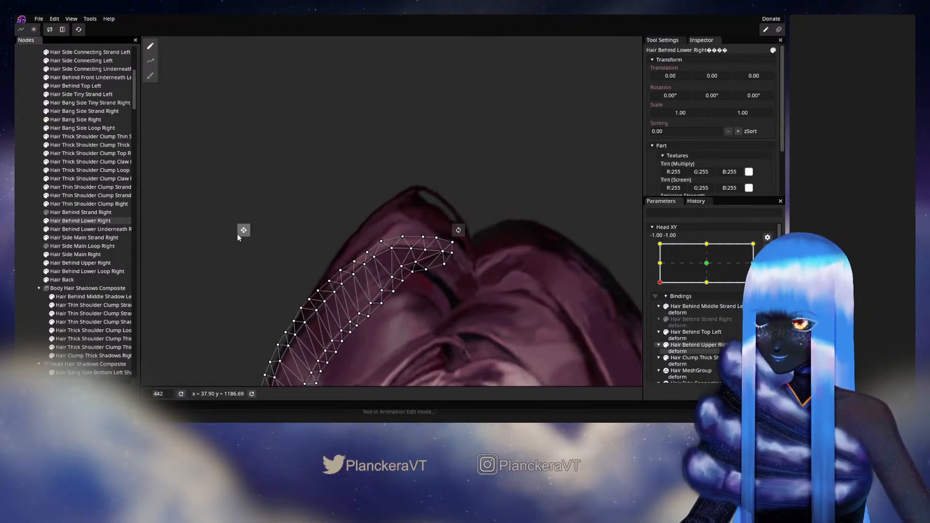
click(150, 77)
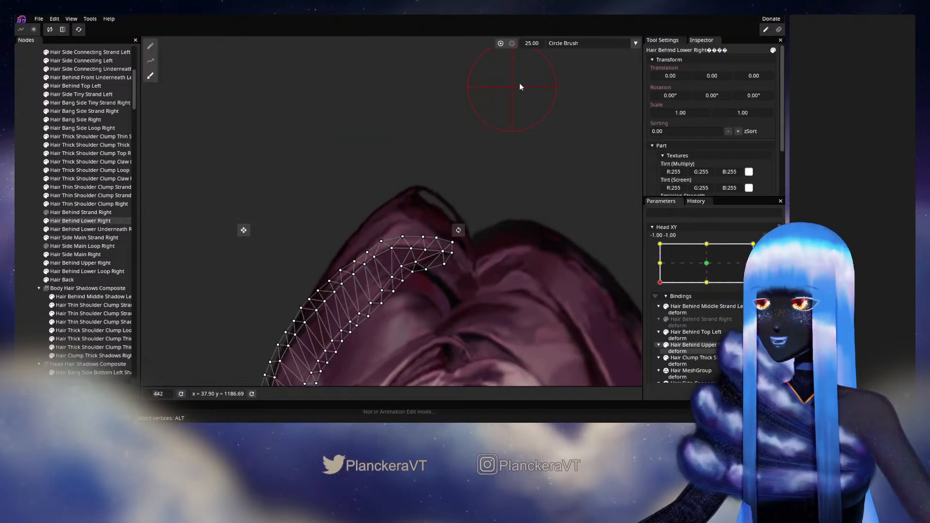
scroll(380, 187, up, 1)
mouse_move(369, 227)
mouse_down()
mouse_move(396, 190)
mouse_move(383, 205)
mouse_up()
scroll(396, 190, up, 1)
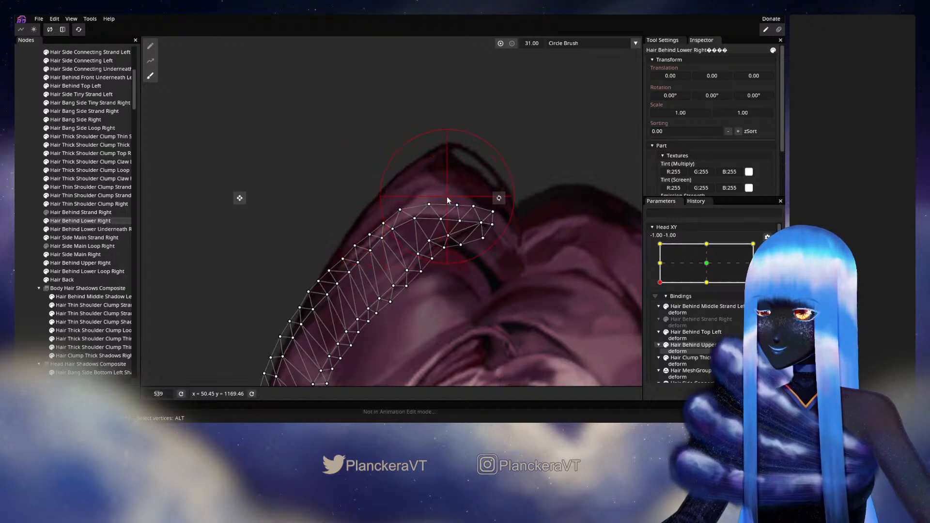
drag(452, 192, 452, 187)
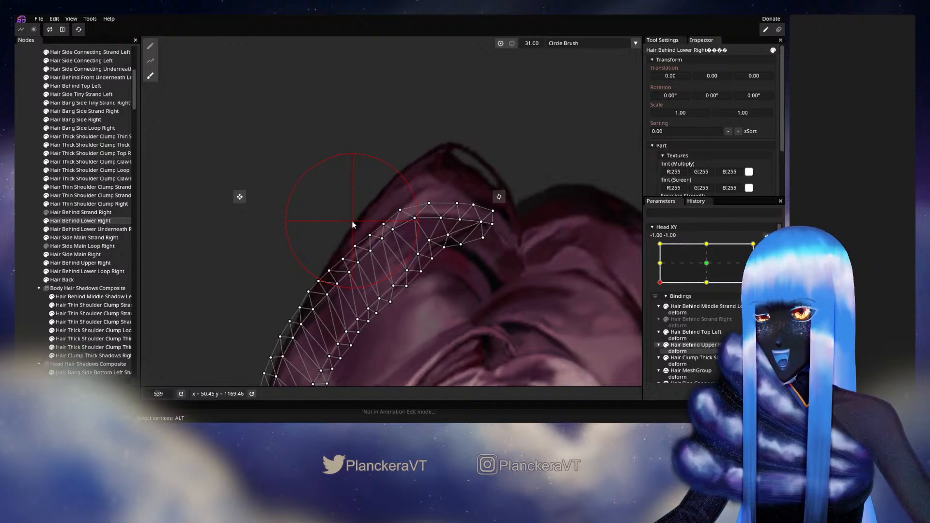
click(17, 181)
View the head outside keypoint editing and check the upper hair outline while moving Head XY around -1, -1.
scroll(547, 255, down, 5)
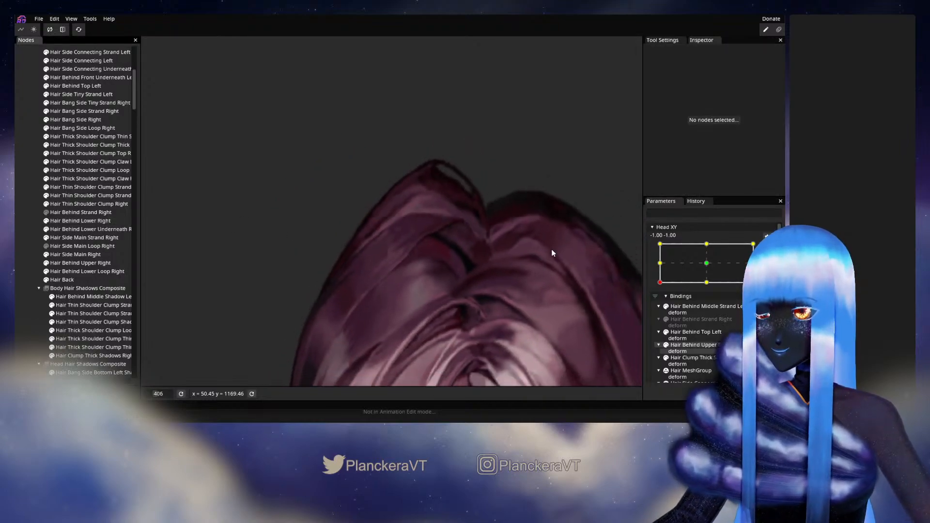
scroll(559, 250, down, 3)
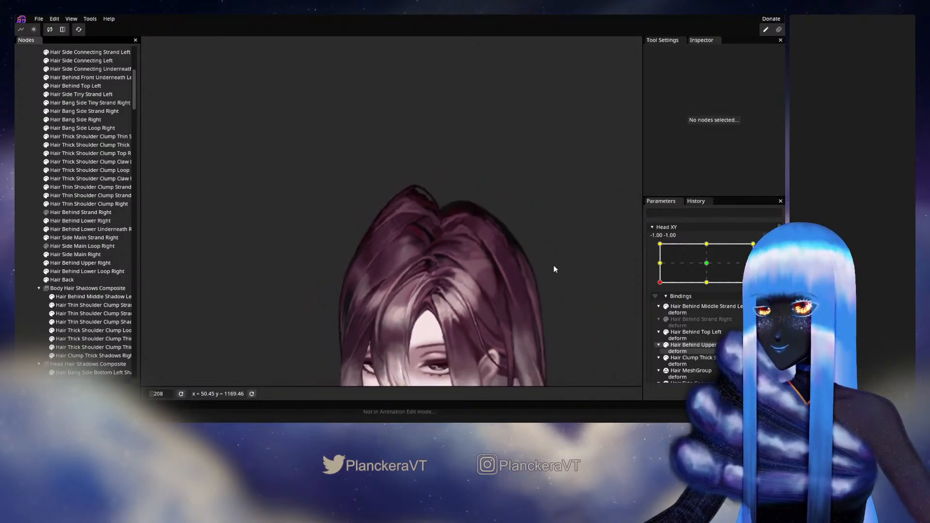
click(767, 251)
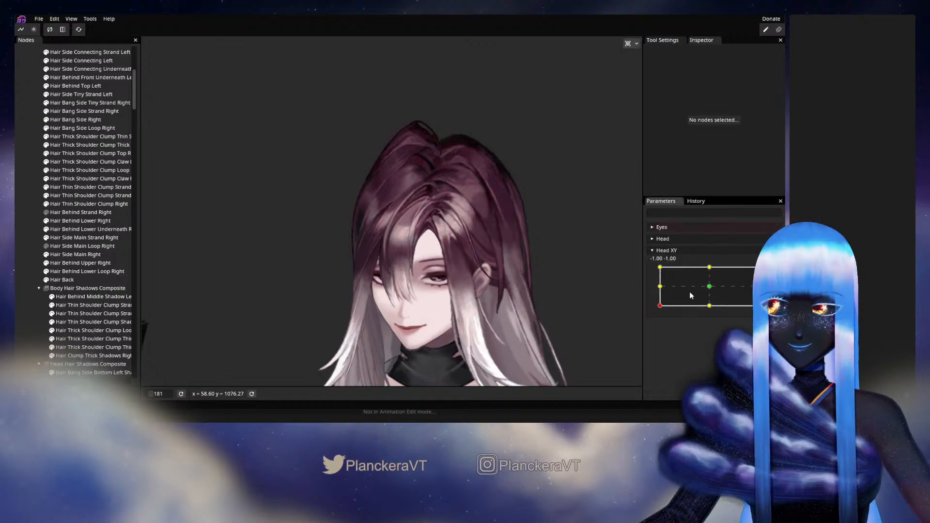
mouse_move(662, 309)
mouse_down()
mouse_move(714, 310)
mouse_move(657, 309)
mouse_up()
Reopen the Head XY -1, -1 keypoint, fine-tune Hair Behind Lower Right's outer edge below the hair peak with the Circle Brush, and deselect it.
click(770, 275)
scroll(390, 224, up, 7)
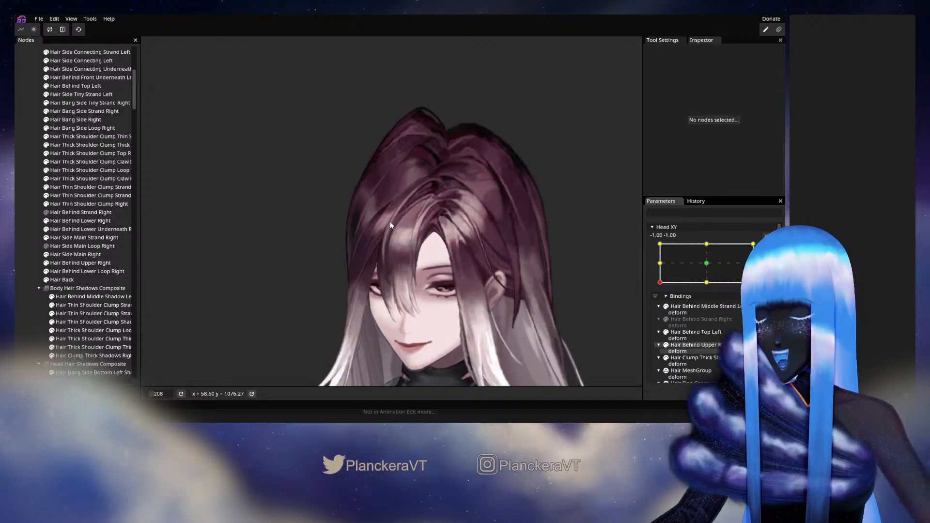
drag(398, 148, 380, 263)
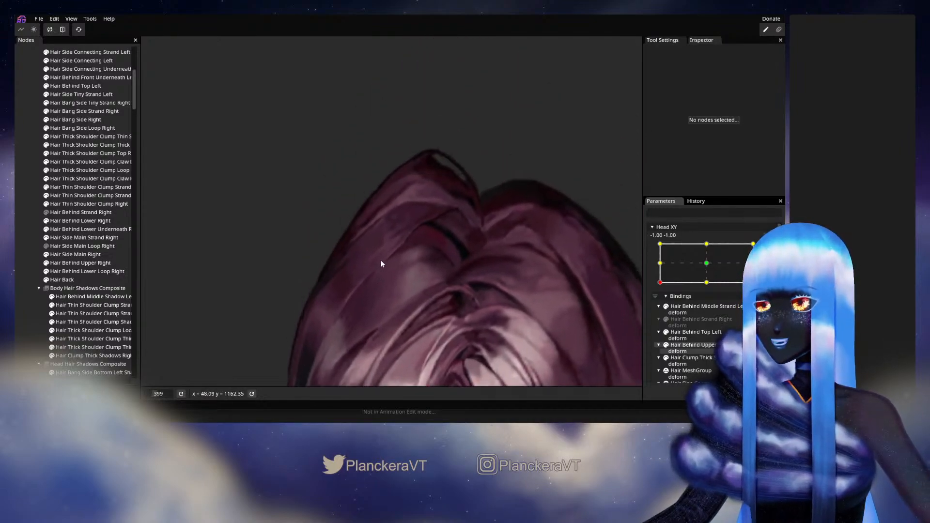
scroll(387, 204, up, 4)
drag(387, 201, 370, 255)
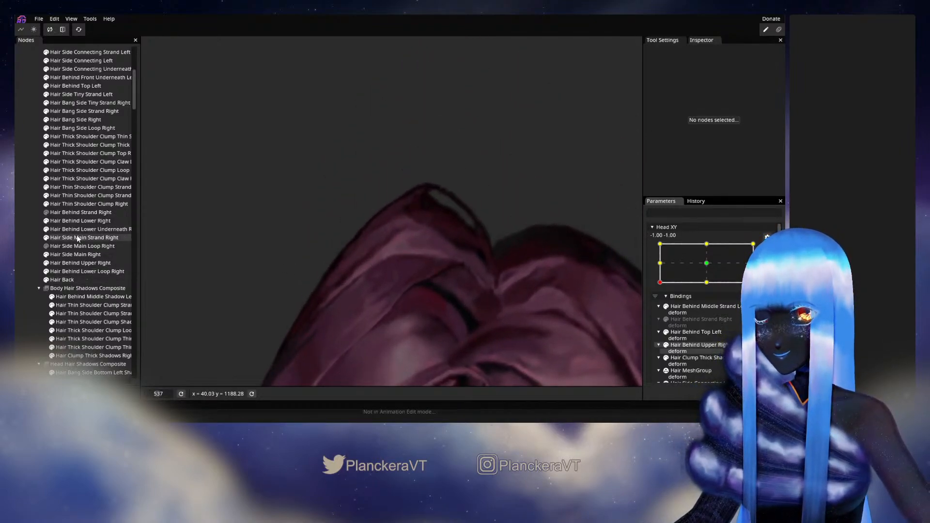
click(77, 221)
scroll(242, 238, up, 2)
click(150, 75)
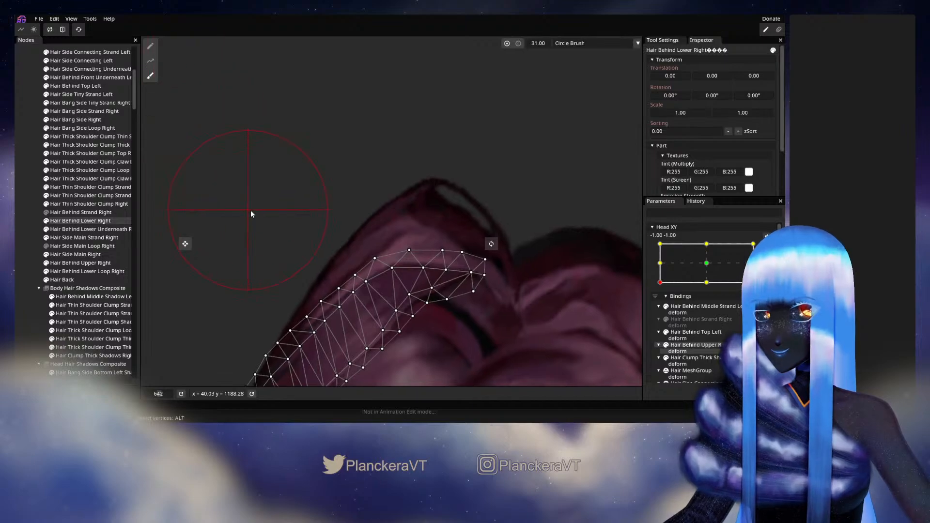
scroll(266, 193, up, 3)
mouse_move(337, 209)
mouse_down()
mouse_move(385, 182)
mouse_move(394, 167)
mouse_move(354, 159)
mouse_move(401, 114)
mouse_up()
drag(345, 182, 348, 181)
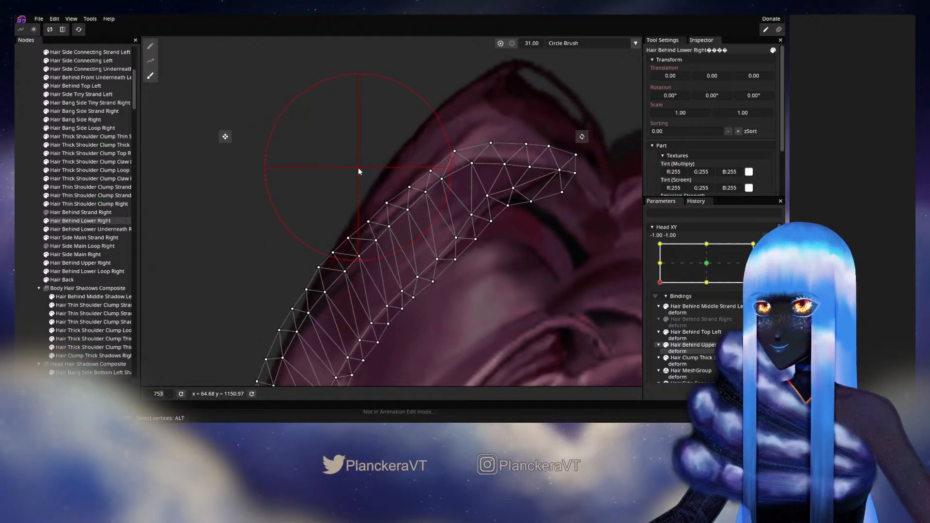
drag(281, 233, 284, 234)
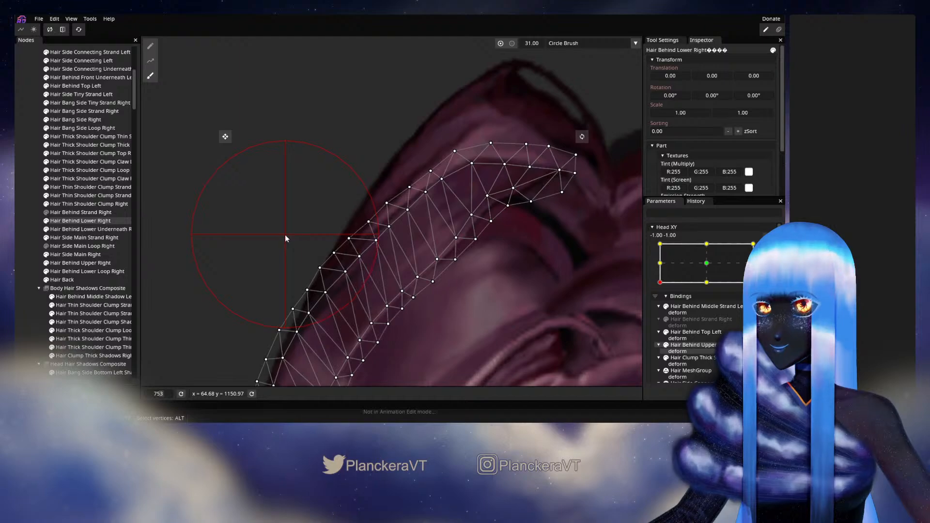
click(16, 197)
Recheck the full head and hair silhouette outside keypoint editing with Head XY moved around -1, -1.
scroll(451, 230, down, 6)
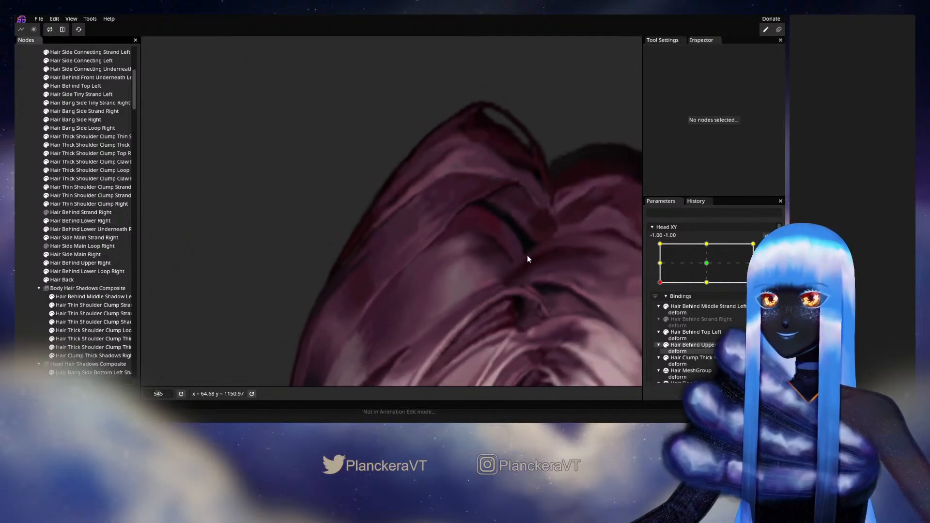
scroll(543, 250, down, 5)
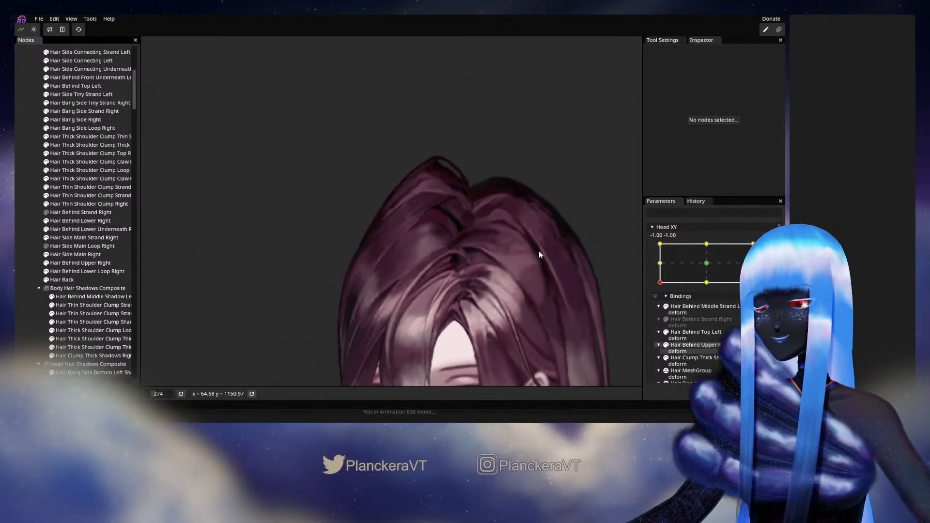
scroll(536, 266, down, 2)
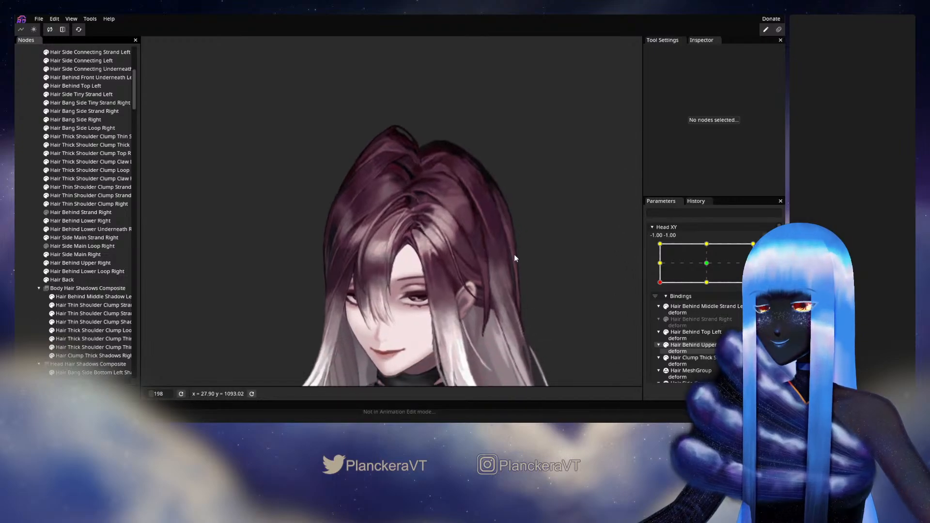
mouse_move(662, 309)
mouse_down()
mouse_move(657, 288)
mouse_move(651, 312)
mouse_move(659, 289)
mouse_move(662, 311)
mouse_move(655, 289)
mouse_move(655, 310)
mouse_up()
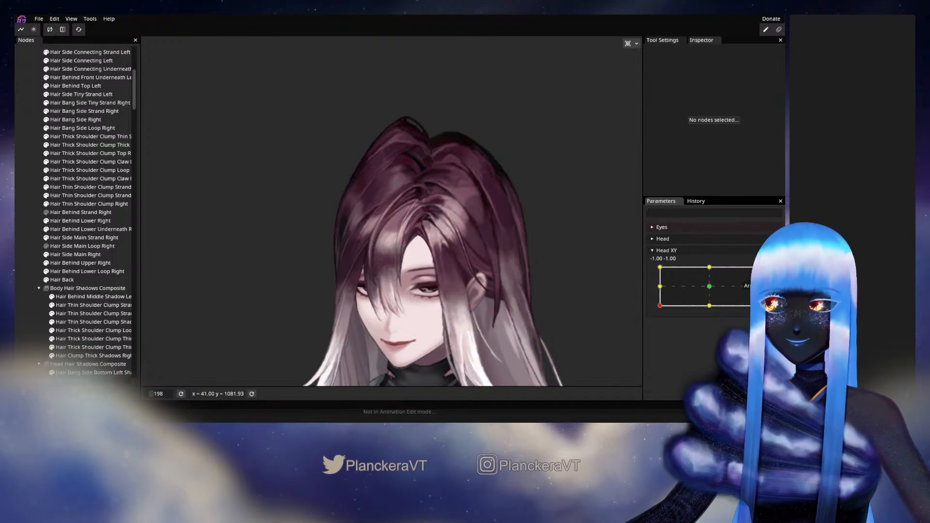
At the Head XY -1, -1 keypoint, refine Hair Behind Lower Right's outer edge below the hair peak with the Circle Brush at size 31.00, and deselect it.
scroll(345, 204, up, 5)
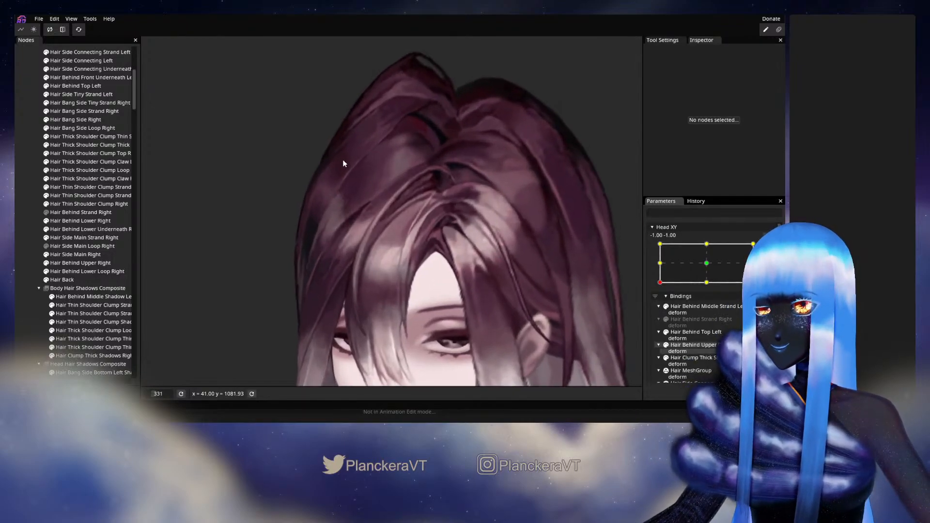
scroll(343, 163, up, 5)
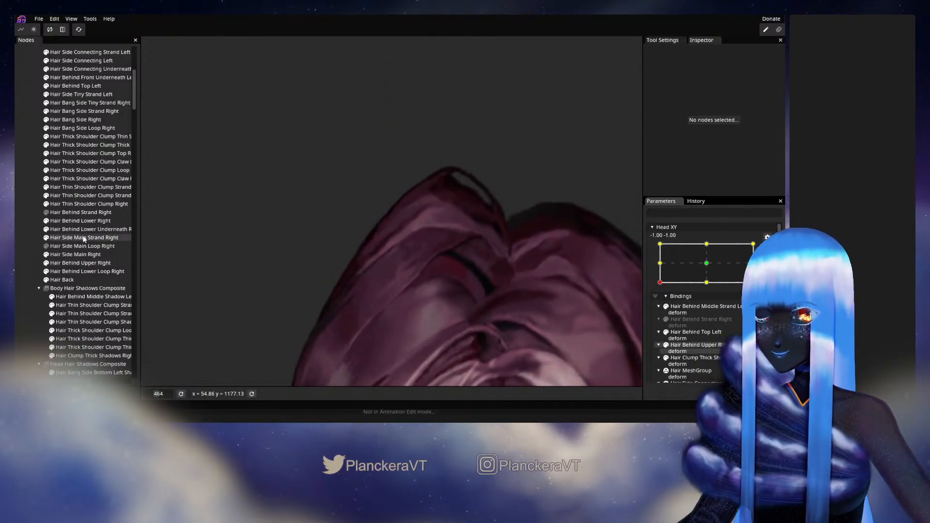
click(80, 221)
scroll(281, 234, up, 3)
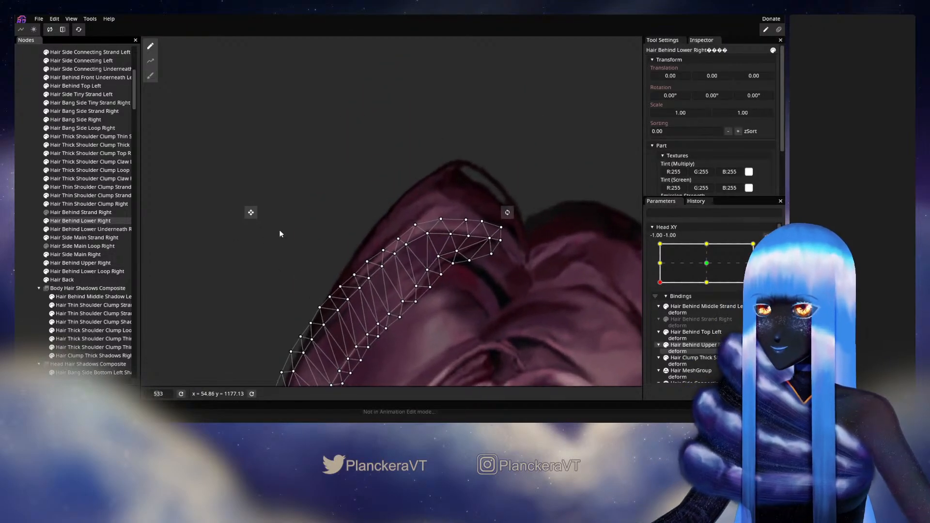
click(153, 80)
scroll(341, 187, up, 3)
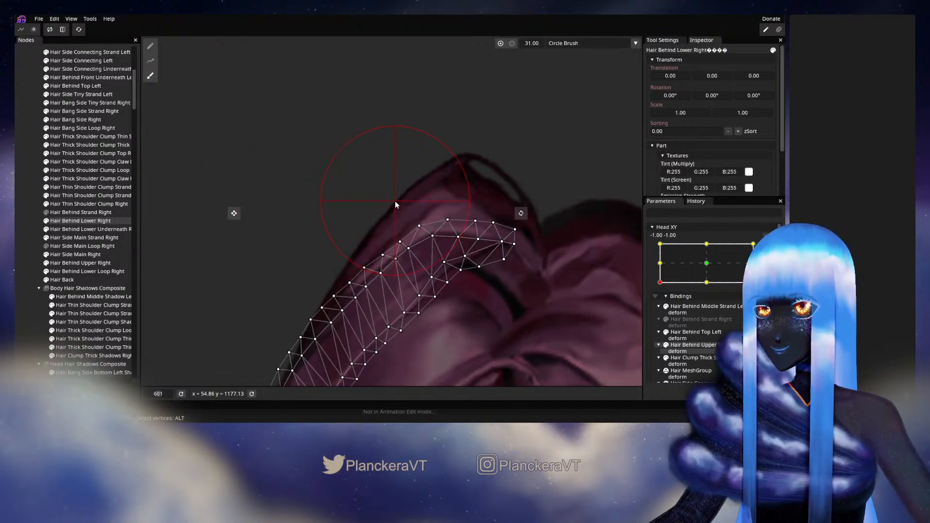
drag(421, 200, 426, 199)
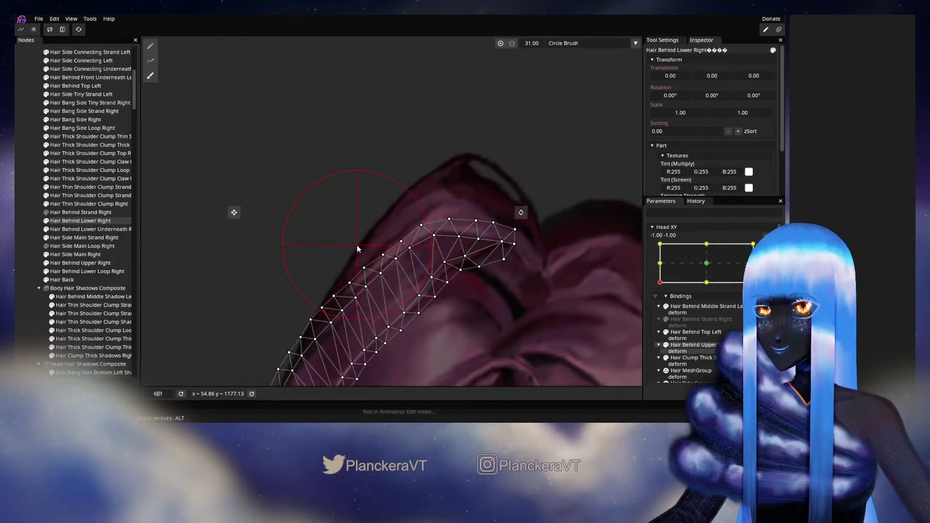
drag(356, 245, 352, 242)
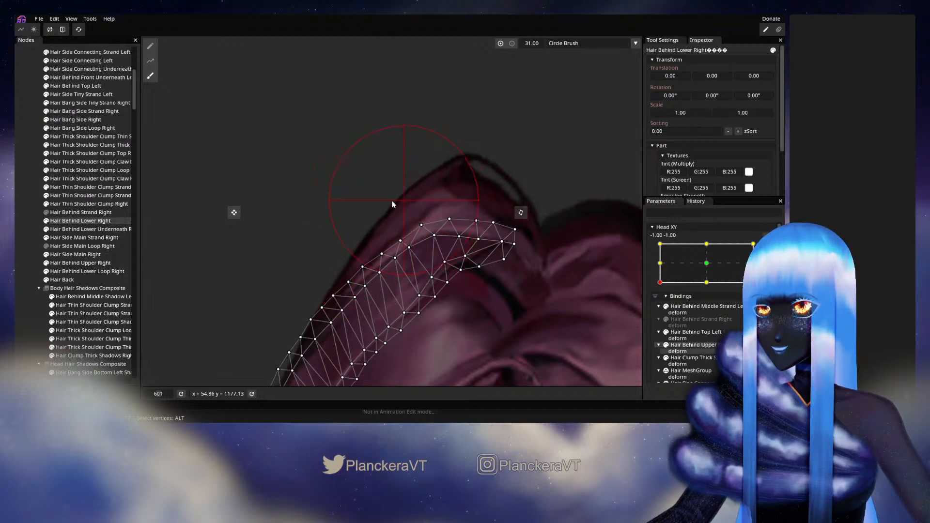
drag(543, 245, 545, 248)
click(42, 222)
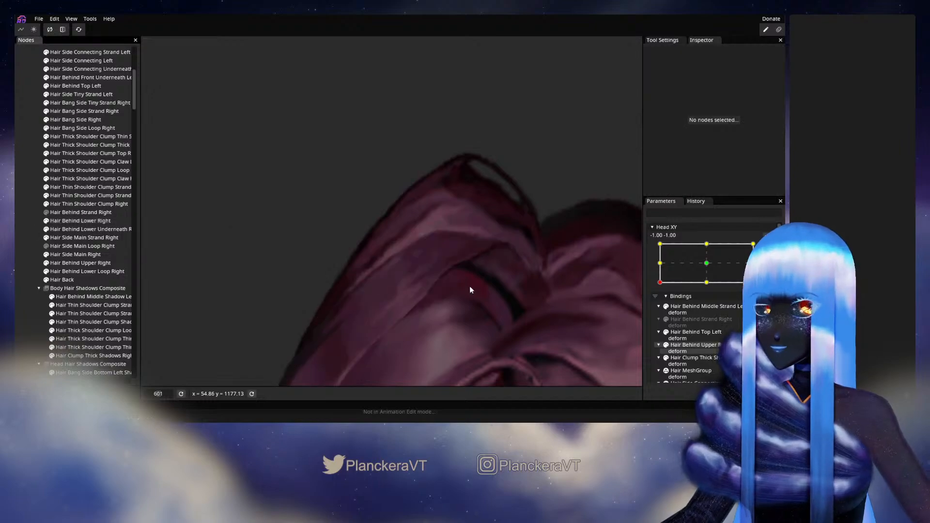
Check the head and hair outline outside keypoint editing while moving Head XY around -1, -1.
scroll(456, 287, down, 3)
scroll(505, 293, down, 4)
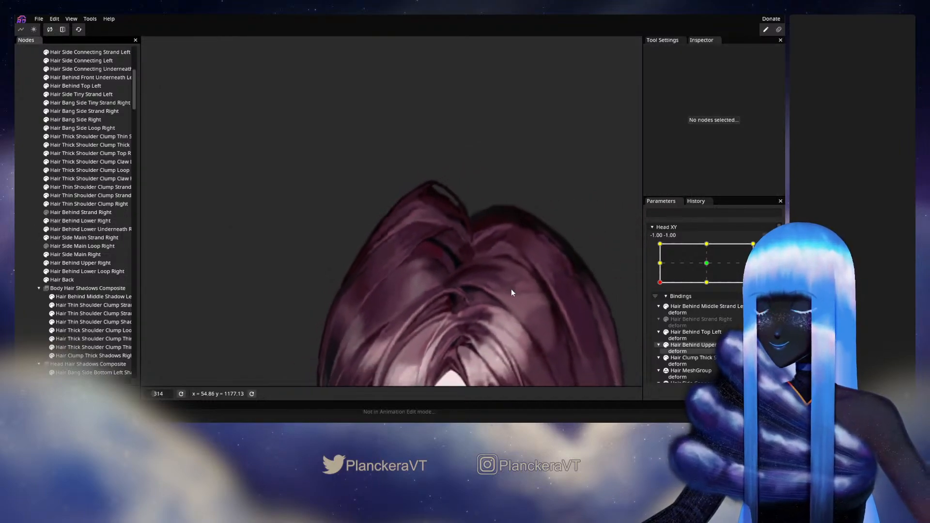
scroll(516, 290, down, 2)
drag(514, 292, 514, 214)
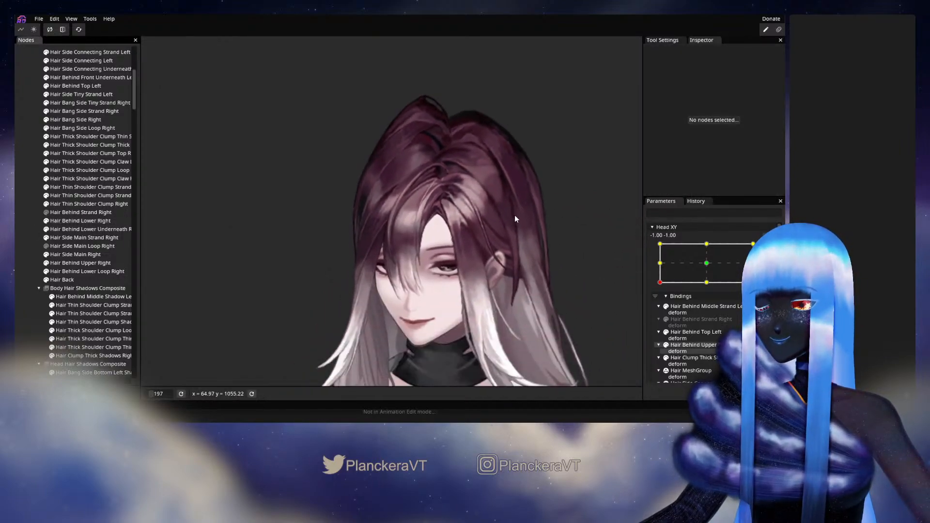
drag(512, 272, 477, 227)
click(768, 251)
mouse_move(660, 306)
mouse_down()
mouse_move(658, 290)
mouse_move(652, 310)
mouse_move(710, 311)
mouse_move(658, 318)
mouse_up()
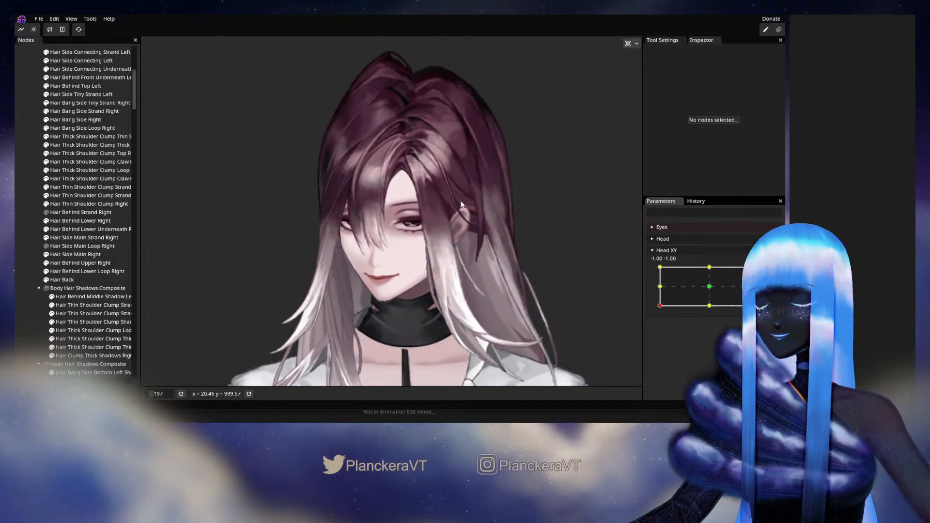
Reopen the Head XY -1, -1 keypoint, adjust a vertex on Hair Behind Lower Right's inner edge near the hair peak, and deselect the part.
scroll(405, 103, up, 2)
drag(406, 102, 432, 310)
scroll(432, 310, up, 4)
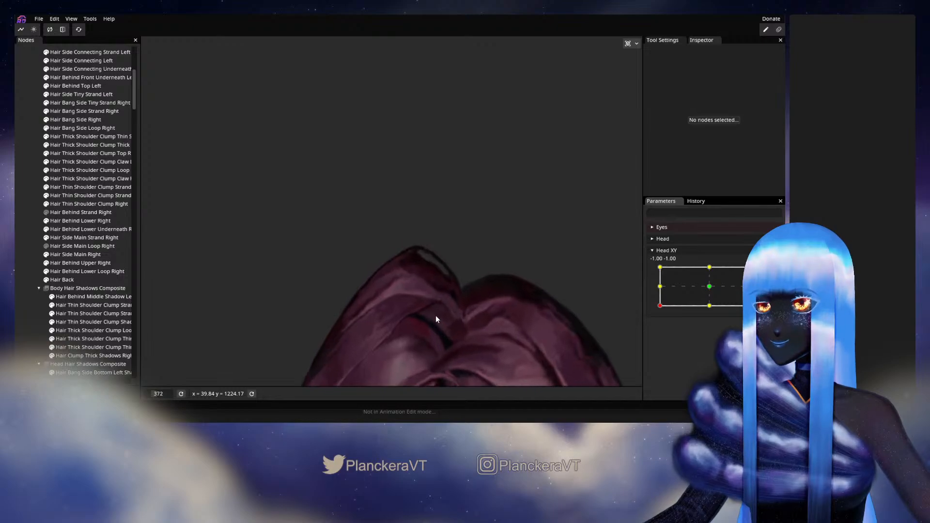
scroll(434, 311, up, 3)
click(83, 220)
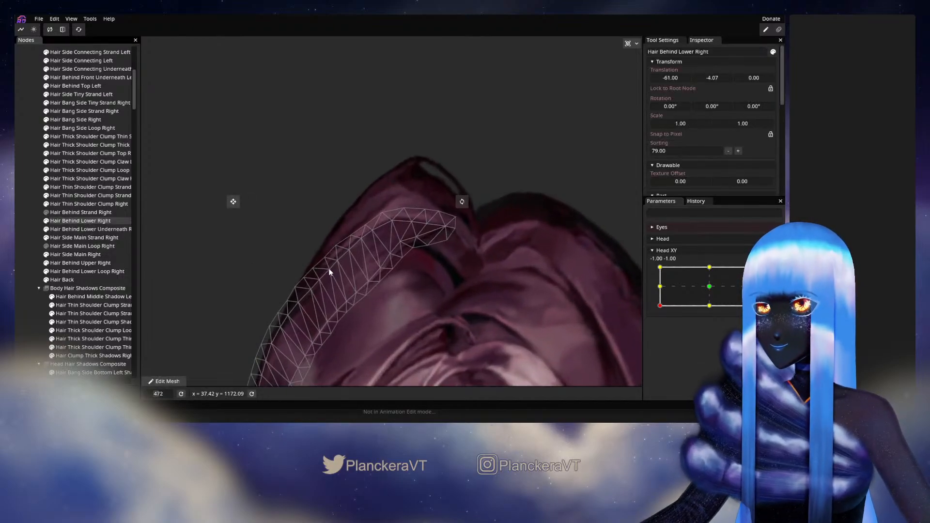
scroll(323, 266, up, 1)
click(164, 381)
click(151, 76)
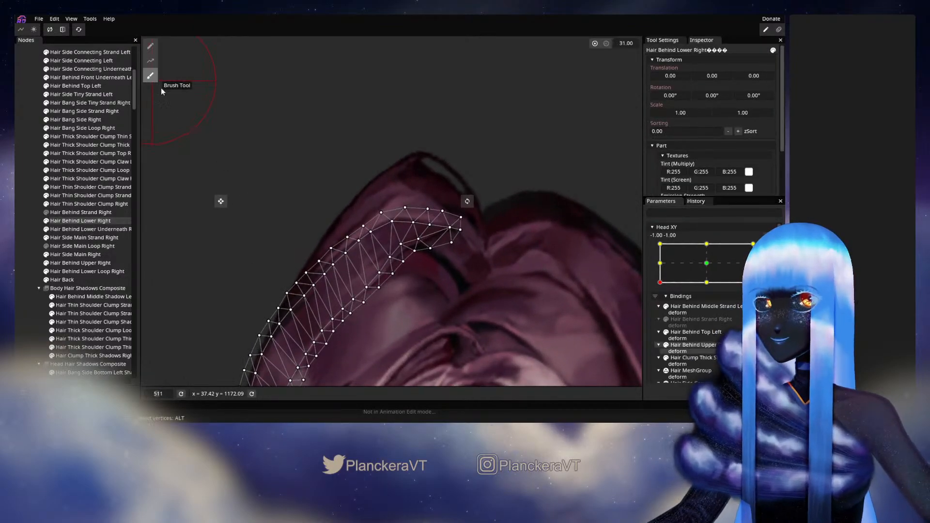
scroll(503, 275, up, 1)
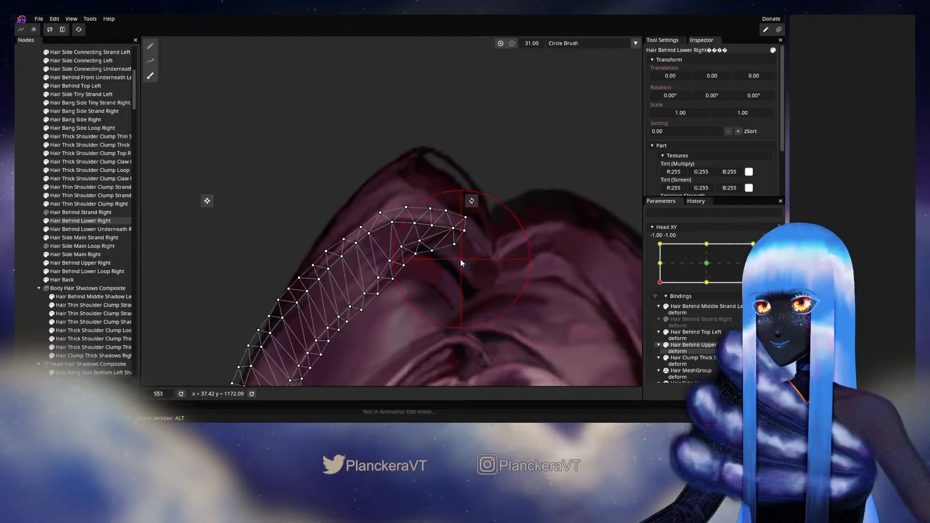
click(150, 46)
scroll(433, 251, up, 1)
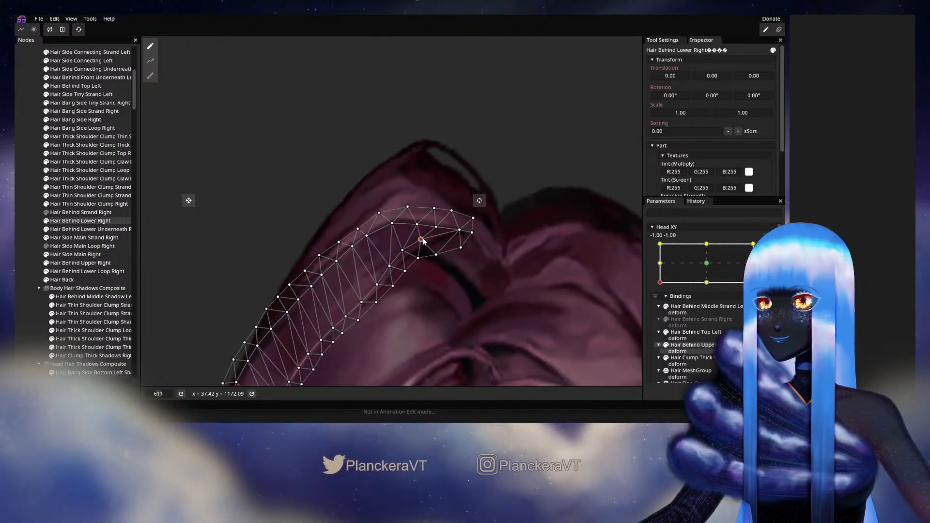
click(24, 224)
Leave keypoint editing and inspect the whole head and shoulders with Head XY moved around -1, -1.
scroll(476, 292, down, 4)
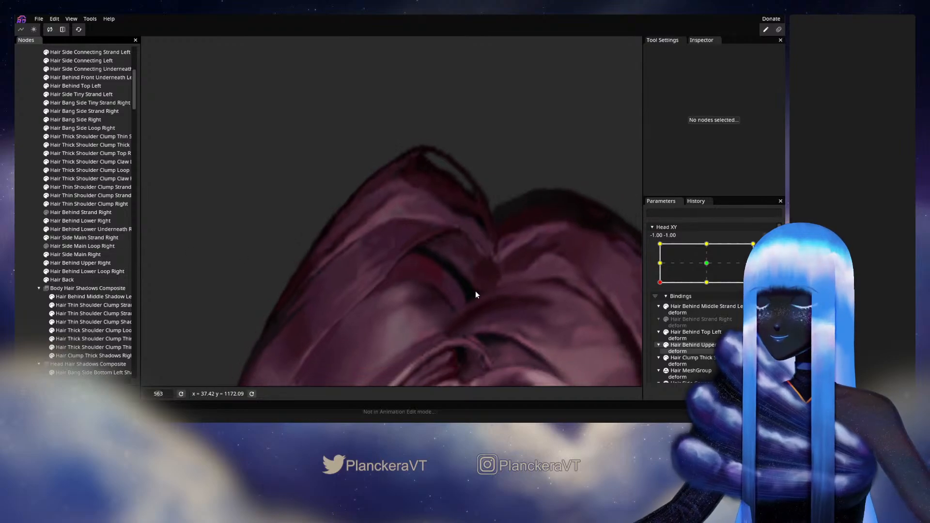
scroll(497, 294, down, 4)
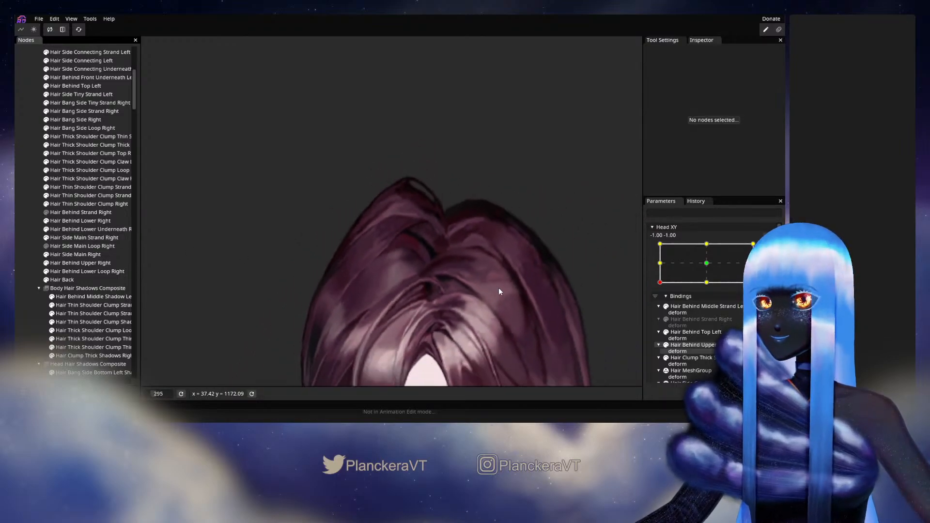
drag(491, 349, 498, 218)
scroll(512, 245, down, 1)
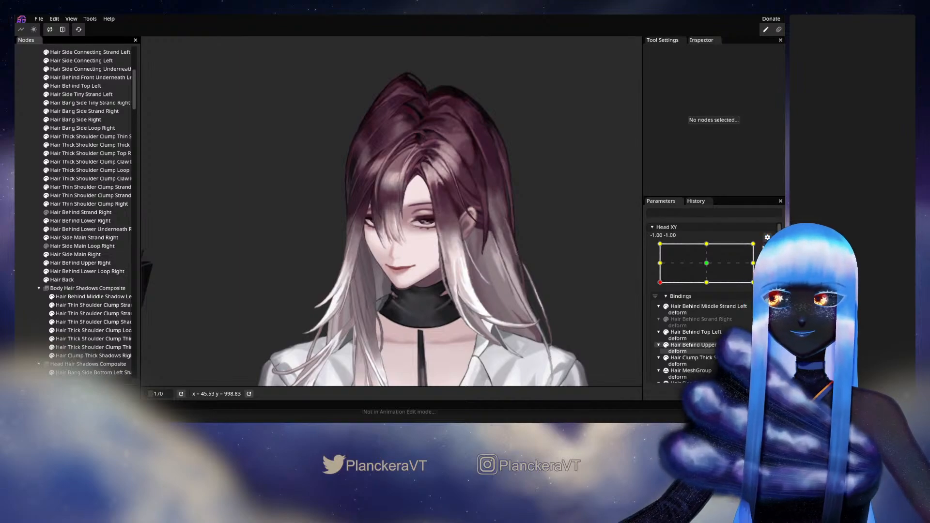
click(768, 255)
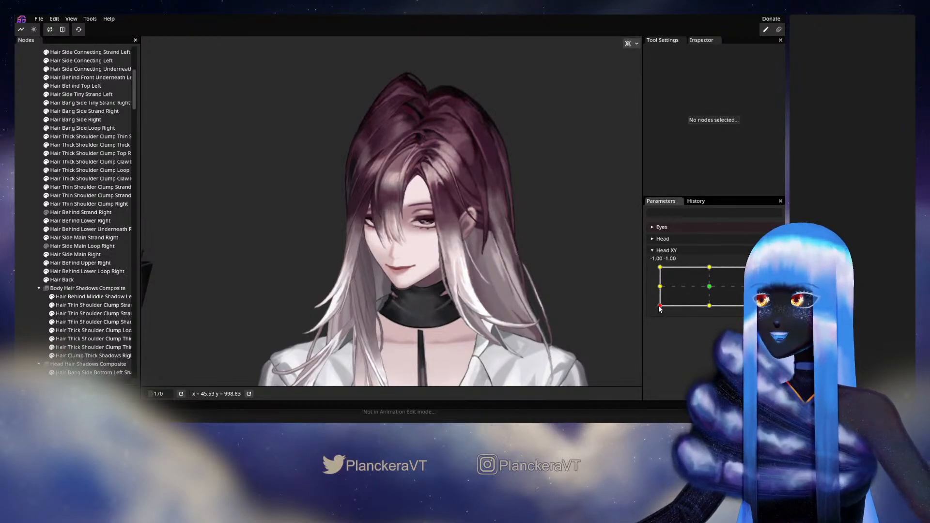
mouse_move(662, 310)
mouse_down()
mouse_move(661, 289)
mouse_move(657, 309)
mouse_up()
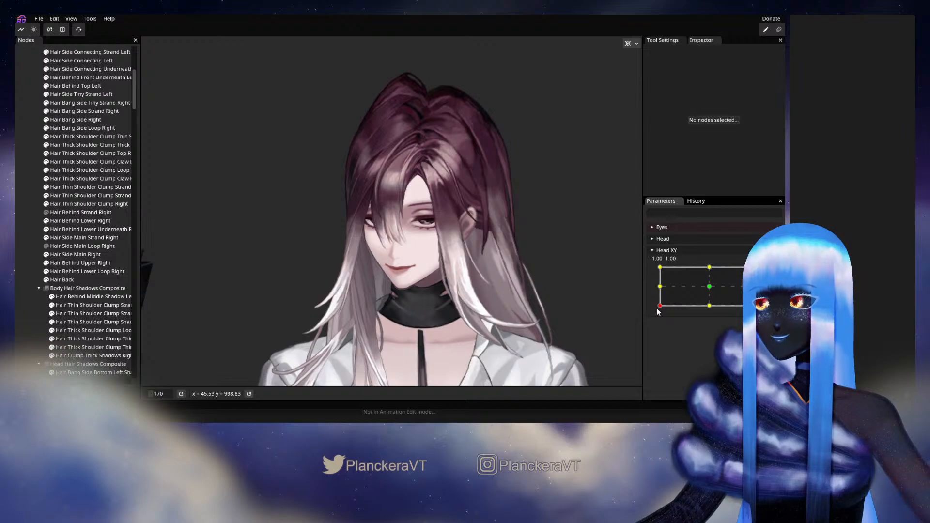
Move Head XY to 1, -1, open that keypoint, and smooth Hair Behind Lower Right's upper outer edge with the Circle Brush at size 31.00.
drag(662, 311, 758, 313)
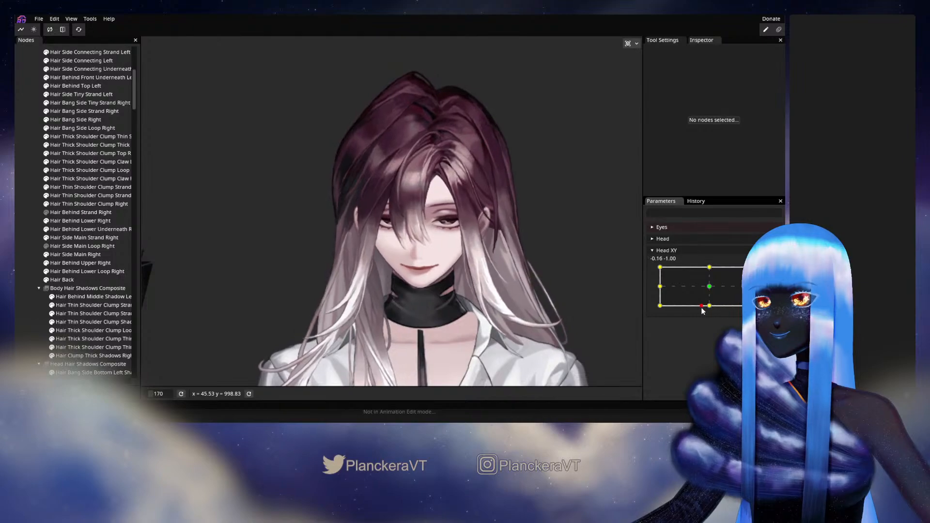
click(773, 270)
scroll(465, 232, up, 4)
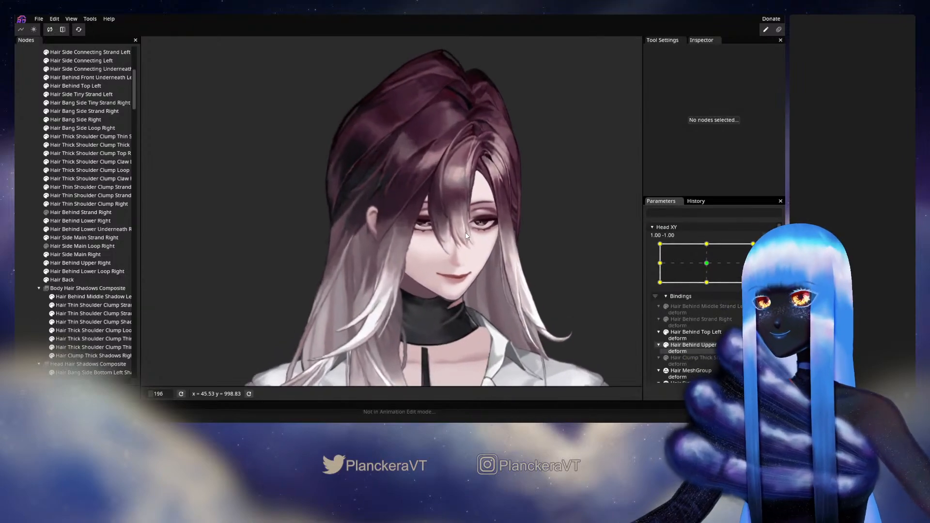
drag(443, 140, 413, 281)
scroll(428, 255, up, 2)
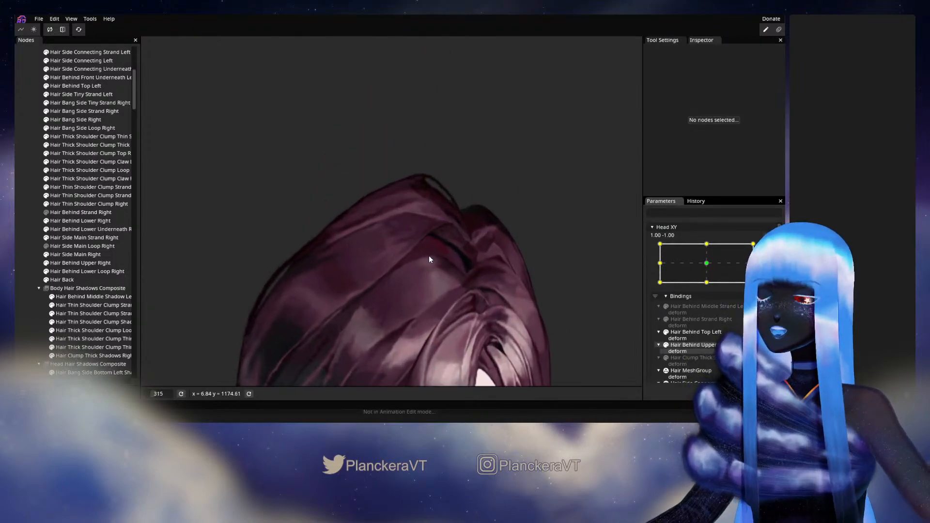
scroll(428, 255, up, 1)
click(82, 220)
scroll(301, 189, up, 2)
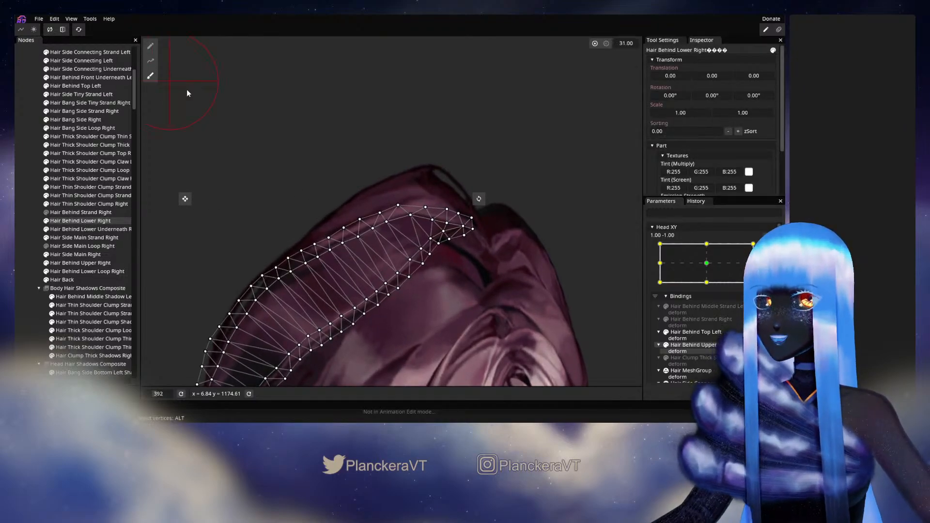
scroll(394, 219, up, 2)
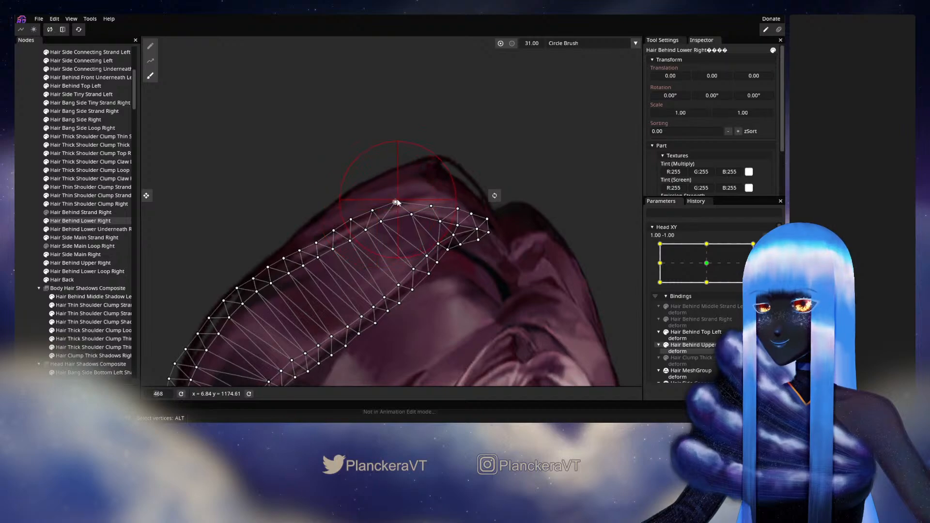
drag(328, 237, 357, 195)
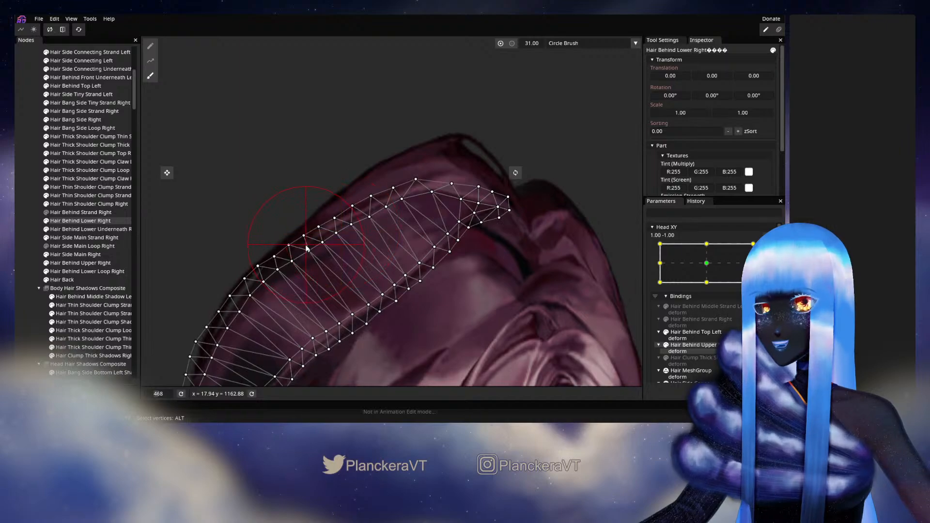
click(34, 229)
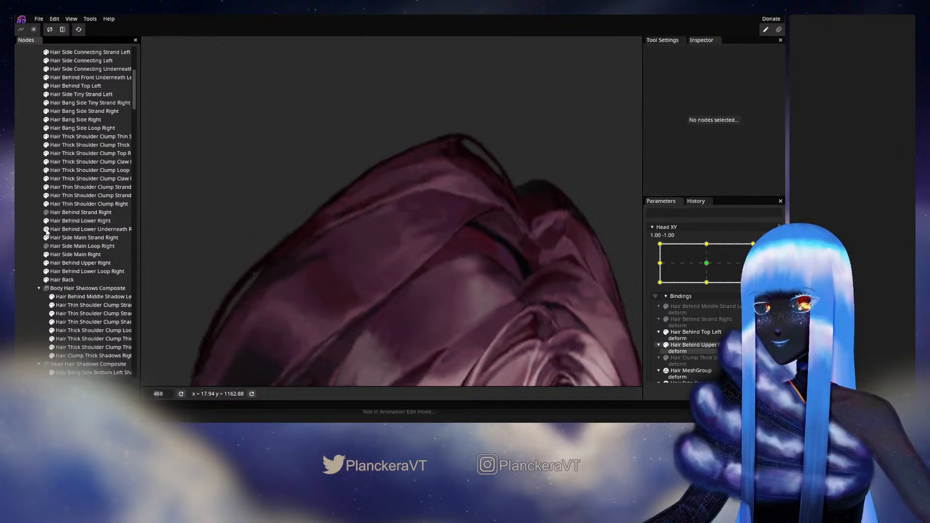
Check the full hair silhouette outside keypoint editing while moving Head XY around 1, -1.
scroll(483, 273, down, 3)
scroll(496, 279, down, 3)
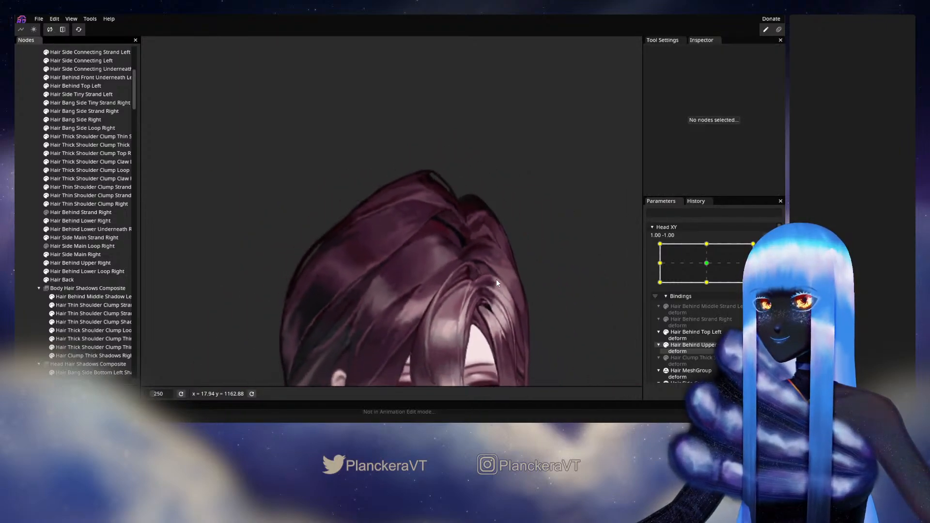
scroll(512, 301, down, 2)
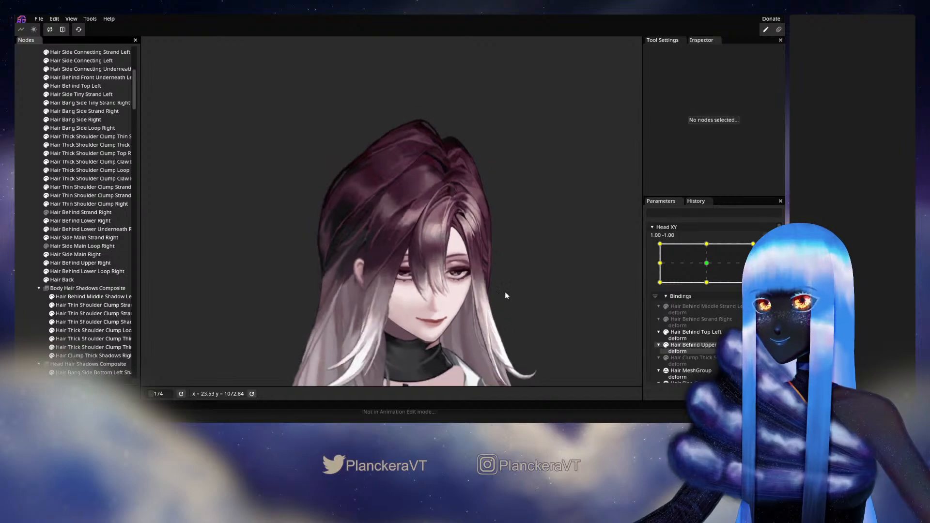
mouse_move(759, 306)
mouse_down()
mouse_move(707, 311)
mouse_move(759, 306)
mouse_up()
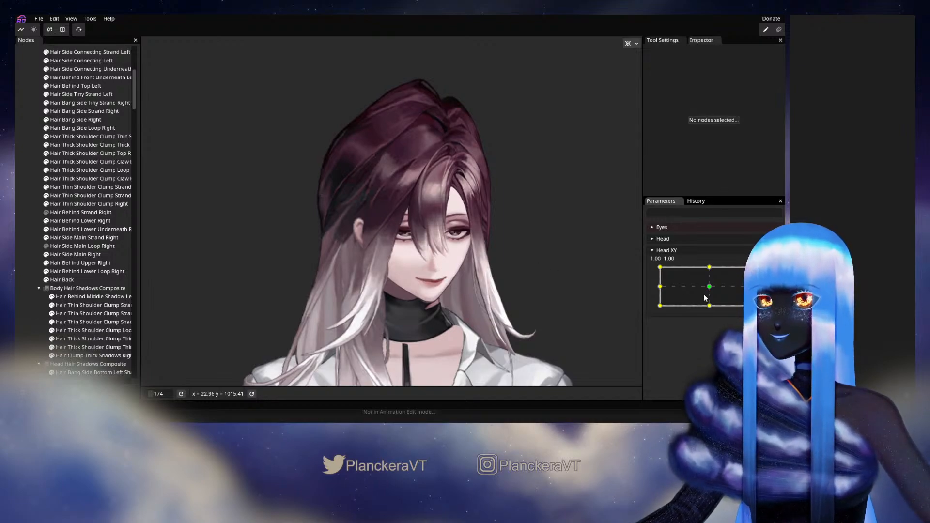
mouse_move(758, 306)
mouse_down()
mouse_move(704, 312)
mouse_move(759, 309)
mouse_up()
Reopen the Head XY 1, -1 keypoint, reshape the vertices along Hair Behind Lower Right's upper outer edge, and deselect the part.
click(771, 272)
scroll(350, 172, up, 1)
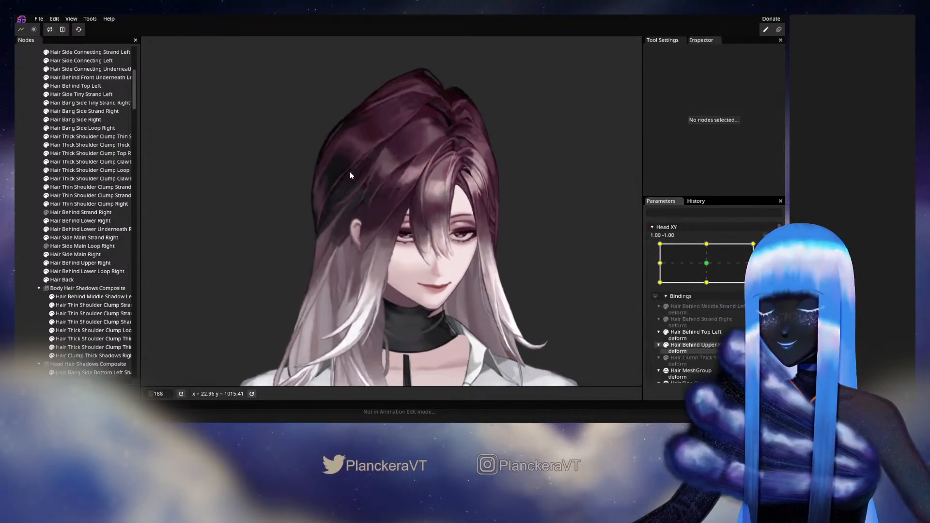
scroll(352, 176, up, 10)
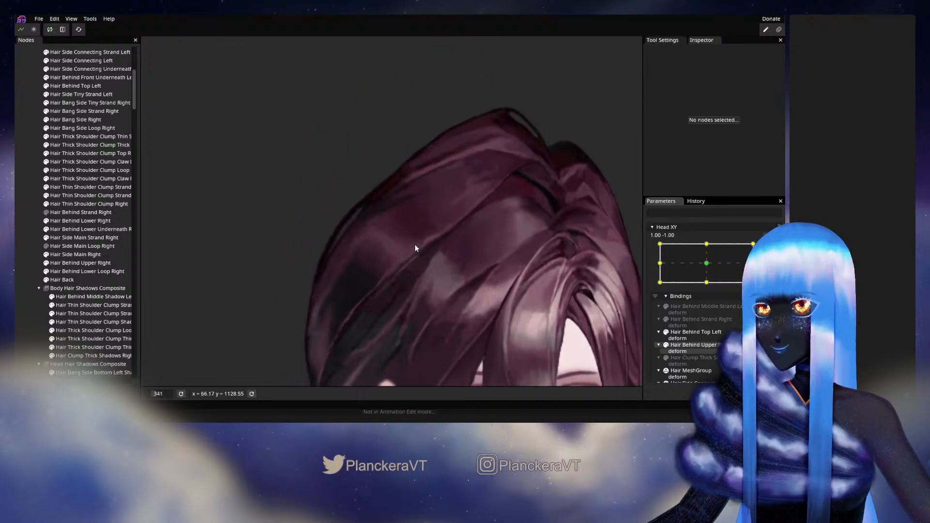
scroll(414, 248, up, 3)
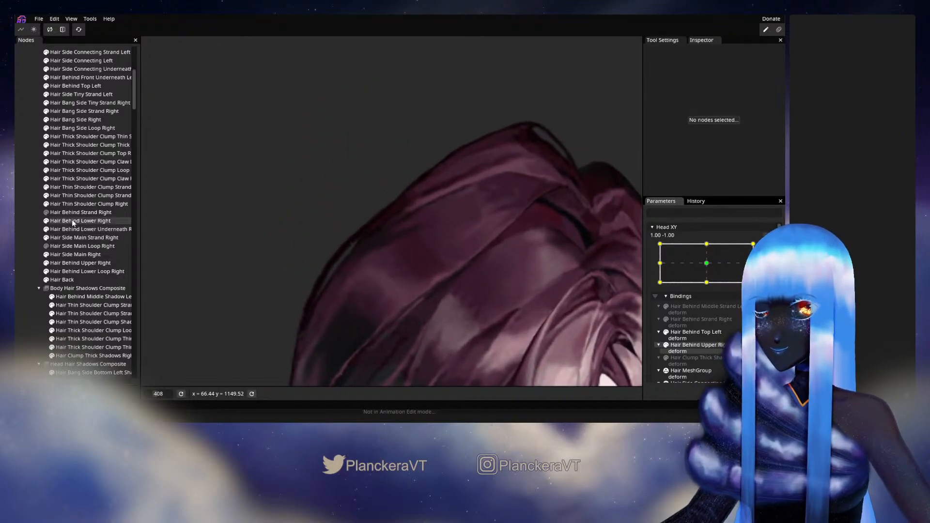
click(72, 221)
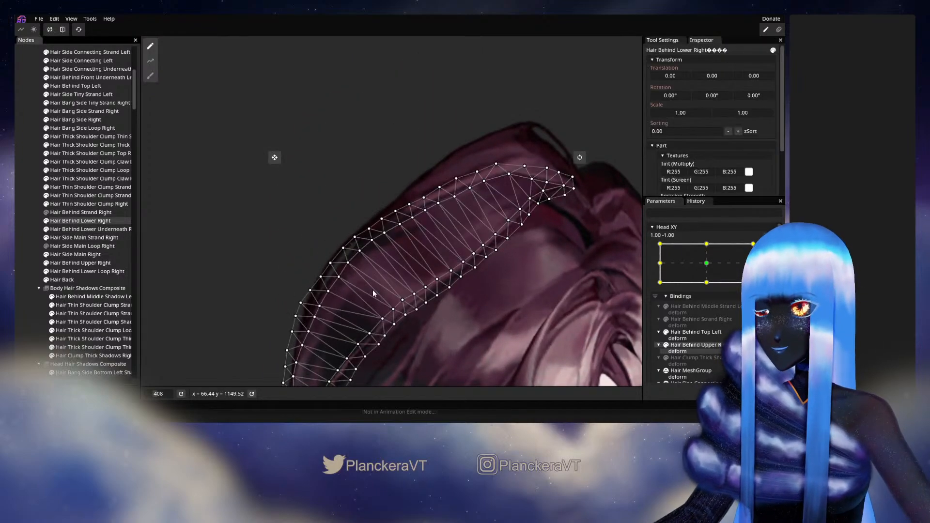
scroll(353, 291, up, 2)
drag(368, 251, 356, 265)
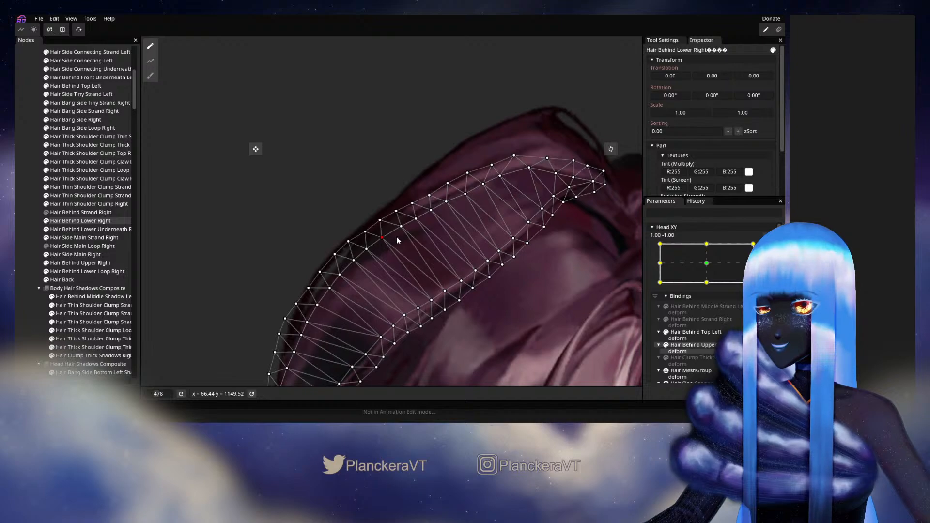
click(37, 257)
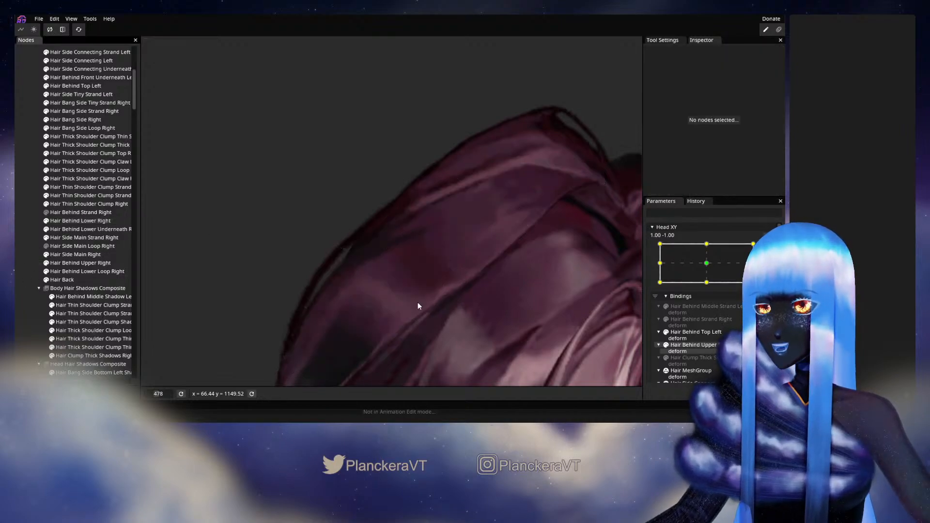
Inspect the whole head, leave keypoint editing, and move Head XY across from 1, -1 to -1, -1.
scroll(427, 305, down, 1)
scroll(487, 294, down, 2)
scroll(494, 285, down, 5)
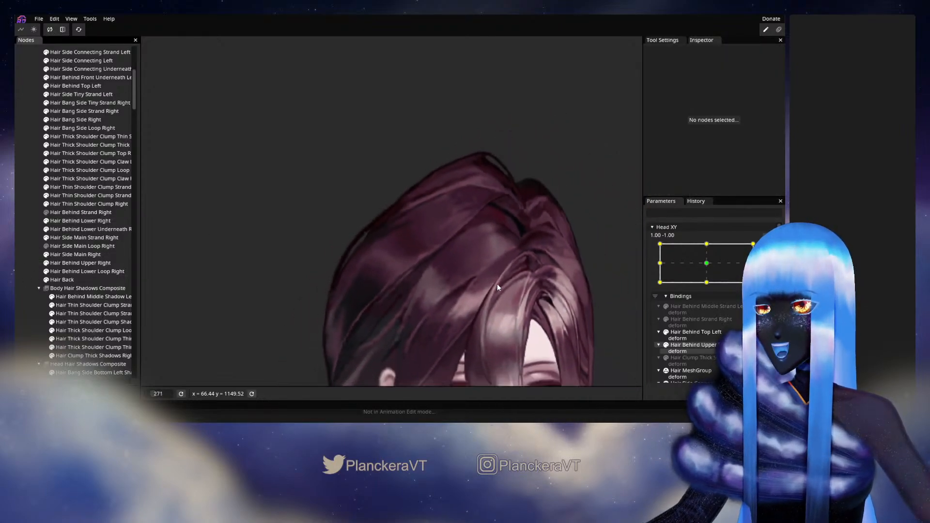
scroll(546, 284, down, 2)
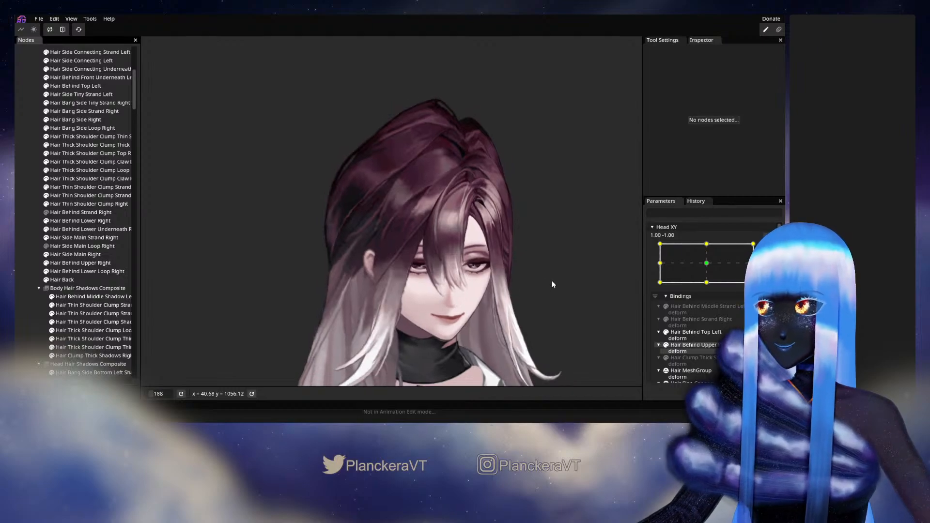
click(766, 248)
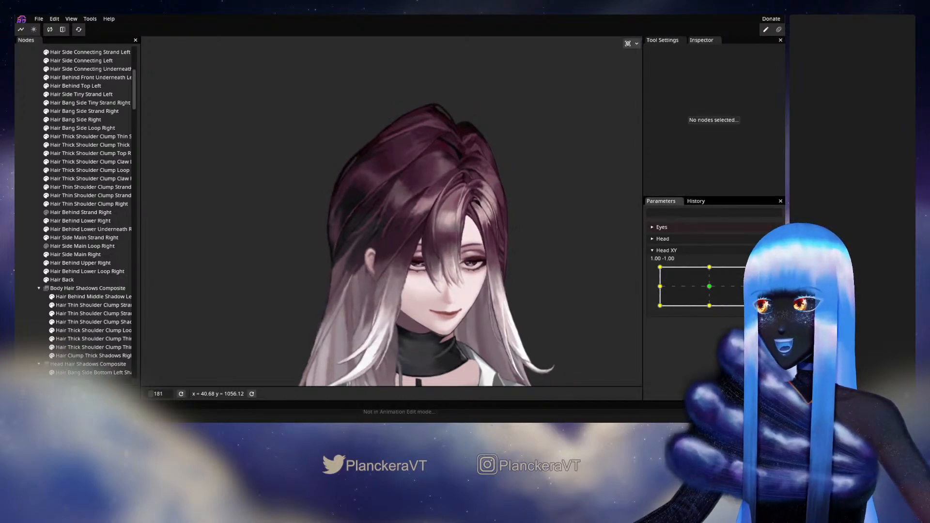
drag(758, 305, 654, 311)
Open the Head XY -1, -1 keypoint, even out Hair Behind Lower Right's upper-edge vertices below the hair peak, and deselect the part.
click(774, 258)
scroll(394, 217, up, 4)
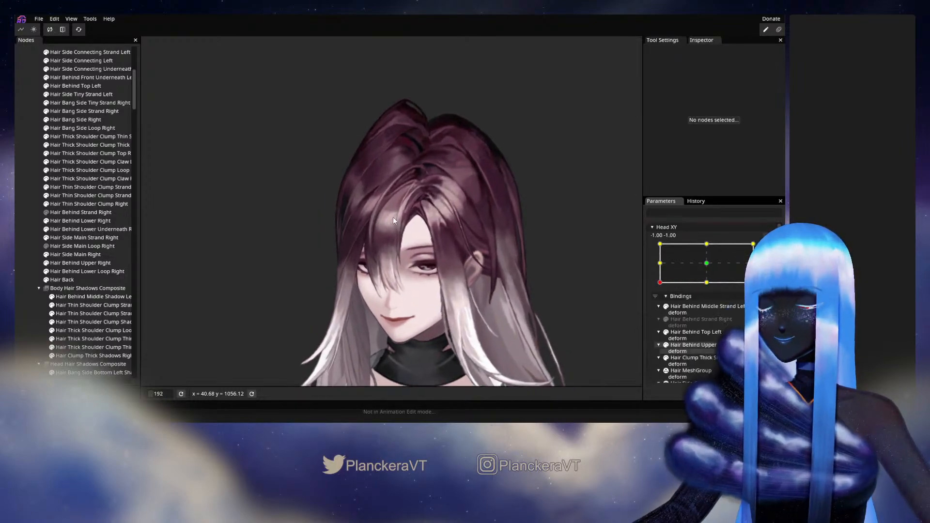
drag(394, 127, 379, 260)
scroll(378, 262, up, 6)
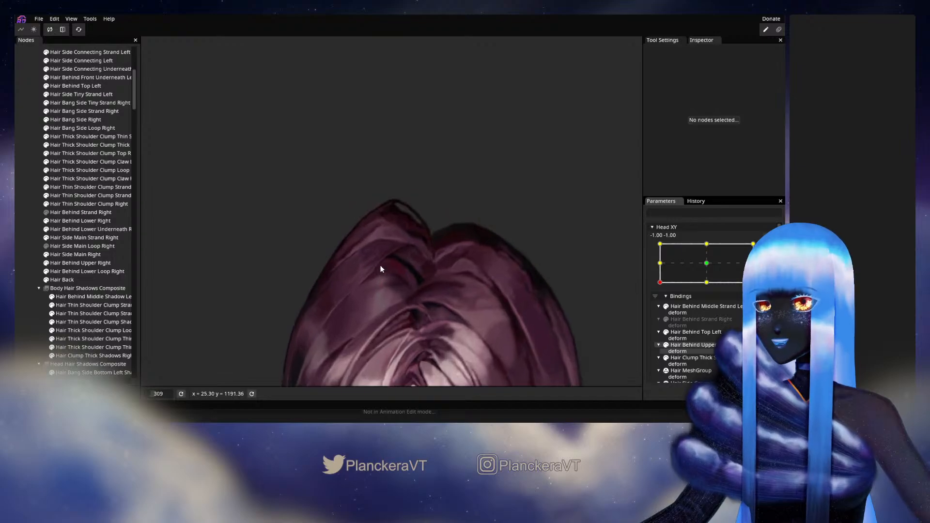
scroll(401, 254, up, 3)
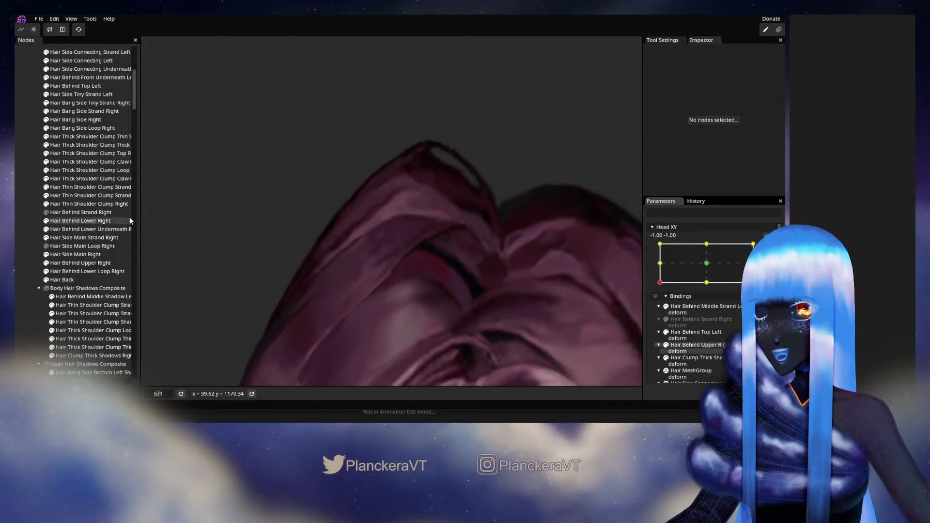
scroll(237, 226, up, 1)
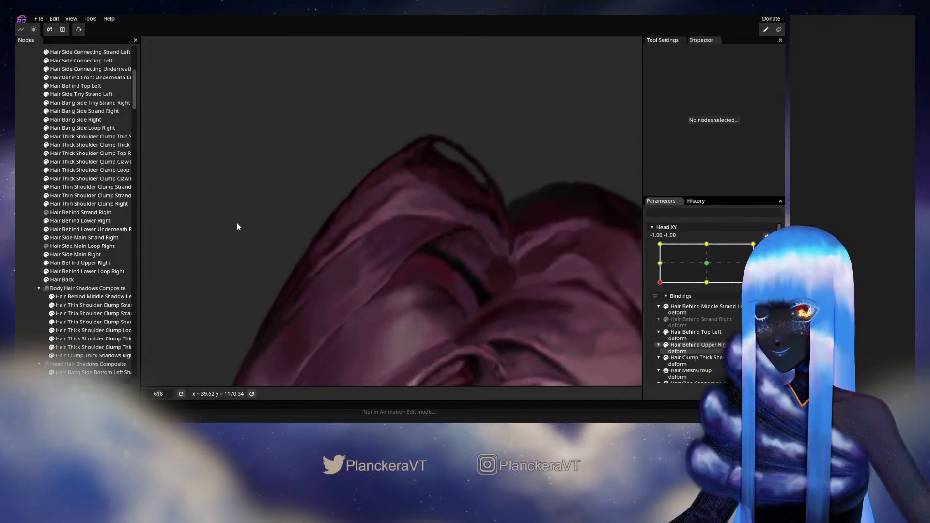
click(83, 220)
scroll(401, 231, up, 2)
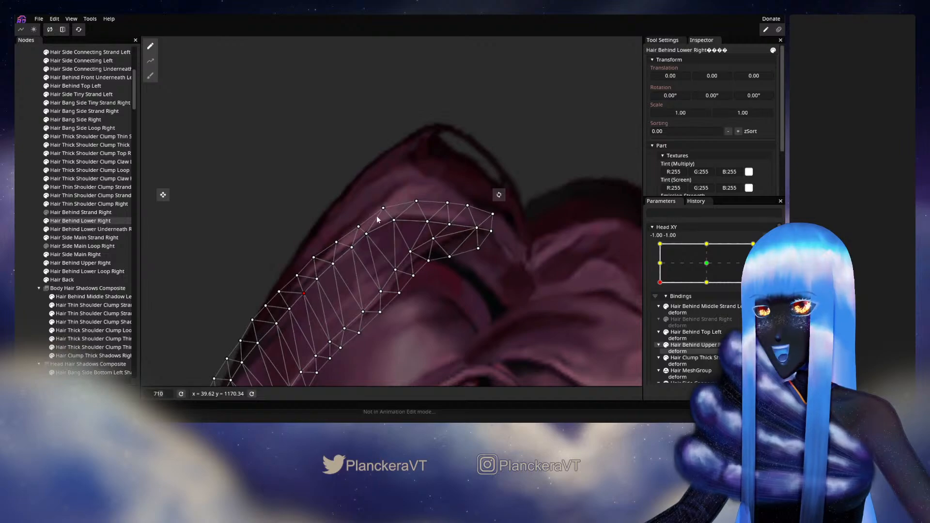
drag(358, 226, 353, 229)
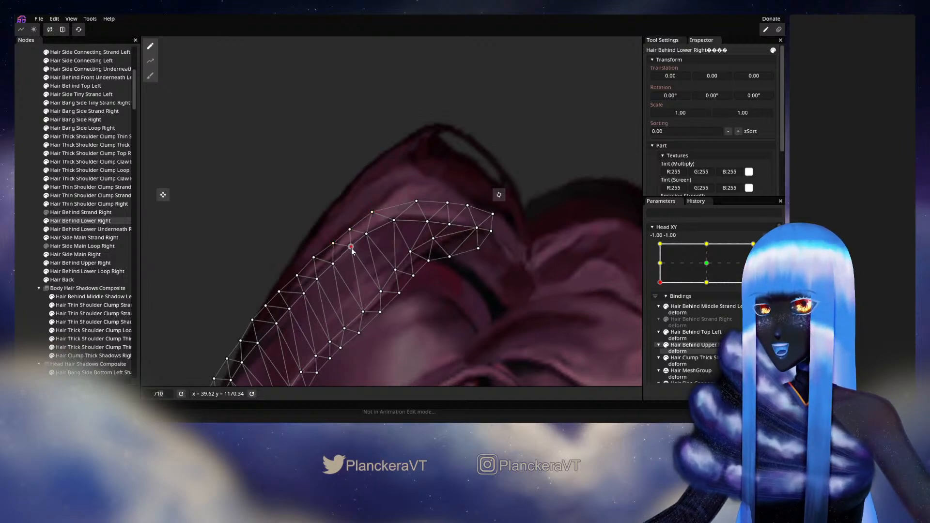
click(366, 235)
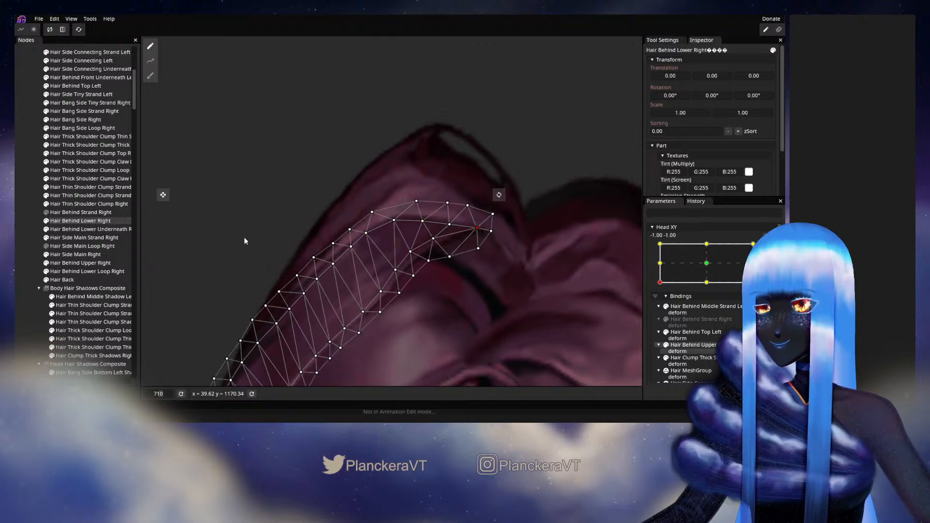
click(29, 245)
Check the complete hair silhouette, then leave keypoint editing and move Head XY around -1, -1 to test the deformation.
scroll(498, 281, down, 4)
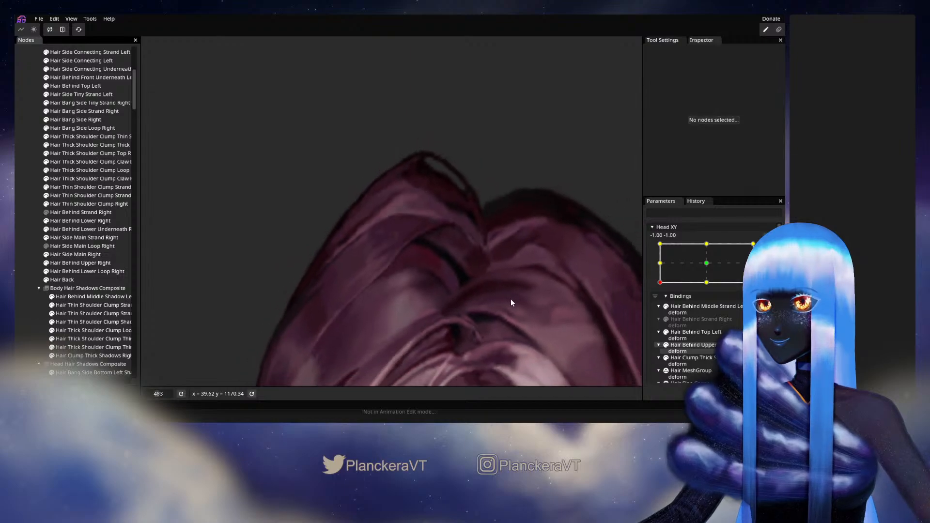
scroll(511, 301, down, 6)
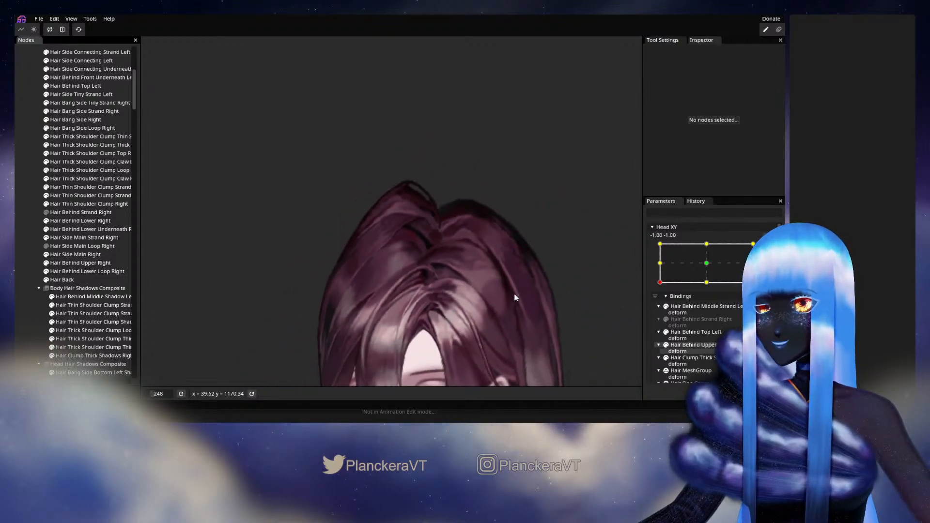
scroll(514, 296, down, 3)
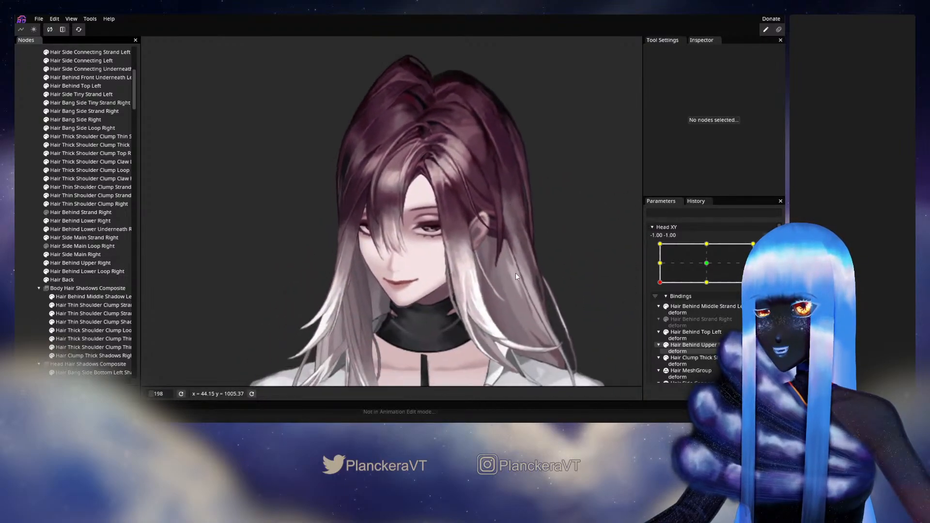
click(775, 277)
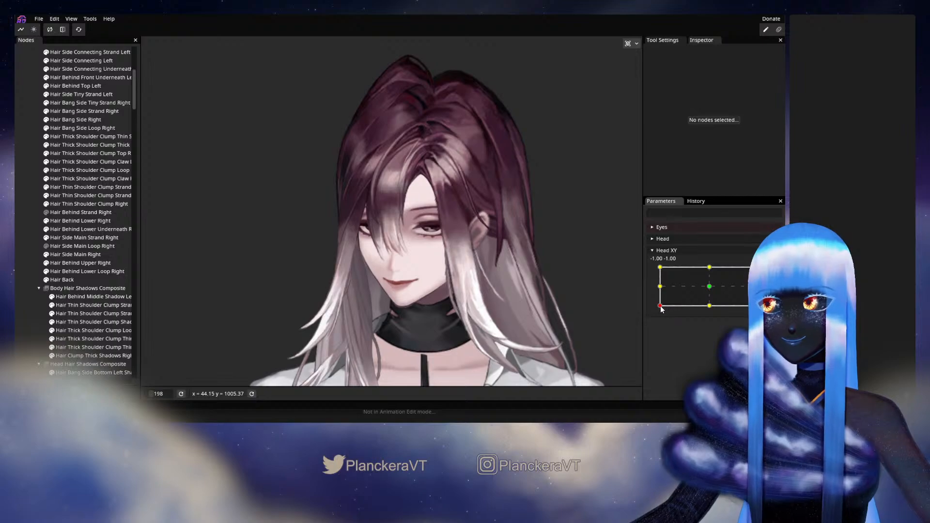
mouse_move(661, 307)
mouse_down()
mouse_move(699, 314)
mouse_move(653, 315)
mouse_up()
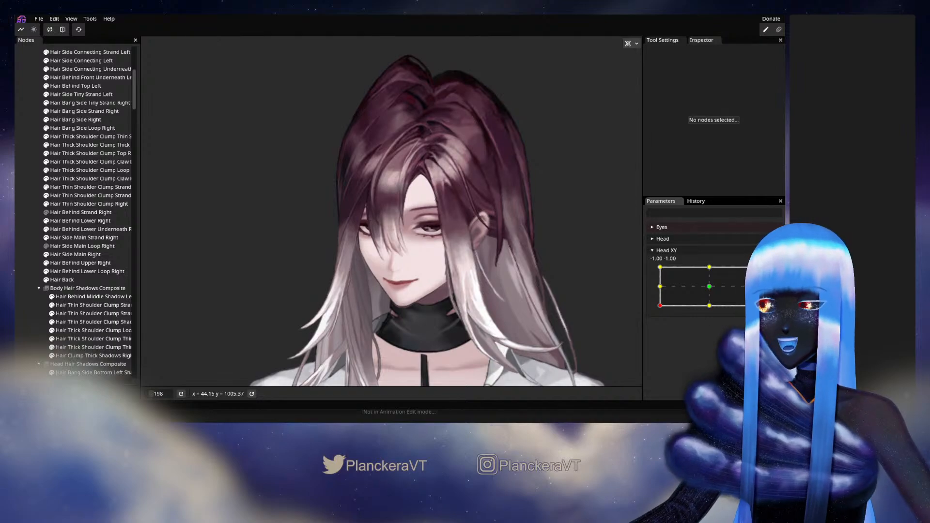
Reopen the Head XY -1, -1 keypoint and examine the upper hair around the peak and outer edge.
scroll(653, 316, down, 1)
scroll(379, 218, up, 5)
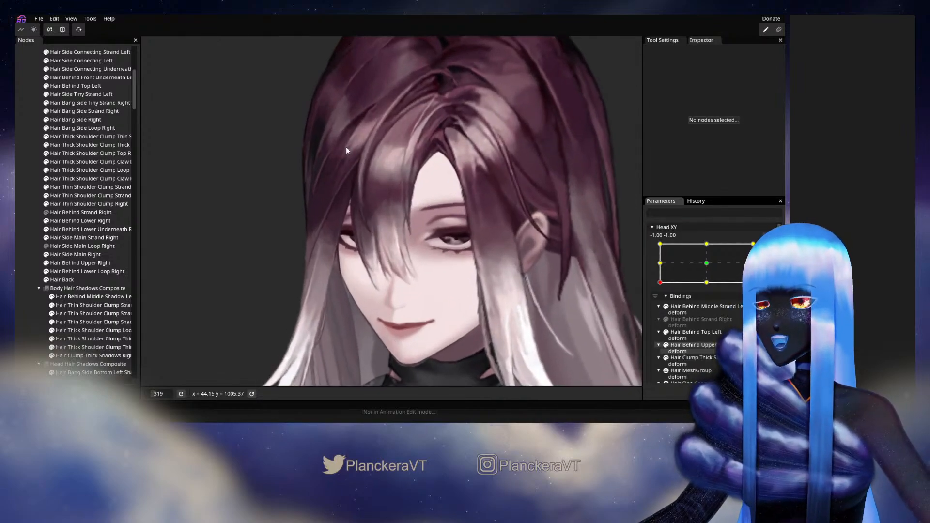
scroll(388, 306, up, 4)
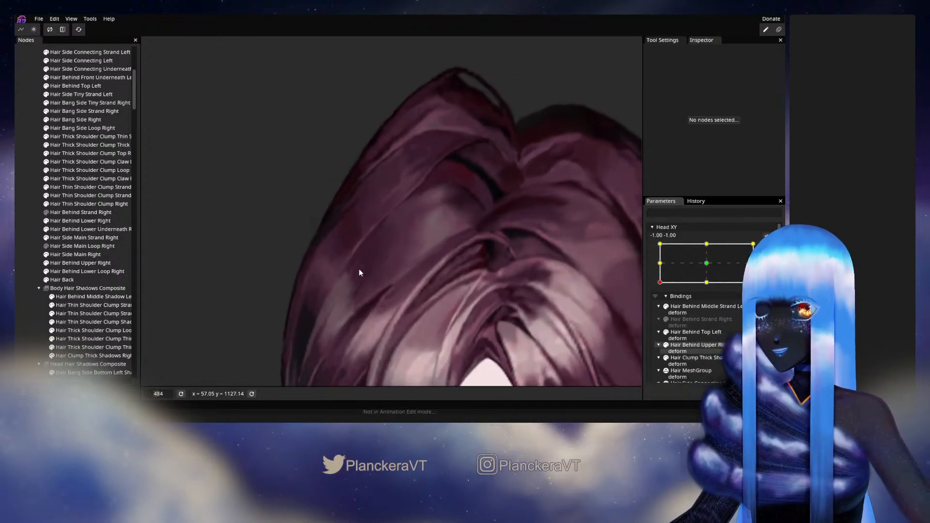
Reshape the outer and inner edges of the Hair Behind Lower Right mesh with the circle brush at Head XY -1.00, -1.00.
click(99, 222)
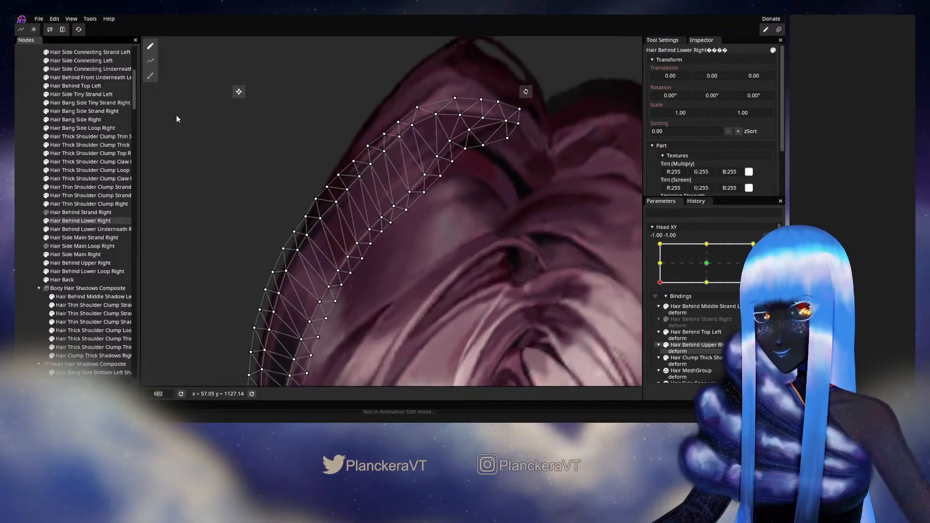
scroll(305, 188, up, 1)
drag(292, 149, 277, 177)
mouse_move(393, 261)
mouse_down()
mouse_move(415, 225)
mouse_move(403, 269)
mouse_up()
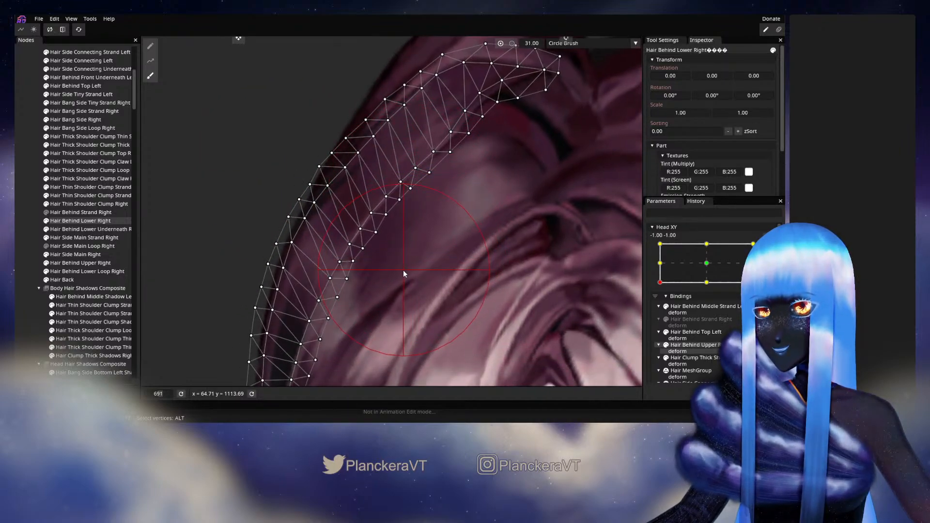
click(15, 245)
scroll(513, 263, down, 1)
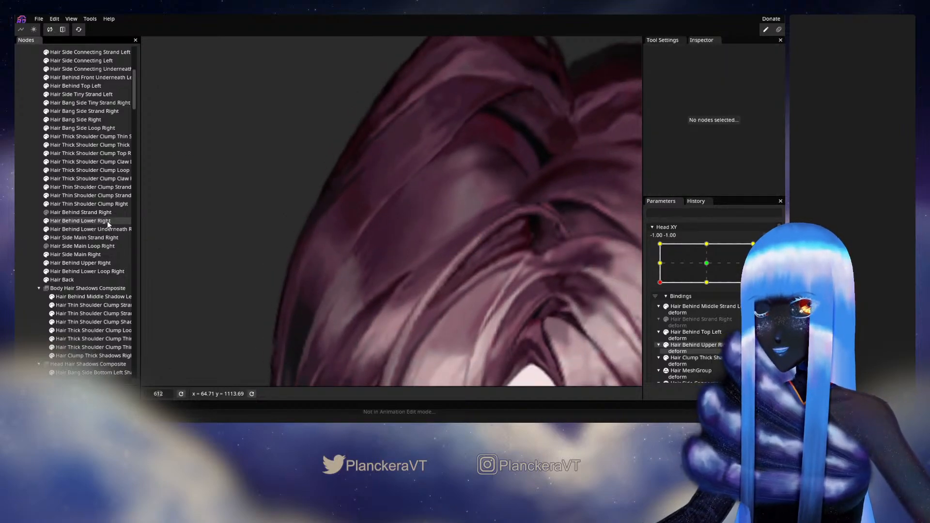
Refine the curve through the middle of the Hair Behind Lower Right mesh with further circle brush strokes.
click(82, 221)
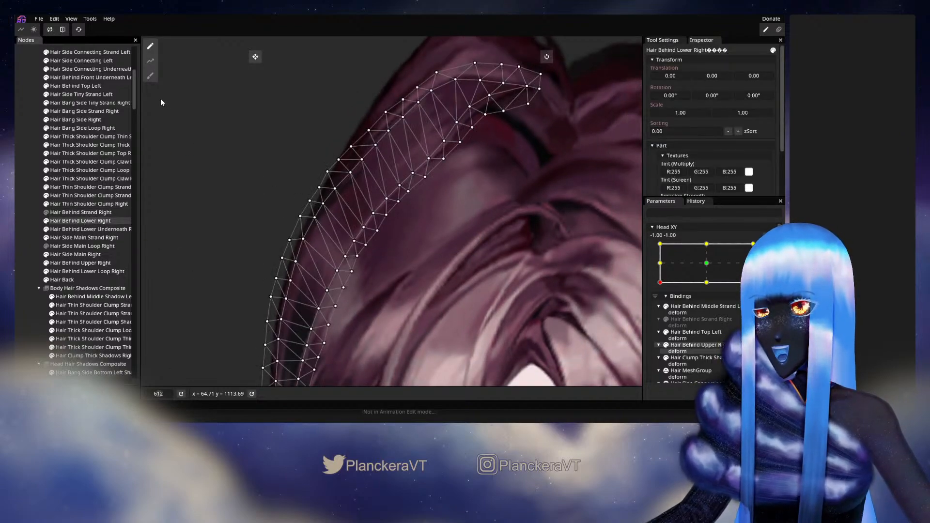
drag(304, 153, 291, 182)
drag(394, 229, 389, 251)
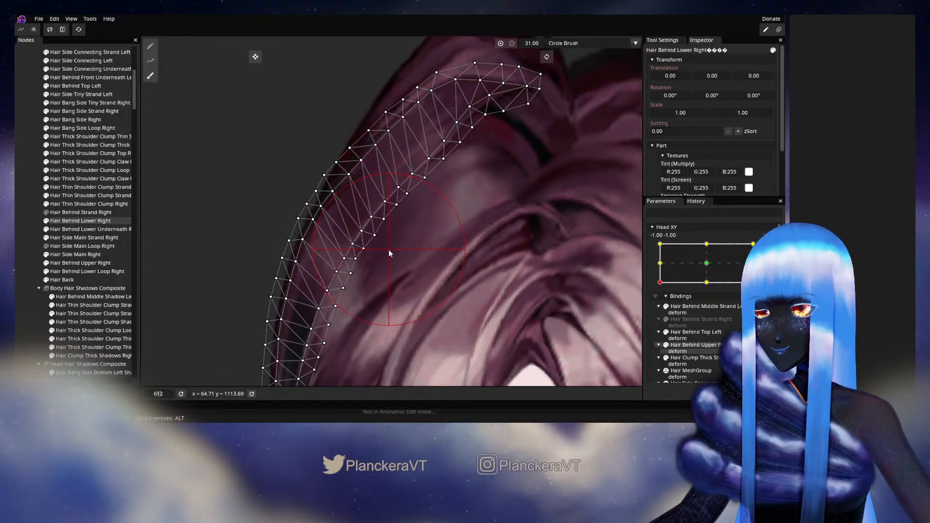
click(30, 242)
scroll(520, 268, down, 4)
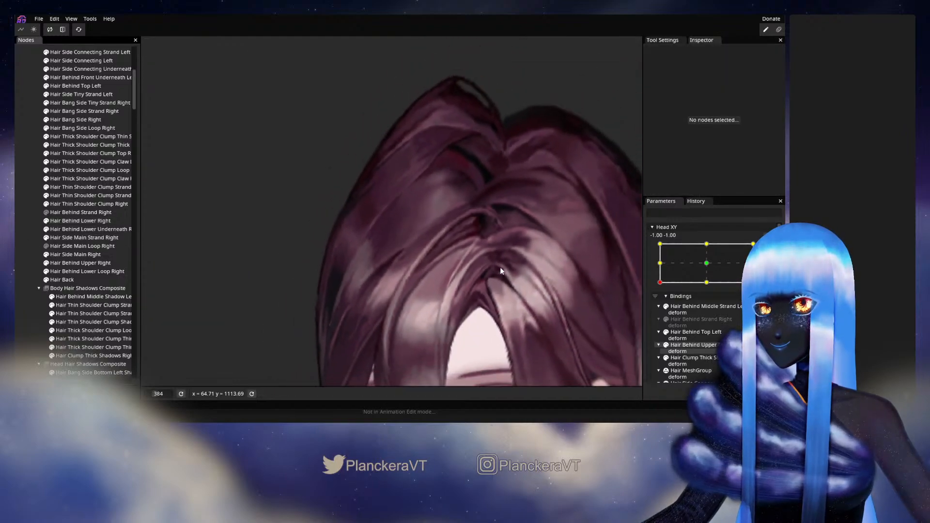
Leave keypoint editing and move Head XY around its -1.00, -1.00 corner to check the hair deformation.
scroll(501, 270, down, 4)
drag(520, 257, 493, 221)
click(771, 280)
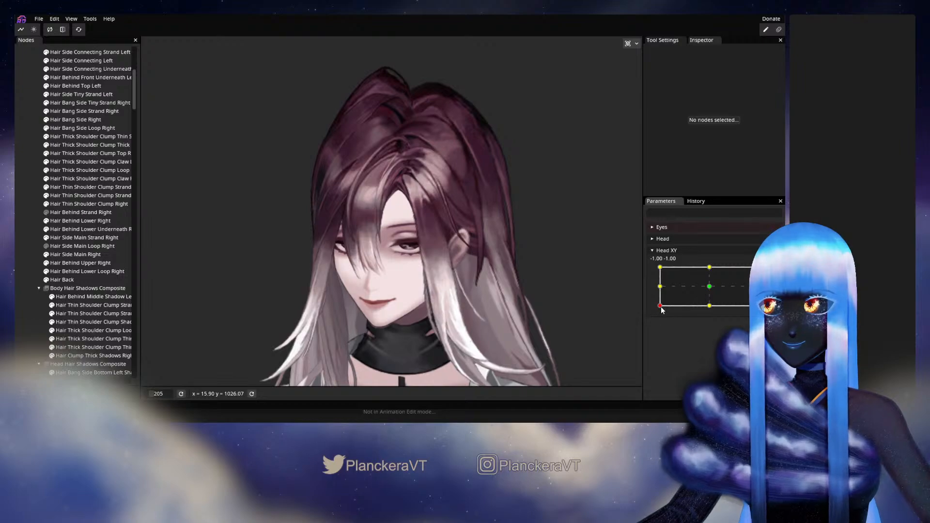
mouse_move(661, 307)
mouse_down()
mouse_move(661, 289)
mouse_move(663, 313)
mouse_move(711, 311)
mouse_move(653, 313)
mouse_up()
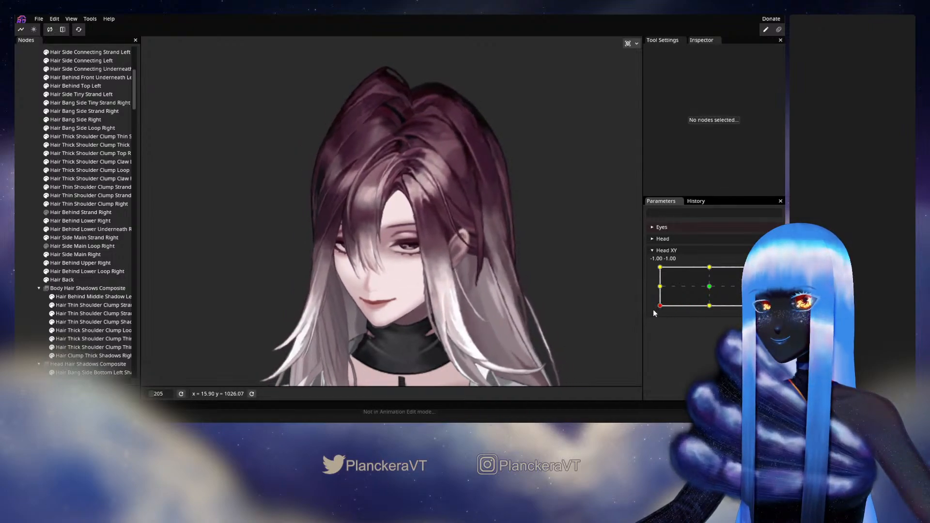
Resume editing the -1.00, -1.00 keypoint and nudge the lower inner edge of the Hair Behind Lower Right mesh with the circle brush.
scroll(296, 242, up, 5)
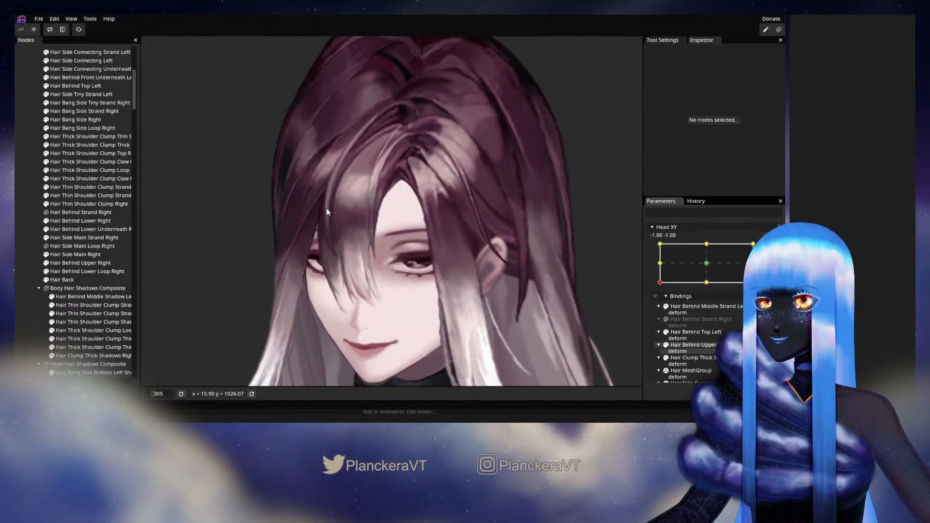
scroll(392, 298, up, 4)
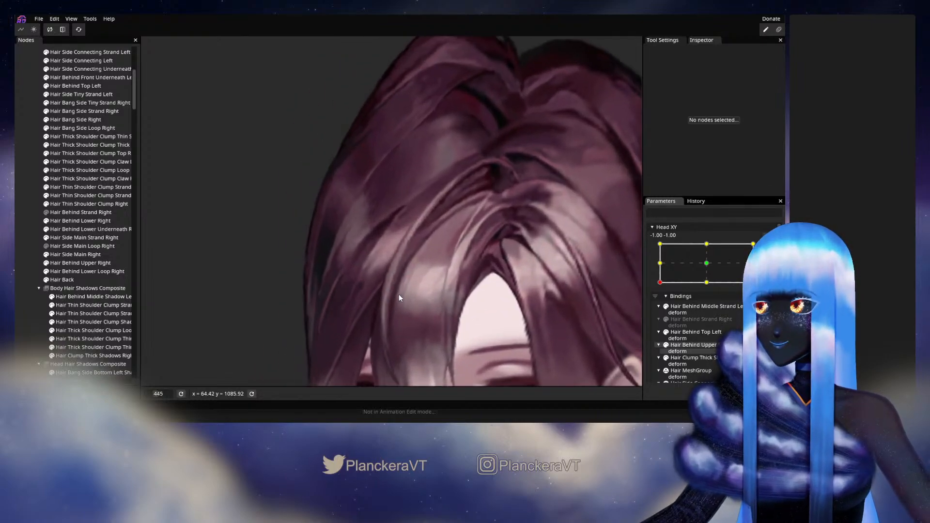
click(81, 221)
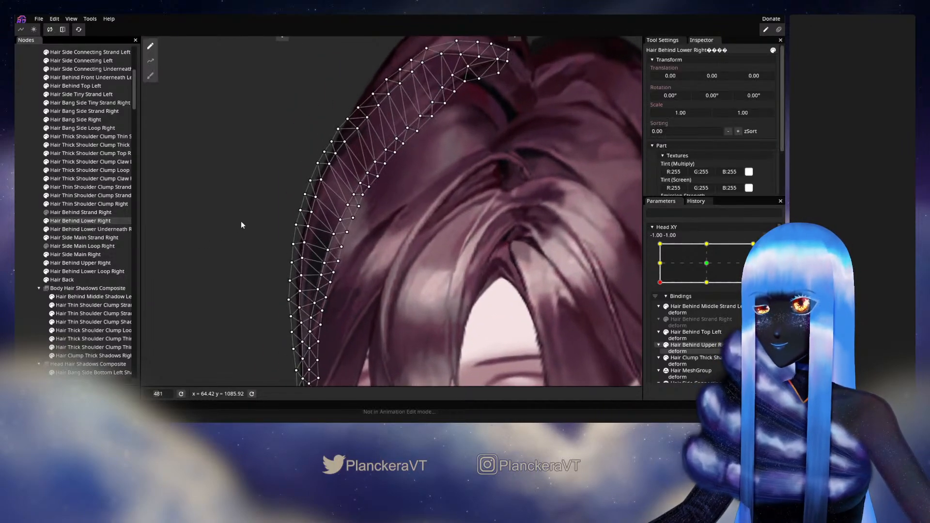
click(150, 76)
scroll(365, 271, up, 3)
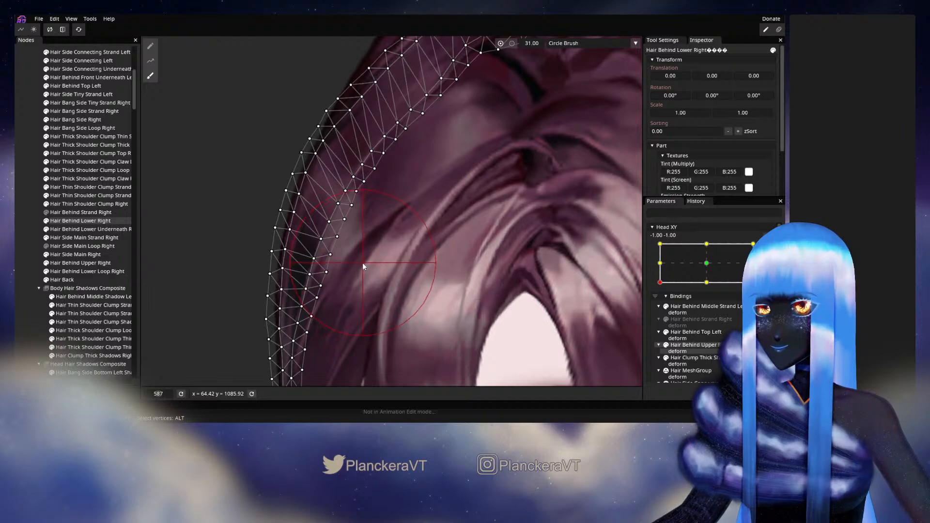
drag(359, 261, 353, 261)
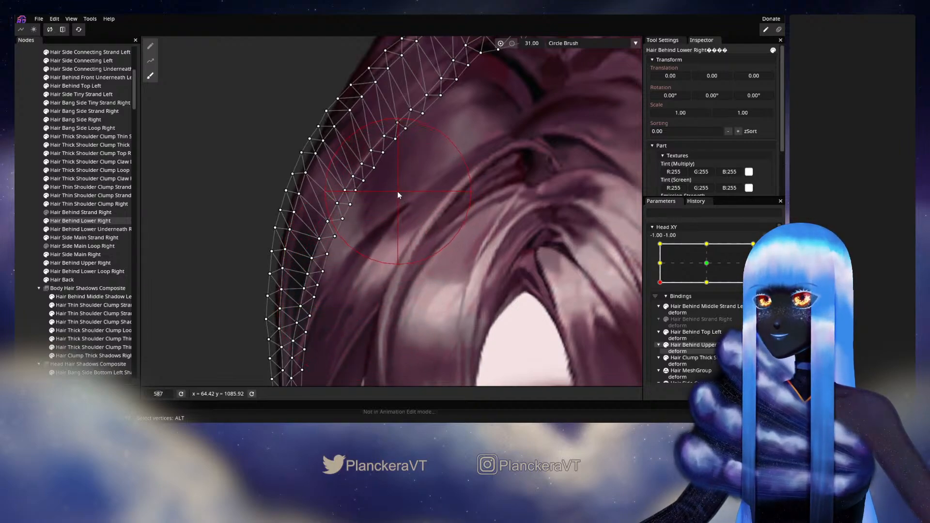
click(25, 262)
Preview the adjusted hair on the whole head by moving Head XY away from its -1.00, -1.00 corner and back.
scroll(411, 315, down, 2)
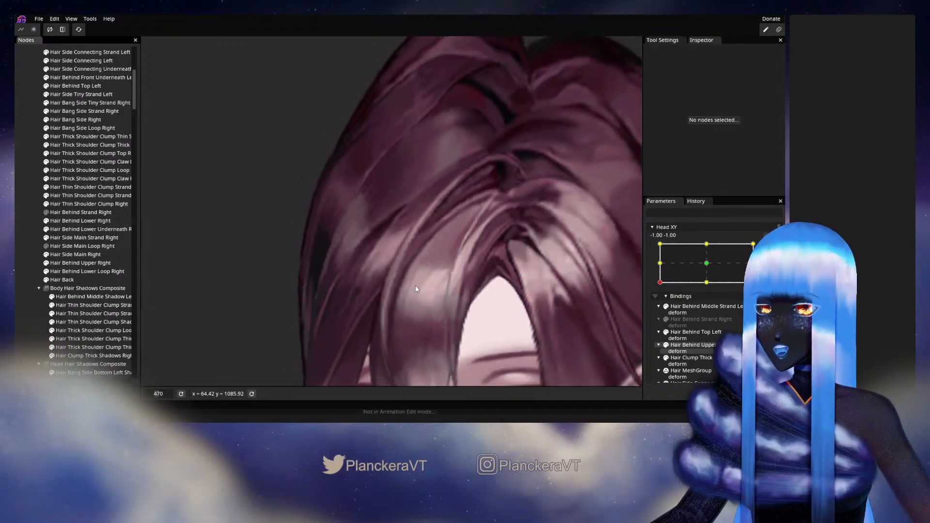
scroll(416, 288, down, 3)
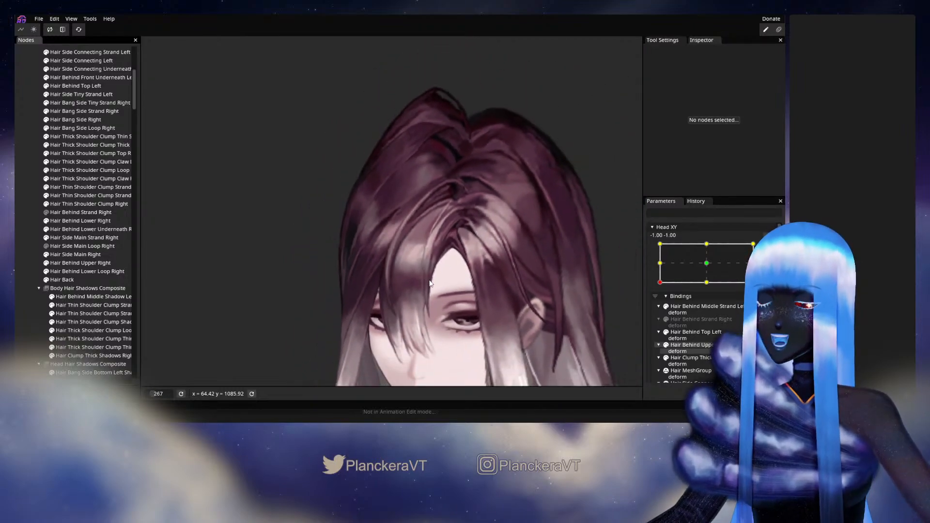
scroll(430, 283, down, 3)
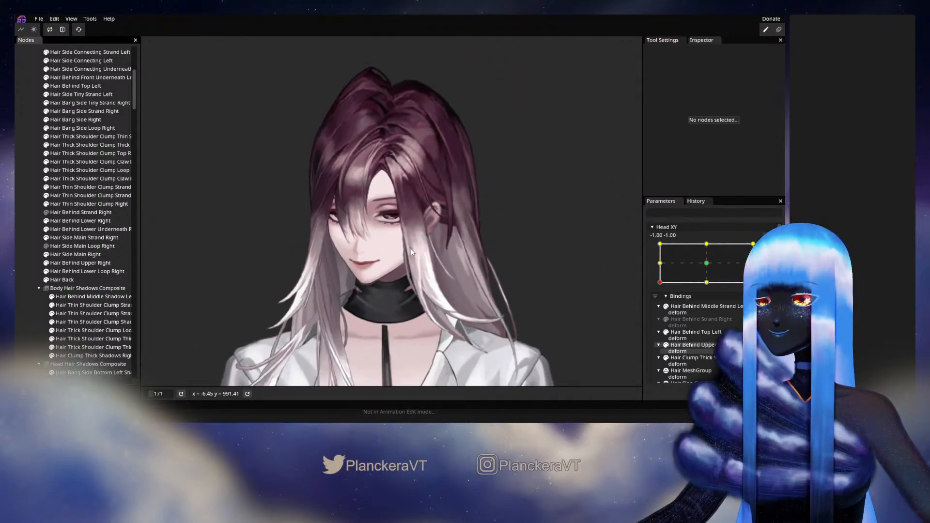
drag(409, 247, 444, 265)
click(766, 251)
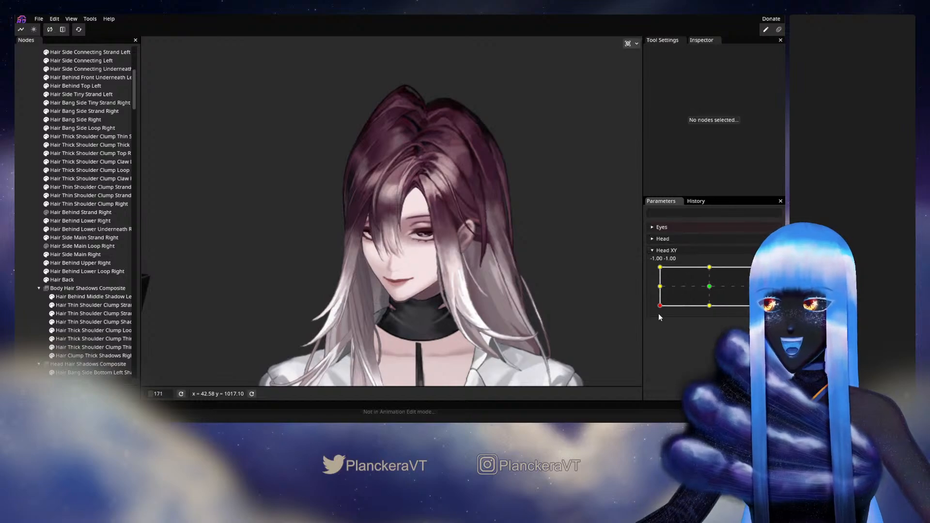
mouse_move(659, 310)
mouse_down()
mouse_move(711, 310)
mouse_move(660, 313)
mouse_move(708, 310)
mouse_move(659, 311)
mouse_move(658, 289)
mouse_move(661, 303)
mouse_move(677, 309)
mouse_up()
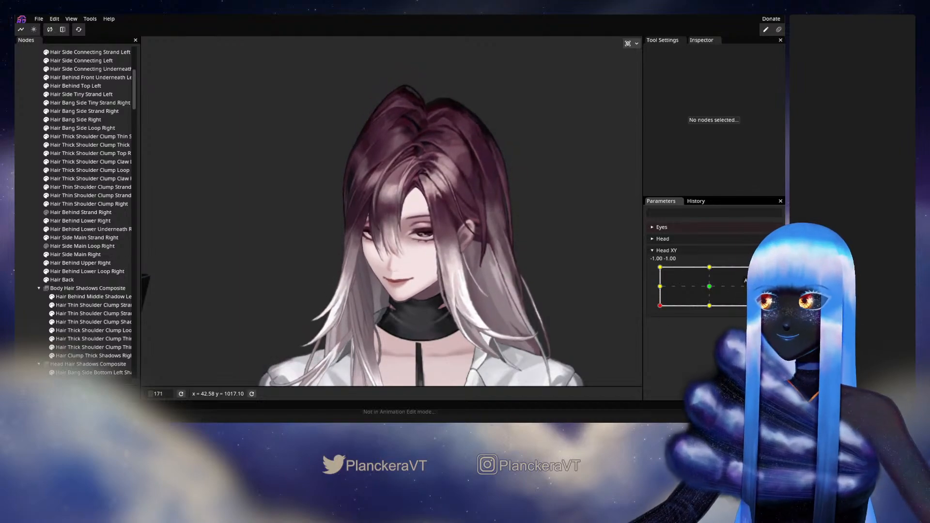
Set the circle brush size to 19 and fine-tune the outer edge of the Hair Behind Lower Right mesh at Head XY -1.00, -1.00.
scroll(327, 187, up, 5)
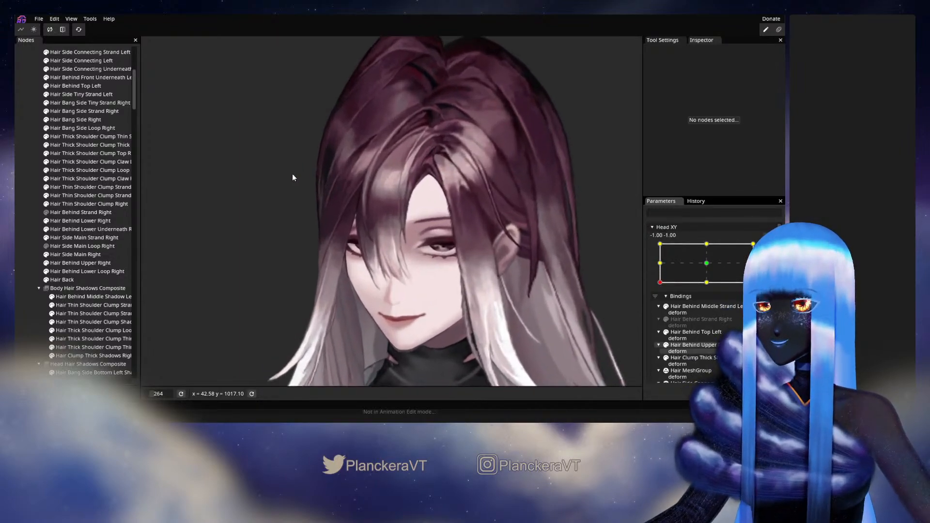
scroll(315, 217, up, 5)
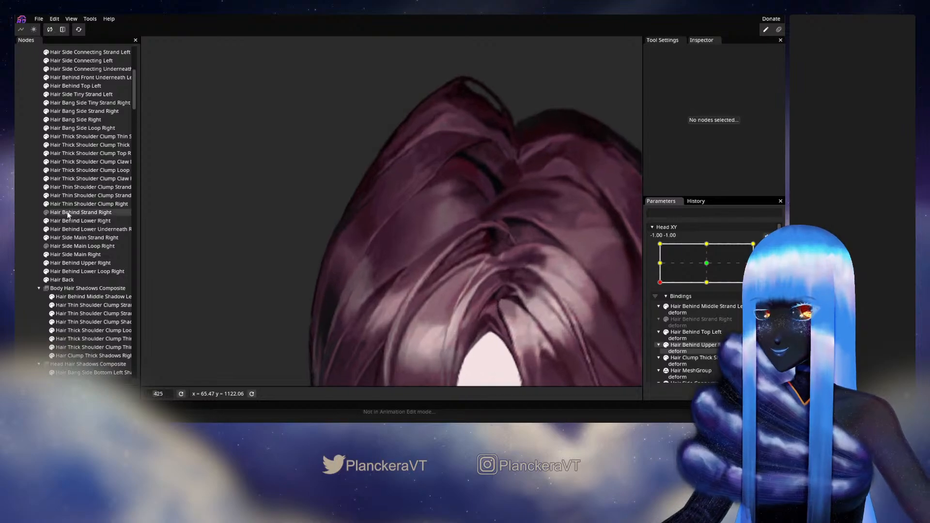
click(70, 221)
scroll(291, 113, up, 3)
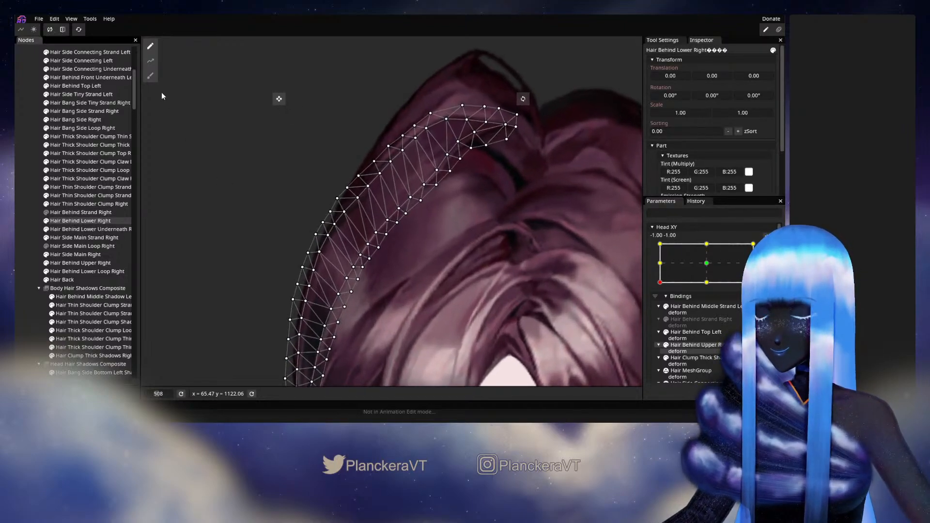
drag(547, 174, 404, 214)
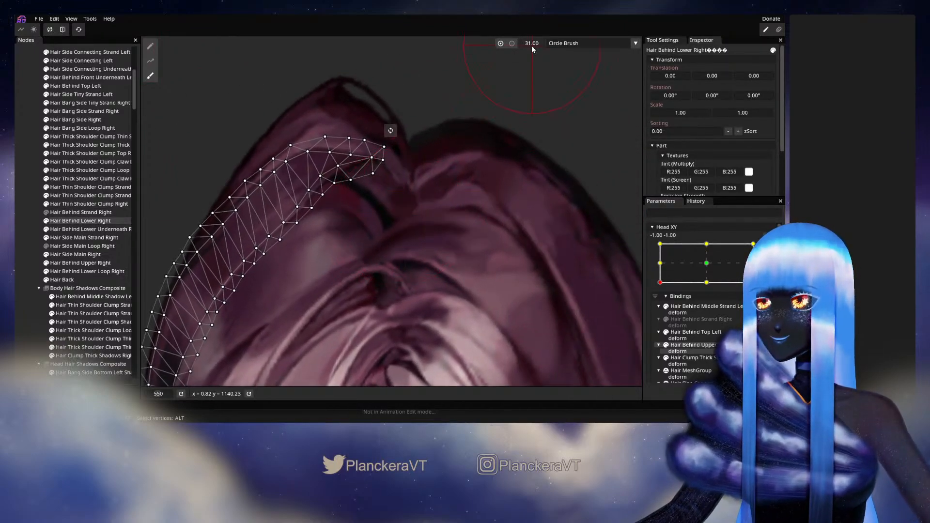
drag(528, 48, 526, 48)
drag(311, 287, 537, 218)
scroll(537, 218, up, 1)
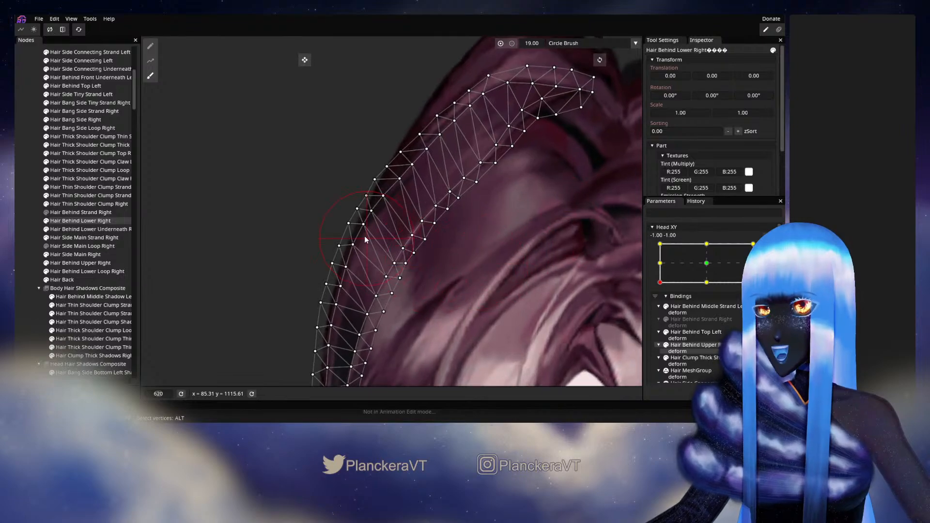
drag(362, 231, 365, 231)
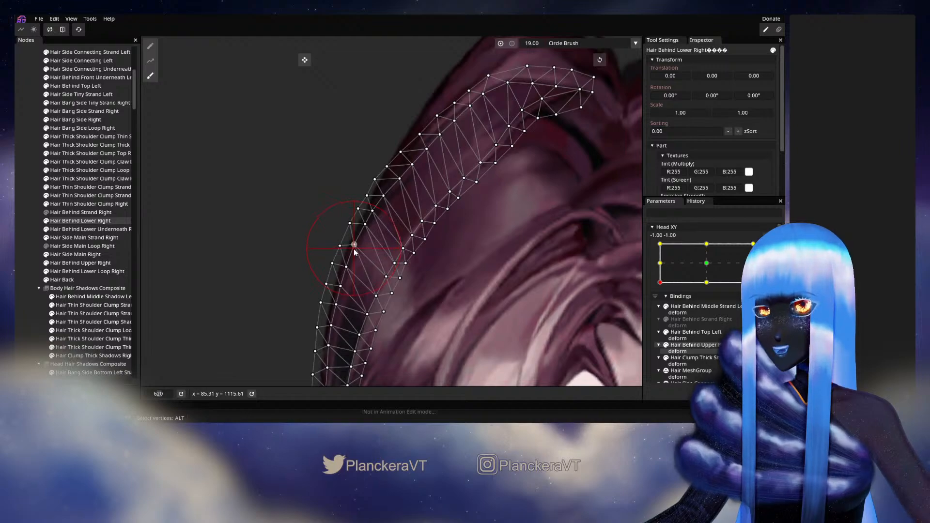
click(27, 229)
Leave keypoint editing and examine the head and upper body while moving Head XY along its lower edge to about 0.03, -1.00.
scroll(510, 312, down, 4)
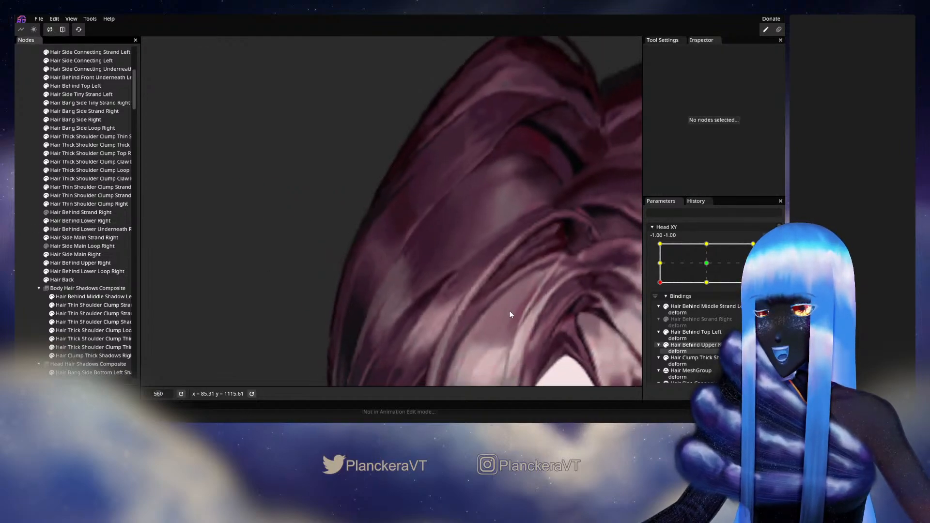
scroll(507, 327, down, 5)
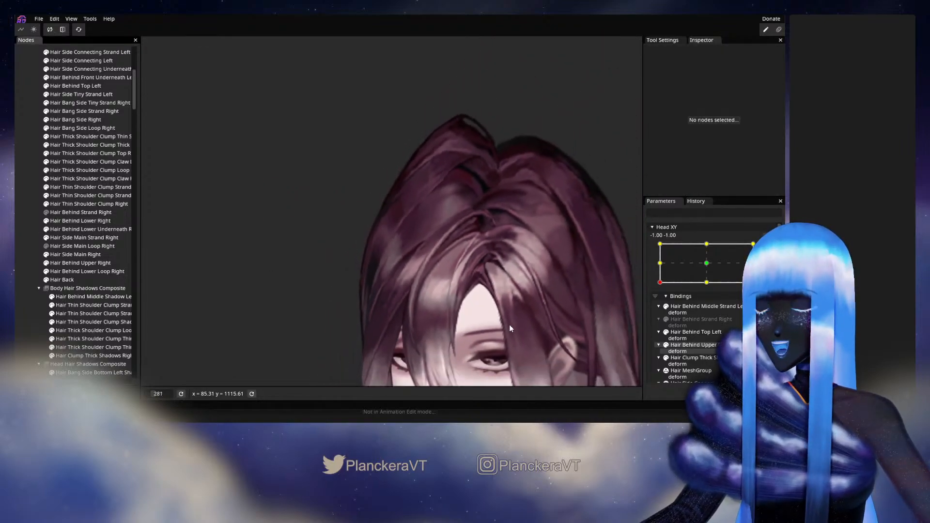
scroll(514, 327, down, 4)
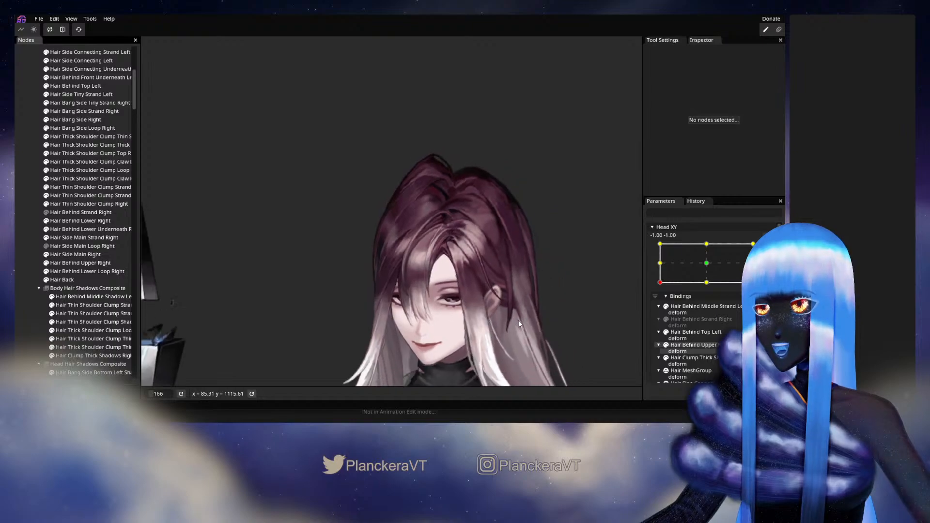
drag(523, 347, 527, 189)
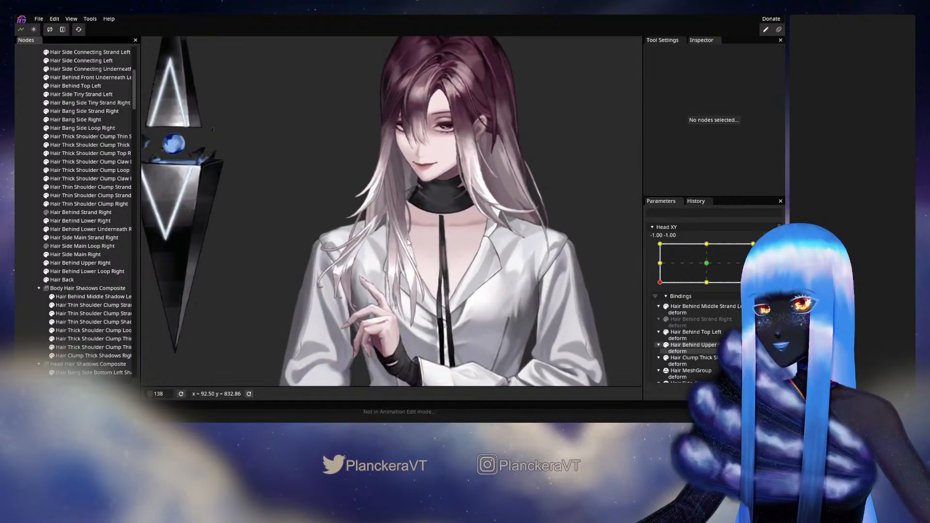
click(768, 281)
drag(661, 308, 717, 311)
drag(473, 215, 485, 285)
scroll(477, 333, up, 2)
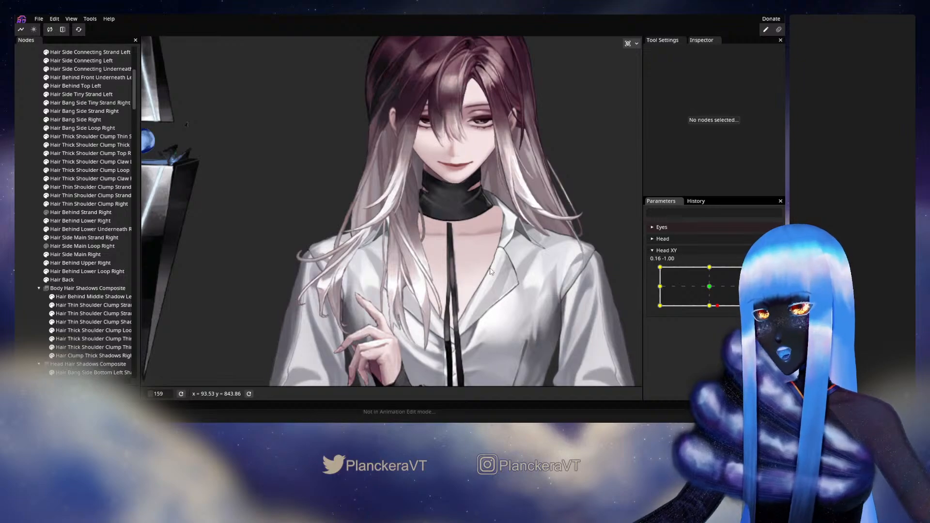
mouse_move(717, 308)
mouse_down()
mouse_move(660, 306)
mouse_move(714, 315)
mouse_move(671, 317)
mouse_move(711, 312)
mouse_up()
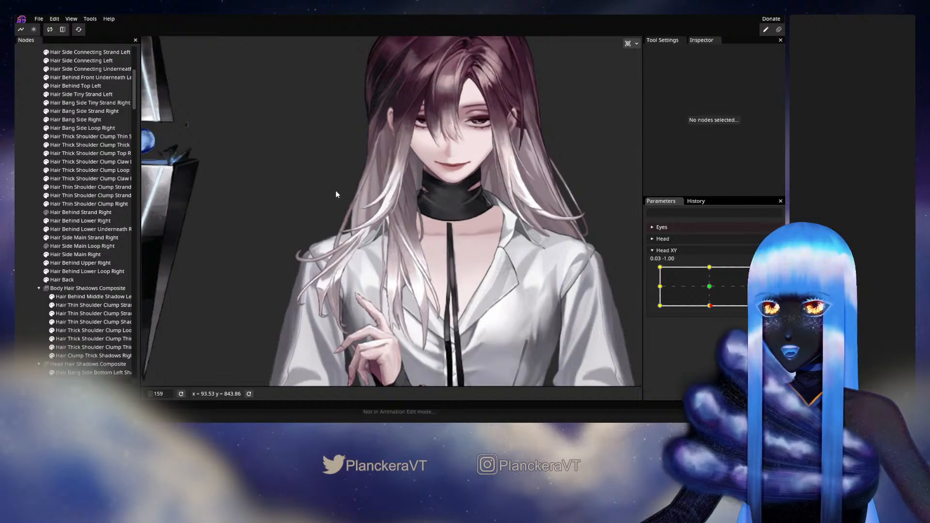
scroll(468, 339, down, 5)
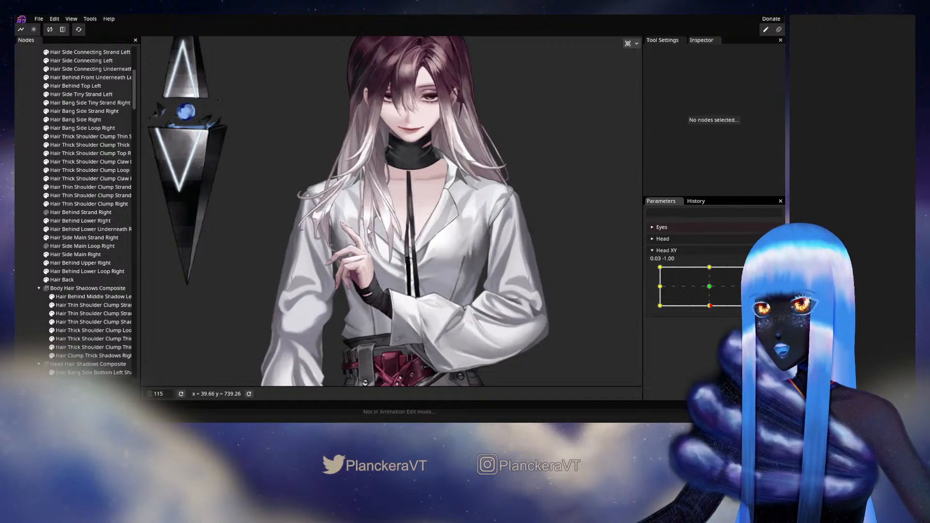
drag(494, 216, 496, 288)
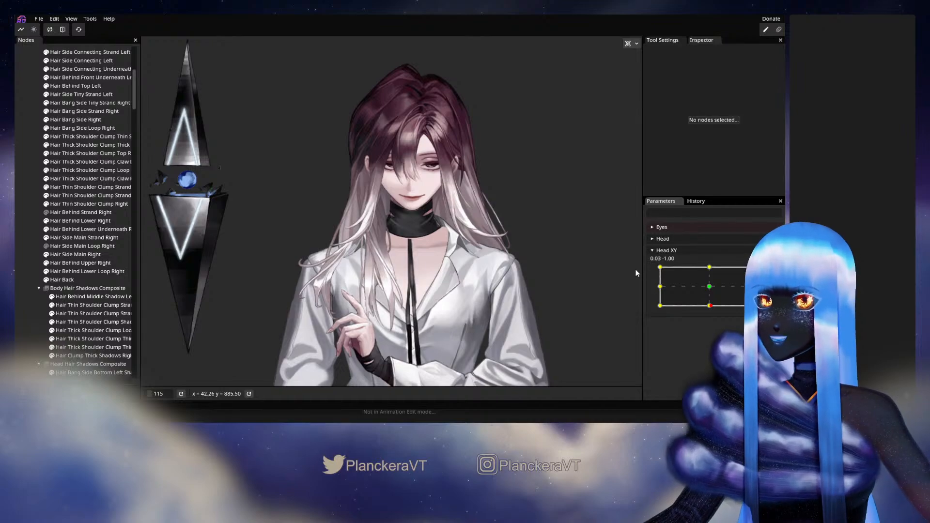
Return Head XY to -1.00, -1.00 and enable editing of that keypoint again for the hair.
scroll(484, 243, up, 4)
scroll(467, 341, up, 2)
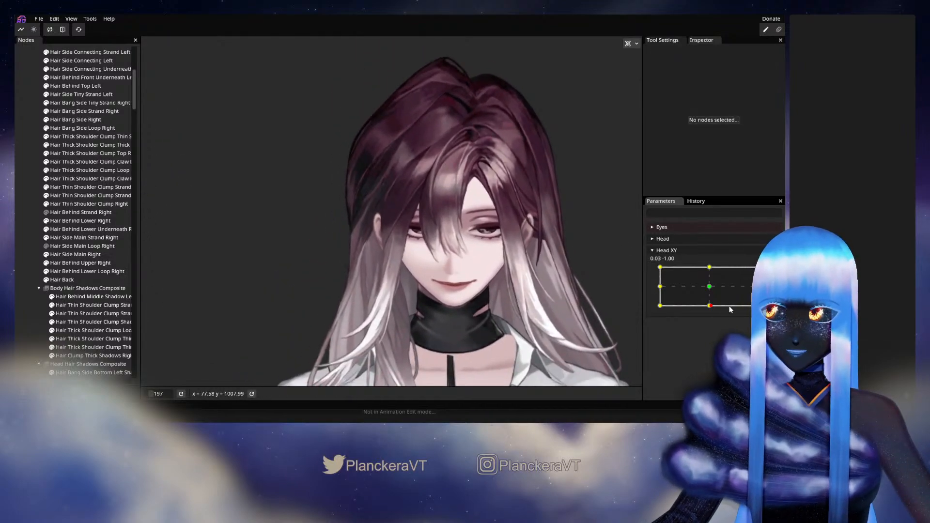
drag(711, 306, 655, 314)
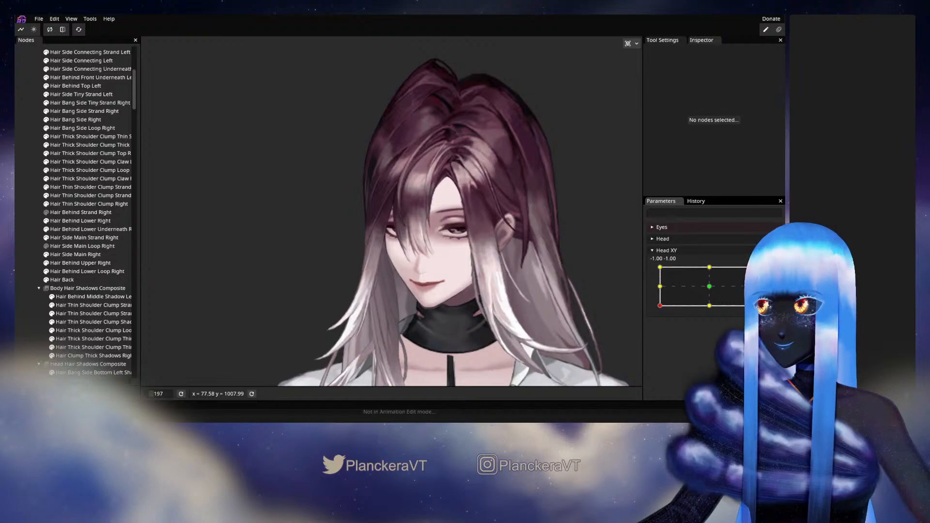
click(771, 281)
scroll(294, 246, up, 1)
scroll(294, 250, up, 2)
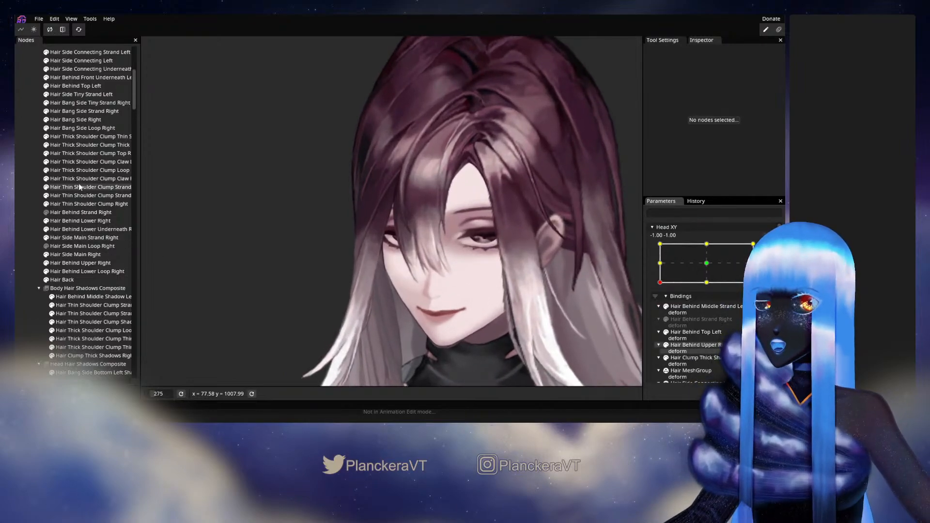
Hide Hair Bang Side Right and reshape the inner and outer edges of the Hair Behind Lower Right mesh with the size 19 circle brush.
click(46, 120)
scroll(325, 237, up, 3)
scroll(325, 238, up, 2)
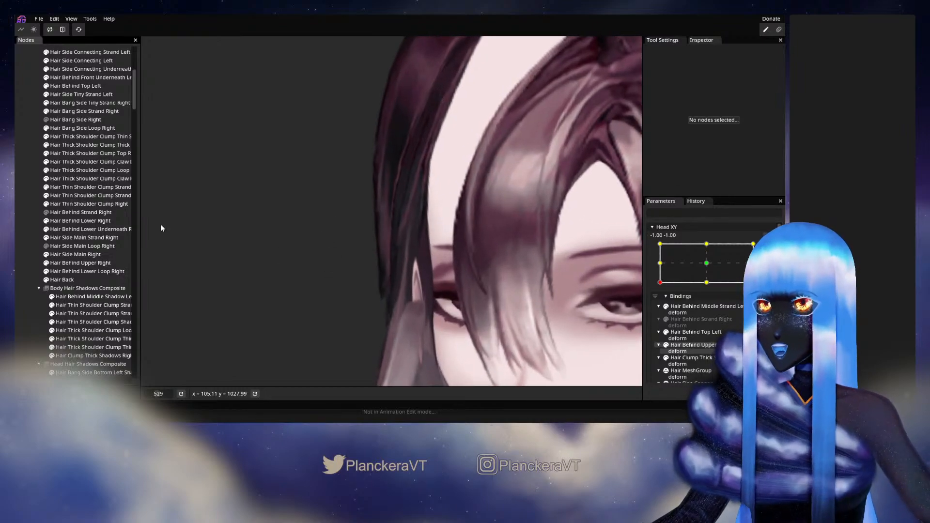
click(79, 254)
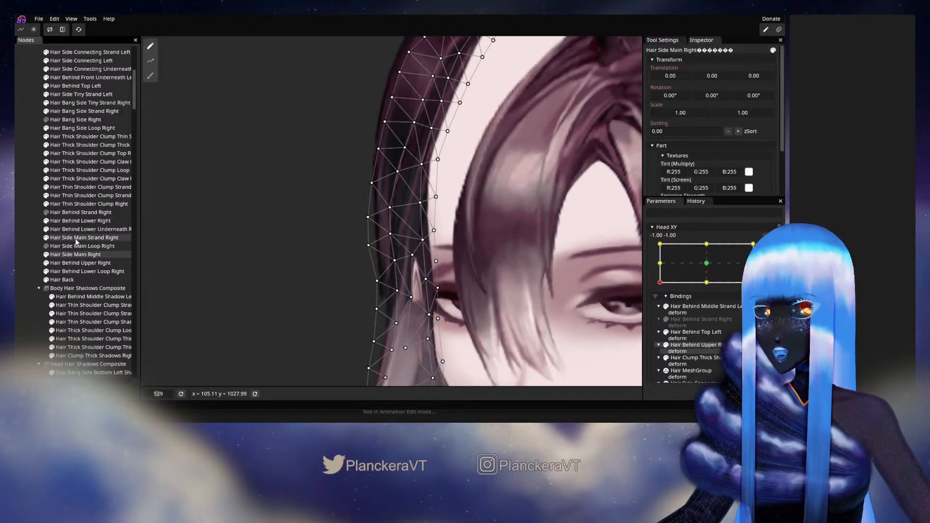
click(87, 213)
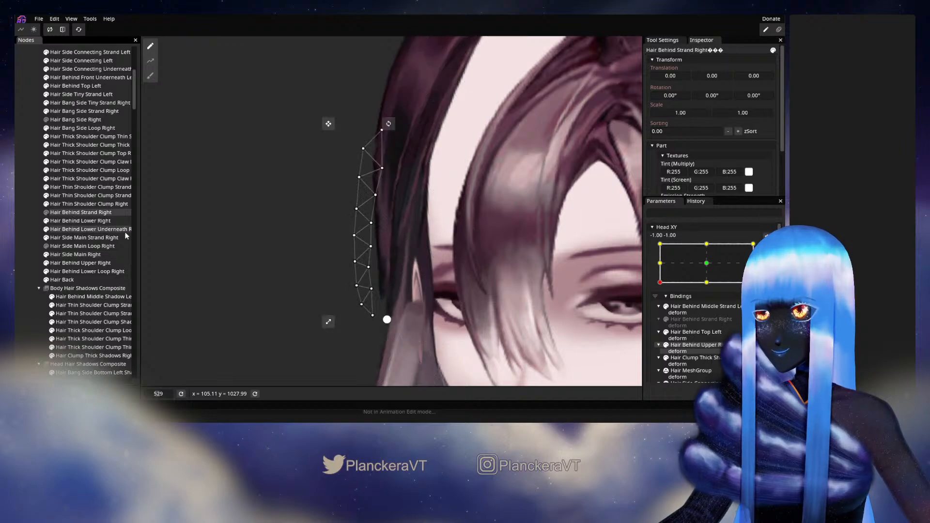
click(71, 220)
scroll(225, 217, up, 3)
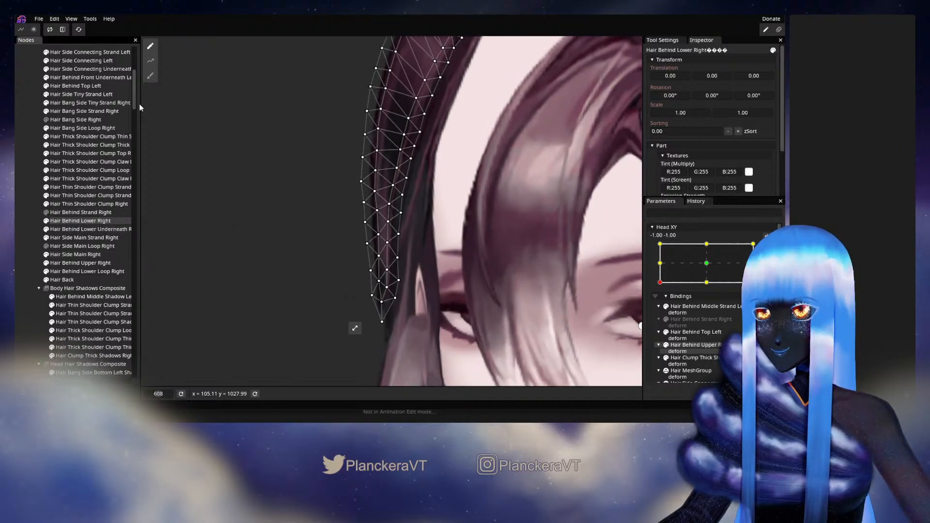
click(150, 77)
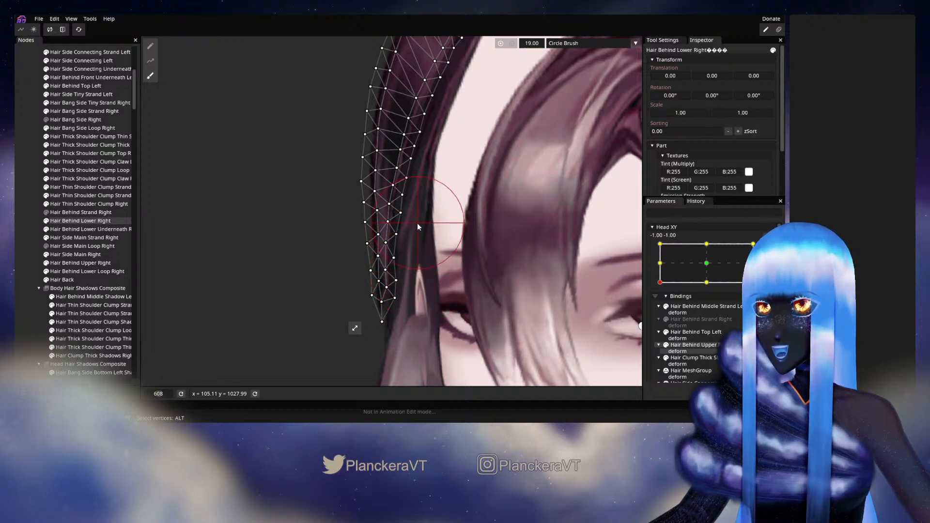
drag(410, 222, 411, 179)
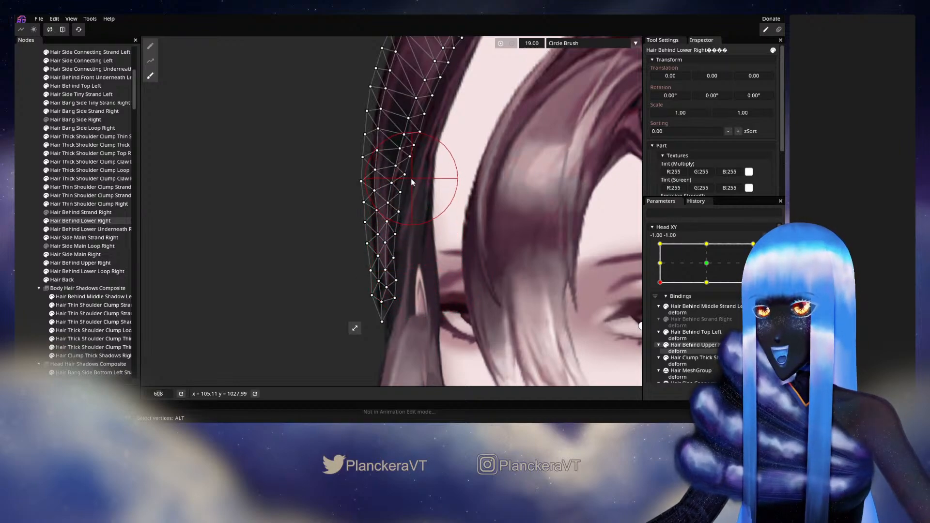
scroll(419, 185, up, 2)
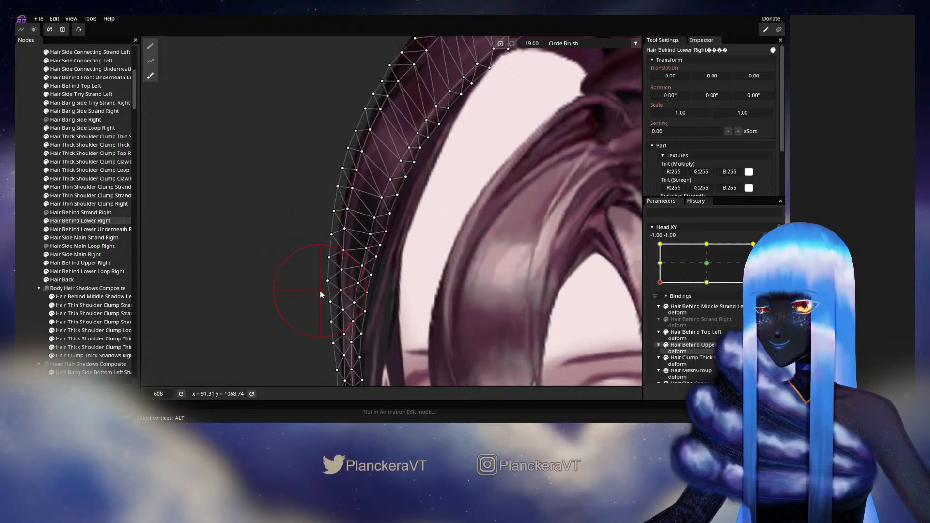
drag(320, 291, 310, 327)
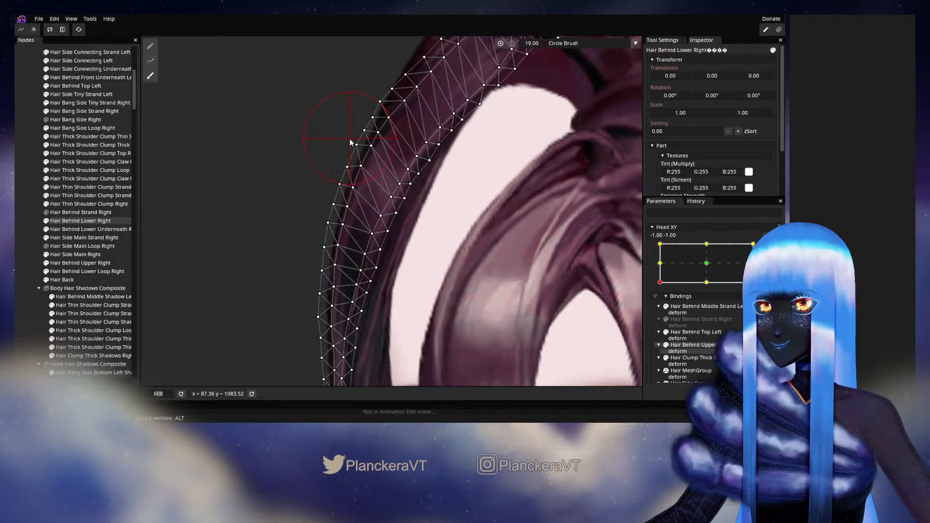
Show Hair Bang Side Right again, leave keypoint editing and preview the whole head by moving Head XY around its -1.00, -1.00 corner.
click(46, 119)
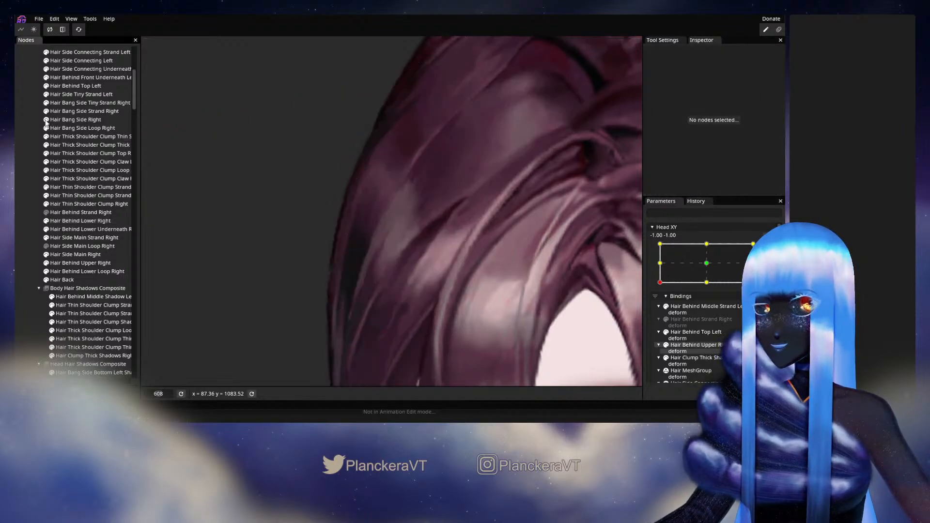
scroll(277, 309, down, 3)
scroll(292, 314, down, 3)
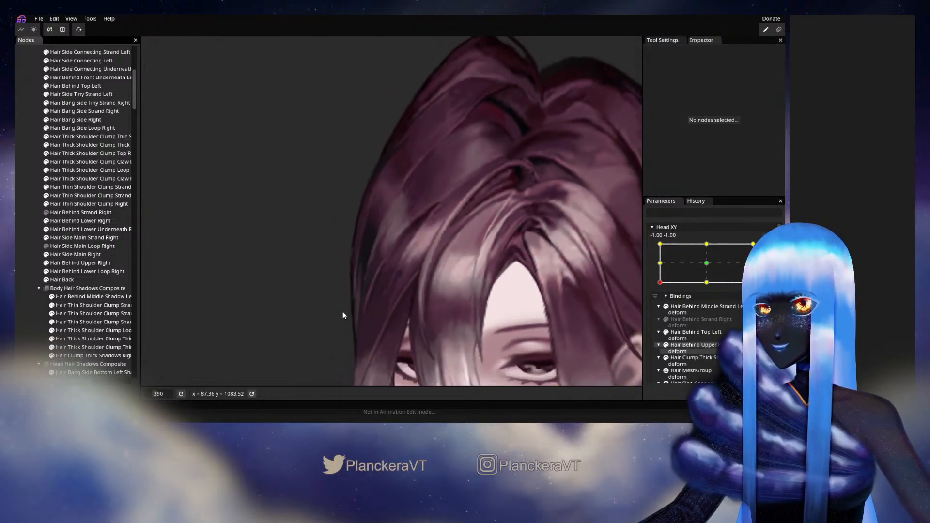
scroll(387, 284, down, 2)
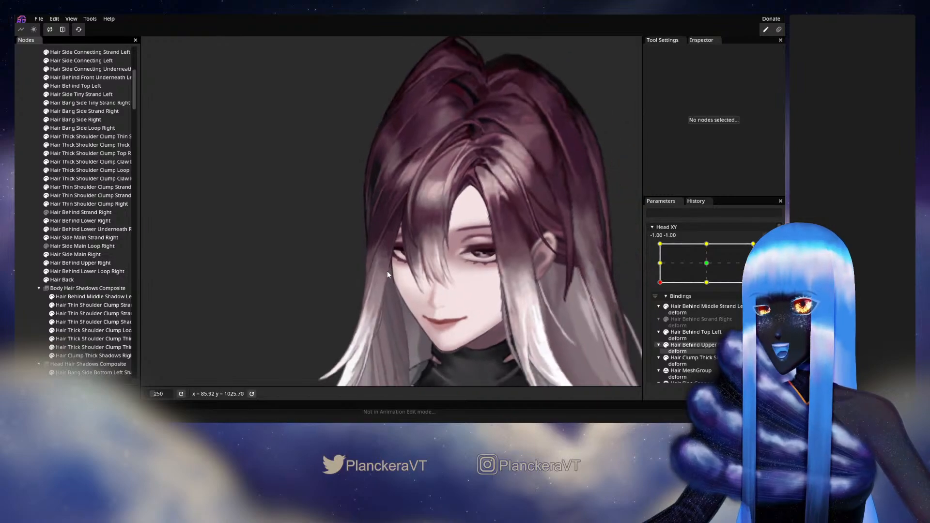
drag(487, 301, 498, 260)
scroll(498, 260, down, 2)
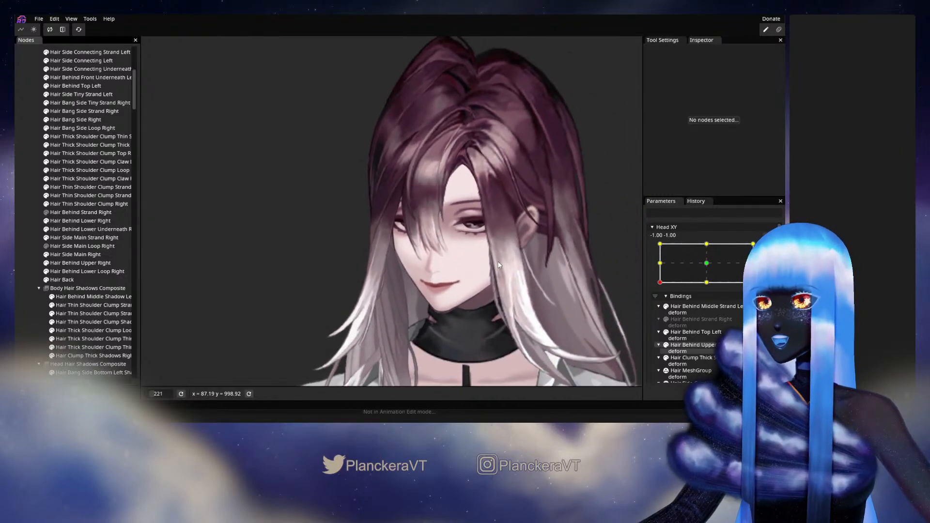
click(768, 236)
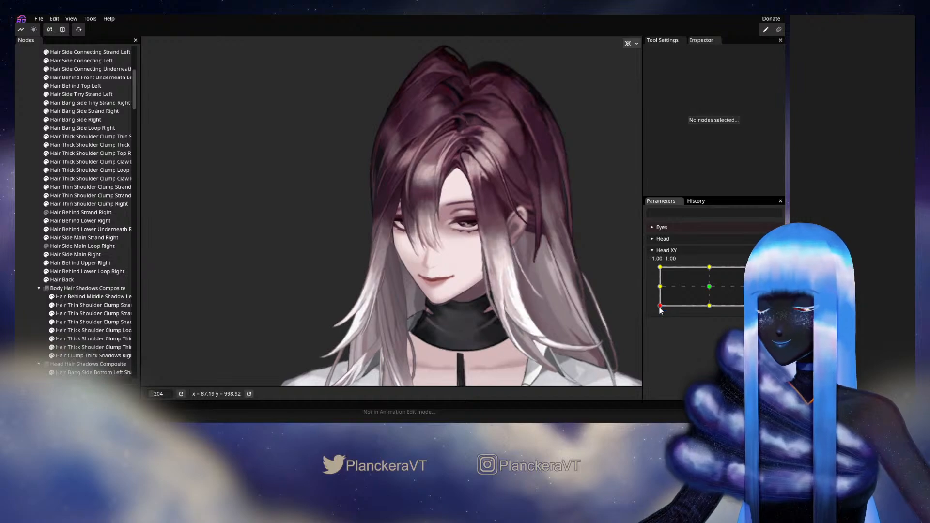
mouse_move(665, 313)
mouse_down()
mouse_move(700, 313)
mouse_move(659, 308)
mouse_up()
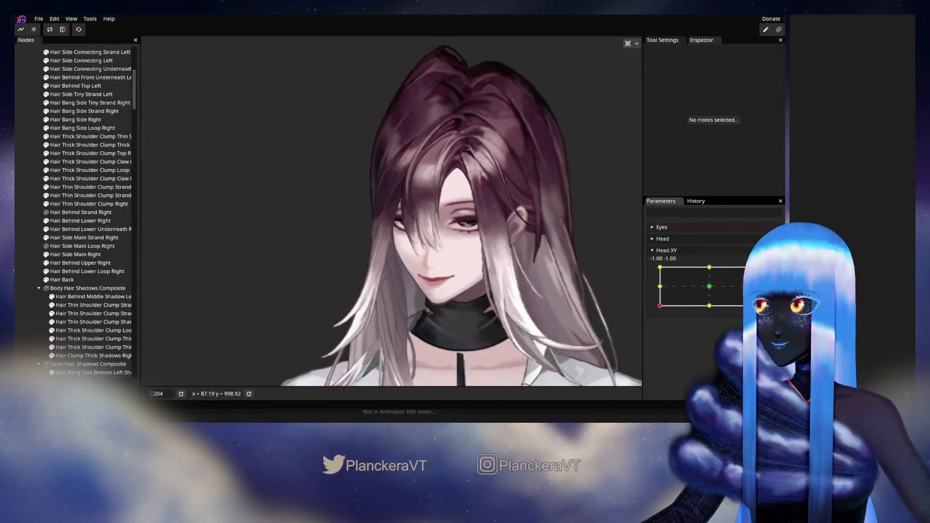
Re-enable editing of the Head XY -1.00, -1.00 keypoint and refine the inner edge of Hair Behind Lower Right with the size 19 circle brush.
click(770, 272)
scroll(446, 267, up, 3)
scroll(446, 269, up, 5)
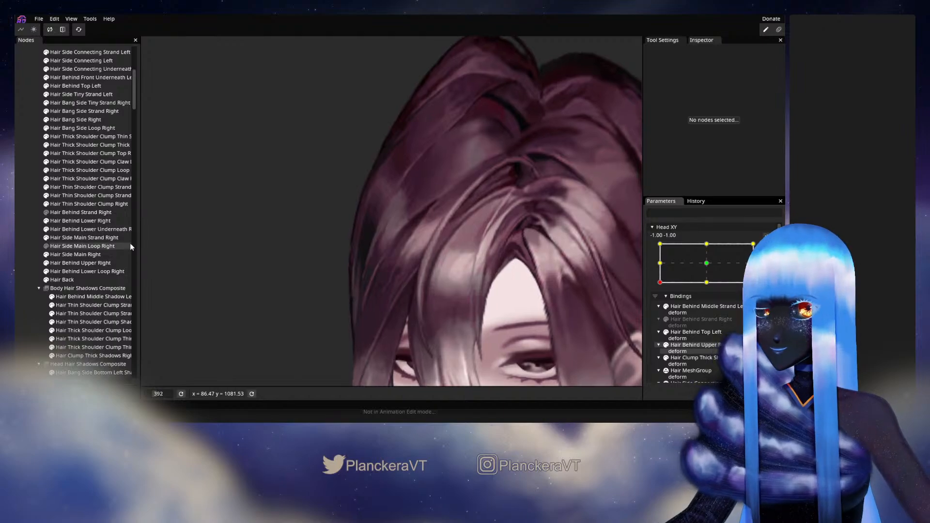
click(93, 221)
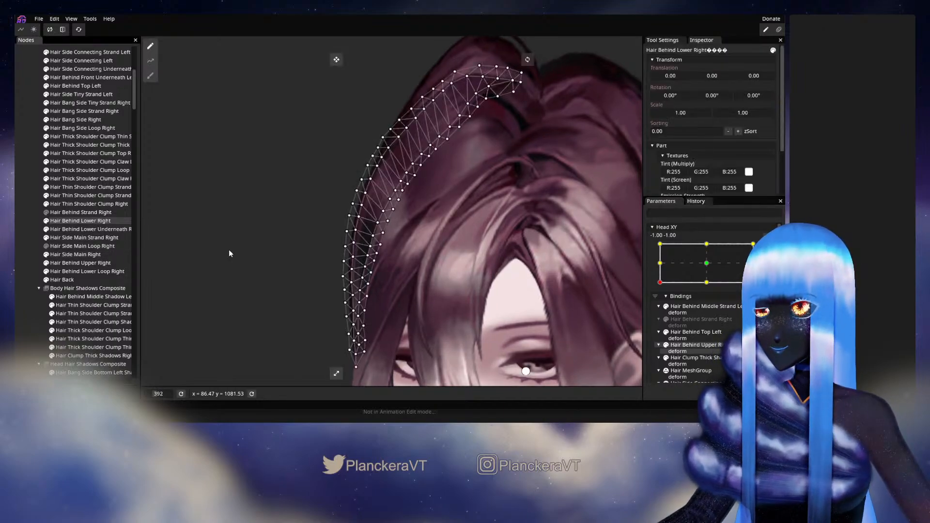
scroll(229, 249, up, 2)
click(150, 73)
scroll(386, 278, up, 2)
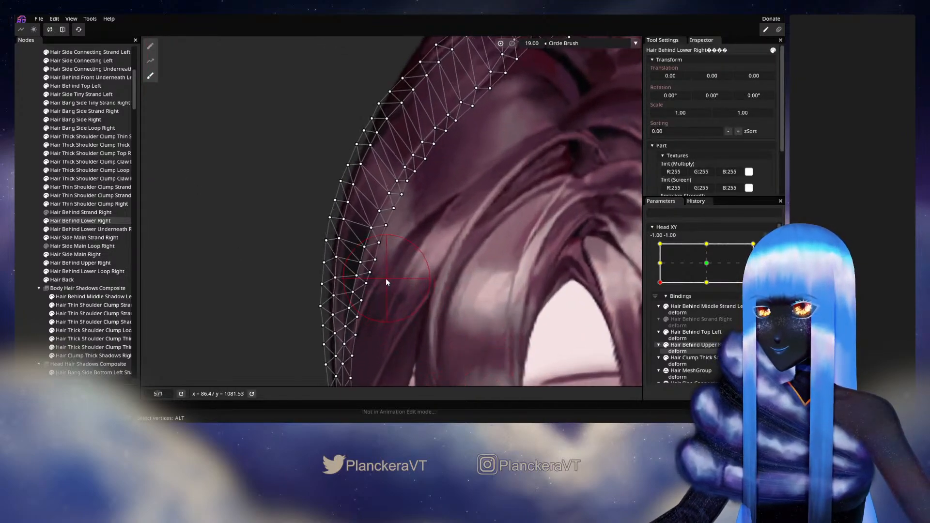
drag(383, 286, 400, 254)
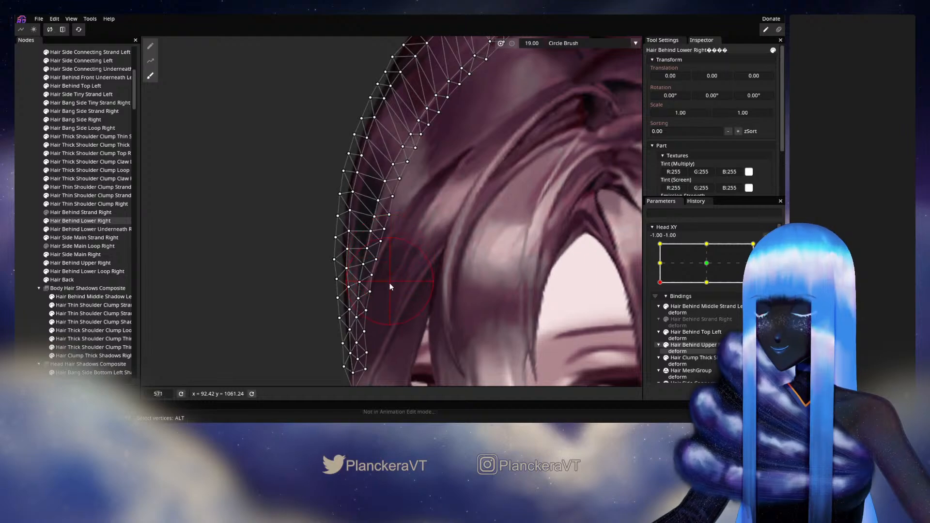
Deselect the mesh, leave keypoint editing and check the refined hair silhouette by moving Head XY near -1.00, -1.00.
click(23, 246)
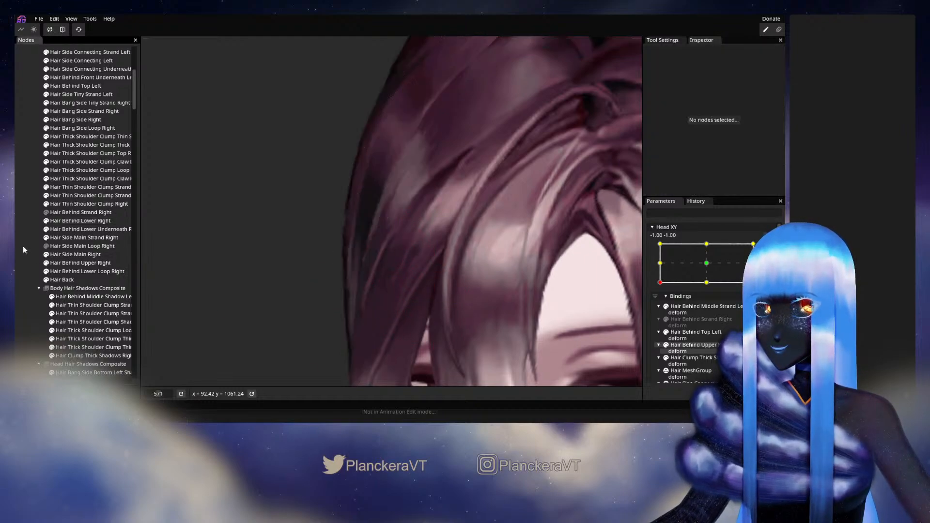
scroll(464, 301, down, 5)
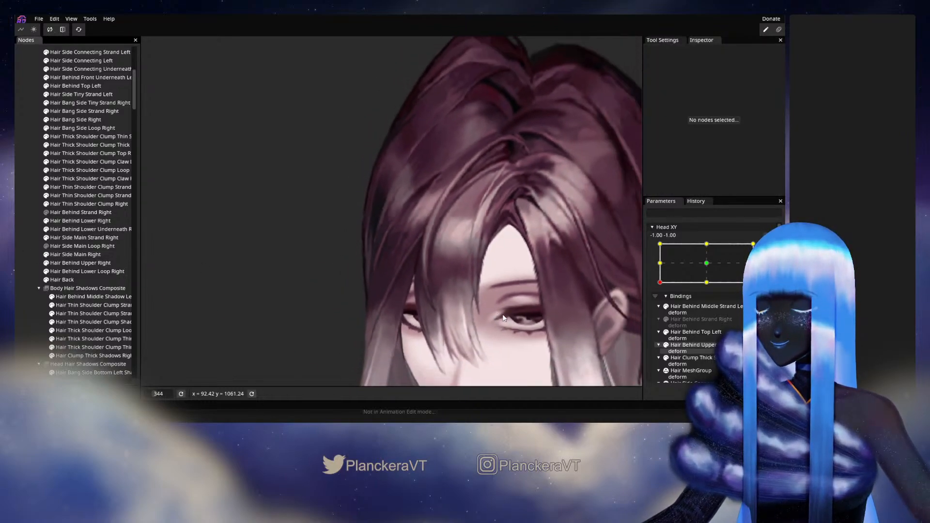
scroll(503, 317, down, 4)
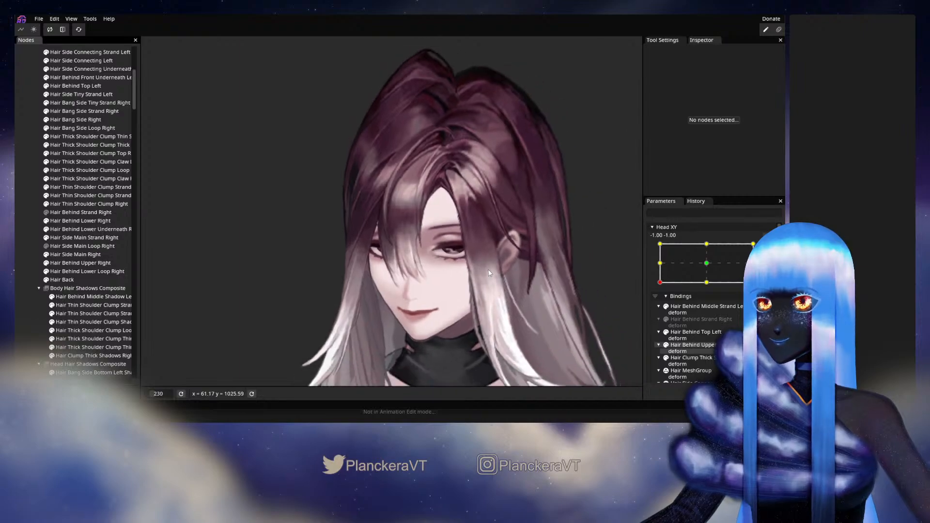
scroll(490, 273, down, 1)
click(770, 251)
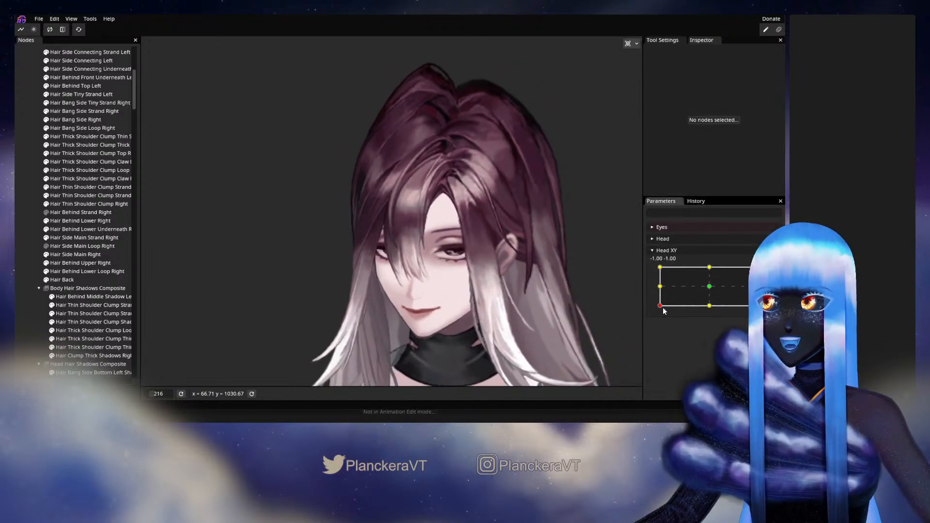
mouse_move(659, 309)
mouse_down()
mouse_move(711, 309)
mouse_move(660, 313)
mouse_up()
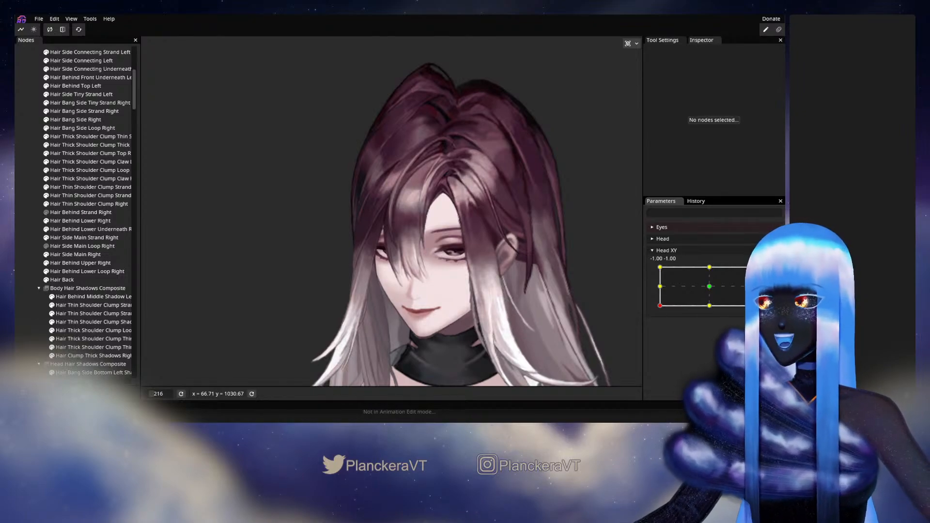
Resume editing the Head XY -1.00, -1.00 keypoint, hide Hair Bang Side Right and move the inner vertices midway along the Hair Side Main Right mesh.
click(774, 275)
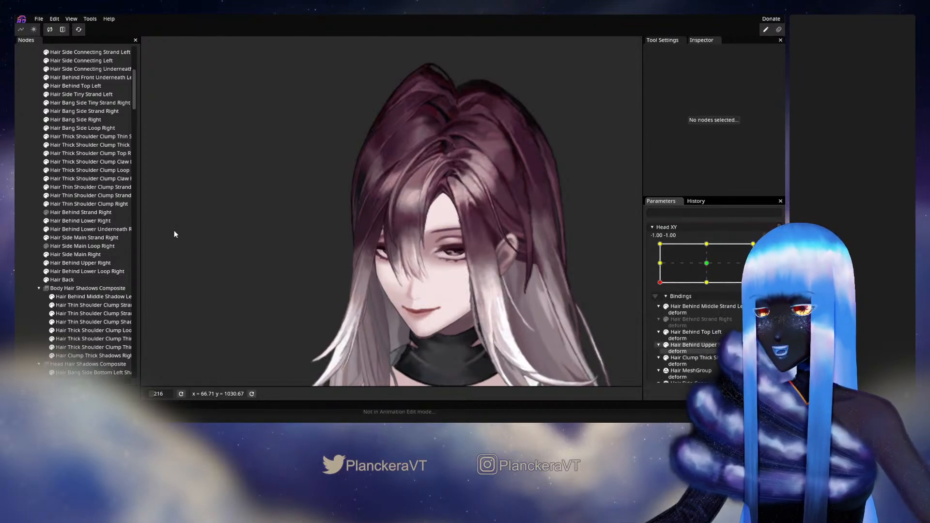
click(46, 119)
scroll(361, 251, up, 5)
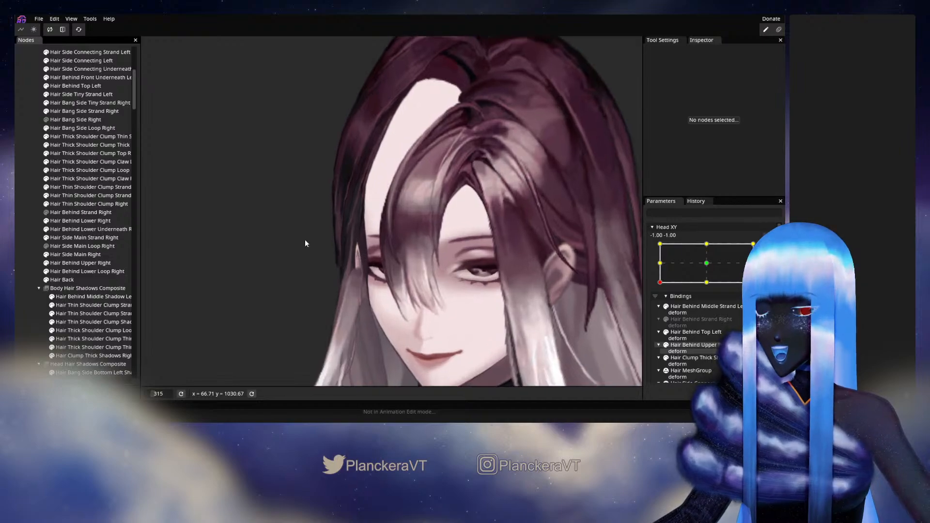
click(65, 255)
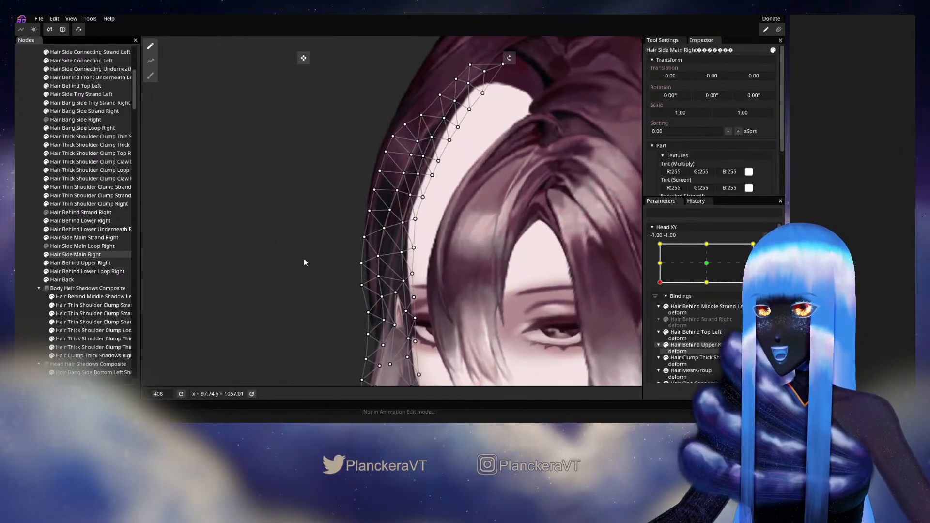
scroll(310, 258, up, 2)
drag(378, 264, 382, 268)
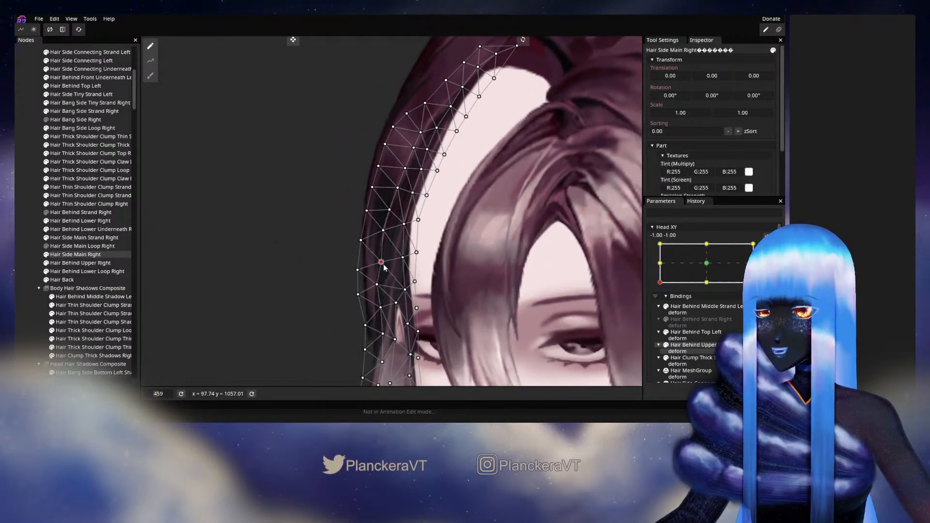
scroll(382, 268, up, 2)
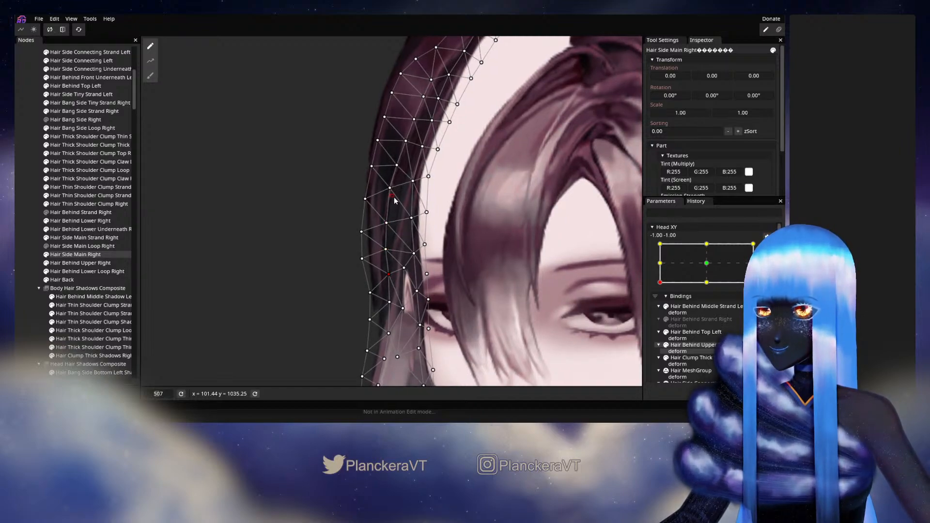
drag(393, 196, 398, 196)
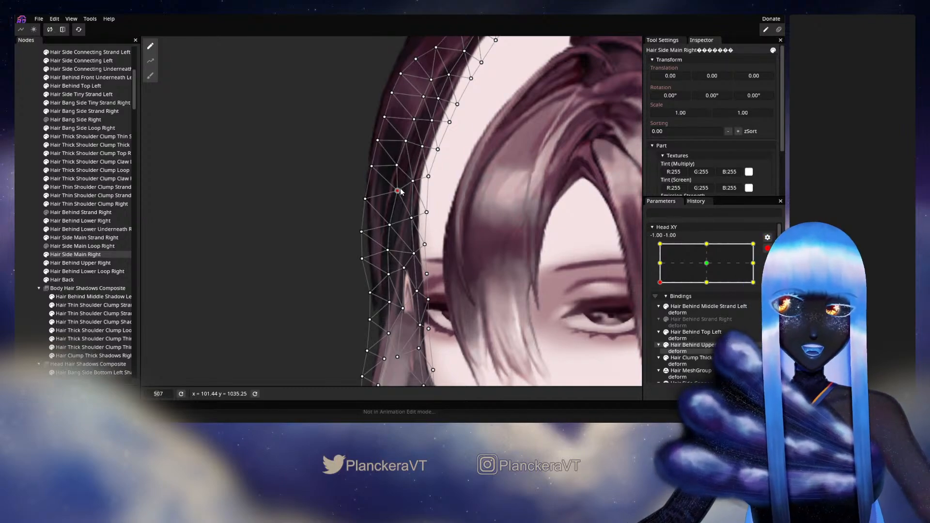
Reposition the inner vertices of Hair Side Main Right from the upper curve down to beside the eye.
scroll(401, 188, up, 2)
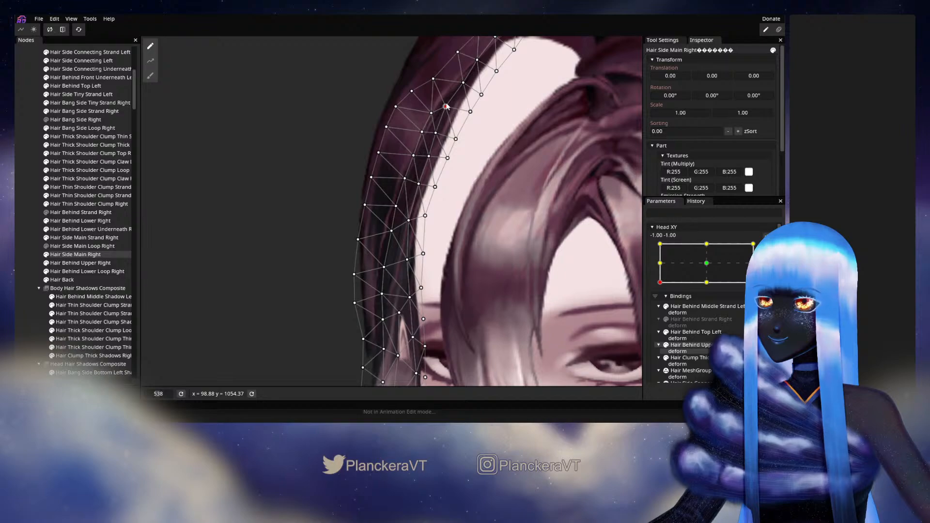
drag(433, 79, 429, 82)
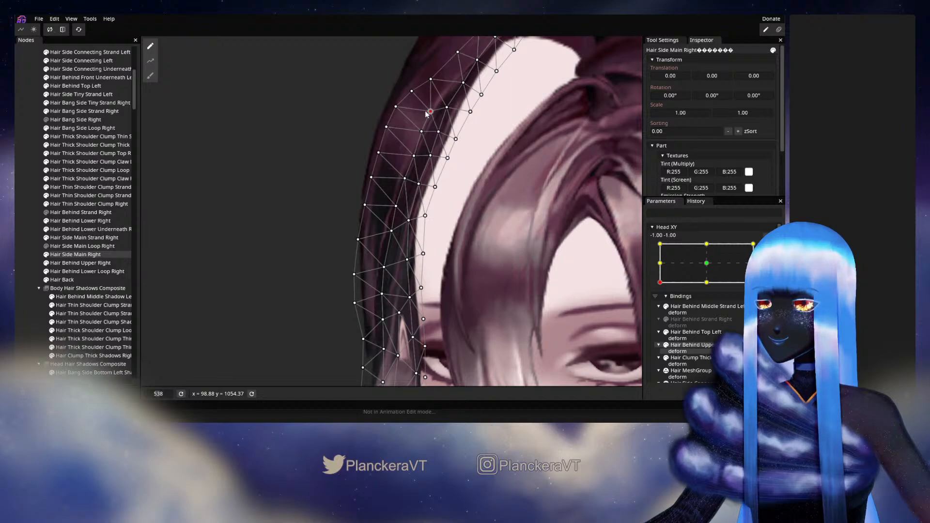
click(446, 108)
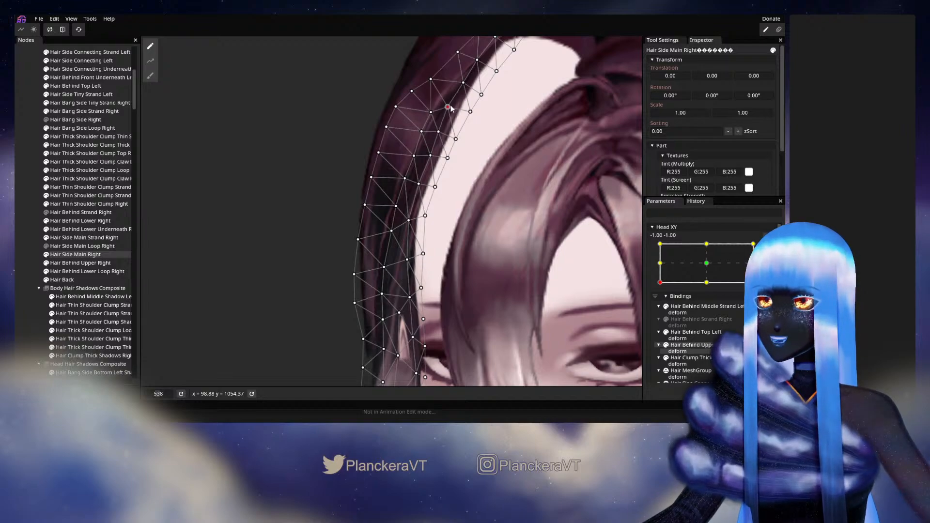
drag(438, 173, 448, 154)
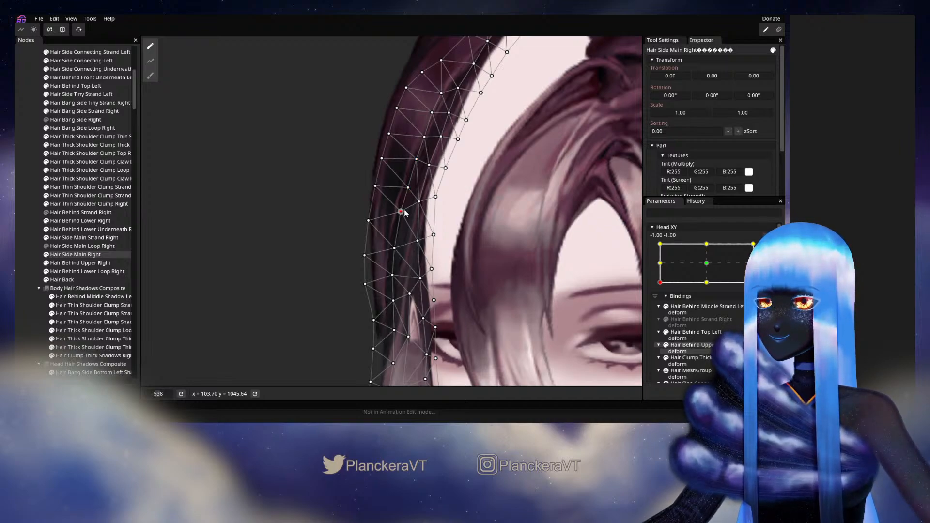
drag(398, 268, 404, 226)
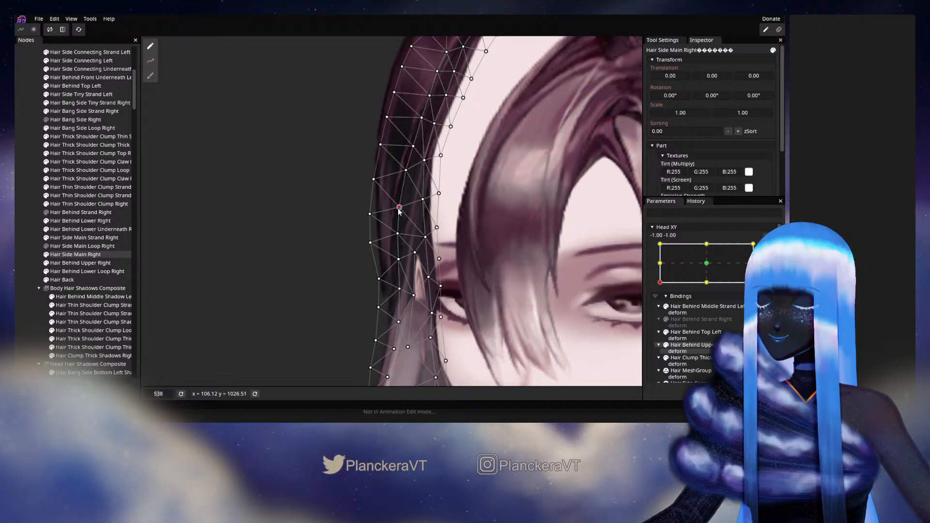
drag(423, 203, 421, 203)
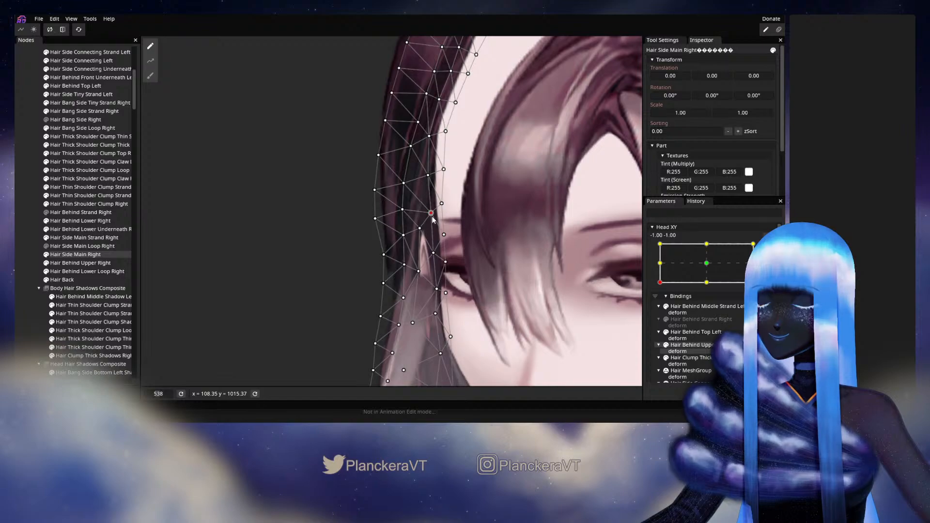
click(421, 228)
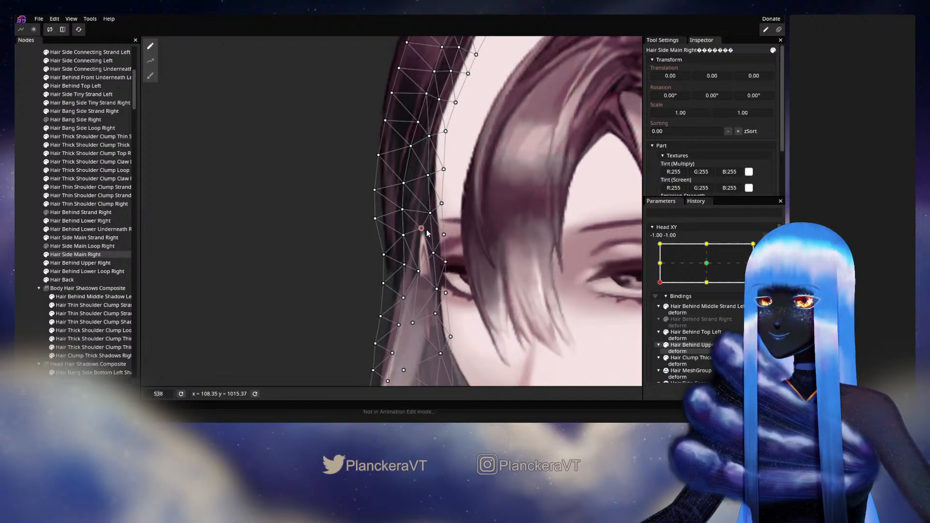
Show Hair Bang Side Right again, leave keypoint editing and preview the head by sweeping Head XY between -1.00, -1.00 and its lower middle keypoint.
click(46, 120)
scroll(486, 245, down, 4)
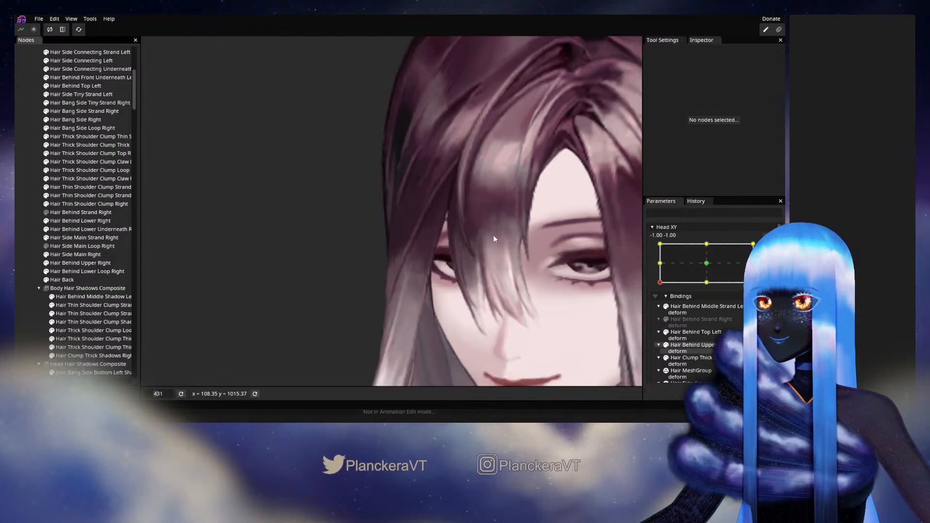
scroll(501, 240, down, 5)
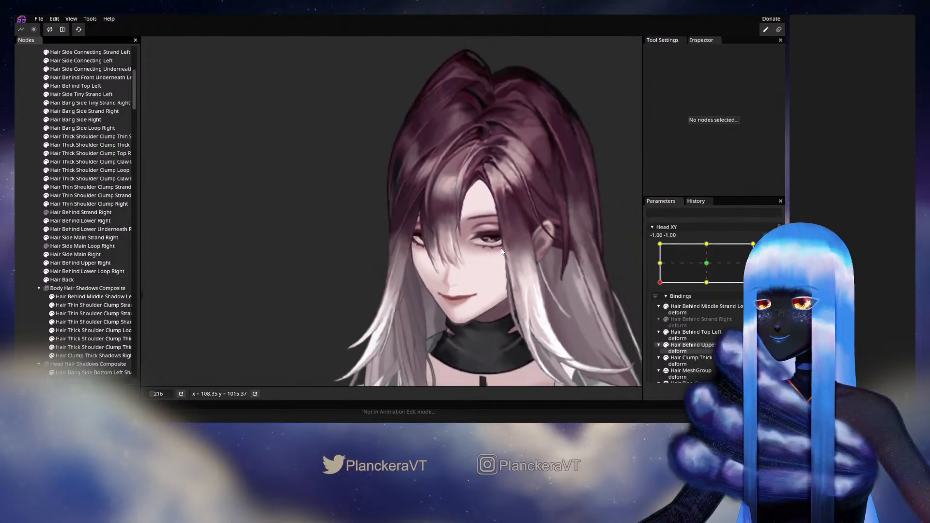
scroll(472, 246, down, 3)
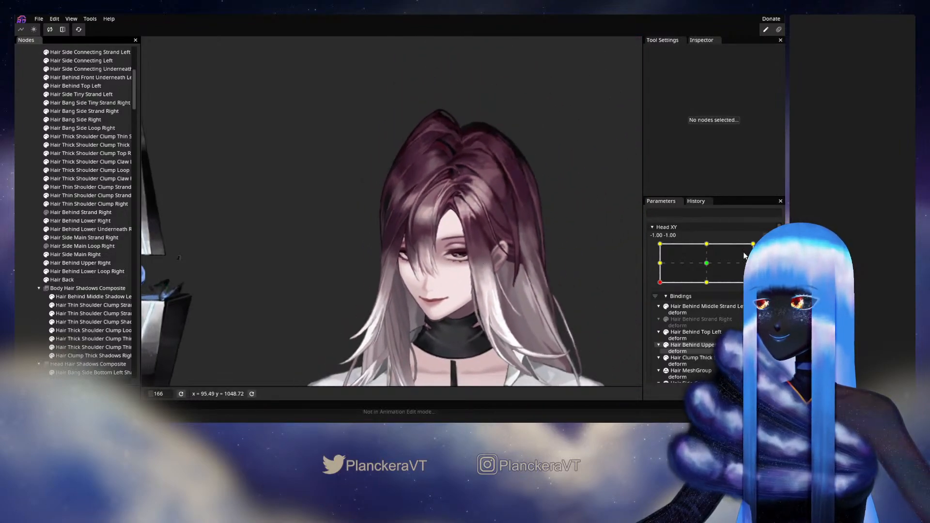
click(769, 235)
drag(661, 306, 705, 312)
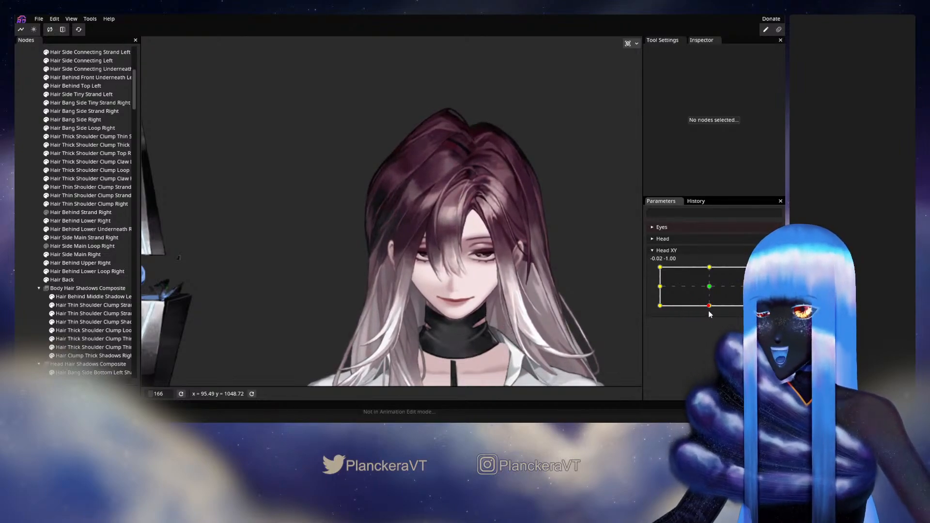
drag(705, 313, 659, 315)
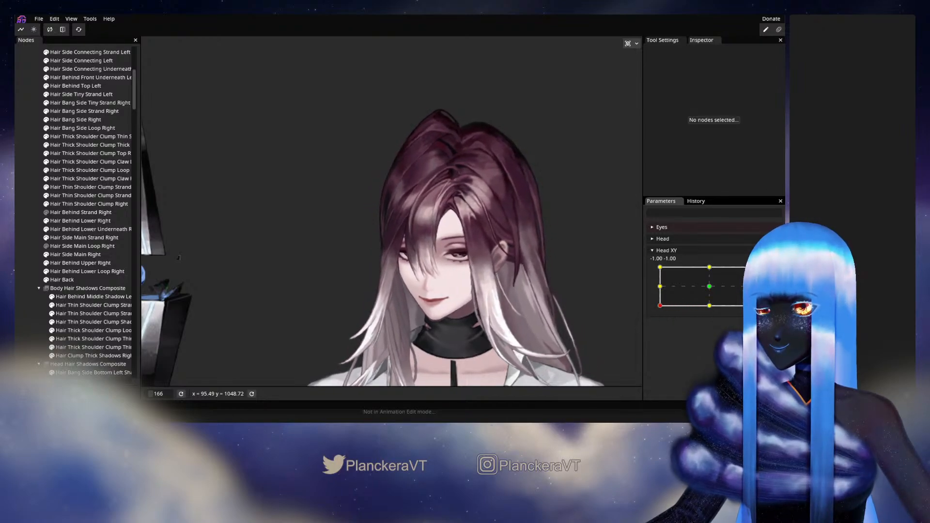
Resume editing the Head XY -1.00, -1.00 keypoint and adjust the inner and edge vertices along the lower half of Hair Behind Lower Right.
click(771, 305)
scroll(318, 274, up, 5)
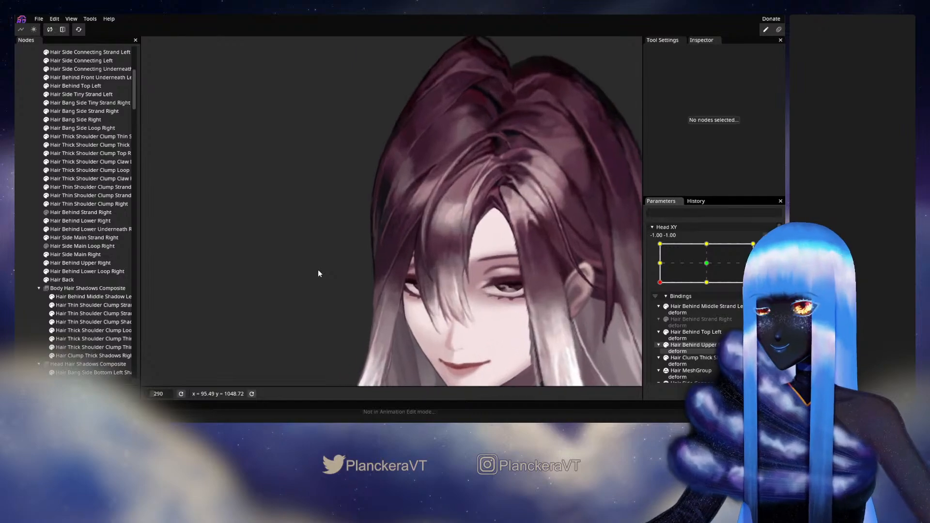
scroll(319, 274, up, 3)
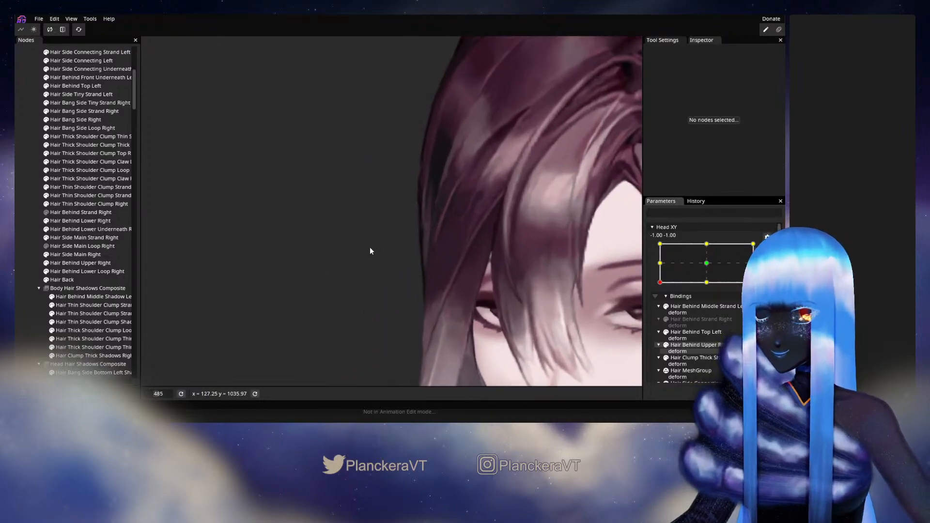
click(89, 220)
scroll(432, 272, up, 2)
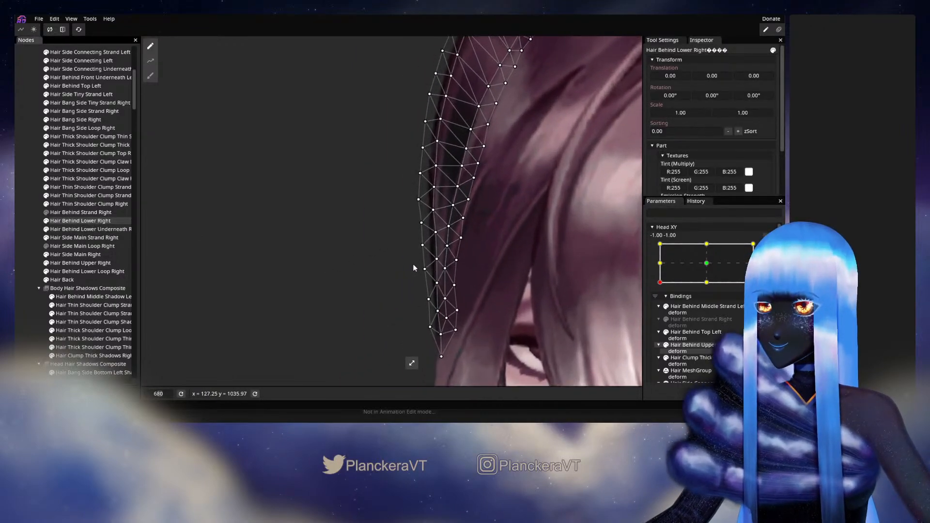
drag(409, 269, 358, 255)
scroll(358, 258, up, 2)
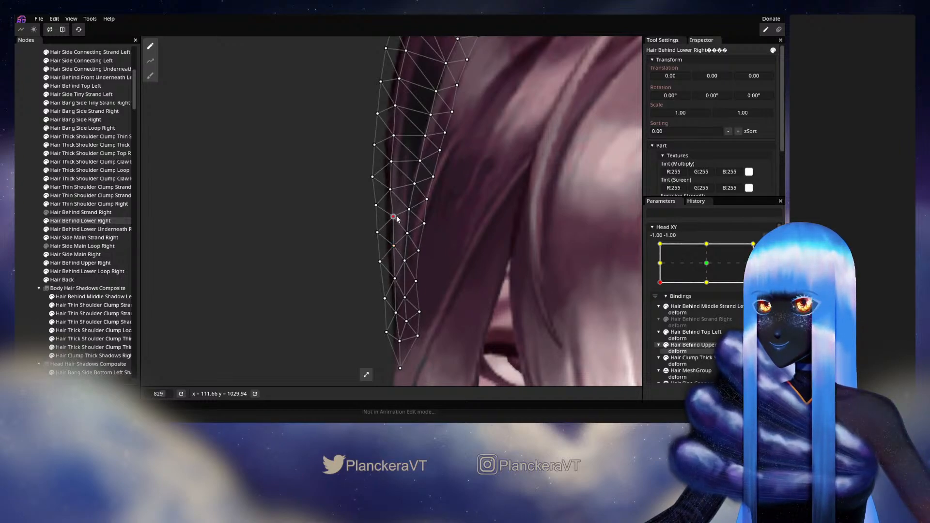
click(391, 187)
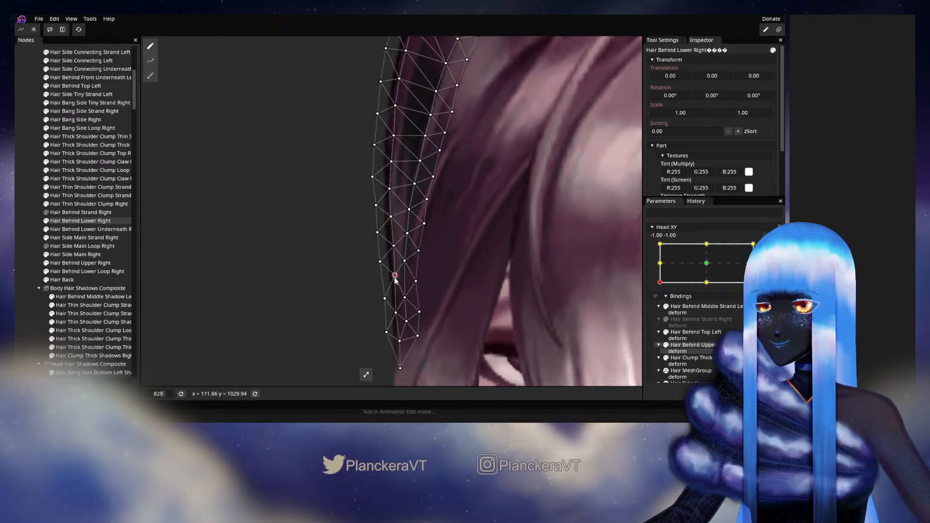
click(399, 341)
click(408, 320)
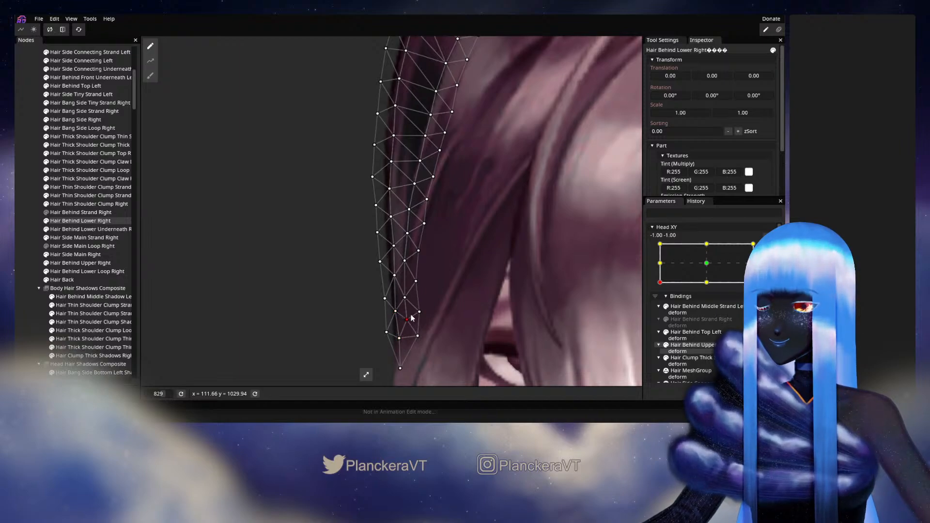
drag(419, 312, 421, 307)
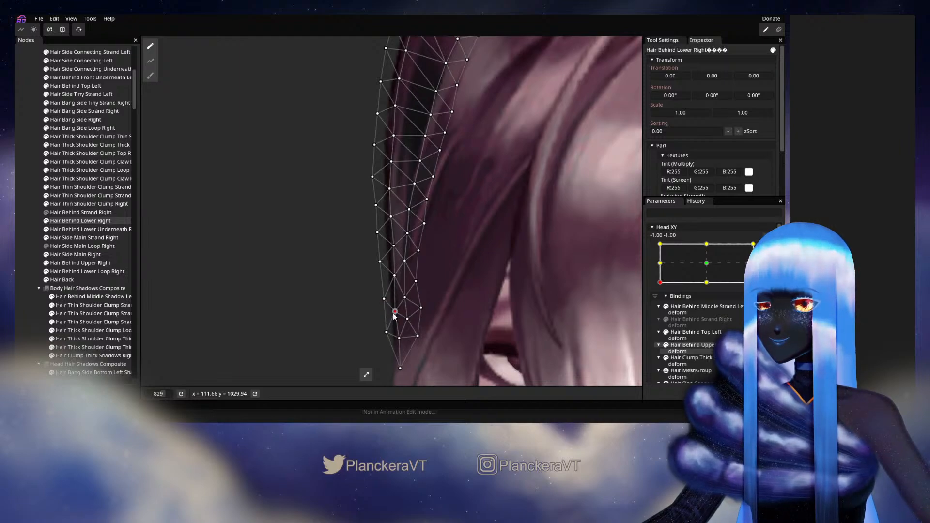
Deselect the mesh, leave keypoint editing and check the hair's outer side by moving Head XY around -1.00, -1.00.
click(28, 266)
scroll(493, 274, down, 2)
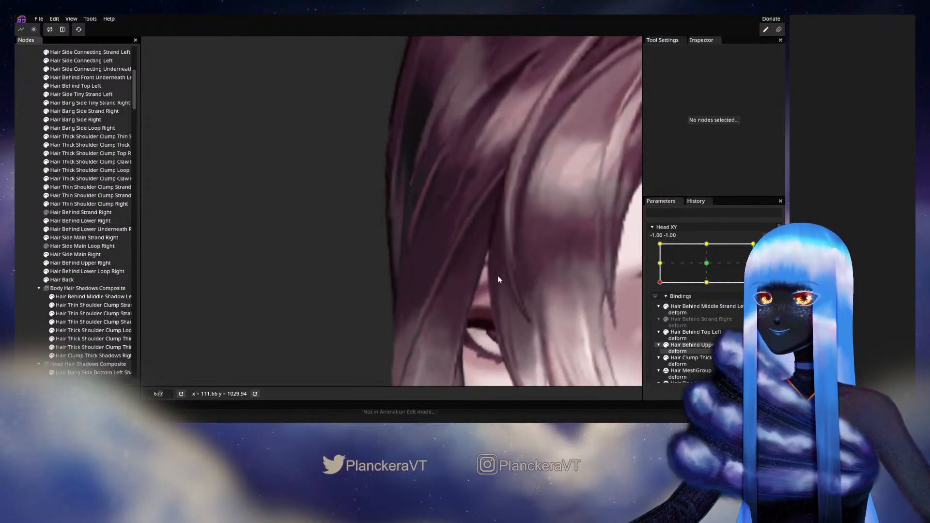
scroll(498, 278, down, 4)
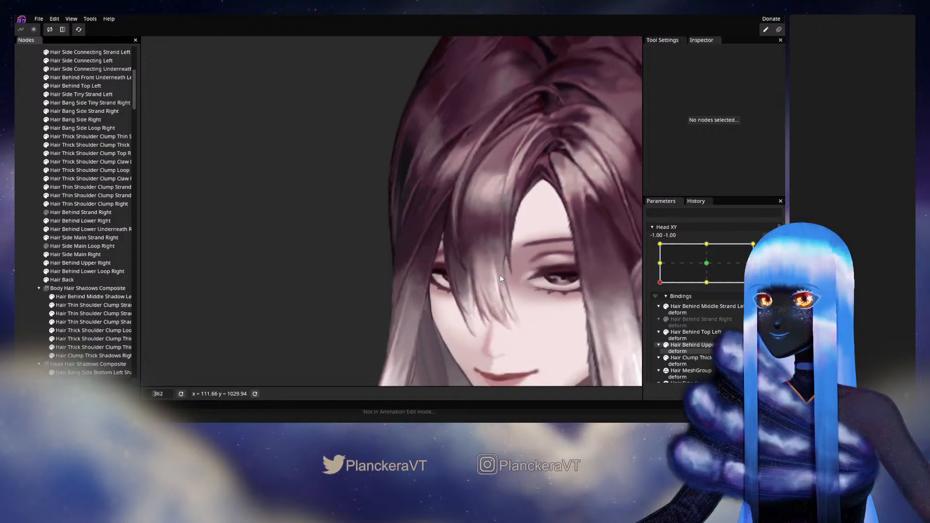
scroll(501, 278, down, 3)
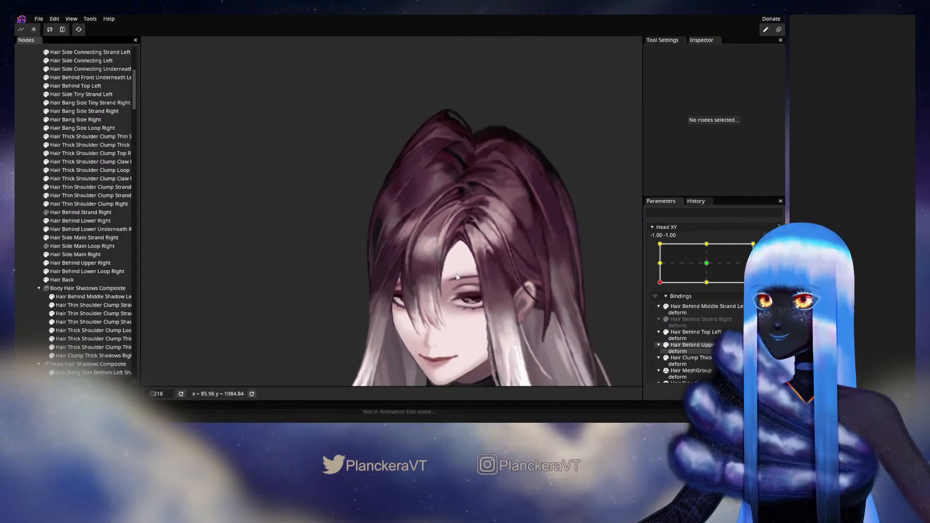
click(766, 253)
mouse_move(660, 307)
mouse_down()
mouse_move(710, 309)
mouse_move(653, 310)
mouse_up()
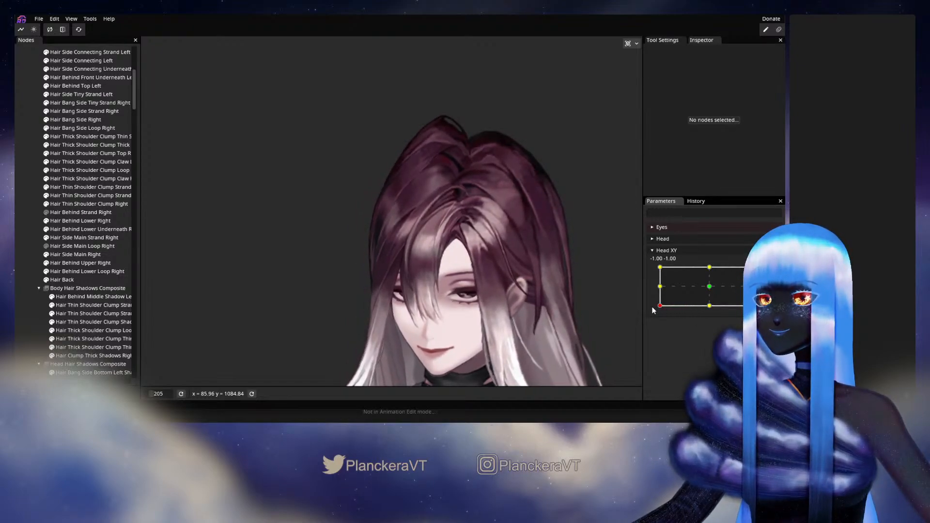
Re-enable editing of the Head XY -1.00, -1.00 keypoint and shift the crown end of Hair Behind Lower Right outward with the size 75 circle brush.
click(772, 277)
scroll(459, 190, up, 2)
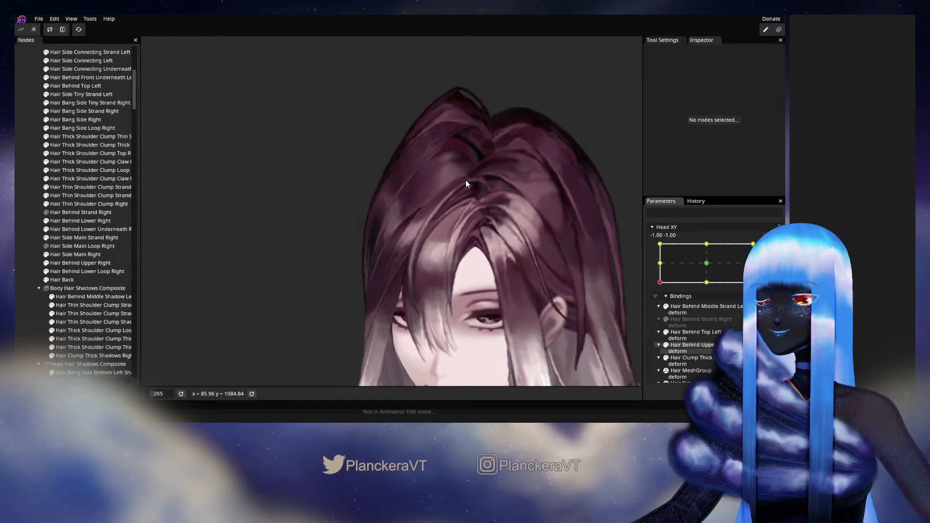
scroll(401, 257, up, 4)
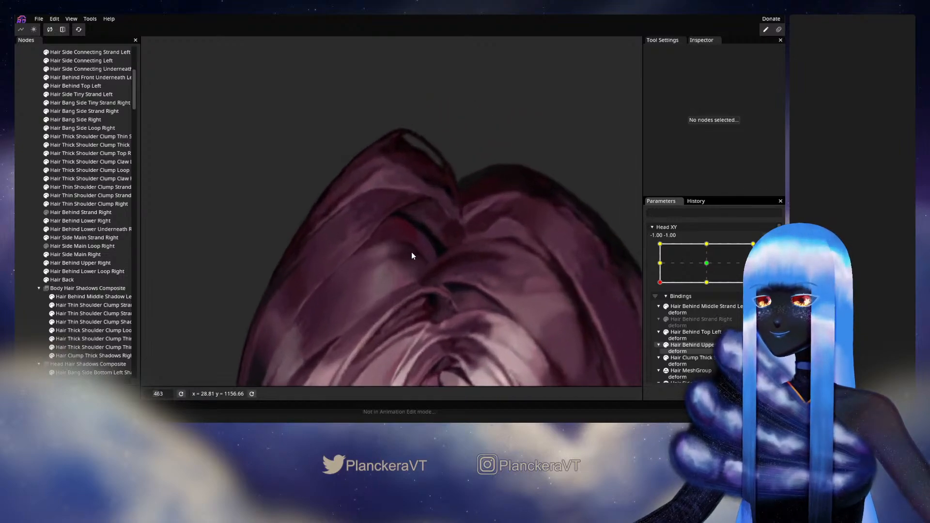
scroll(408, 257, up, 1)
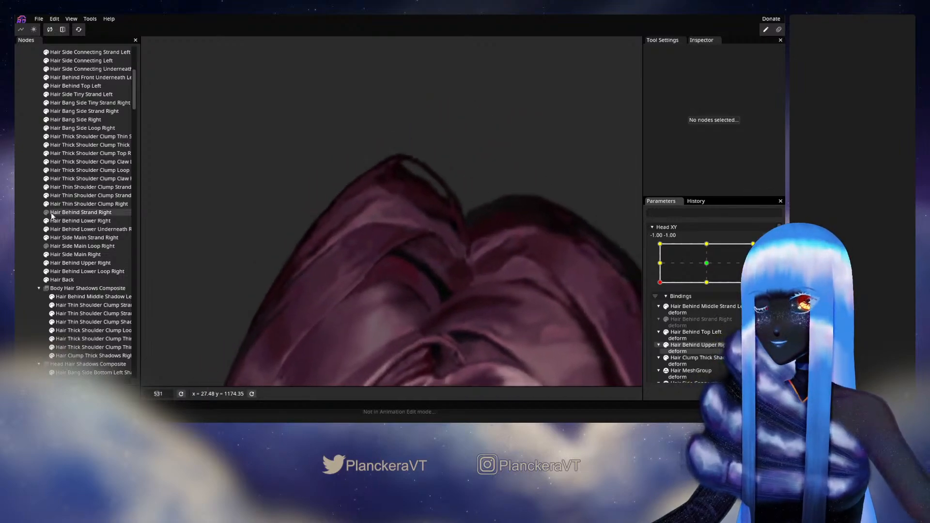
click(80, 221)
scroll(245, 211, up, 1)
click(151, 75)
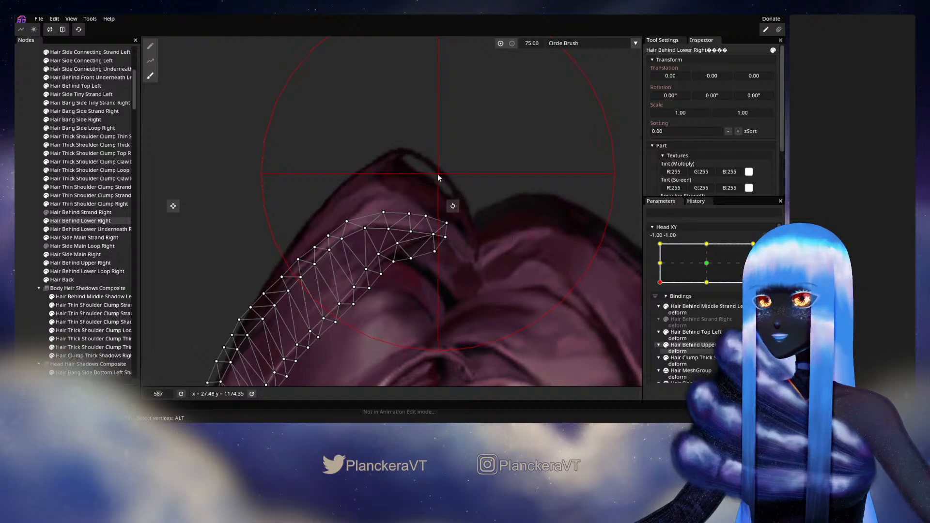
drag(420, 173, 409, 174)
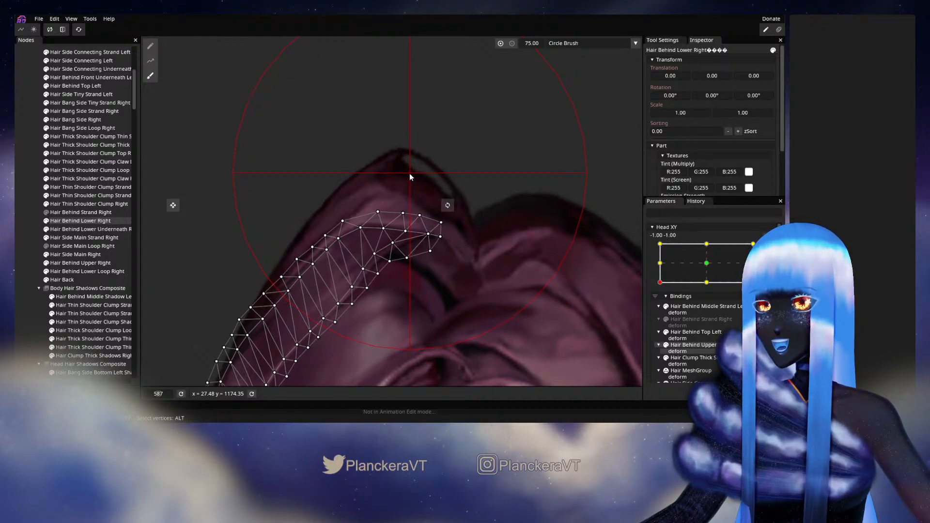
Deselect the mesh, leave keypoint editing and move Head XY from -1.00, -1.00 to -1.00, 0.00 to preview the head turn.
click(18, 207)
scroll(427, 267, down, 1)
scroll(427, 270, down, 6)
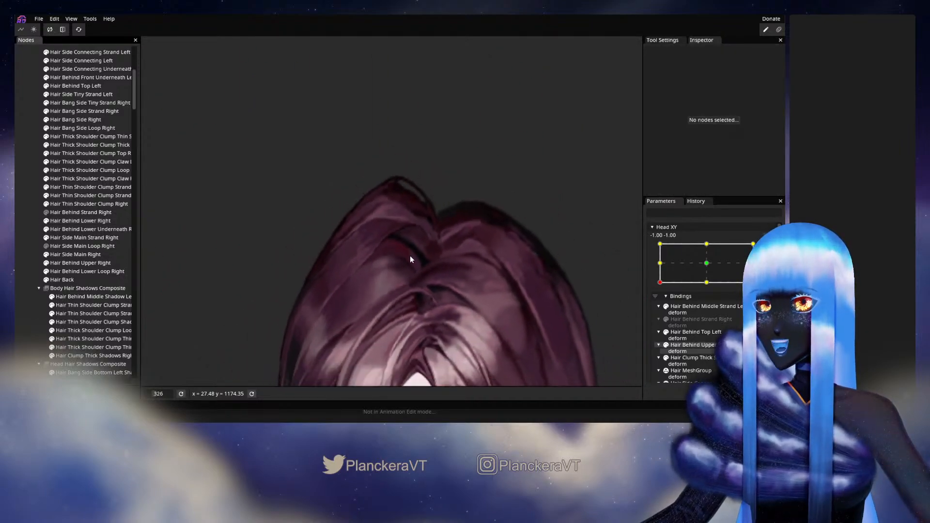
scroll(387, 227, down, 4)
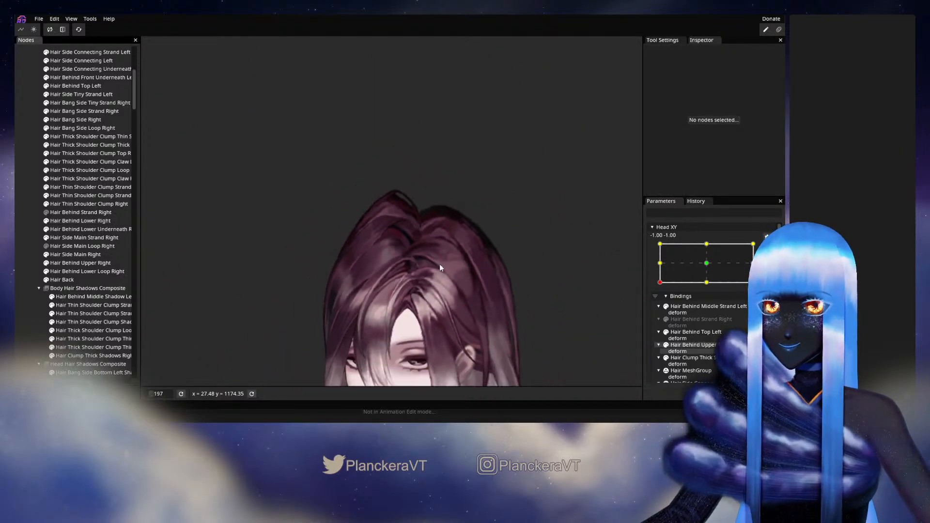
drag(555, 283, 554, 246)
click(767, 248)
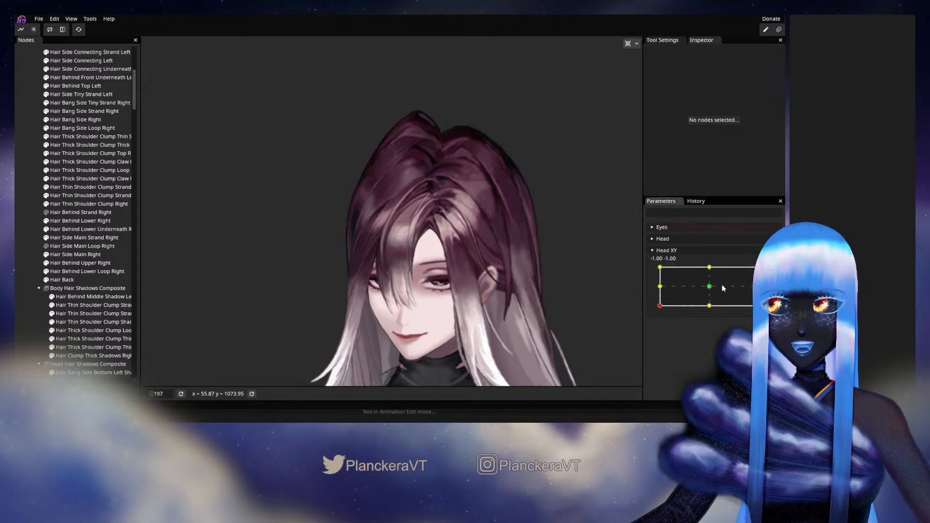
drag(661, 309, 660, 287)
Examine the crown and overall hair silhouette at Head XY -1.00, 0.00.
scroll(476, 151, up, 3)
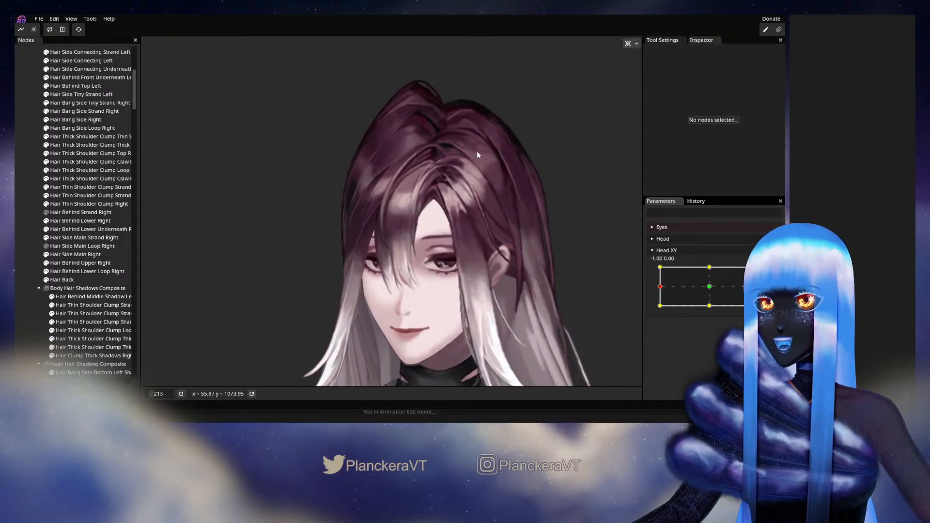
drag(477, 151, 472, 287)
scroll(481, 288, up, 1)
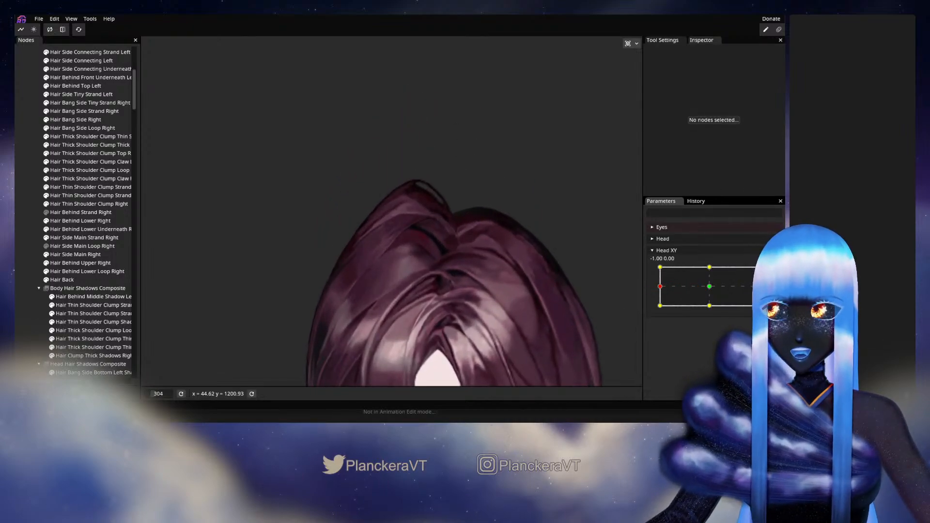
scroll(487, 295, down, 2)
drag(489, 262, 490, 227)
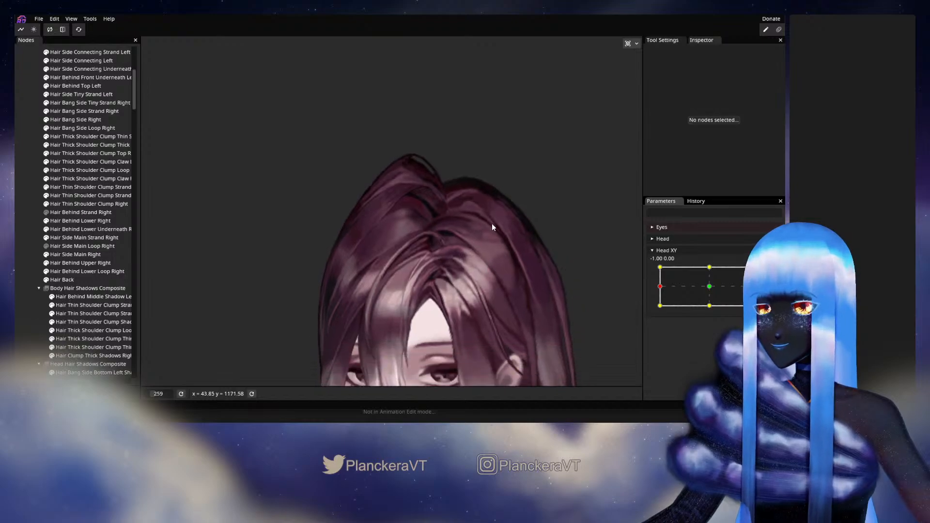
scroll(503, 271, down, 2)
drag(502, 302, 498, 332)
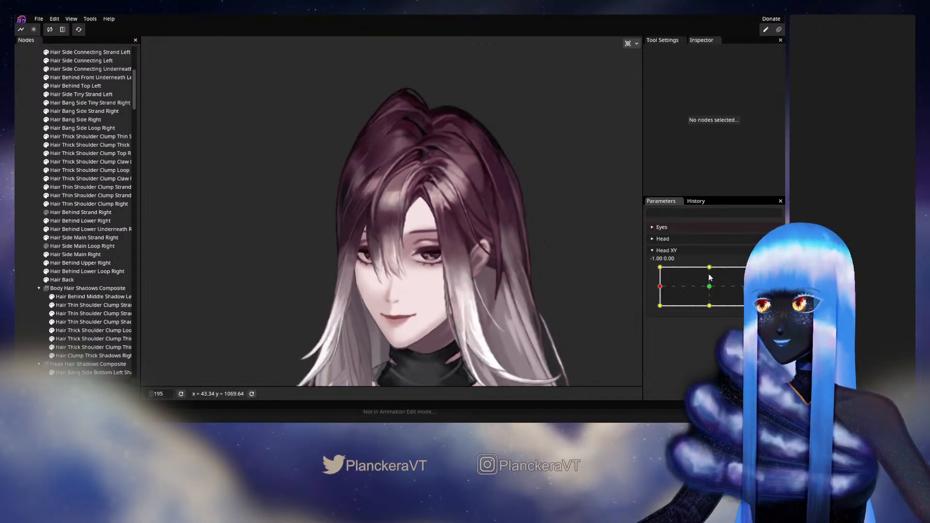
Preview the head turn by moving Head XY between 0.00, 0.00 and -1.00, 0.00.
click(705, 288)
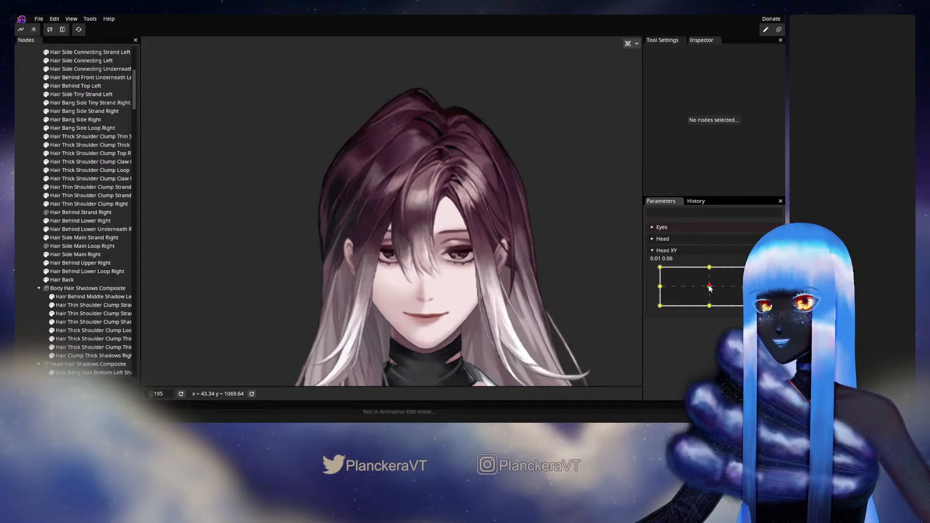
drag(704, 287, 637, 289)
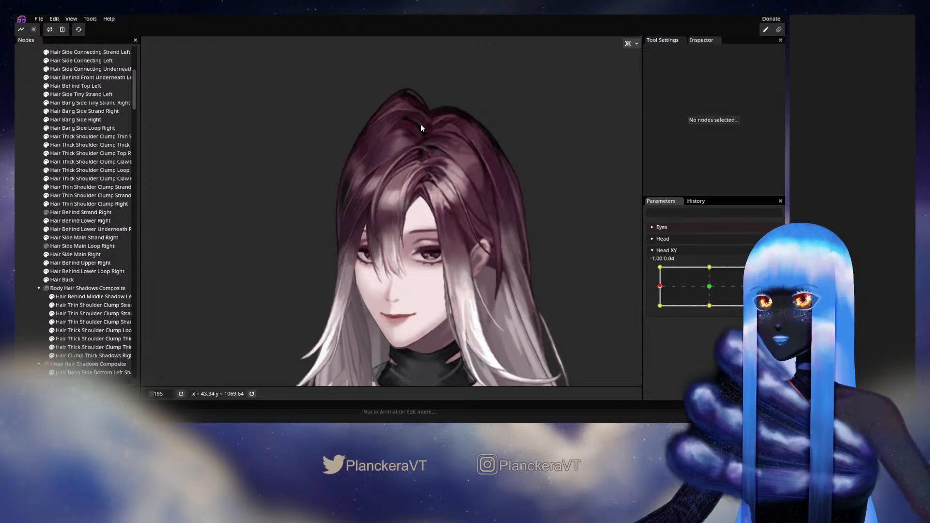
mouse_move(660, 286)
mouse_down()
mouse_move(705, 289)
mouse_move(658, 289)
mouse_up()
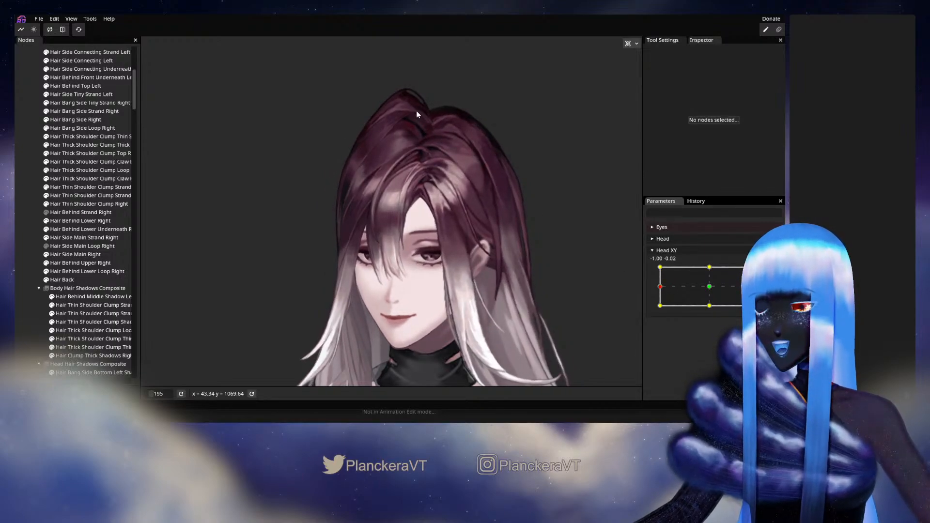
mouse_move(660, 286)
mouse_down()
mouse_move(708, 290)
mouse_move(660, 286)
mouse_up()
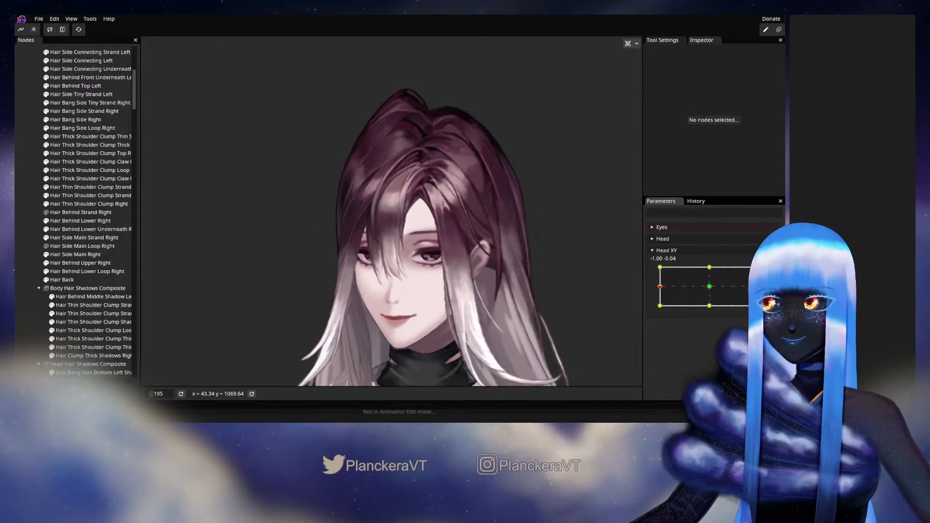
Enable editing of the Head XY -1.00, 0.00 keypoint and nudge the crown end of Hair Behind Lower Right outward with the size 75 circle brush.
click(774, 272)
scroll(475, 289, up, 2)
drag(428, 216, 420, 297)
scroll(426, 290, up, 3)
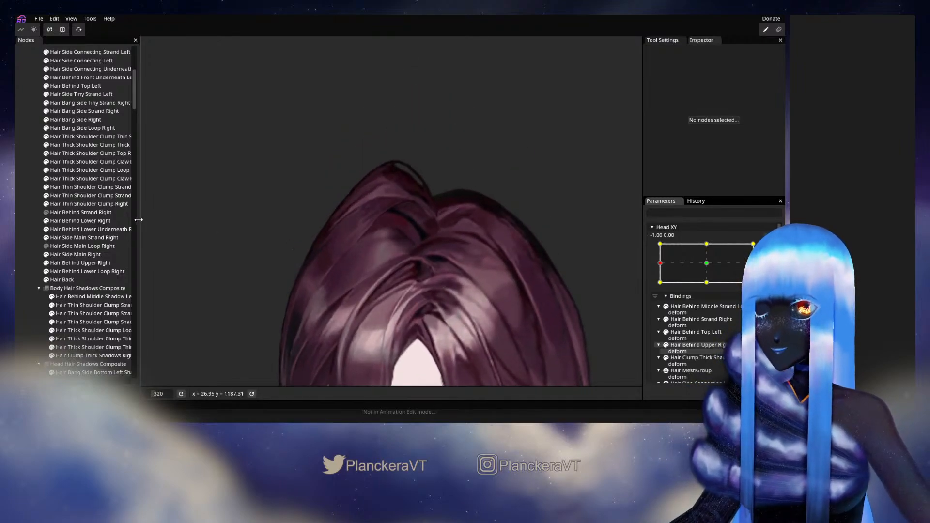
click(89, 221)
scroll(199, 182, up, 2)
click(151, 76)
scroll(400, 180, up, 1)
drag(402, 182, 393, 181)
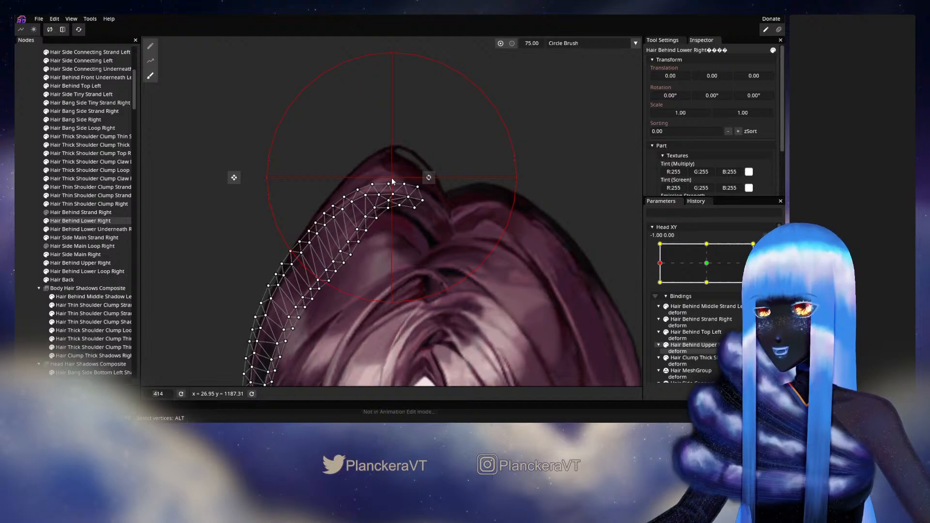
Deselect the mesh, leave keypoint editing and check the crown by moving Head XY around -1.00, 0.00.
click(29, 216)
scroll(440, 252, down, 4)
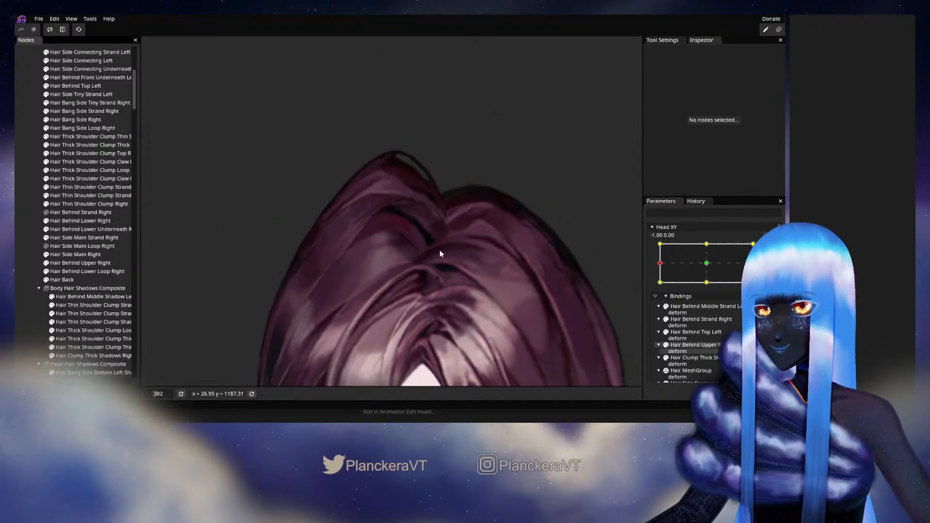
scroll(448, 254, down, 1)
drag(449, 250, 457, 177)
drag(494, 248, 494, 228)
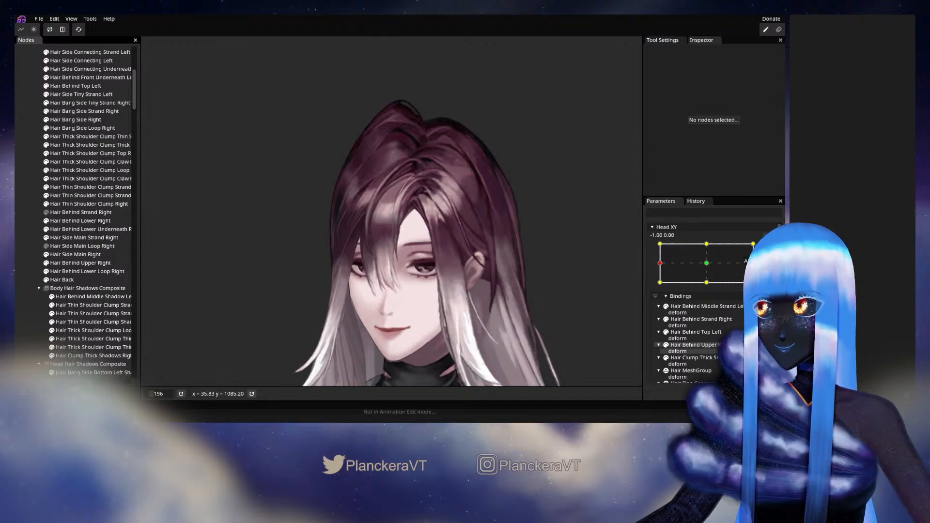
click(767, 244)
mouse_move(660, 289)
mouse_down()
mouse_move(692, 287)
mouse_move(661, 289)
mouse_up()
Re-enable editing of the Head XY -1.00, 0.00 keypoint, pull Hair Behind Lower Right's crown end outward with a size 55 circle brush, and save.
click(769, 259)
scroll(399, 174, up, 3)
drag(427, 156, 449, 237)
scroll(394, 248, up, 2)
scroll(442, 239, up, 2)
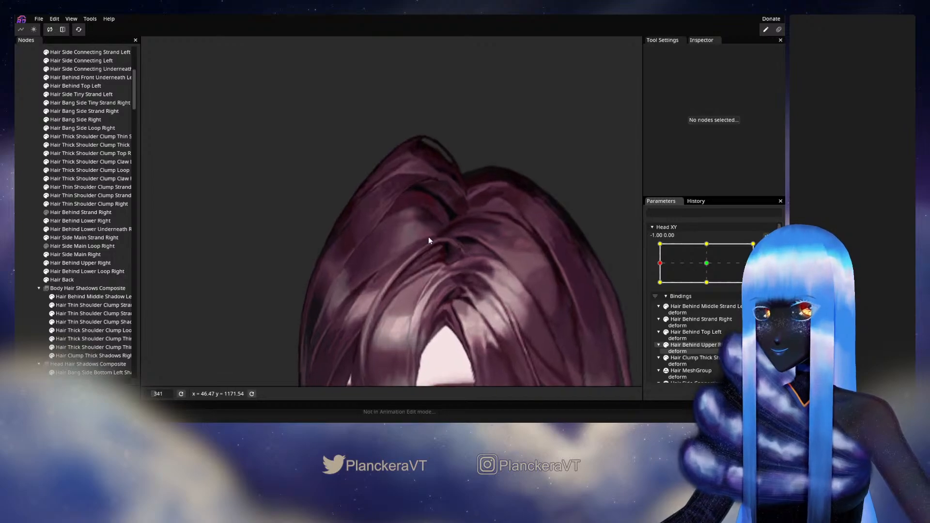
click(91, 222)
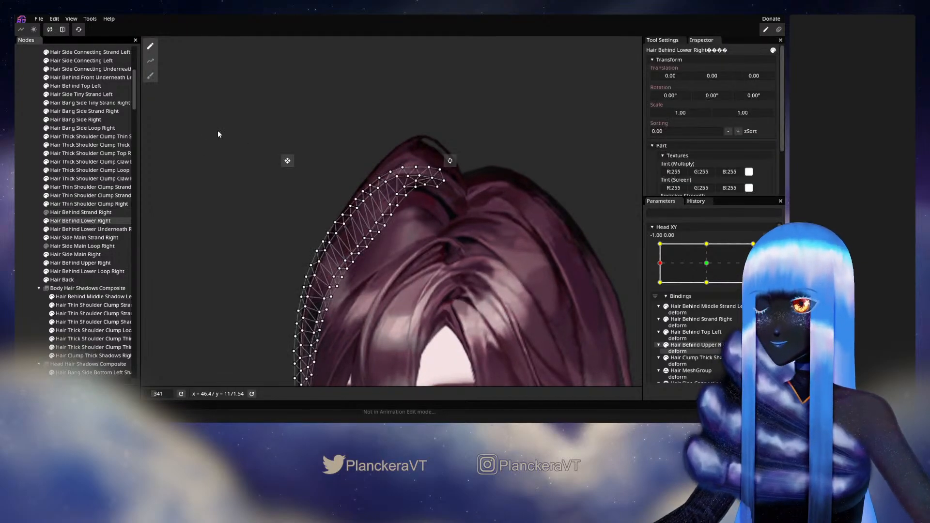
click(151, 76)
scroll(476, 289, up, 1)
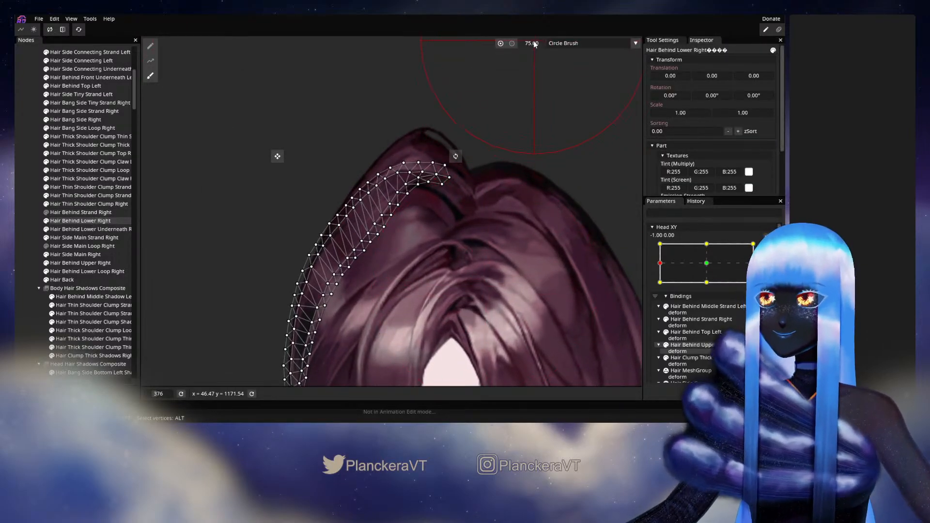
drag(527, 42, 524, 43)
scroll(457, 290, up, 1)
drag(415, 257, 410, 258)
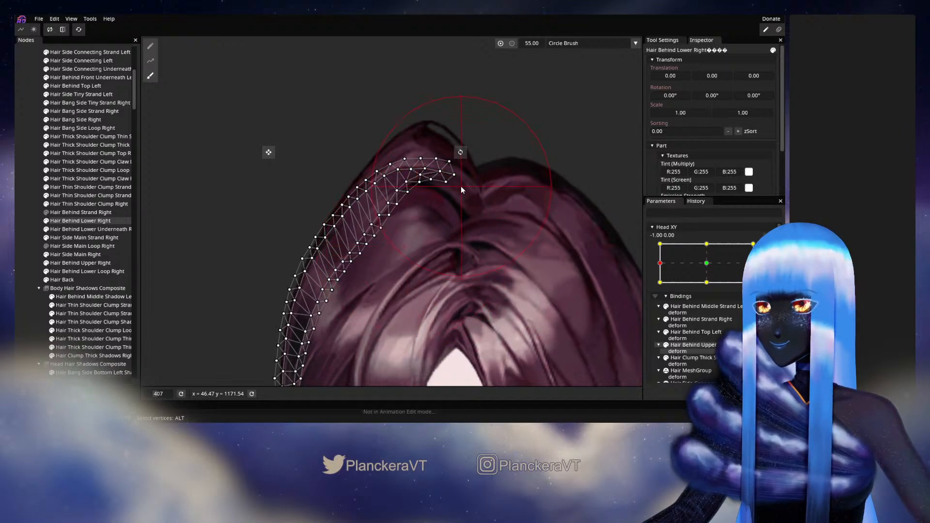
drag(457, 185, 455, 185)
key(ctrl+s)
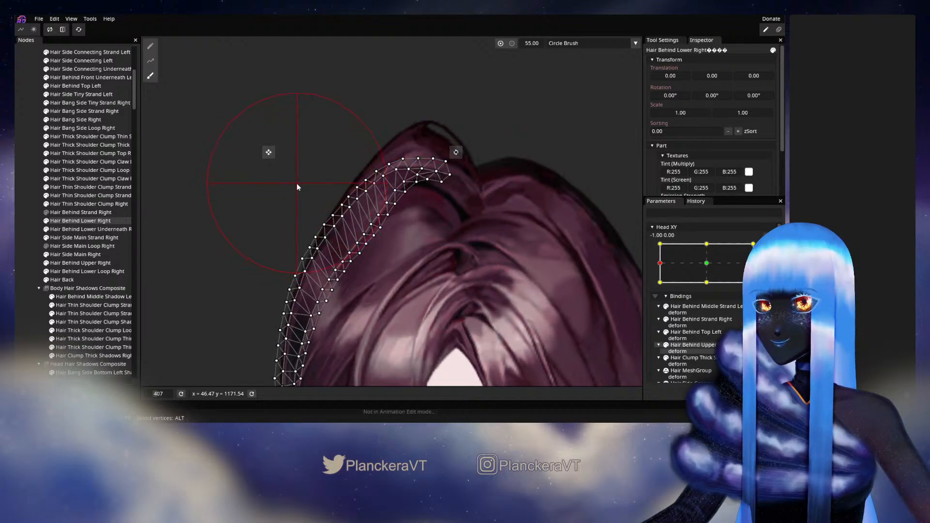
Deselect Hair Behind Lower Right, leave keypoint editing and preview the crown shape around Head XY -1.00, 0.00.
click(20, 245)
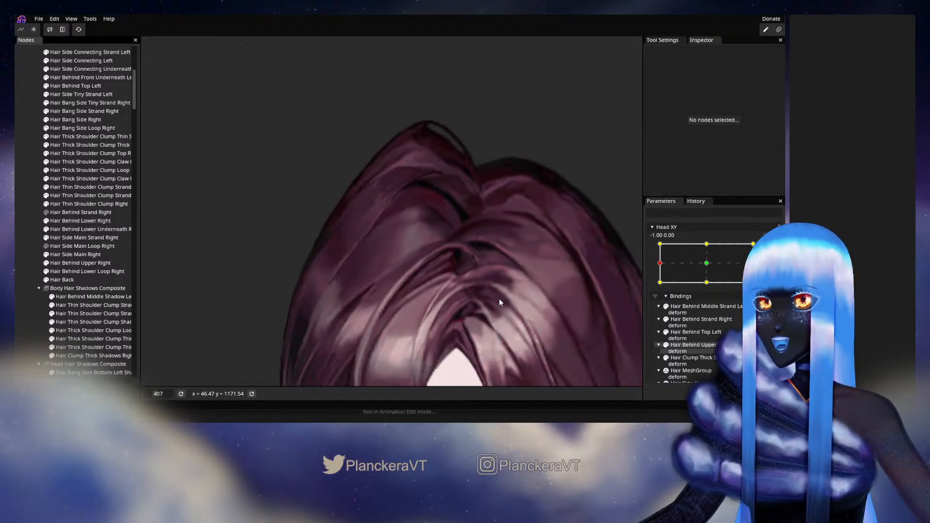
scroll(497, 302, down, 4)
scroll(507, 299, down, 3)
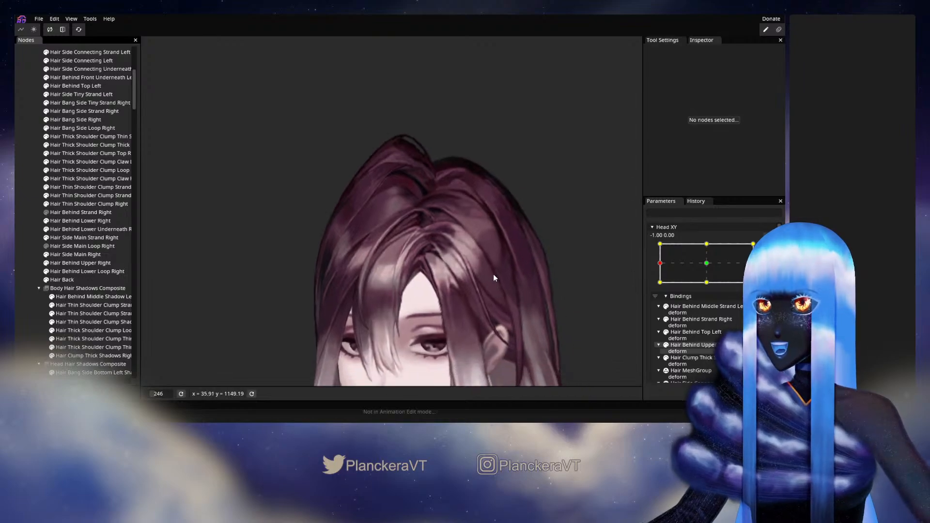
click(766, 254)
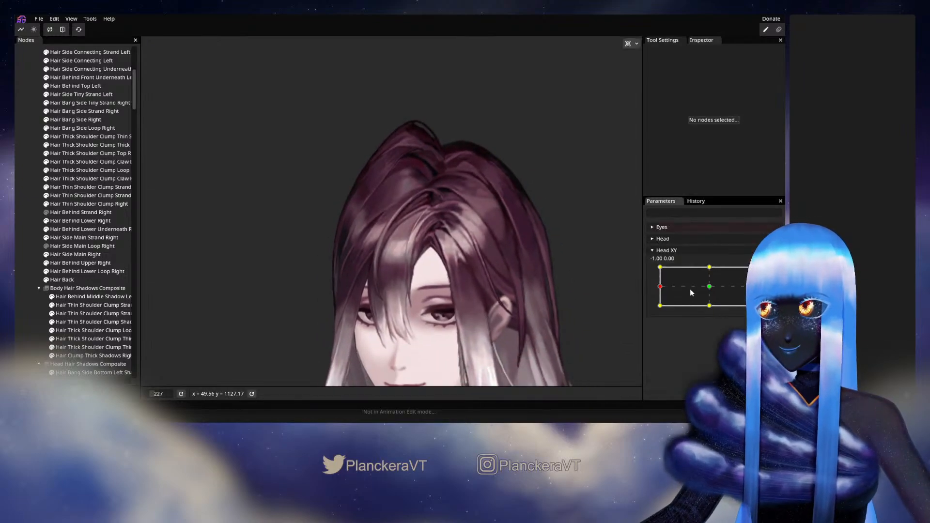
mouse_move(659, 290)
mouse_down()
mouse_move(710, 289)
mouse_move(656, 290)
mouse_up()
Re-enable editing of the Head XY -1.00, 0.00 keypoint and nudge Hair Behind Lower Right's crown end slightly back toward the parting with the size 55 brush.
click(773, 272)
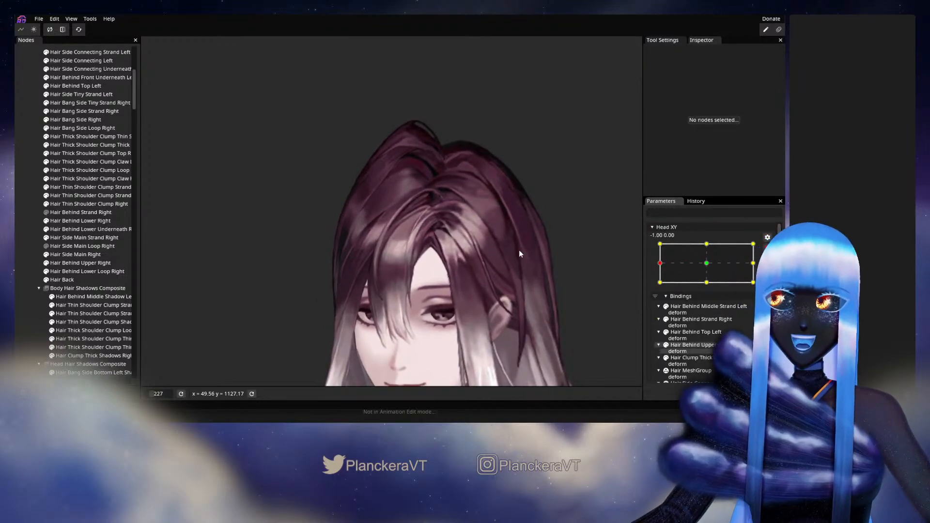
scroll(514, 247, up, 5)
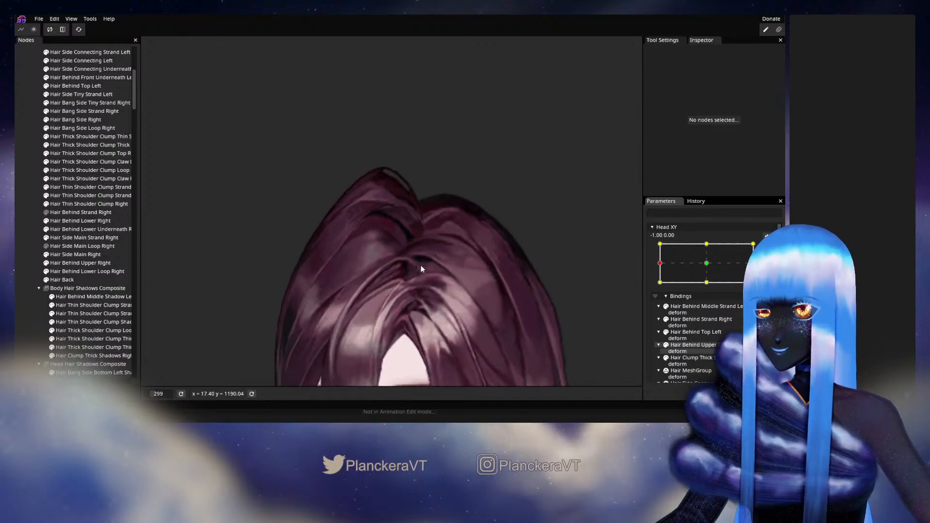
scroll(419, 264, up, 3)
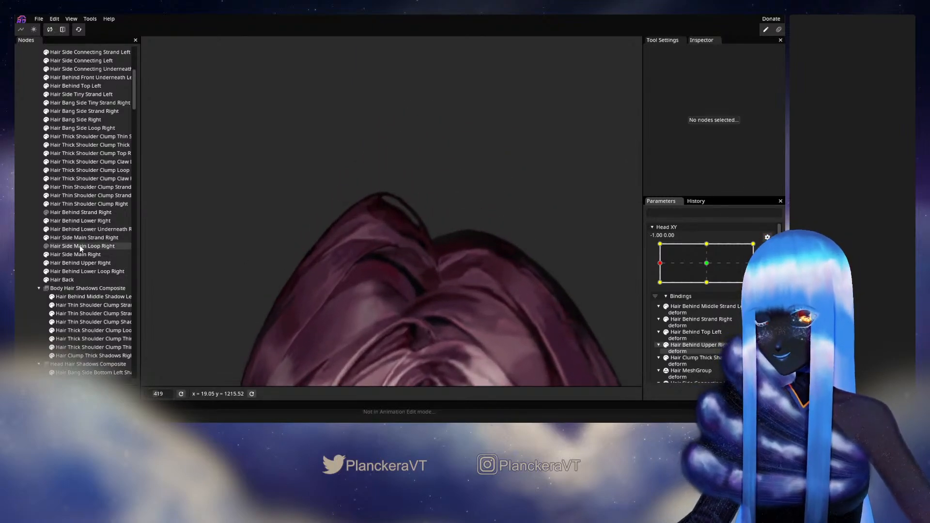
click(82, 221)
scroll(240, 208, up, 1)
click(151, 76)
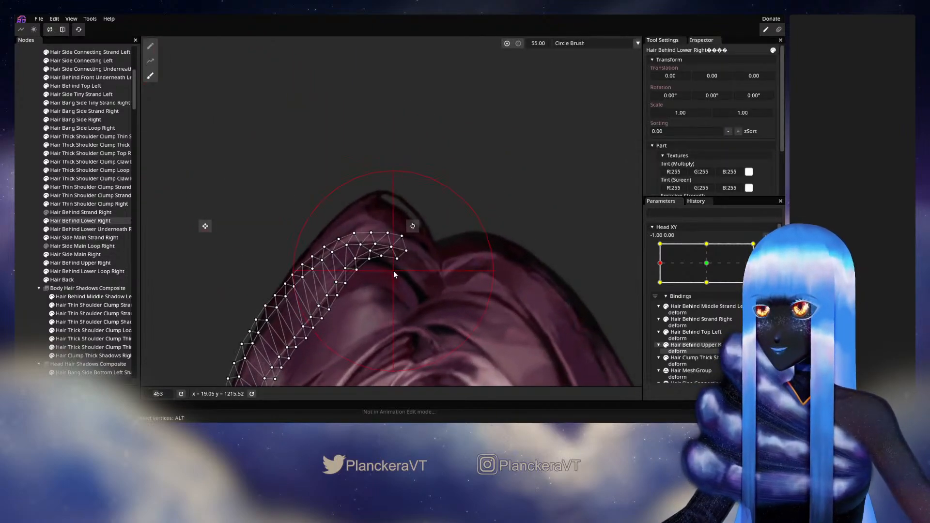
drag(388, 236, 391, 235)
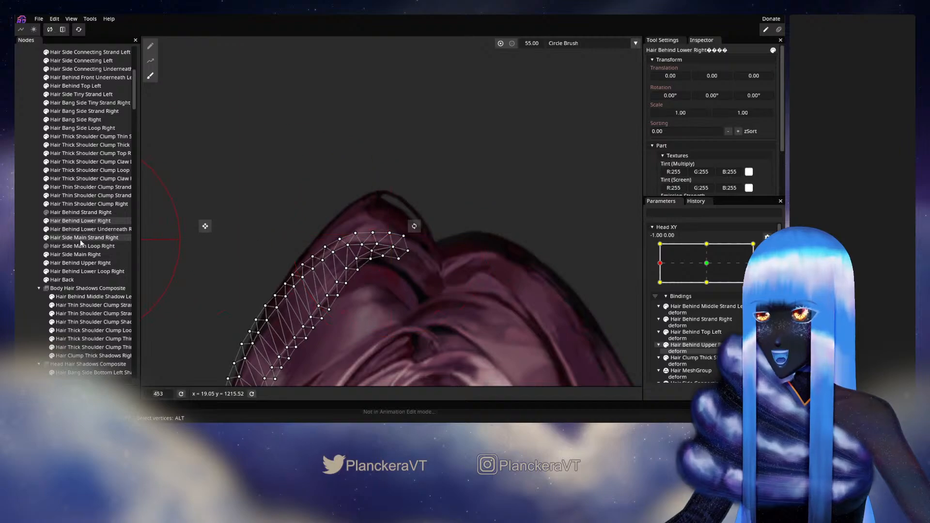
drag(356, 278, 338, 252)
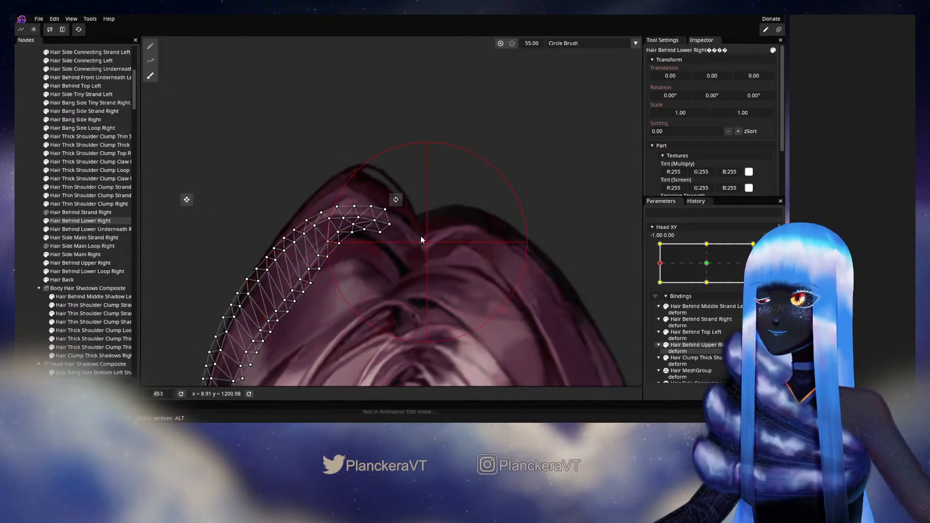
Shift the upper edge of Hair Behind Lower Underneath Right outward at the crown with the size 55 circle brush.
click(83, 255)
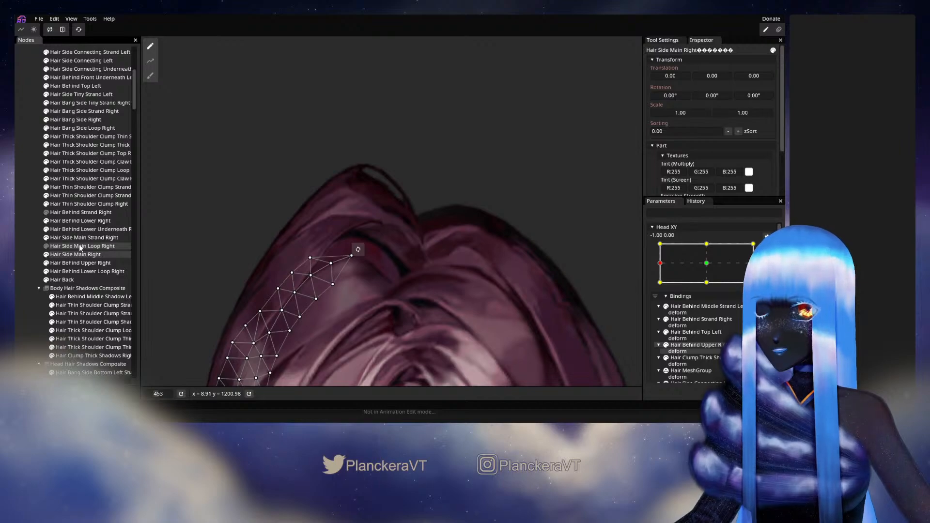
click(77, 229)
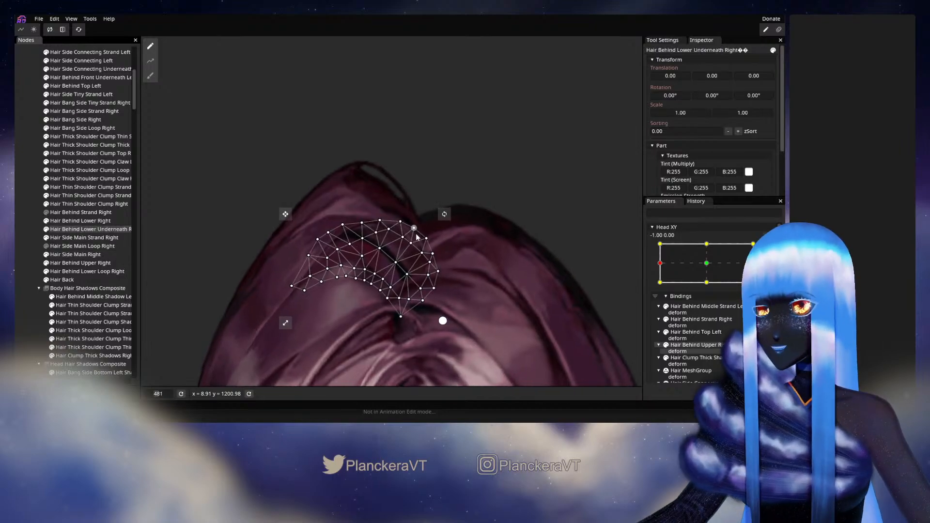
click(151, 75)
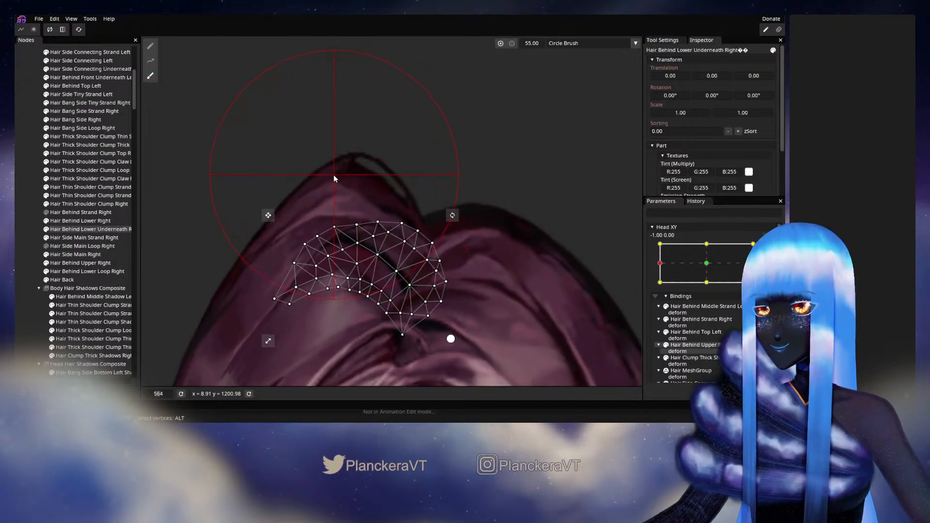
drag(327, 170, 318, 168)
drag(360, 147, 354, 147)
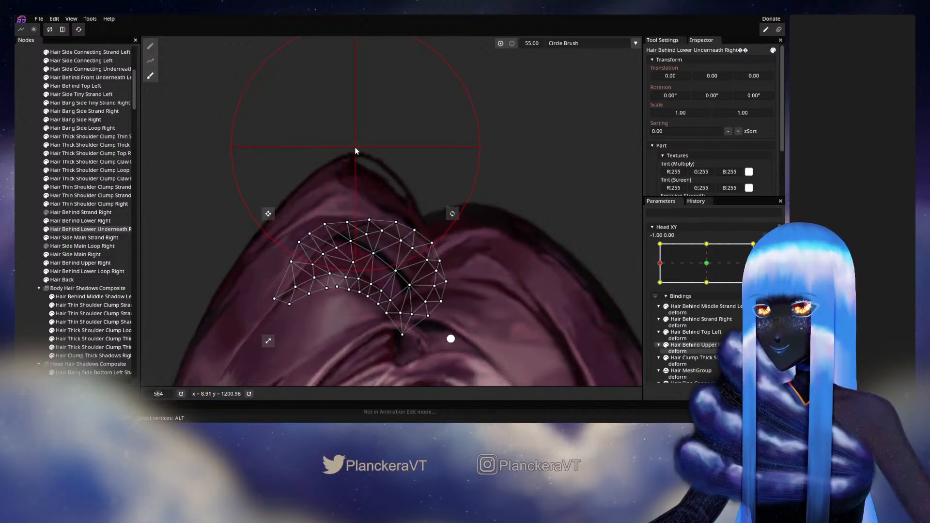
click(151, 47)
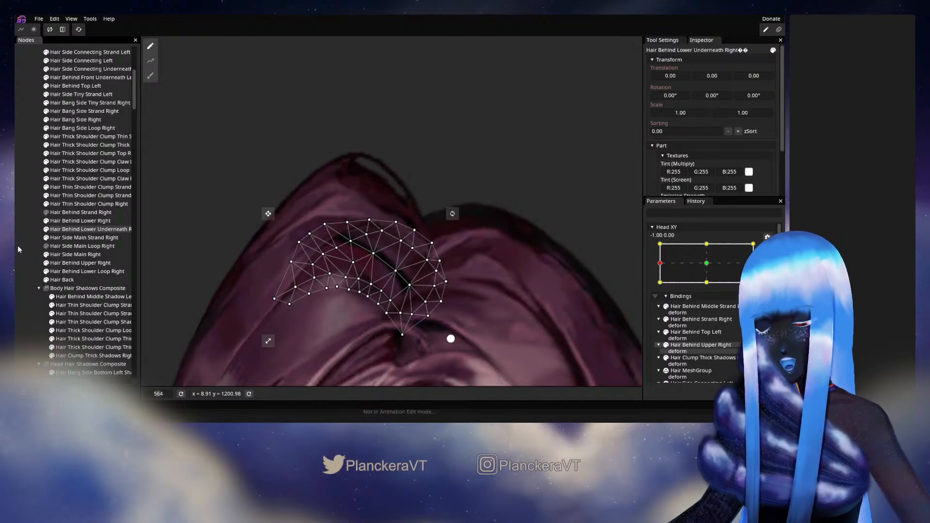
Deselect the mesh, leave keypoint editing and preview the head turn from Head XY -1.00, 0.00 to the centre.
click(313, 284)
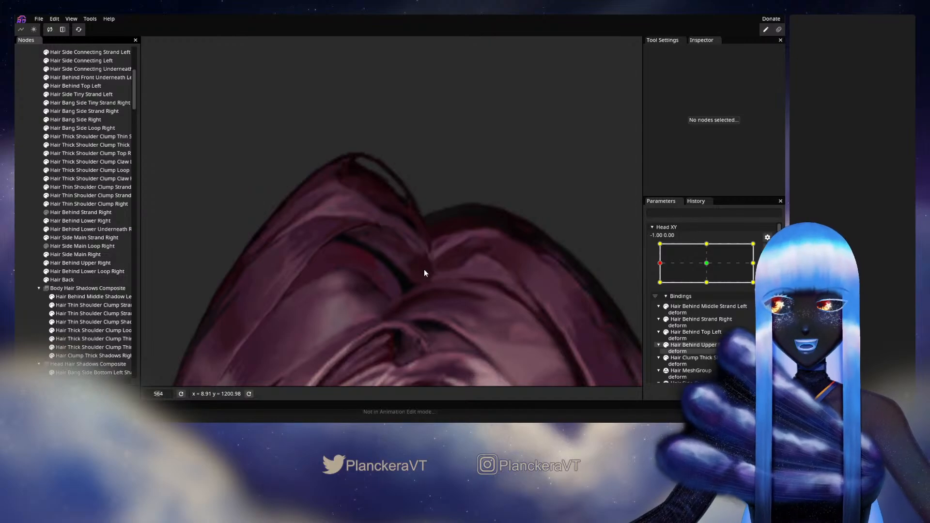
scroll(410, 288, down, 4)
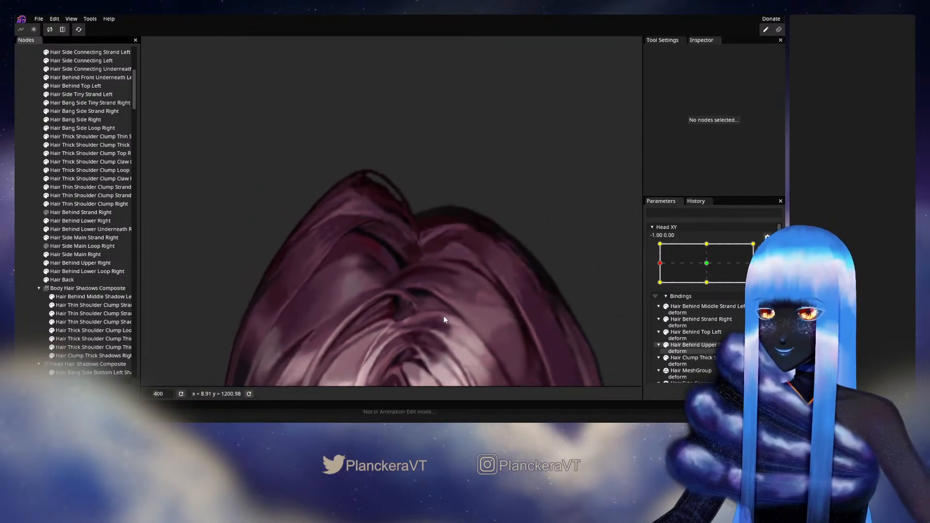
scroll(430, 259, down, 2)
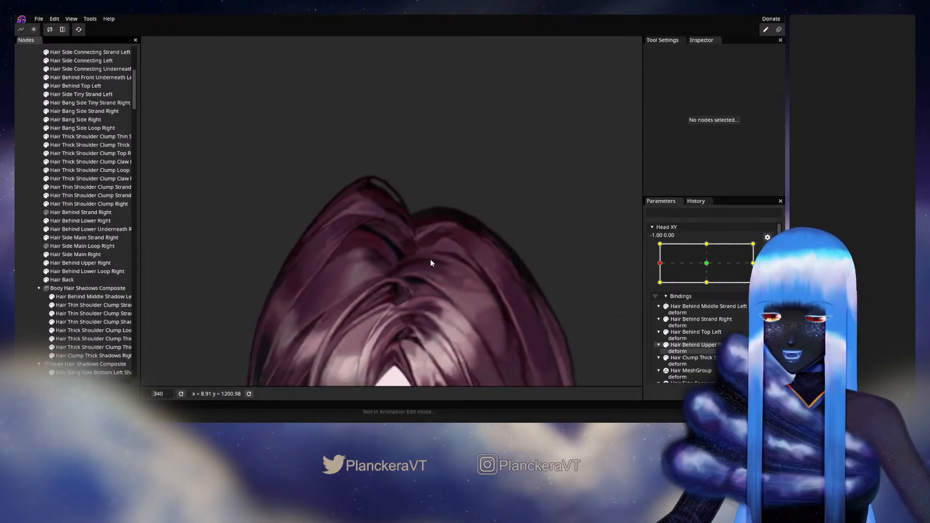
scroll(431, 267, down, 3)
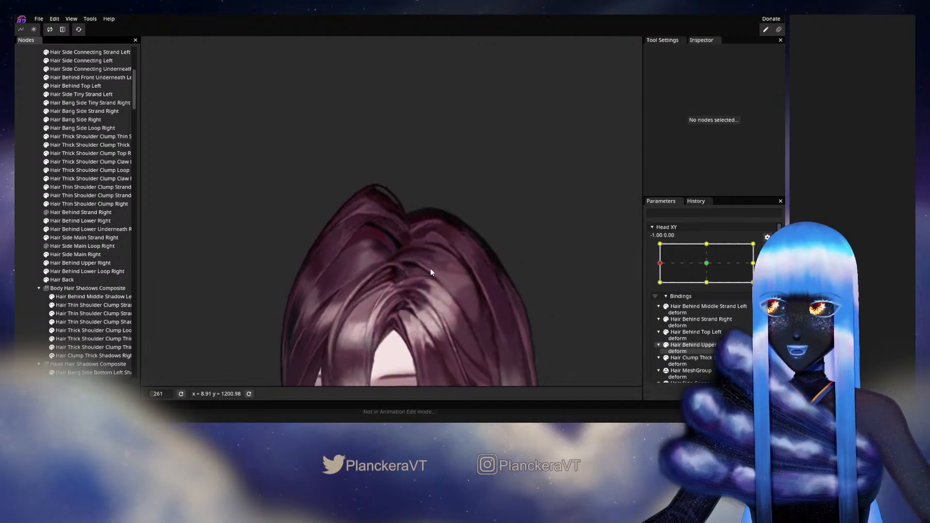
scroll(432, 279, down, 2)
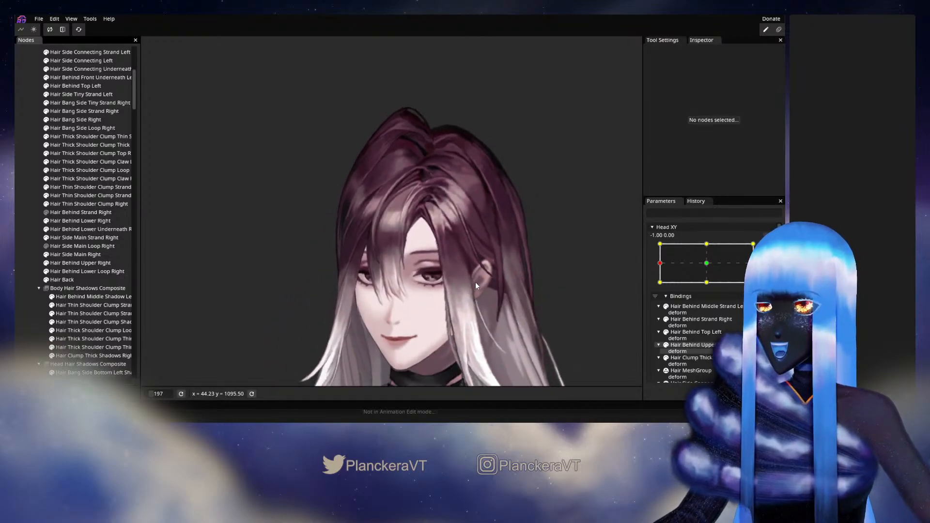
scroll(453, 248, down, 1)
click(769, 249)
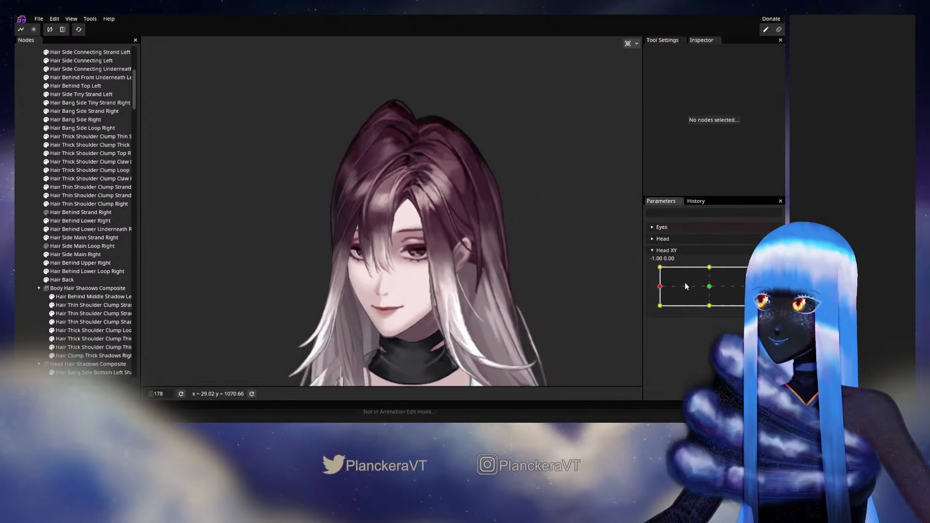
mouse_move(659, 290)
mouse_down()
mouse_move(711, 290)
mouse_move(655, 289)
mouse_up()
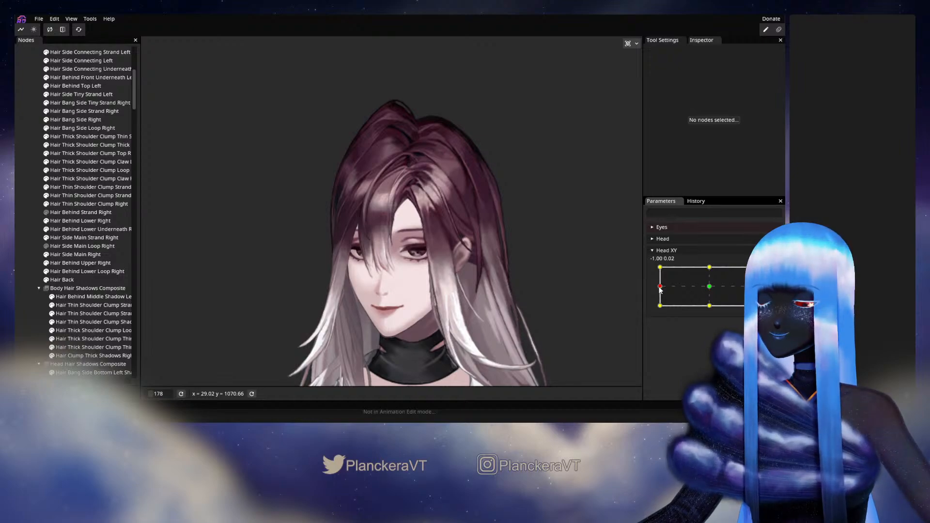
click(709, 286)
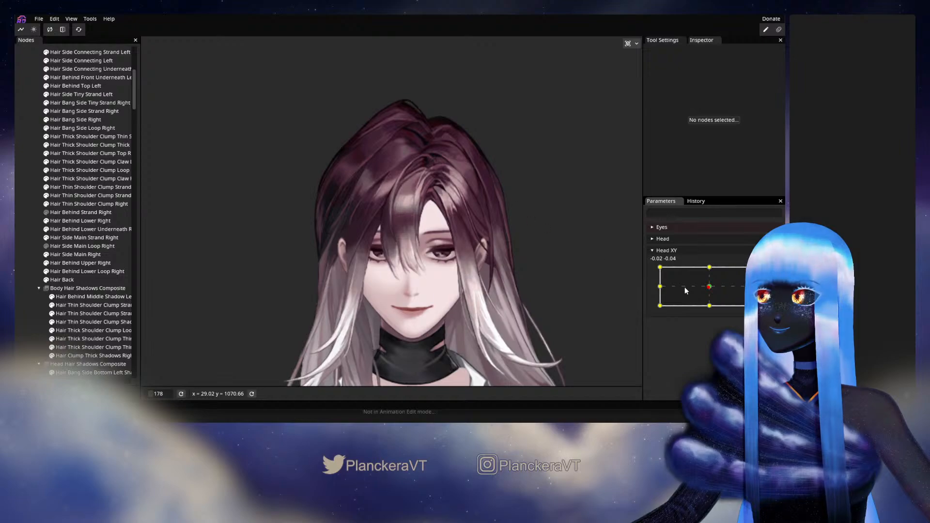
Preview the head turn from the centre to Head XY 1.00, across to -1.00 and back, watching the crown hair.
drag(711, 291, 758, 289)
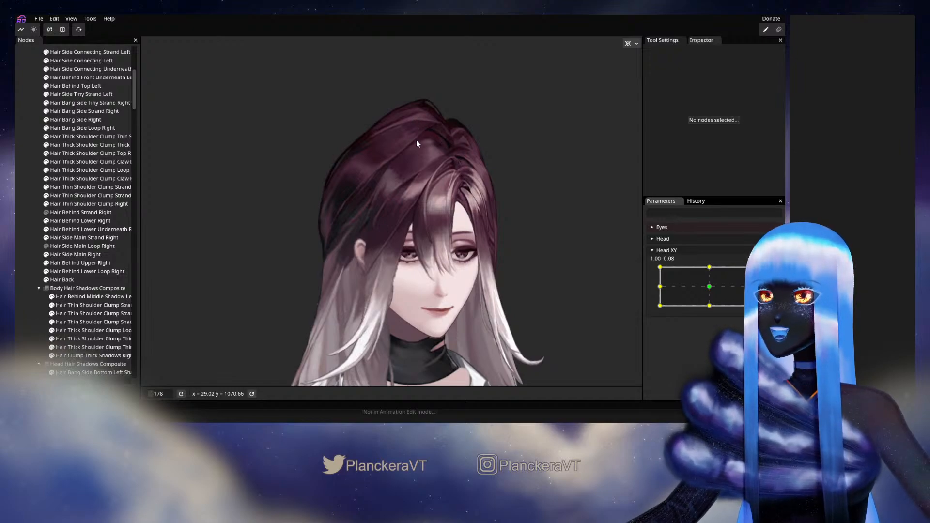
mouse_move(759, 288)
mouse_down()
mouse_move(710, 289)
mouse_move(759, 286)
mouse_up()
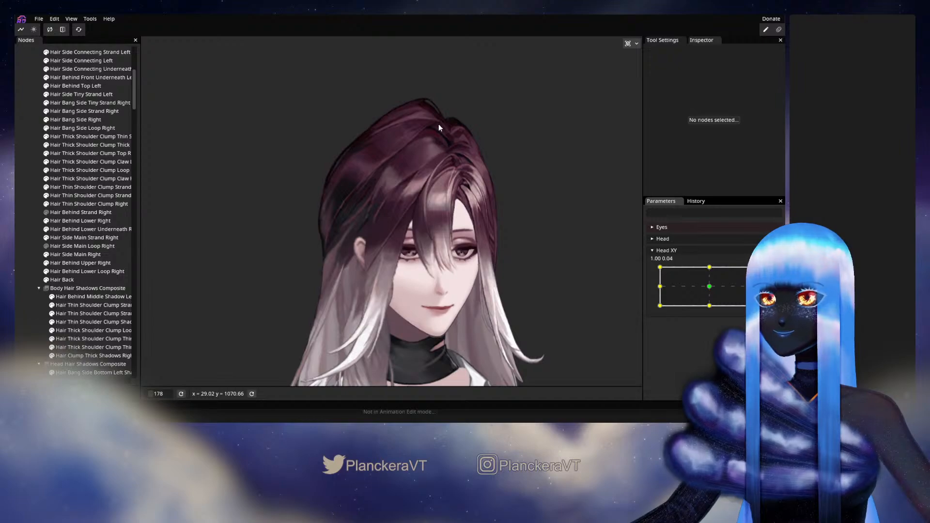
drag(758, 285, 659, 285)
drag(461, 191, 448, 262)
scroll(448, 261, up, 2)
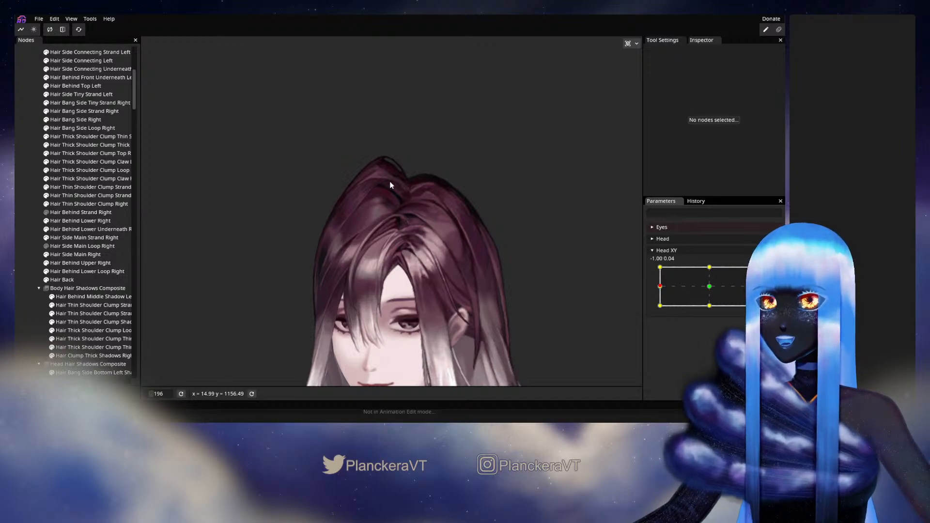
mouse_move(660, 285)
mouse_down()
mouse_move(715, 286)
mouse_move(654, 289)
mouse_up()
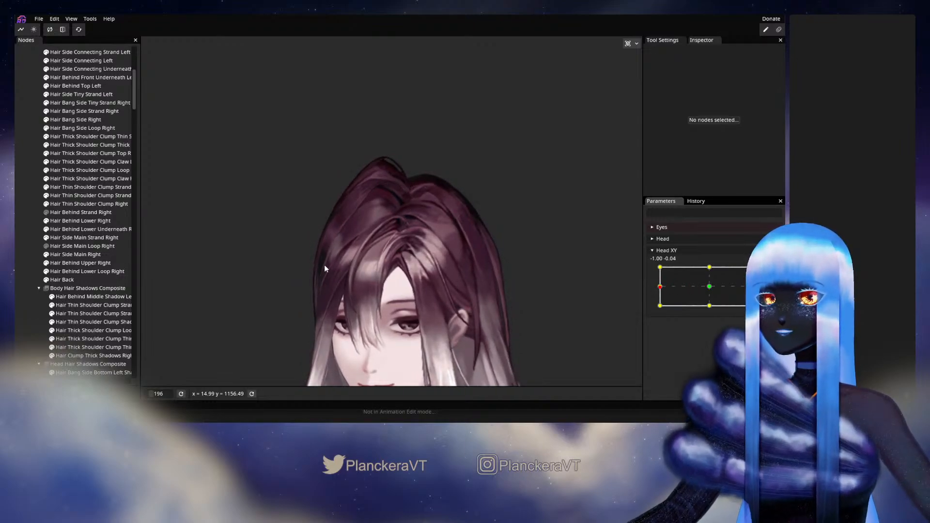
drag(660, 288, 709, 288)
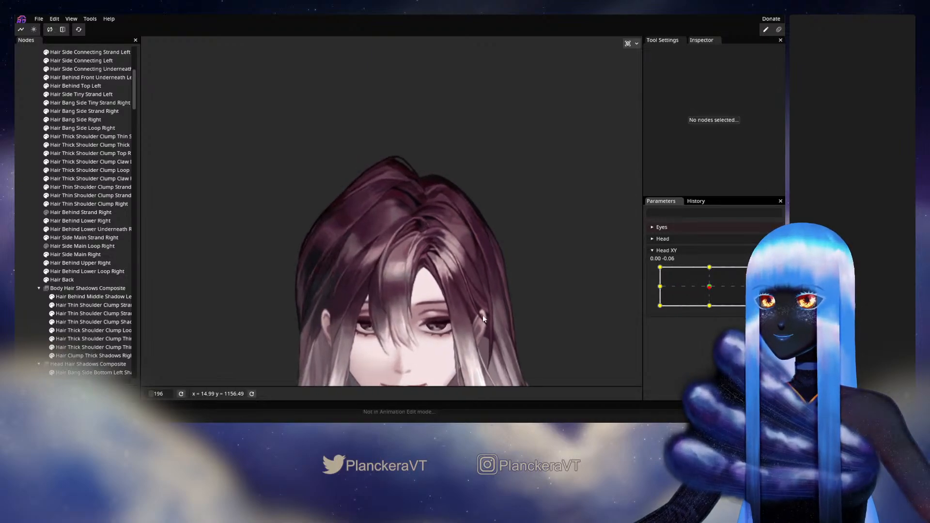
scroll(455, 312, up, 3)
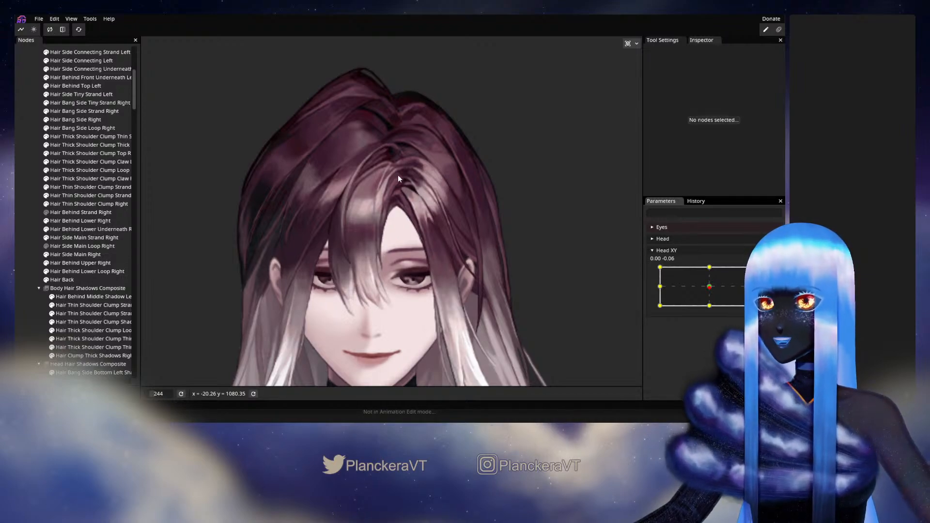
Compare the crown and parting at both horizontal extremes of Head XY and the centre, examining the hair around -1.00, 0.00.
click(704, 289)
drag(704, 289, 657, 290)
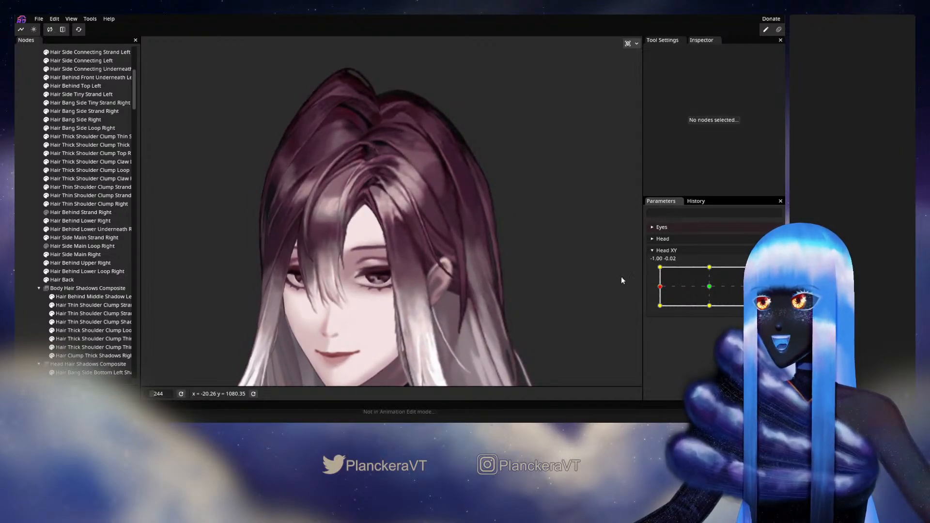
drag(663, 289, 756, 288)
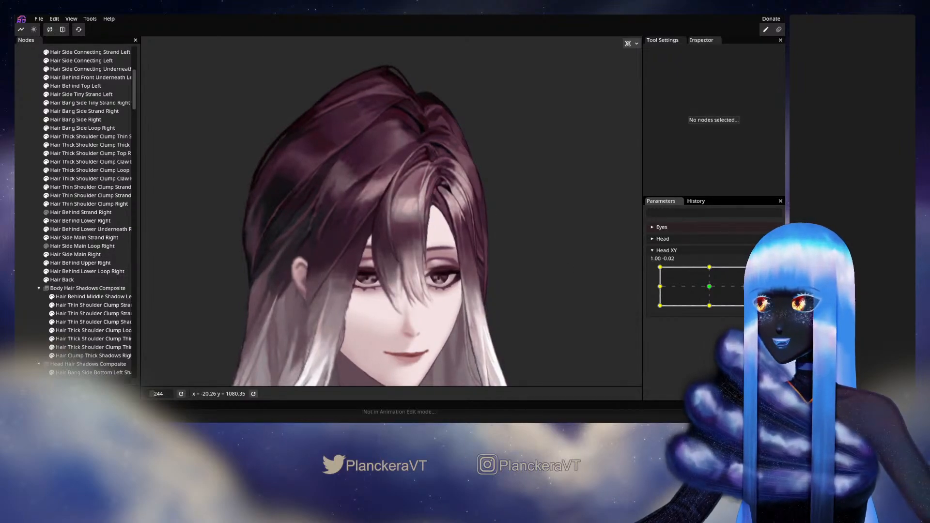
drag(741, 288, 660, 286)
drag(413, 154, 451, 224)
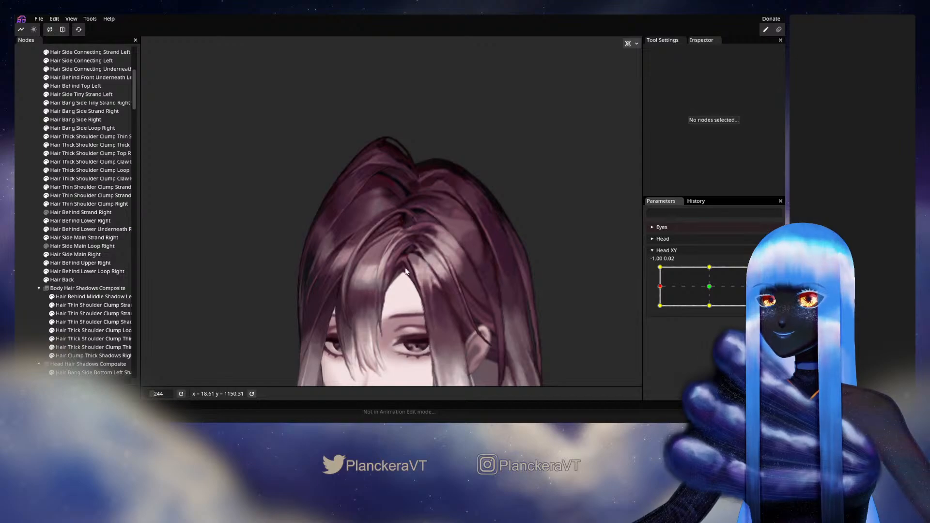
mouse_move(659, 286)
mouse_down()
mouse_move(714, 290)
mouse_move(660, 289)
mouse_up()
drag(452, 235, 447, 261)
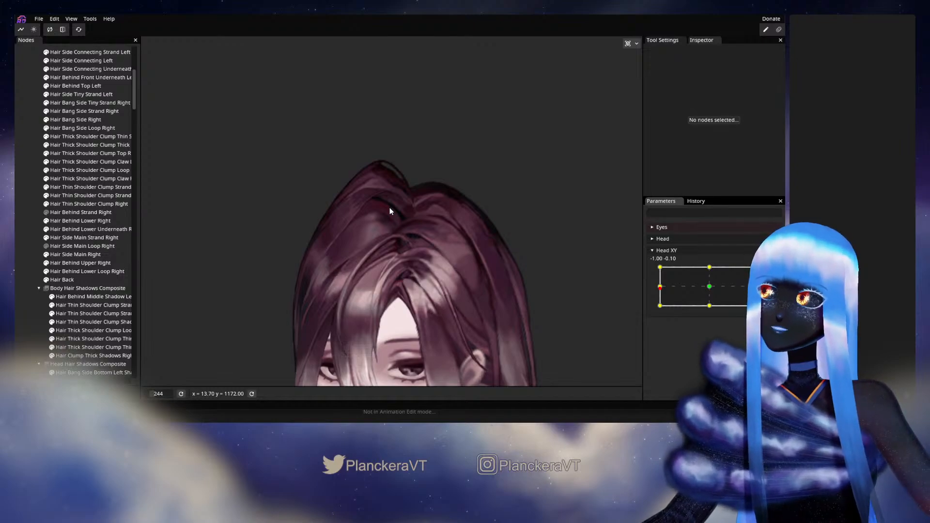
click(709, 287)
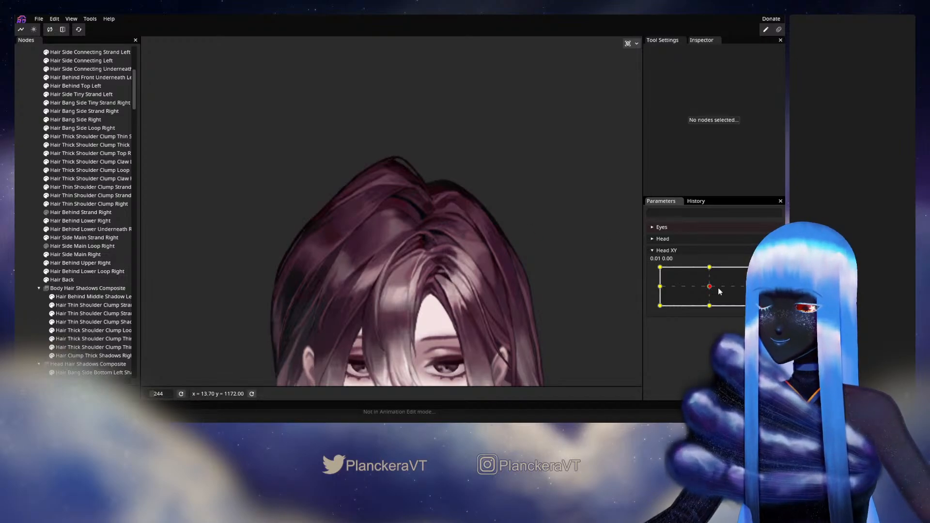
drag(718, 286, 656, 289)
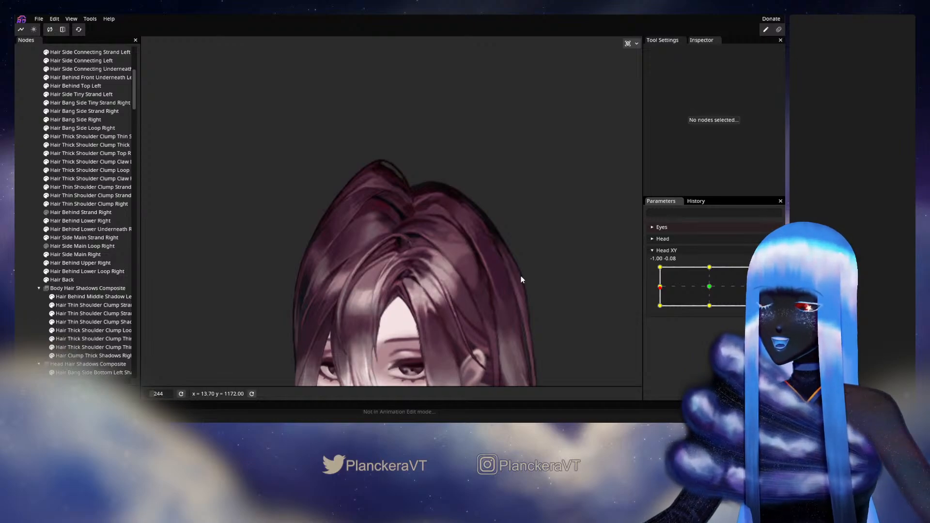
Enable editing of the Head XY -1.00, 0.00 keypoint and nudge Hair Behind Lower Underneath Right's vertices along the dark gap beside the parting.
click(771, 271)
scroll(327, 189, up, 2)
scroll(327, 193, up, 1)
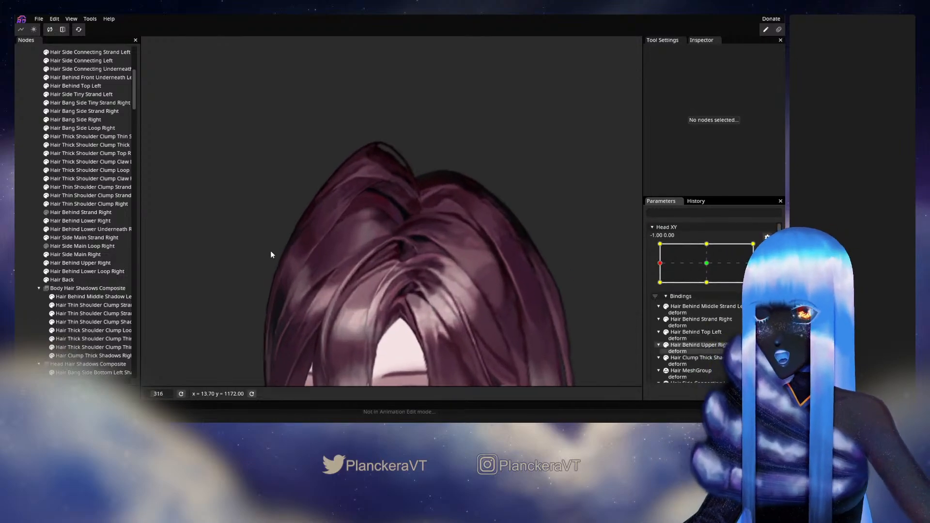
click(98, 229)
scroll(395, 224, up, 1)
scroll(395, 224, up, 3)
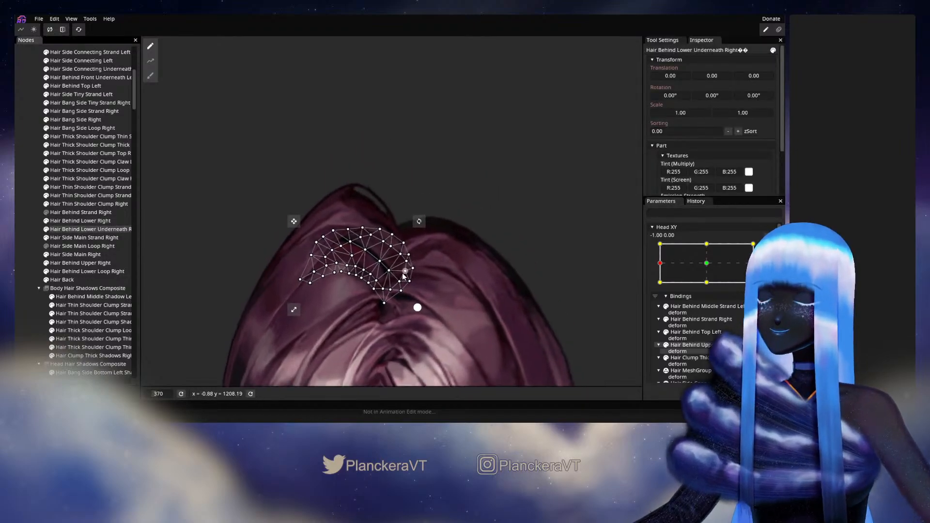
drag(398, 295, 422, 279)
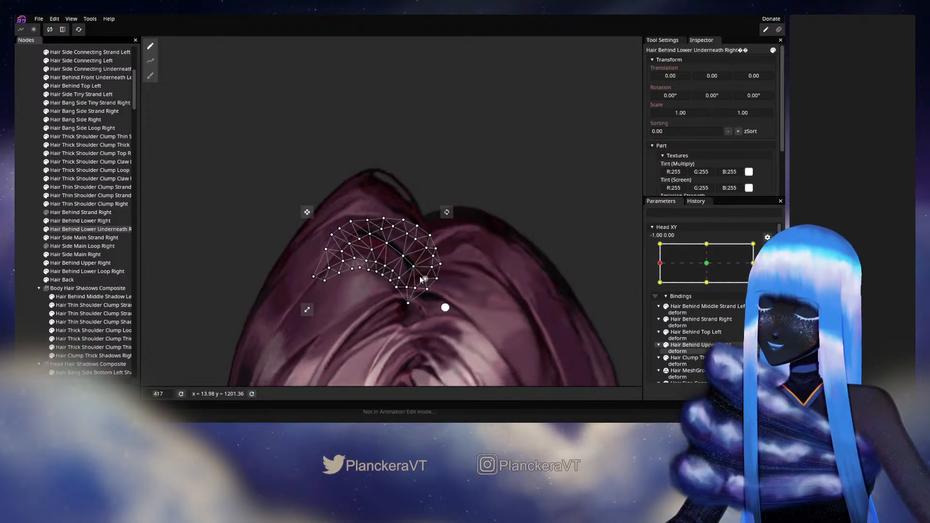
scroll(435, 269, up, 1)
scroll(435, 269, up, 10)
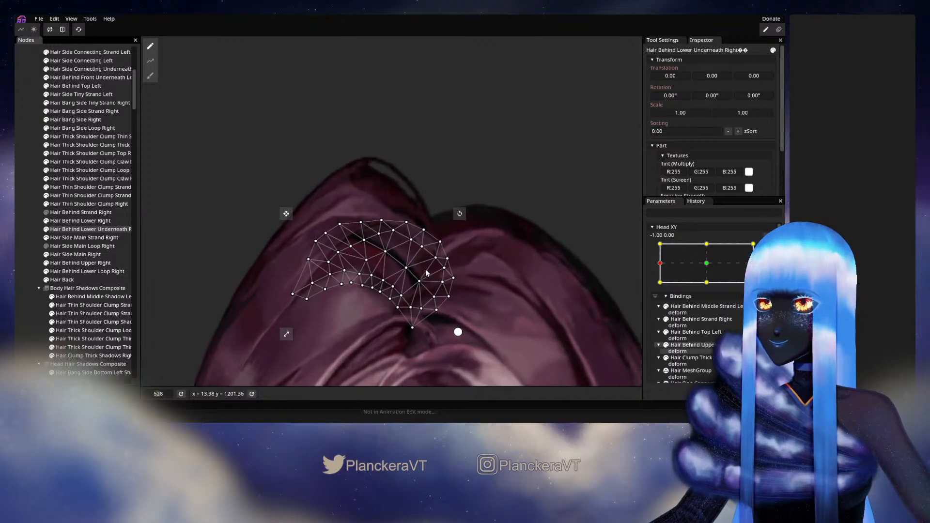
drag(425, 295, 421, 297)
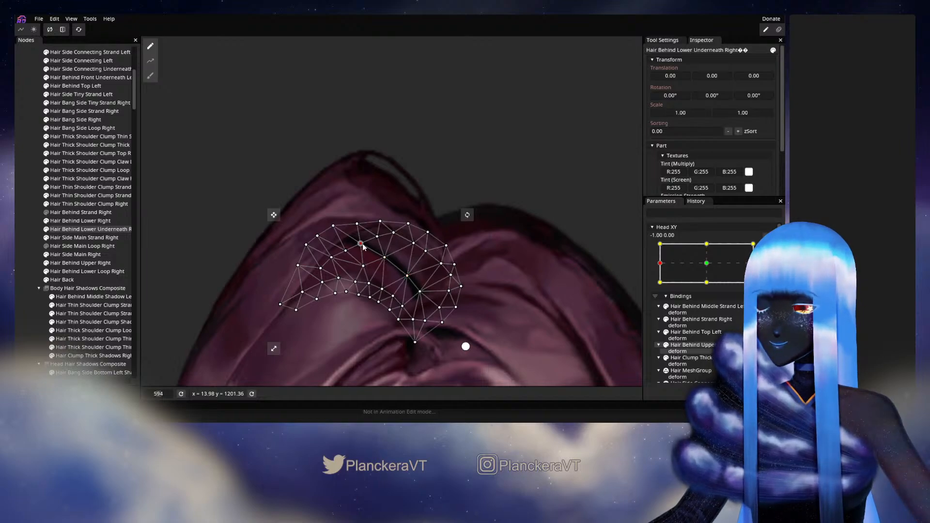
drag(365, 245, 367, 242)
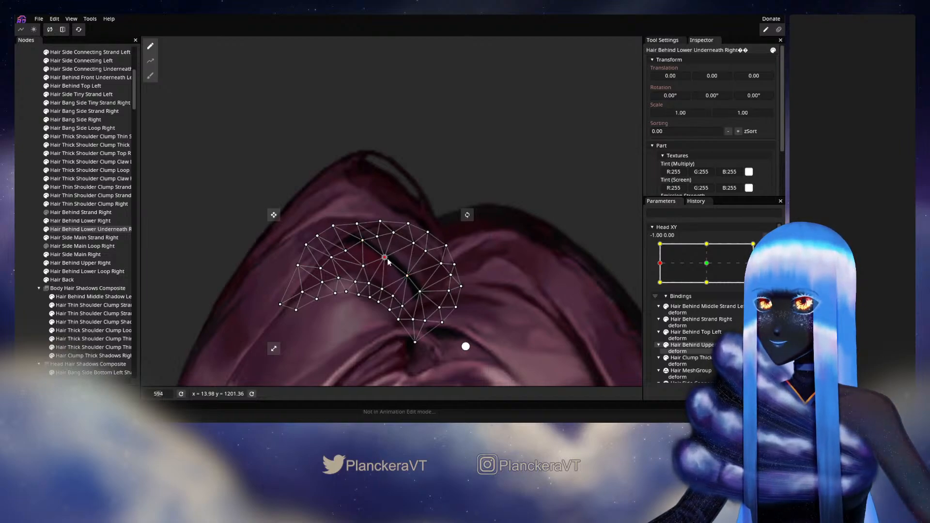
Deselect Hair Behind Lower Underneath Right, leave keypoint editing and preview the crown around Head XY -1.00, 0.00.
click(24, 278)
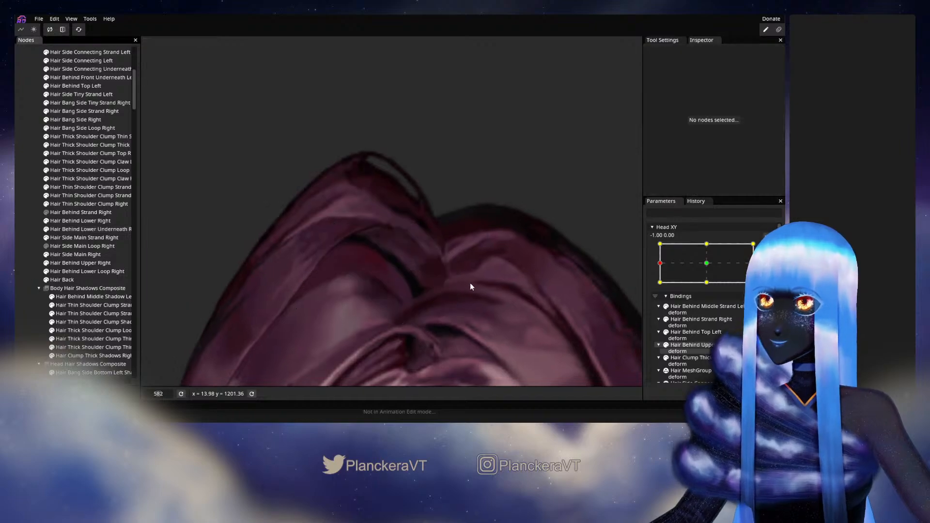
scroll(477, 283, down, 3)
scroll(492, 290, down, 2)
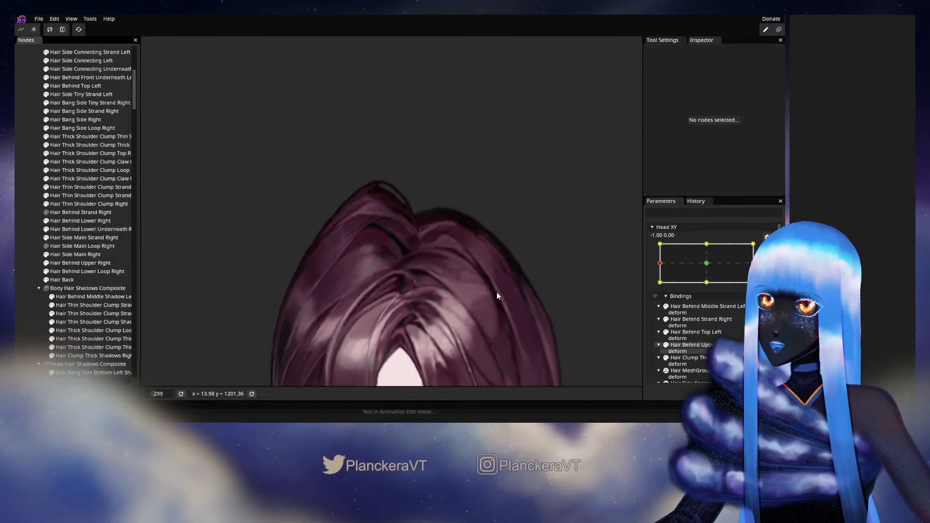
mouse_move(660, 287)
mouse_down()
mouse_move(712, 287)
mouse_move(653, 291)
mouse_up()
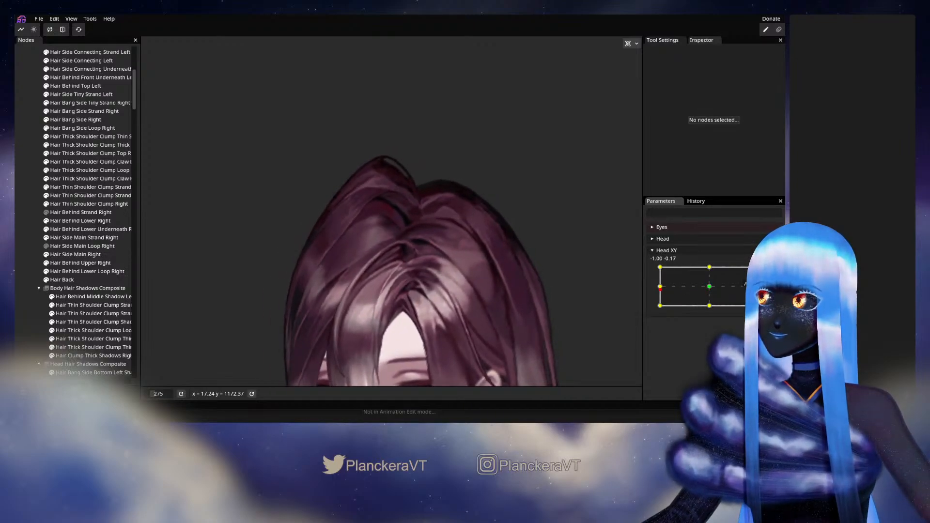
Reopen the Head XY -1.00, 0.00 keypoint and pull Hair Behind Lower Underneath Right's outer upper edge downward with the size 55 circle brush.
click(770, 283)
scroll(333, 270, up, 4)
drag(292, 175, 299, 241)
scroll(327, 251, up, 3)
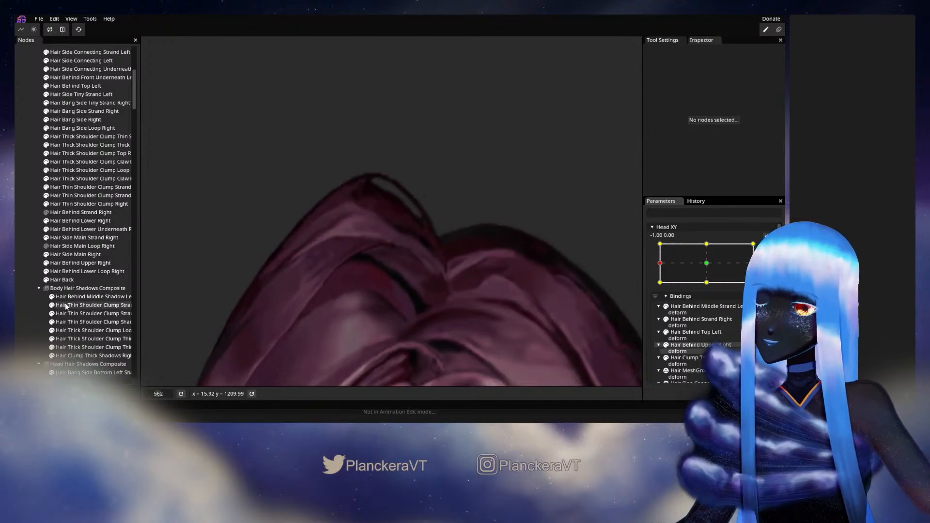
click(86, 231)
scroll(232, 242, up, 1)
click(150, 76)
mouse_move(325, 183)
mouse_down()
mouse_move(292, 176)
mouse_move(250, 172)
mouse_move(250, 180)
mouse_move(280, 181)
mouse_move(265, 199)
mouse_up()
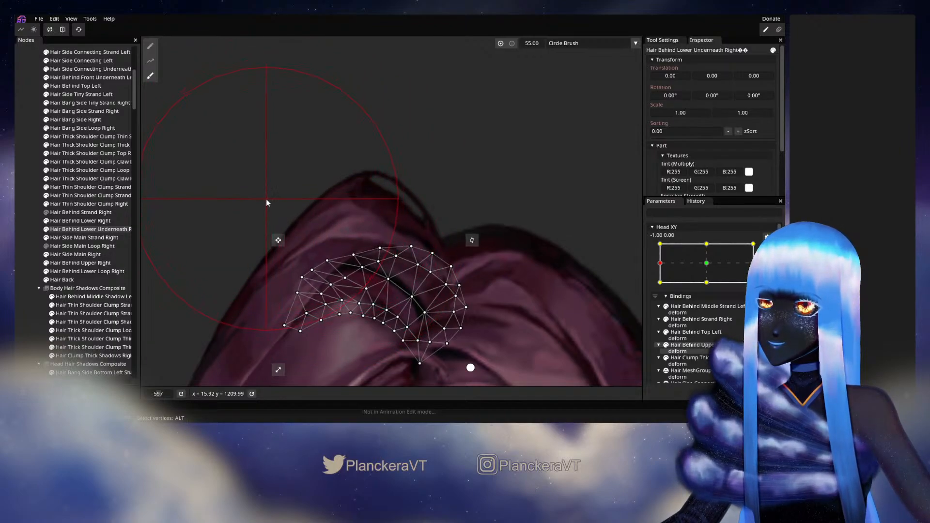
Deselect the mesh, leave keypoint editing and check the reshaped crown at Head XY -1.00, 0.00 and near the centre.
click(25, 275)
scroll(462, 306, down, 8)
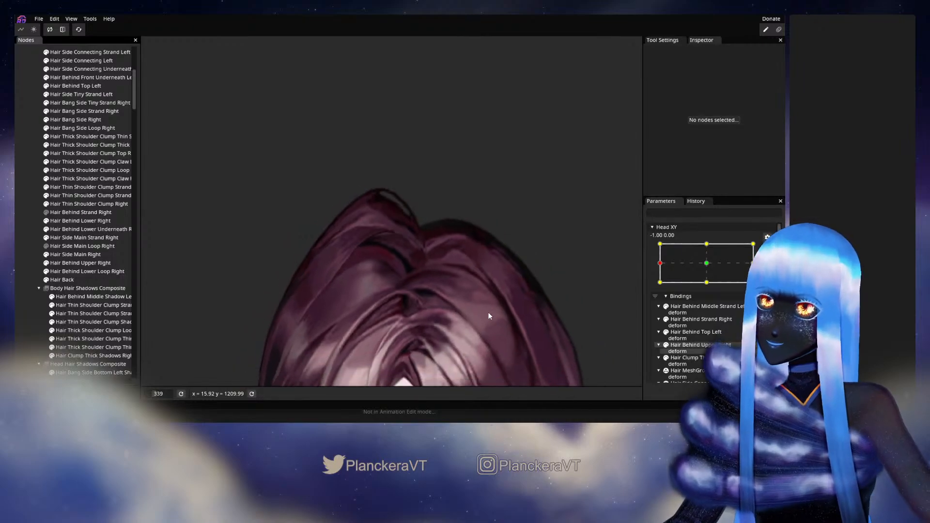
drag(489, 314, 499, 229)
scroll(500, 229, down, 2)
scroll(506, 232, down, 1)
click(766, 238)
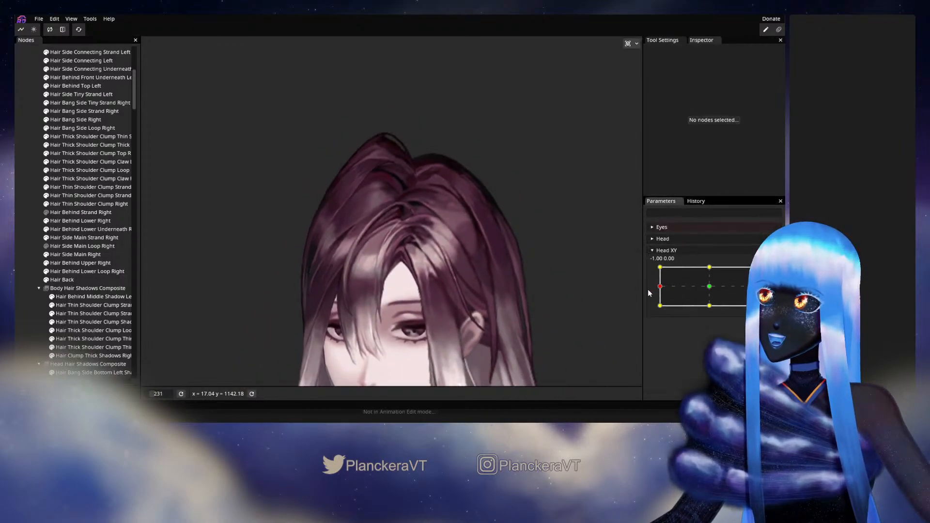
mouse_move(662, 289)
mouse_down()
mouse_move(711, 289)
mouse_move(649, 290)
mouse_up()
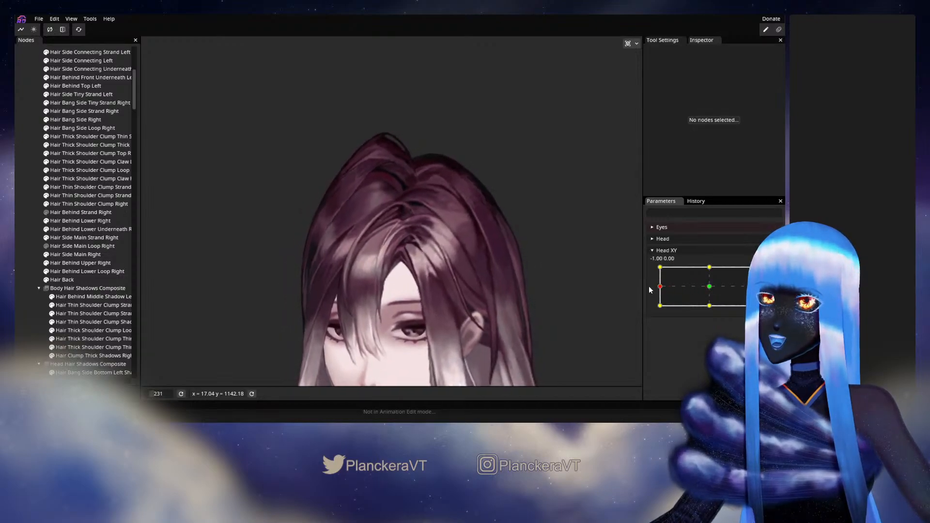
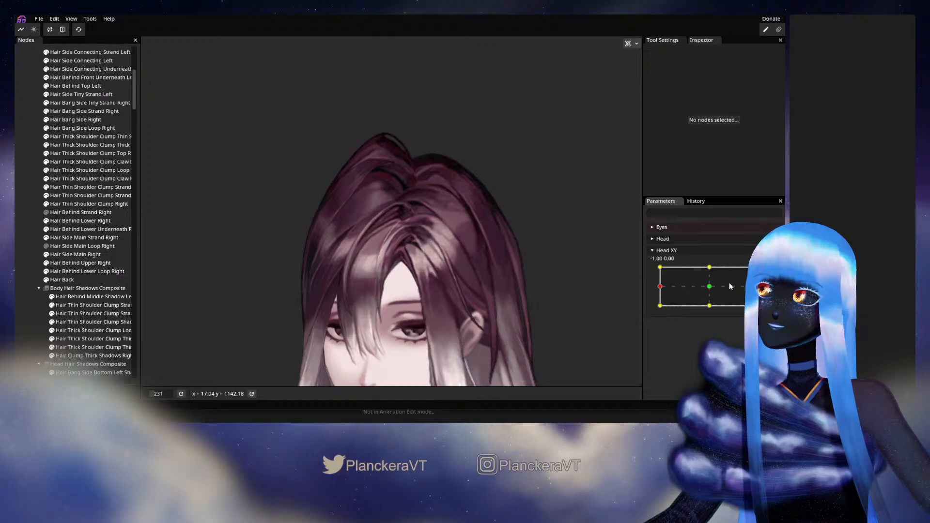
click(717, 289)
drag(718, 287, 710, 286)
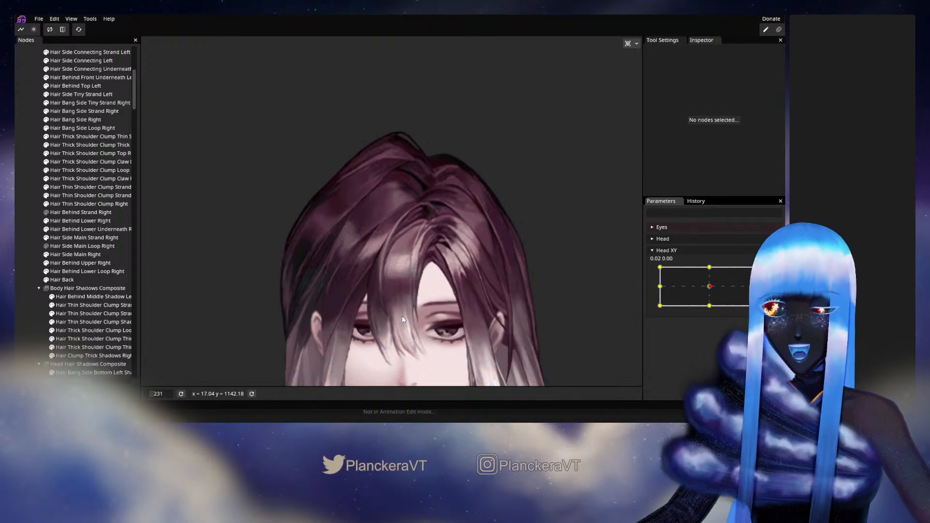
Examine Hair Behind Lower Underneath Right's mesh near the centre and in the Head XY -1.00, 0.00 keypoint, deselecting it when finished.
scroll(423, 229, up, 3)
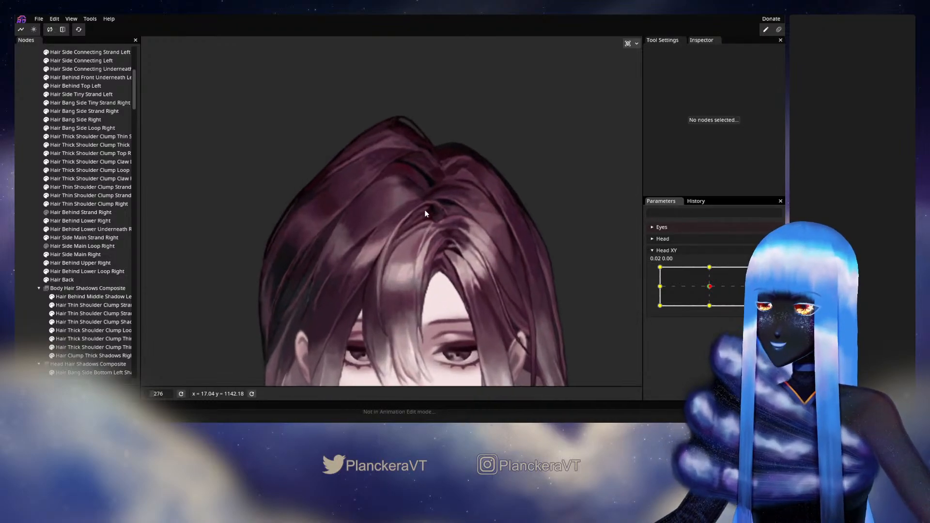
drag(428, 213, 379, 316)
scroll(380, 319, up, 2)
scroll(375, 334, up, 1)
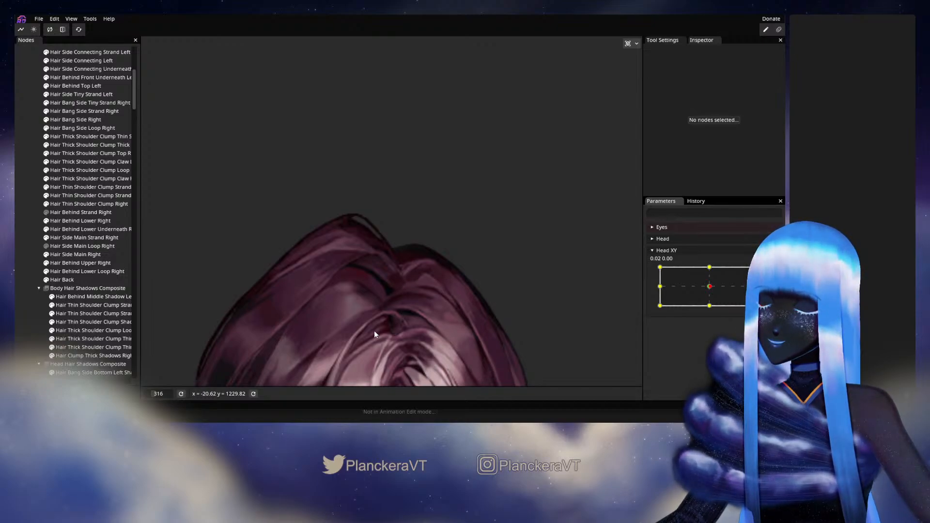
scroll(373, 330, up, 3)
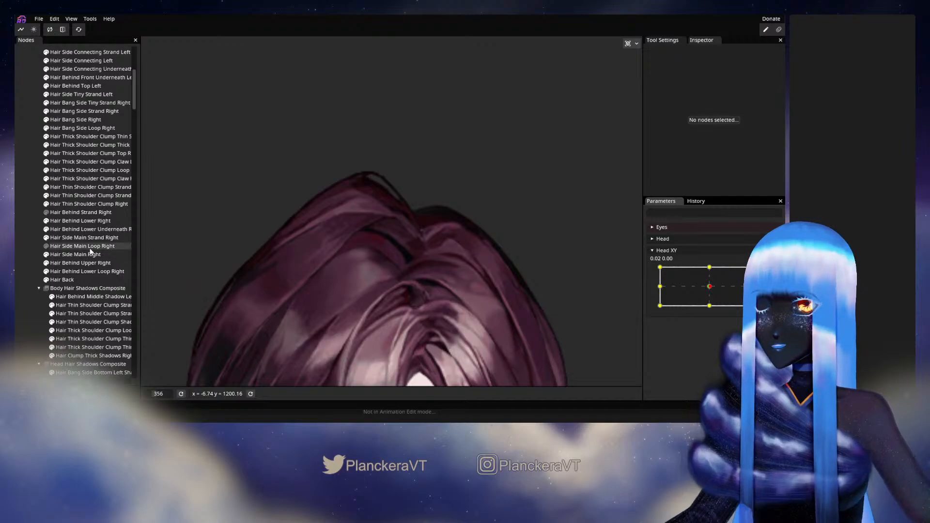
click(86, 229)
scroll(409, 297, up, 1)
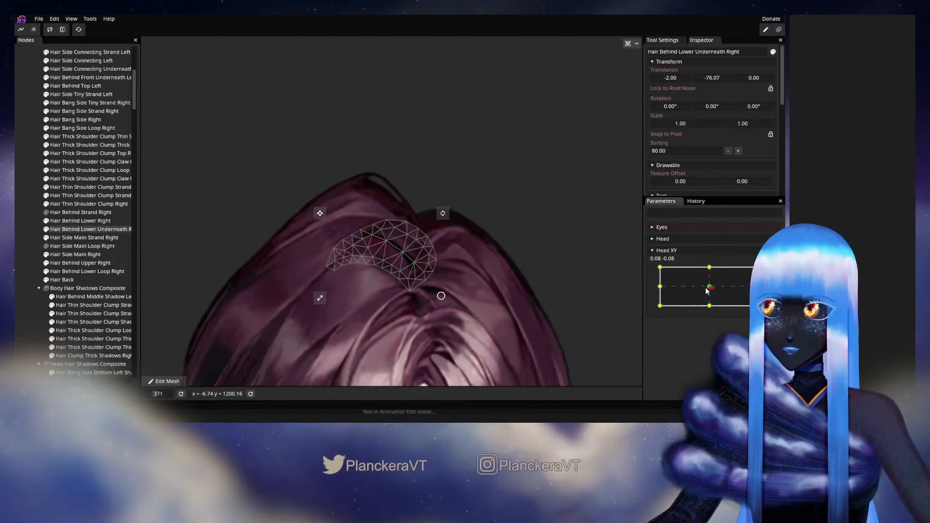
click(767, 271)
scroll(387, 260, up, 2)
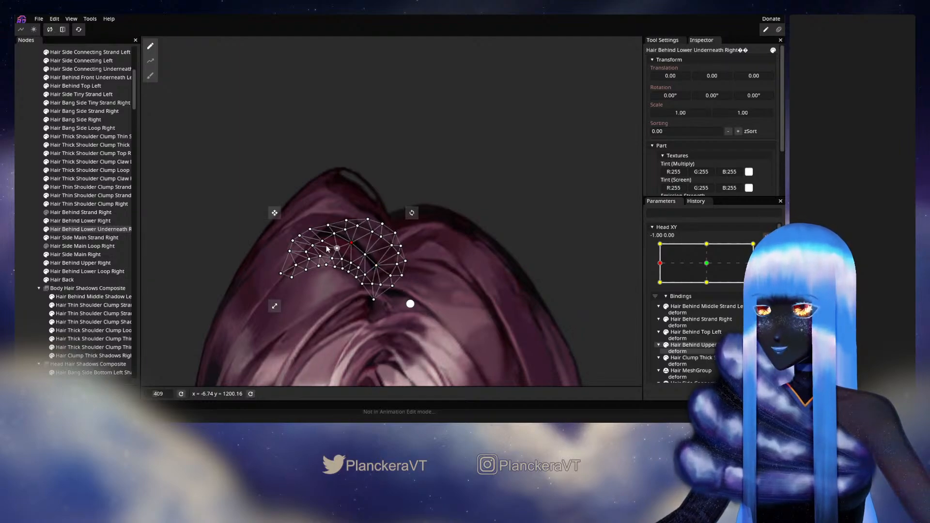
click(32, 249)
scroll(462, 316, down, 4)
scroll(468, 328, down, 7)
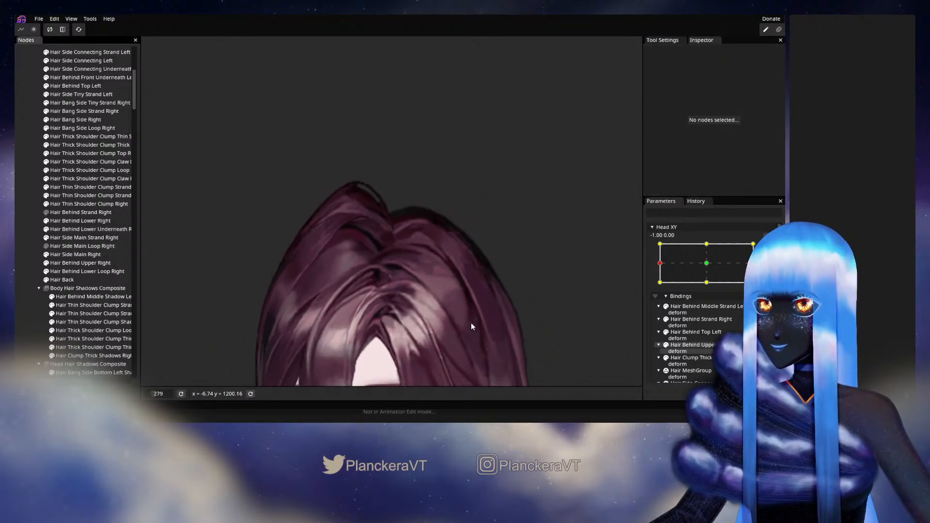
scroll(520, 289, down, 1)
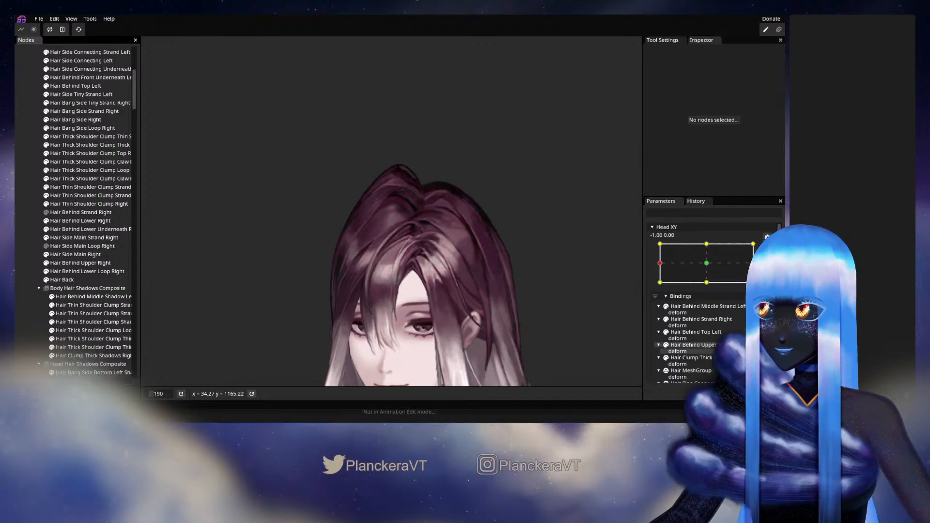
Leave keypoint editing, preview the crown around Head XY -1.00, 0.00, and return to that keypoint.
click(767, 235)
mouse_move(660, 289)
mouse_down()
mouse_move(707, 291)
mouse_move(660, 291)
mouse_up()
scroll(464, 241, up, 10)
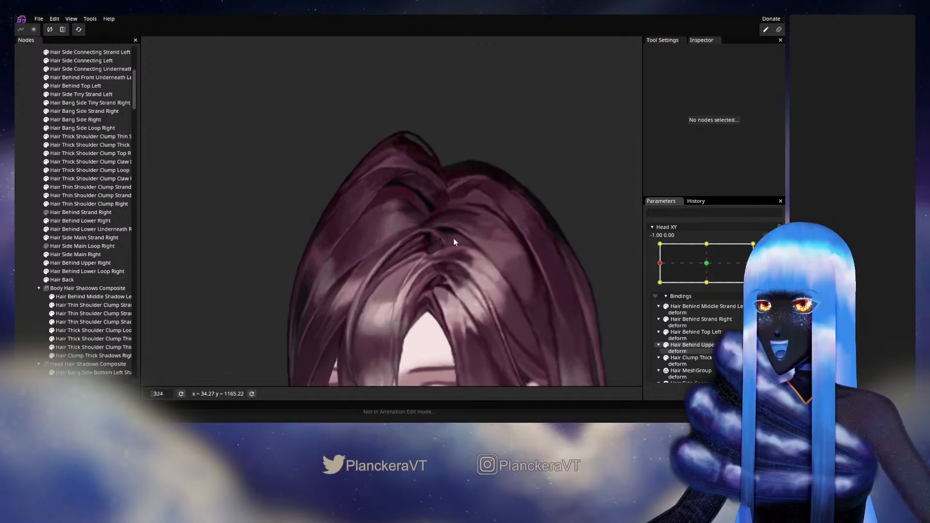
Adjust Hair Behind Lower Underneath Right's inner vertices, and nudge its outer upper edge upward with the size 55 circle brush.
scroll(412, 289, up, 6)
click(75, 230)
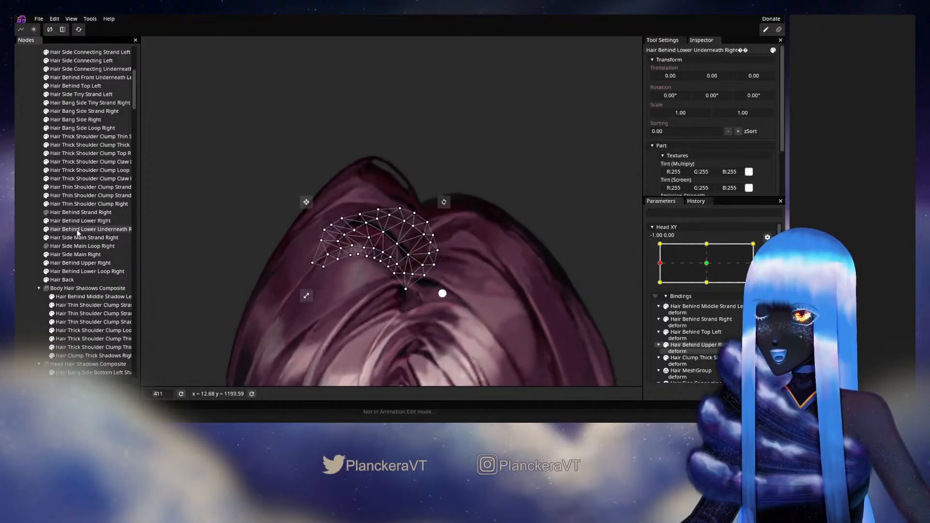
scroll(420, 280, up, 8)
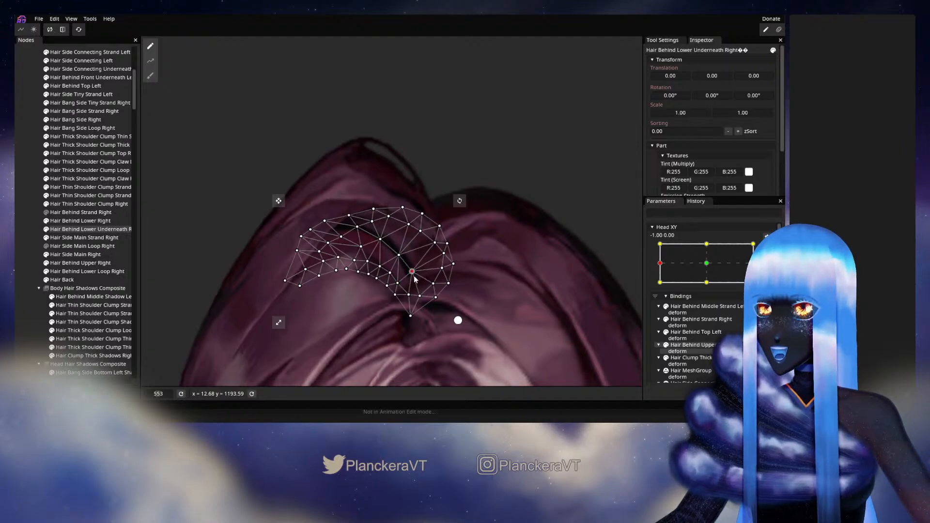
click(401, 259)
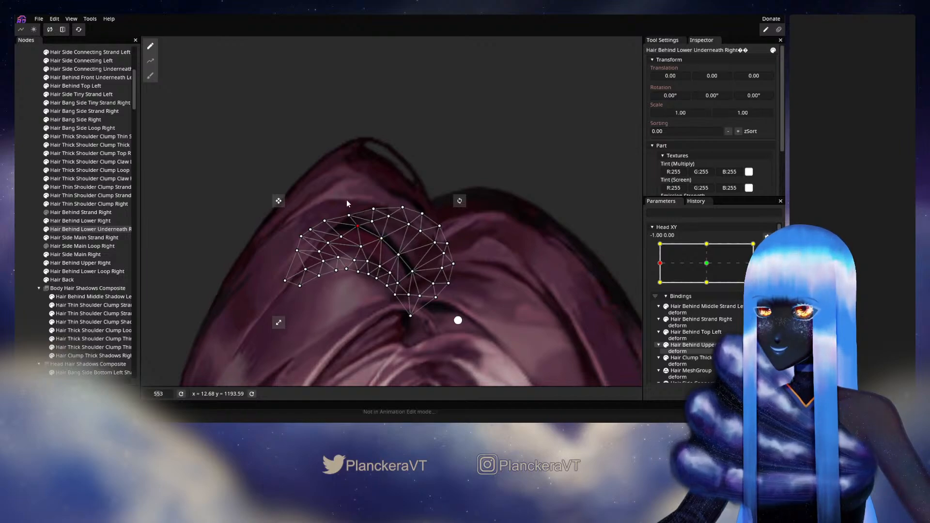
click(151, 77)
drag(297, 161, 300, 157)
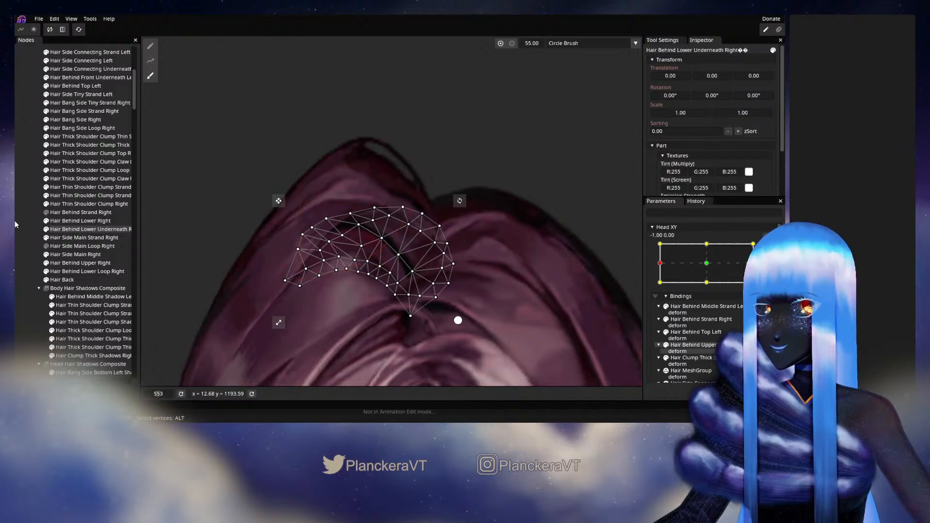
Deselect the mesh, preview the head turn around Head XY -1.00, 0.00, and reopen that keypoint for editing.
click(28, 219)
scroll(527, 322, down, 1)
scroll(527, 322, down, 6)
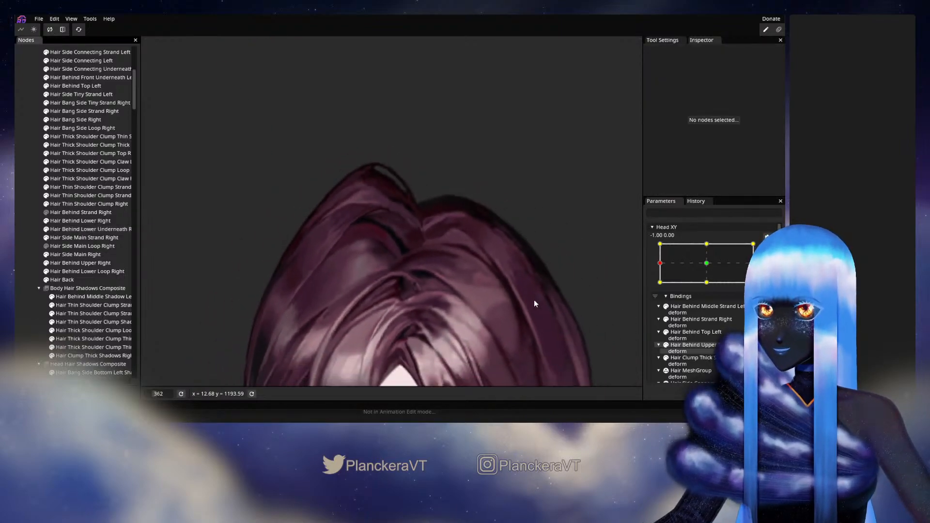
scroll(537, 301, down, 3)
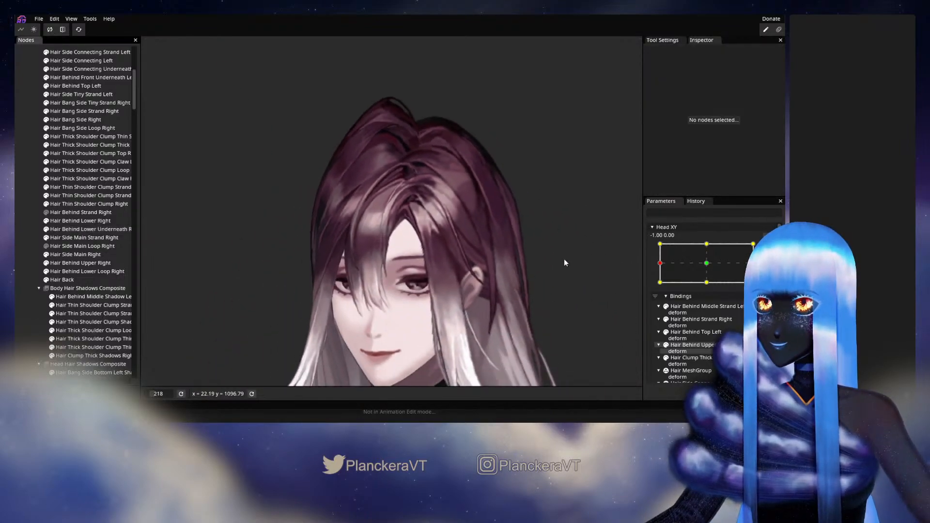
click(770, 235)
mouse_move(660, 289)
mouse_down()
mouse_move(700, 289)
mouse_move(660, 285)
mouse_up()
click(770, 258)
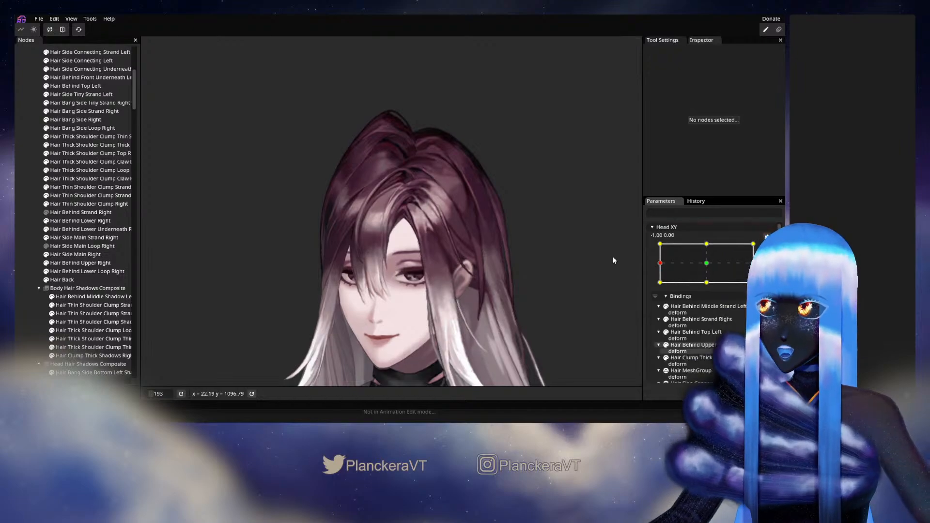
Select Hair Behind Lower Underneath Right with Hair Behind Middle Left and shift their shared seam slightly left using the size 55 circle brush.
scroll(417, 175, up, 4)
drag(418, 175, 371, 274)
scroll(374, 279, up, 3)
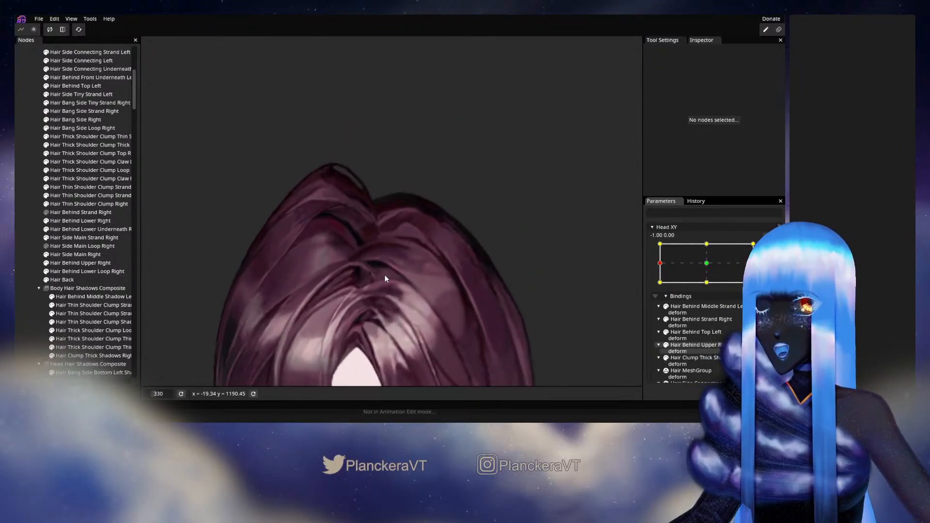
click(87, 229)
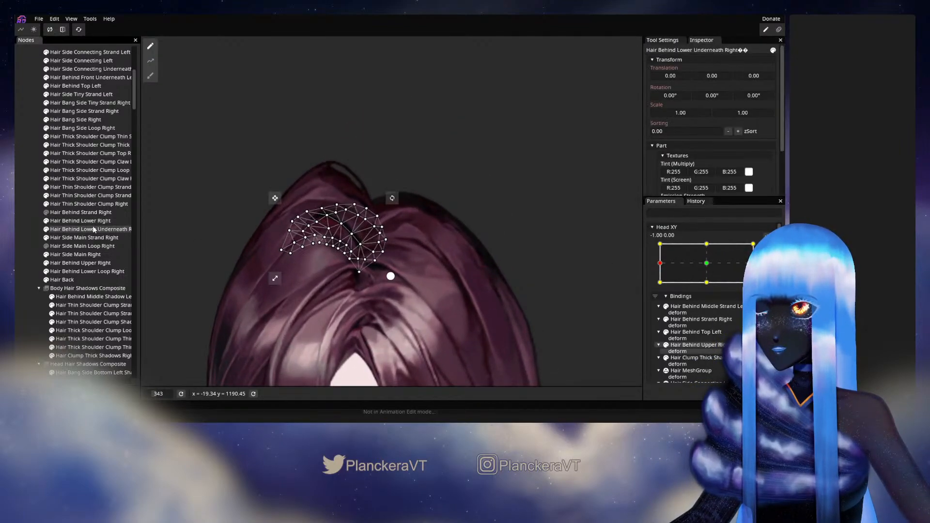
scroll(97, 213, up, 1)
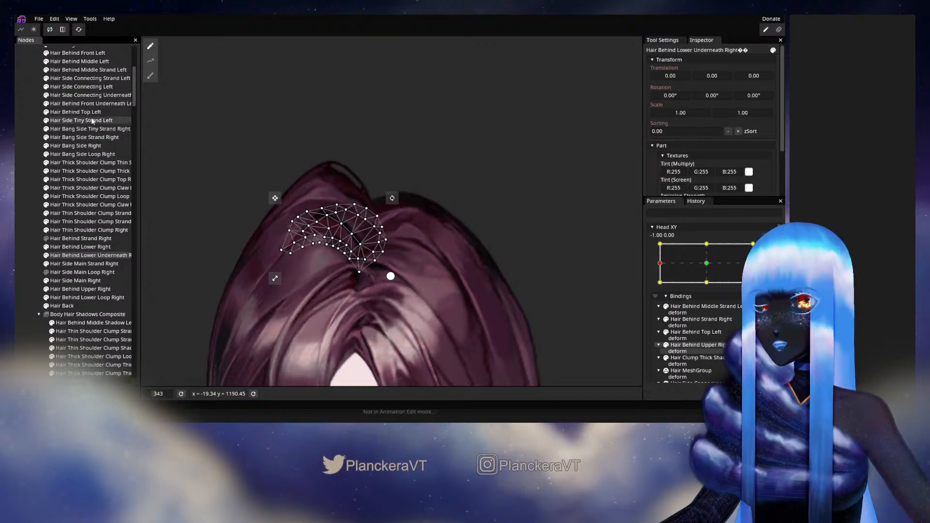
scroll(85, 90, up, 1)
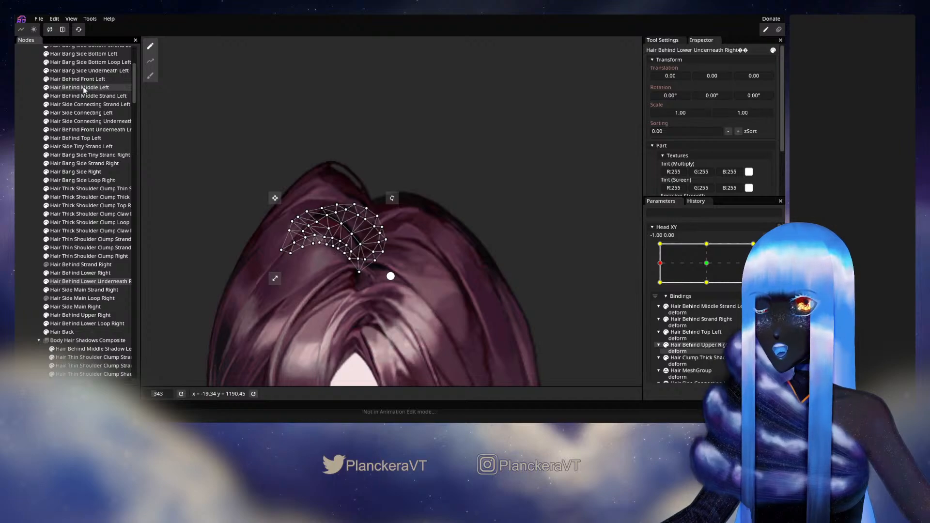
ctrl+click(83, 89)
click(150, 75)
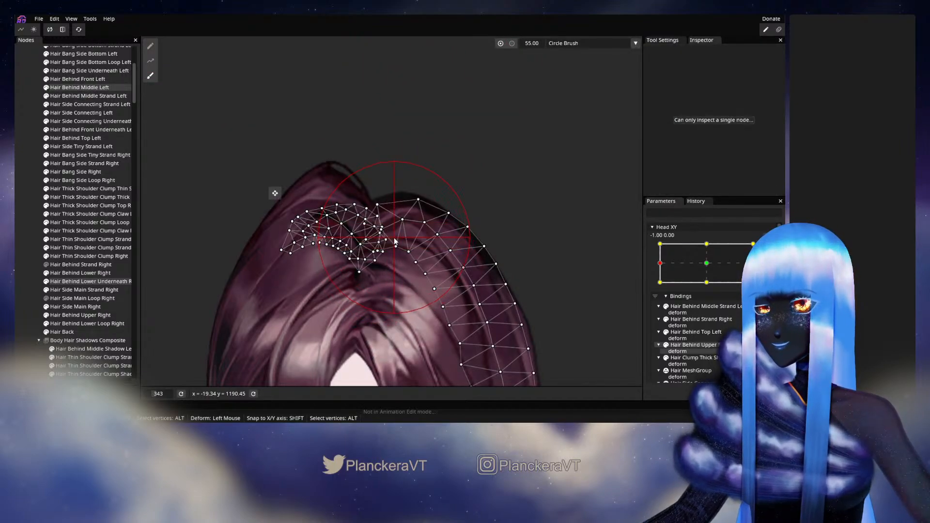
drag(391, 238, 388, 238)
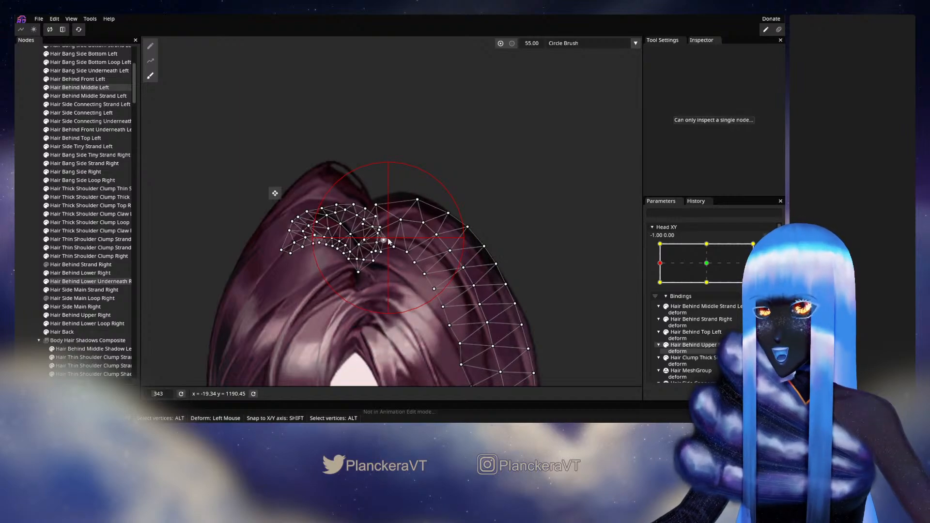
Deselect both hair meshes, check the parting around Head XY -1.00, 0.00 outside keypoint editing, and reopen the keypoint.
click(17, 246)
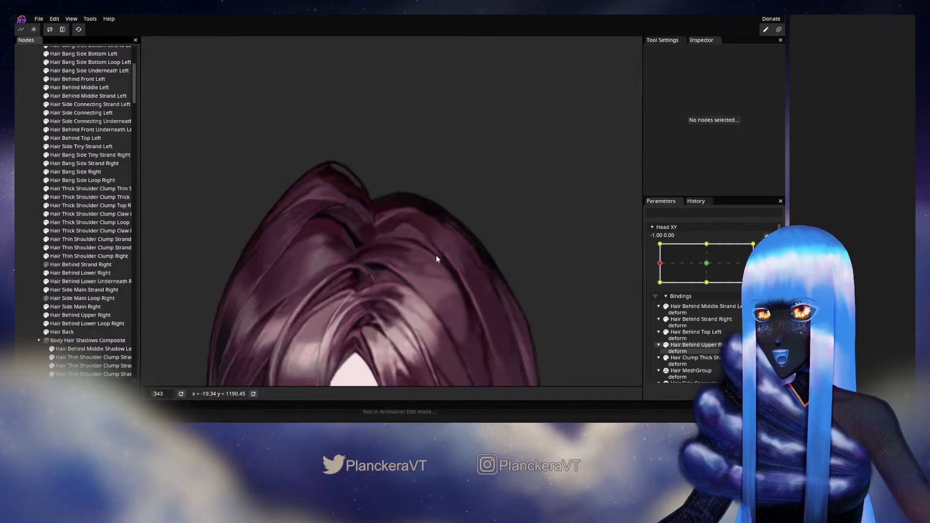
scroll(436, 255, down, 2)
scroll(479, 285, down, 3)
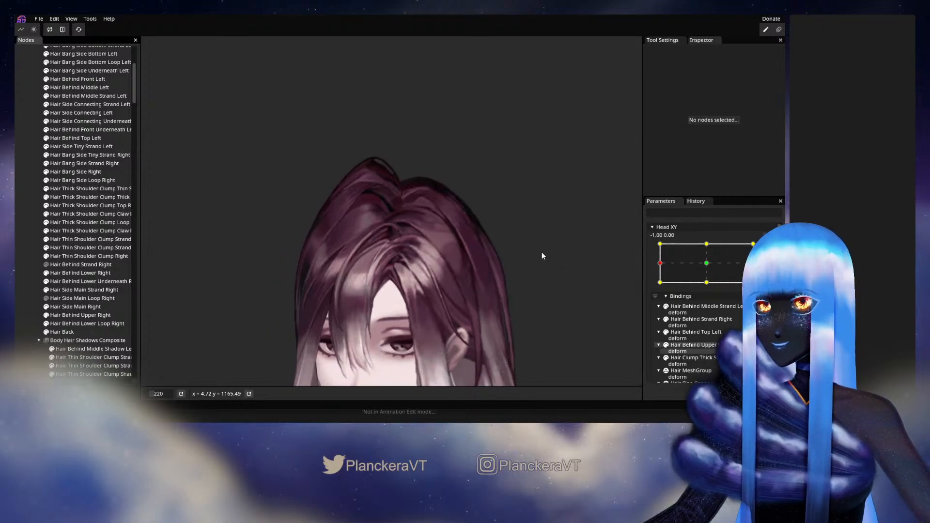
scroll(533, 264, down, 1)
drag(538, 257, 527, 229)
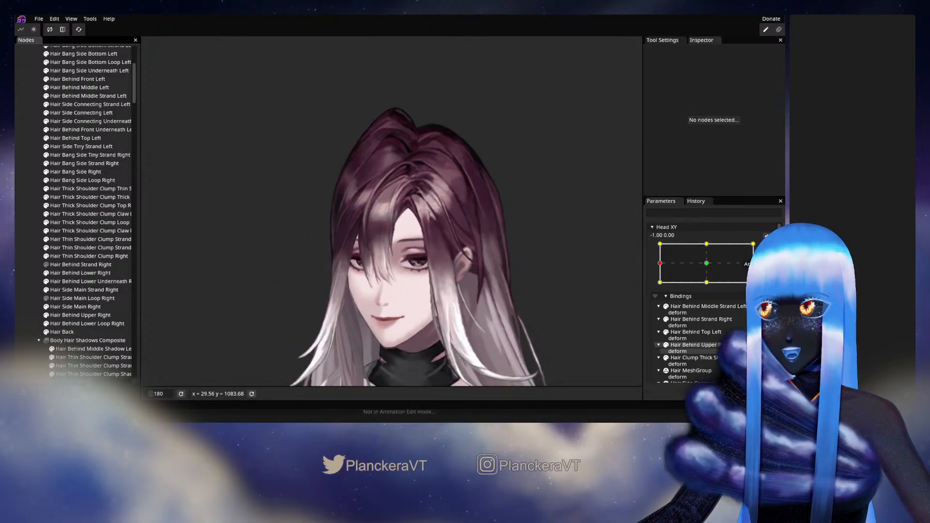
click(766, 236)
mouse_move(659, 290)
mouse_down()
mouse_move(710, 288)
mouse_move(659, 287)
mouse_up()
click(773, 274)
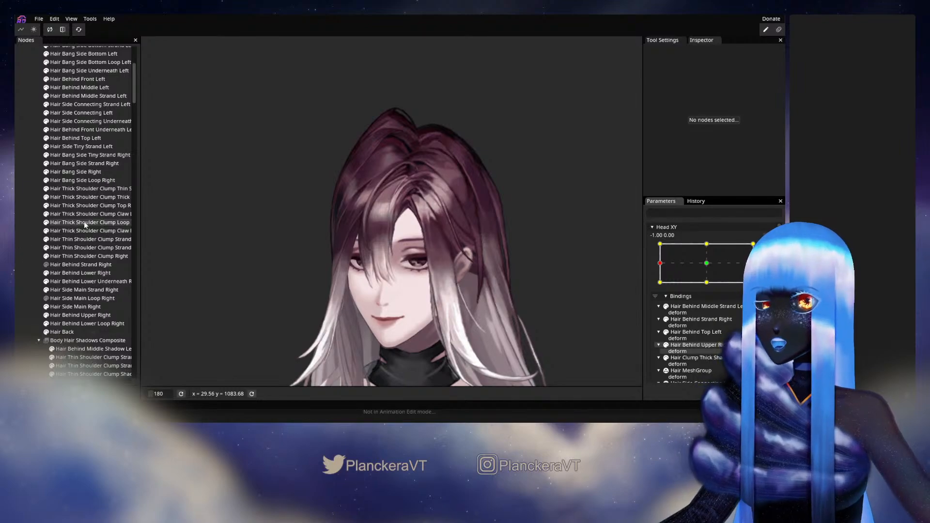
Reselect Hair Behind Lower Underneath Right and Hair Behind Middle Left, and refine their seam with a size 38 circle brush.
scroll(270, 194, up, 5)
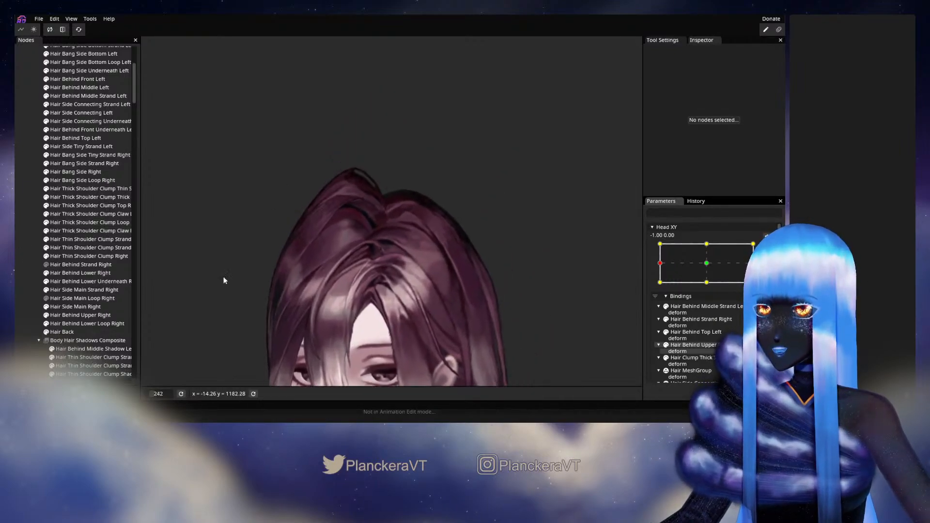
scroll(232, 276, up, 8)
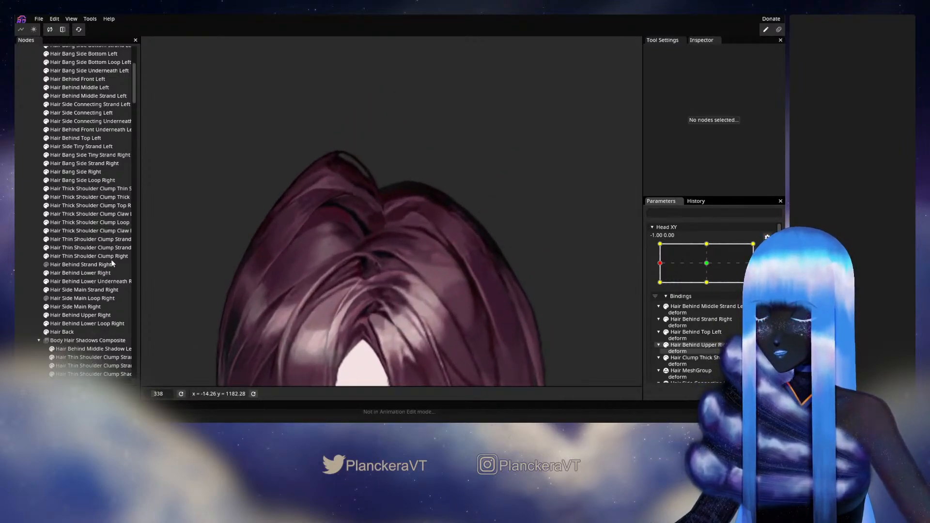
click(98, 281)
scroll(96, 165, up, 1)
scroll(95, 164, up, 1)
ctrl+click(92, 141)
click(150, 76)
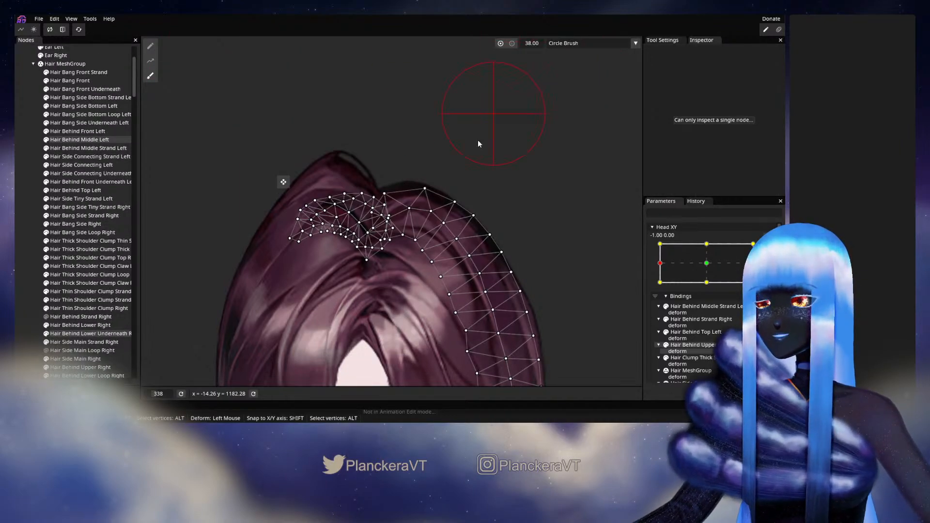
scroll(388, 255, up, 1)
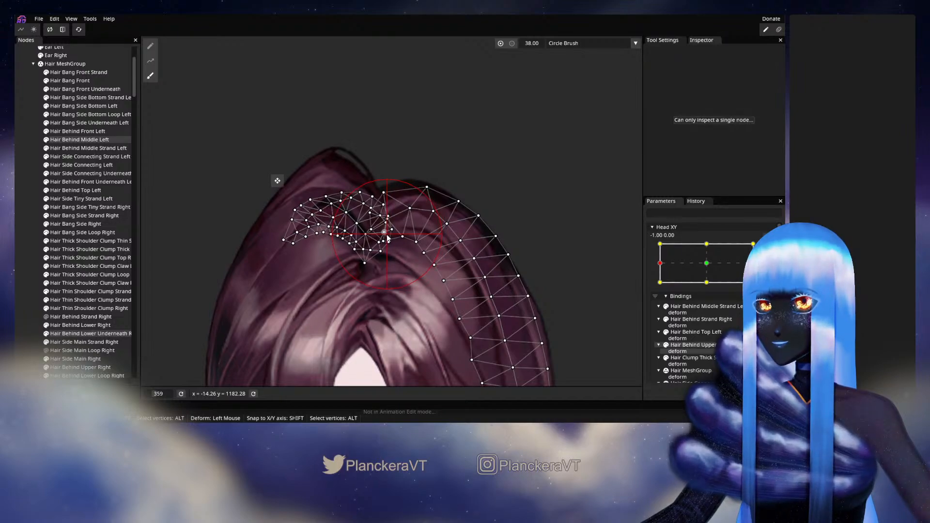
Clear the mesh selection, preview the refined seam near Head XY -1.00, 0.00, and resume editing the keypoint.
click(33, 234)
scroll(499, 300, down, 8)
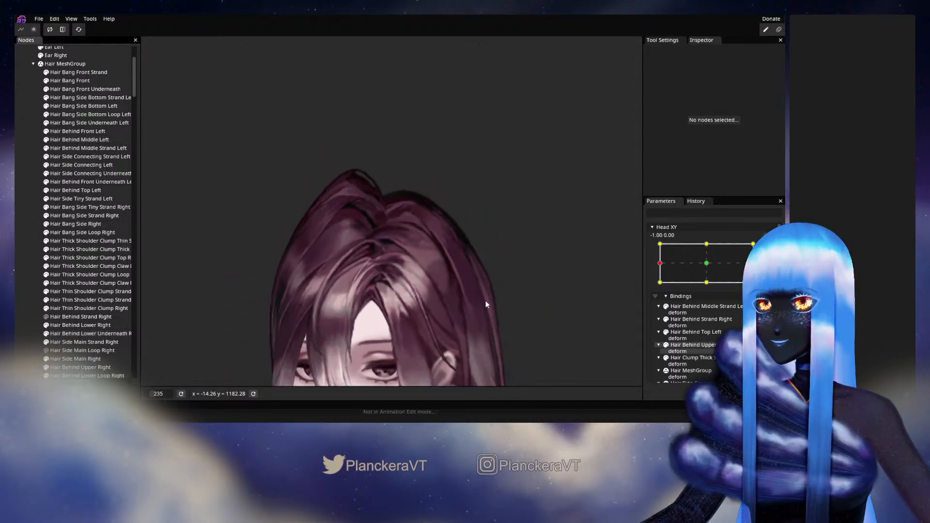
scroll(485, 301, down, 3)
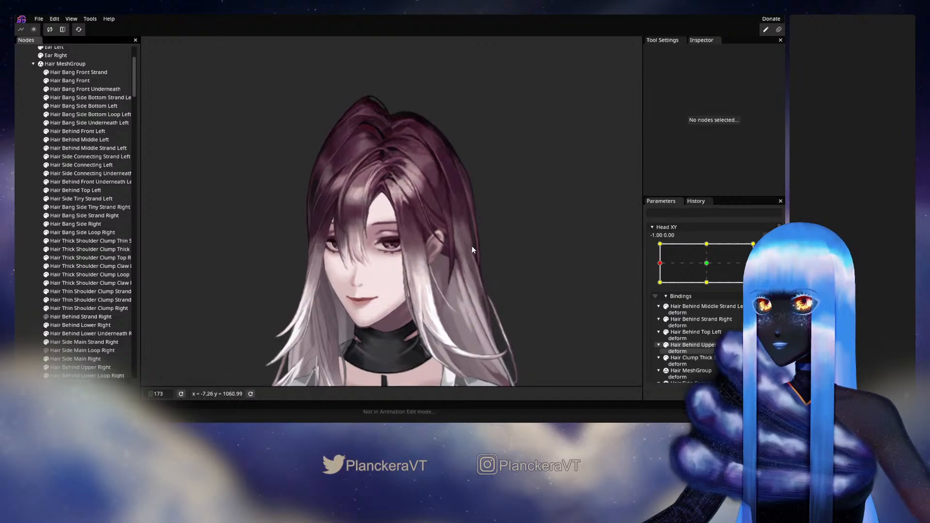
click(770, 235)
mouse_move(667, 289)
mouse_down()
mouse_move(709, 289)
mouse_move(663, 288)
mouse_up()
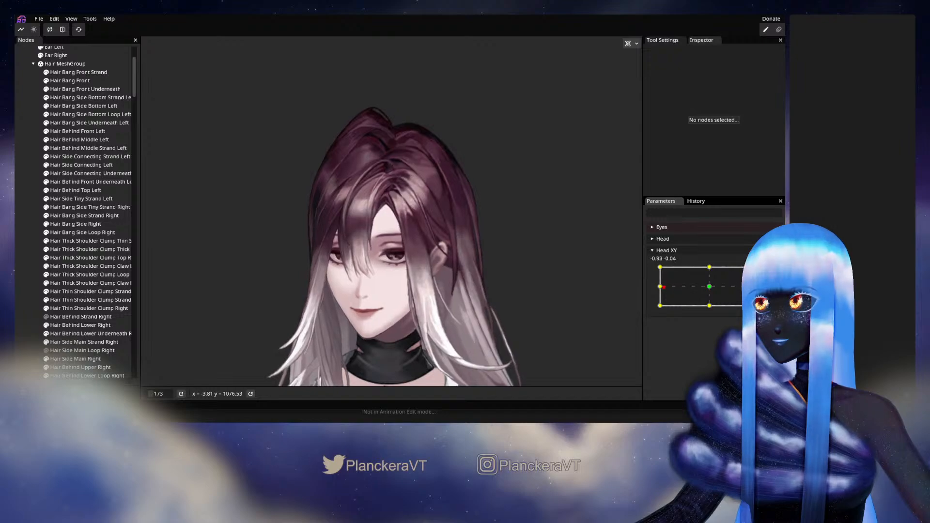
click(774, 292)
Reposition individual vertices along Hair Behind Middle Left's inner edge at the crown parting.
scroll(420, 222, up, 4)
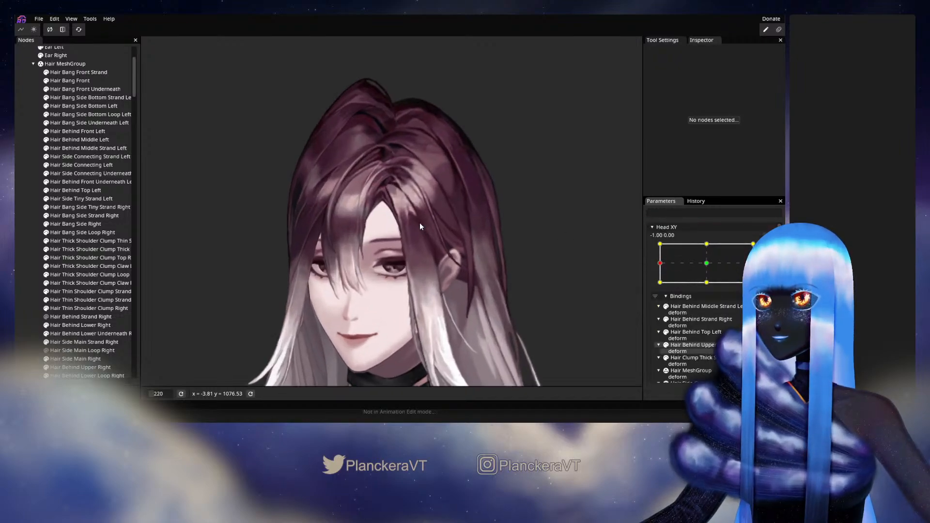
drag(389, 153, 394, 266)
scroll(395, 266, up, 5)
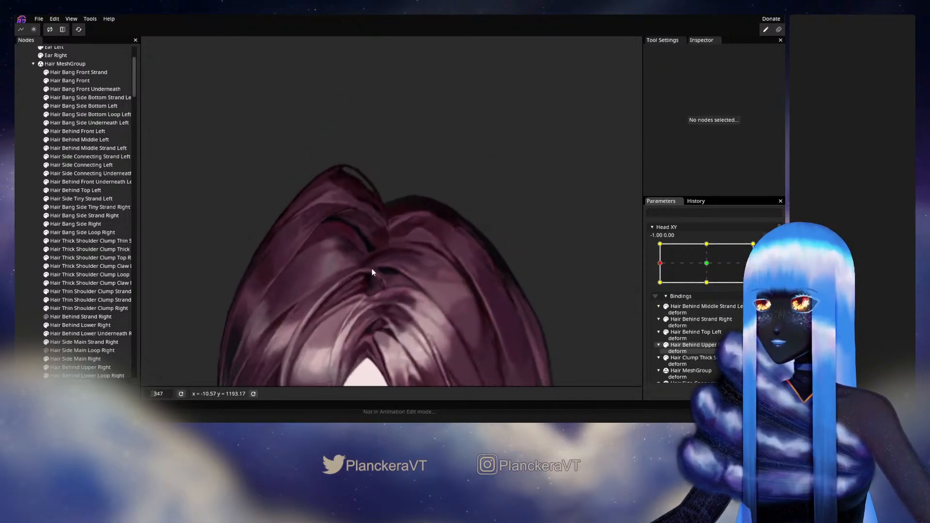
click(57, 140)
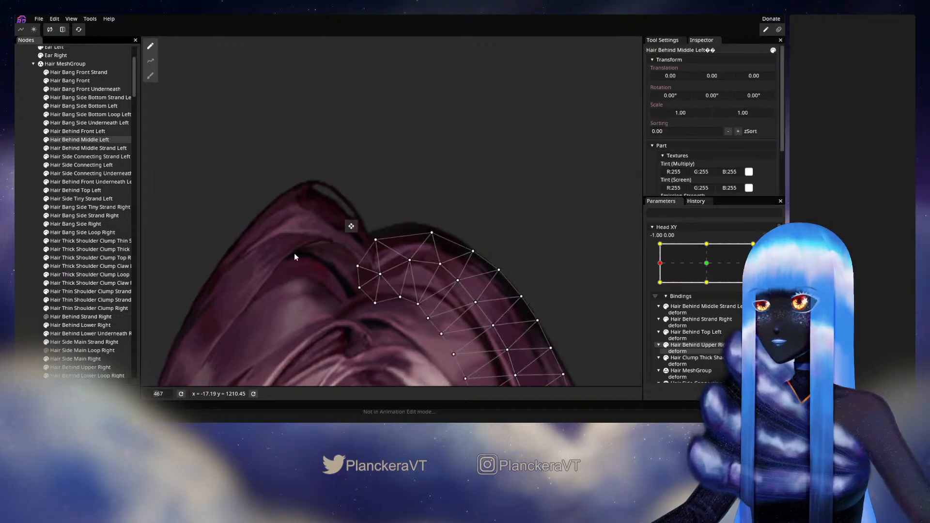
scroll(382, 290, up, 2)
drag(389, 289, 391, 290)
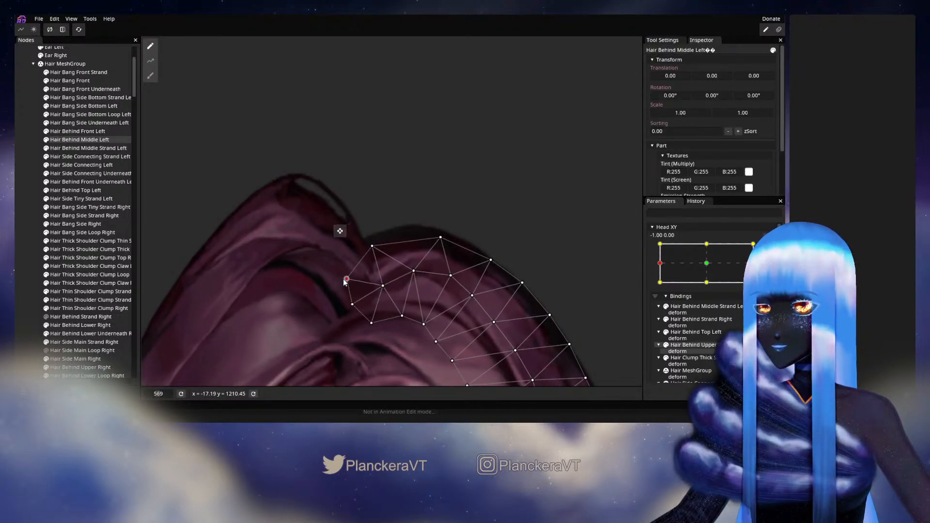
drag(343, 280, 345, 285)
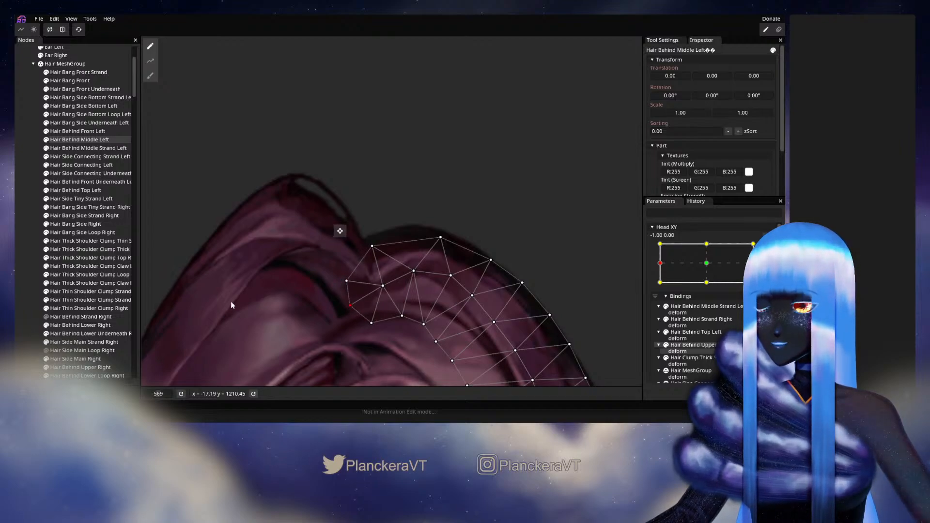
Deselect Hair Behind Middle Left, check the crown transition around Head XY -1.00, 0.00, and reopen the keypoint.
click(25, 276)
scroll(487, 294, down, 3)
scroll(487, 291, down, 3)
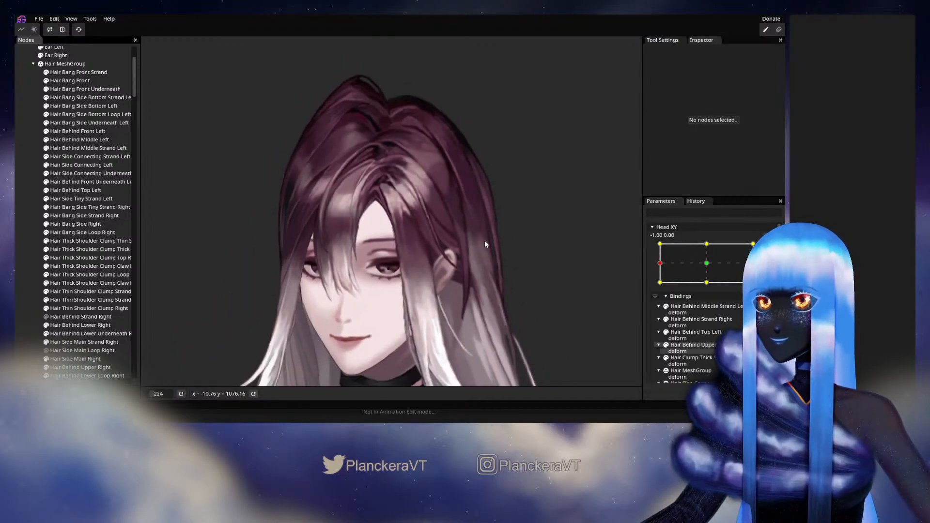
scroll(480, 237, down, 1)
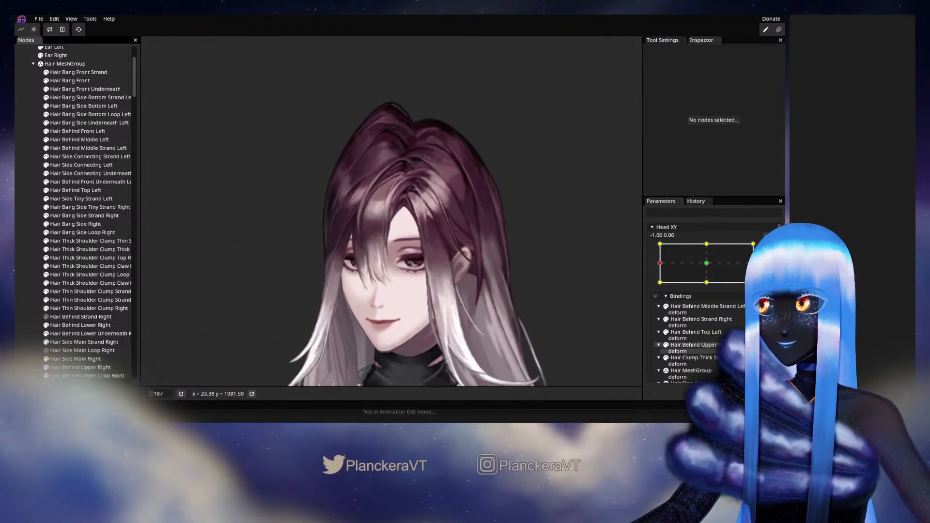
click(769, 263)
click(661, 286)
mouse_move(661, 288)
mouse_down()
mouse_move(709, 287)
mouse_move(657, 287)
mouse_up()
click(770, 286)
Adjust Hair Behind Lower Underneath Right's mesh vertices at the crown parting and clear the selection.
scroll(426, 233, up, 5)
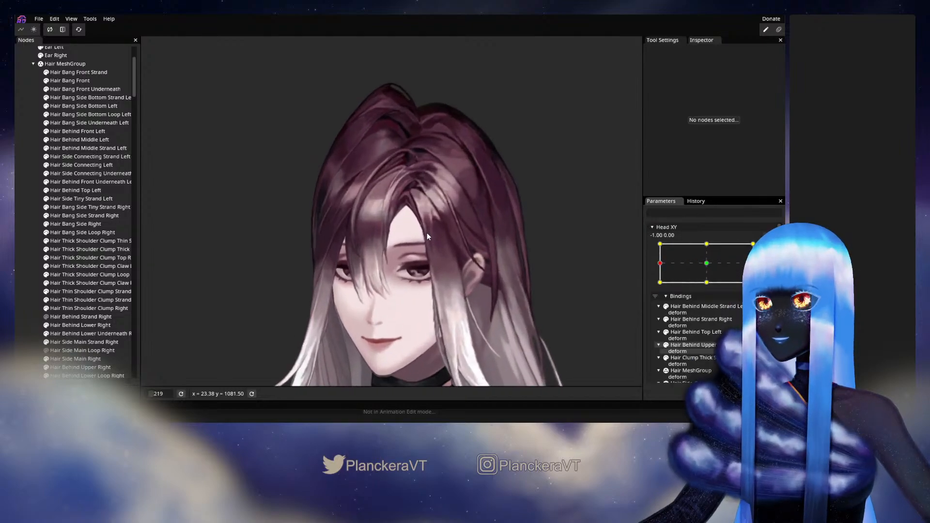
scroll(401, 284, up, 5)
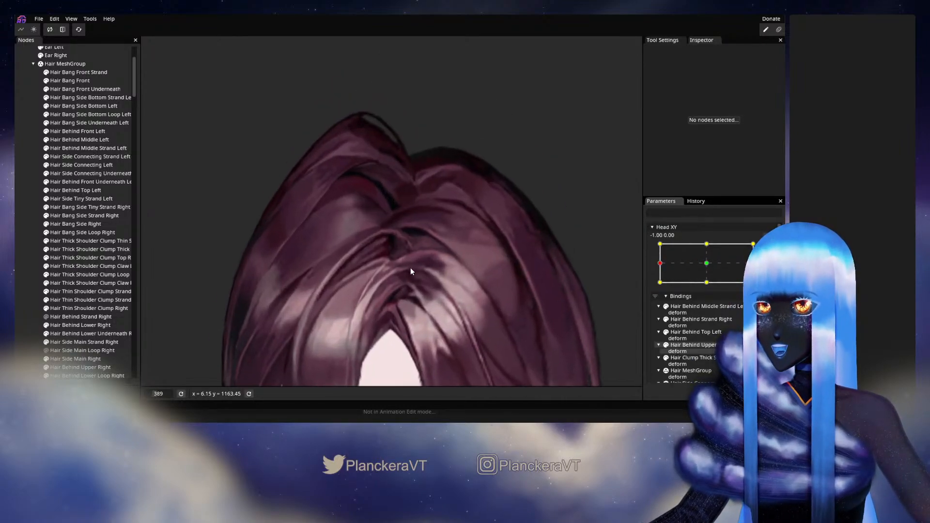
scroll(80, 313, down, 2)
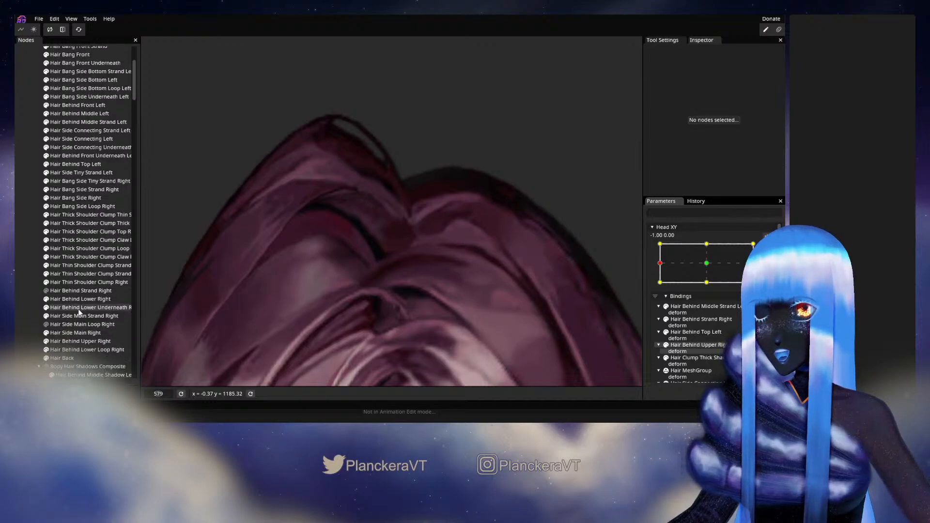
click(86, 309)
scroll(389, 277, up, 1)
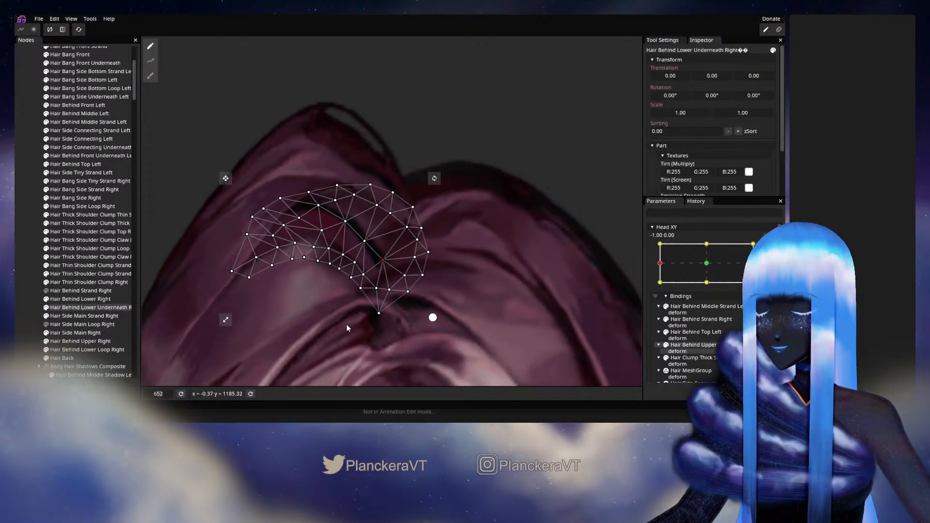
drag(338, 341, 327, 349)
click(16, 230)
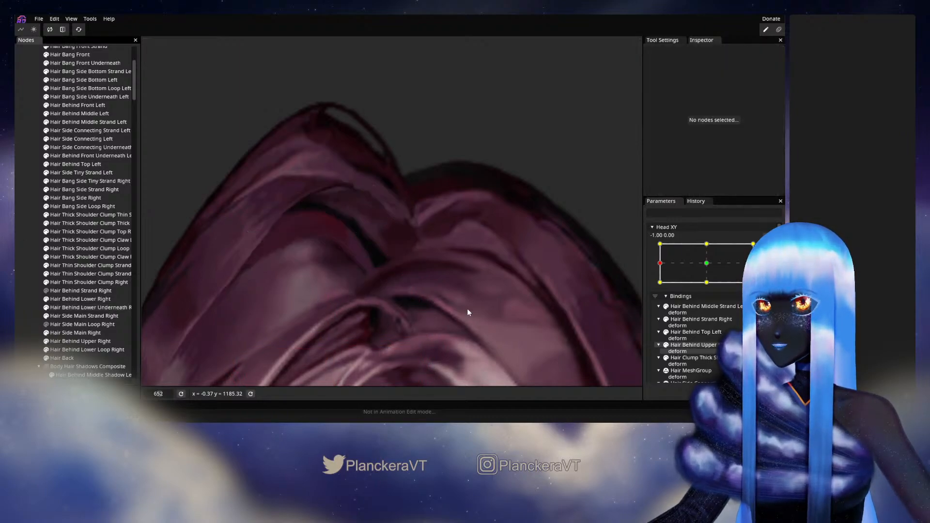
Preview the crown parting around Head XY -1.00, 0.00 and return to editing that keypoint.
scroll(471, 311, down, 5)
scroll(484, 306, down, 5)
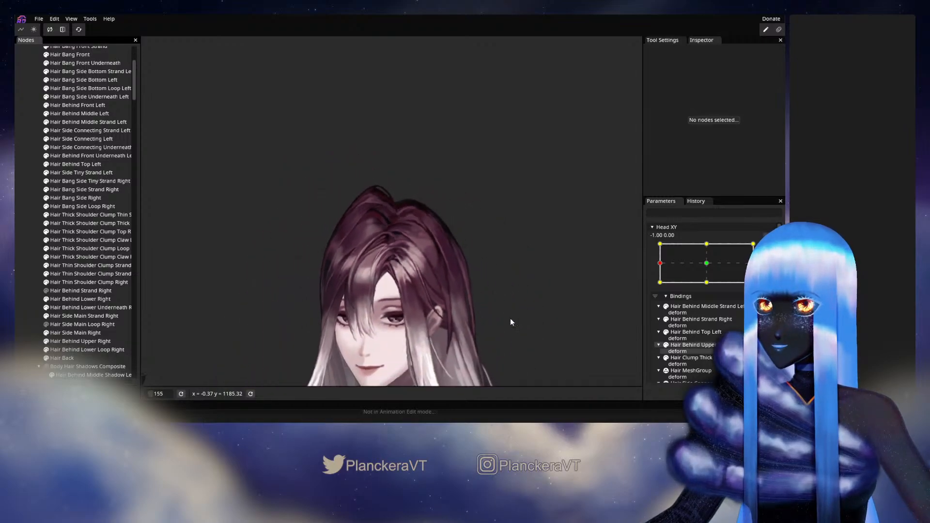
scroll(506, 291, down, 1)
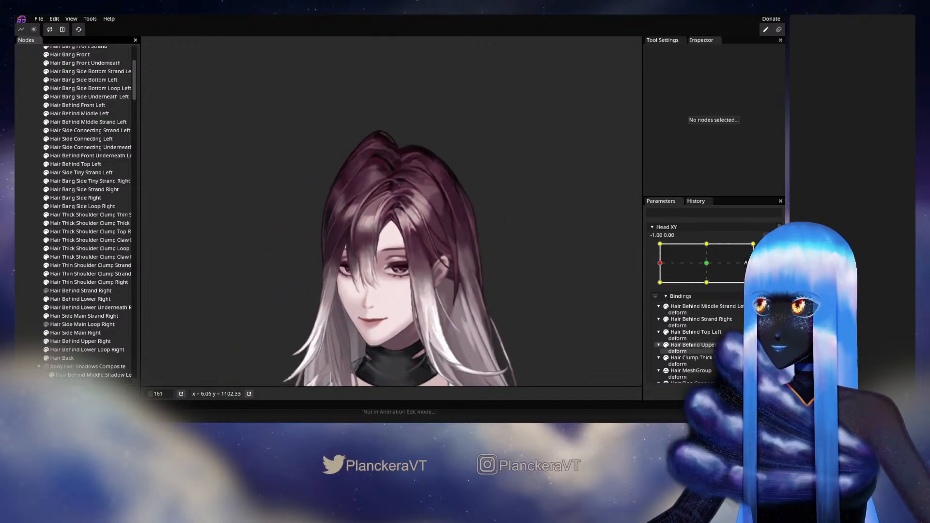
click(769, 251)
mouse_move(662, 290)
mouse_down()
mouse_move(705, 289)
mouse_move(660, 289)
mouse_up()
Reshape Hair Behind Lower Underneath Right's upper edge with a size 38 circle brush, and deselect the mesh.
scroll(372, 219, up, 5)
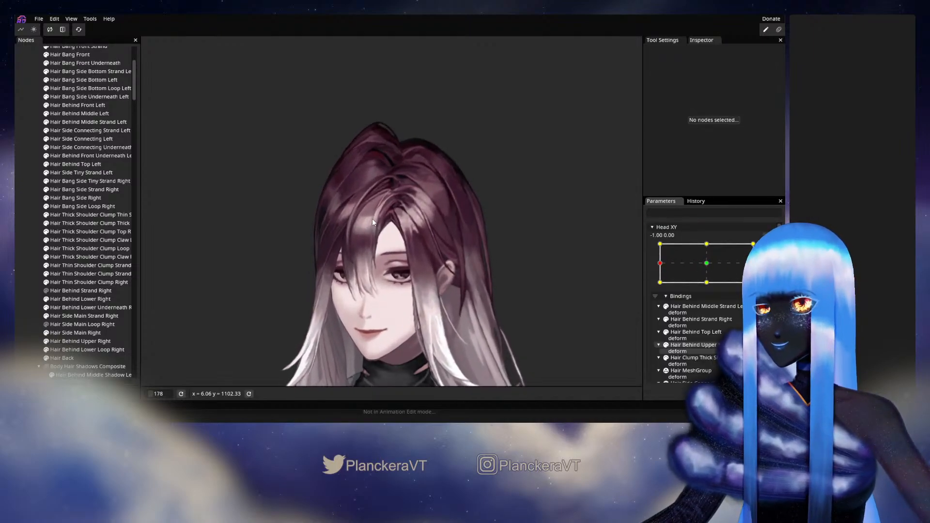
scroll(387, 217, up, 5)
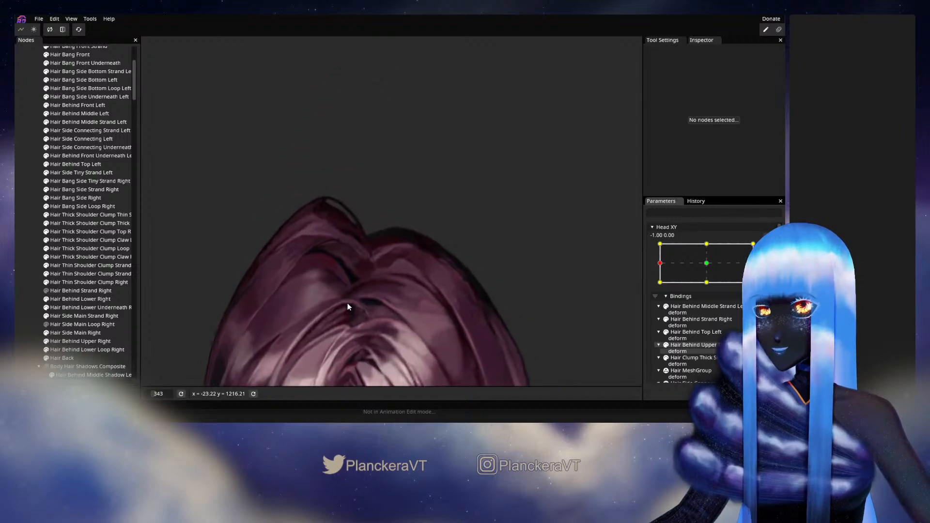
scroll(365, 272, up, 3)
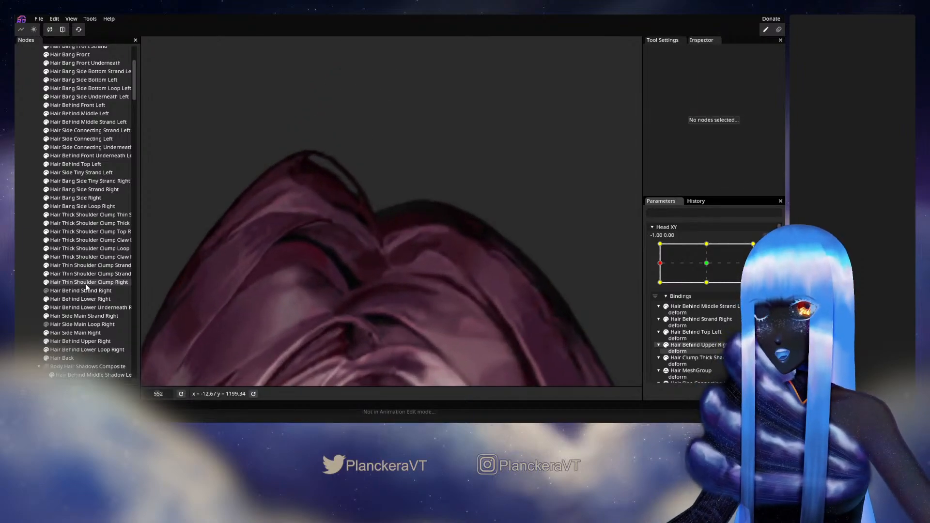
click(83, 308)
scroll(376, 274, up, 2)
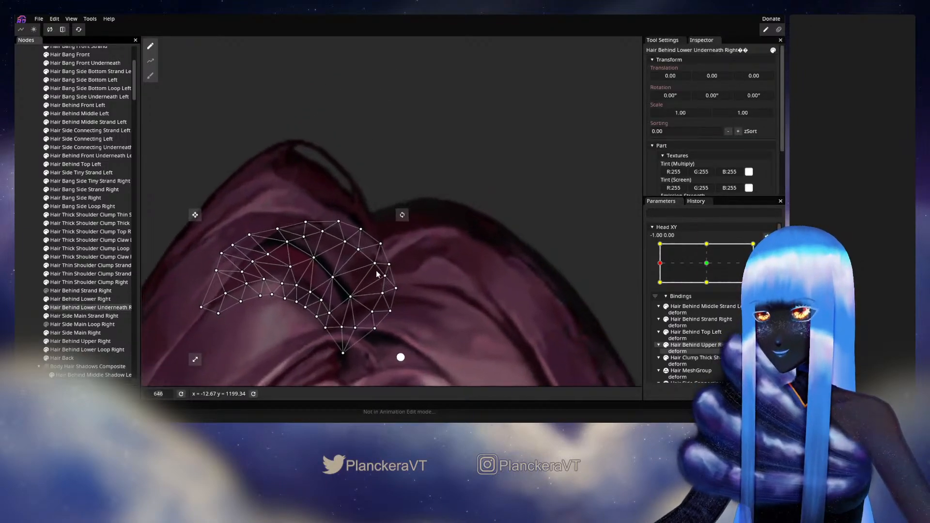
click(153, 77)
drag(408, 228, 413, 231)
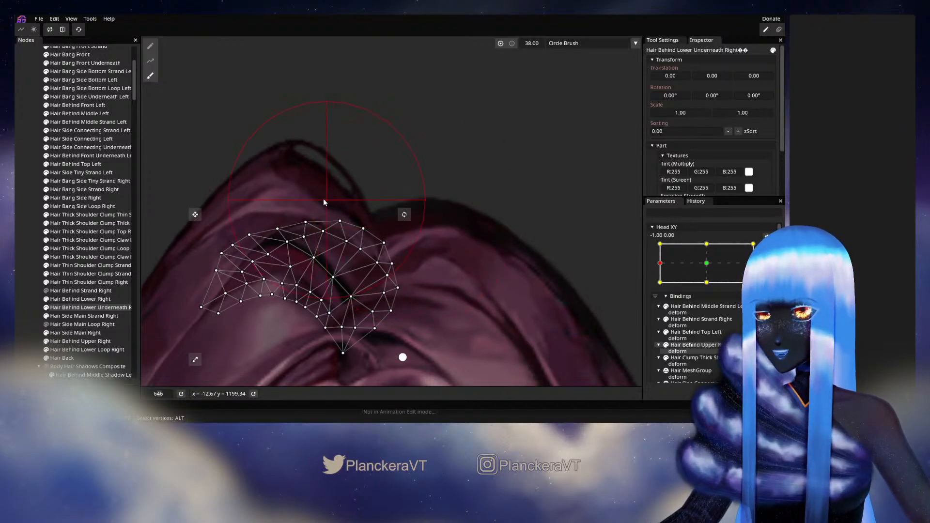
drag(278, 182, 280, 179)
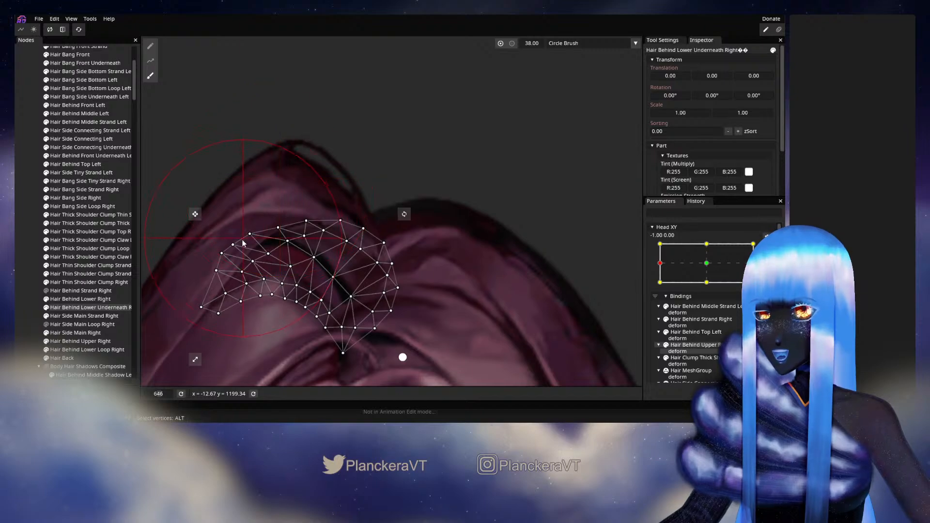
click(17, 295)
Examine the crown hair transitions by sweeping Head XY across the full head turn, including its corners.
scroll(435, 298, down, 5)
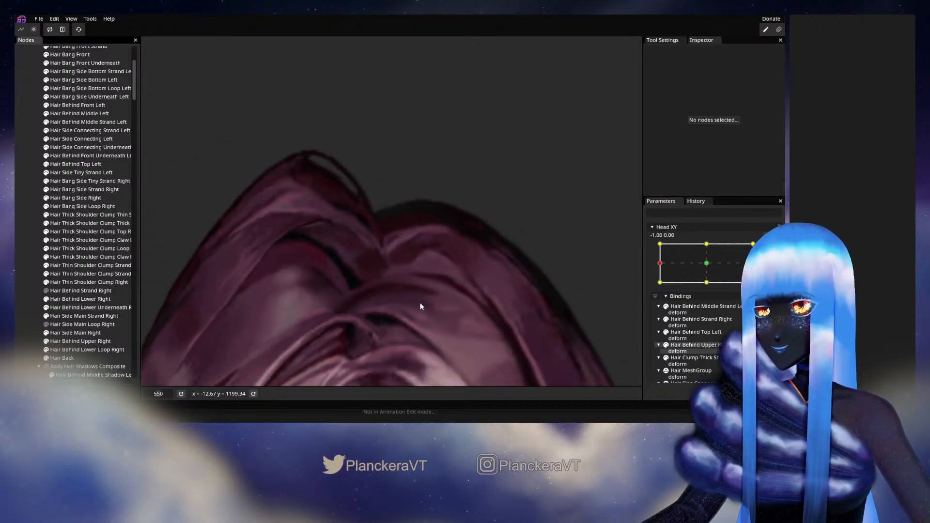
scroll(439, 315, down, 5)
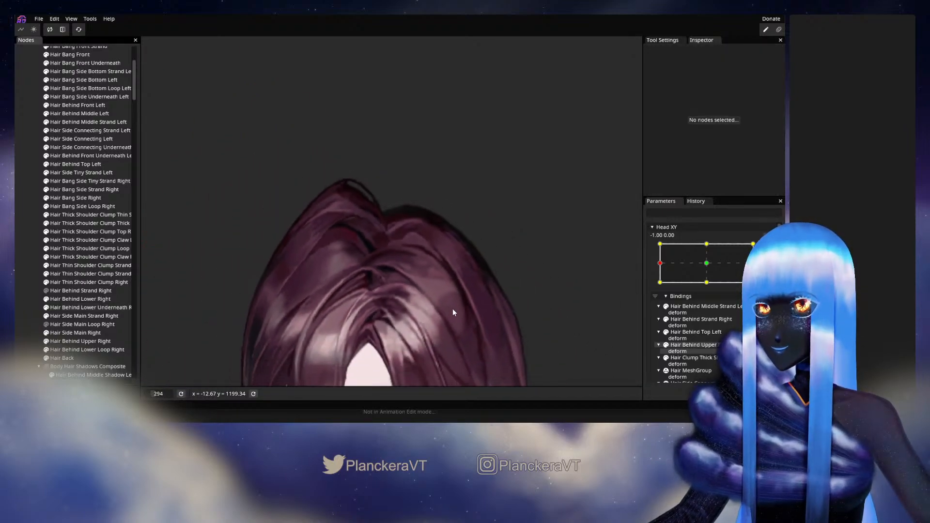
scroll(455, 307, down, 3)
drag(461, 333, 466, 255)
click(765, 251)
drag(659, 288, 710, 289)
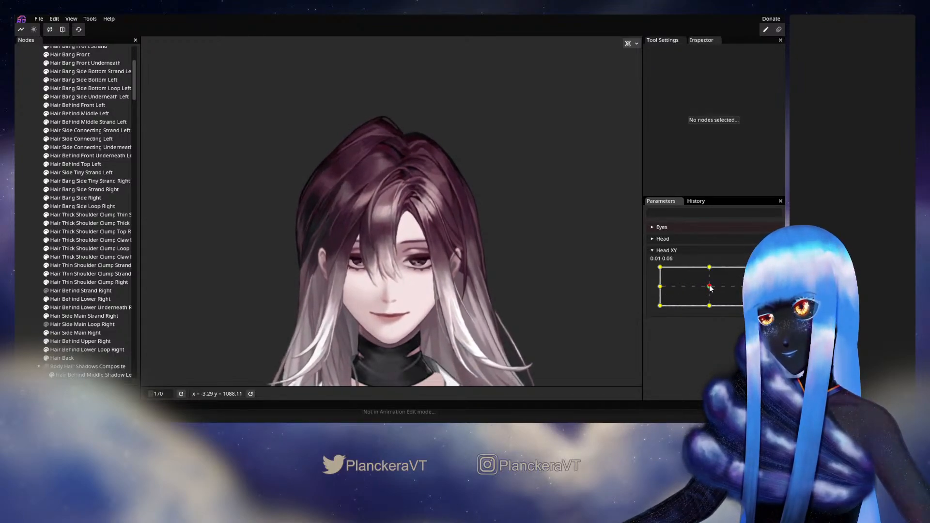
drag(669, 291, 692, 289)
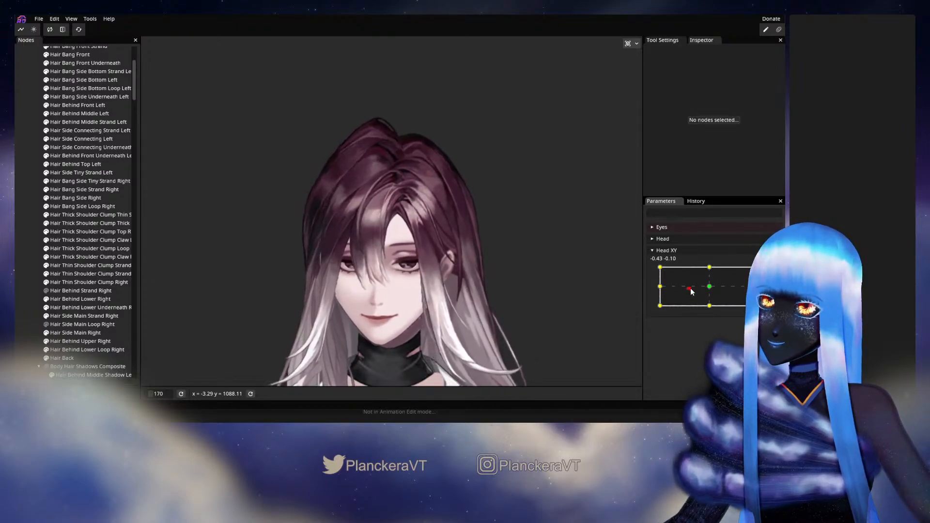
mouse_move(659, 291)
mouse_down()
mouse_move(709, 290)
mouse_move(664, 293)
mouse_up()
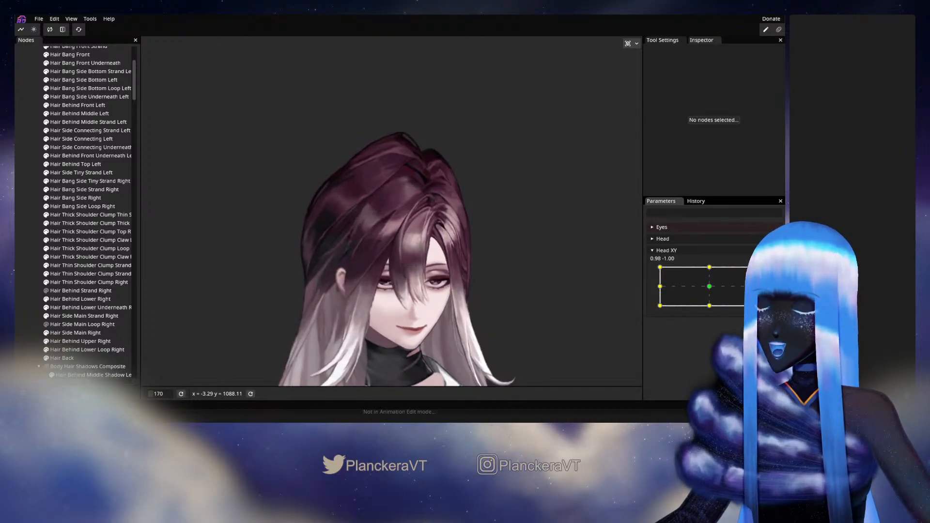
drag(659, 313, 659, 288)
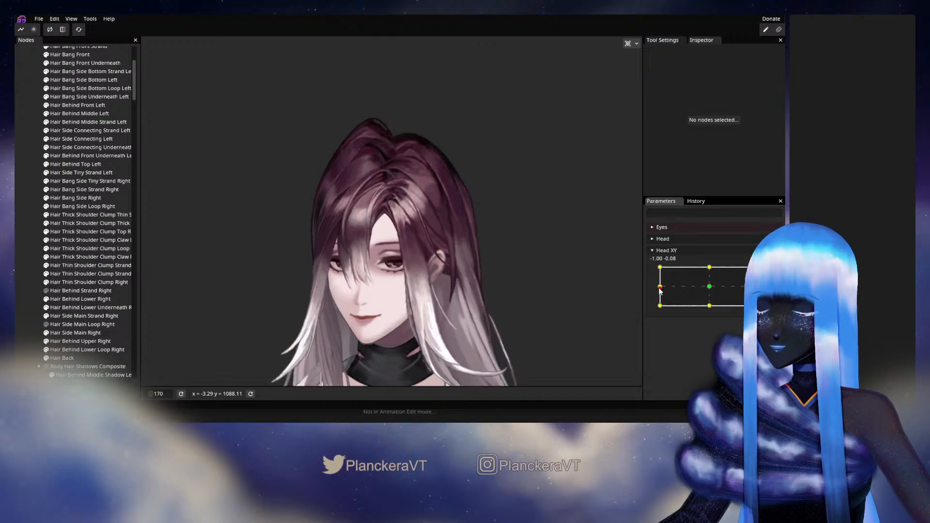
Set Head XY to 1.00, 0.00 and open that keypoint for editing.
drag(653, 304, 758, 289)
click(767, 272)
scroll(415, 198, up, 5)
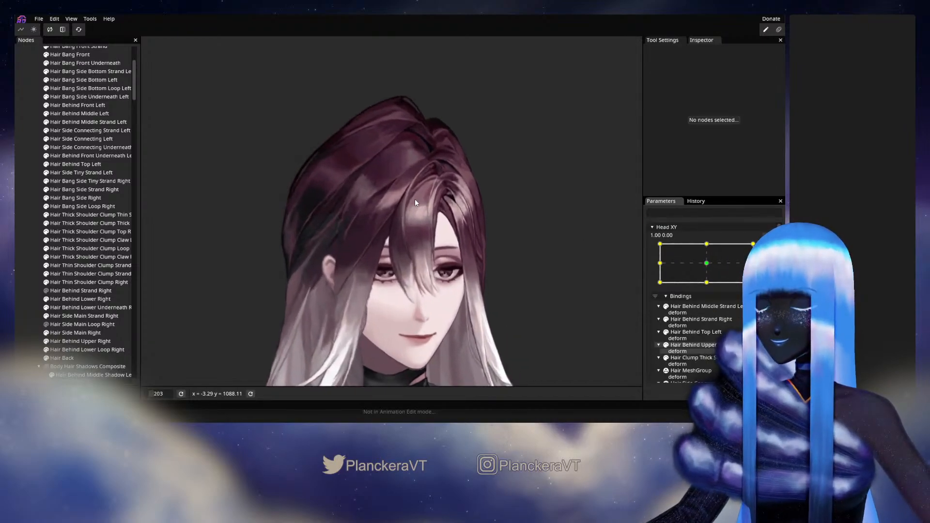
drag(401, 151, 361, 296)
scroll(363, 294, up, 2)
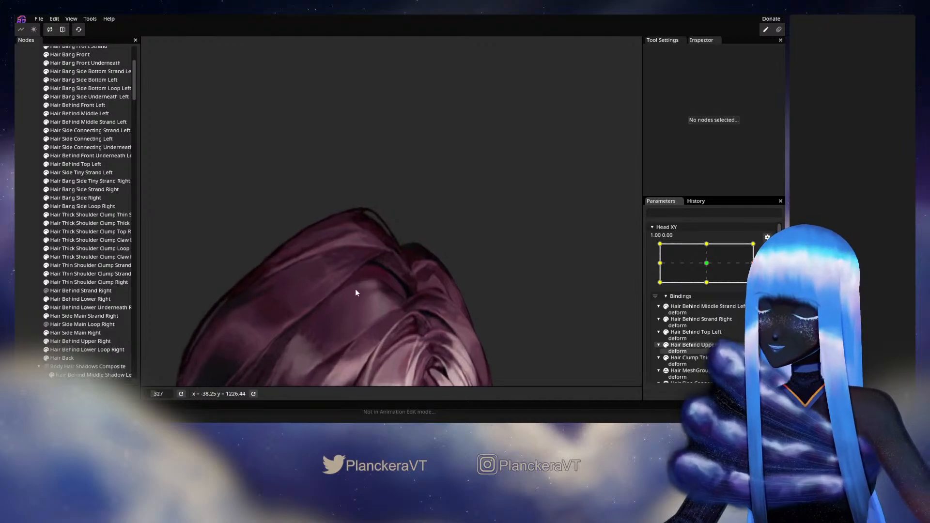
Refine Hair Behind Lower Right's tip at the crown parting with a size 56 circle brush, and deselect the mesh.
click(83, 325)
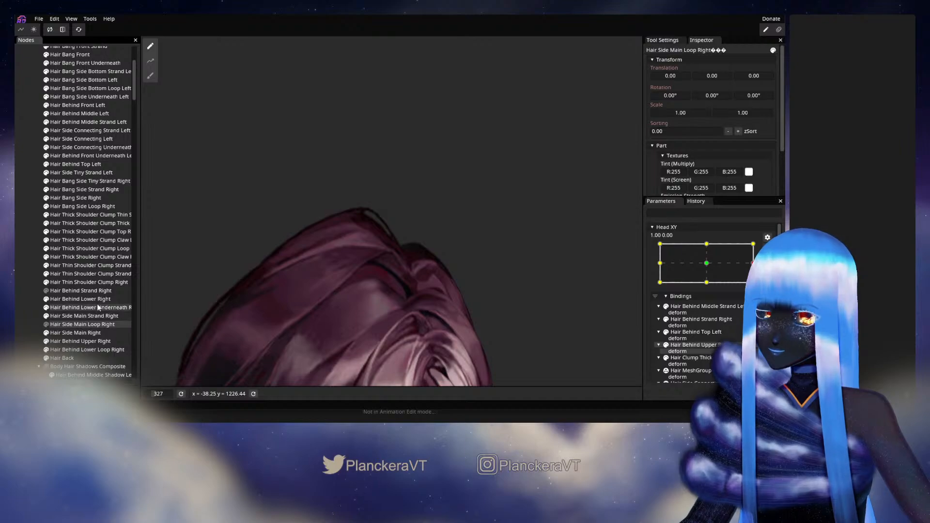
click(109, 298)
click(151, 75)
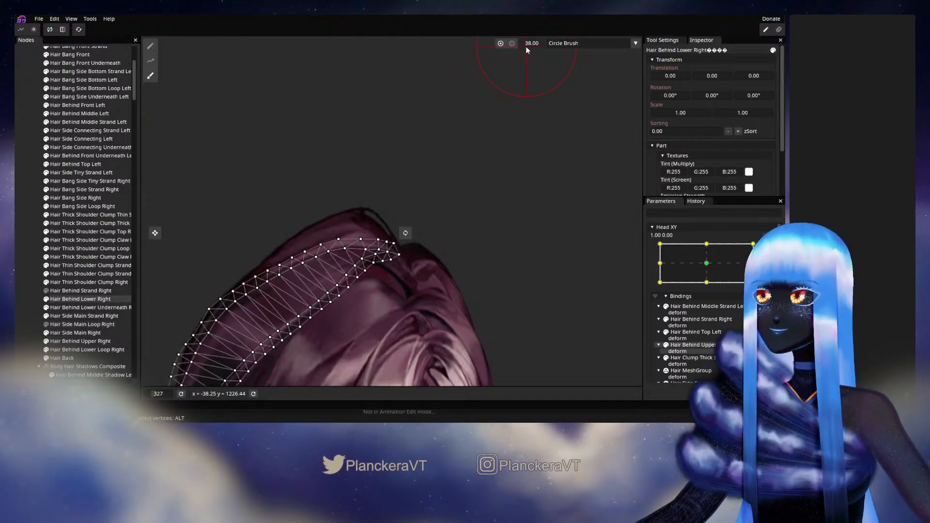
scroll(539, 42, up, 1)
scroll(400, 258, up, 4)
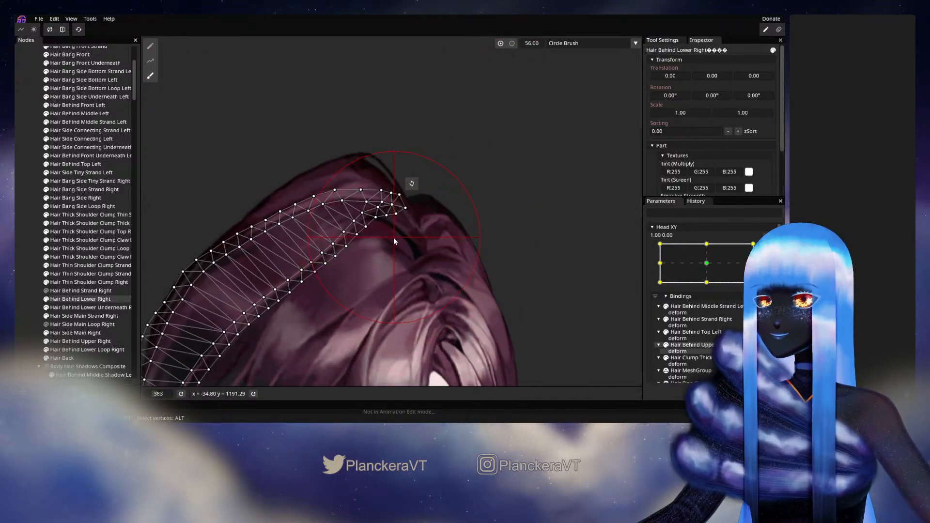
drag(386, 245, 395, 250)
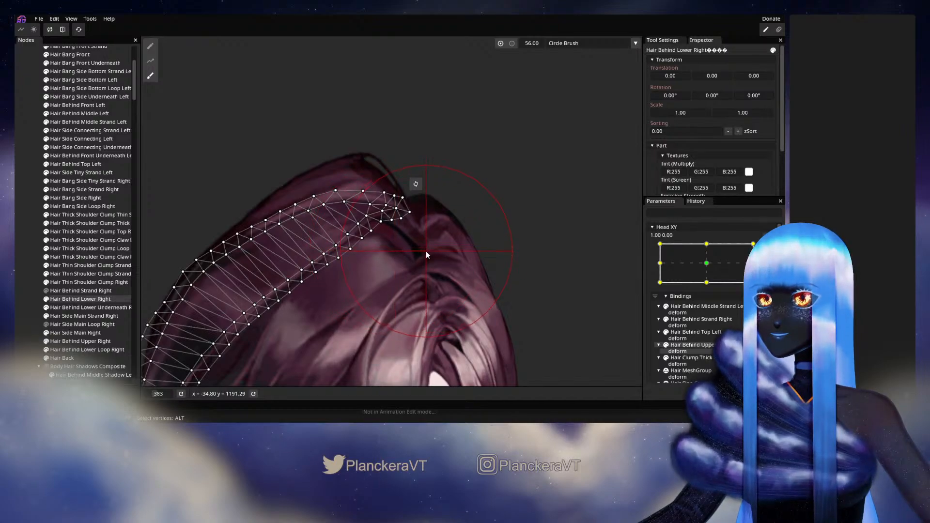
drag(421, 262, 423, 265)
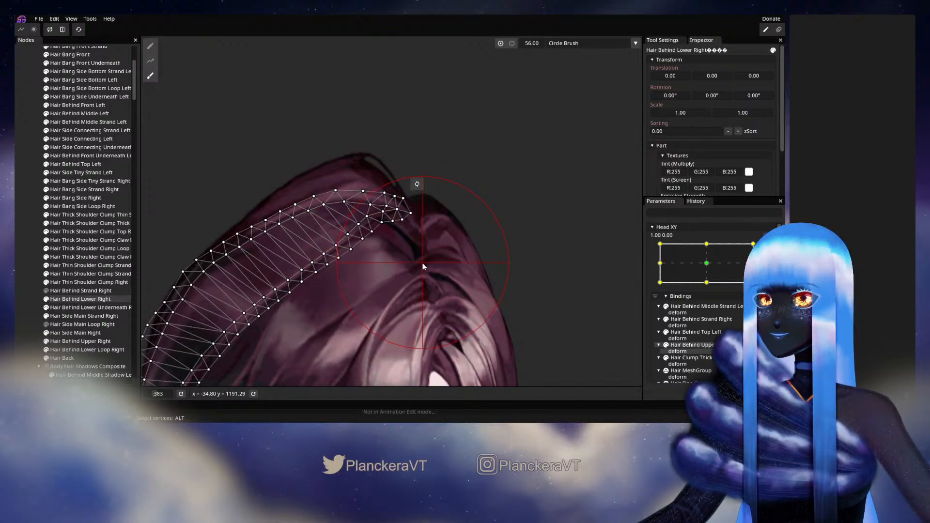
click(95, 255)
Check the hair transition around Head XY 1.00, 0.00 and reopen the keypoint for editing.
scroll(458, 263, down, 3)
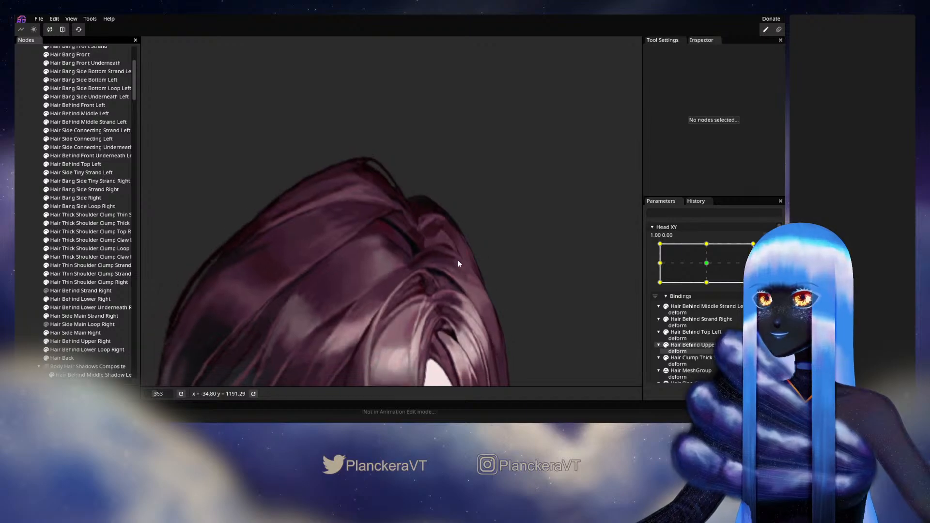
scroll(482, 267, down, 5)
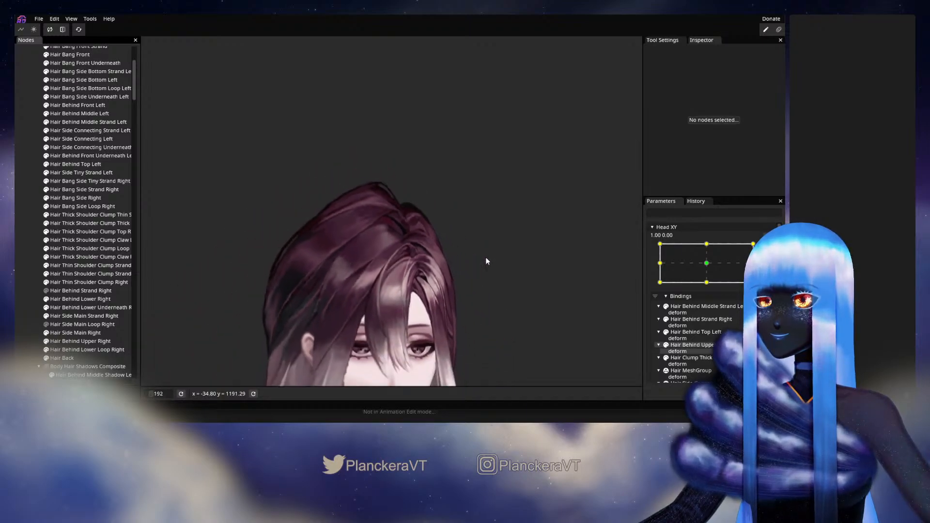
scroll(487, 260, down, 1)
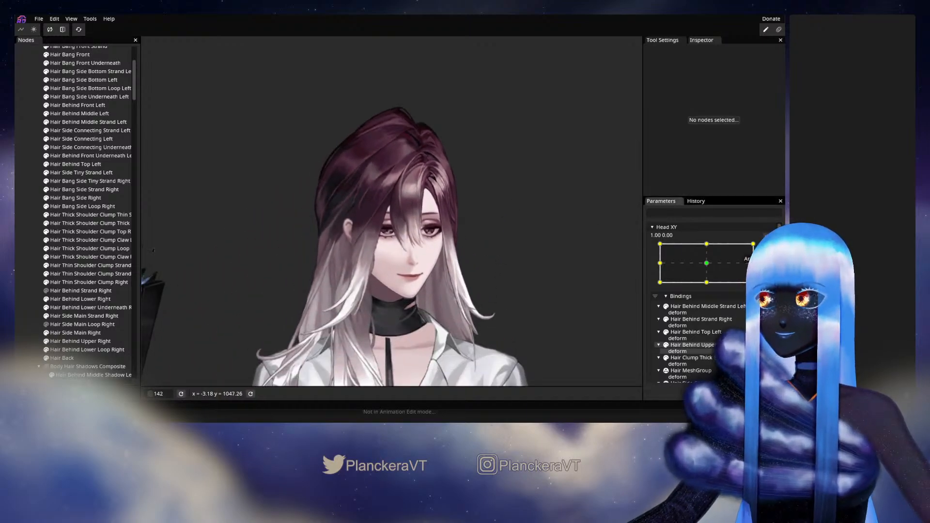
click(769, 248)
mouse_move(759, 286)
mouse_down()
mouse_move(710, 290)
mouse_move(756, 287)
mouse_up()
click(773, 273)
Reselect Hair Behind Lower Right, smooth its inner edge and parting tip with the size 56 circle brush, and clear the selection.
scroll(385, 155, up, 4)
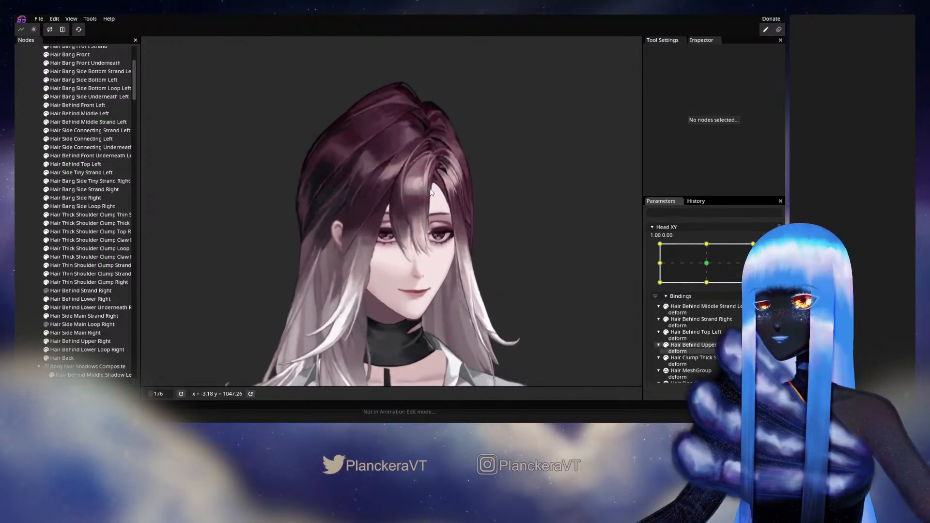
drag(386, 155, 379, 267)
scroll(431, 257, up, 3)
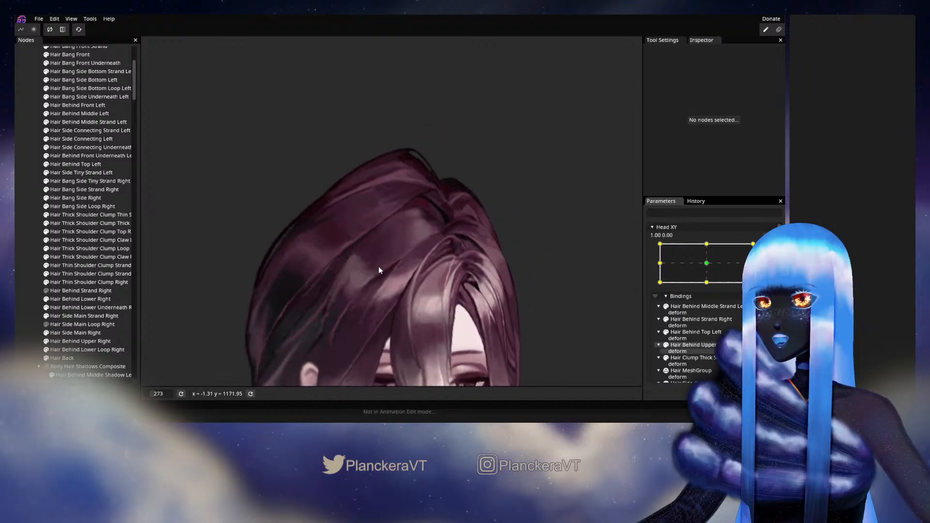
scroll(379, 267, up, 1)
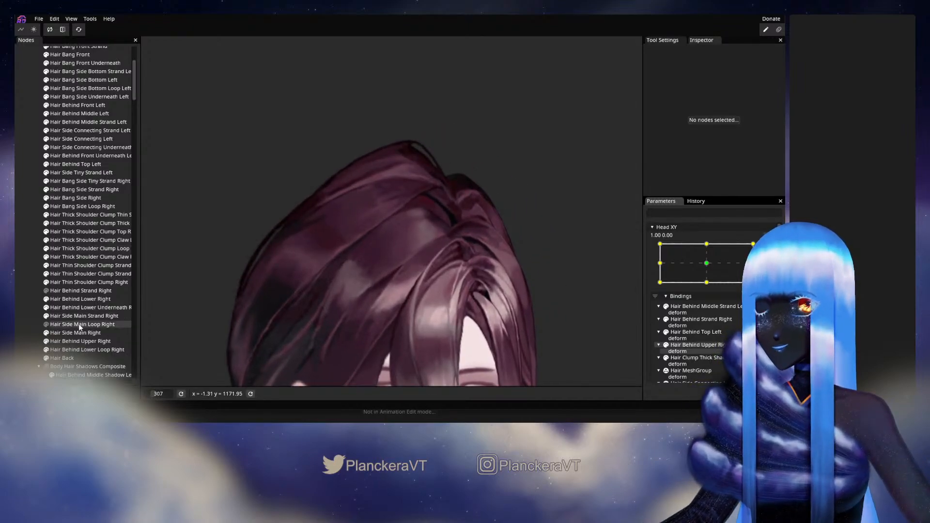
click(79, 300)
click(150, 75)
scroll(368, 288, up, 1)
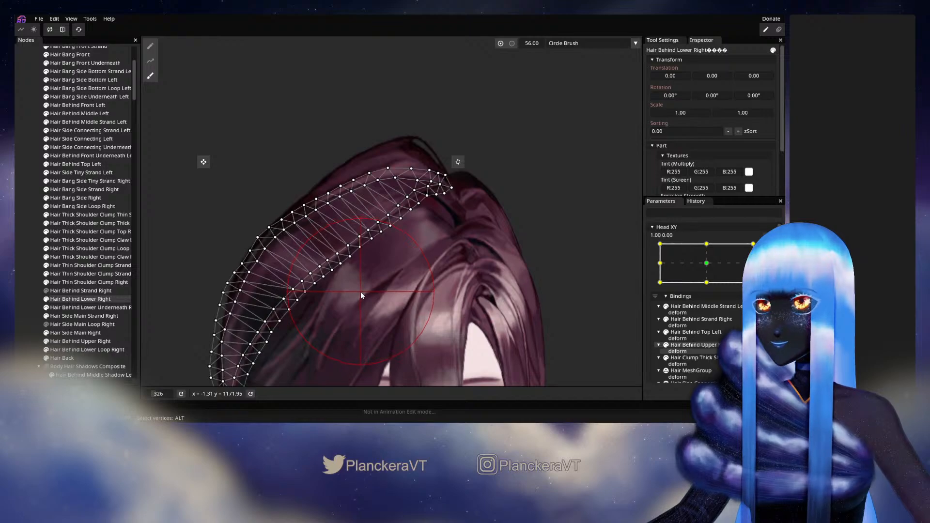
drag(360, 292, 391, 253)
drag(329, 304, 324, 327)
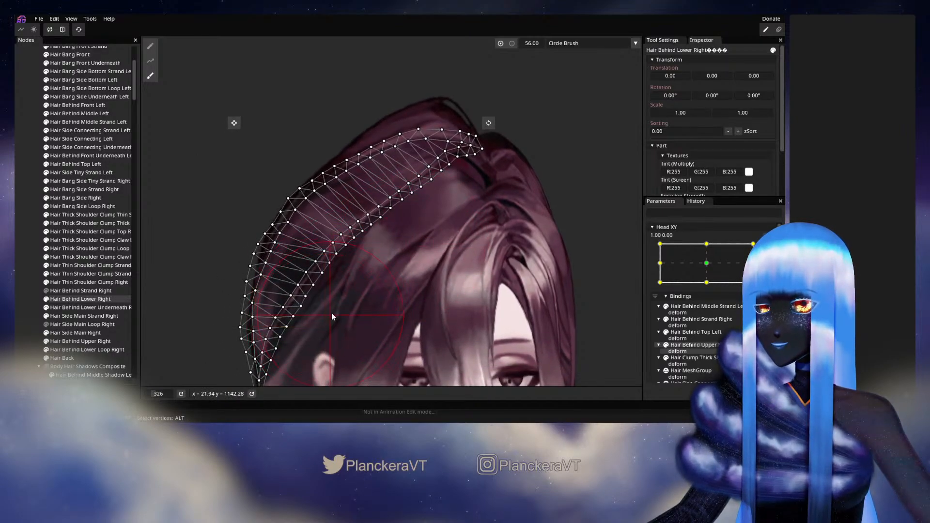
drag(482, 180, 476, 178)
click(14, 235)
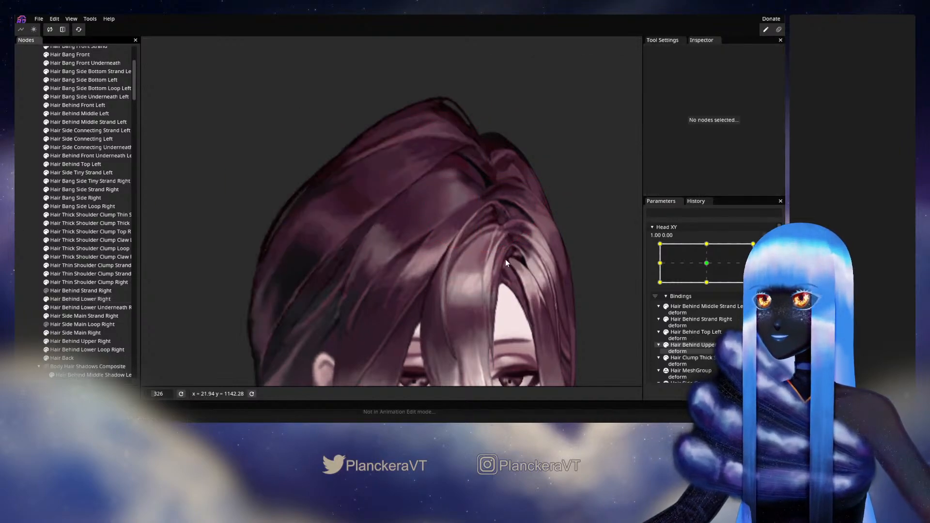
Leave keypoint editing, check the hair transition between the centre pose and Head XY 1.00, 0.00, and reopen the keypoint.
scroll(504, 259, down, 4)
scroll(524, 272, down, 2)
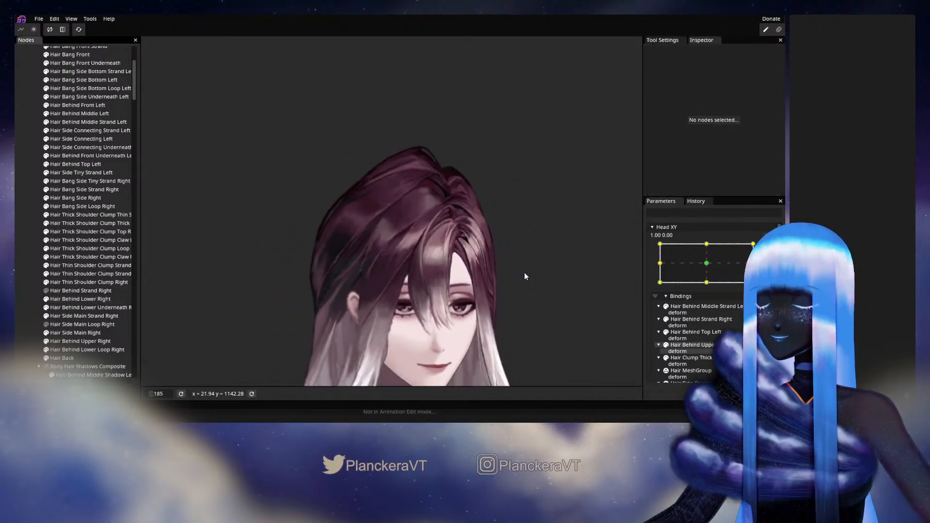
drag(541, 298, 538, 271)
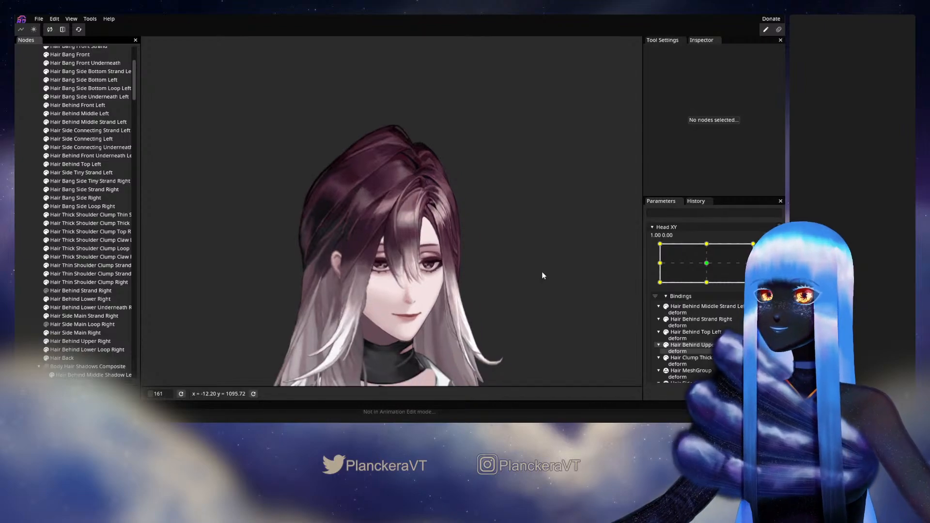
click(772, 253)
drag(759, 287, 709, 286)
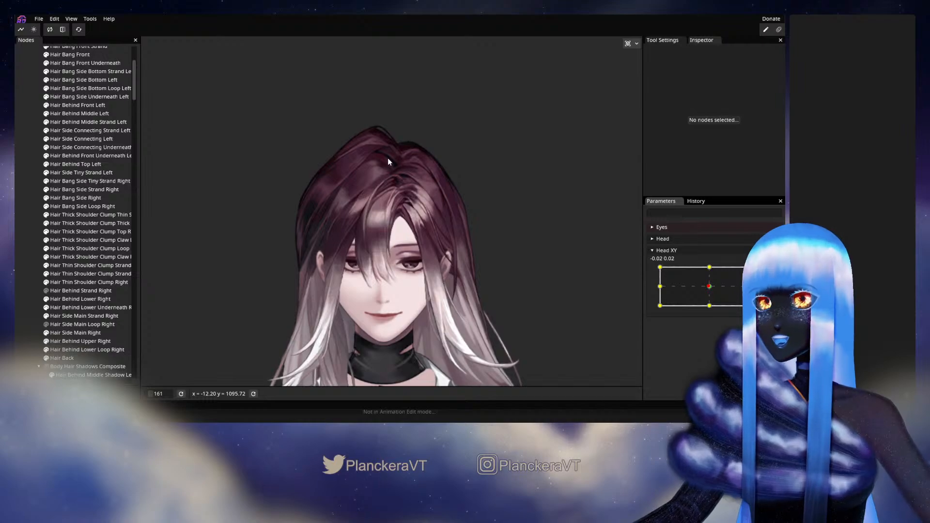
drag(708, 286, 758, 290)
Nudge Hair Behind Lower Right's parting tip and upper edge with the size 56 circle brush at Head XY 1.00, 0.00, and deselect it.
scroll(444, 164, up, 4)
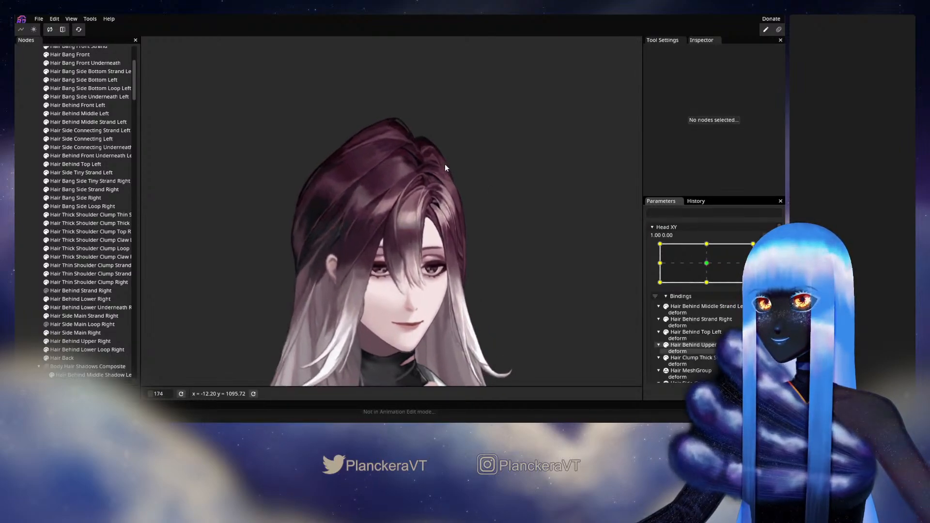
scroll(390, 261, up, 8)
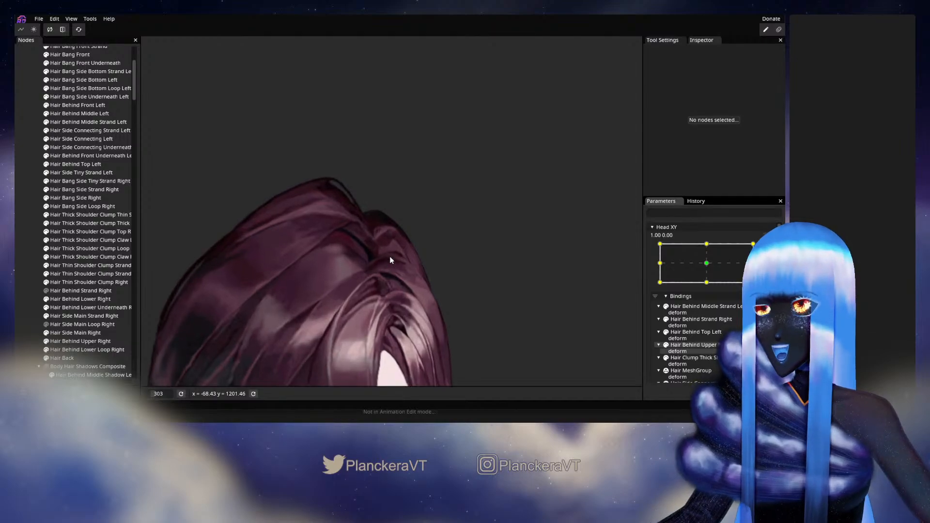
scroll(396, 262, up, 5)
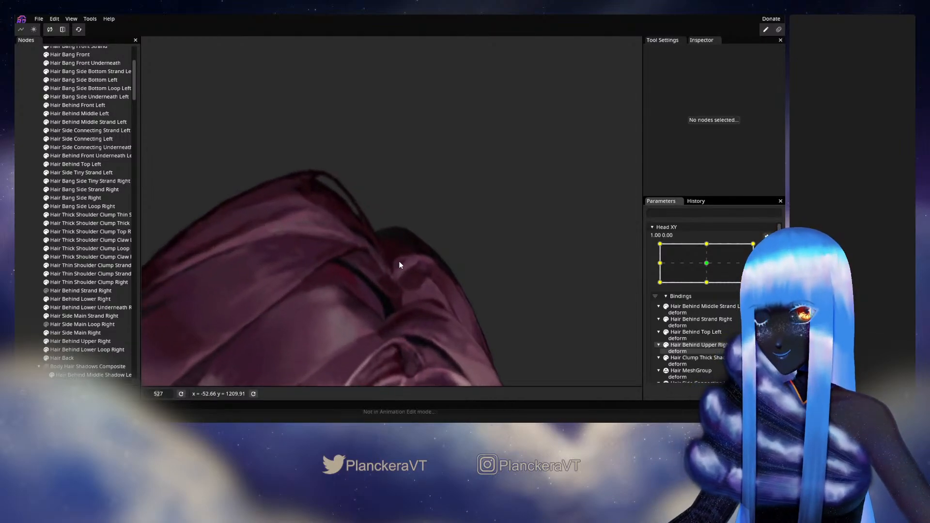
click(80, 299)
scroll(490, 245, up, 1)
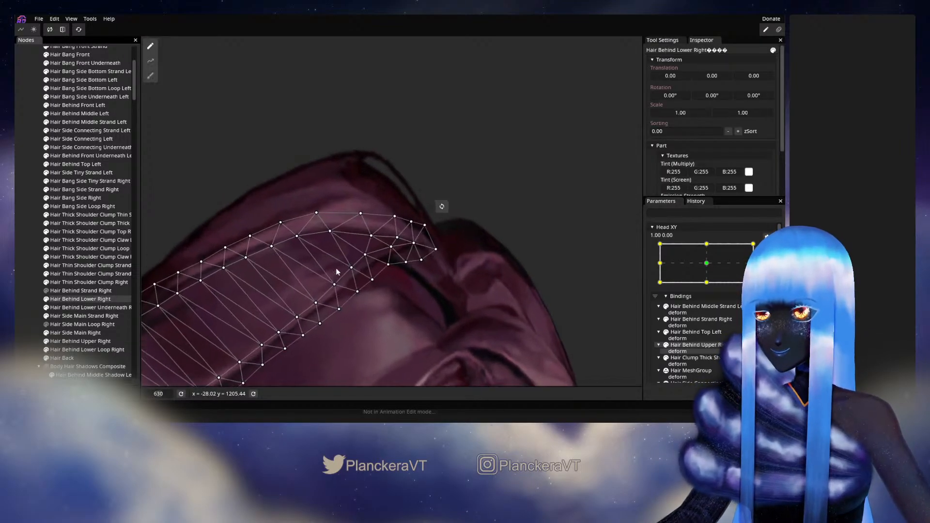
drag(477, 221, 473, 217)
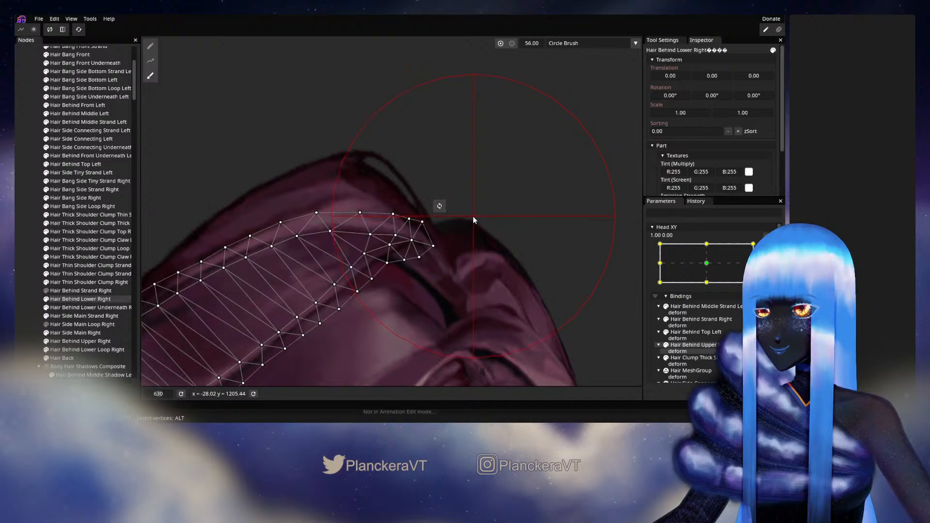
drag(381, 143, 368, 133)
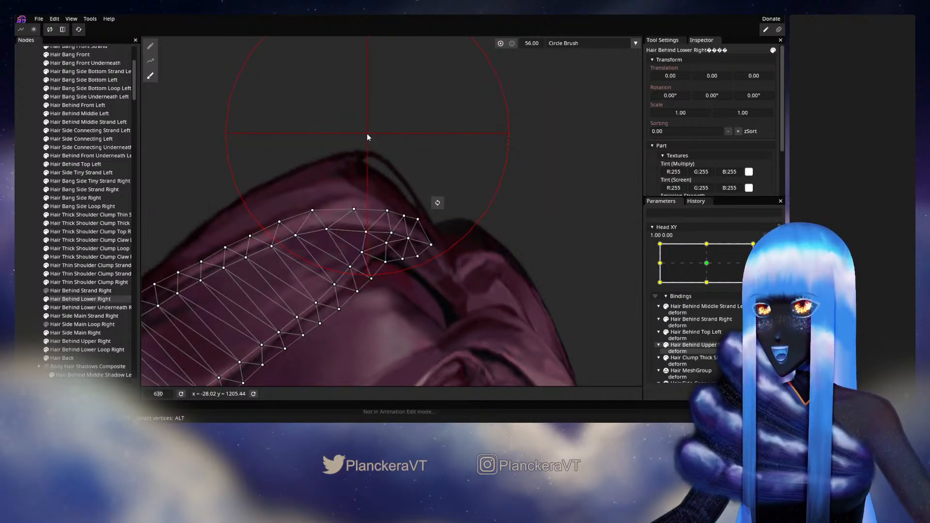
click(27, 225)
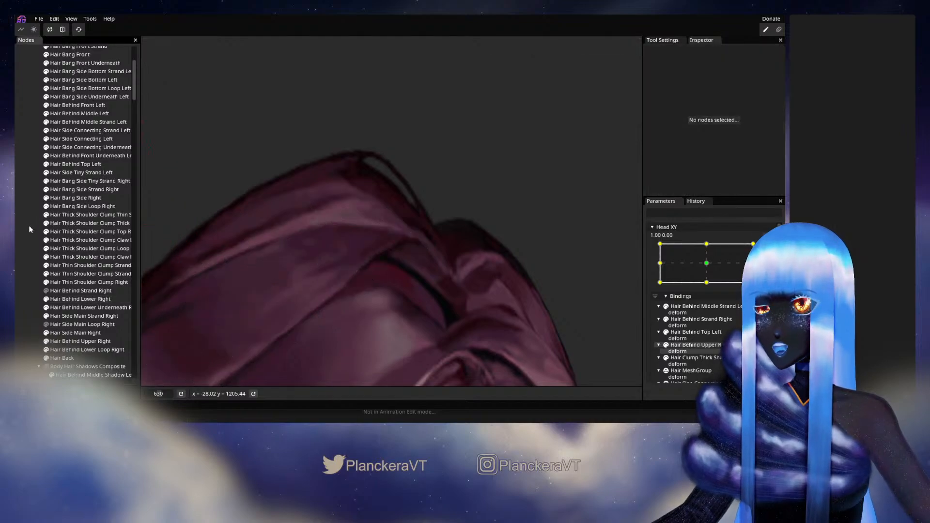
Scrub Head XY around 1.00, 0.00 to check the crown hair in motion, and reopen that keypoint for editing.
scroll(532, 312, down, 3)
scroll(535, 312, down, 3)
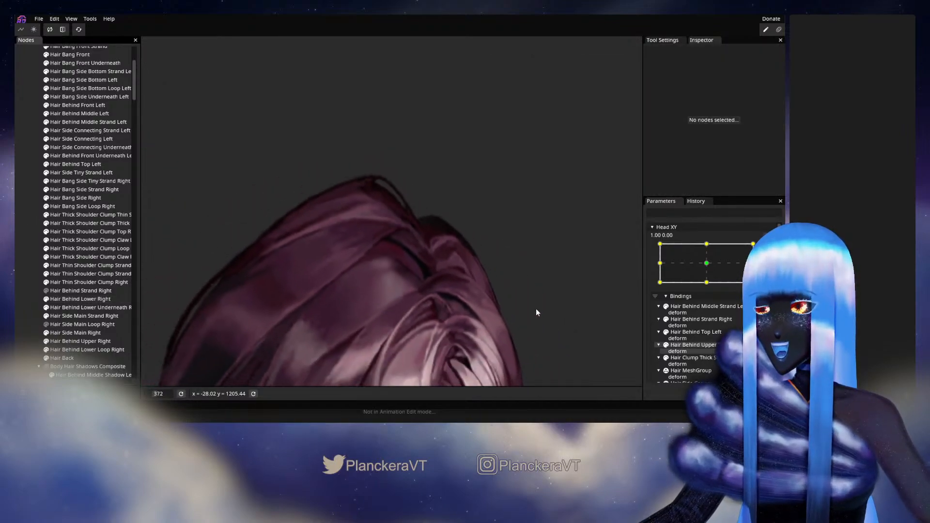
scroll(538, 309, down, 2)
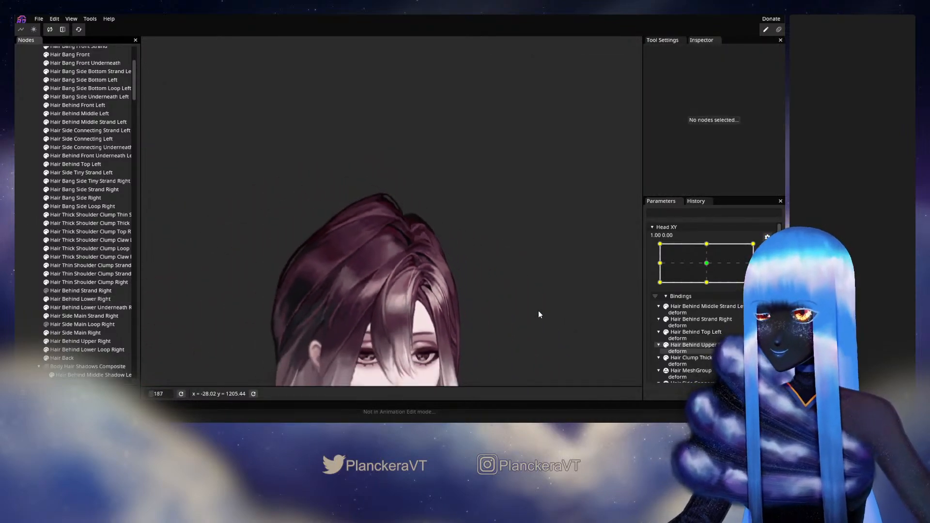
drag(539, 310, 541, 237)
drag(525, 279, 532, 258)
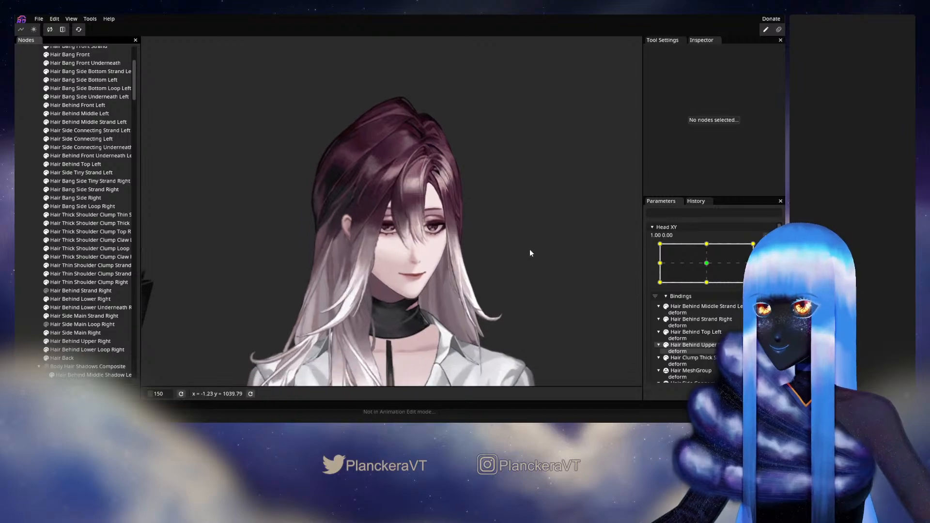
click(771, 235)
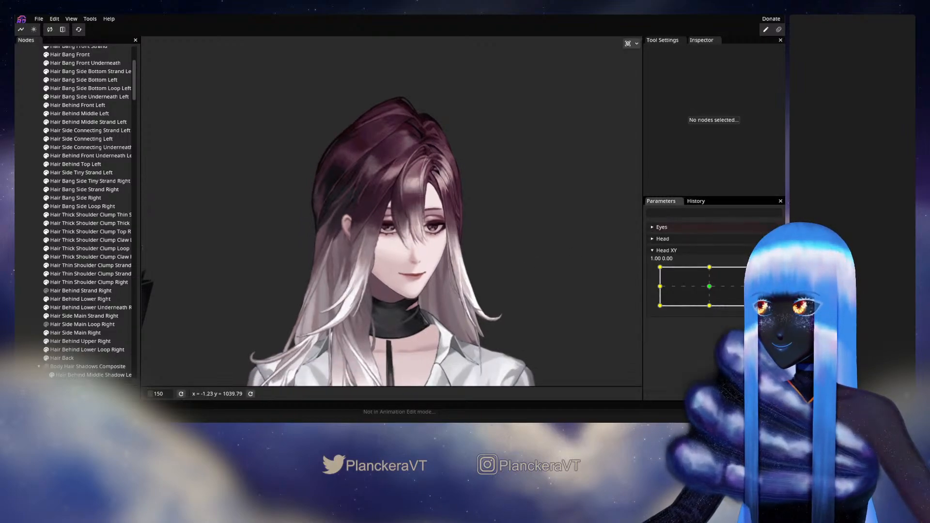
mouse_move(728, 289)
mouse_down()
mouse_move(717, 291)
mouse_move(727, 289)
mouse_up()
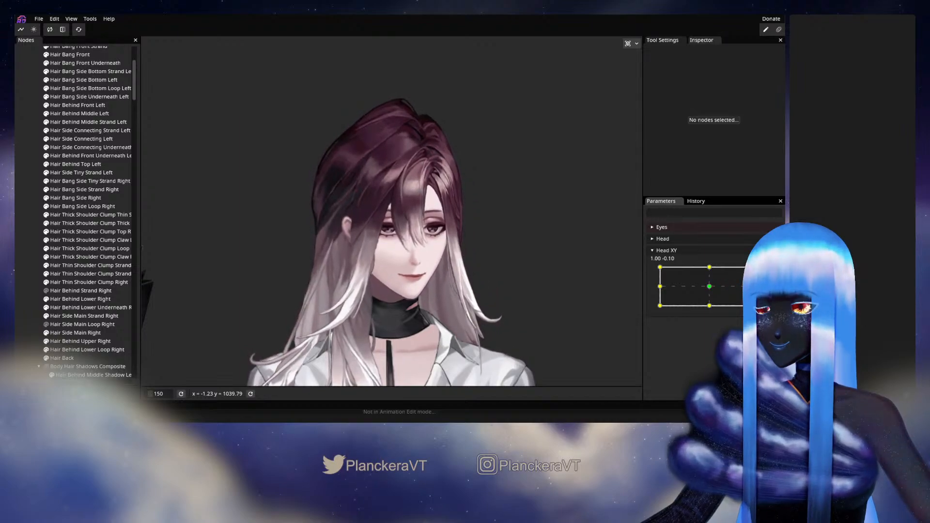
mouse_move(726, 291)
mouse_down()
mouse_move(711, 289)
mouse_move(727, 289)
mouse_up()
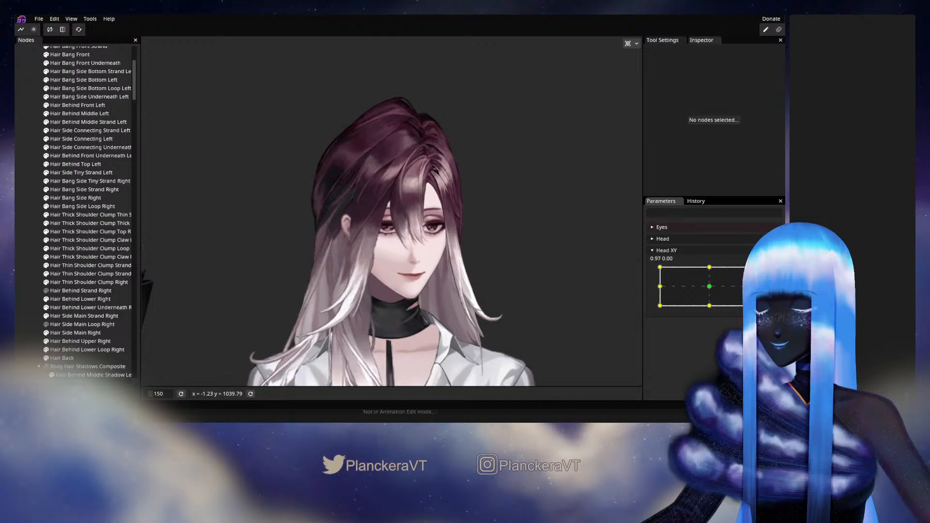
drag(717, 289, 759, 286)
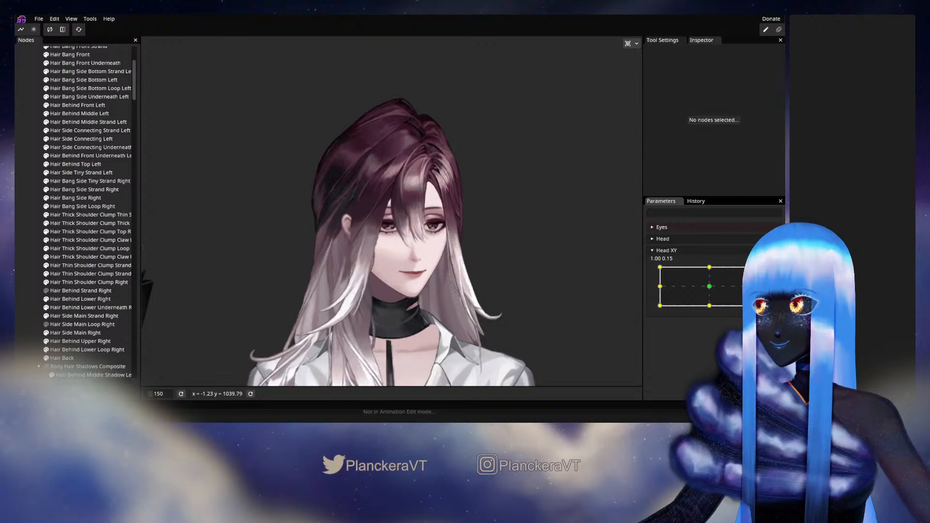
click(773, 250)
Reselect Hair Behind Lower Right, adjust its upper edge at the crown with the size 56 circle brush, and clear the selection.
scroll(449, 179, up, 3)
drag(410, 158, 406, 320)
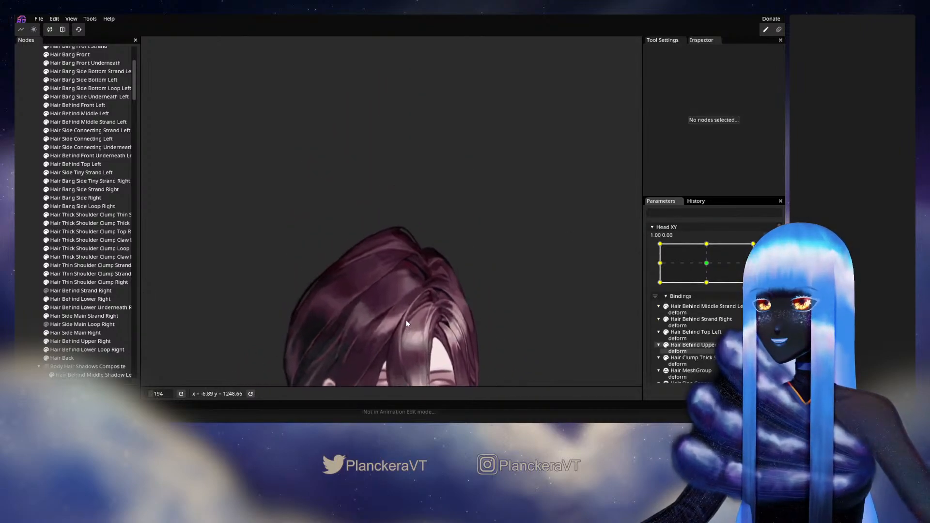
scroll(408, 315, up, 6)
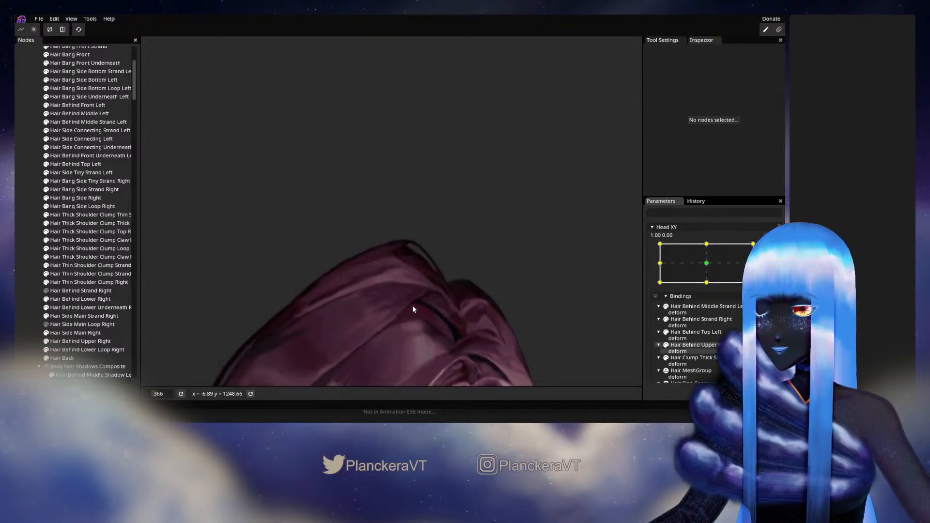
scroll(412, 309, up, 1)
click(94, 304)
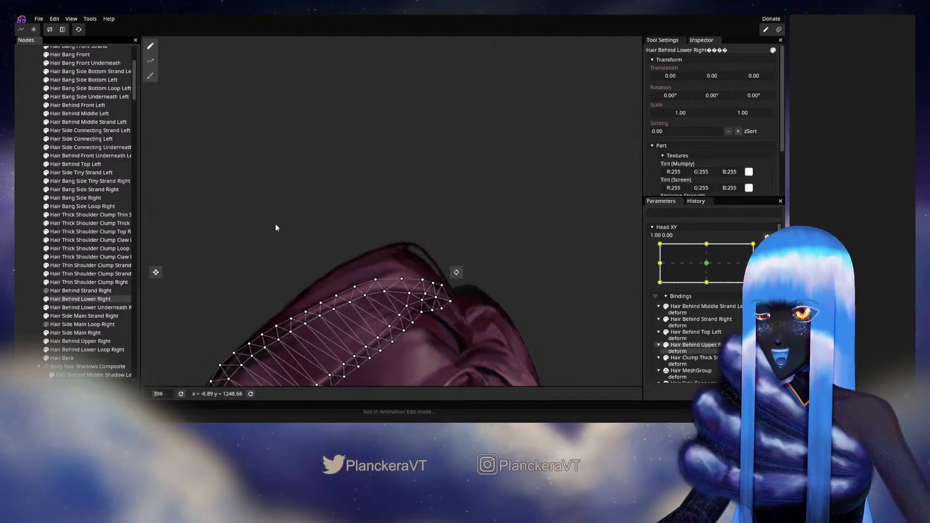
scroll(280, 213, up, 2)
click(151, 77)
scroll(323, 168, up, 2)
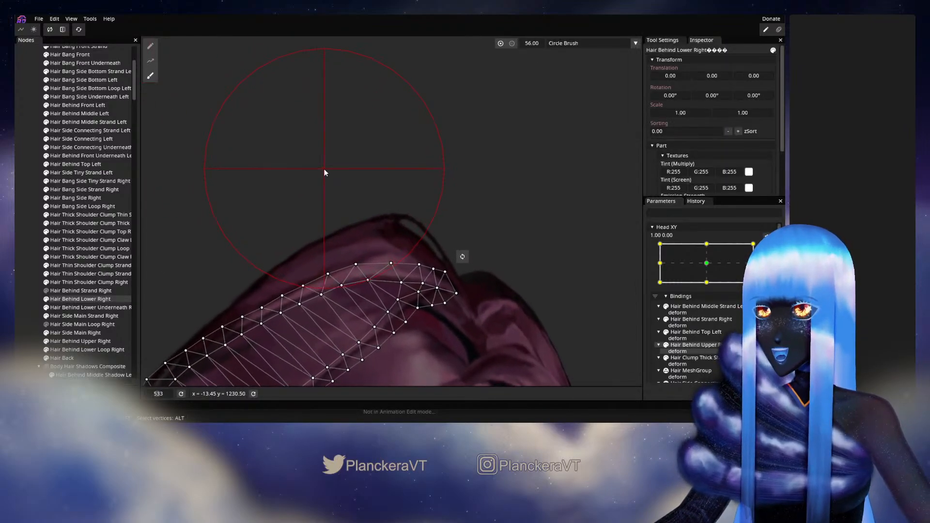
drag(334, 212, 329, 210)
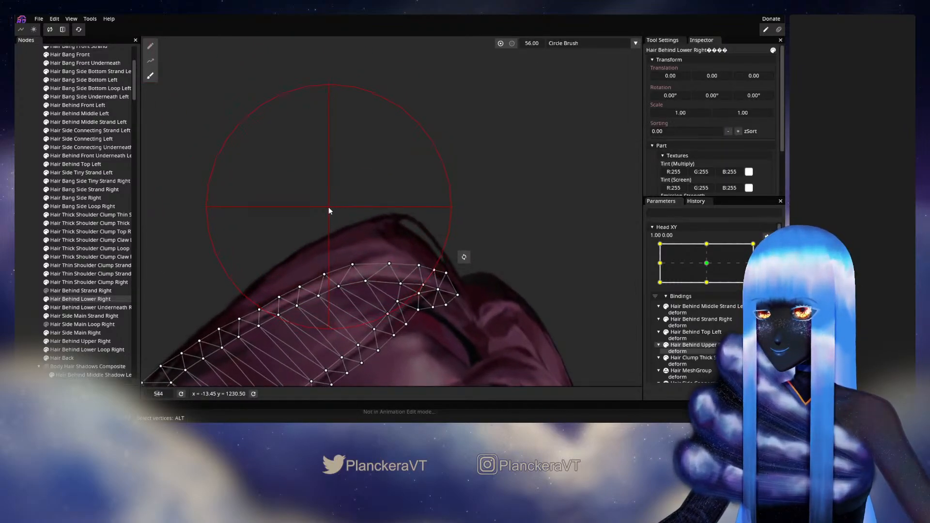
click(15, 219)
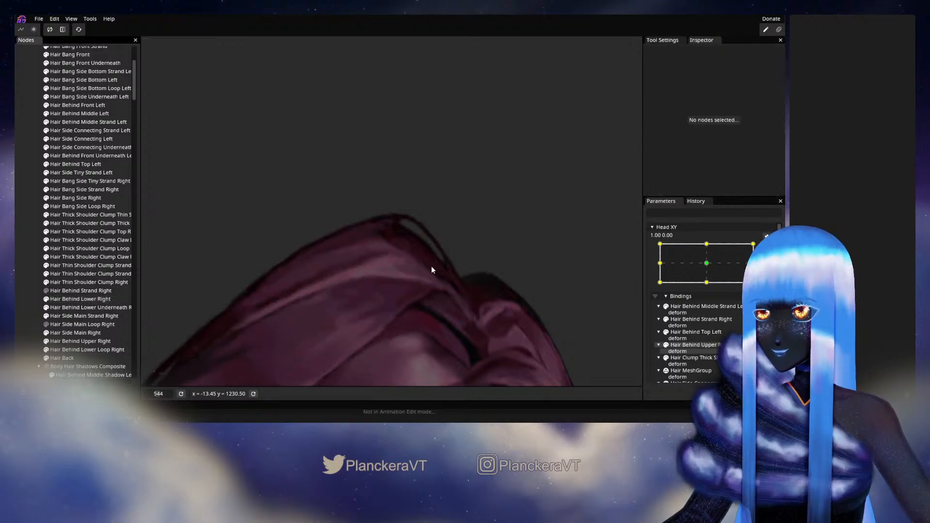
Compare the hair at the centre pose and at full right turn by scrubbing Head XY to 1.00, 0.00.
scroll(402, 266, down, 3)
scroll(473, 314, down, 4)
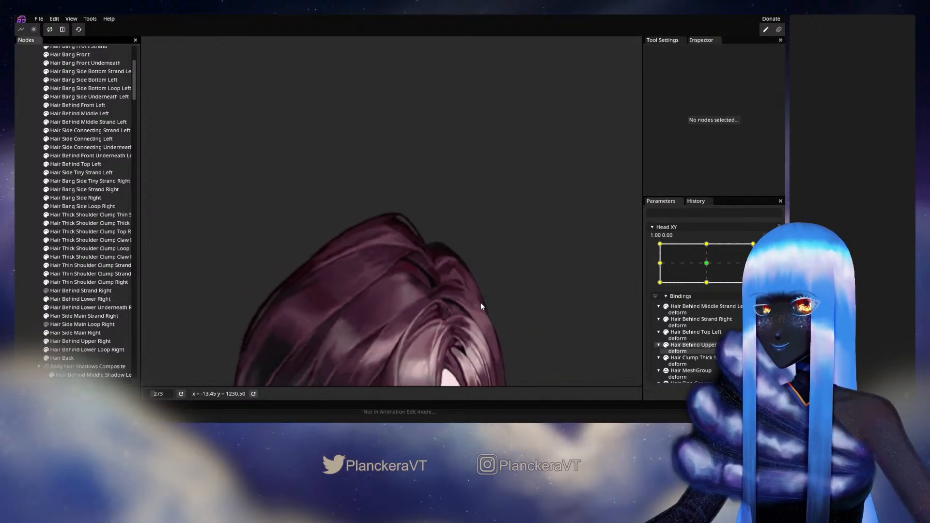
drag(490, 309, 503, 246)
scroll(466, 228, down, 1)
click(769, 248)
click(709, 287)
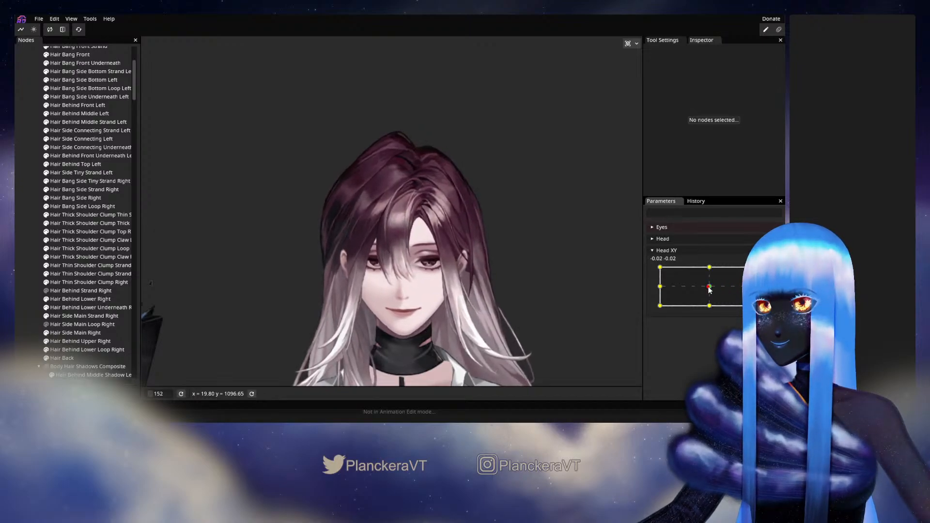
drag(709, 286, 758, 288)
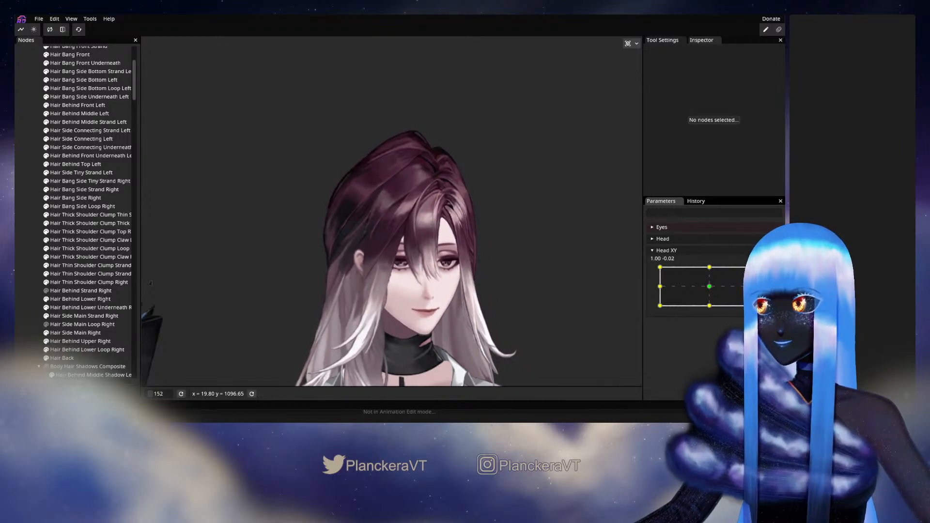
Reopen the Head XY 1.00, 0.00 keypoint, select Hair Behind Upper Right to examine its mesh at the crown, and deselect it.
scroll(424, 177, up, 5)
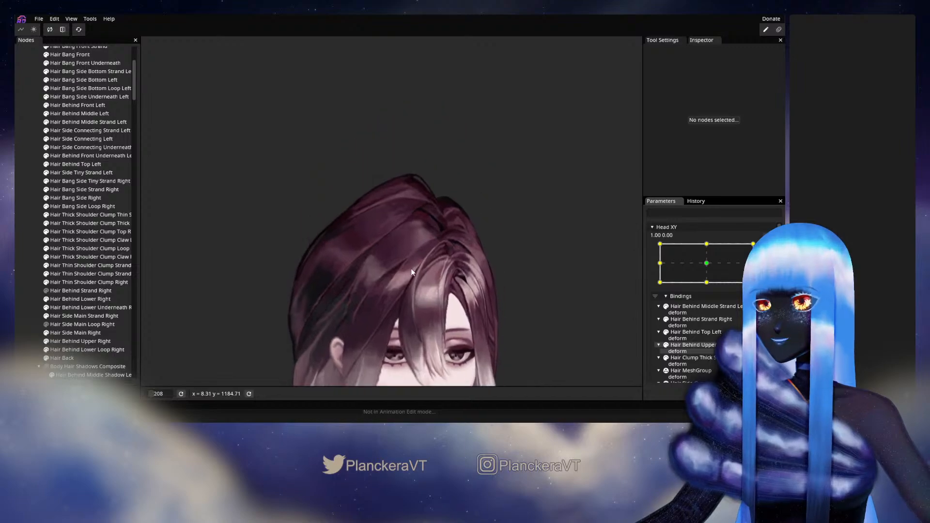
scroll(406, 294, up, 4)
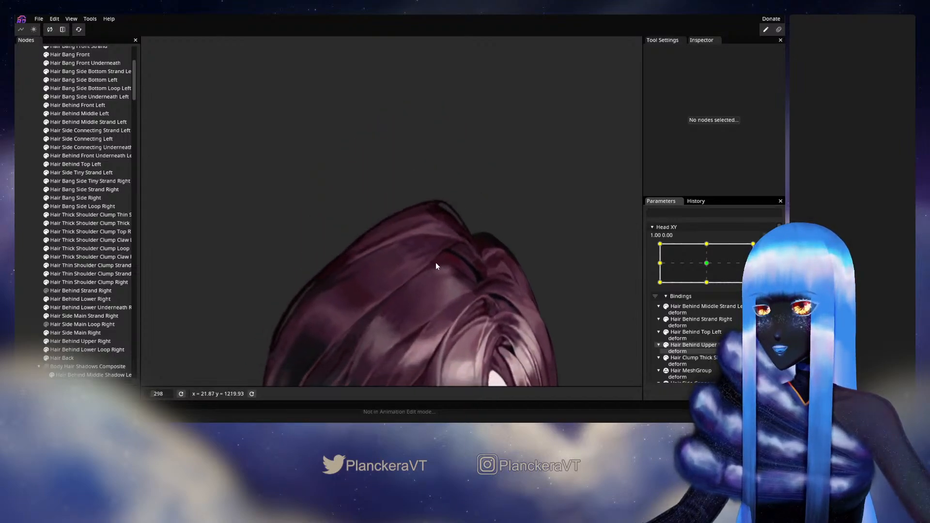
click(774, 247)
mouse_move(758, 287)
mouse_down()
mouse_move(713, 288)
mouse_move(759, 285)
mouse_up()
click(773, 270)
scroll(318, 267, up, 2)
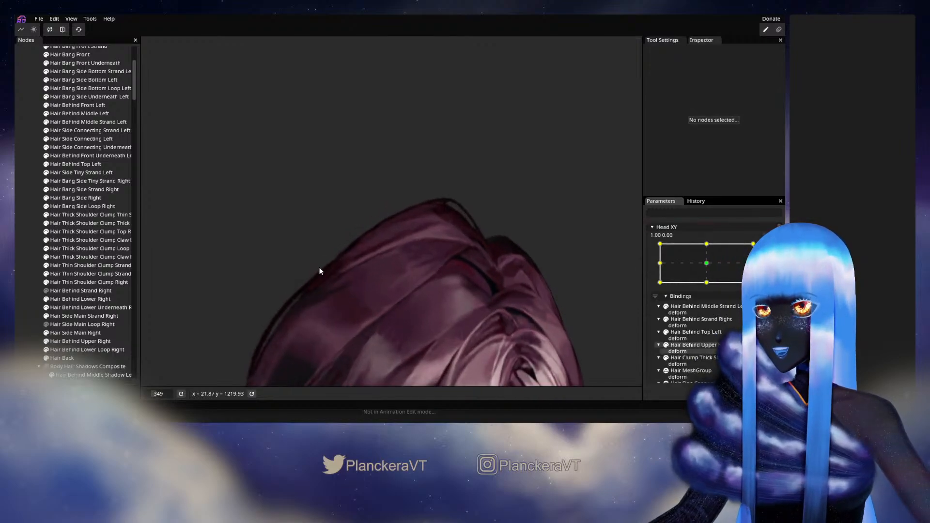
click(86, 341)
scroll(407, 251, up, 2)
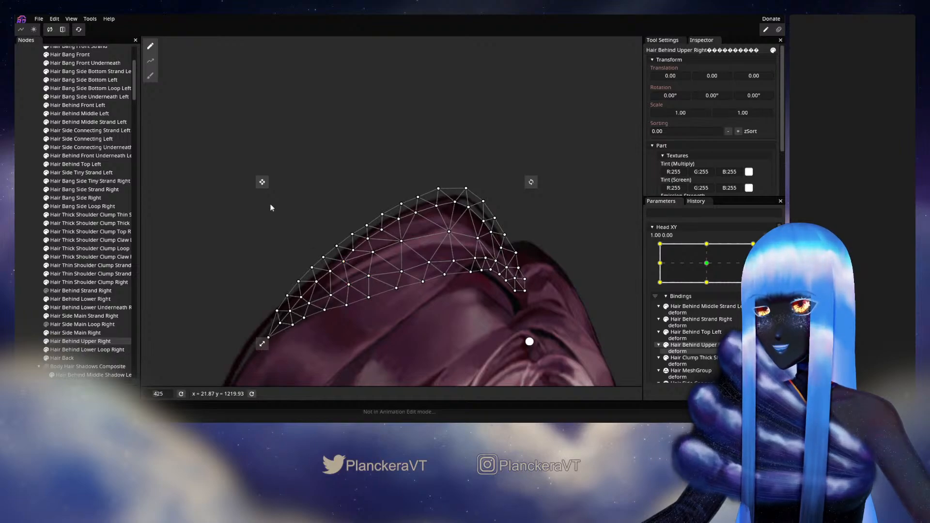
click(17, 226)
Check the full hair silhouette and its transition from centre to Head XY 1.00, 0.00, and reopen the keypoint for editing.
scroll(447, 258, down, 3)
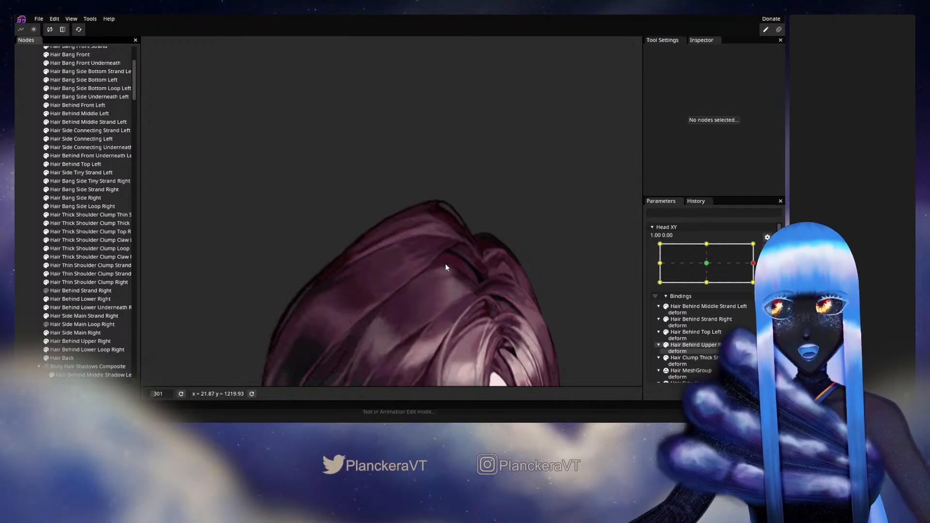
scroll(446, 267, down, 3)
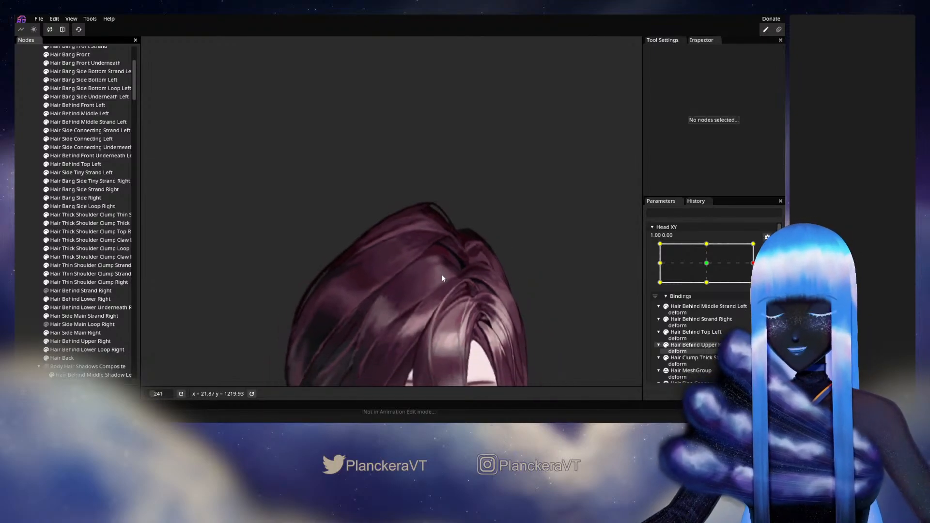
drag(493, 231, 473, 216)
scroll(474, 216, down, 1)
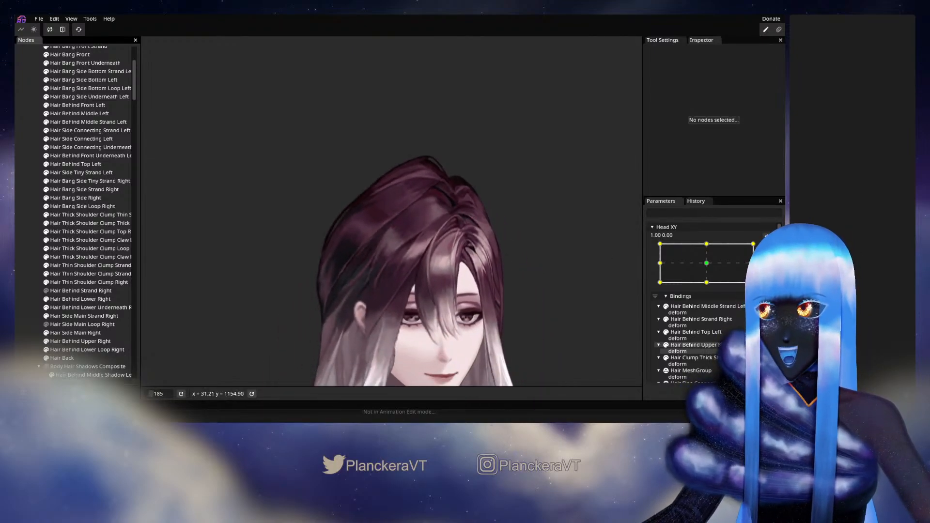
click(767, 250)
drag(709, 286, 759, 290)
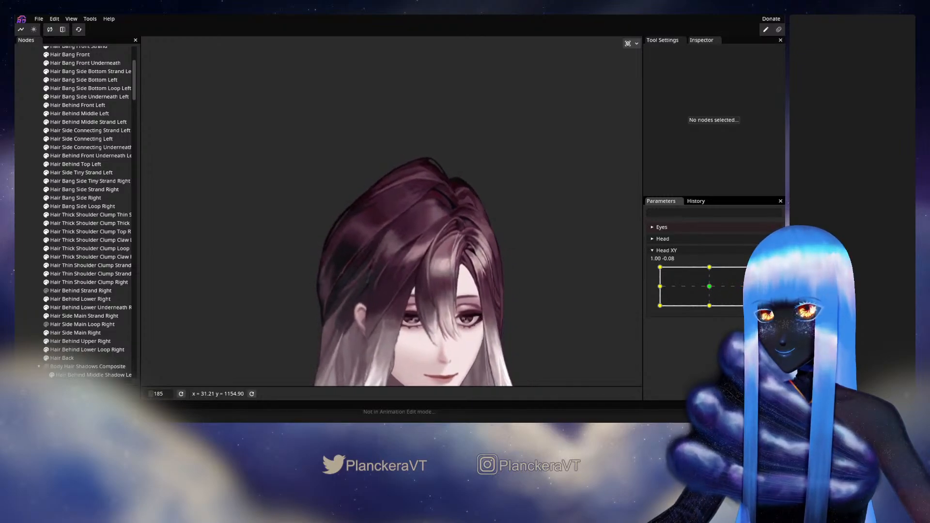
click(767, 255)
scroll(309, 217, up, 2)
drag(309, 217, 350, 287)
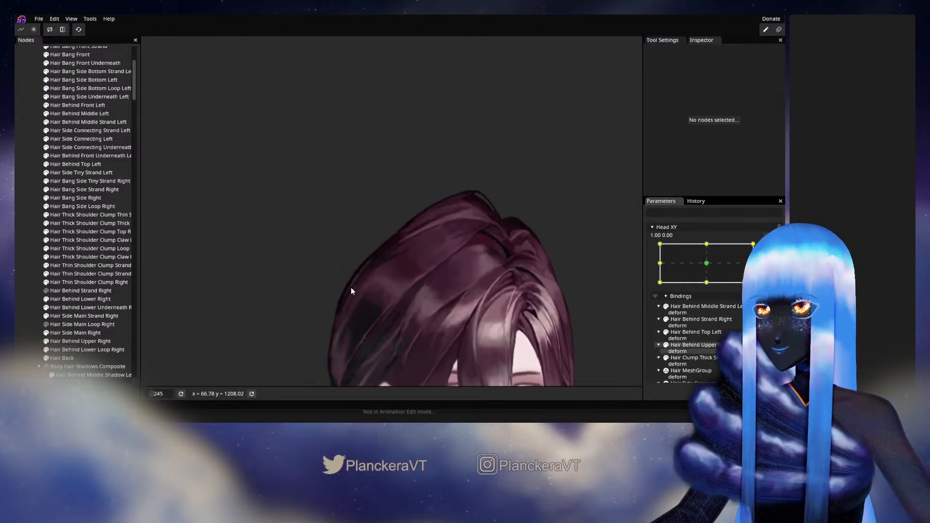
Reshape the outer edge of Hair Behind Upper Right at the crown with a size 39 circle brush, save the model, and deselect the mesh.
scroll(351, 287, up, 2)
scroll(355, 289, up, 1)
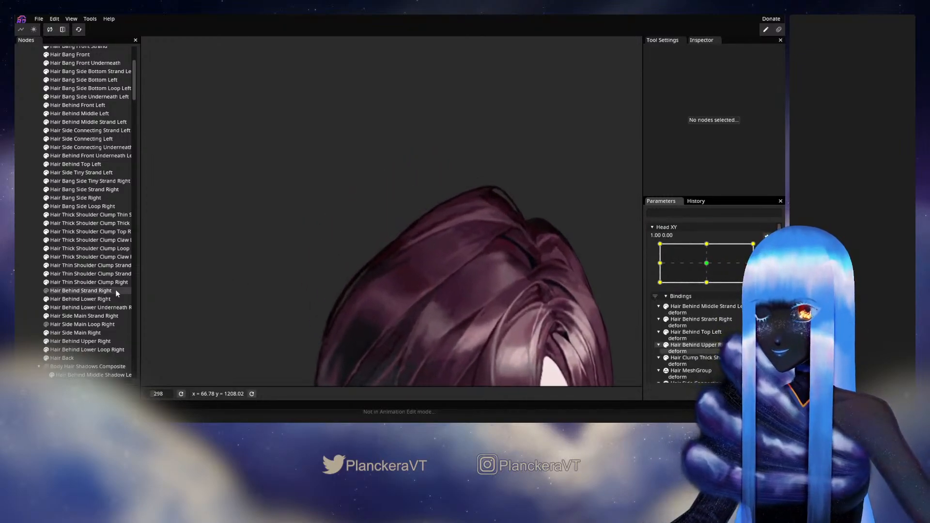
click(80, 341)
scroll(258, 193, up, 2)
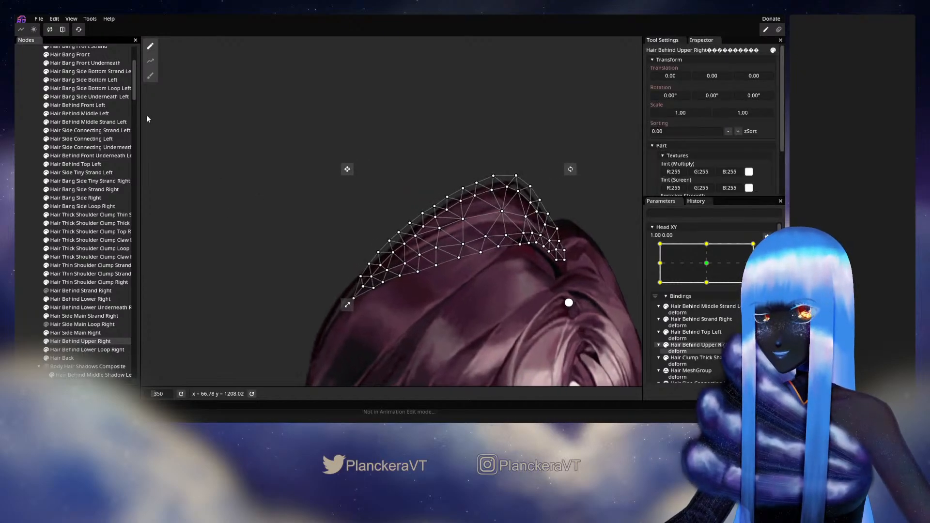
scroll(459, 90, up, 1)
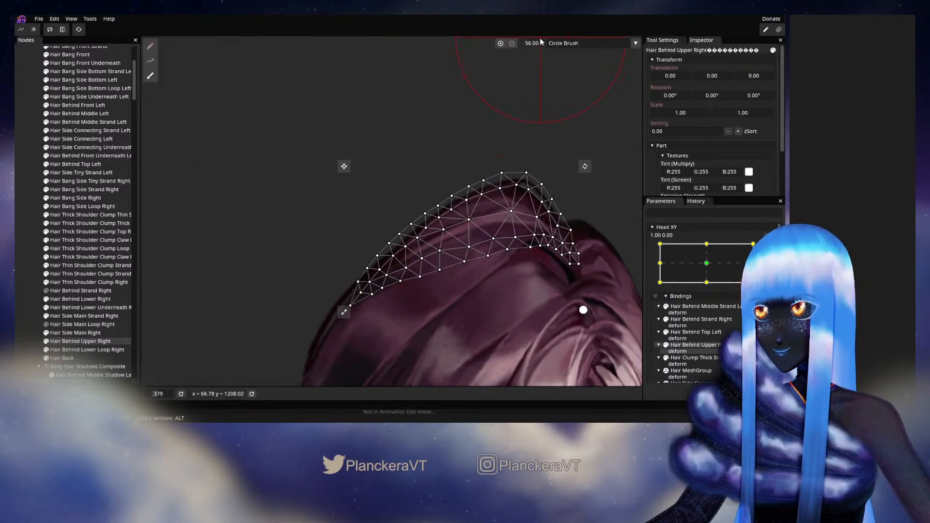
drag(530, 44, 527, 45)
drag(409, 236, 404, 232)
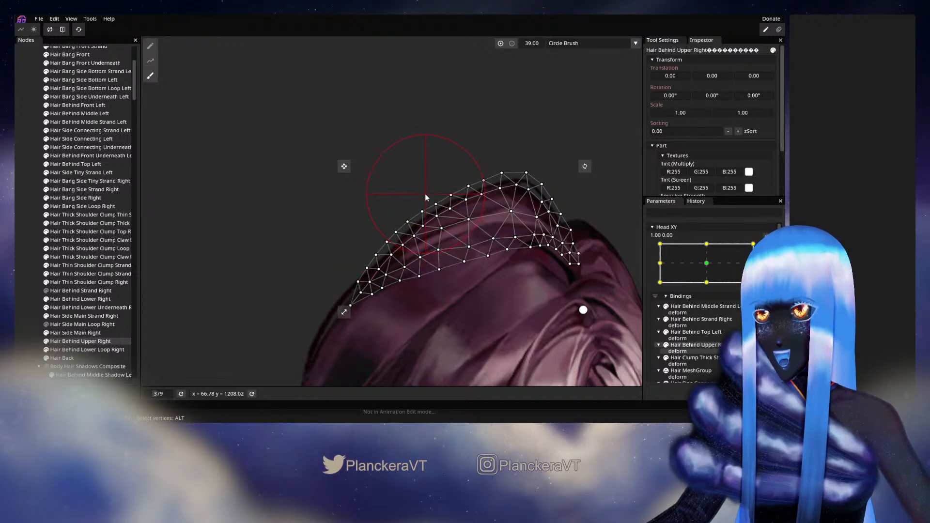
drag(373, 252, 351, 268)
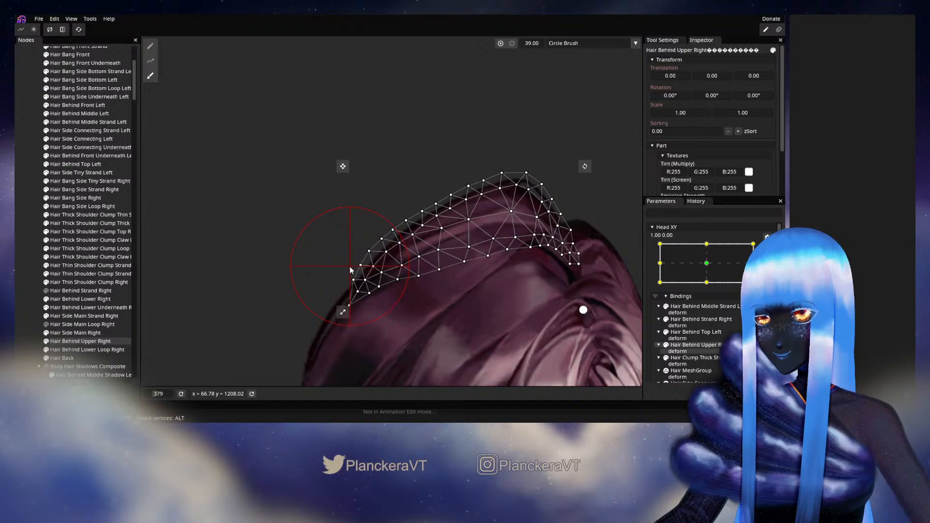
drag(425, 204, 425, 199)
key(ctrl+s)
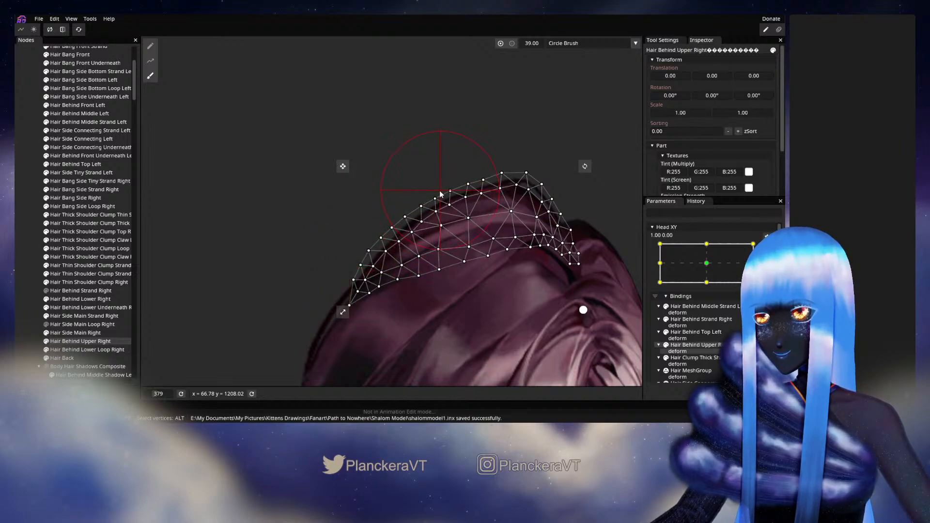
drag(355, 283, 407, 226)
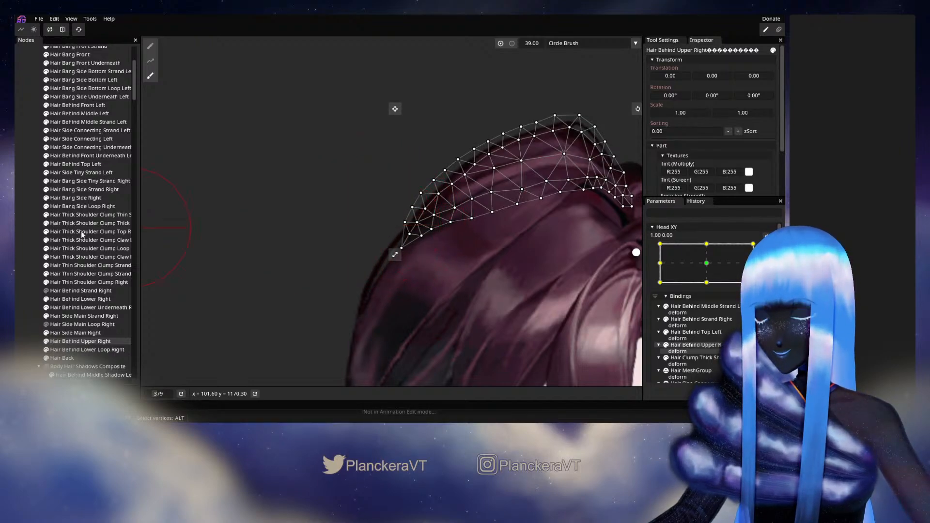
click(19, 247)
Check the head's hair silhouette between the centre pose and Head XY 1.00, 0.00, and reopen that keypoint for editing.
scroll(561, 248, down, 2)
scroll(548, 257, down, 6)
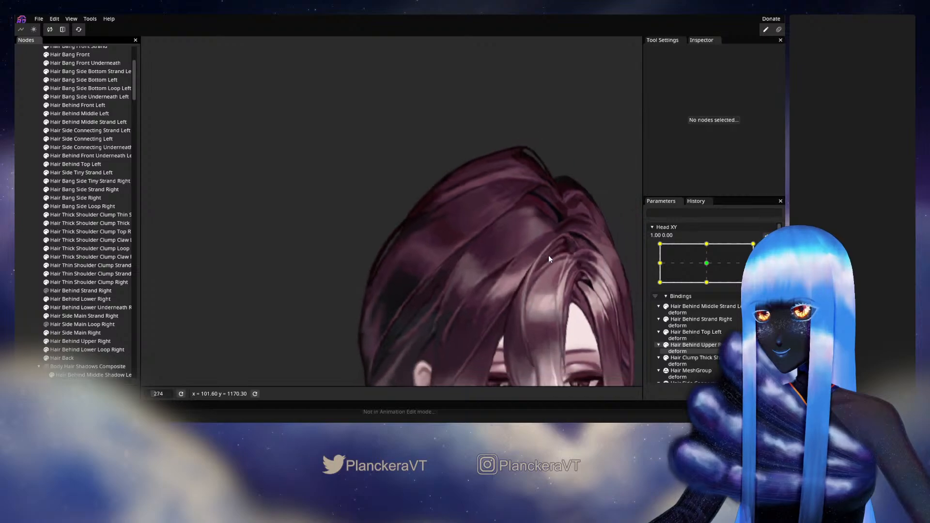
scroll(545, 281, down, 3)
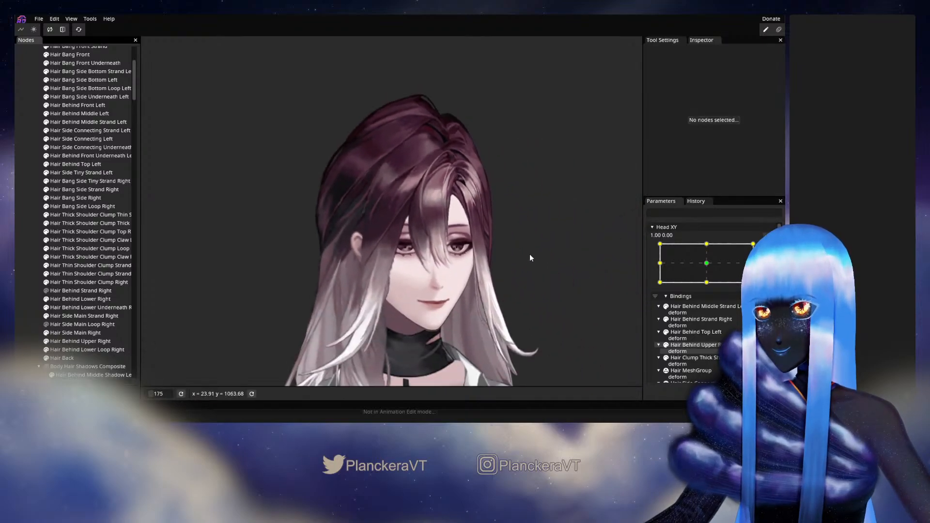
click(767, 236)
mouse_move(758, 286)
mouse_down()
mouse_move(729, 289)
mouse_move(713, 286)
mouse_move(714, 277)
mouse_move(728, 289)
mouse_move(759, 287)
mouse_move(708, 289)
mouse_move(759, 287)
mouse_up()
Reselect Hair Behind Upper Right, nudge its upper contour and lower tip outward with the size 39 circle brush, and clear the selection.
scroll(413, 159, up, 4)
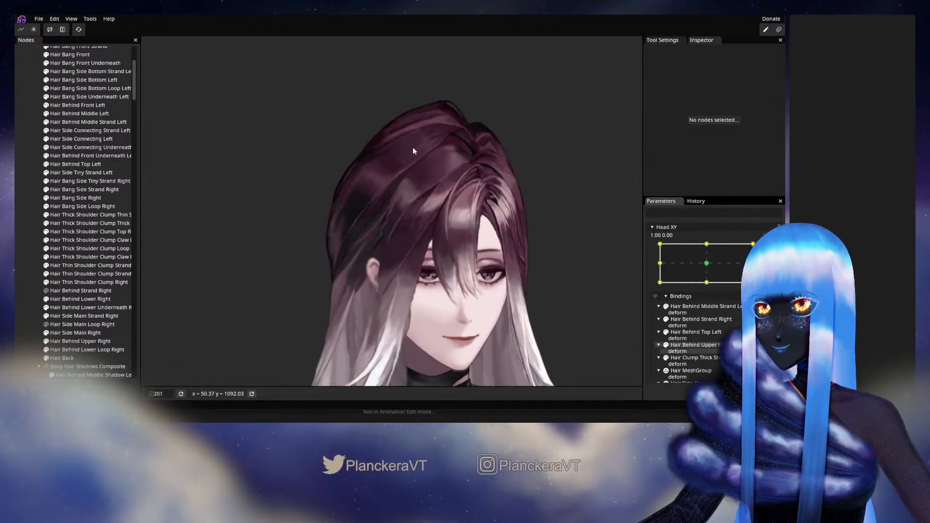
drag(413, 147, 396, 247)
scroll(397, 244, up, 7)
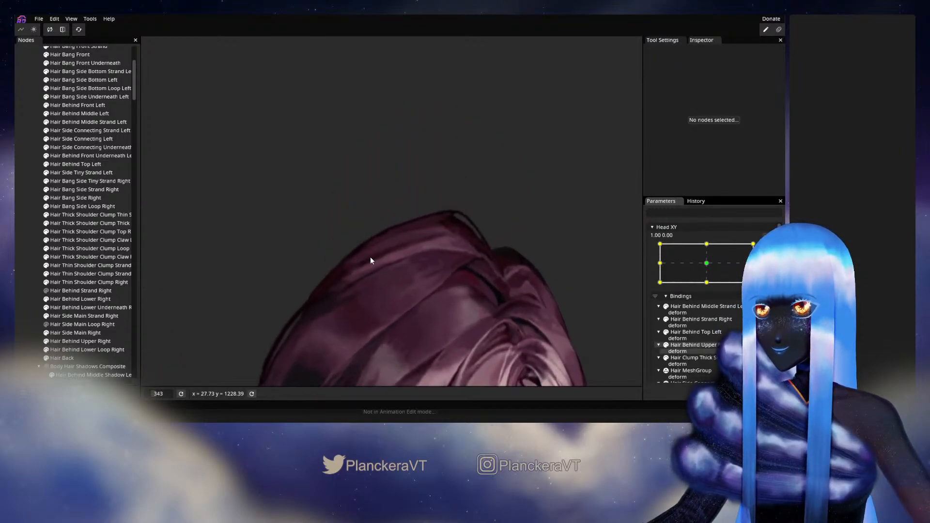
click(80, 341)
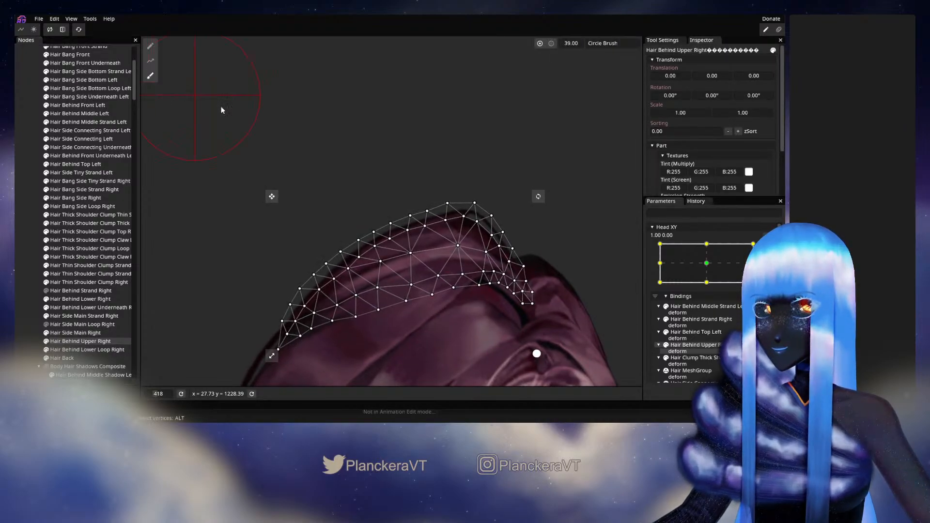
drag(405, 207, 403, 199)
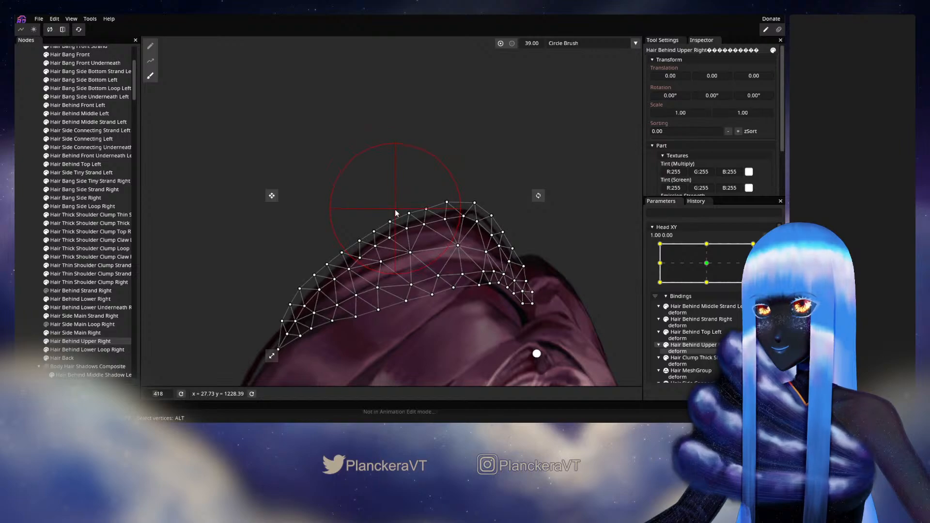
drag(373, 224, 437, 192)
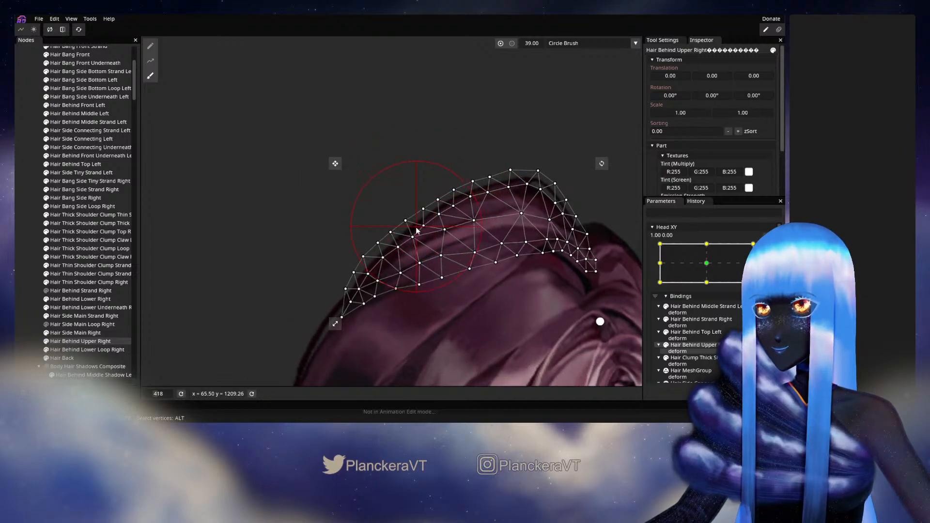
drag(412, 231, 409, 229)
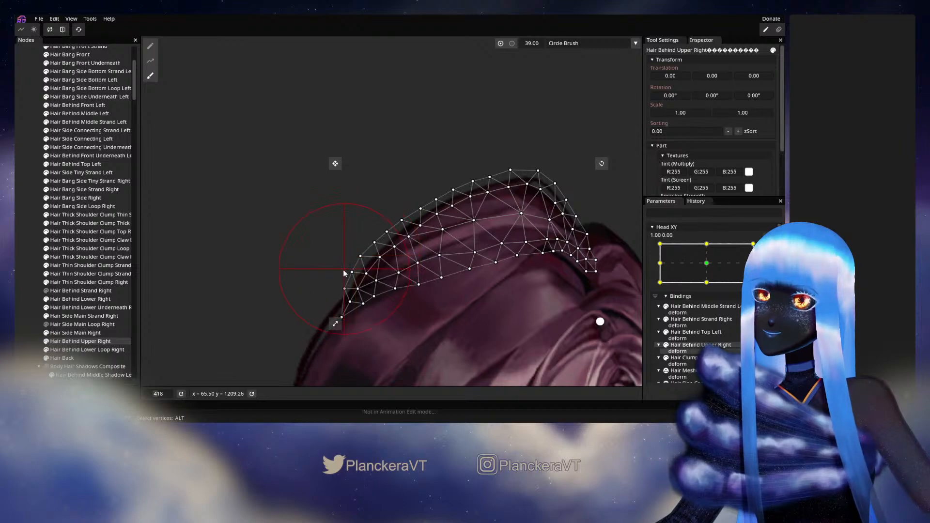
drag(340, 270, 336, 262)
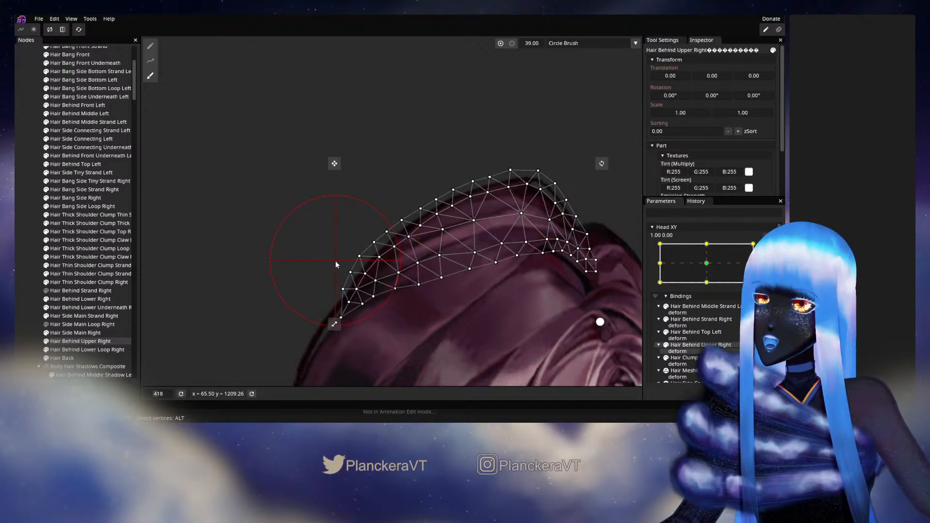
click(20, 270)
Compare the crown at Head XY 0.00, 0.00 with the full right turn, and return to the 1.00, 0.00 keypoint for editing.
scroll(536, 286, down, 6)
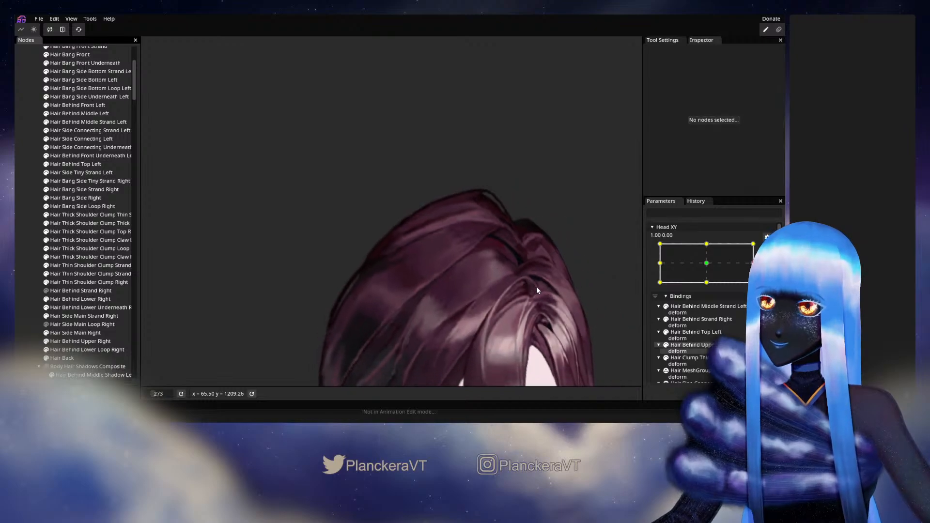
scroll(536, 287, down, 3)
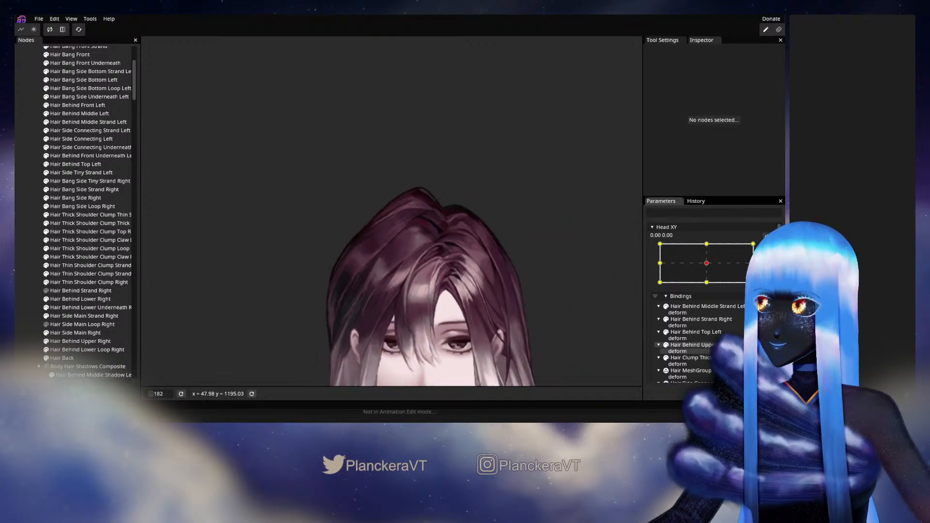
click(769, 235)
drag(711, 290, 758, 284)
Fine-tune the lower outer edge of Hair Behind Upper Right with small size 39 circle brush strokes, and deselect it.
scroll(321, 242, up, 6)
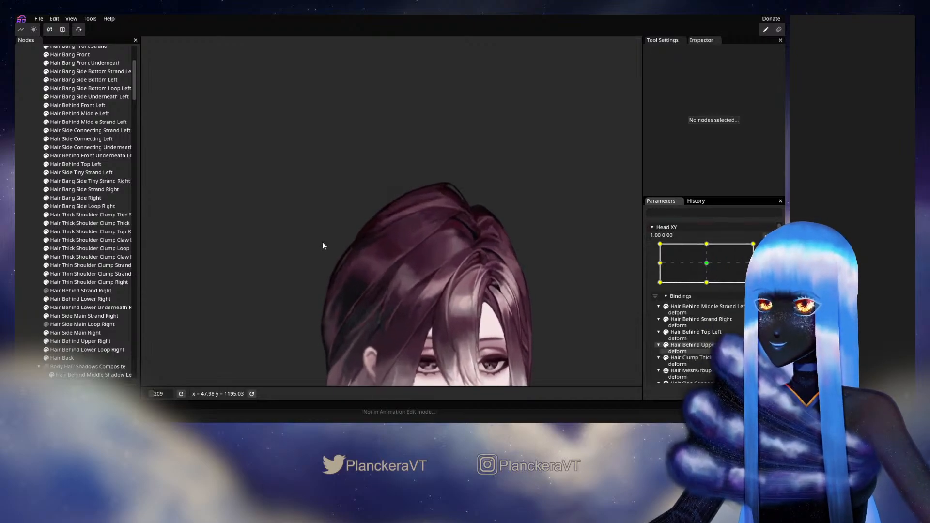
scroll(335, 245, up, 1)
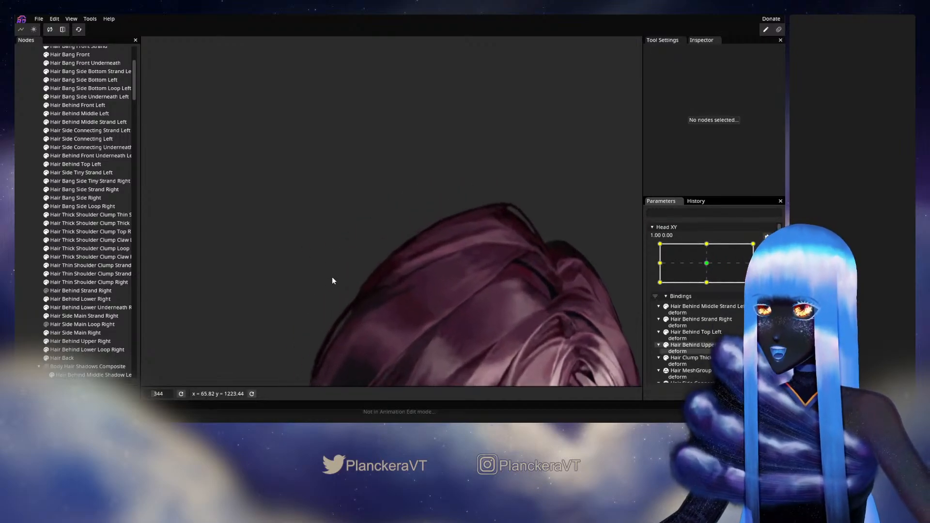
click(93, 342)
scroll(278, 206, up, 1)
click(150, 75)
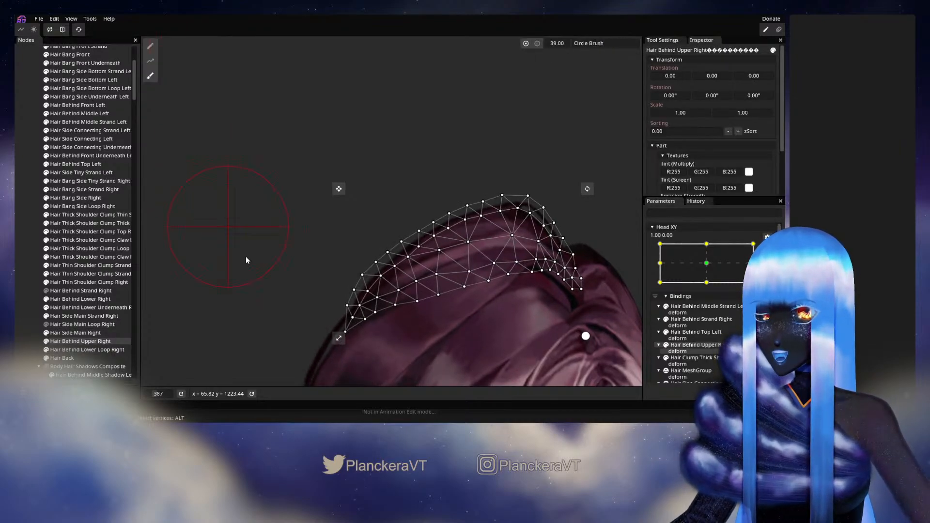
scroll(337, 265, up, 1)
drag(337, 265, 364, 244)
drag(425, 297, 417, 307)
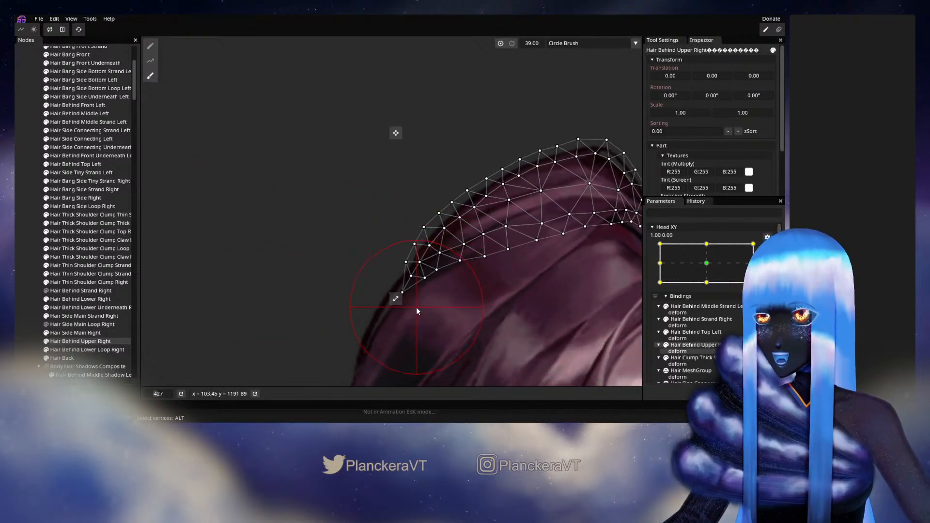
drag(408, 211, 411, 214)
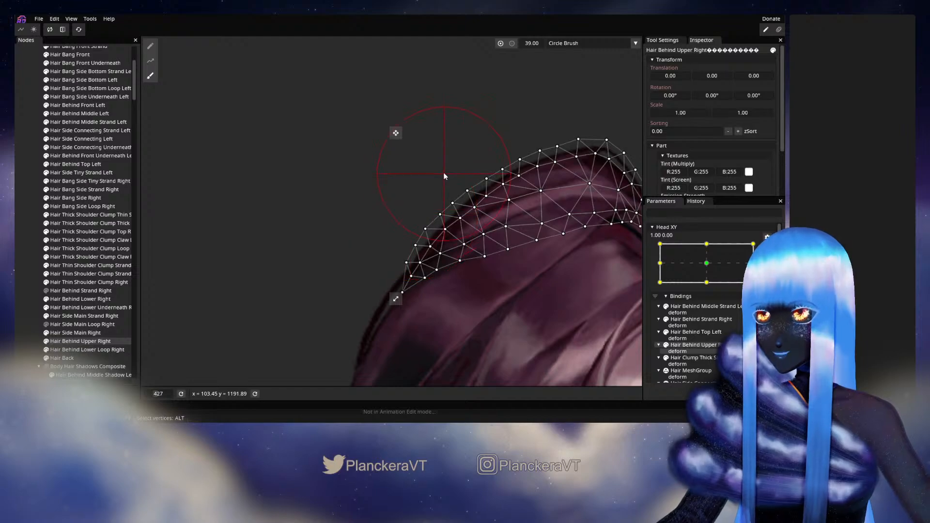
drag(438, 186, 439, 187)
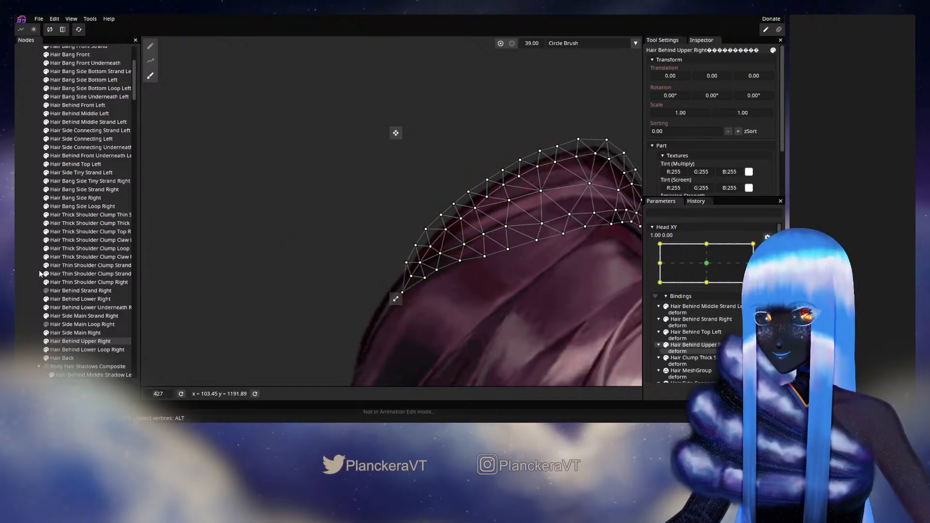
click(17, 263)
scroll(525, 301, down, 2)
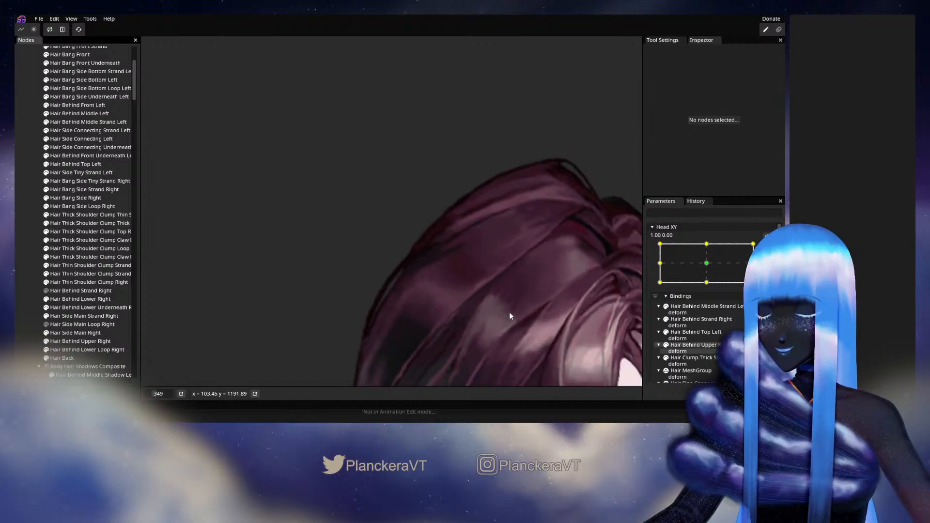
scroll(510, 313, down, 2)
Reselect Hair Behind Upper Right, fine-tune individual mesh vertices around its lower outer tip, and clear the selection.
scroll(457, 295, up, 2)
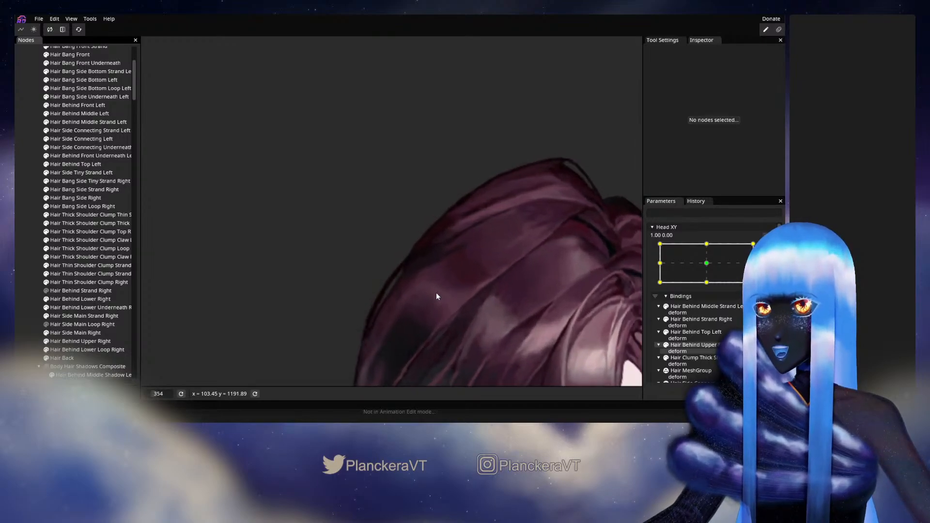
scroll(380, 282, up, 2)
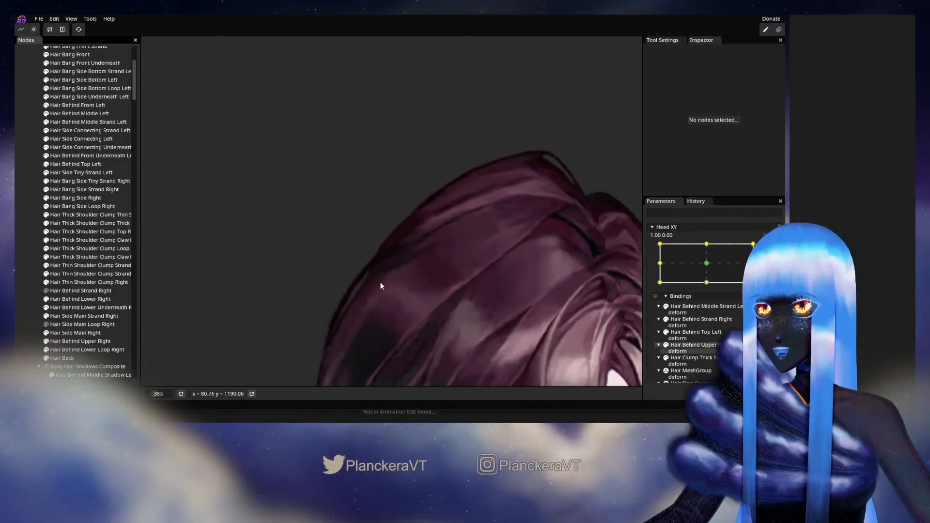
click(76, 334)
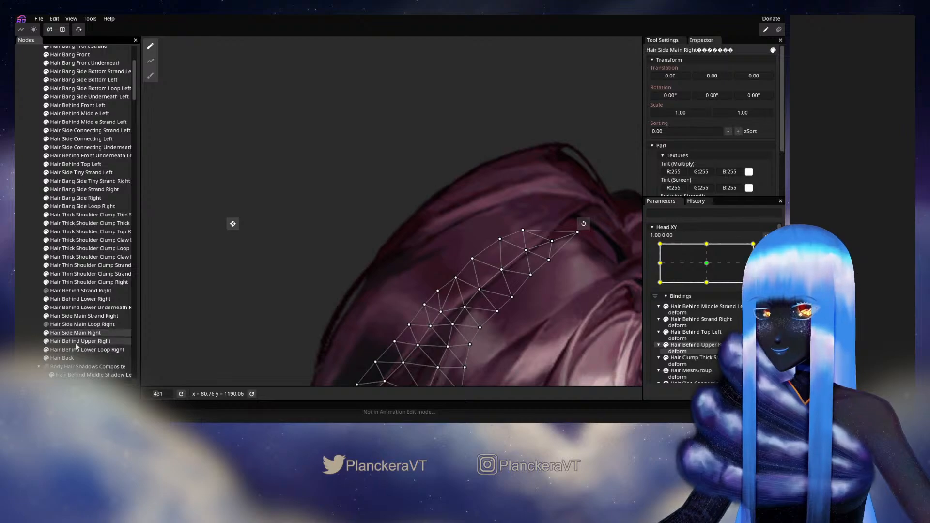
click(76, 341)
scroll(338, 264, up, 2)
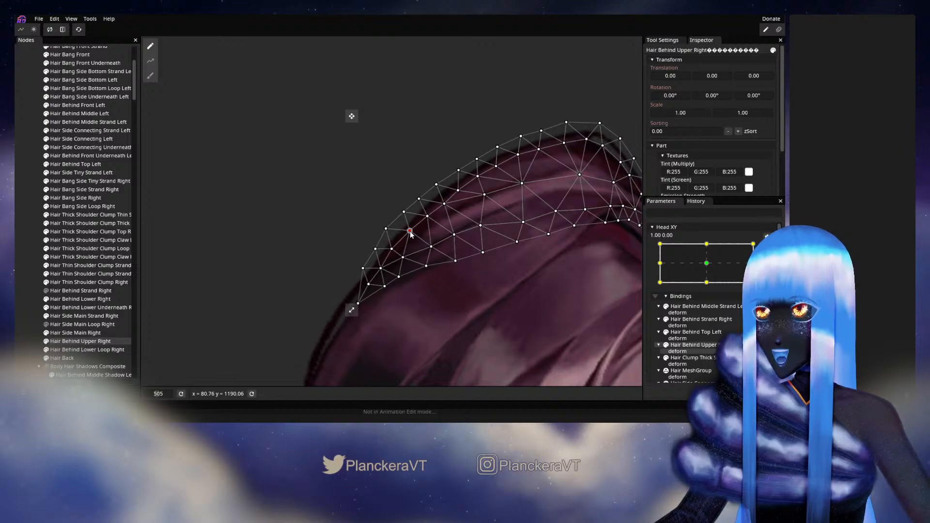
scroll(386, 236, up, 2)
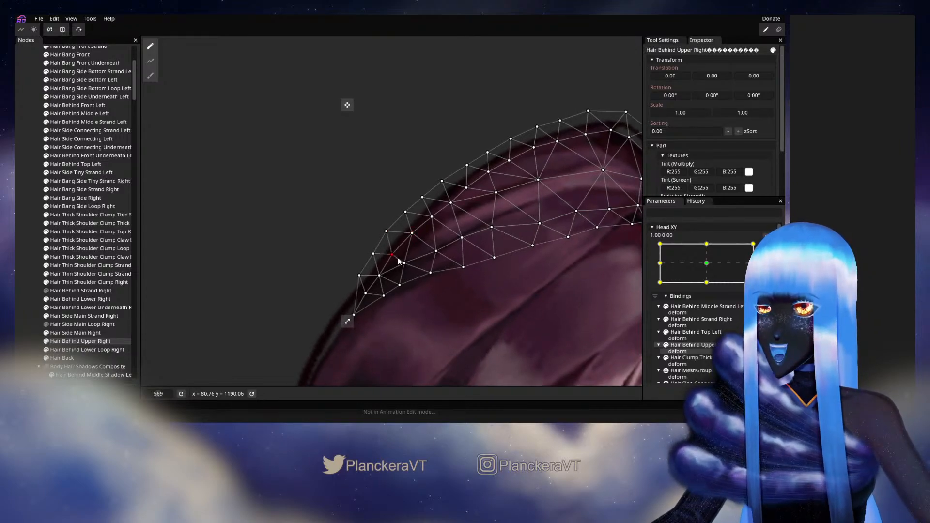
drag(367, 258, 406, 242)
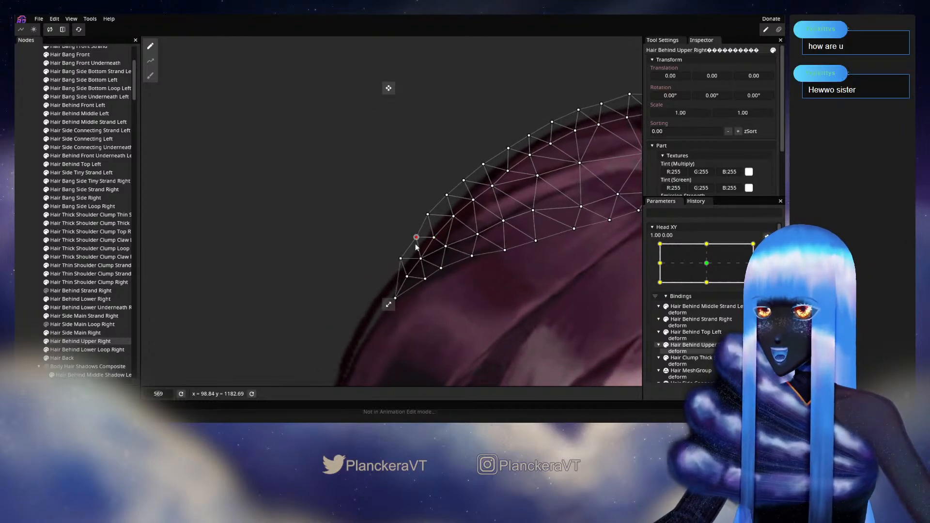
drag(402, 270, 453, 223)
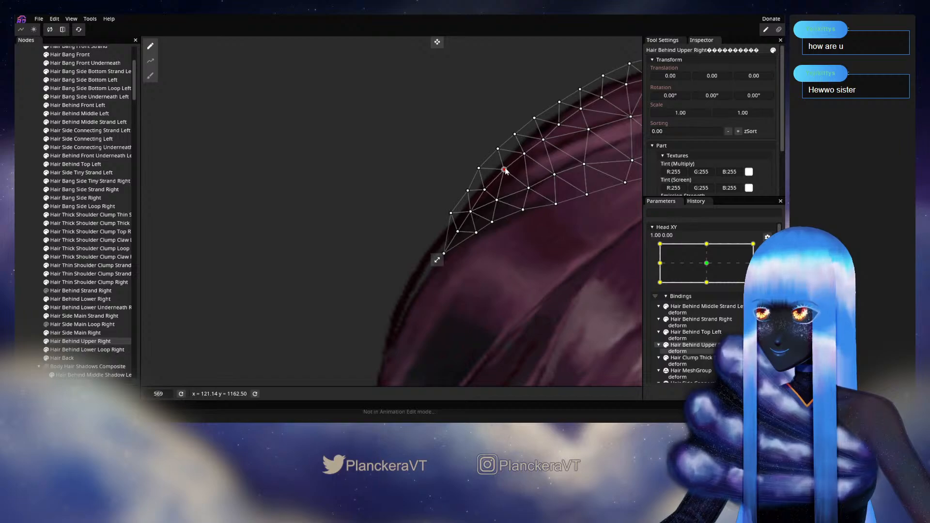
drag(505, 185, 474, 203)
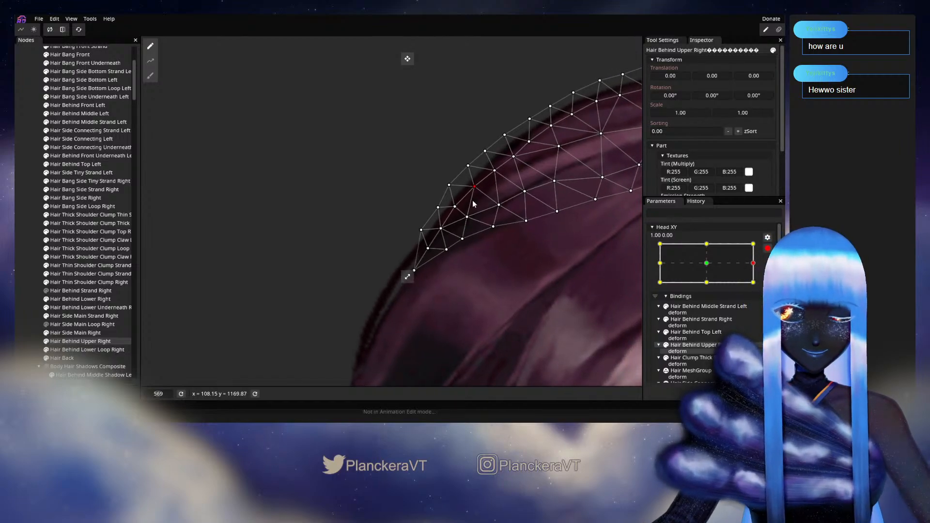
click(413, 270)
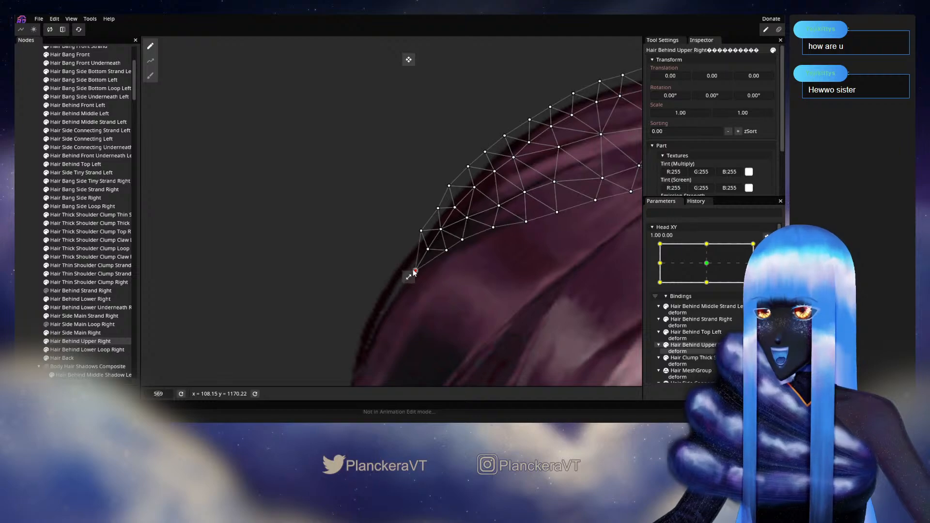
click(421, 230)
drag(422, 226, 421, 229)
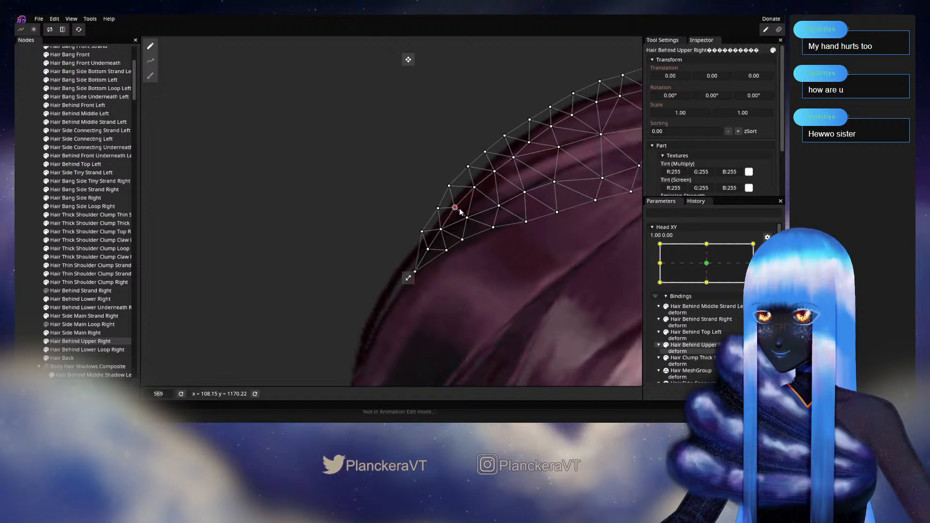
drag(487, 195, 409, 251)
click(20, 285)
Check the whole head's hair silhouette while moving Head XY, and reopen the 1.00, 0.00 keypoint for editing.
scroll(504, 283, down, 1)
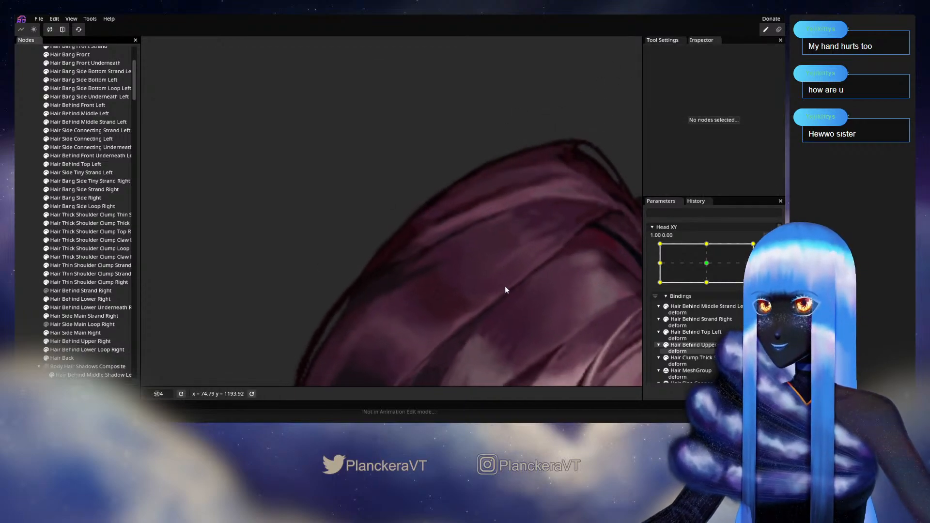
scroll(505, 284, down, 6)
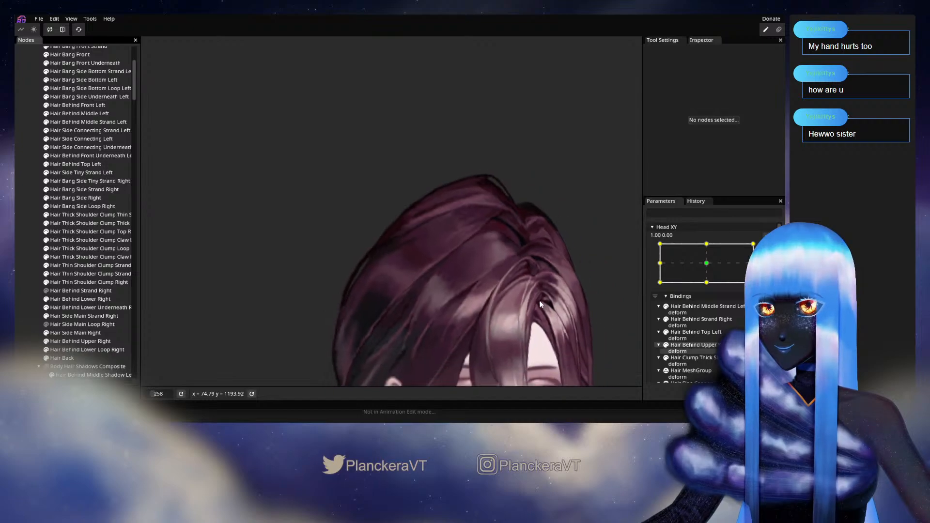
scroll(541, 303, down, 4)
drag(506, 271, 535, 251)
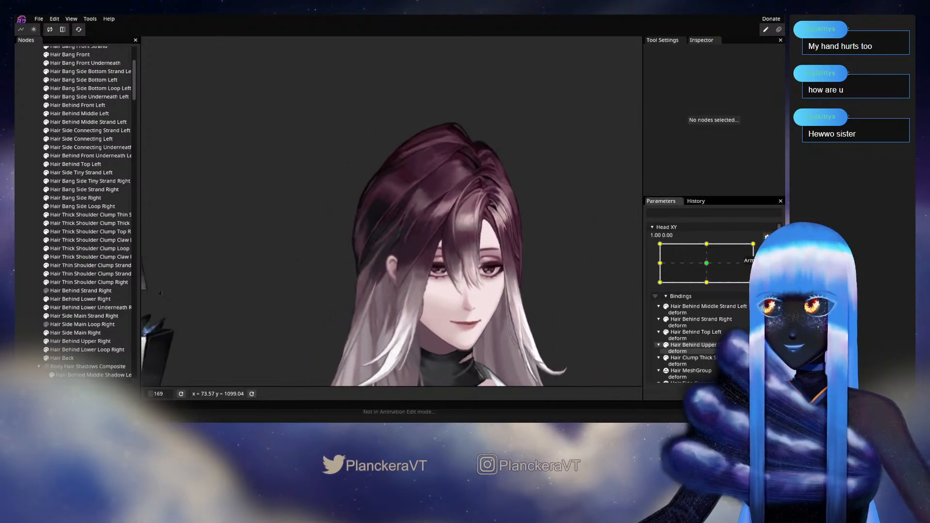
click(767, 250)
mouse_move(757, 286)
mouse_down()
mouse_move(717, 289)
mouse_move(759, 287)
mouse_up()
click(768, 274)
Nudge the outer contour of Hair Behind Upper Right with a small size 39 circle brush stroke, and deselect it.
scroll(428, 158, up, 2)
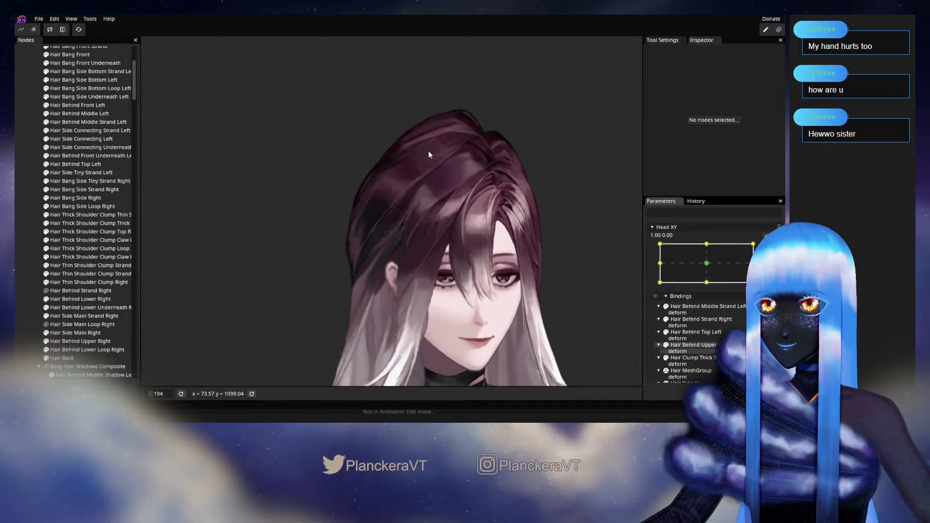
drag(428, 150, 399, 268)
scroll(399, 266, up, 2)
scroll(400, 270, up, 1)
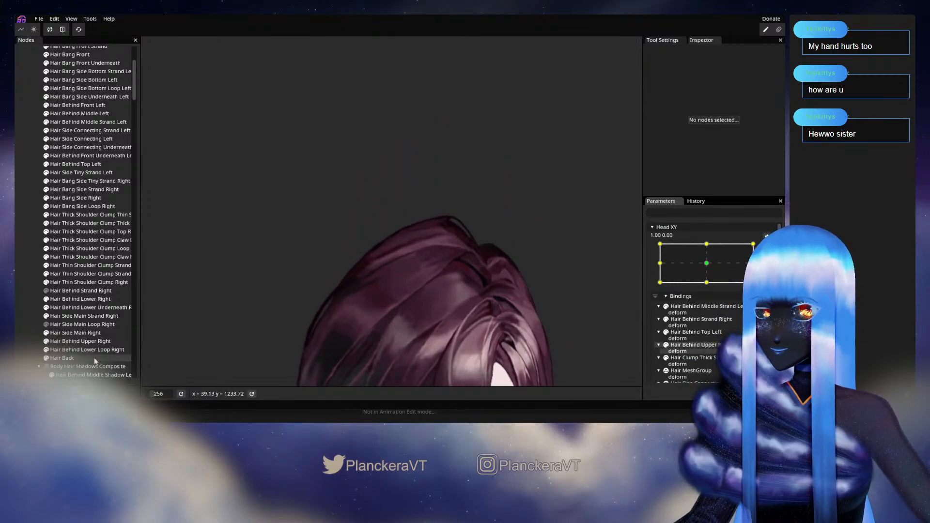
click(99, 341)
scroll(200, 213, up, 2)
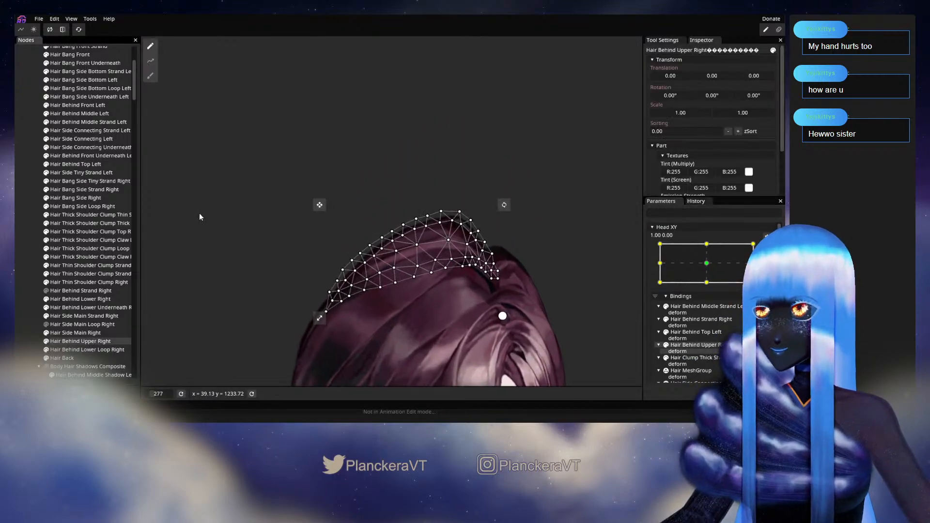
click(150, 75)
scroll(354, 251, up, 1)
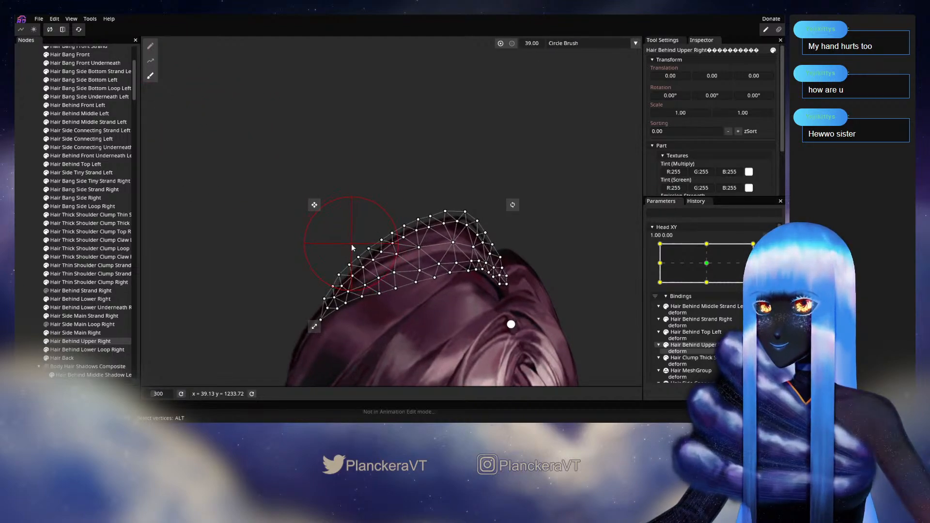
drag(355, 250, 357, 251)
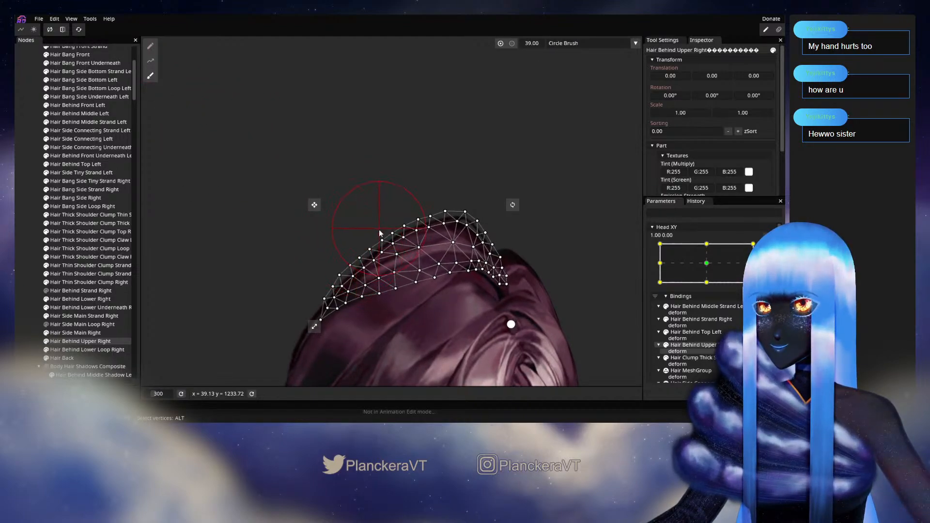
click(27, 270)
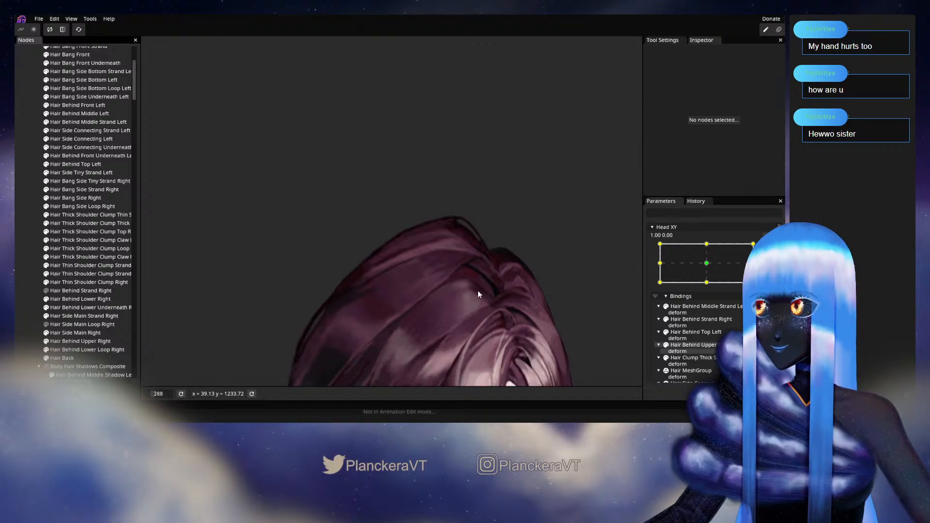
Preview the crown contour near the full right turn, including Head XY 0.96, -0.10, and return to editing the 1.00, 0.00 keypoint.
scroll(481, 297, down, 5)
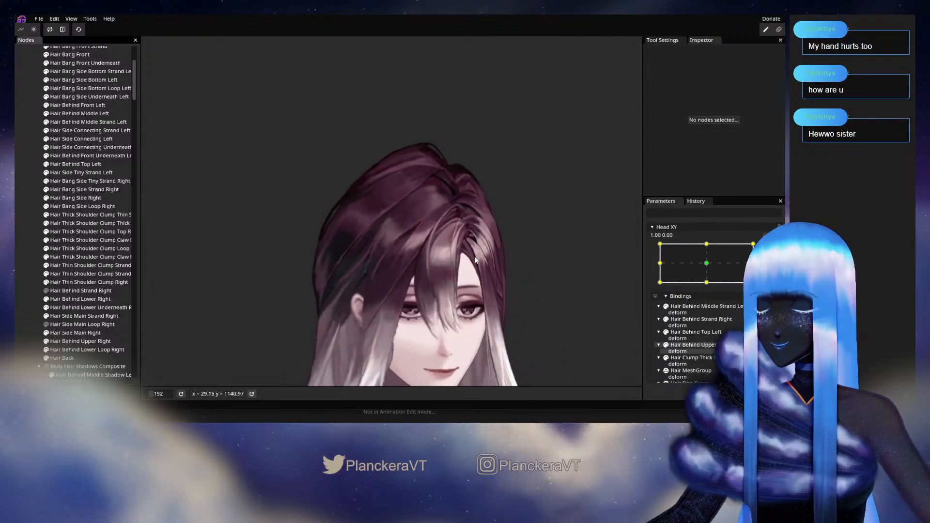
drag(481, 275, 473, 230)
click(770, 251)
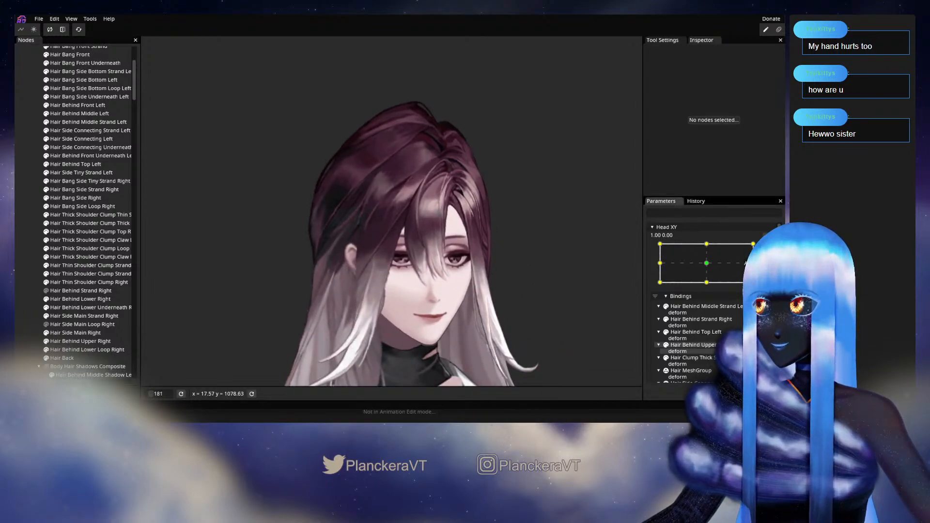
mouse_move(759, 286)
mouse_down()
mouse_move(707, 292)
mouse_move(757, 289)
mouse_up()
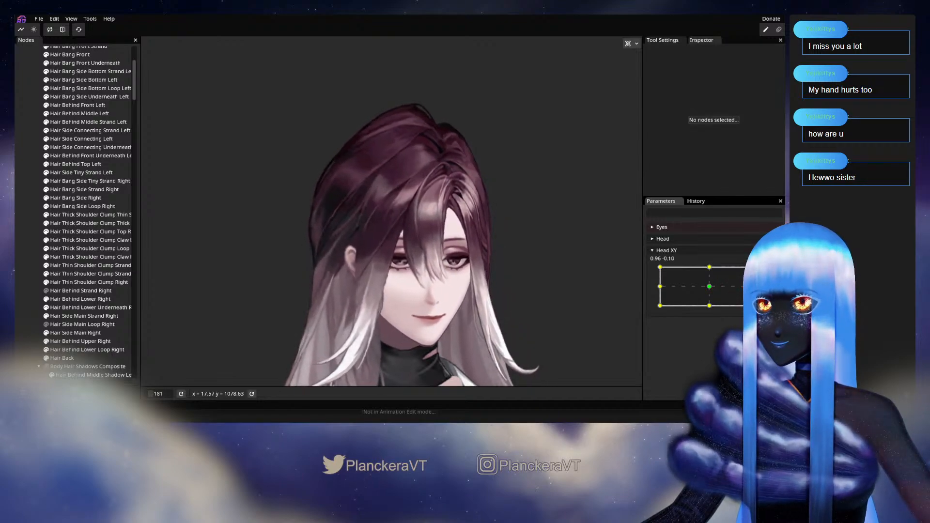
click(773, 273)
Reselect Hair Behind Upper Right and push the middle of its outer contour inward with size 39 circle brush strokes.
scroll(468, 164, up, 3)
drag(423, 103, 400, 259)
scroll(397, 252, up, 1)
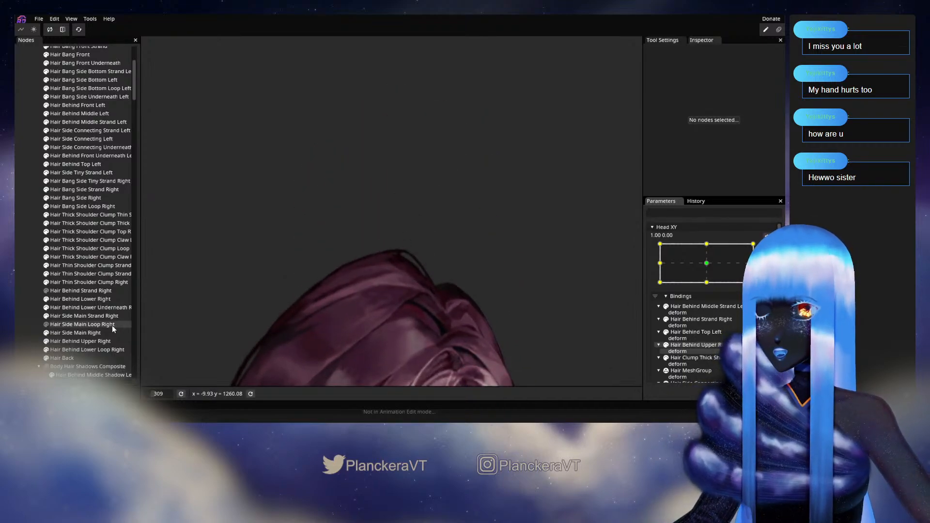
click(95, 334)
scroll(263, 197, up, 1)
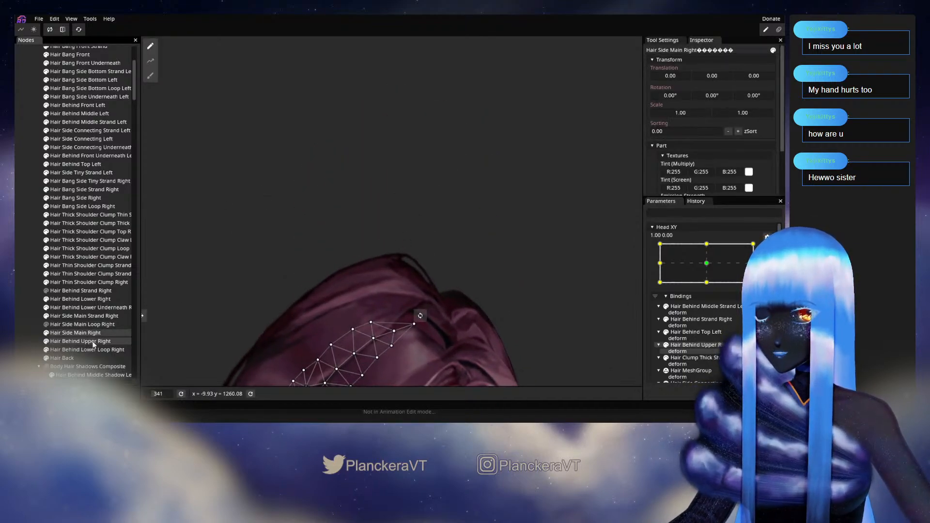
click(287, 172)
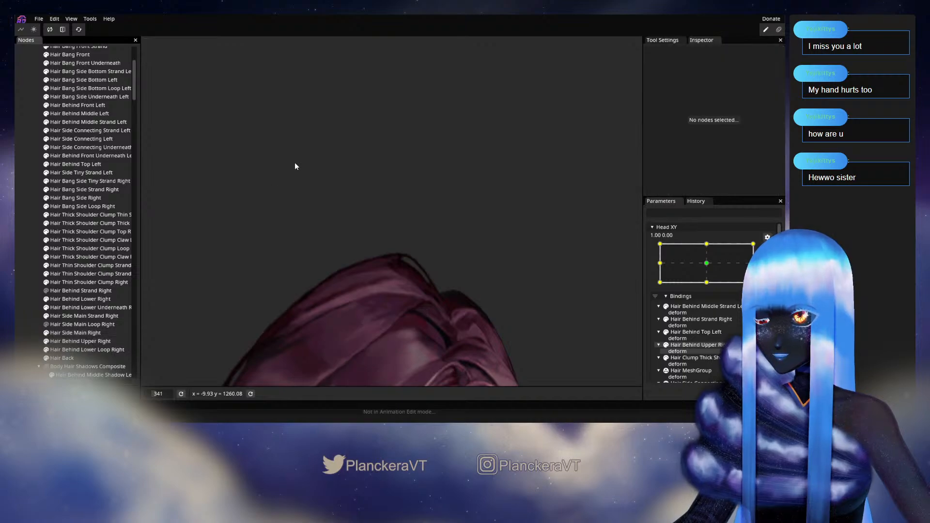
click(111, 342)
scroll(209, 163, up, 1)
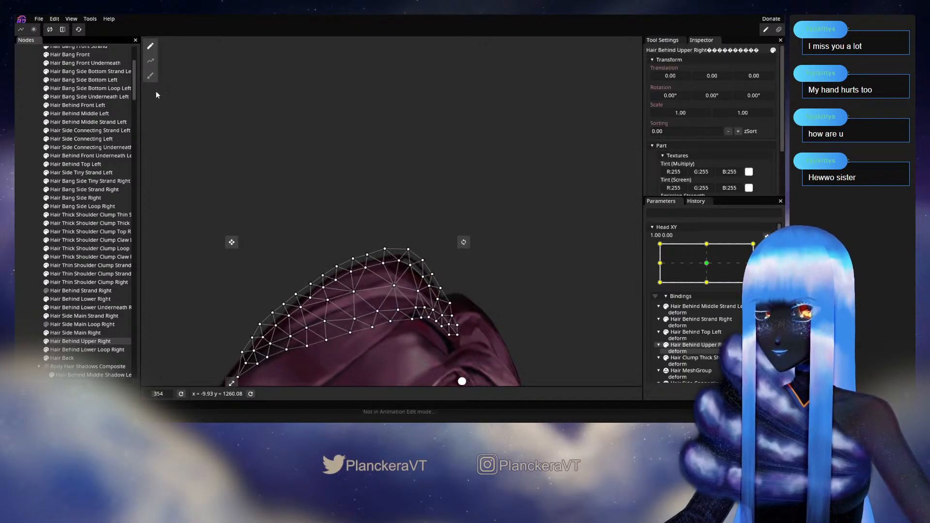
click(150, 77)
scroll(257, 217, up, 4)
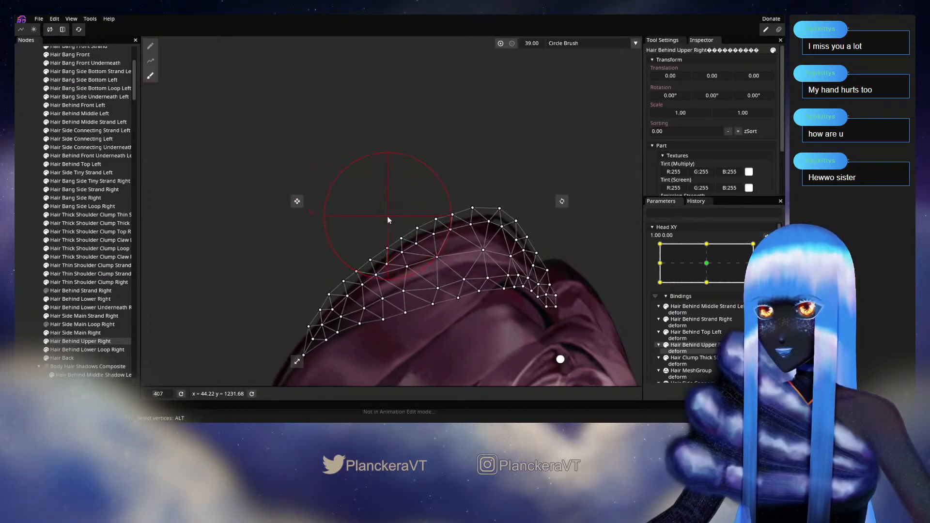
drag(408, 210, 379, 242)
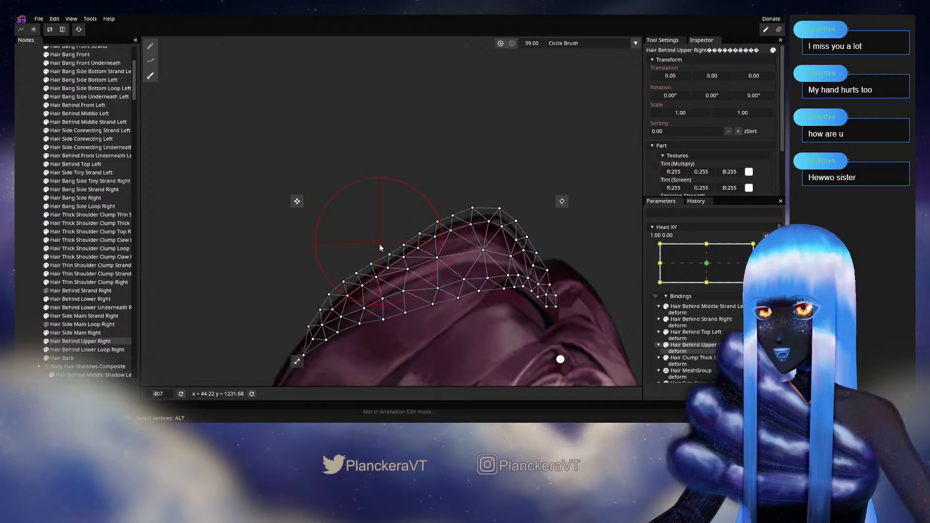
click(150, 45)
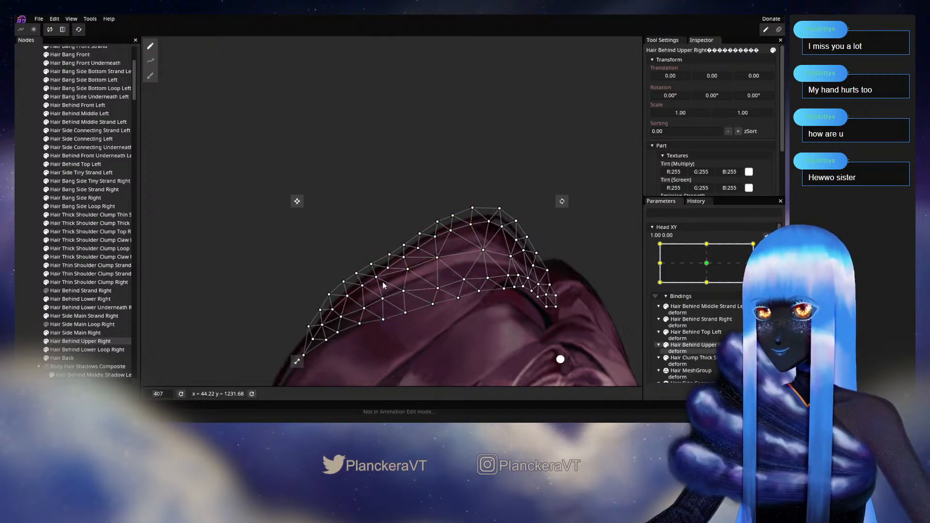
click(150, 80)
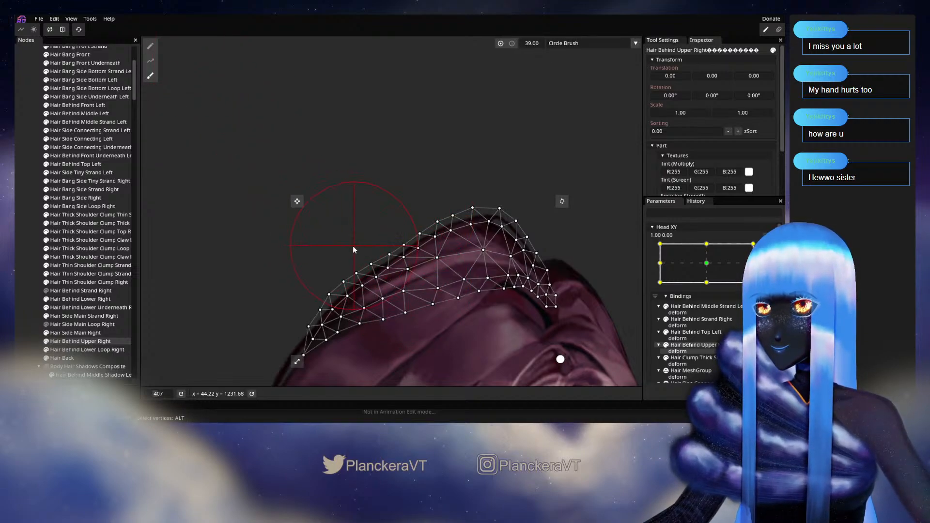
drag(350, 248, 351, 251)
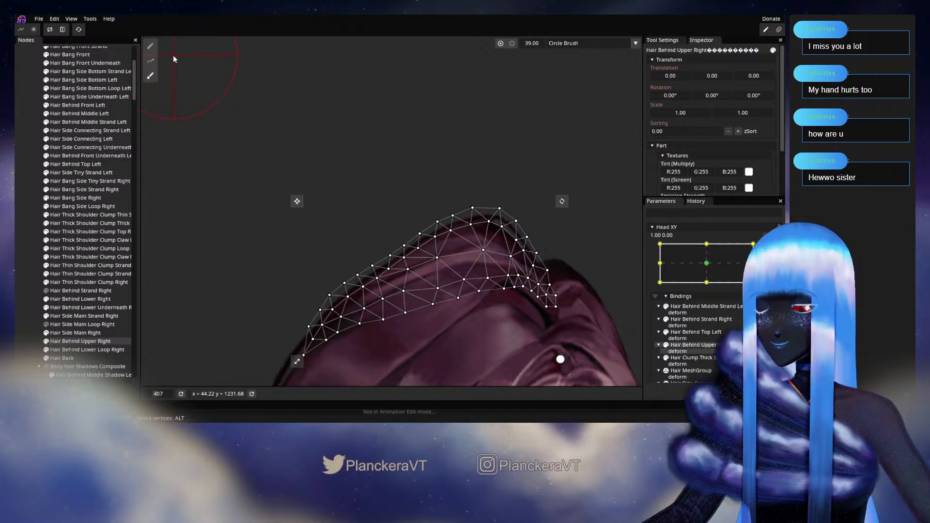
Nudge two interior mesh vertices of Hair Behind Upper Right slightly with the vertex editing tool.
click(154, 46)
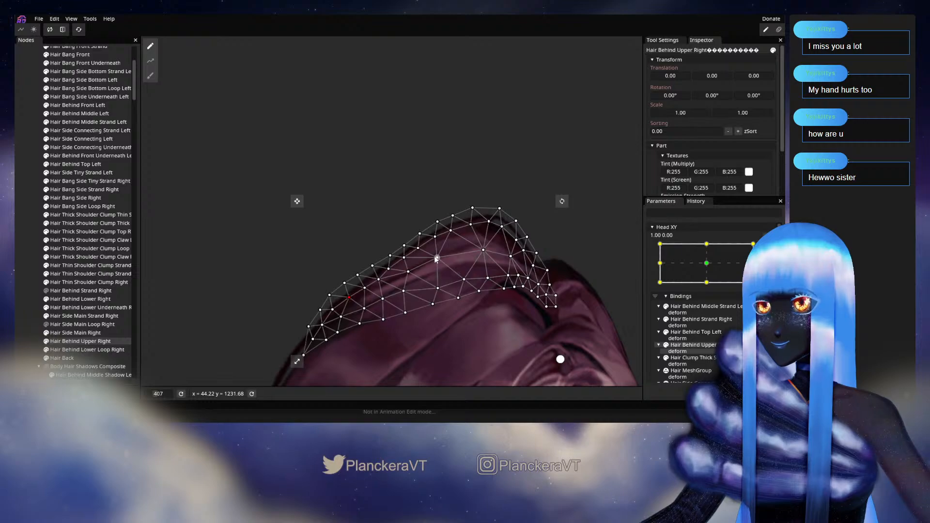
click(483, 250)
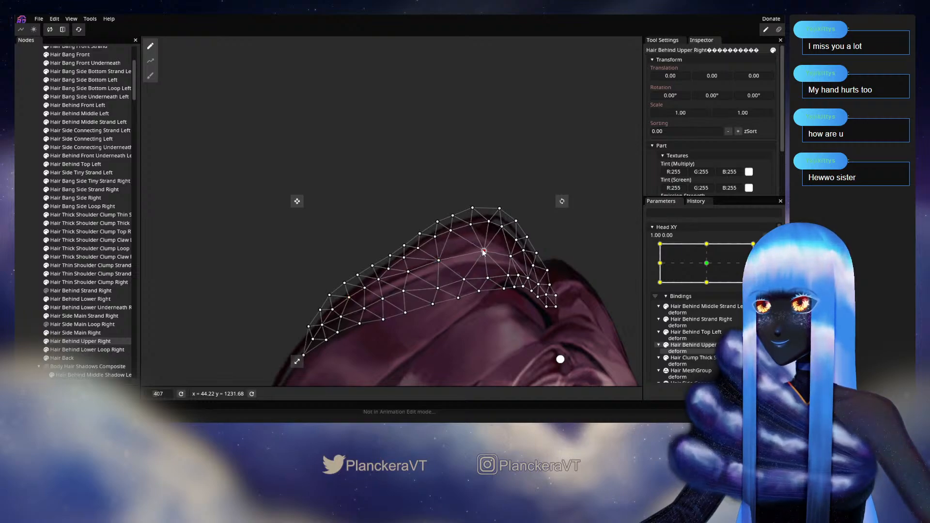
click(225, 159)
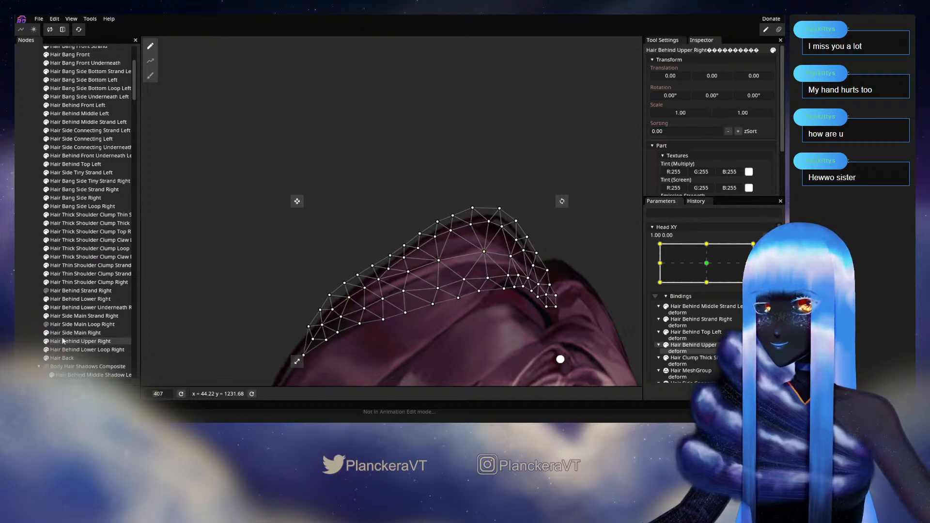
Nudge the peak and upper outer contour of Hair Behind Upper Right with a size 57 circle brush, and deselect it.
click(150, 75)
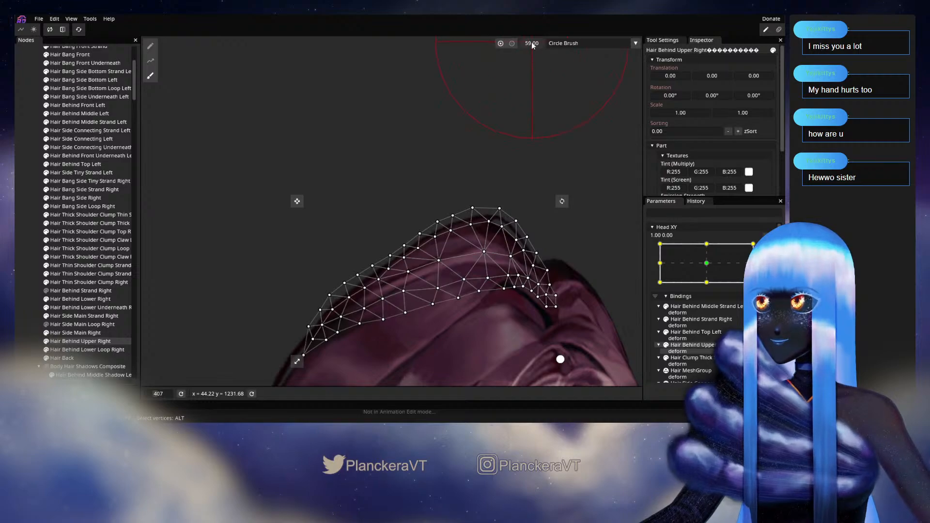
drag(510, 204, 445, 209)
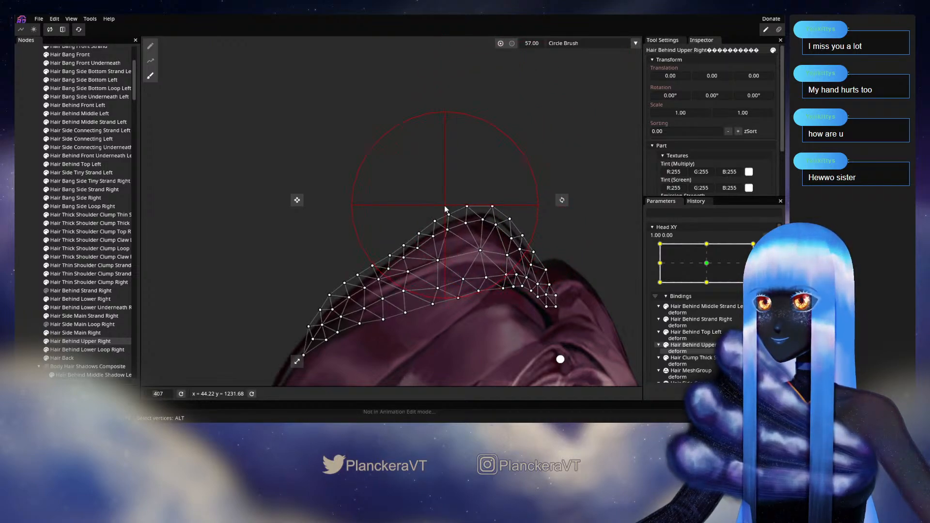
click(28, 247)
scroll(516, 289, down, 5)
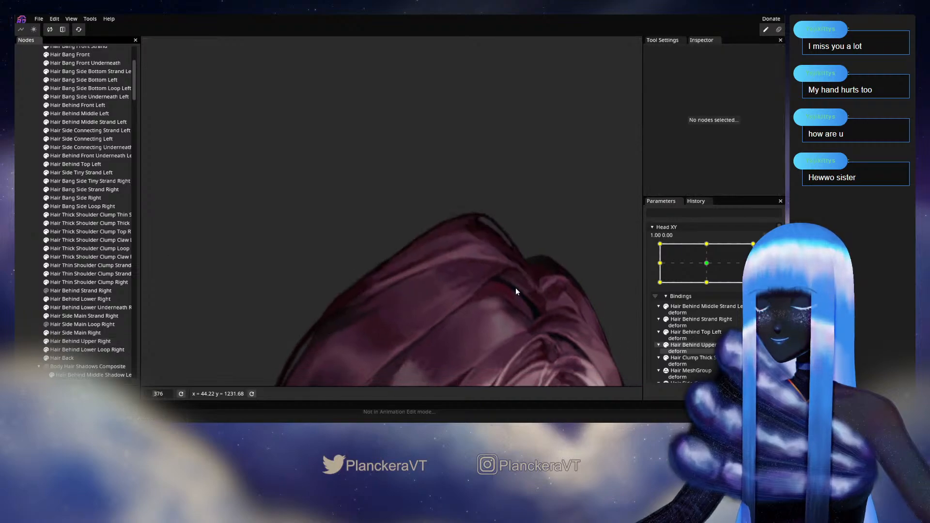
scroll(521, 289, down, 5)
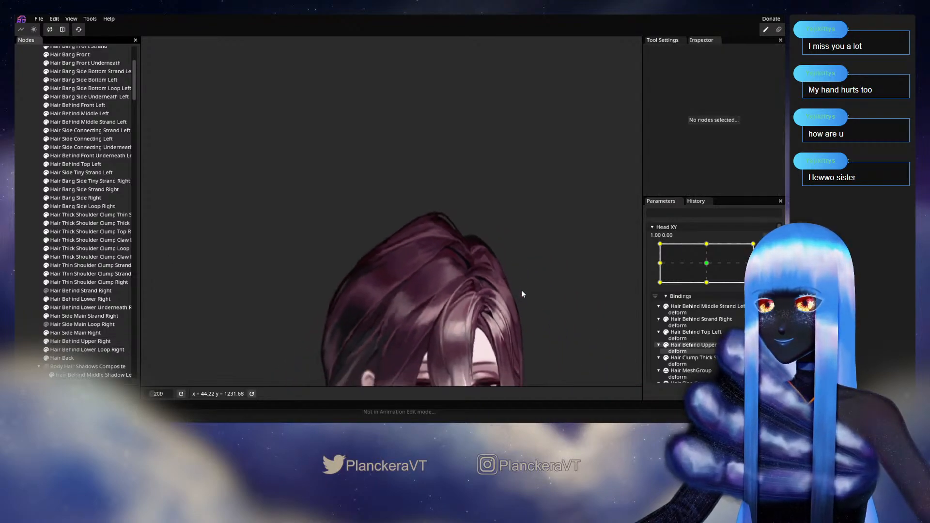
Preview the crown shape around Head XY 1.00, 0.00 and resume editing that keypoint.
click(770, 247)
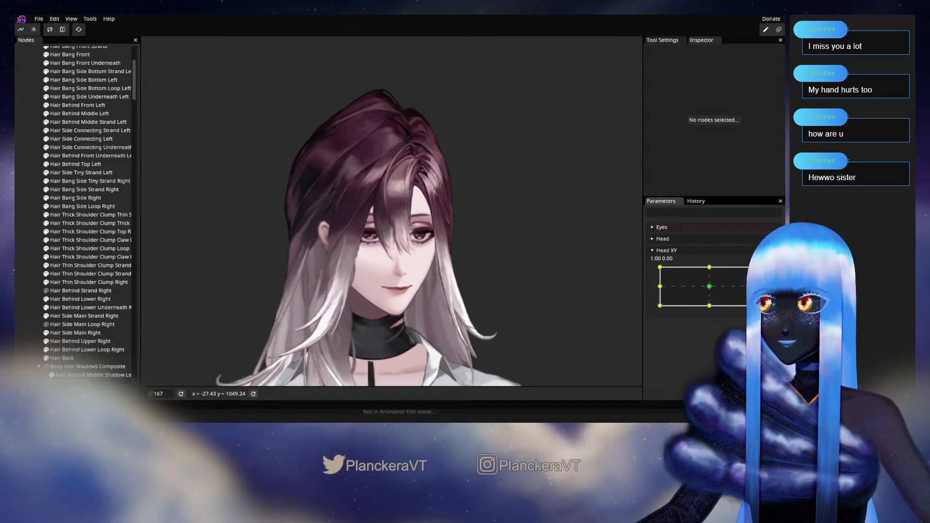
mouse_move(758, 286)
mouse_down()
mouse_move(709, 287)
mouse_move(759, 286)
mouse_up()
scroll(527, 220, up, 2)
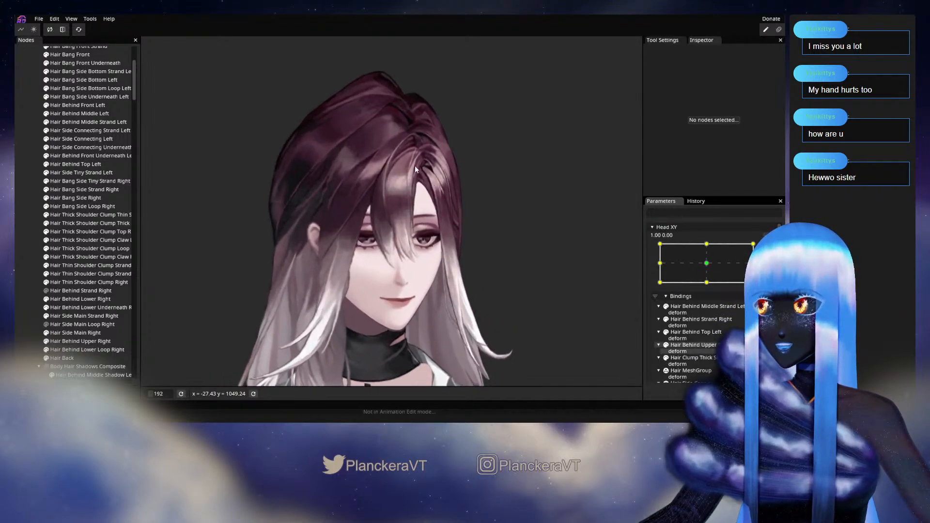
Reselect Hair Behind Upper Right, nudge the middle of its outer contour with a circle brush stroke, and deselect it.
drag(371, 106, 413, 287)
scroll(430, 267, up, 4)
drag(428, 248, 363, 273)
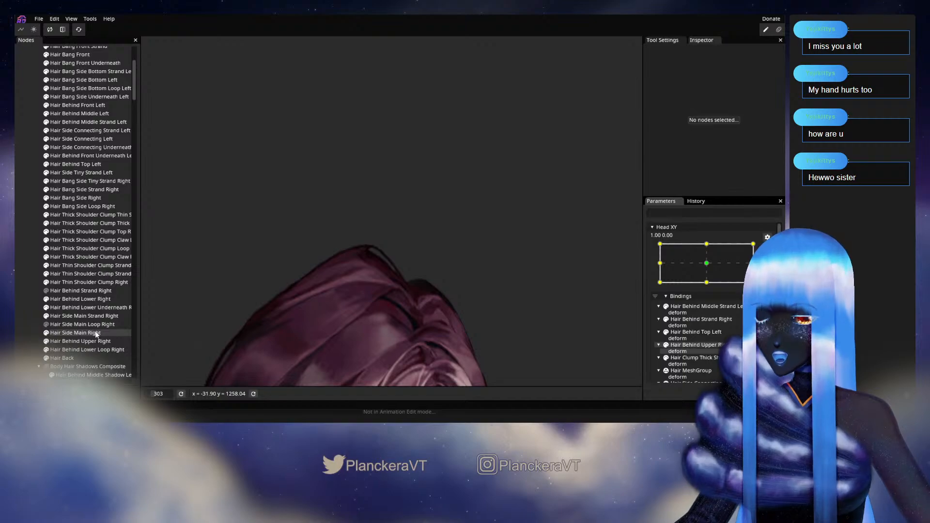
click(95, 344)
scroll(243, 179, up, 2)
click(151, 75)
mouse_move(321, 220)
mouse_down()
mouse_move(309, 223)
mouse_move(340, 222)
mouse_up()
click(25, 253)
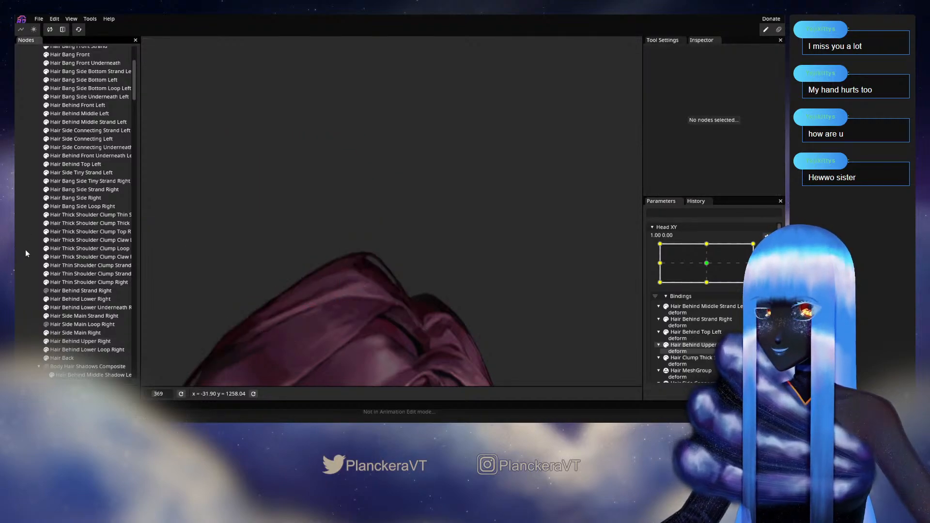
Preview the head turn with the whole head in view and return to editing the 1.00, 0.00 keypoint.
scroll(535, 296, down, 1)
scroll(535, 296, down, 6)
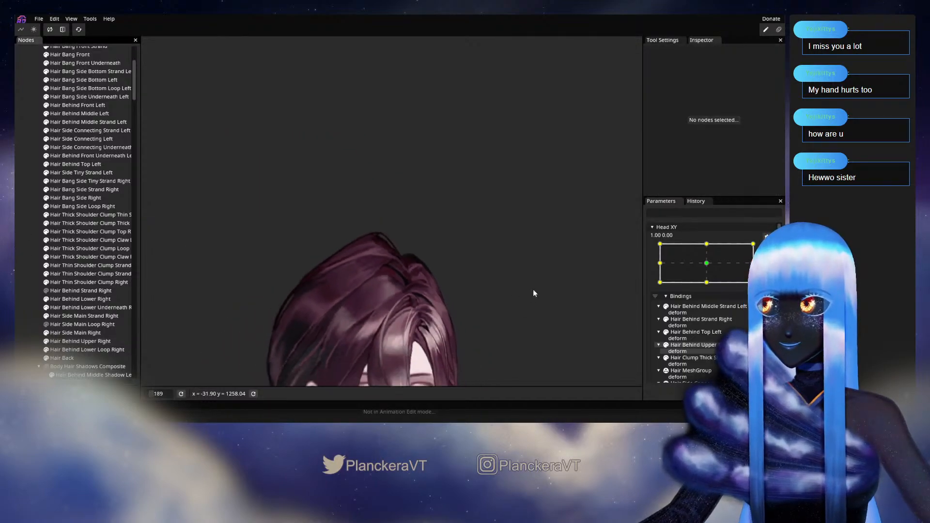
scroll(533, 296, down, 2)
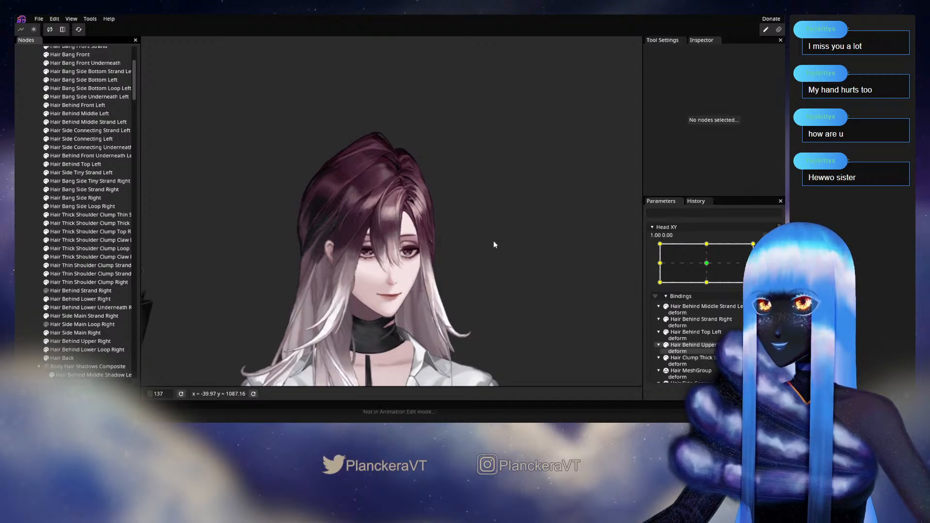
click(769, 235)
mouse_move(759, 286)
mouse_down()
mouse_move(708, 286)
mouse_move(759, 288)
mouse_move(758, 305)
mouse_move(758, 286)
mouse_move(704, 290)
mouse_move(759, 290)
mouse_up()
click(770, 275)
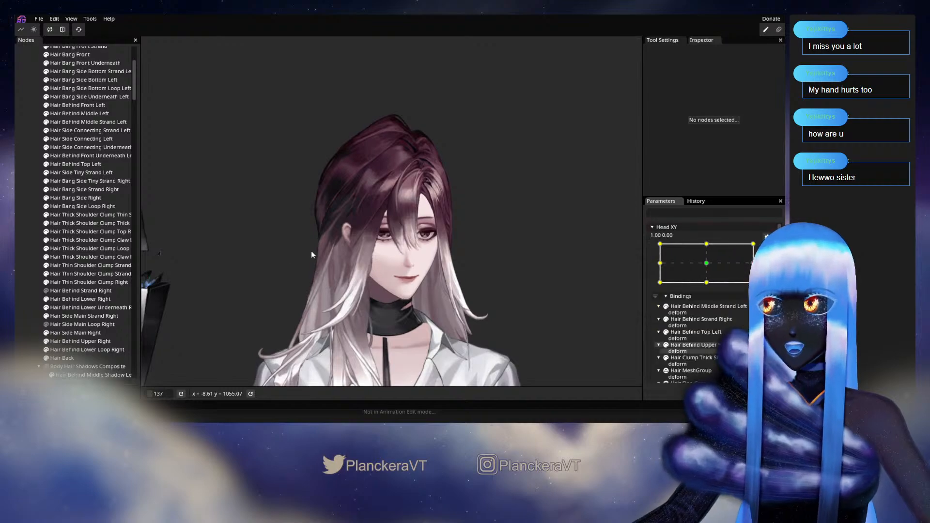
Refine the lower outer contour of Hair Behind Upper Right with the size 57 circle brush, and deselect it.
scroll(355, 246, up, 3)
drag(308, 188, 353, 299)
scroll(353, 301, up, 2)
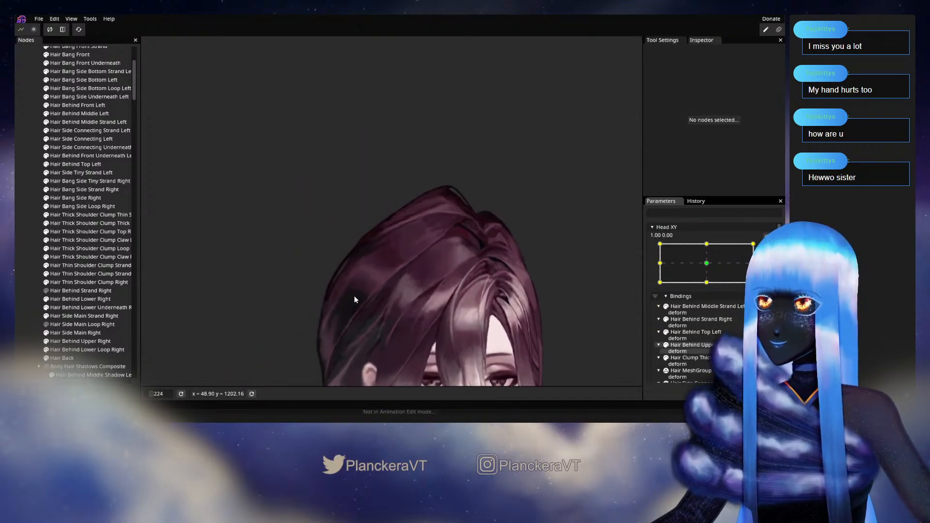
click(96, 342)
click(150, 76)
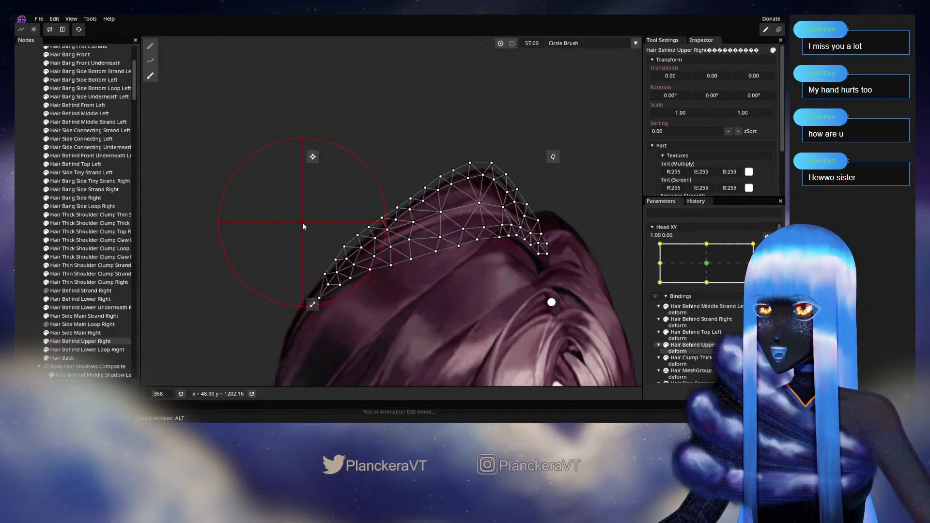
click(24, 250)
Preview the turn from near center, including Head XY 0.03, -0.15, to full right, and reopen the 1.00, 0.00 keypoint for editing.
scroll(467, 306, down, 4)
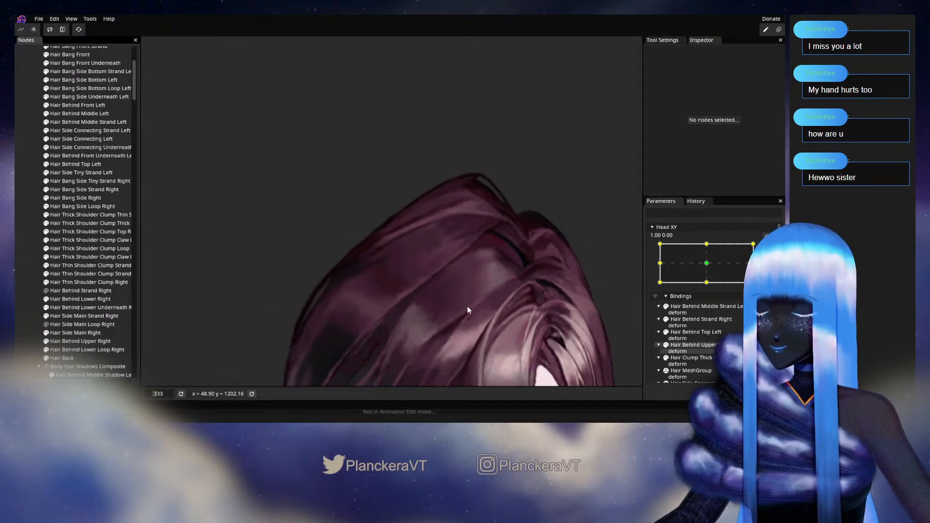
scroll(481, 304, down, 5)
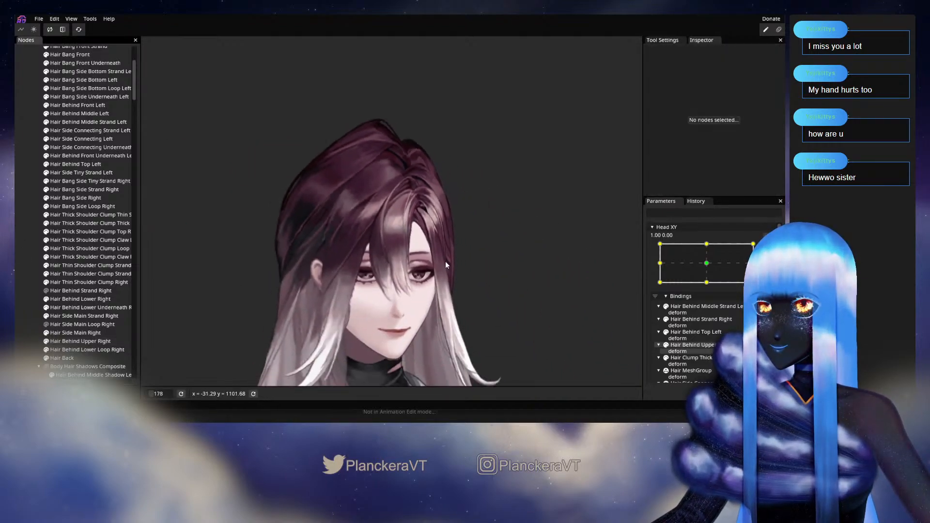
scroll(482, 292, down, 1)
scroll(731, 275, up, 1)
click(732, 287)
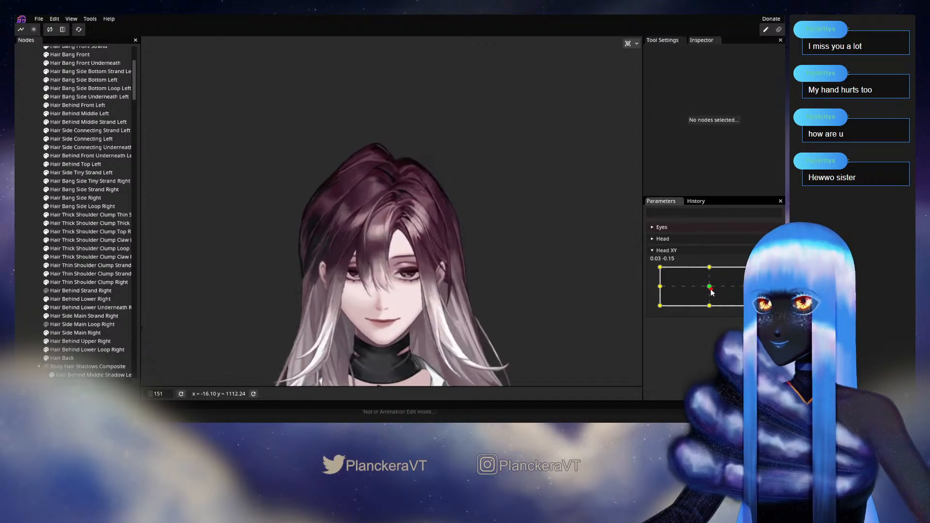
drag(731, 287, 759, 285)
click(774, 306)
Reselect Hair Behind Upper Right, touch up its outer contour with the size 57 circle brush, and deselect it.
drag(396, 164, 402, 270)
scroll(403, 265, up, 3)
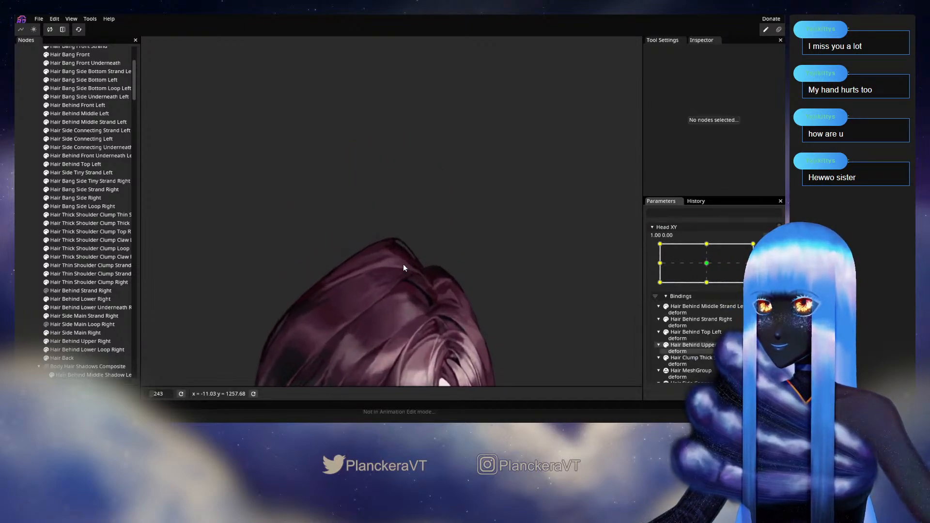
scroll(403, 268, up, 2)
click(80, 342)
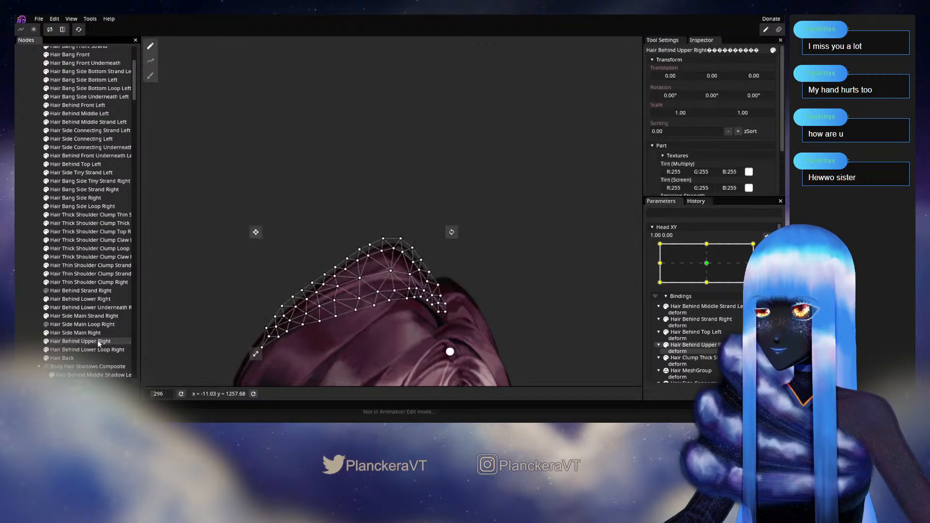
scroll(402, 195, up, 2)
scroll(390, 208, up, 2)
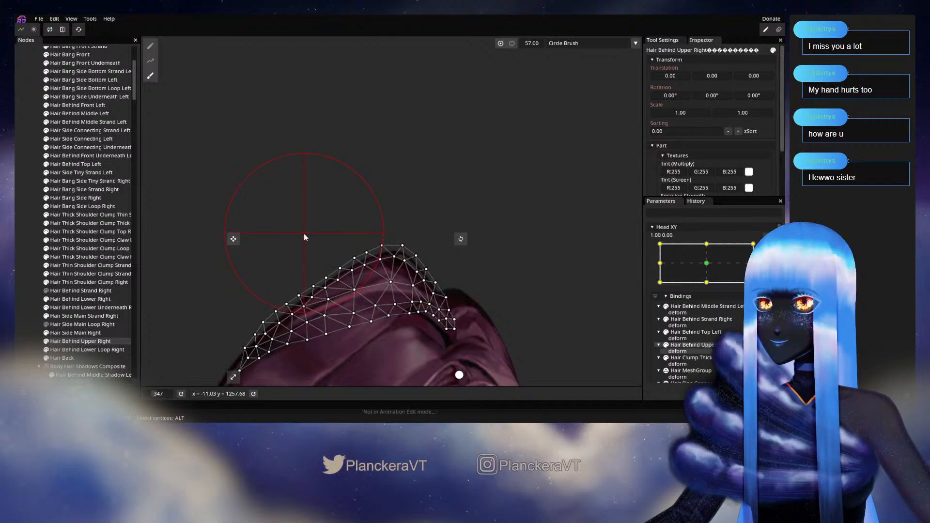
click(15, 245)
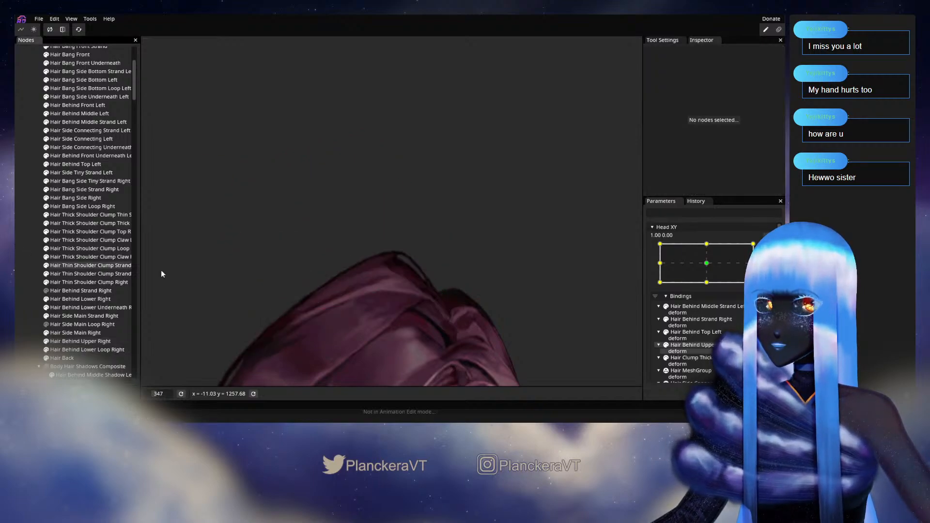
Preview the head turn through Head XY 1.00, -0.02, -0.03, -0.15 and 1.00, -0.15, and return to editing the 1.00, 0.00 keypoint.
scroll(536, 312, down, 2)
scroll(536, 314, down, 3)
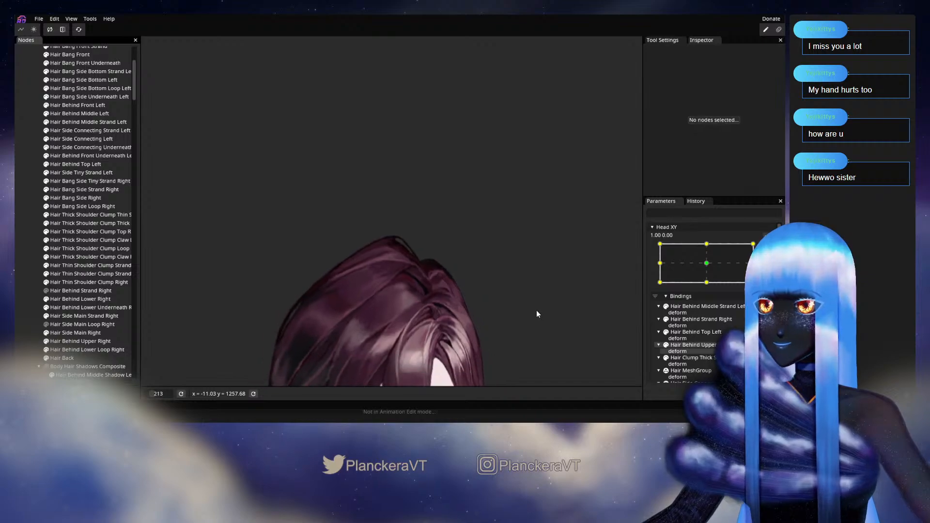
drag(538, 355, 527, 256)
click(768, 235)
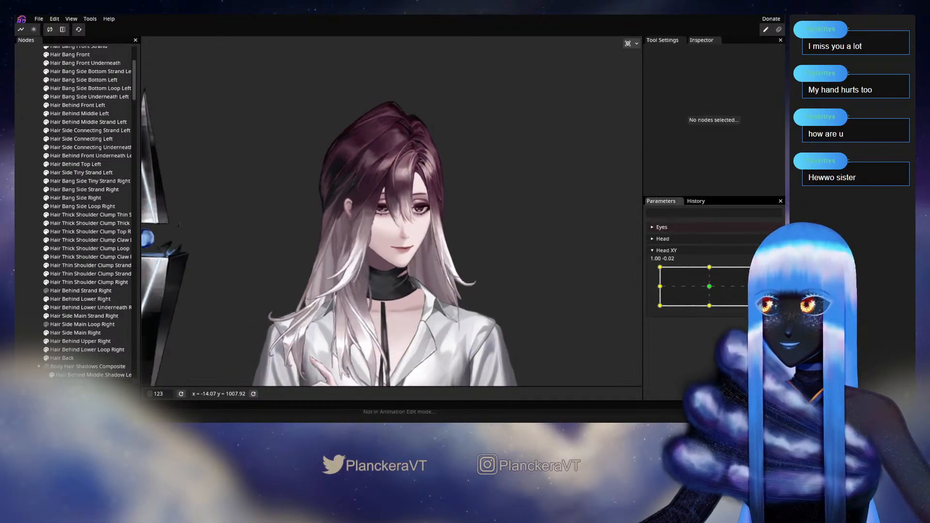
mouse_move(759, 286)
mouse_down()
mouse_move(711, 289)
mouse_move(759, 291)
mouse_up()
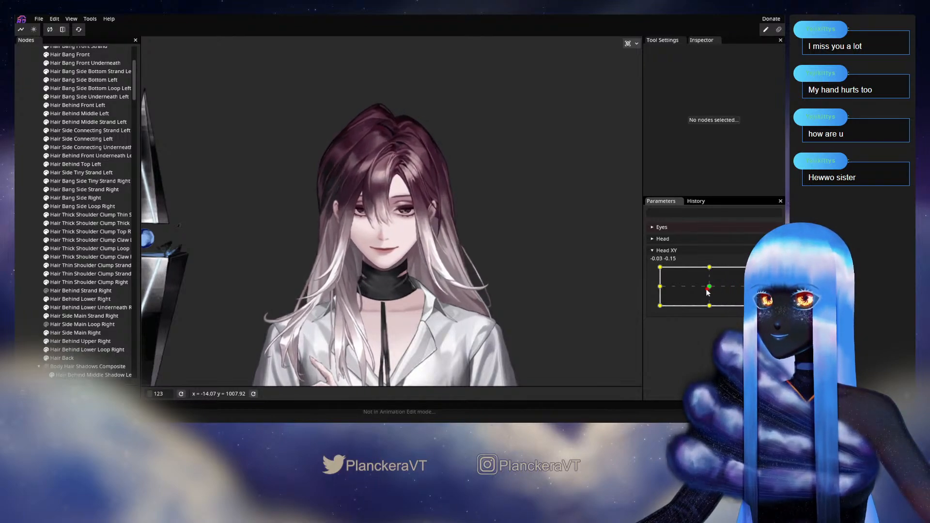
mouse_move(759, 291)
mouse_down()
mouse_move(729, 290)
mouse_move(760, 287)
mouse_up()
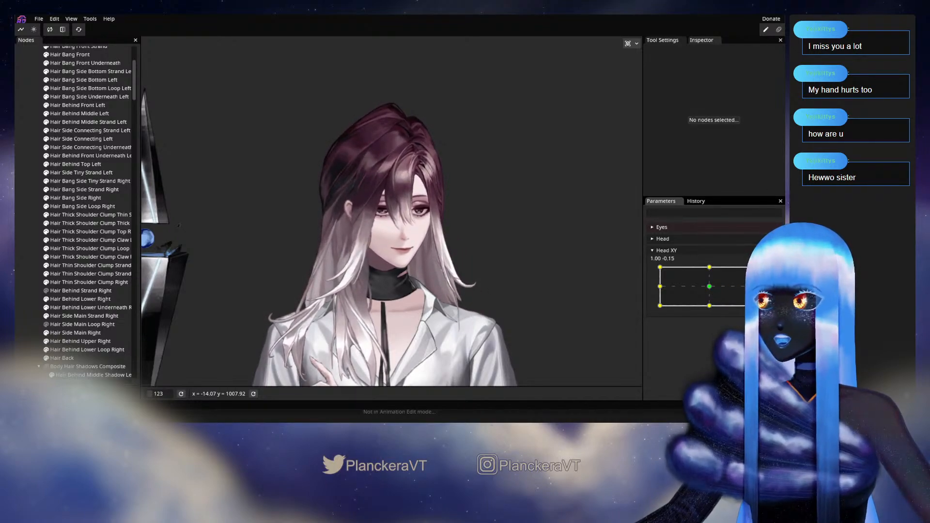
click(774, 280)
Check the hair transition between Head XY -0.04, 0.06 and 0.98, 0.00, and resume editing the 1.00, 0.00 keypoint.
scroll(392, 211, up, 1)
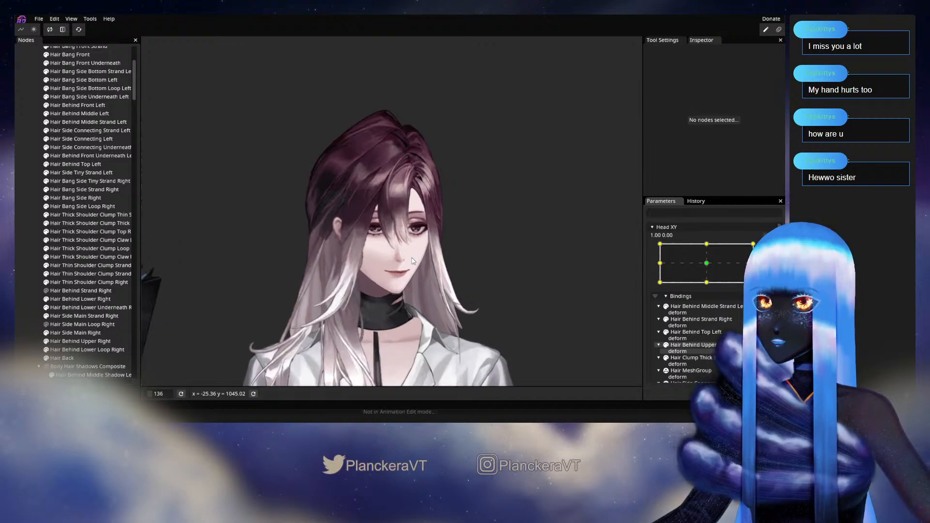
click(774, 257)
drag(759, 288, 695, 290)
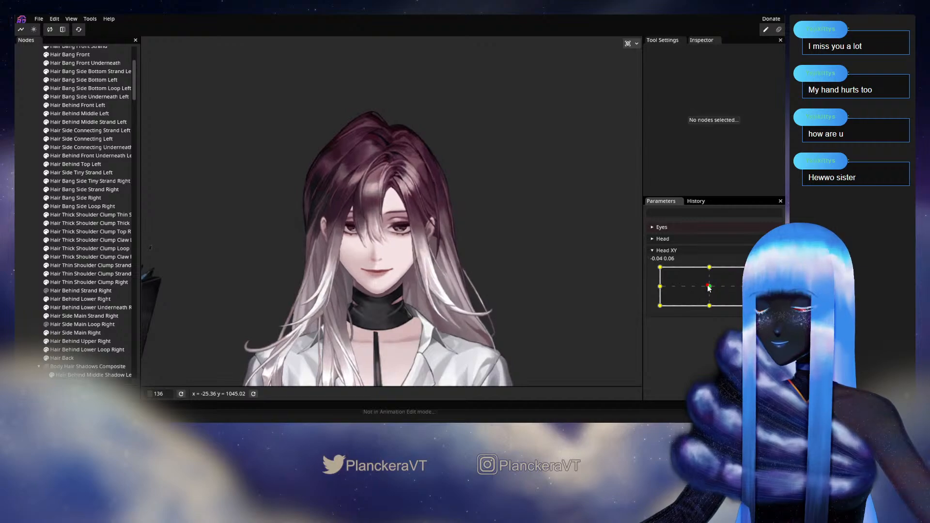
mouse_move(759, 287)
mouse_down()
mouse_move(711, 289)
mouse_move(757, 287)
mouse_up()
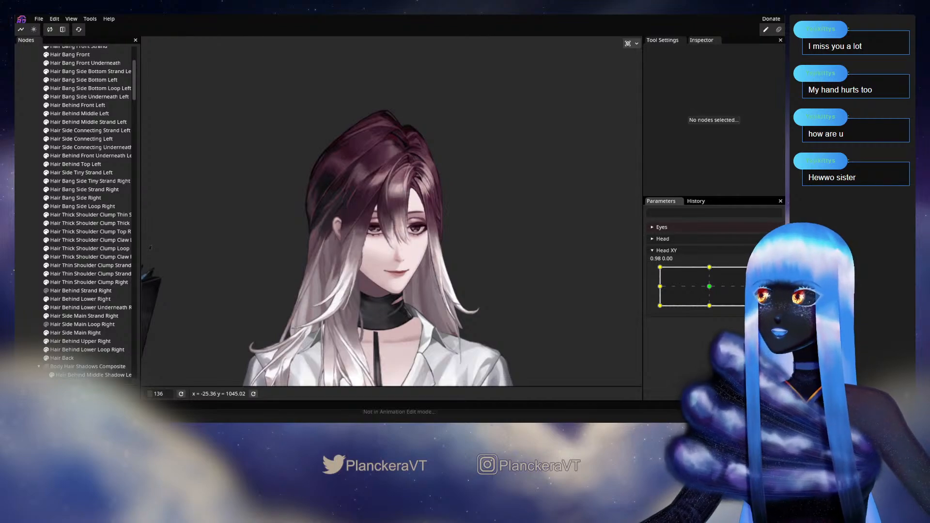
click(758, 286)
mouse_move(758, 285)
mouse_down()
mouse_move(709, 287)
mouse_move(759, 286)
mouse_up()
click(773, 272)
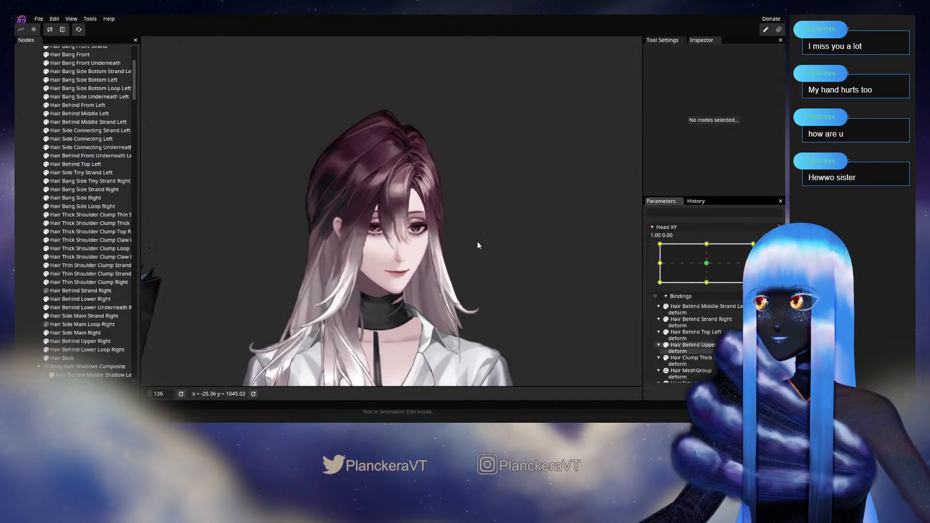
Nudge the lower outer contour of Hair Behind Upper Right with a size 57 circle brush stroke, and deselect it to inspect the head.
scroll(350, 193, up, 3)
drag(299, 156, 356, 241)
scroll(355, 240, up, 6)
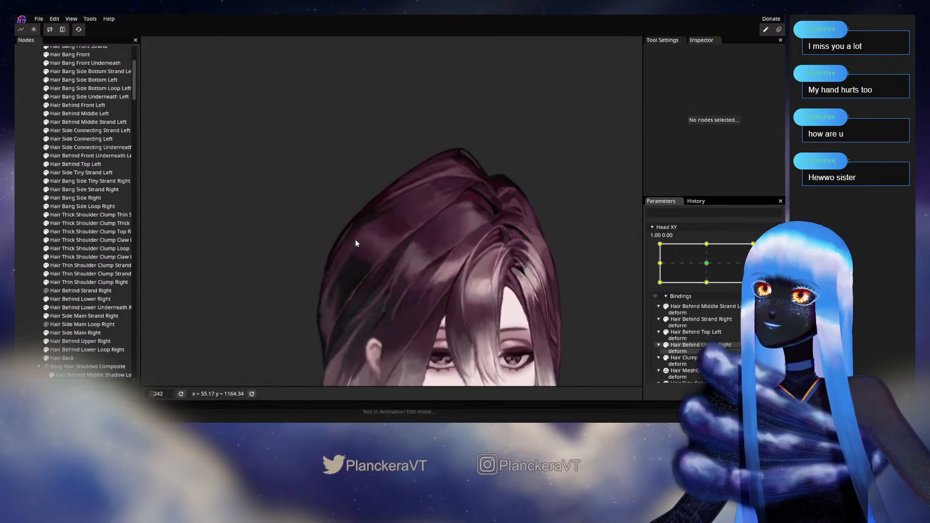
scroll(313, 284, up, 1)
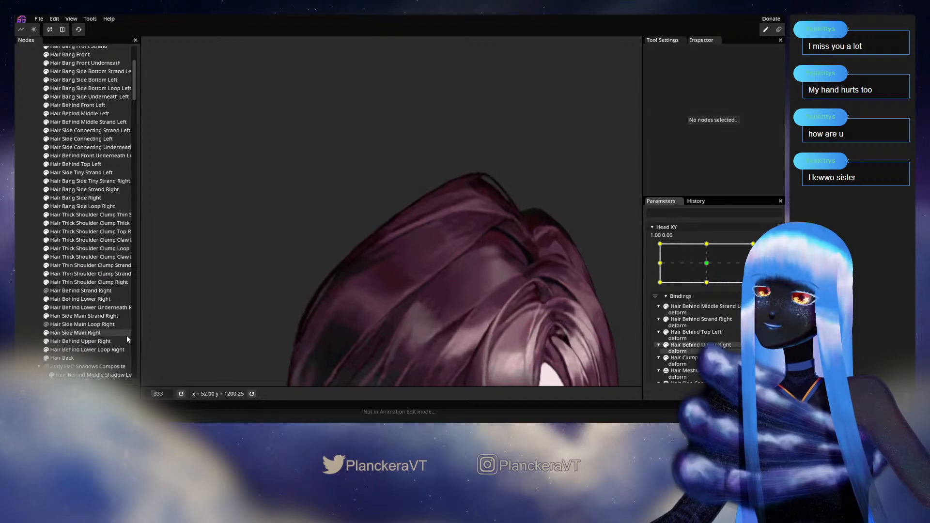
click(99, 340)
scroll(234, 252, up, 1)
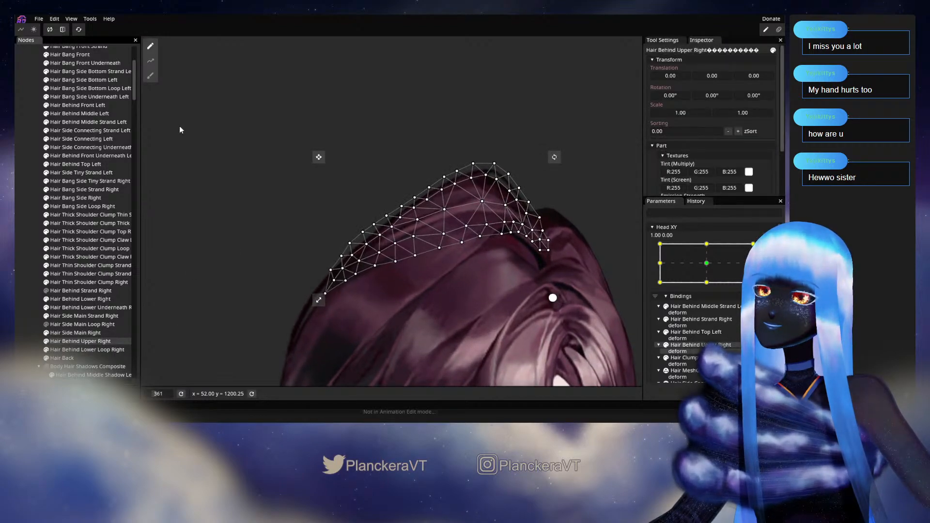
click(149, 76)
scroll(275, 234, up, 1)
mouse_move(308, 246)
mouse_down()
mouse_move(322, 249)
mouse_move(305, 262)
mouse_up()
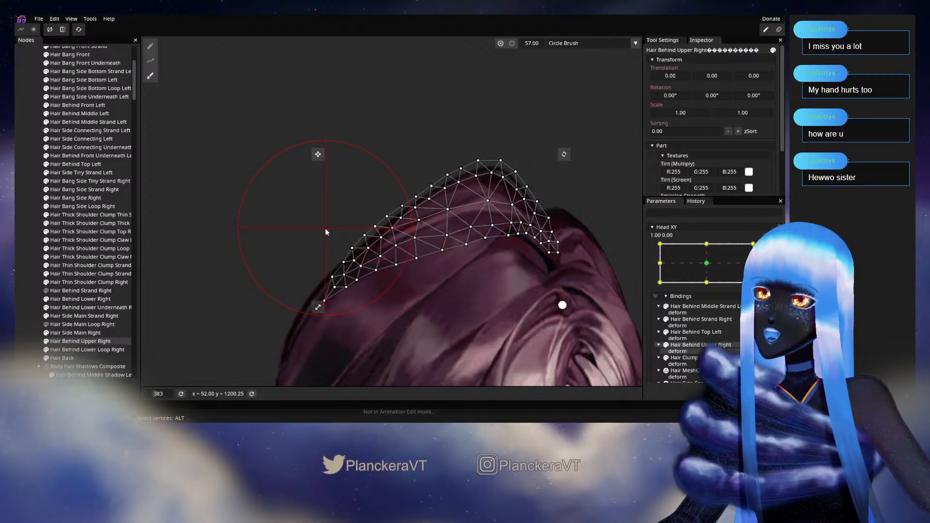
click(26, 234)
scroll(488, 313, down, 4)
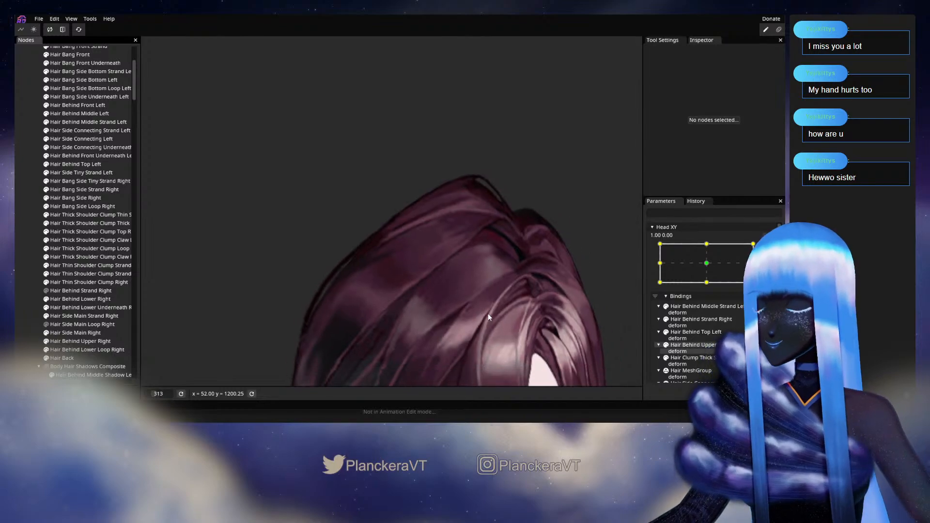
scroll(493, 312, down, 5)
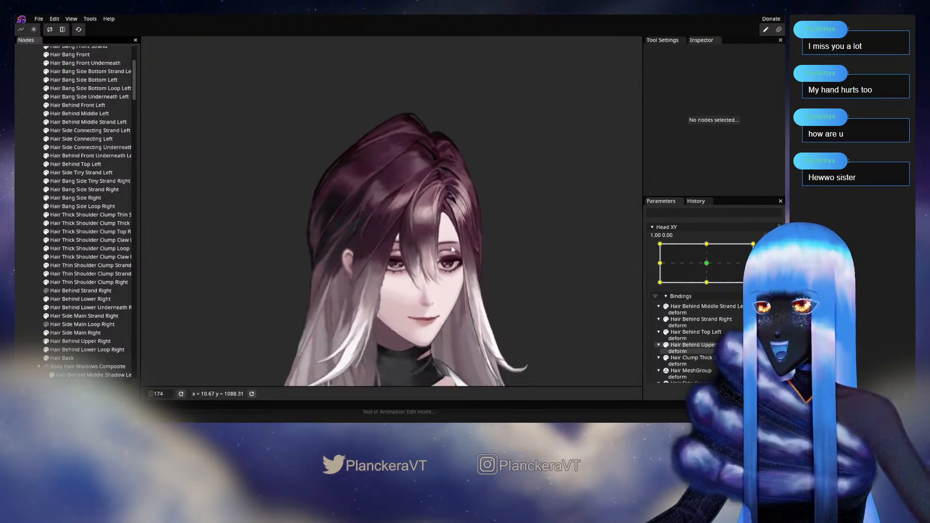
drag(504, 294, 504, 282)
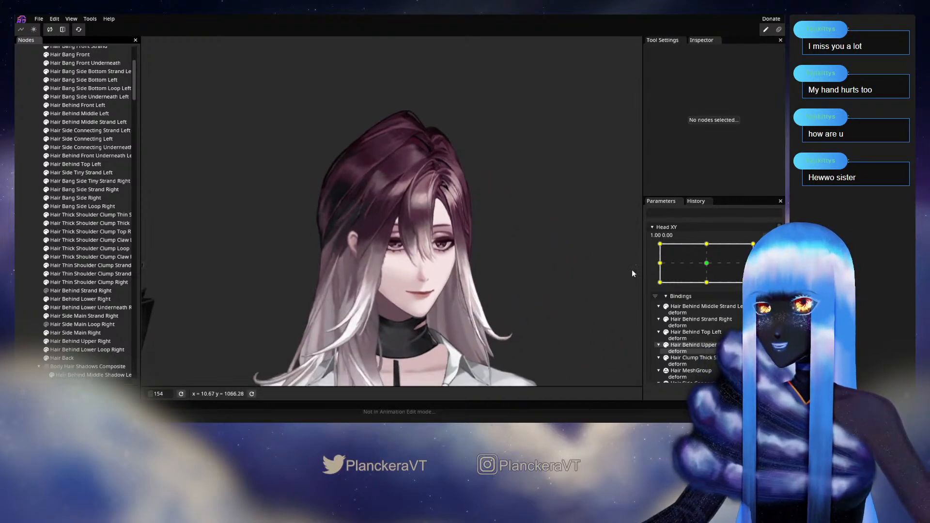
Leave keypoint editing and preview the head turn from side to side along Head XY, including the -1.00 extreme, to check the hair transitions.
click(769, 278)
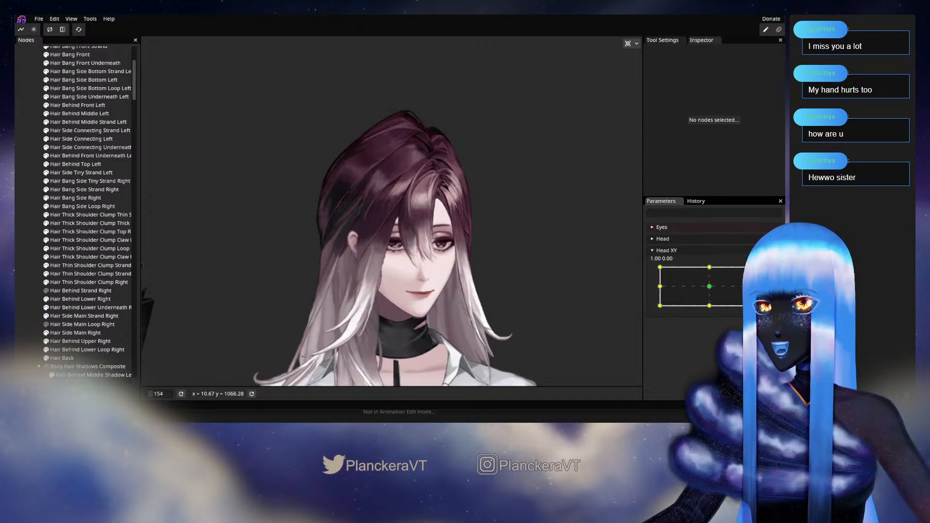
drag(758, 287, 707, 289)
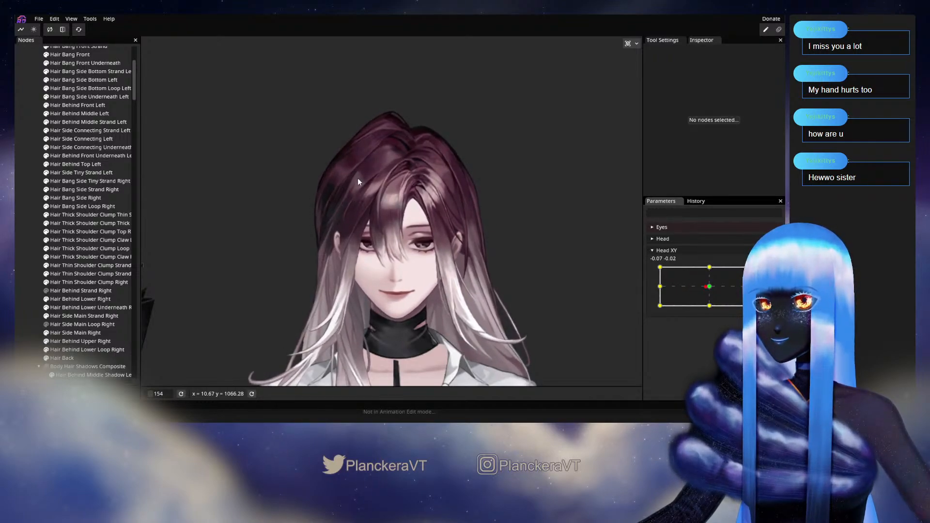
drag(713, 299, 665, 292)
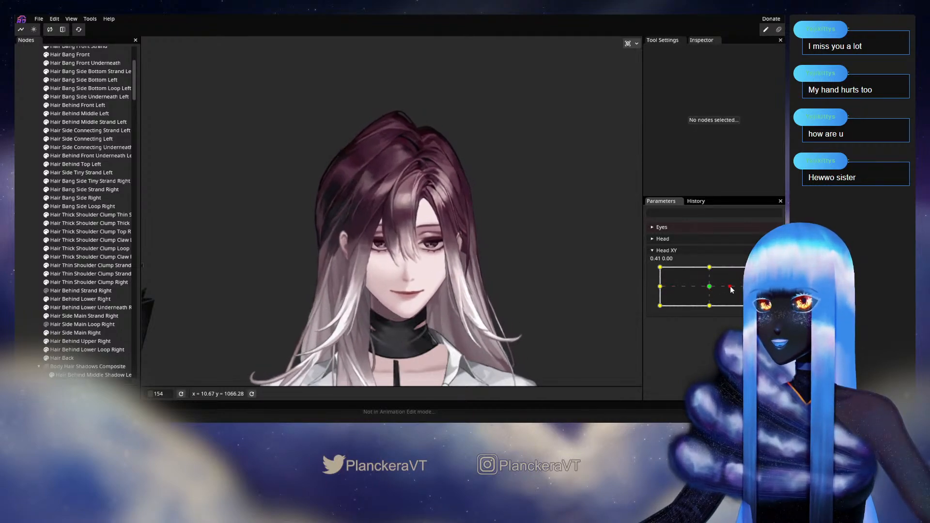
drag(759, 286, 688, 286)
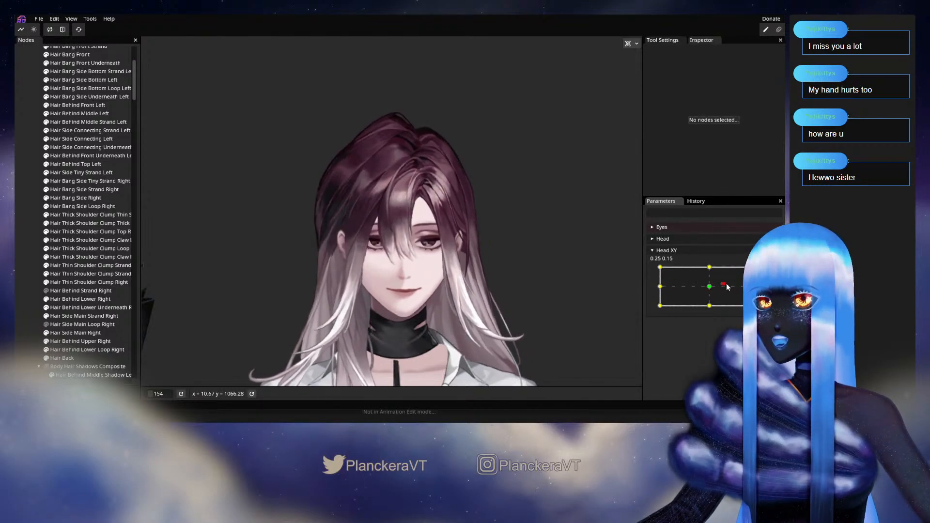
drag(759, 286, 659, 286)
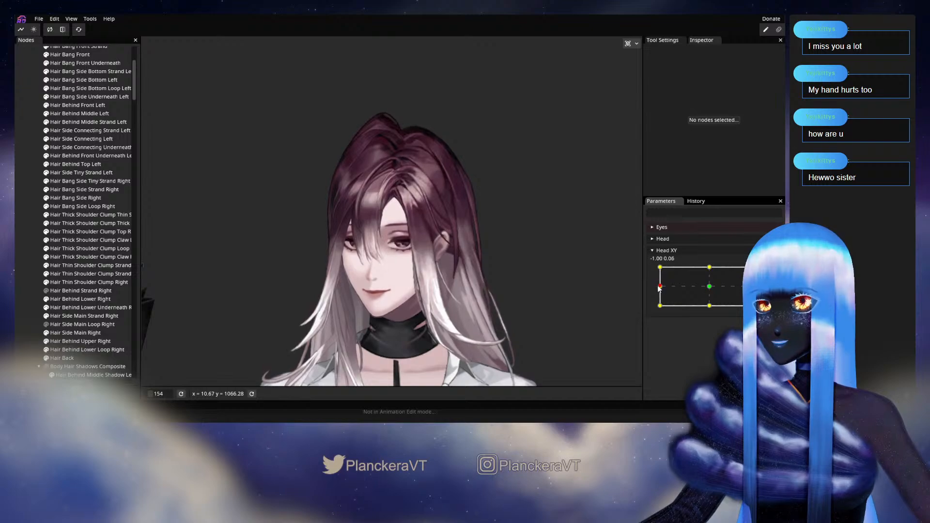
mouse_move(653, 285)
mouse_down()
mouse_move(662, 269)
mouse_move(742, 322)
mouse_move(661, 285)
mouse_up()
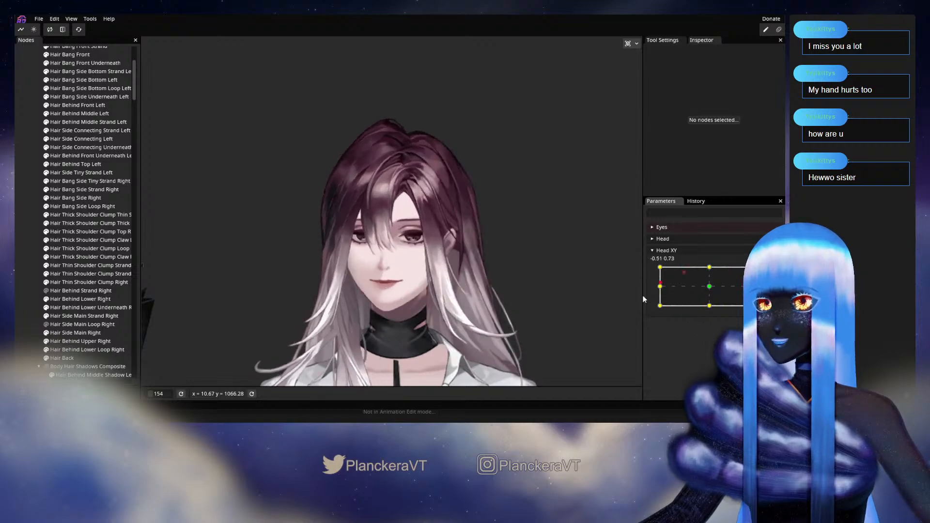
Preview the vertical and diagonal head poses through Head XY 0.19, -0.92, 0.25, -0.40 and 0.59, -0.10, and settle near the centre.
drag(736, 305, 721, 269)
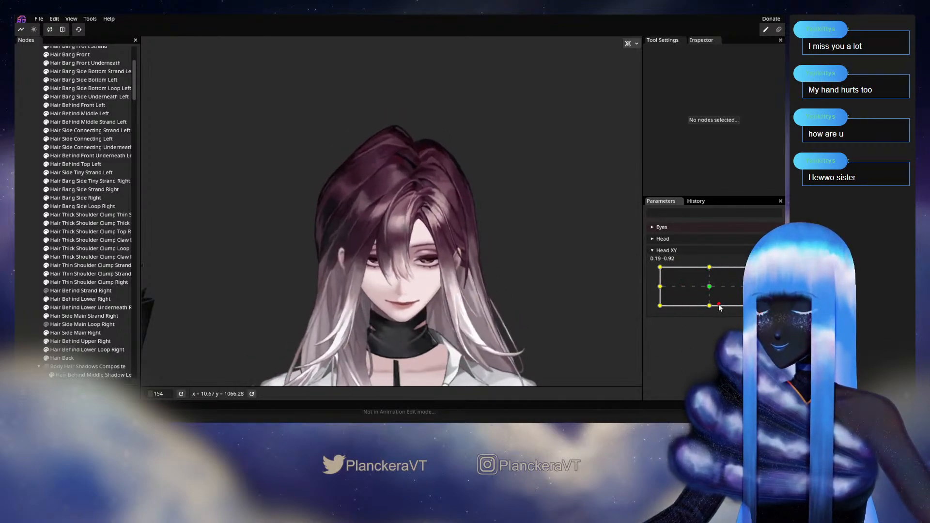
drag(691, 268, 724, 292)
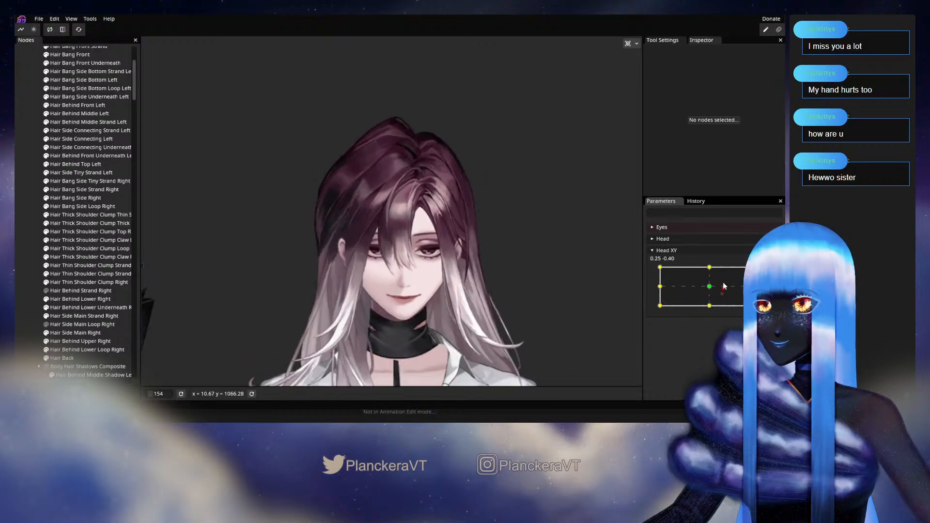
drag(662, 285, 722, 305)
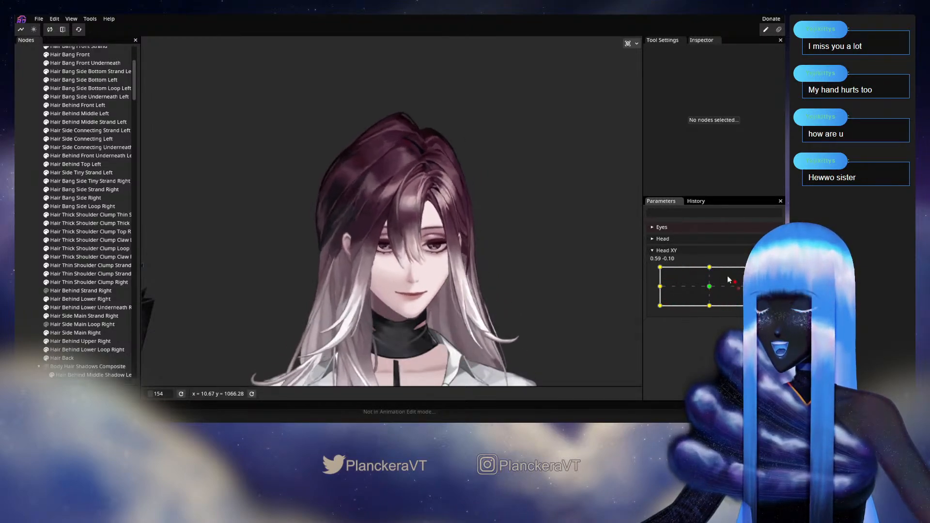
drag(703, 268, 750, 290)
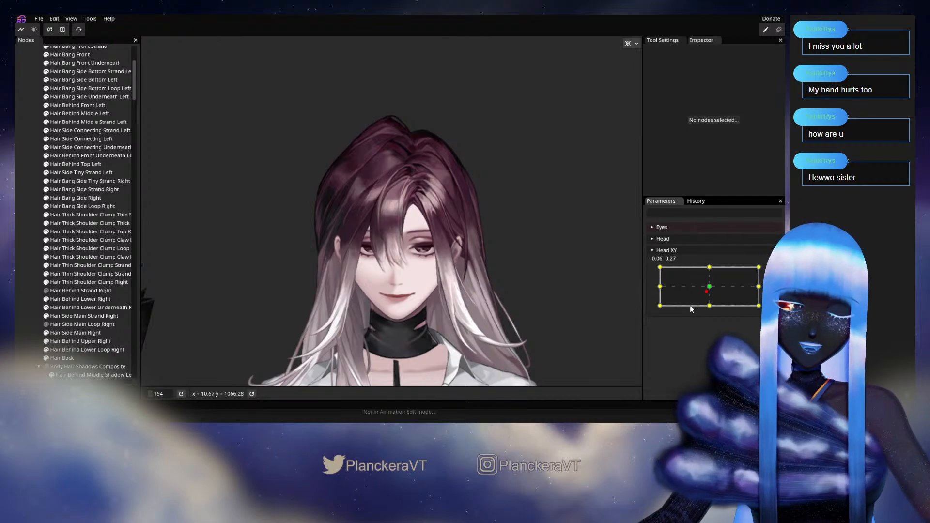
Save the model project to its existing file, shalommodel1.inx.
click(38, 19)
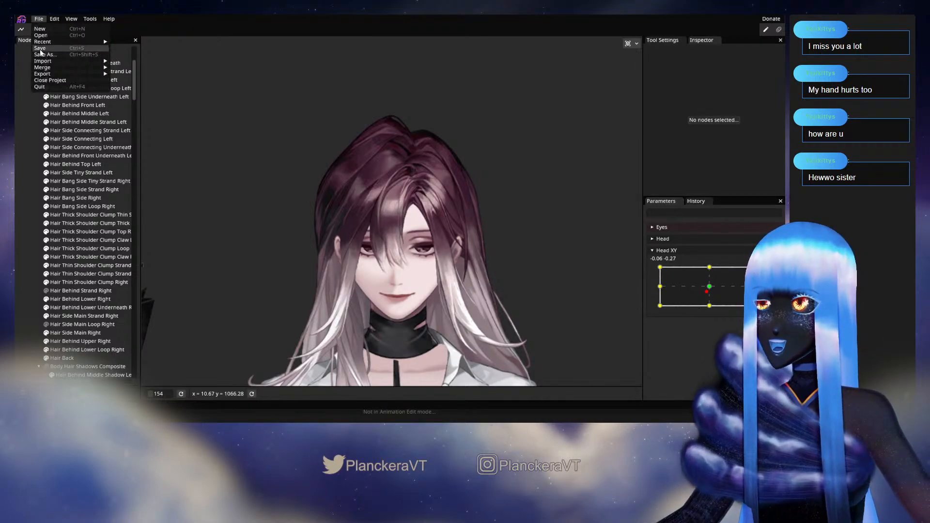
key(Return)
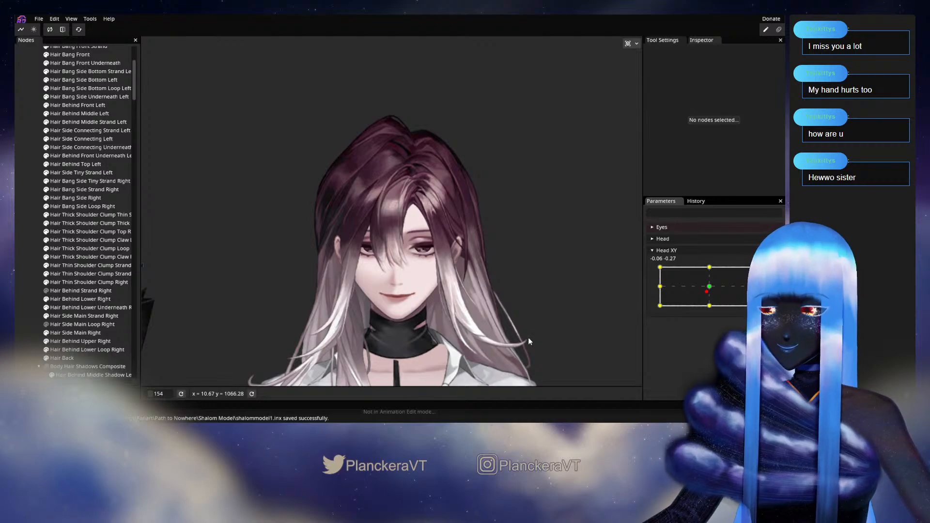